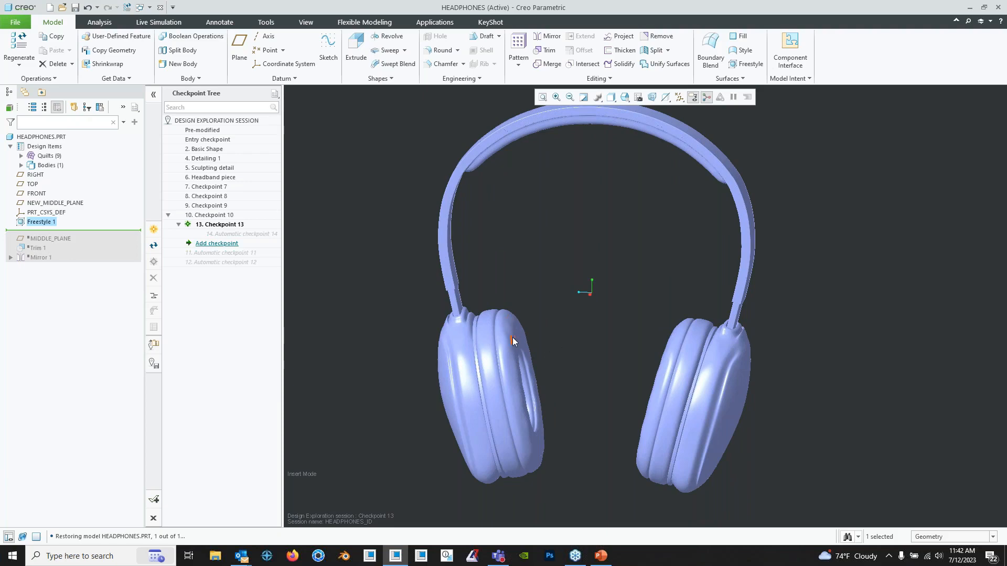
- Examine the finished headphones model from several angles, covering the headband and both ear cups
mouse_move(662, 402)
middle_mouse_down()
mouse_move(703, 387)
mouse_move(690, 393)
mouse_move(494, 336)
mouse_move(686, 334)
mouse_move(661, 301)
mouse_move(671, 316)
middle_mouse_up()
scroll(672, 316, "down", 2)
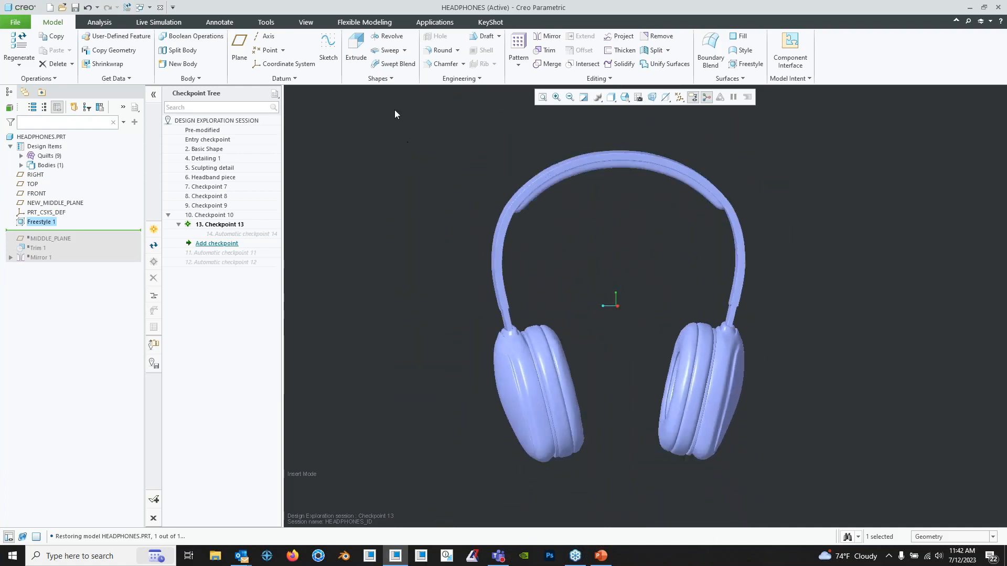
mouse_move(580, 308)
middle_mouse_down()
mouse_move(618, 315)
mouse_move(647, 288)
mouse_move(623, 218)
mouse_move(608, 220)
middle_mouse_up()
middle_click_drag(726, 210, 712, 232)
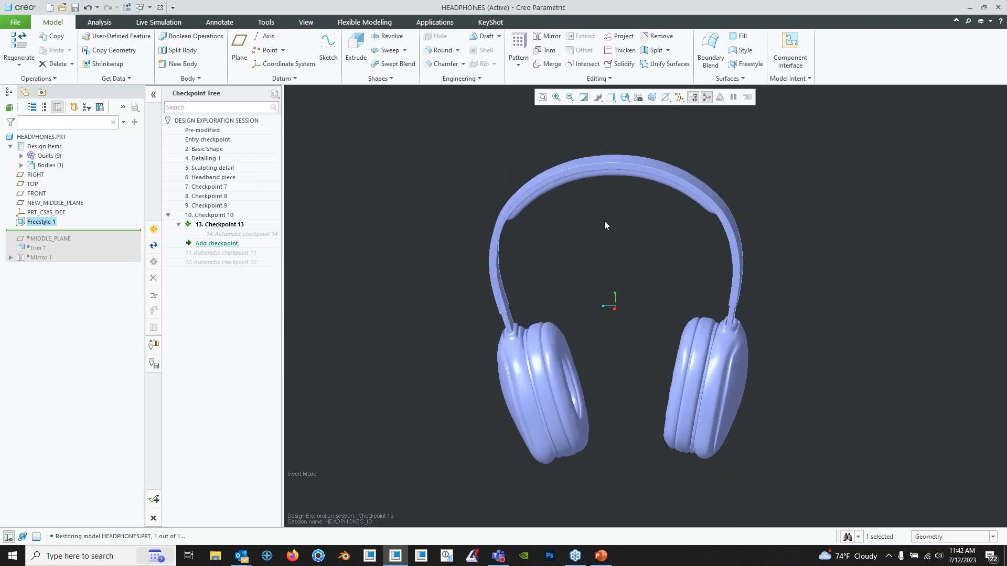
middle_click_drag(598, 261, 632, 237)
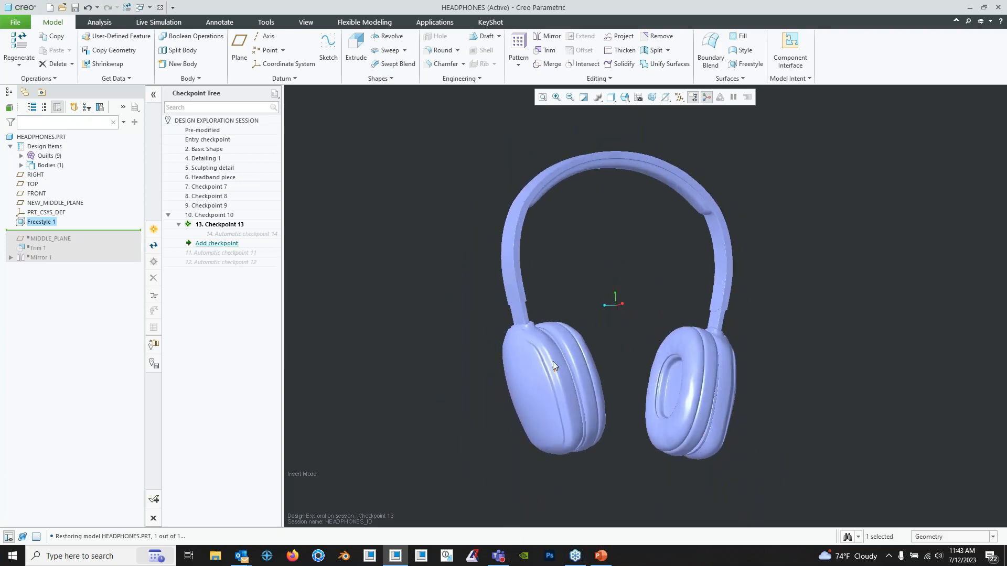
middle_click_drag(553, 361, 564, 343)
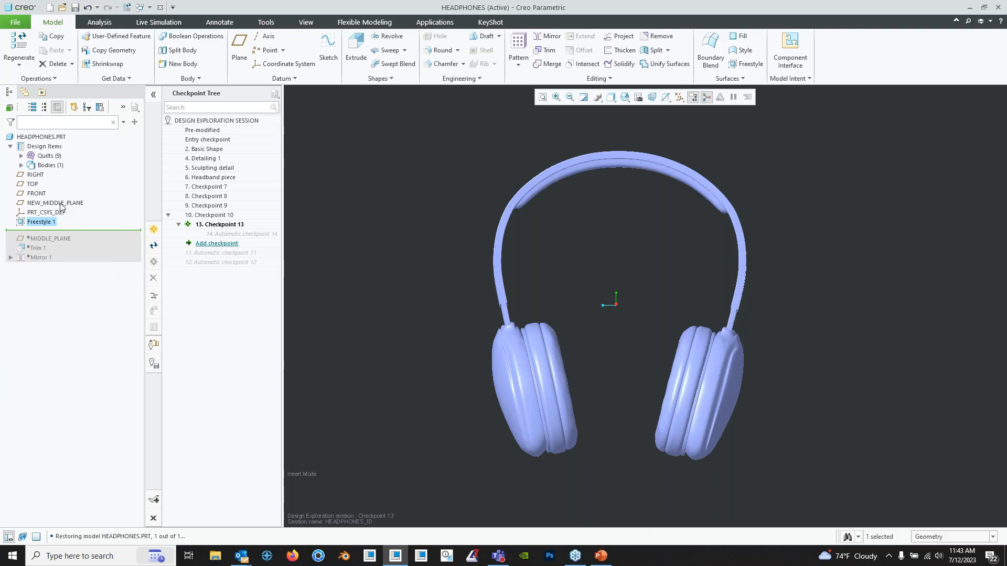
middle_click_drag(519, 190, 514, 210)
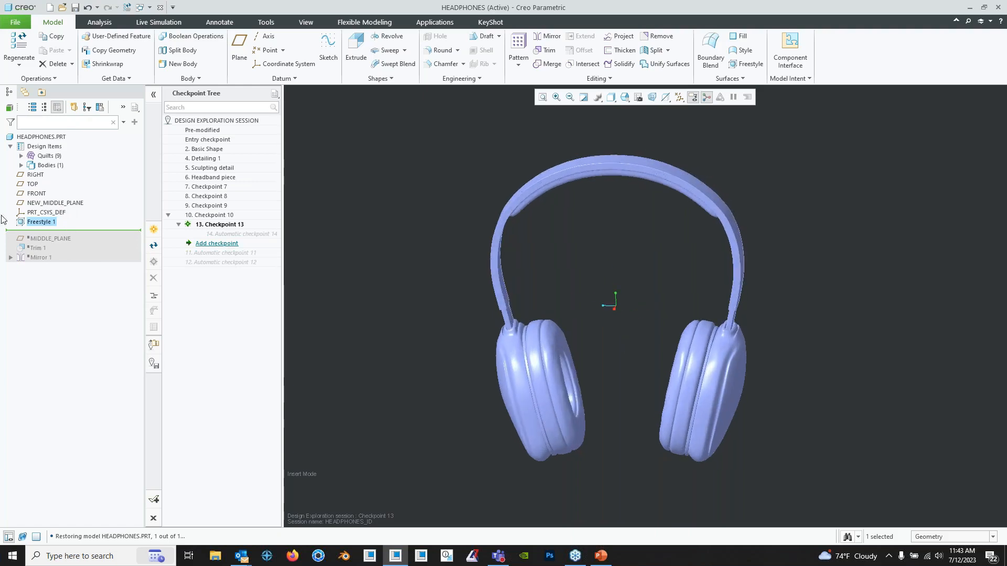
scroll(571, 288, "down", 2)
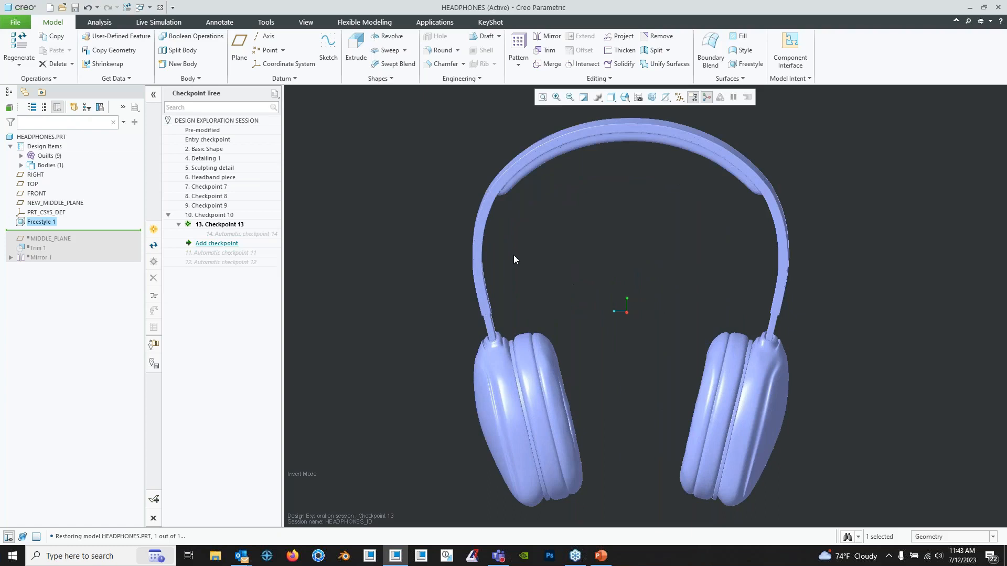
right_click(45, 223)
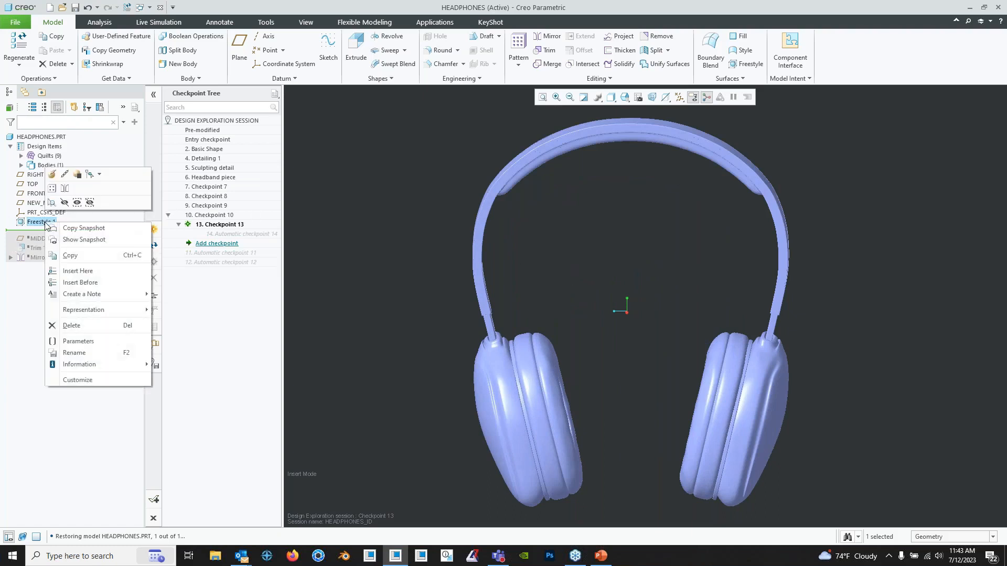
left_click(77, 204)
mouse_move(445, 276)
middle_mouse_down()
mouse_move(418, 225)
mouse_move(618, 211)
mouse_move(766, 387)
mouse_move(745, 335)
mouse_move(737, 371)
mouse_move(724, 350)
mouse_move(744, 376)
mouse_move(498, 400)
middle_mouse_up()
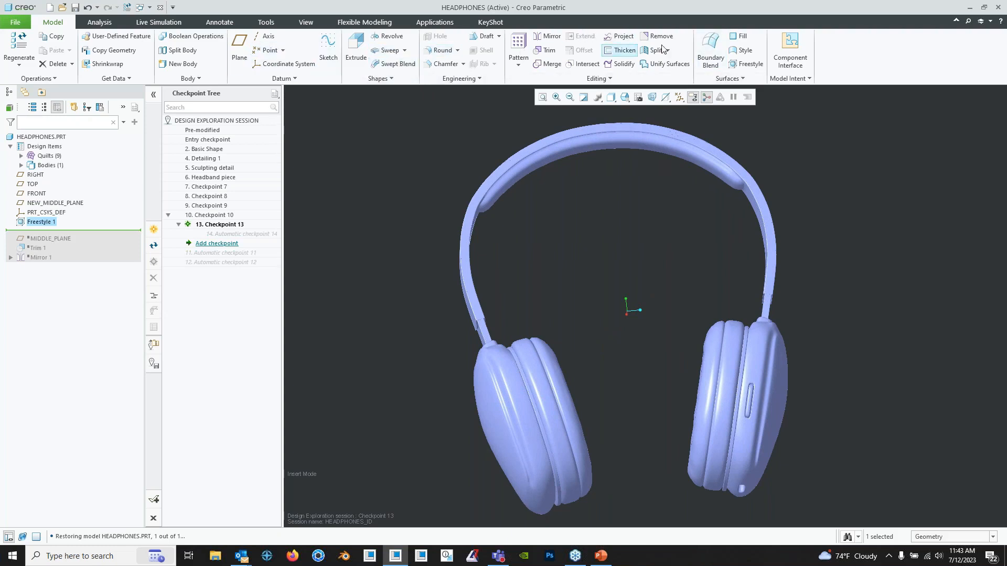
mouse_move(656, 355)
middle_mouse_down()
mouse_move(683, 370)
mouse_move(569, 377)
mouse_move(524, 367)
middle_mouse_up()
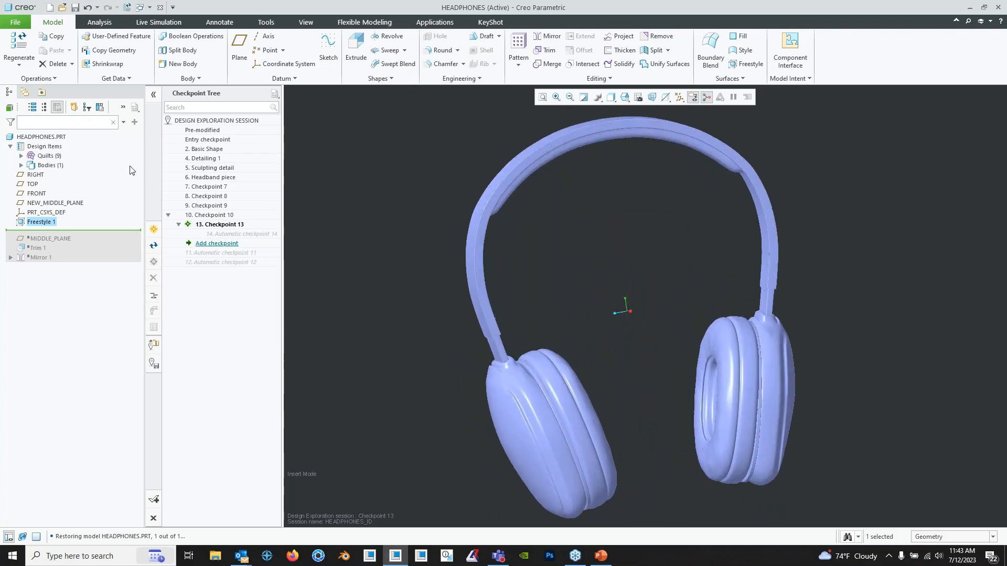
- Hide the Freestyle 1 feature and start a new Freestyle feature
right_click(25, 227)
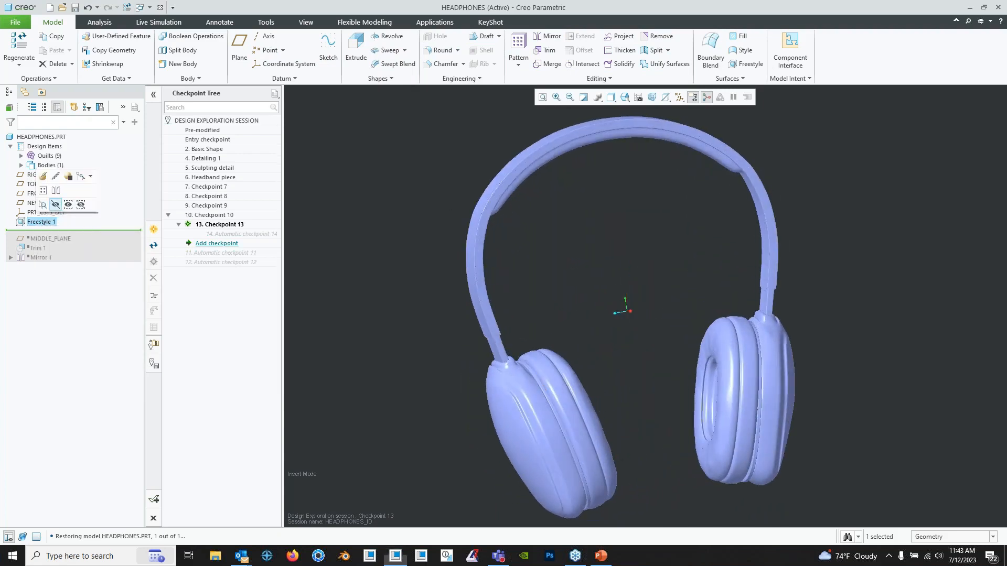
left_click(55, 204)
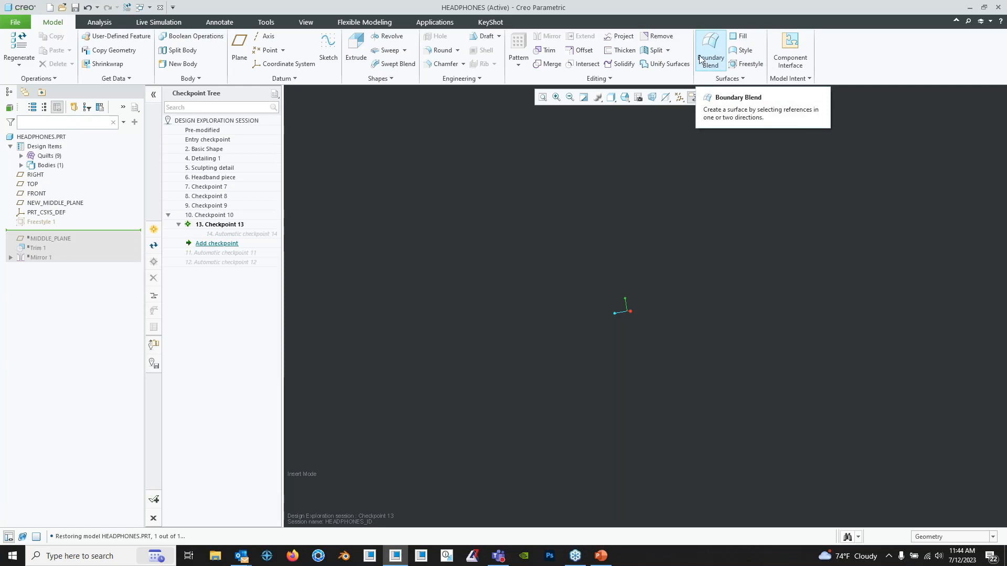
left_click(742, 52)
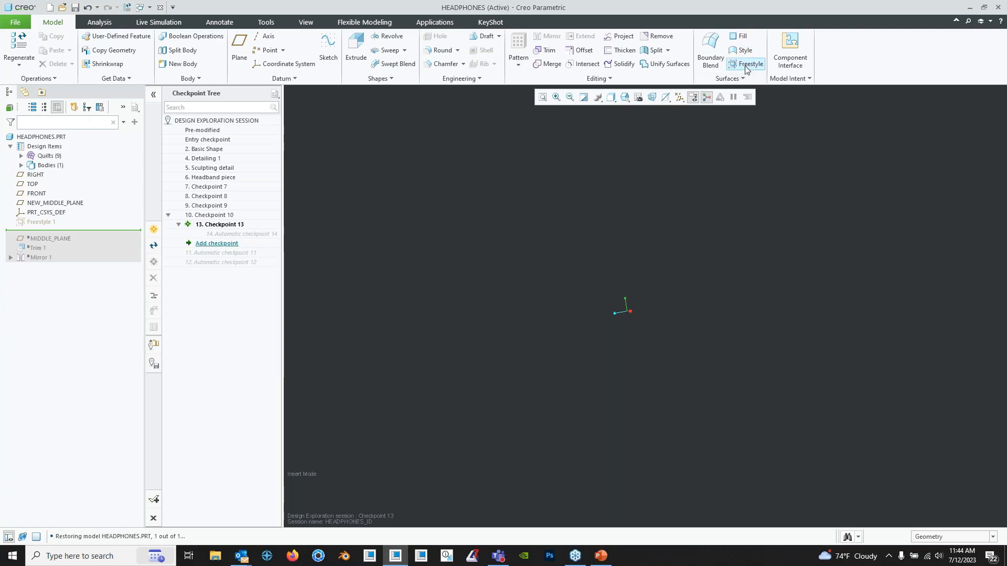
left_click(746, 66)
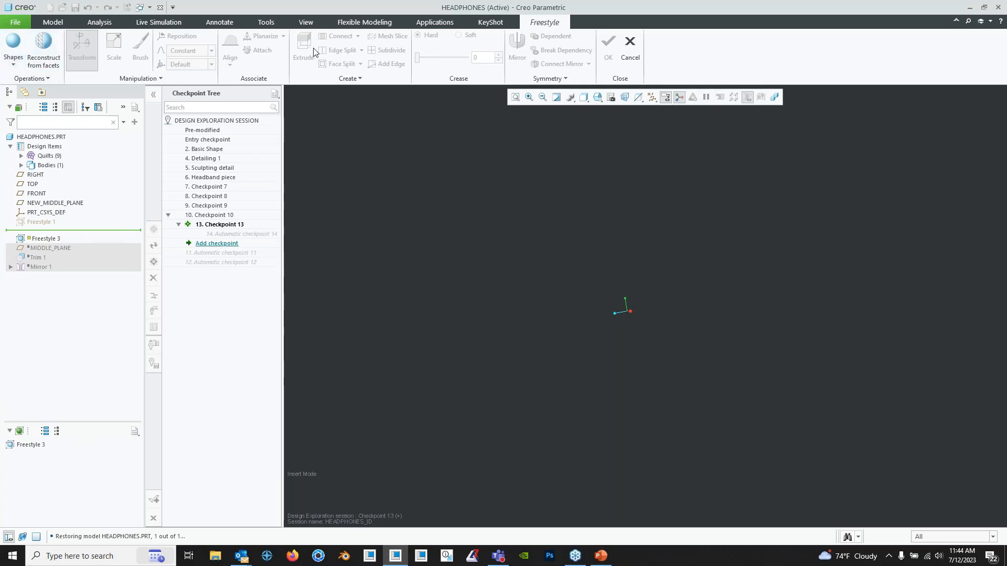
- Add a closed cylinder primitive to the Freestyle feature and shift it slightly along its axis
left_click(14, 58)
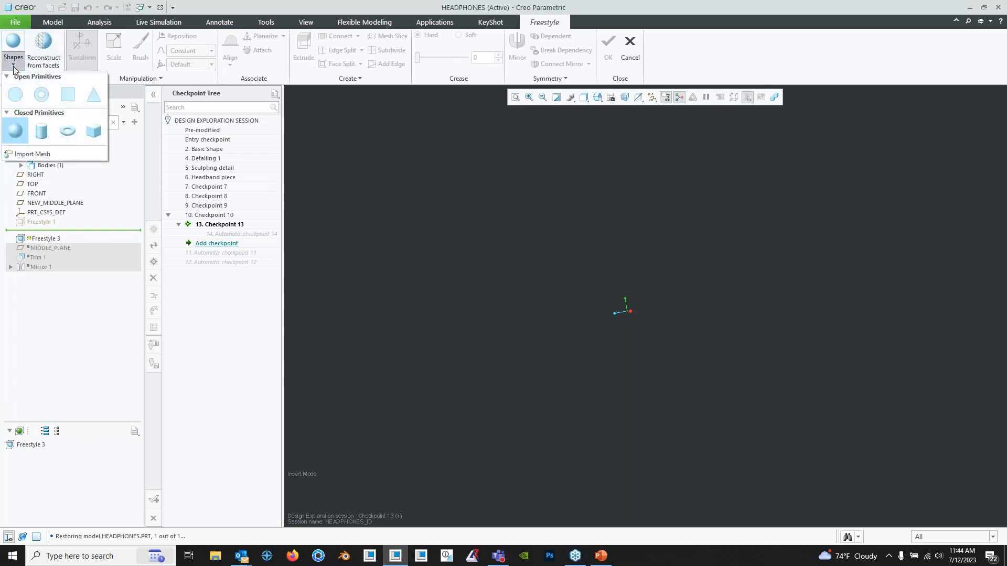
left_click(40, 132)
middle_click_drag(535, 436, 566, 294)
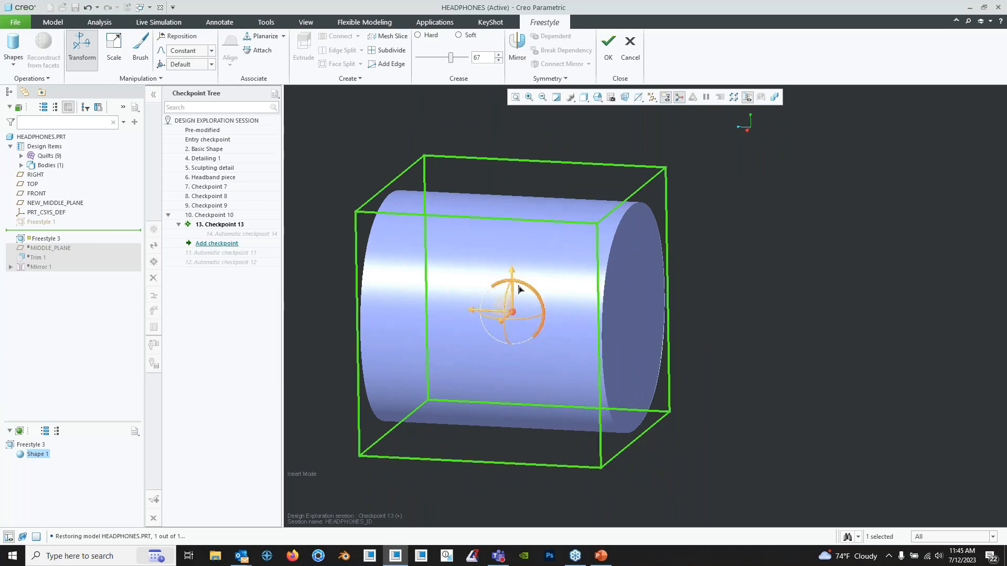
mouse_move(518, 289)
middle_mouse_down()
mouse_move(505, 276)
mouse_move(499, 288)
mouse_move(512, 285)
middle_mouse_up()
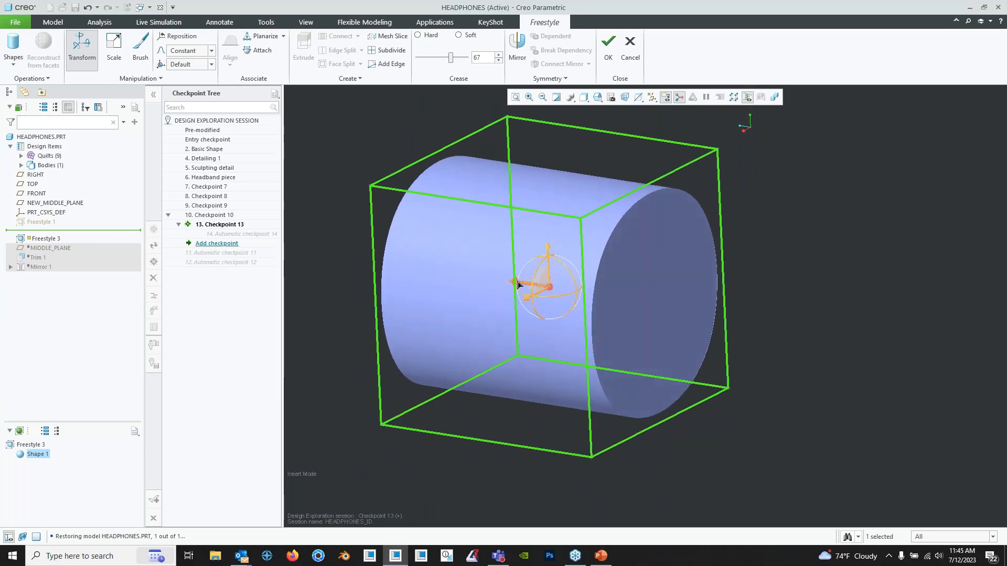
mouse_move(517, 283)
left_mouse_down()
mouse_move(529, 286)
mouse_move(520, 284)
left_mouse_up()
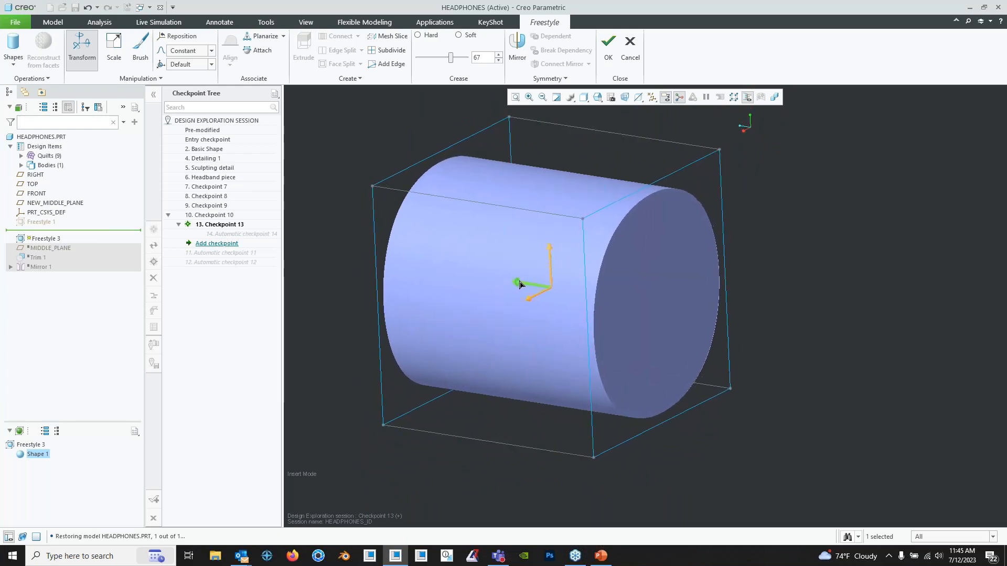
- Scale the cylinder down along its axis into a thin disc
left_click(115, 61)
middle_click_drag(555, 309, 515, 301)
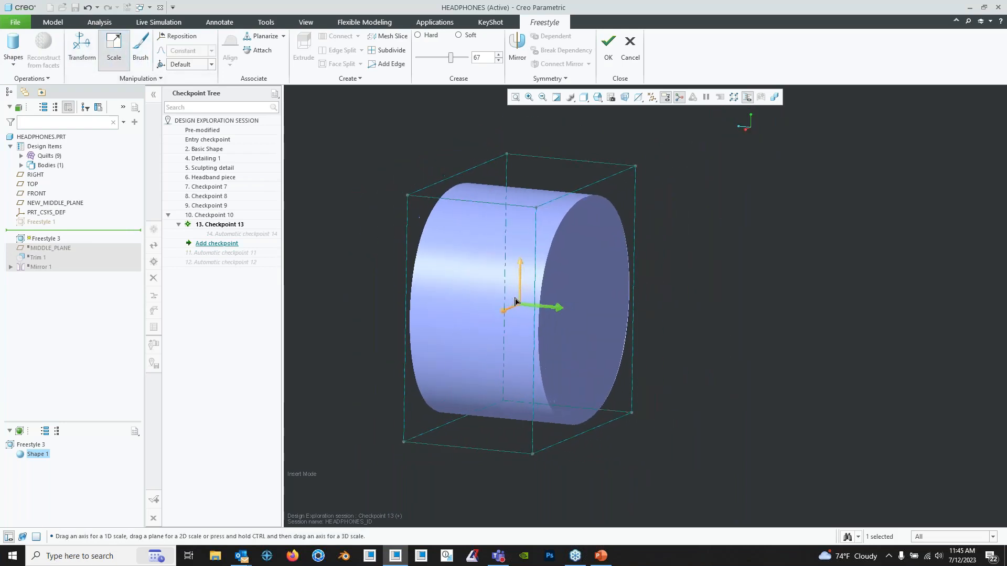
left_click_drag(515, 301, 400, 303)
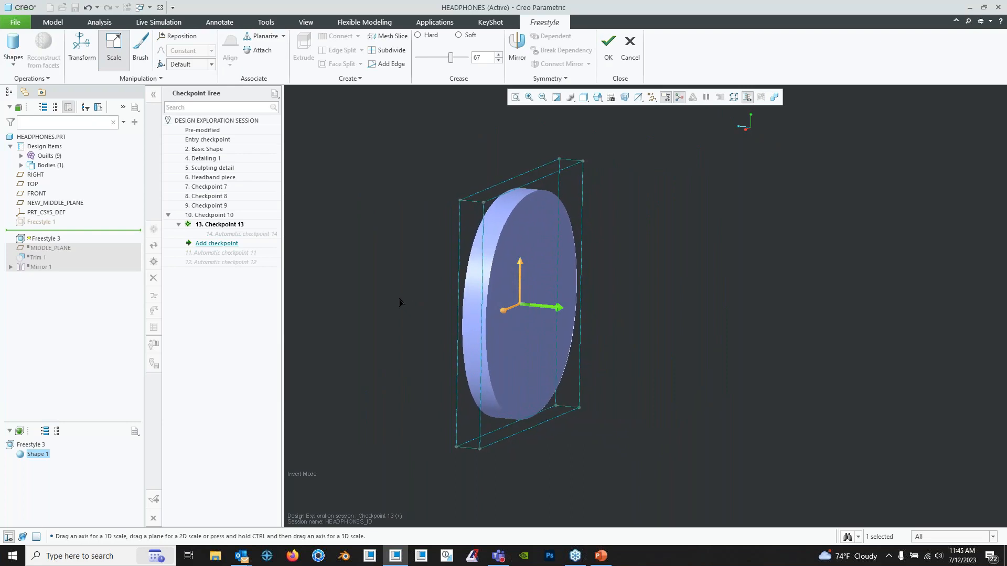
- Scale the disc narrower across its face to turn the round outline into an upright oval
middle_click_drag(419, 296, 454, 295)
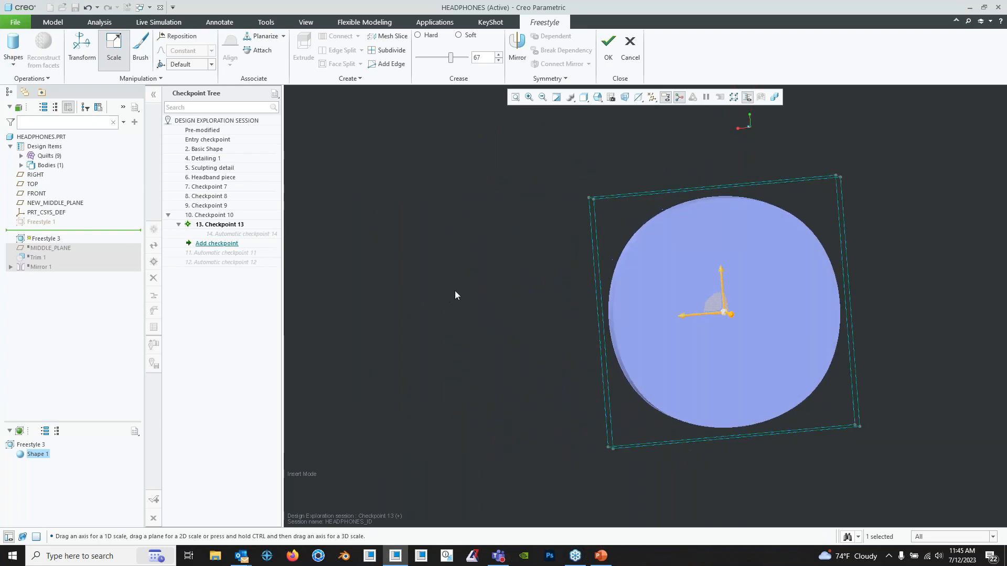
middle_click_drag(825, 324, 663, 266, "shift")
middle_click_drag(517, 219, 621, 321, "shift")
scroll(645, 336, "down", 4)
middle_click_drag(651, 353, 556, 202, "shift")
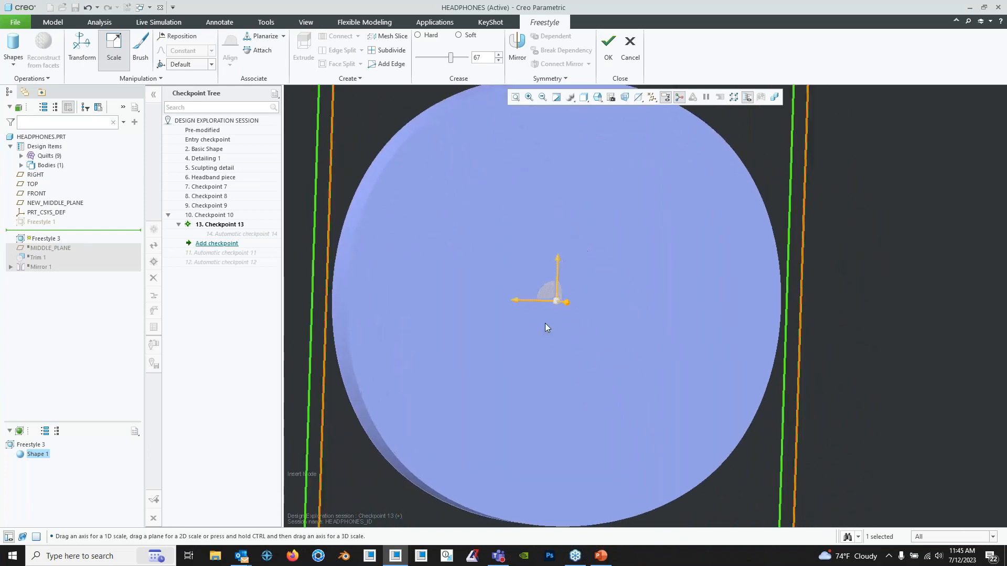
left_click_drag(515, 301, 550, 299)
scroll(556, 294, "up", 4)
middle_click_drag(566, 292, 529, 329)
scroll(560, 292, "down", 4)
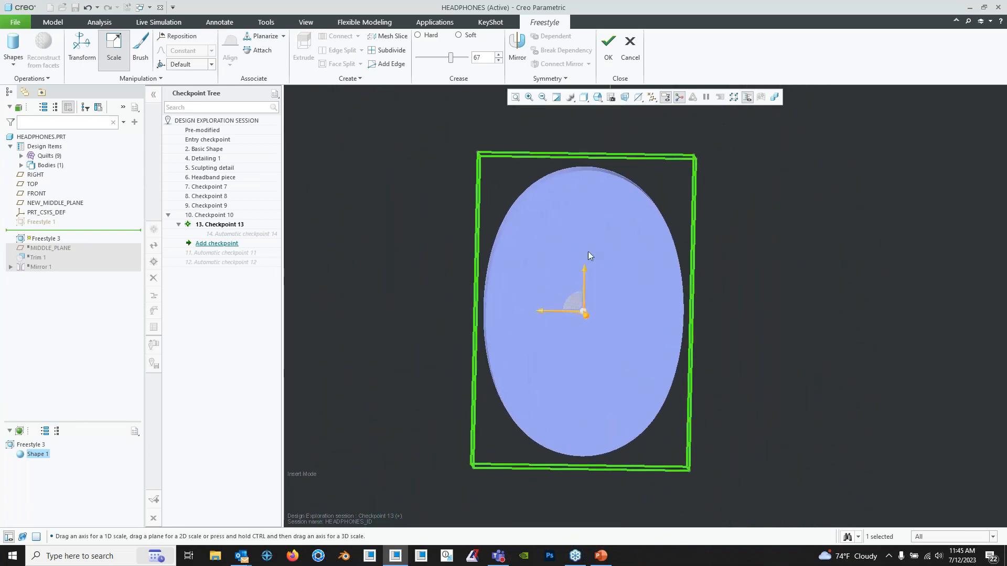
- Transform the whole oval disc, moving it until its centre lies near the coordinate system origin
middle_click_drag(588, 256, 602, 253)
middle_click_drag(531, 249, 591, 299, "shift")
left_click(81, 47)
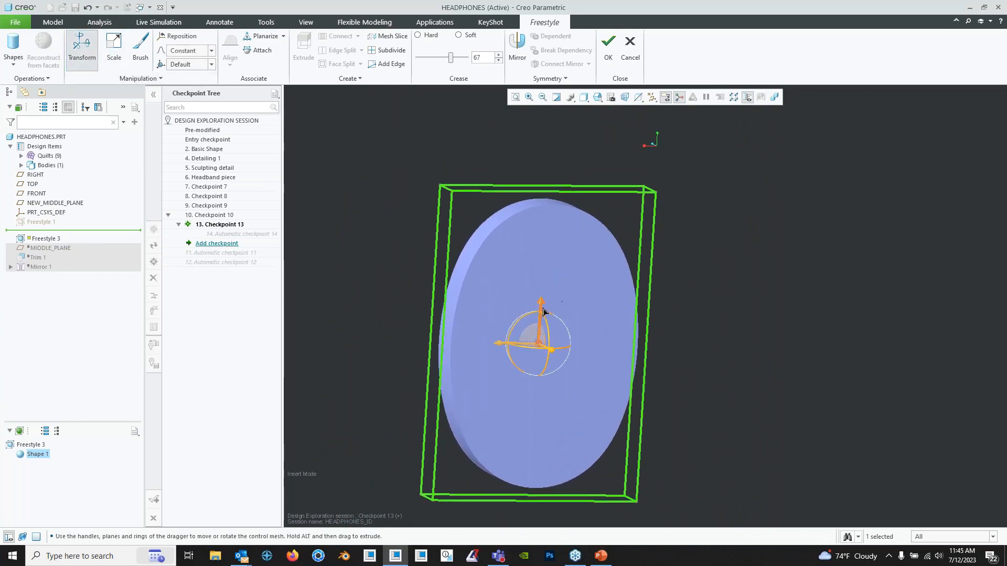
left_click_drag(544, 310, 560, 143)
middle_click_drag(563, 162, 516, 289, "shift")
middle_click_drag(516, 289, 606, 348)
left_click_drag(606, 346, 614, 349)
middle_click_drag(614, 350, 545, 333)
left_click_drag(601, 306, 602, 236)
middle_click_drag(606, 249, 619, 291, "shift")
left_click_drag(576, 316, 603, 326)
middle_click_drag(603, 325, 567, 256)
scroll(548, 299, "down", 3)
scroll(537, 252, "up", 3)
middle_click_drag(566, 257, 555, 284, "shift")
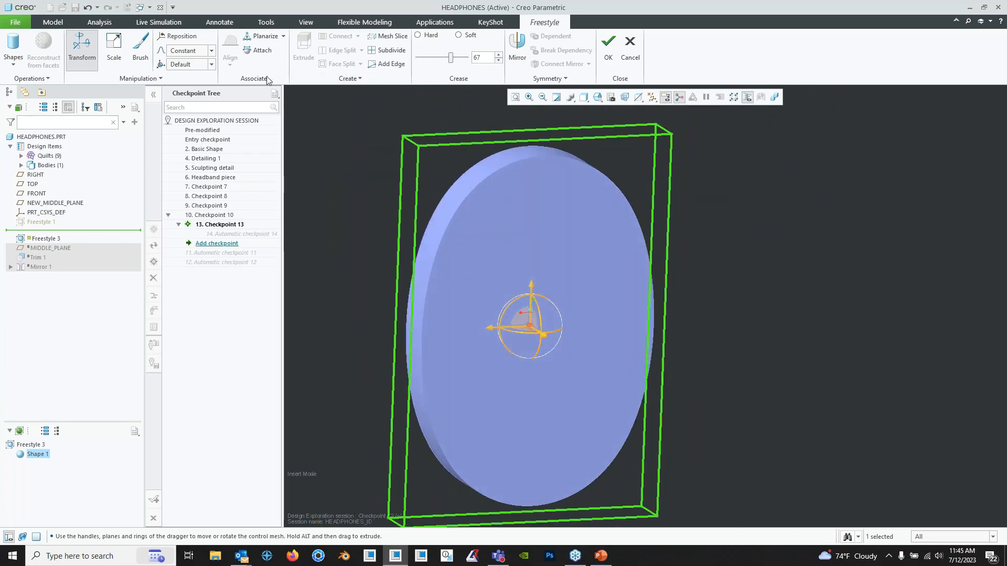
- Edge-split a long side edge of the disc's control mesh and move the new edge loop toward the upper end
middle_click_drag(417, 197, 410, 190)
middle_click_drag(526, 265, 515, 250)
left_click(748, 242)
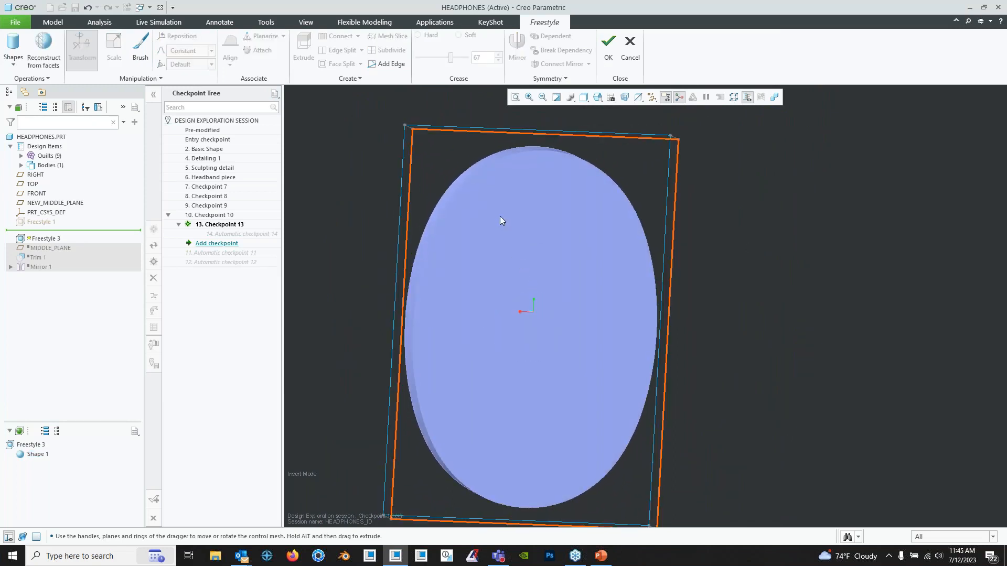
left_click(411, 191)
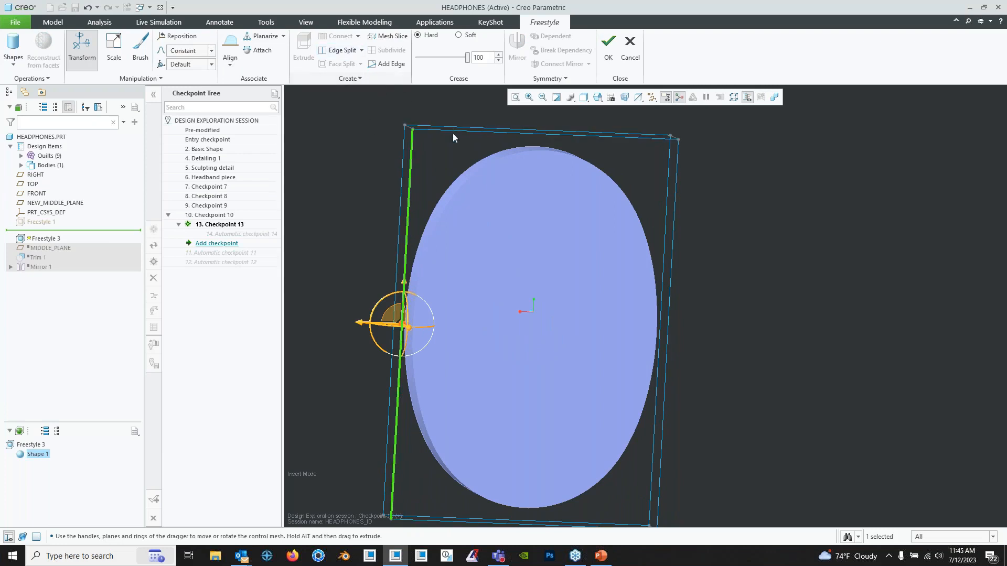
middle_click_drag(423, 214, 404, 147)
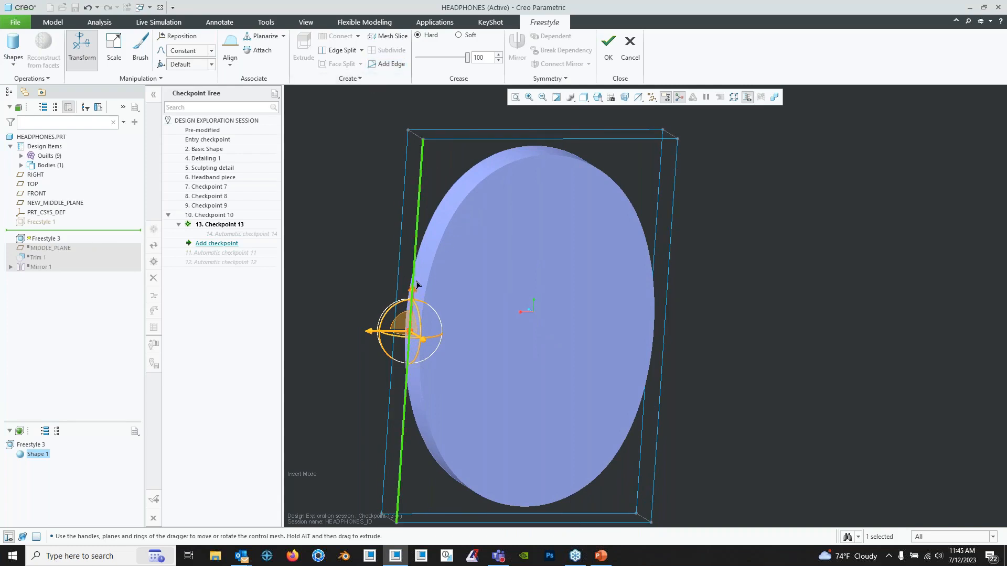
left_click(335, 50)
left_click_drag(544, 292, 545, 206)
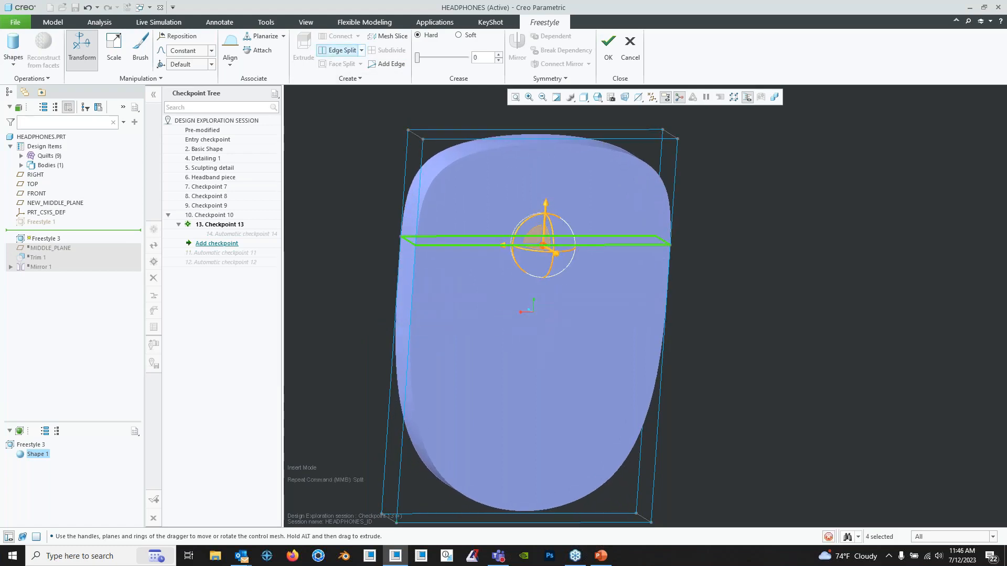
- Edge-split the lower section of the disc's side edge to add a second loop across the lower part
left_click(335, 50)
key("ctrl+z")
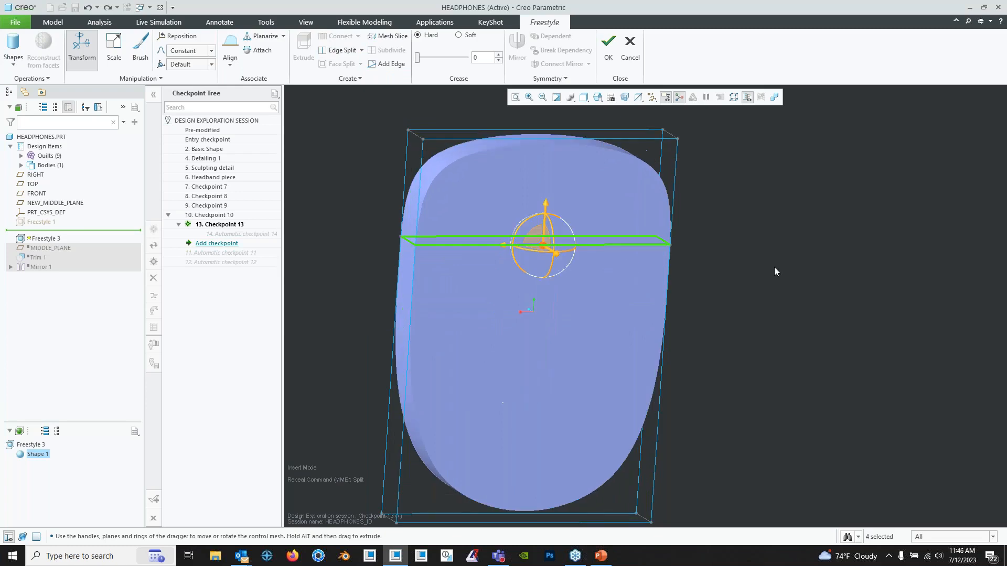
left_click(774, 269)
left_click(406, 391)
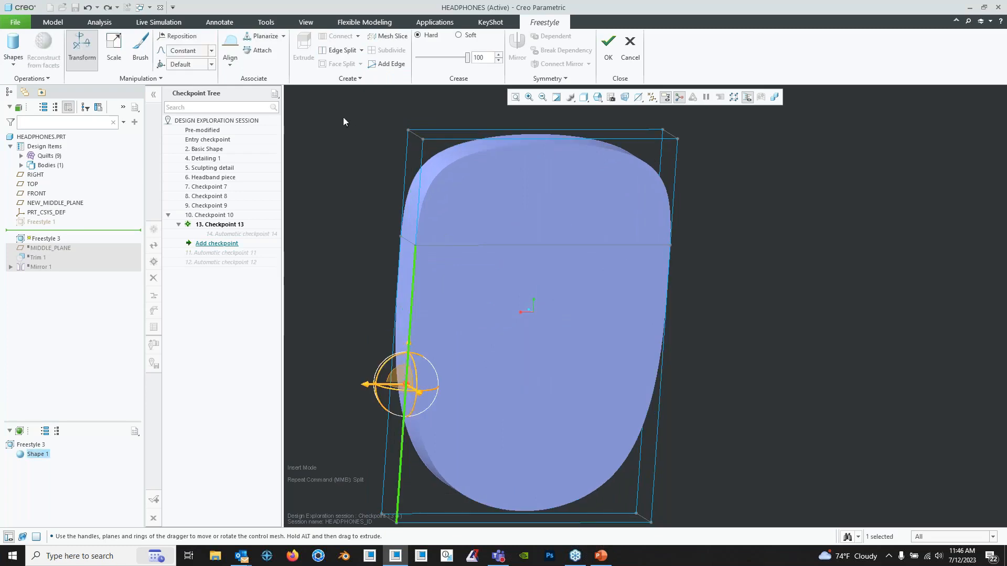
key("ctrl+z")
middle_click_drag(583, 331, 562, 340)
middle_click_drag(397, 284, 407, 285)
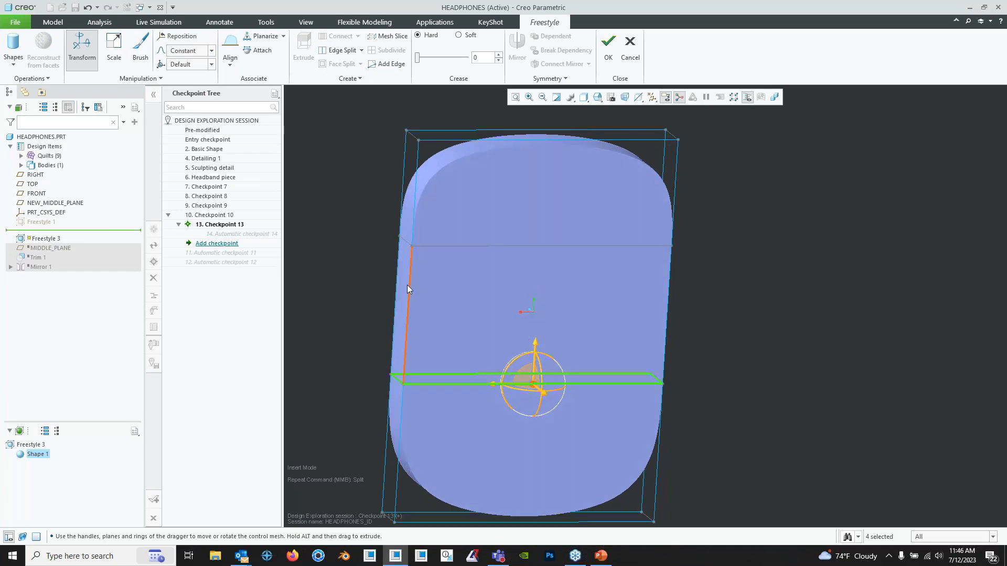
middle_click_drag(481, 335, 447, 267)
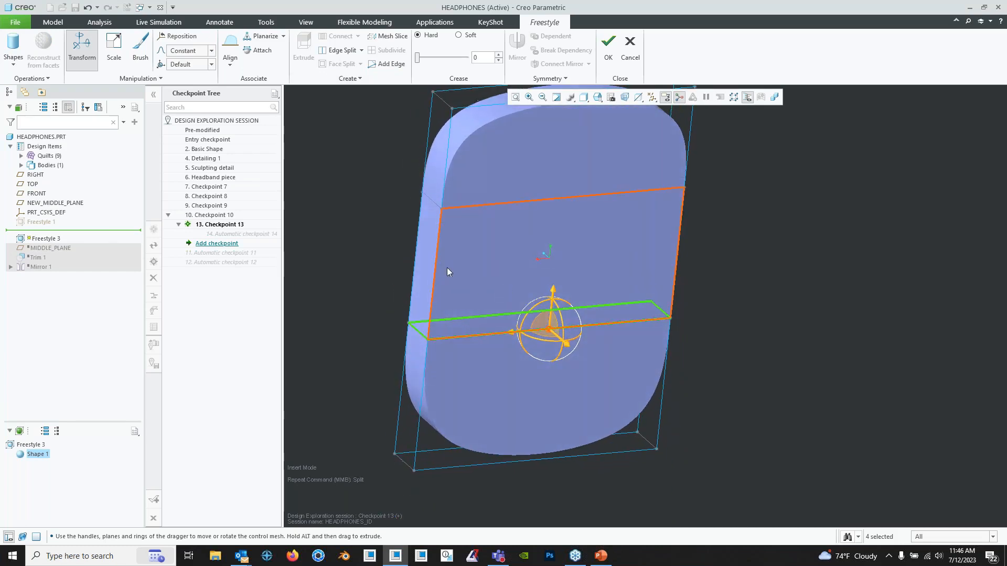
- Pull the middle side faces of the control mesh outward on both sides to widen the disc
left_click(432, 231)
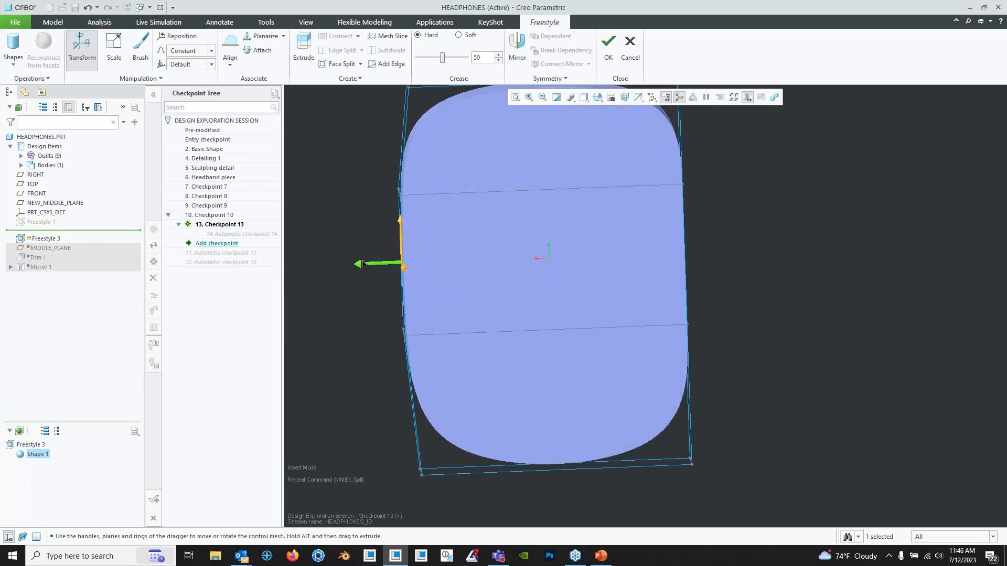
left_click_drag(362, 264, 354, 264)
middle_click_drag(552, 236, 503, 238)
left_click(612, 239)
middle_click_drag(611, 238, 654, 242)
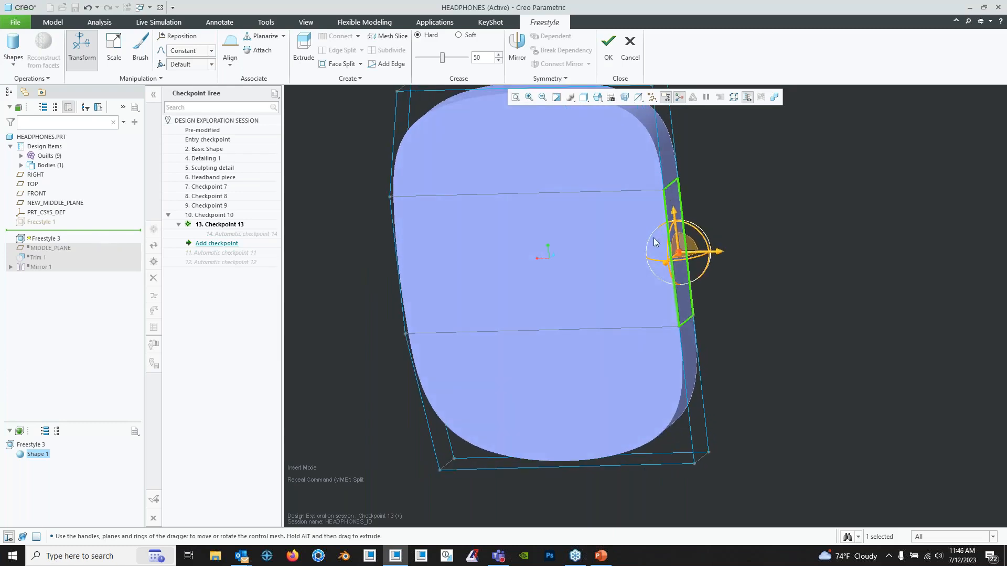
left_click_drag(721, 252, 742, 251)
middle_click_drag(713, 234, 726, 290, "shift")
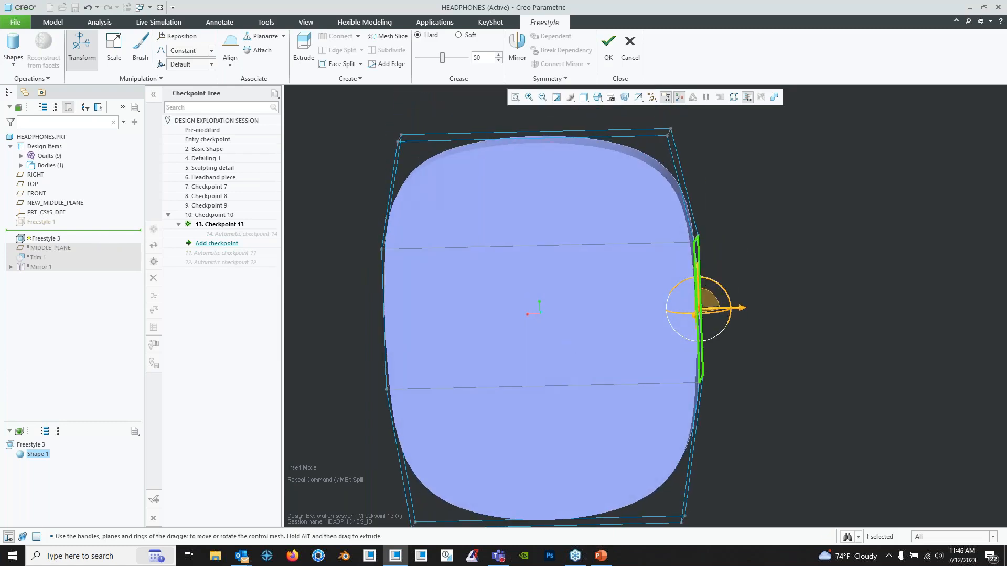
- Select the short thickness edge at the disc's upper right corner and reorient its dragger so the axes run vertical and horizontal
middle_click_drag(680, 152, 700, 181, "shift")
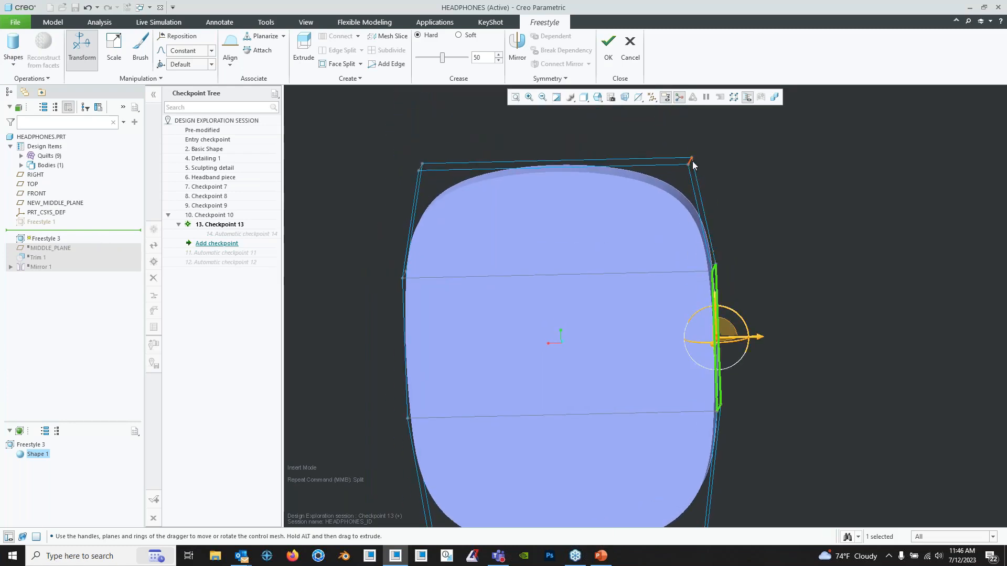
left_click(688, 164)
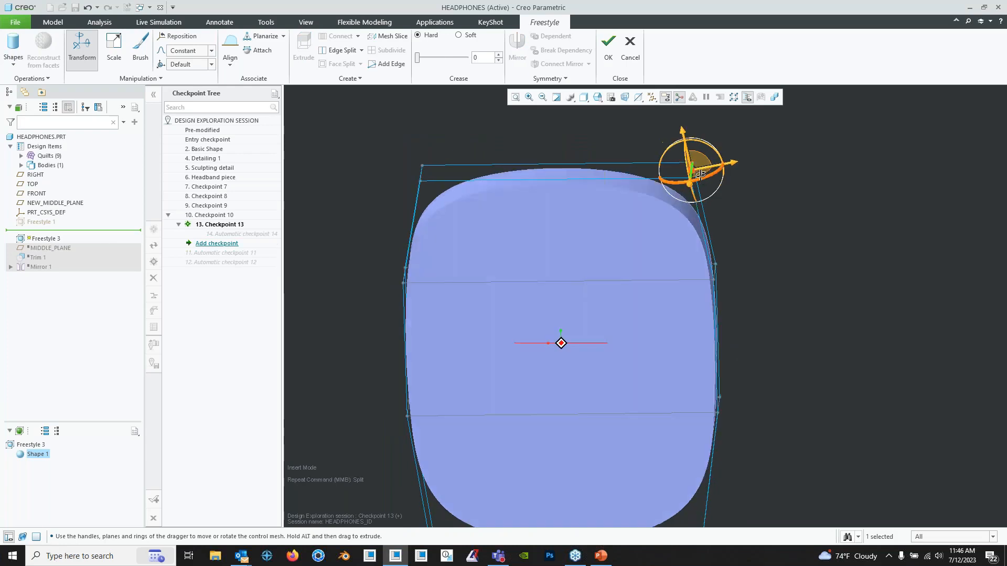
scroll(676, 198, "down", 3)
left_click_drag(677, 198, 658, 230)
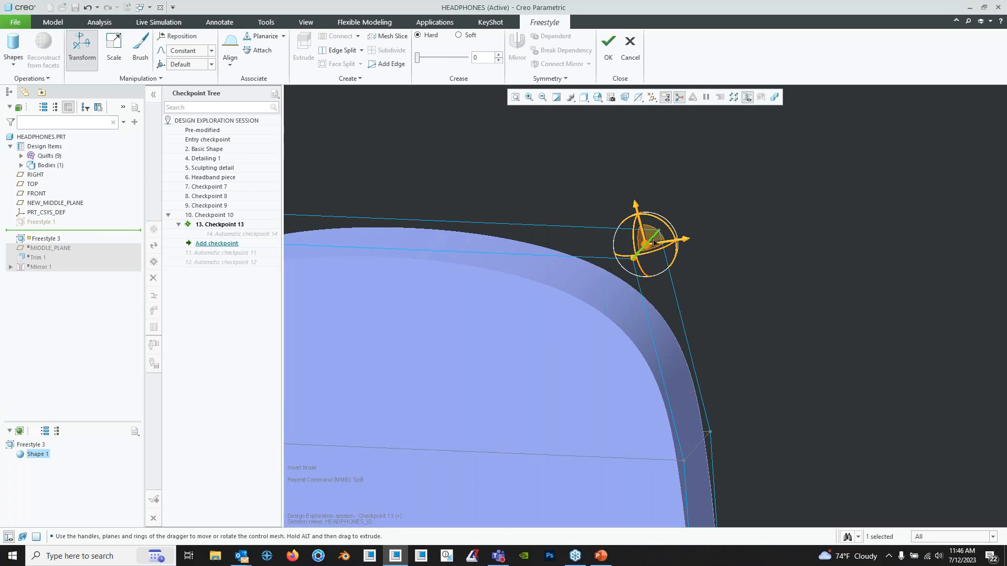
scroll(654, 242, "up", 3)
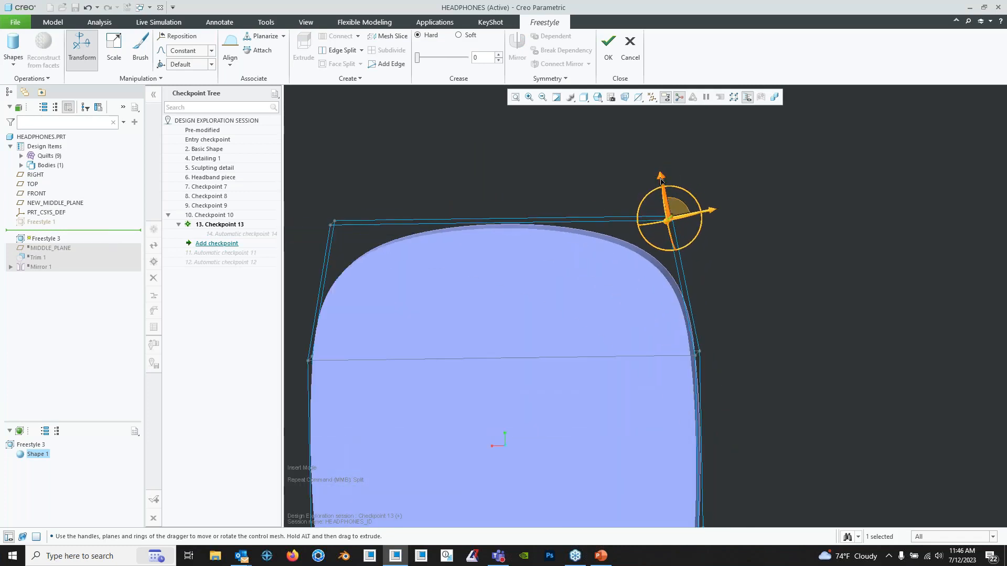
mouse_move(661, 181)
middle_mouse_down()
mouse_move(650, 190)
mouse_move(659, 180)
middle_mouse_up()
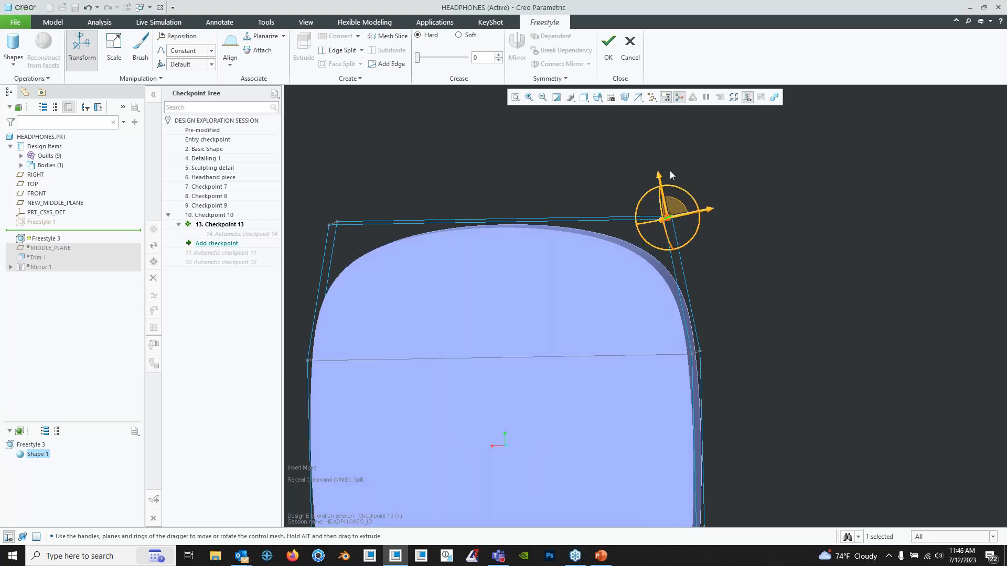
middle_click_drag(671, 174, 678, 229)
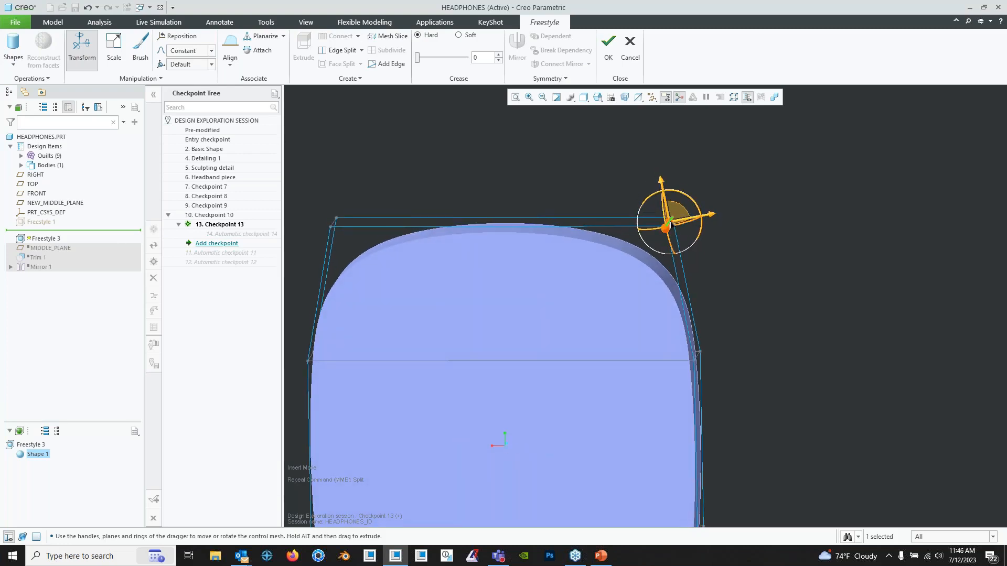
right_click(672, 221)
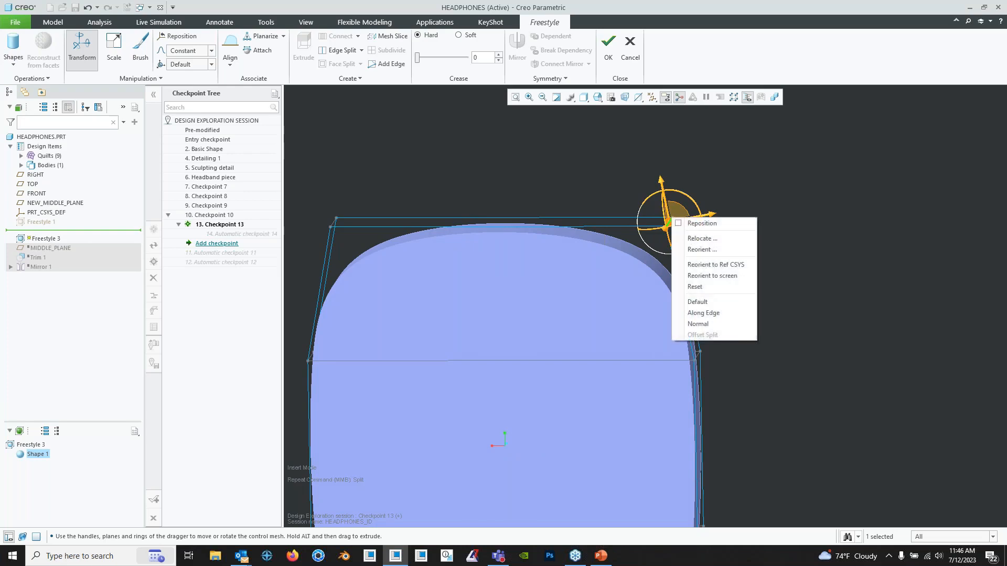
left_click(683, 223)
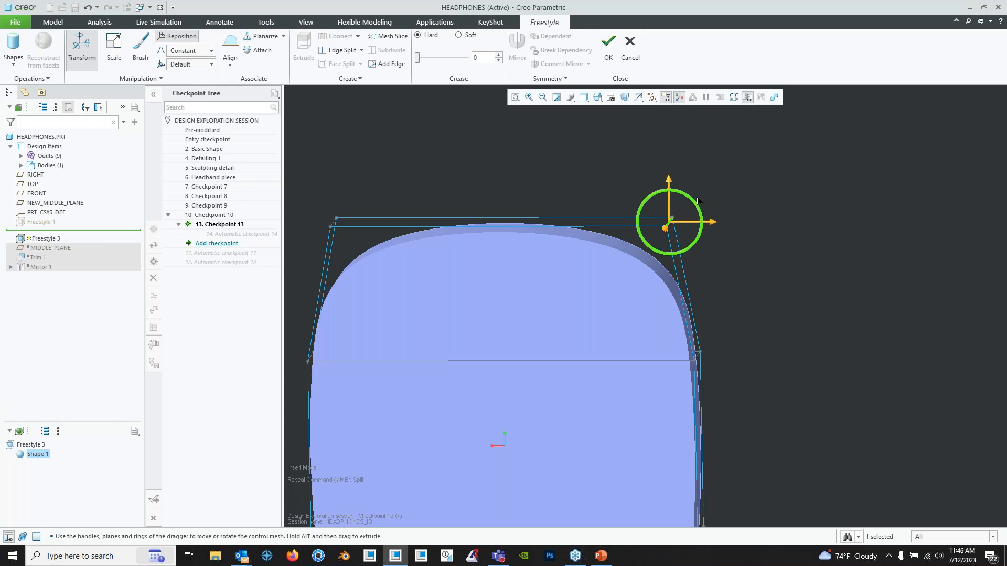
scroll(697, 205, "down", 4)
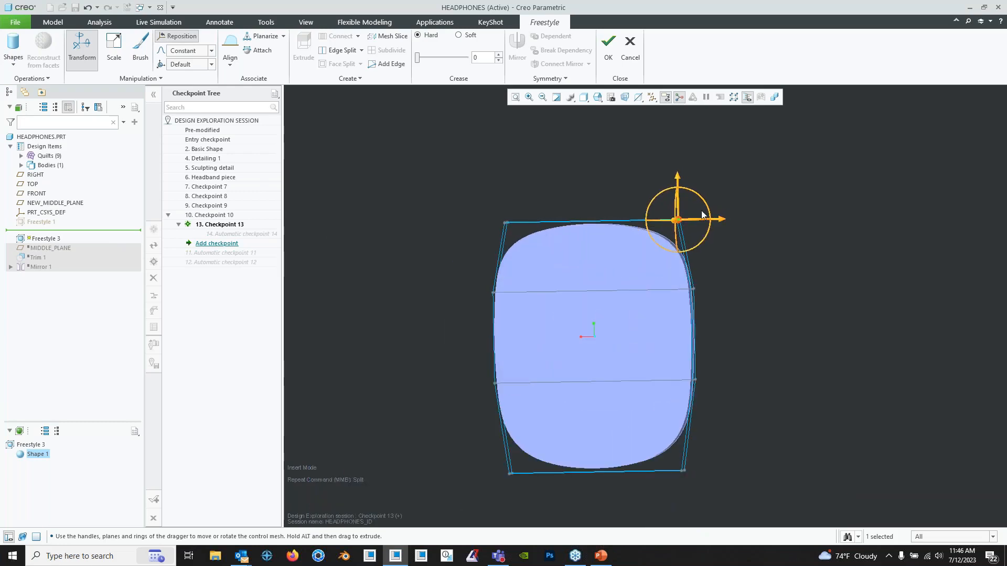
- Leave dragger repositioning and move the upper right corner edge straight up to slant the disc's upper end
middle_click_drag(702, 211, 694, 224)
right_click(682, 222)
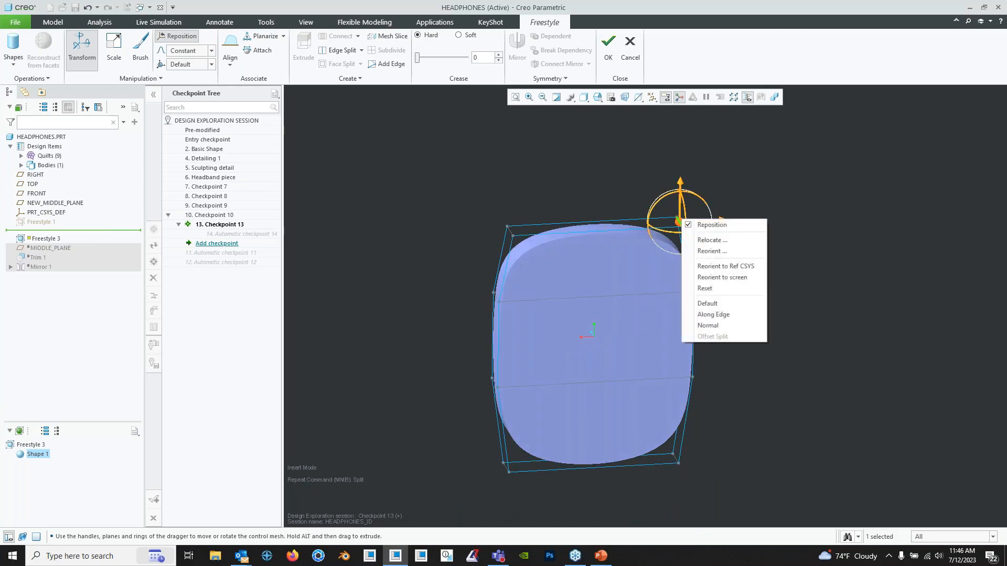
left_click(712, 226)
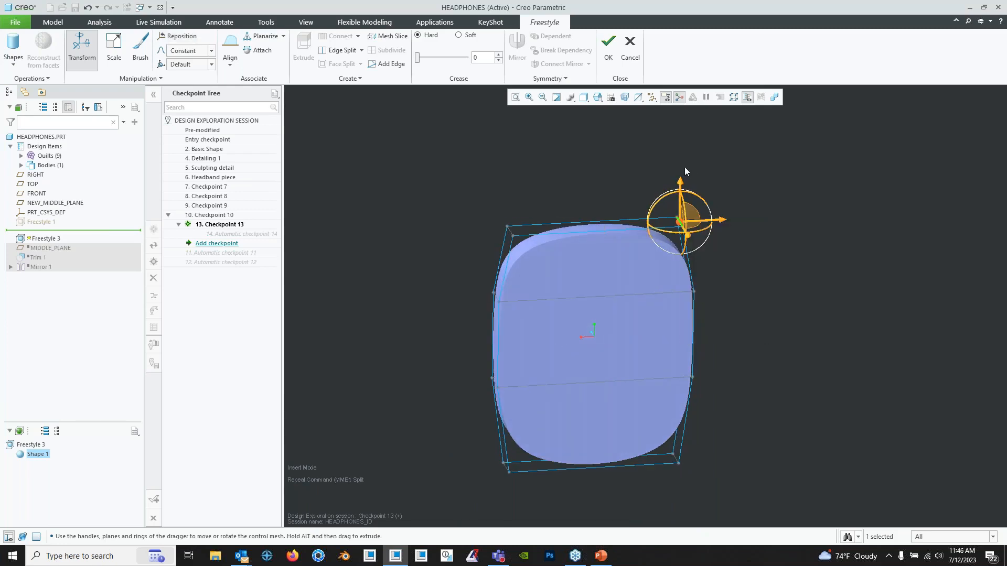
left_click_drag(683, 187, 679, 148)
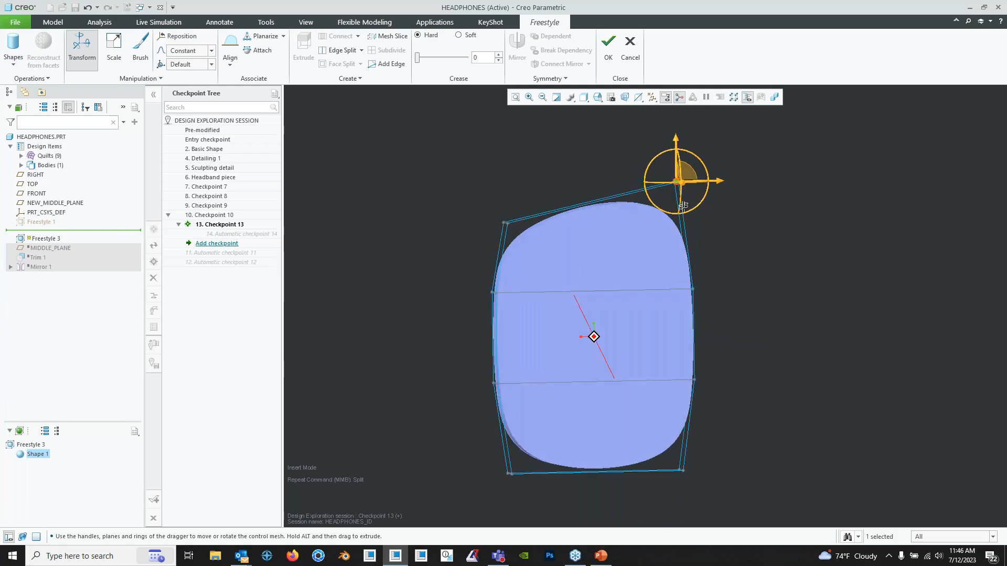
- Select the disc's lower left corner edge, realign its dragger to vertical, and move that corner downward
middle_click_drag(698, 229, 625, 301)
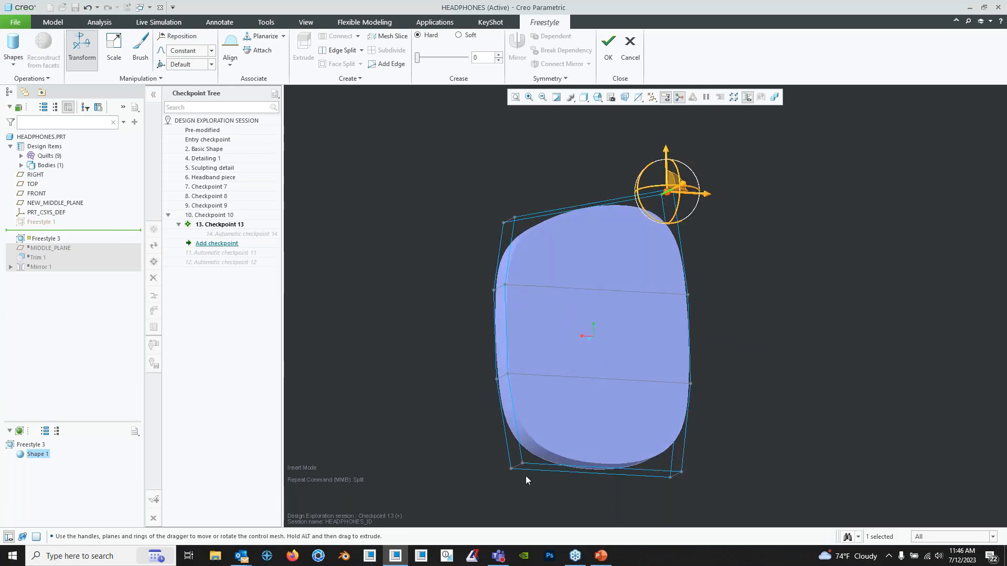
left_click(512, 469)
scroll(532, 331, "down", 4)
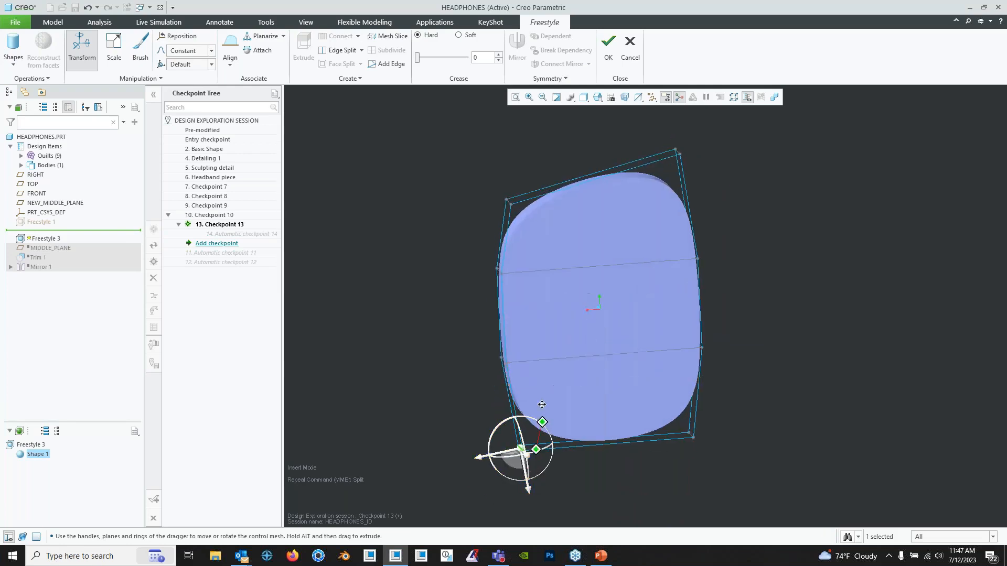
right_click(512, 345)
left_click(535, 350)
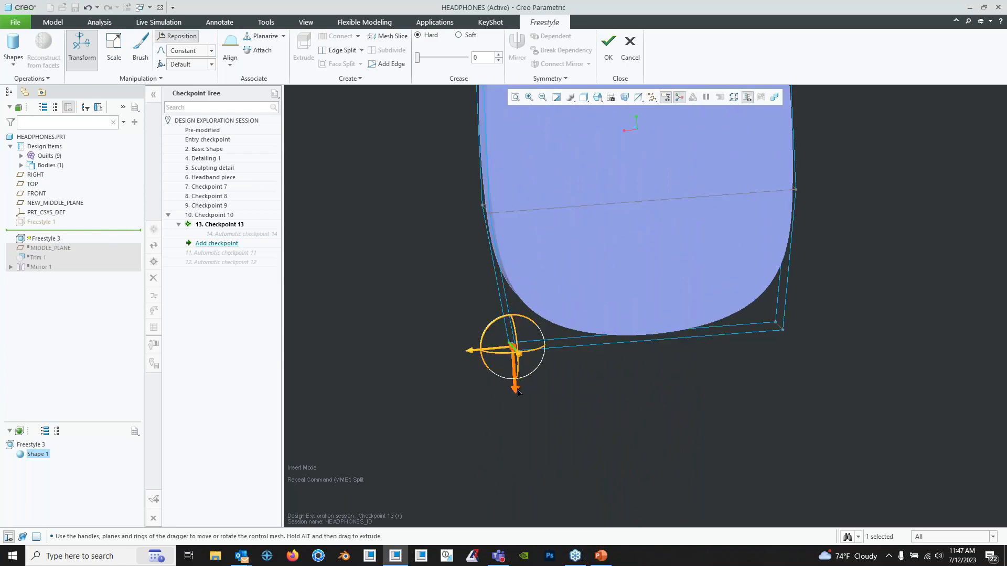
right_click(521, 344)
left_click(532, 350)
left_click_drag(517, 394, 530, 412)
right_click(523, 387)
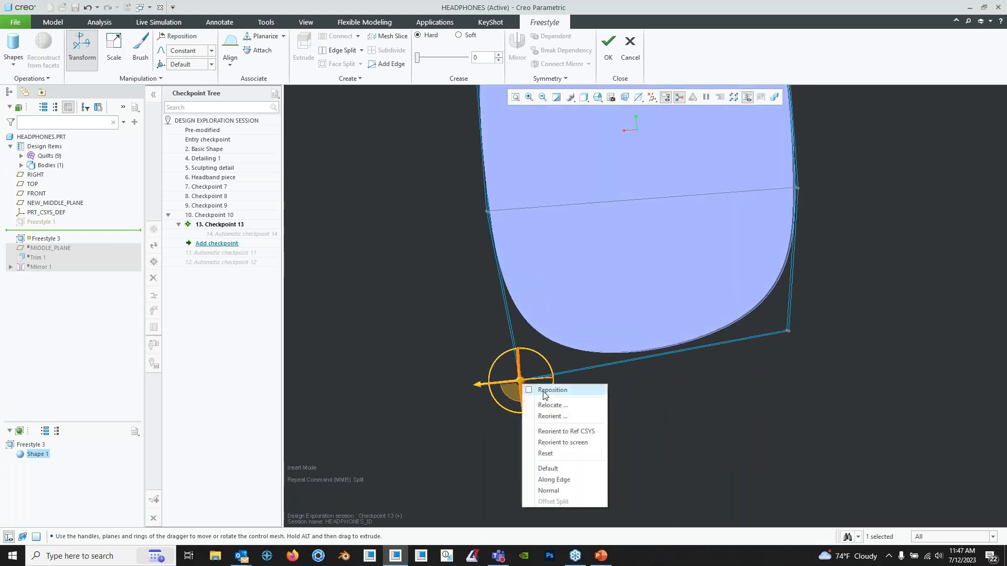
- Nudge the lower left corner edge sideways, slightly inward toward the disc's centre
middle_click_drag(597, 269, 570, 345, "shift")
scroll(563, 339, "down", 2)
scroll(564, 338, "up", 4)
scroll(570, 343, "up", 3)
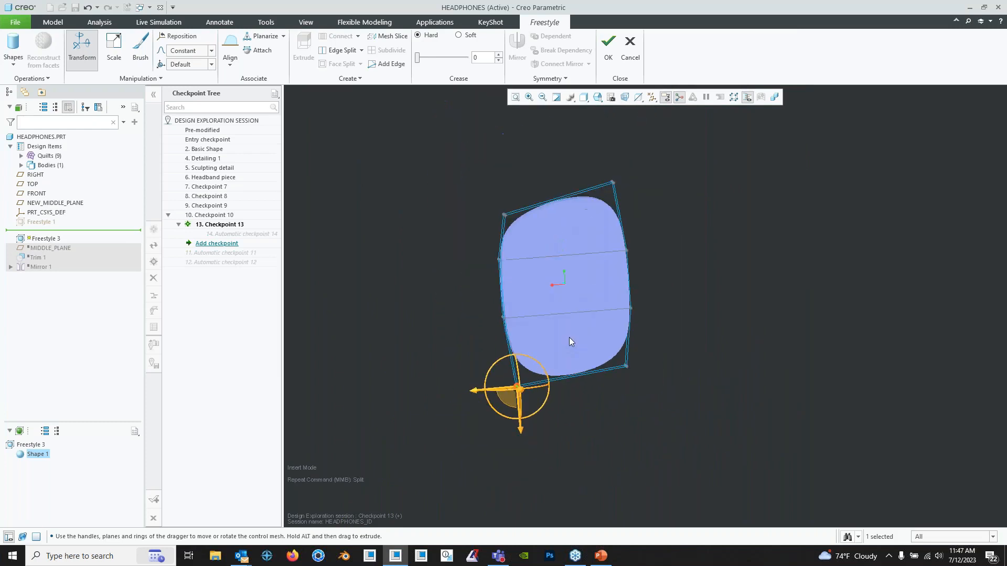
left_click_drag(466, 392, 477, 392)
middle_click_drag(506, 362, 540, 347)
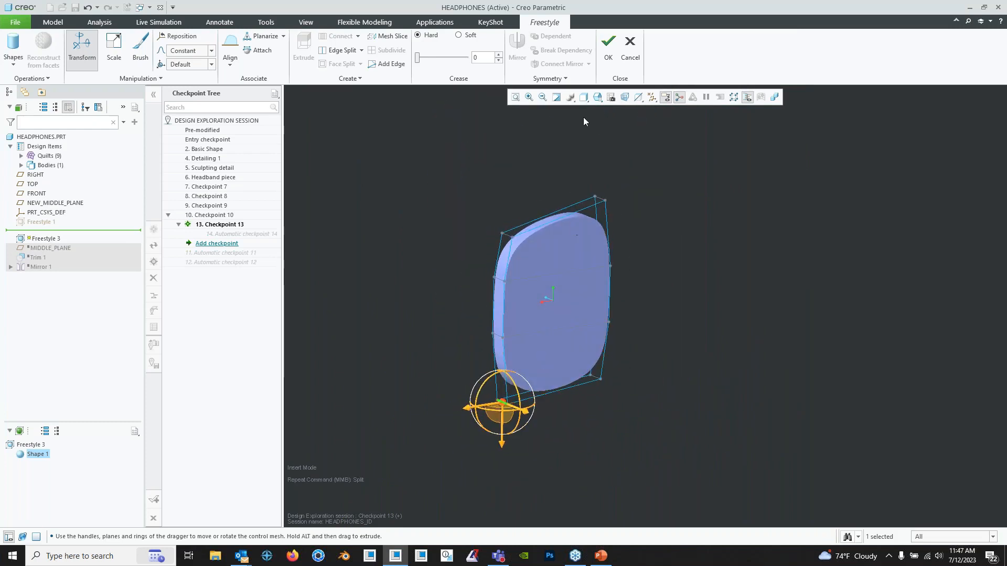
- Edge-split the disc's slanted upper edge with 2 splits to add two lengthwise edge loops
left_click(557, 220)
scroll(556, 222, "down", 3)
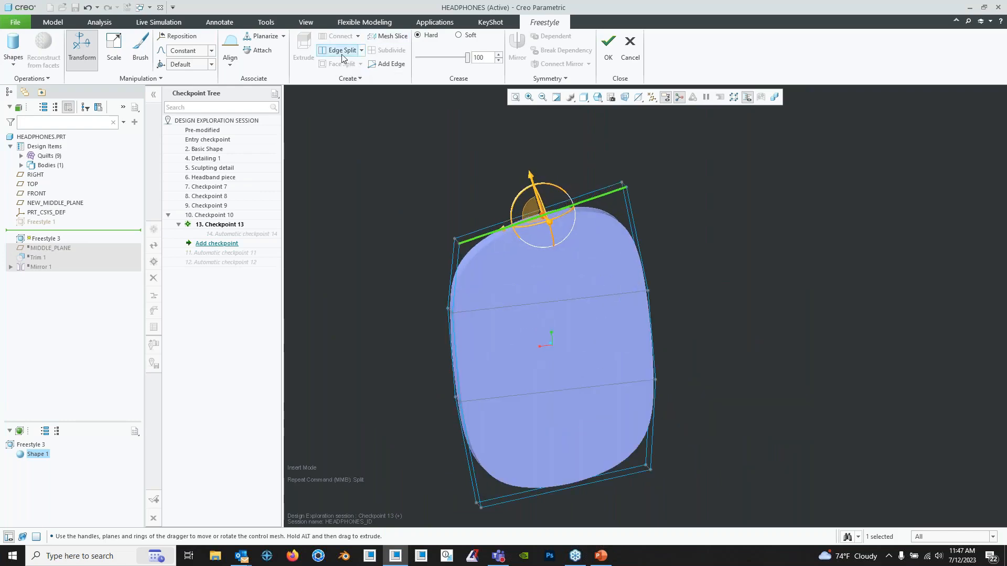
left_click(362, 51)
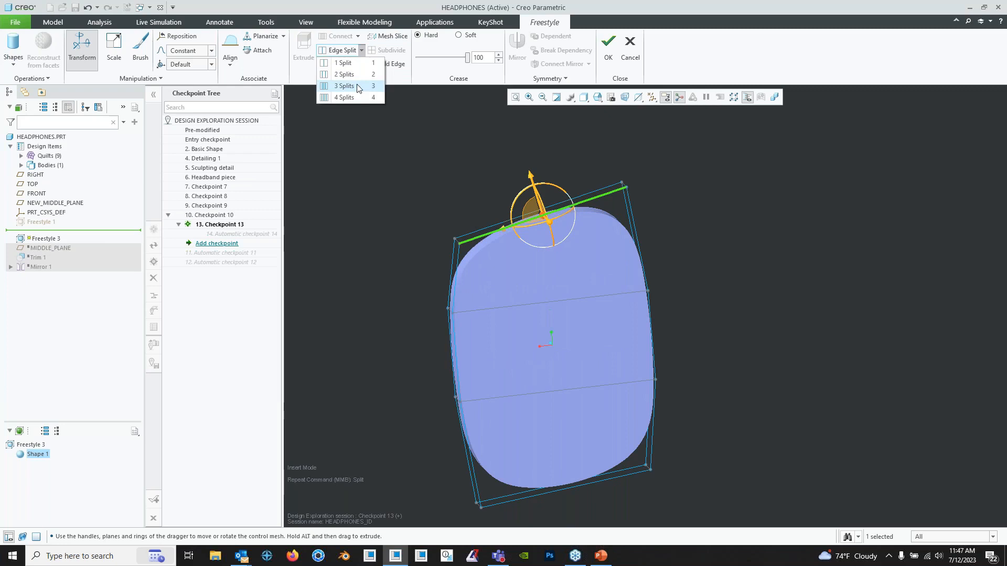
left_click(346, 75)
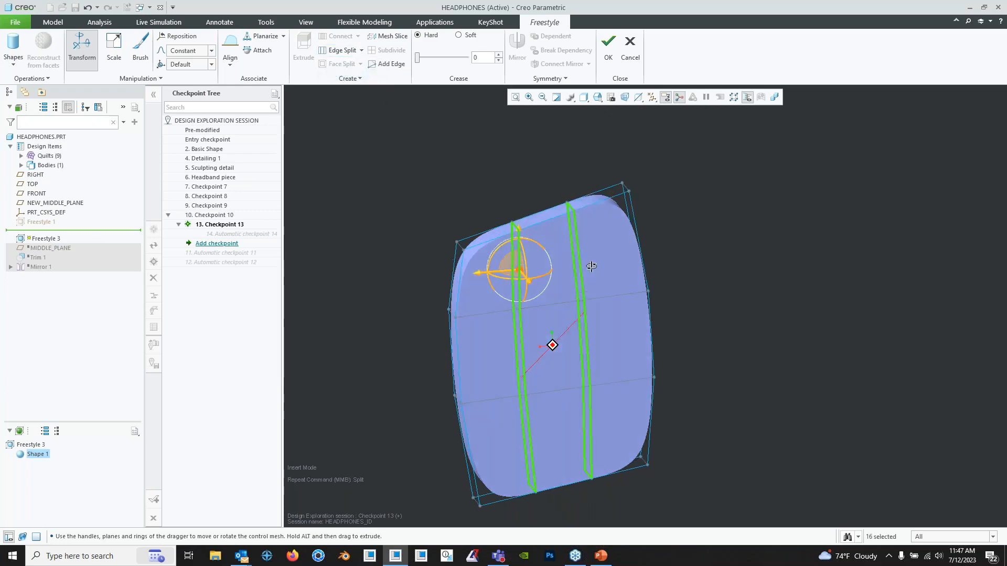
middle_click_drag(563, 316, 542, 283)
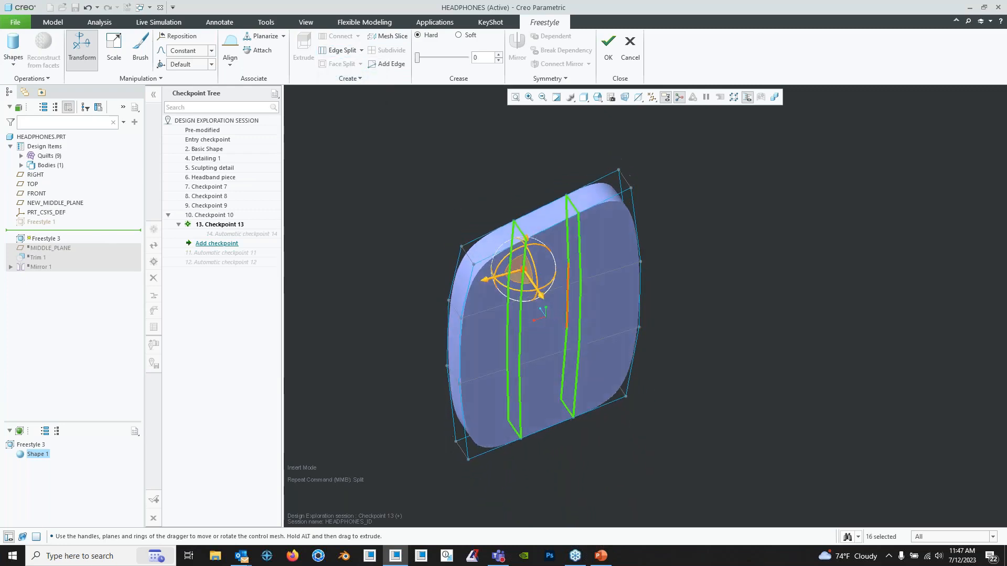
left_click(645, 197)
middle_click_drag(699, 269, 650, 272)
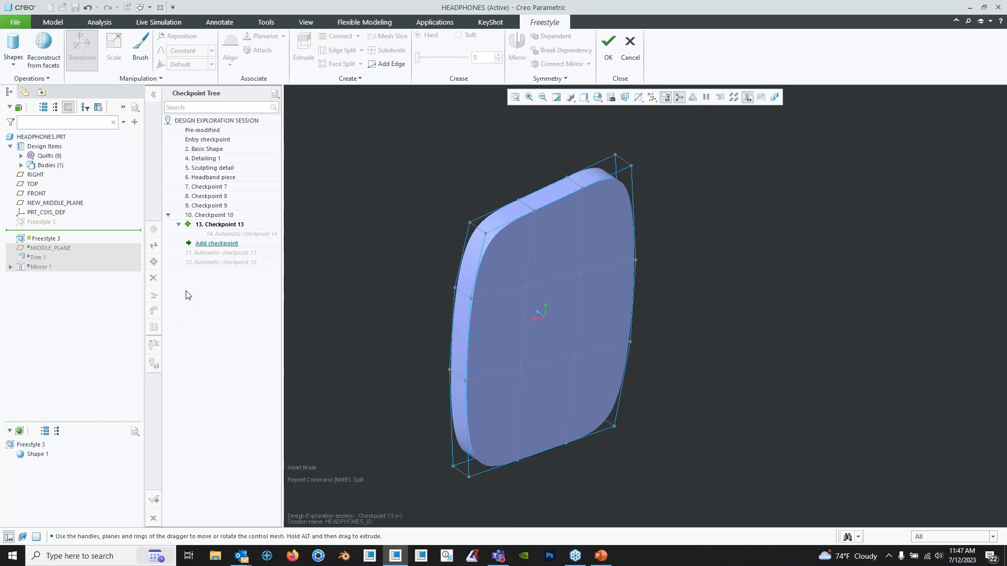
- Select the middle face on the disc's upper rim and rotate its dragger to point straight up
mouse_move(476, 307)
middle_mouse_down()
mouse_move(525, 299)
mouse_move(589, 328)
mouse_move(557, 277)
mouse_move(584, 278)
mouse_move(603, 269)
mouse_move(597, 261)
mouse_move(512, 284)
mouse_move(539, 199)
middle_mouse_up()
left_click(539, 199)
left_click(732, 172)
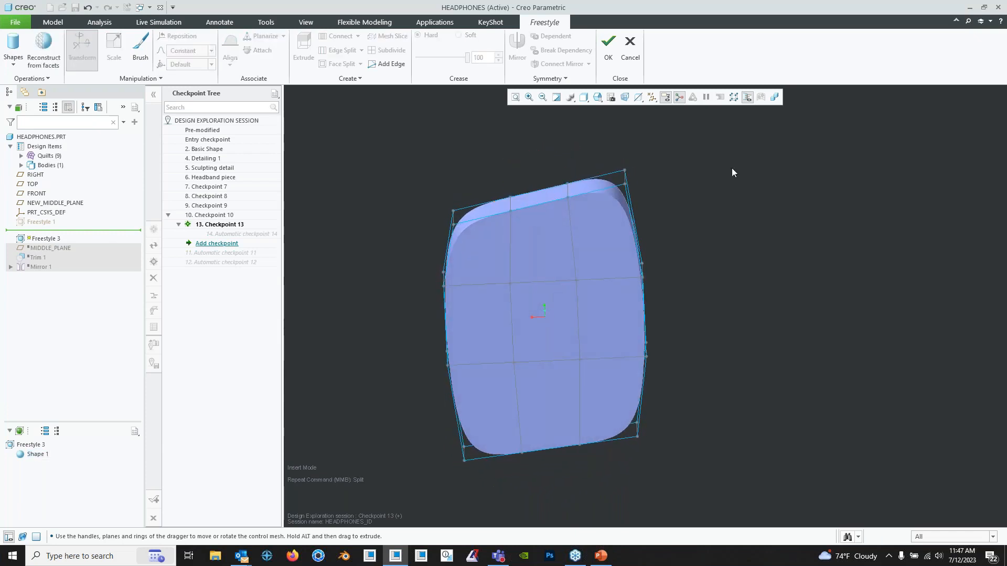
left_click(543, 198)
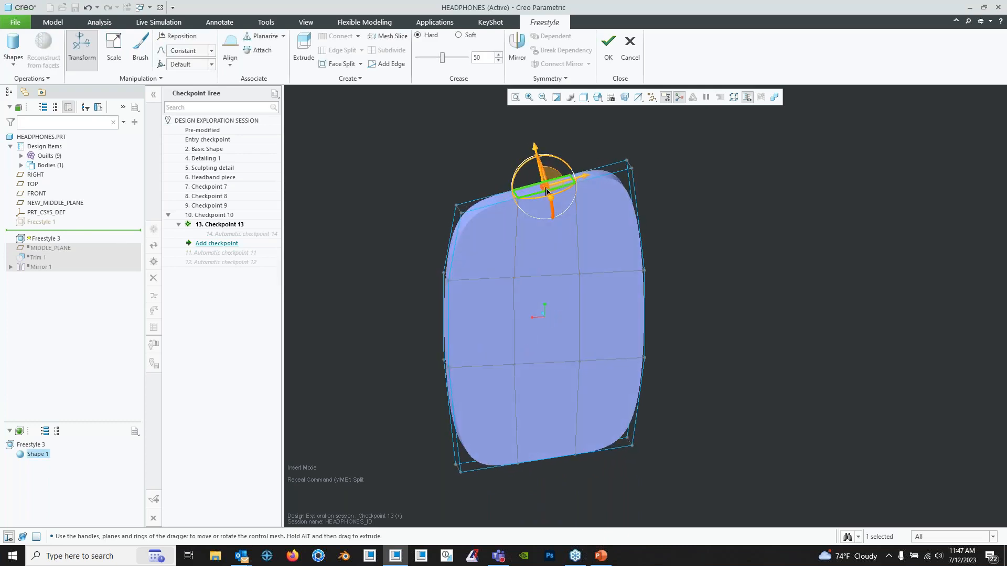
right_click(547, 191)
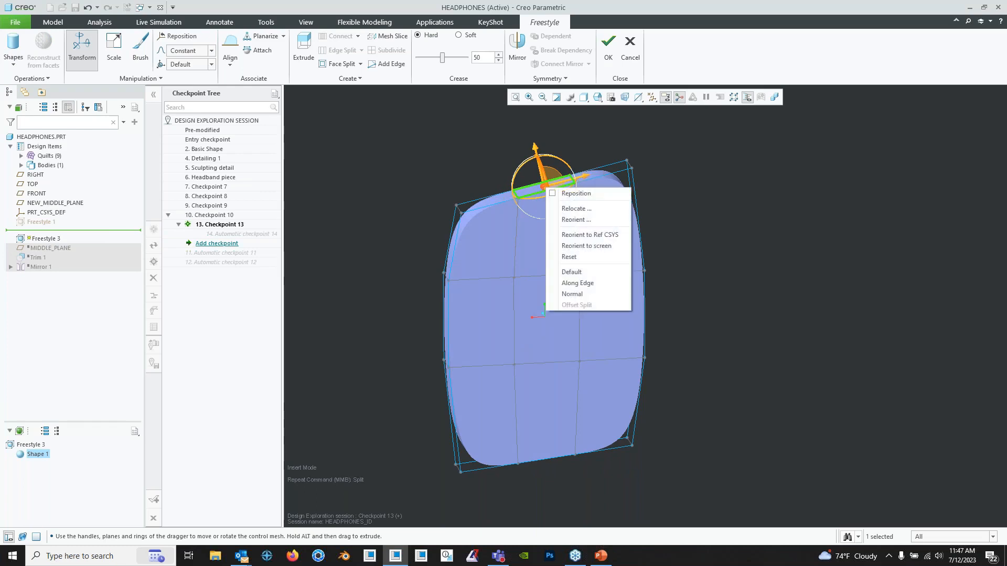
left_click(798, 167)
middle_click_drag(488, 232, 540, 181)
scroll(543, 195, "down", 1)
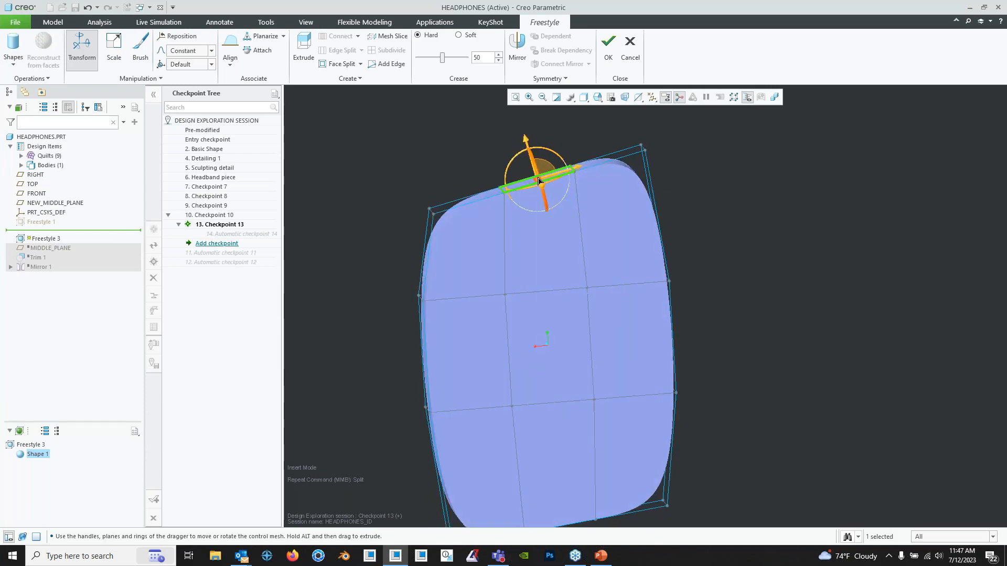
right_click(540, 180)
left_click(559, 183)
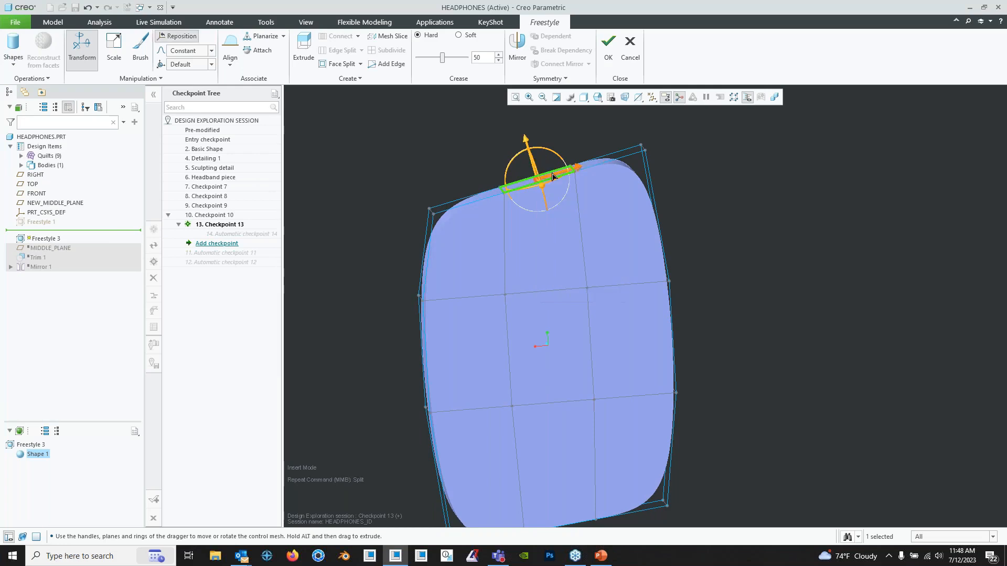
left_click_drag(541, 150, 548, 151)
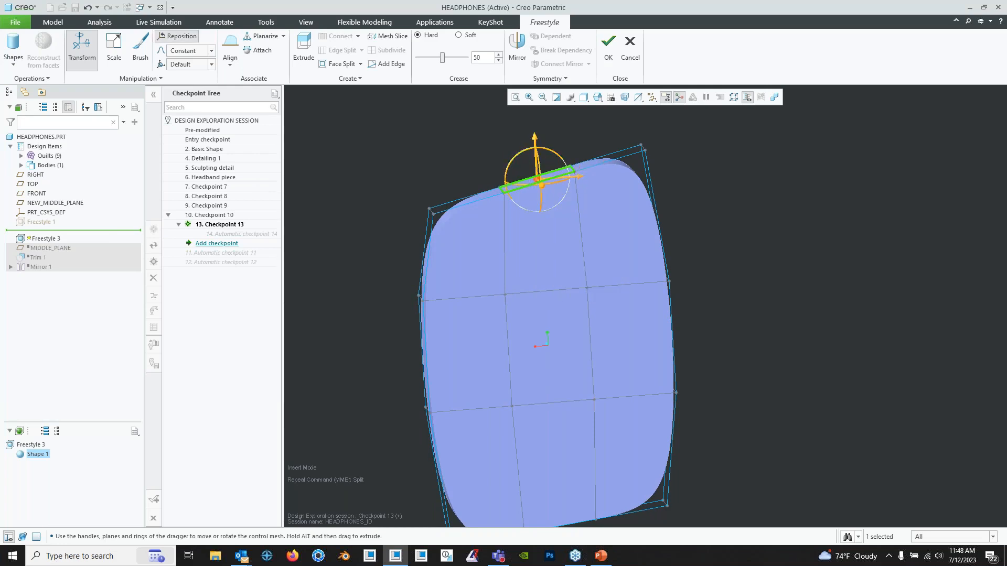
- Leave dragger repositioning and pull the middle upper rim face upward to round the disc's upper end
right_click(550, 174)
left_click(565, 178)
left_click_drag(538, 139, 536, 113)
- Select the middle face on the disc's lower rim, realign its dragger to vertical, and pull the face downward
left_click(565, 252)
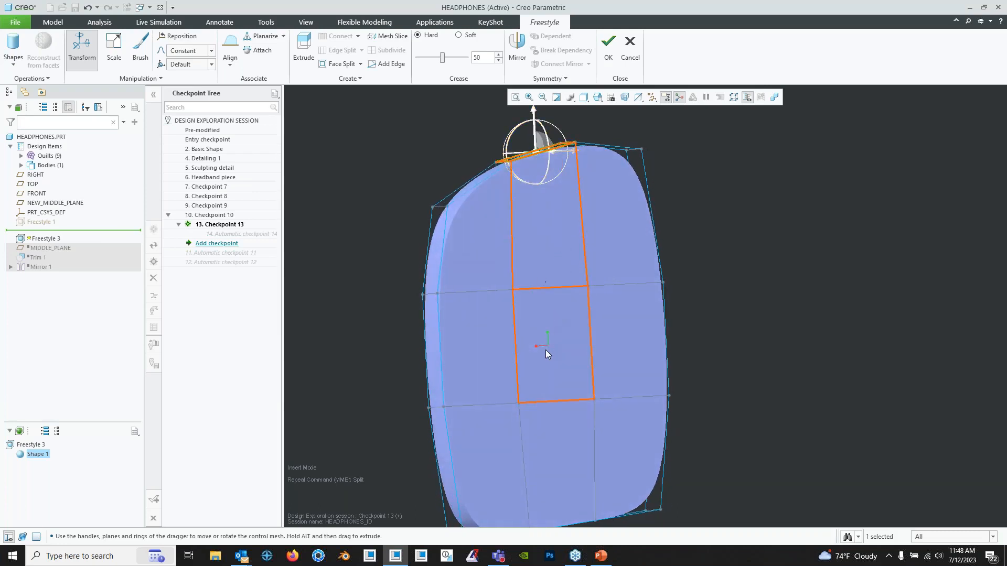
middle_click_drag(546, 353, 551, 282)
left_click(569, 424)
middle_click_drag(581, 373, 547, 341, "shift")
right_click(547, 342)
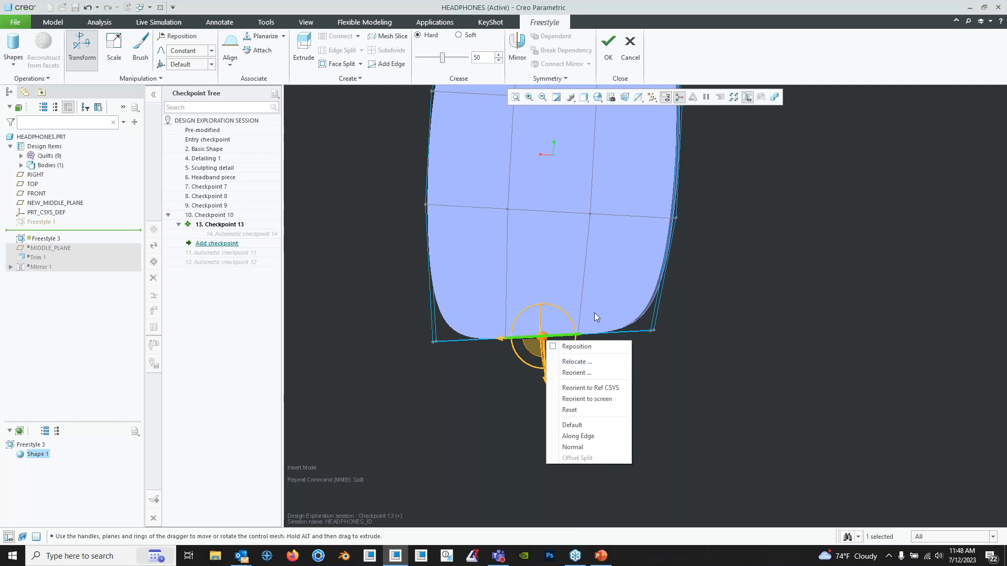
left_click(582, 347)
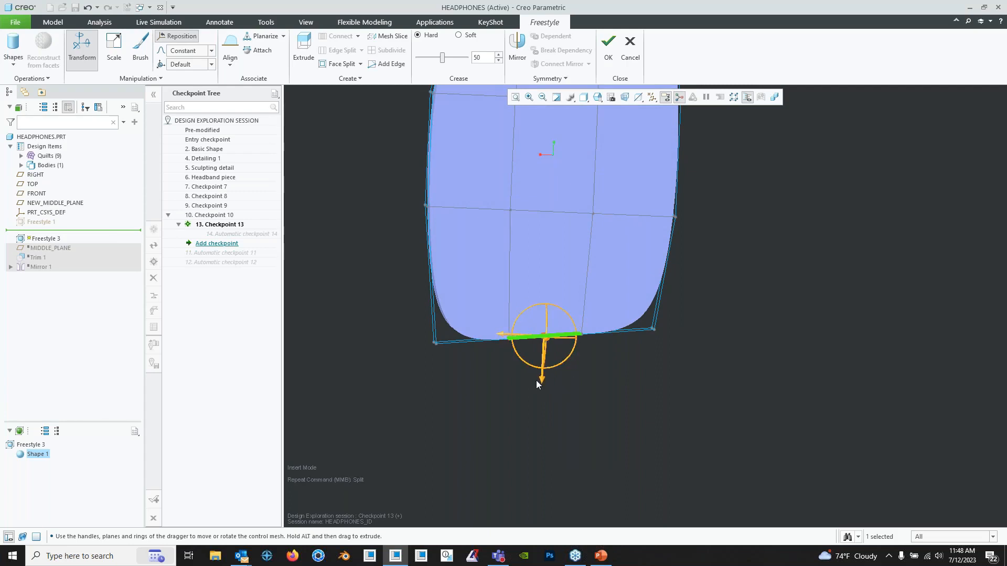
left_click_drag(542, 382, 544, 401)
right_click(547, 324)
left_click(561, 332)
- Pull the central face of the disc's broad side outward along its normal to form a domed surface
middle_click_drag(566, 349, 587, 434)
scroll(570, 300, "down", 2)
scroll(576, 349, "up", 2)
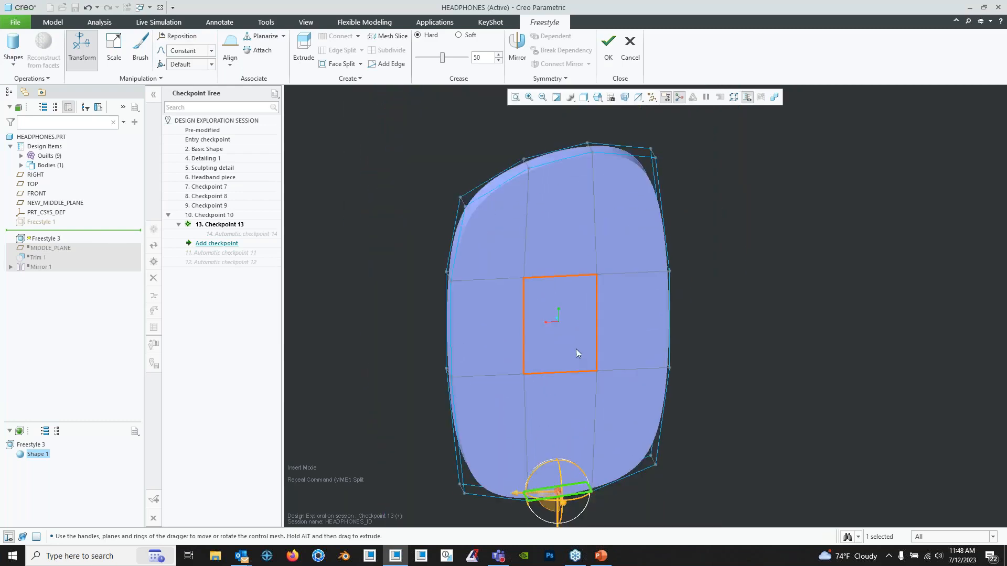
middle_click_drag(576, 348, 602, 351)
left_click(690, 283)
middle_click_drag(677, 273, 694, 301)
left_click(598, 284)
middle_click_drag(616, 287, 611, 287)
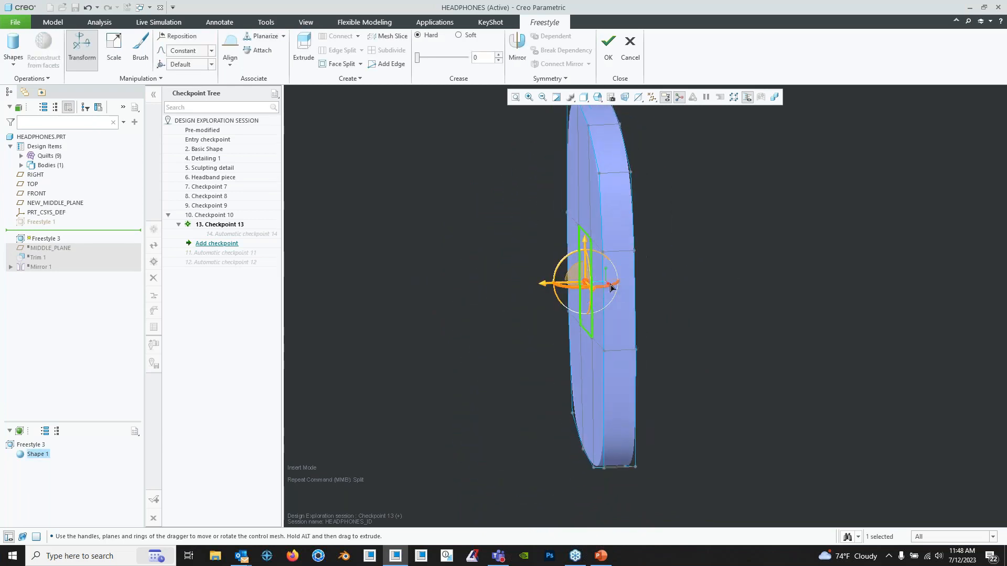
middle_click_drag(545, 285, 540, 329)
middle_click_drag(578, 227, 588, 309, "shift")
left_click(682, 241)
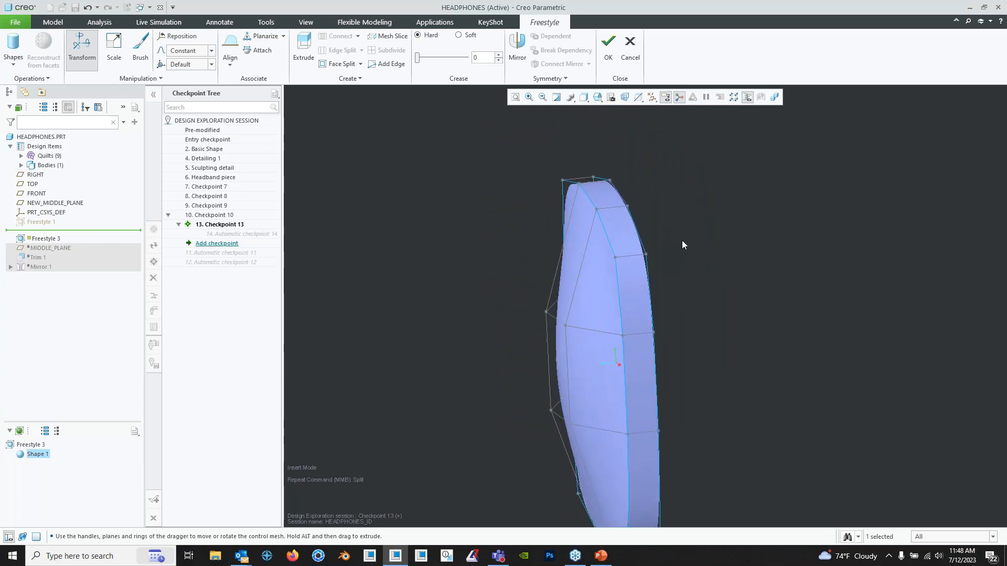
- Split the upper vertical edge on the disc's front rim to add a horizontal mesh loop across the upper half
left_click(618, 289)
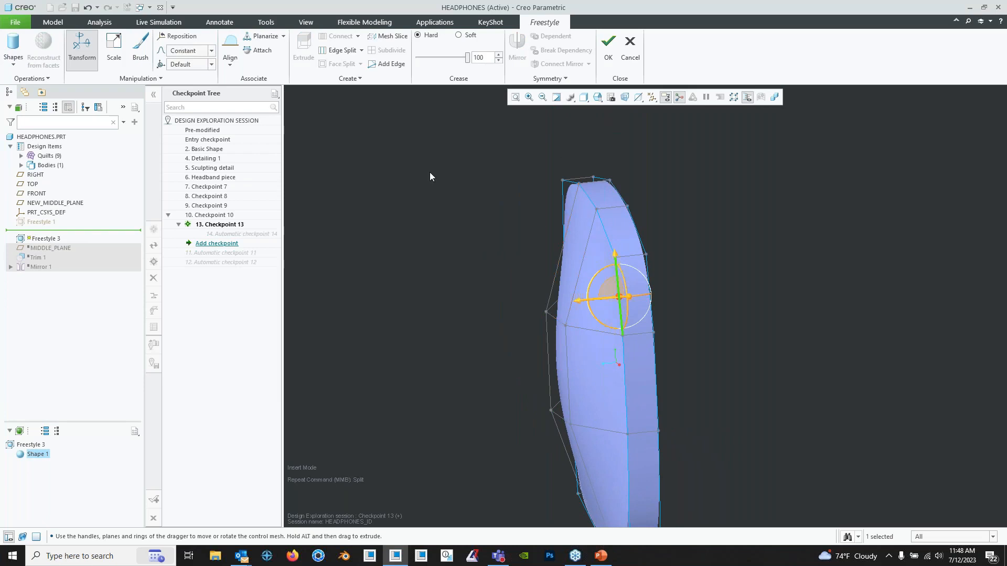
left_click(362, 52)
left_click(368, 63)
middle_click_drag(554, 185, 582, 202)
left_click(681, 201)
middle_click_drag(603, 250, 549, 264)
left_click(602, 271)
left_click_drag(532, 241, 518, 234)
mouse_move(559, 239)
middle_mouse_down()
mouse_move(607, 240)
mouse_move(572, 235)
middle_mouse_up()
left_click(659, 214)
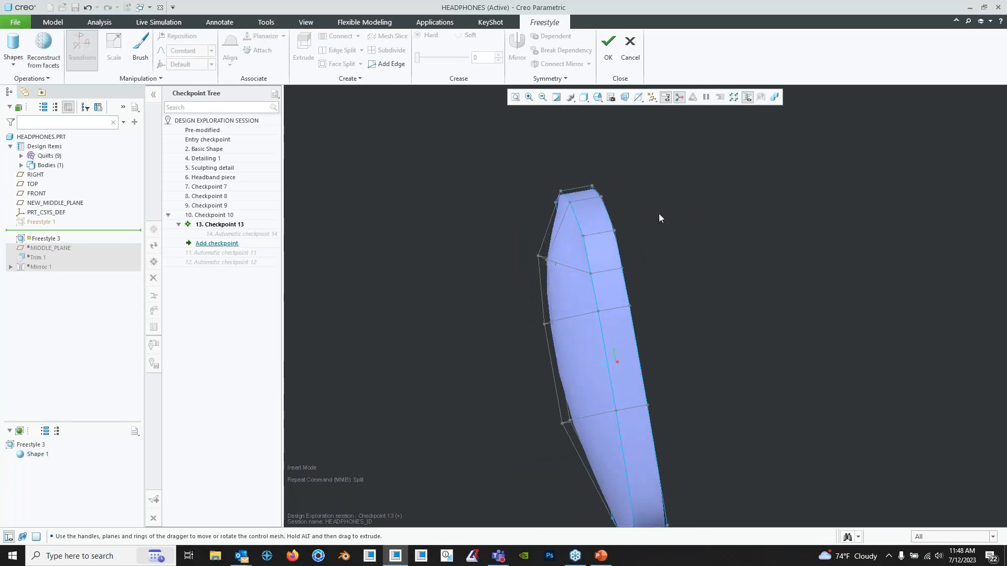
- Split a short edge across the rim's thickness to add a mesh loop running around the middle of the rim
middle_click_drag(659, 220, 644, 257)
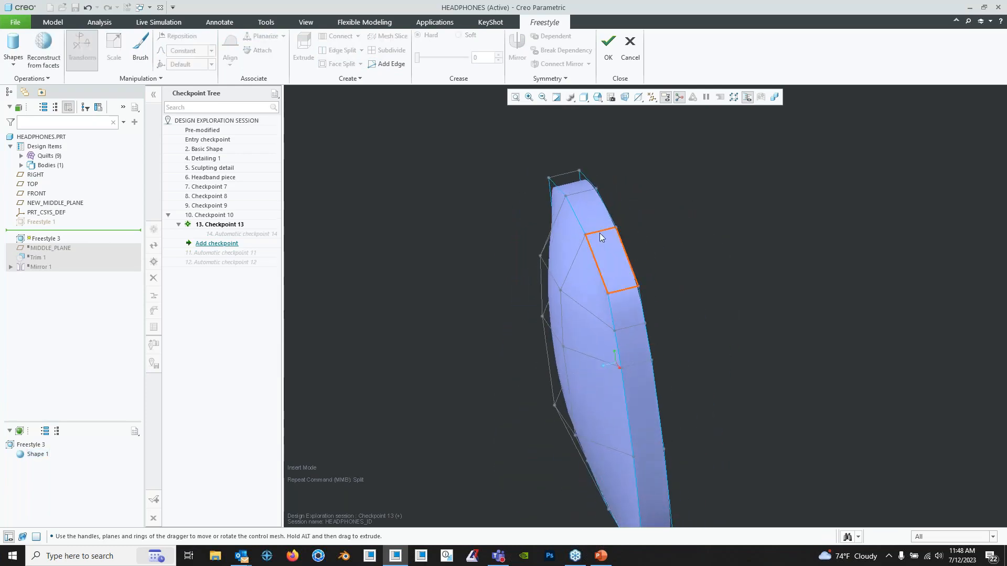
double_click(586, 195)
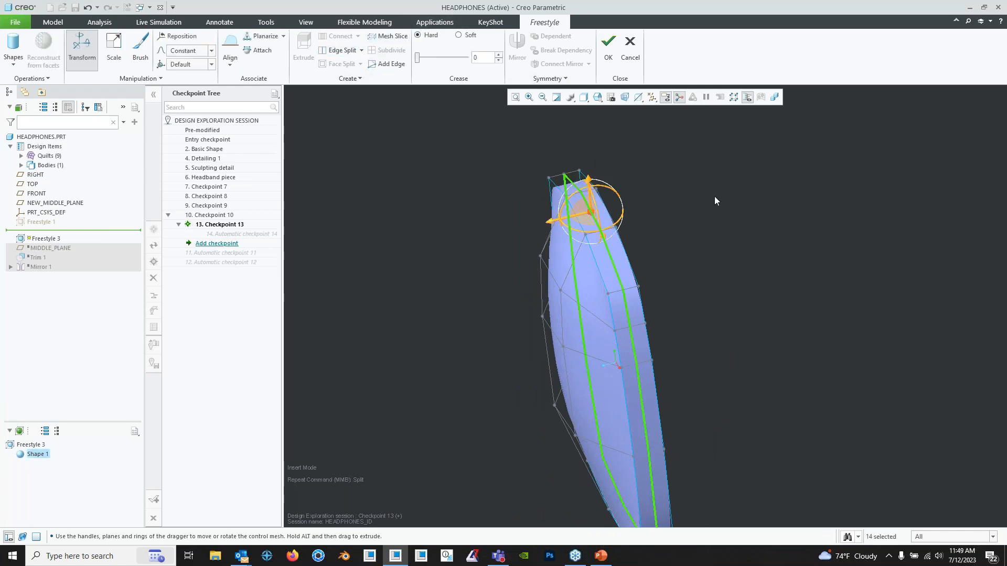
left_click(700, 207)
mouse_move(700, 208)
middle_mouse_down()
mouse_move(659, 229)
mouse_move(619, 232)
middle_mouse_up()
mouse_move(582, 181)
middle_mouse_down()
mouse_move(626, 163)
mouse_move(618, 173)
mouse_move(639, 174)
middle_mouse_up()
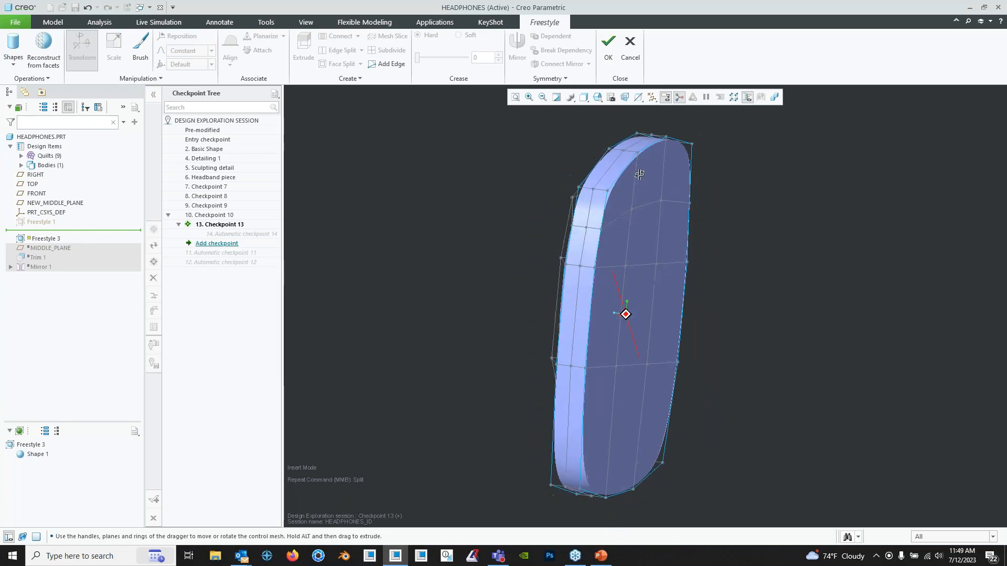
- Select all the outer perimeter edges of the disc's flat back face as a closed loop
middle_click_drag(721, 222, 595, 177)
left_click(539, 170)
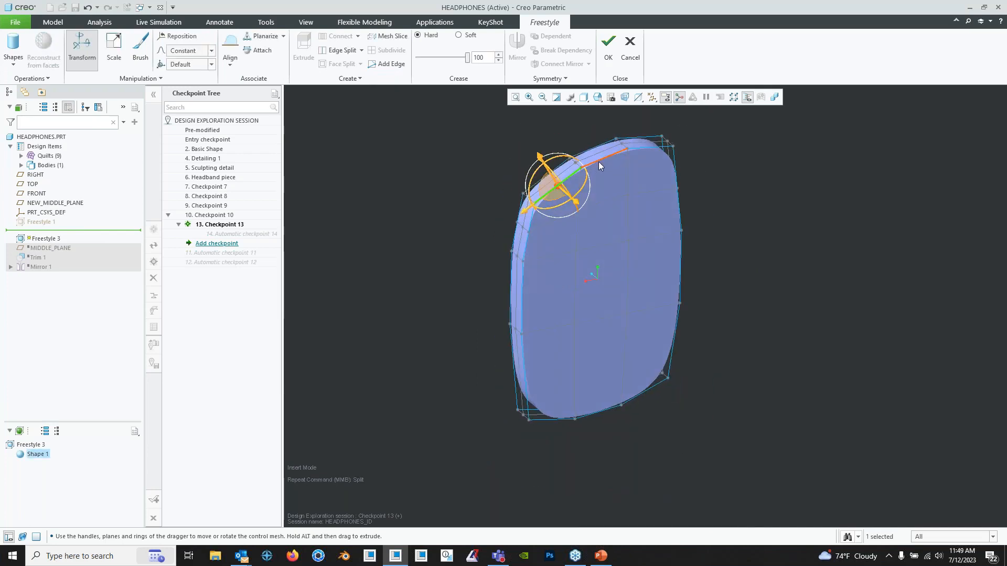
left_click(606, 163, "ctrl")
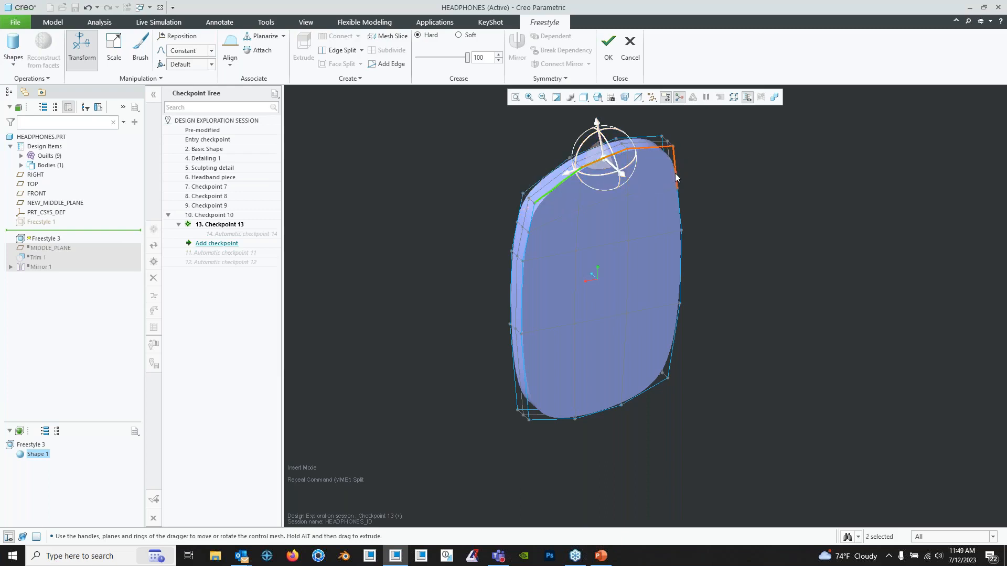
left_click(673, 368, "ctrl")
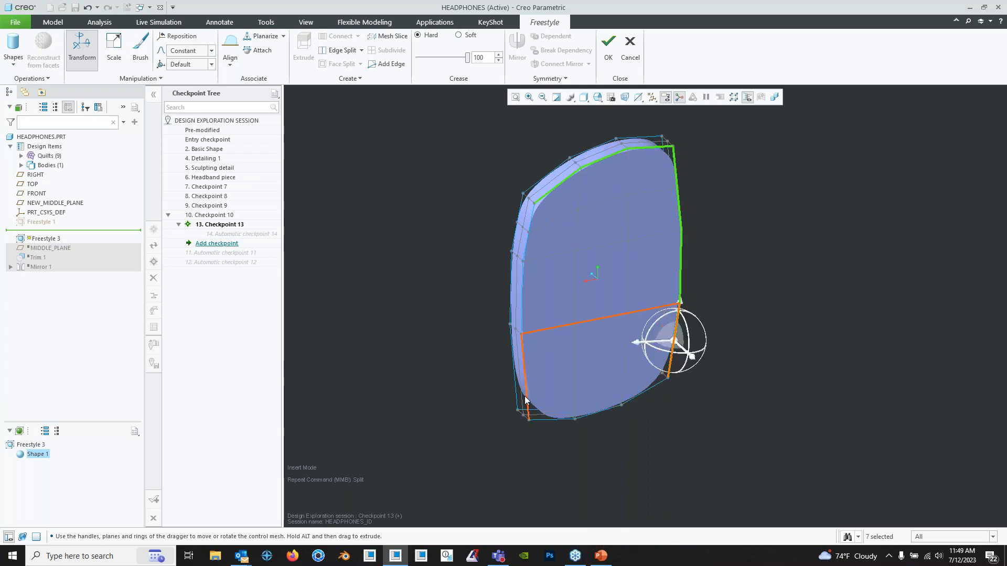
left_click(543, 422, "ctrl")
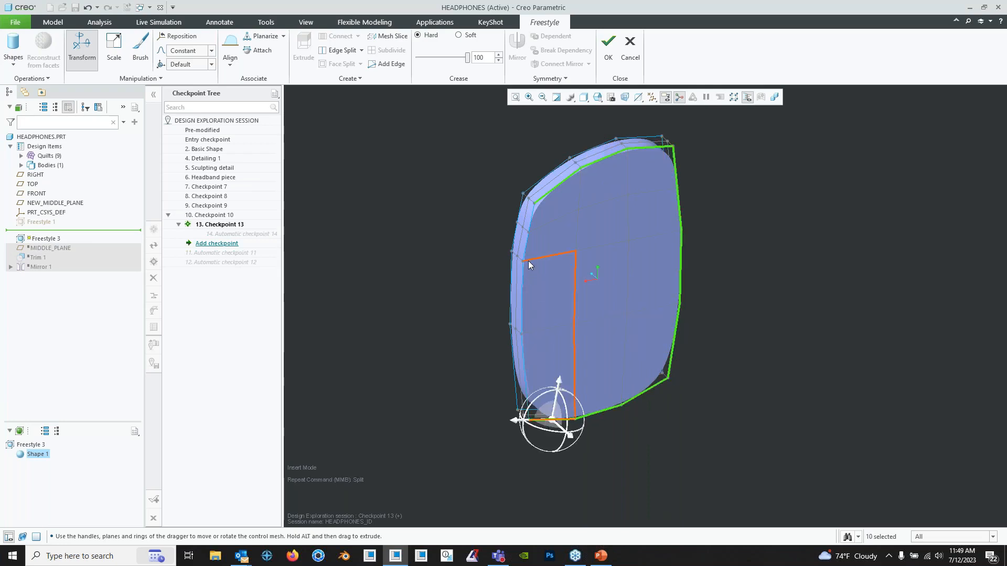
left_click(531, 216, "ctrl")
- Relocate the dragger to the centre of the back face and nudge the selected perimeter loop along the face's normal
mouse_move(575, 245)
middle_mouse_down()
mouse_move(551, 242)
mouse_move(582, 240)
mouse_move(566, 241)
mouse_move(577, 231)
mouse_move(550, 244)
middle_mouse_up()
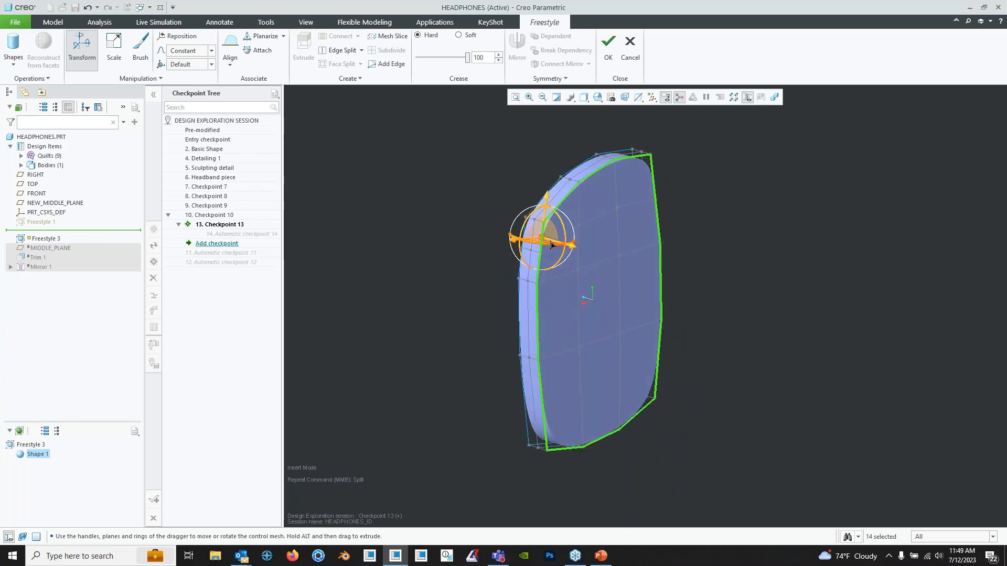
right_click(542, 239)
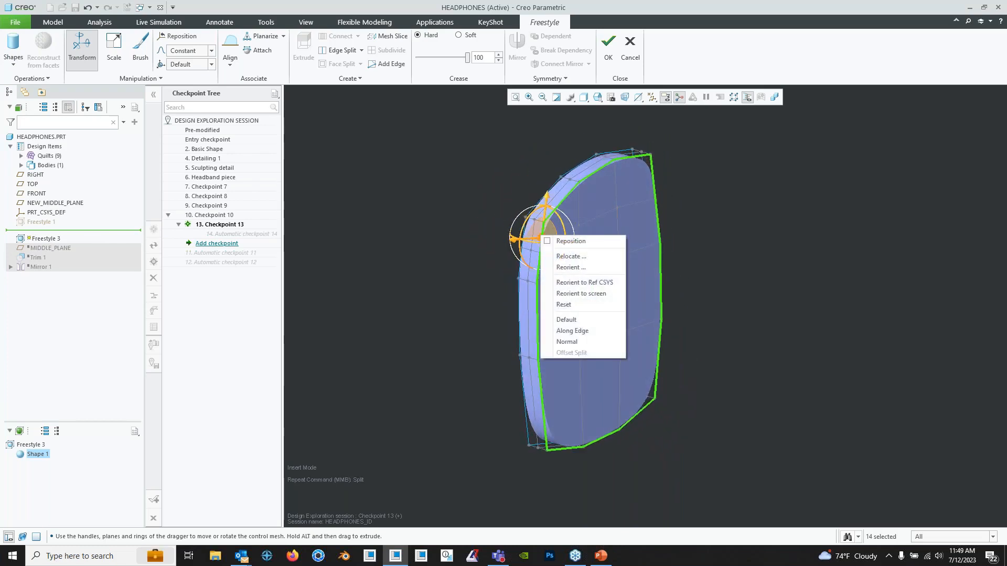
left_click(567, 256)
left_click(595, 286)
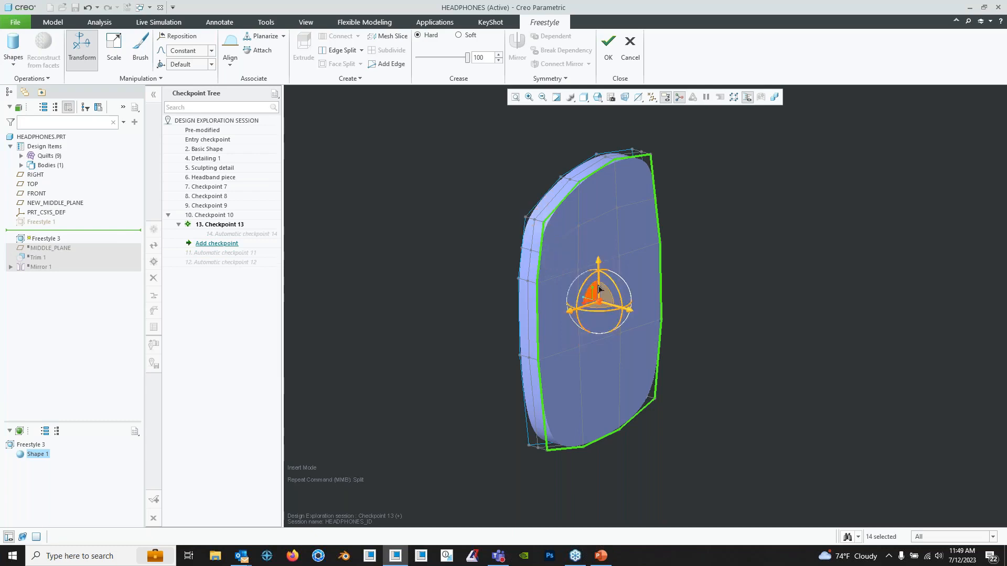
middle_click_drag(595, 286, 631, 311)
mouse_move(631, 311)
left_mouse_down()
mouse_move(646, 323)
mouse_move(625, 315)
left_mouse_up()
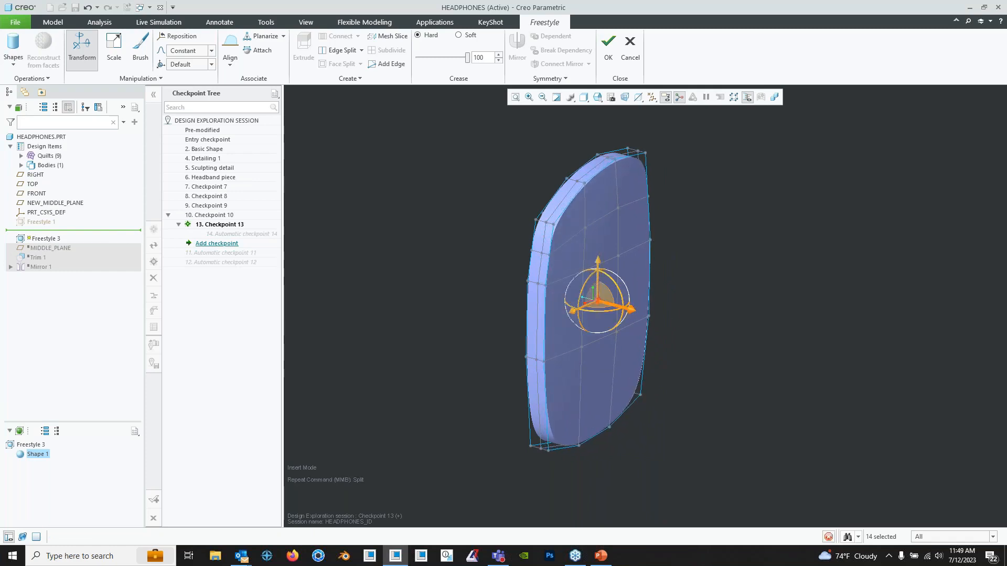
- Crease the back face's perimeter loop as Soft with a value of 90 and clear the selection
middle_click_drag(661, 266, 619, 253)
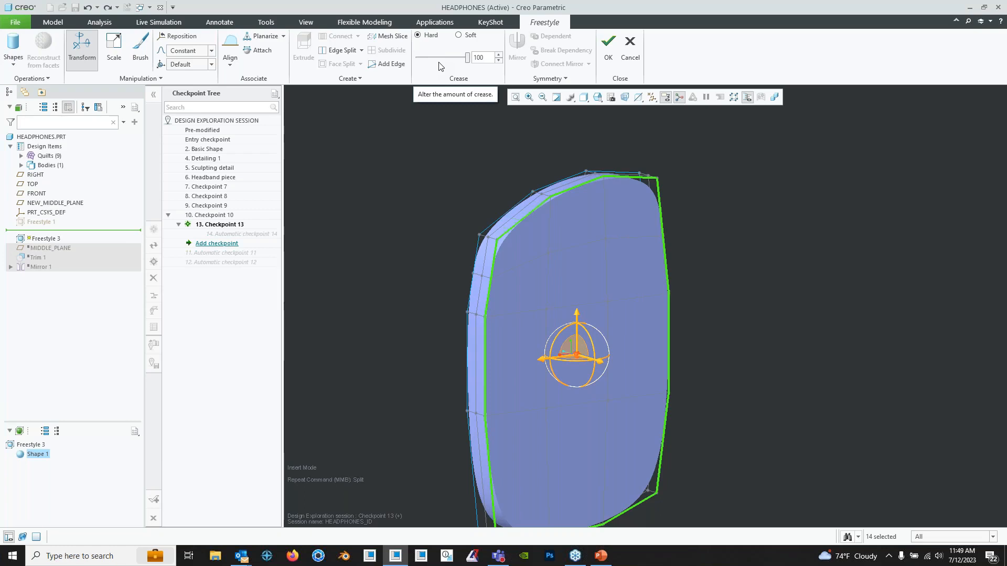
scroll(520, 207, "down", 3)
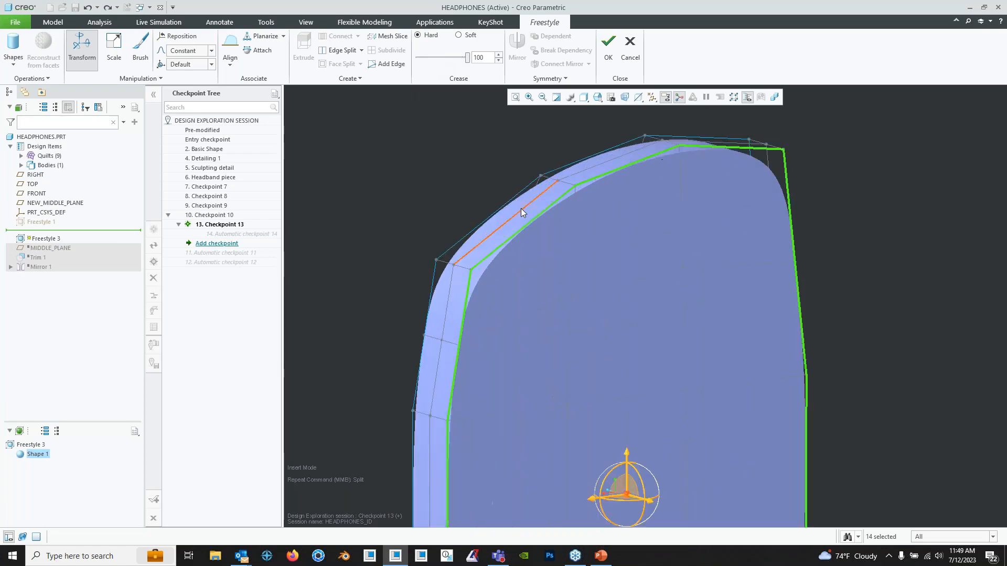
middle_click_drag(521, 209, 519, 194)
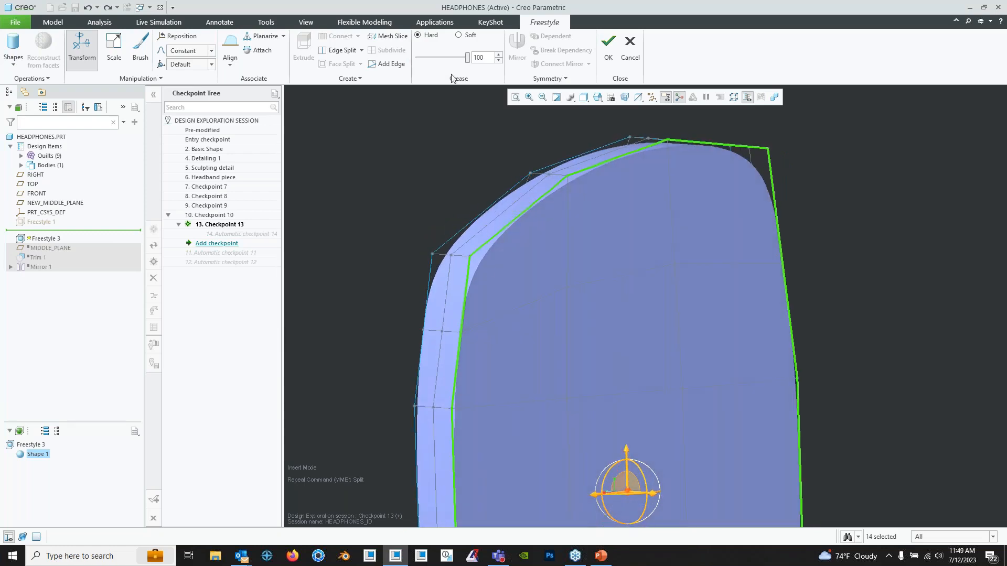
scroll(571, 224, "up", 3)
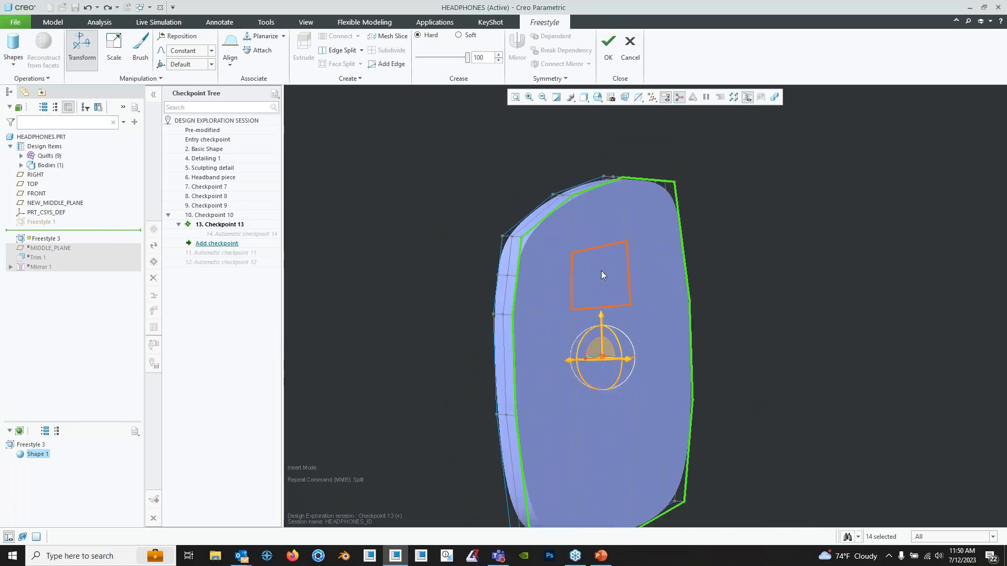
scroll(565, 160, "down", 3)
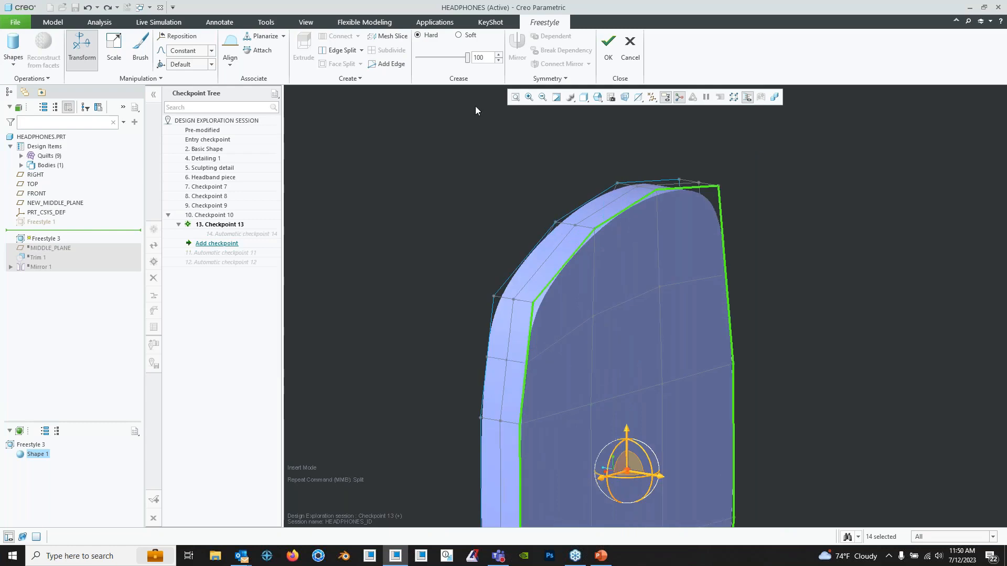
left_click_drag(467, 58, 443, 57)
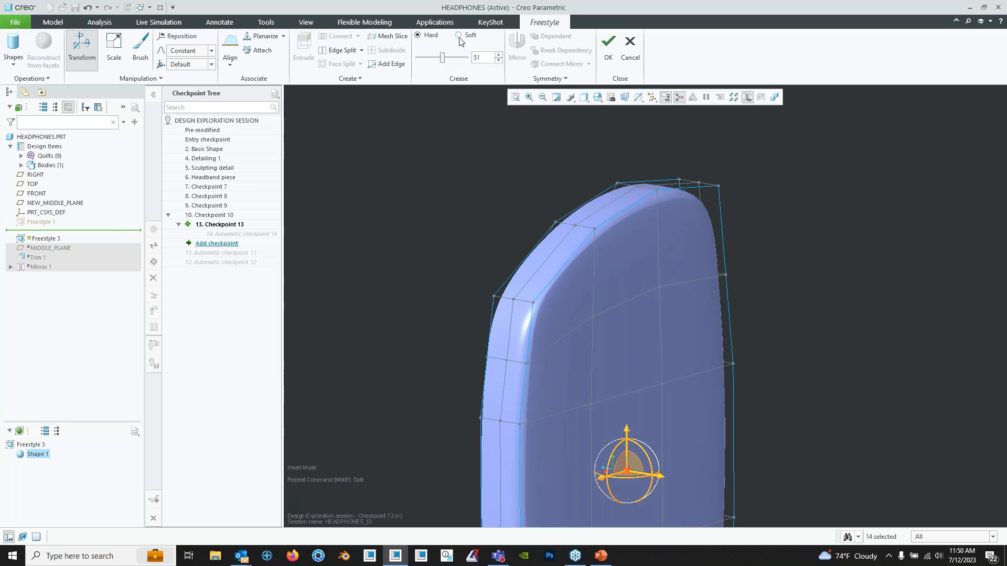
left_click_drag(444, 60, 464, 62)
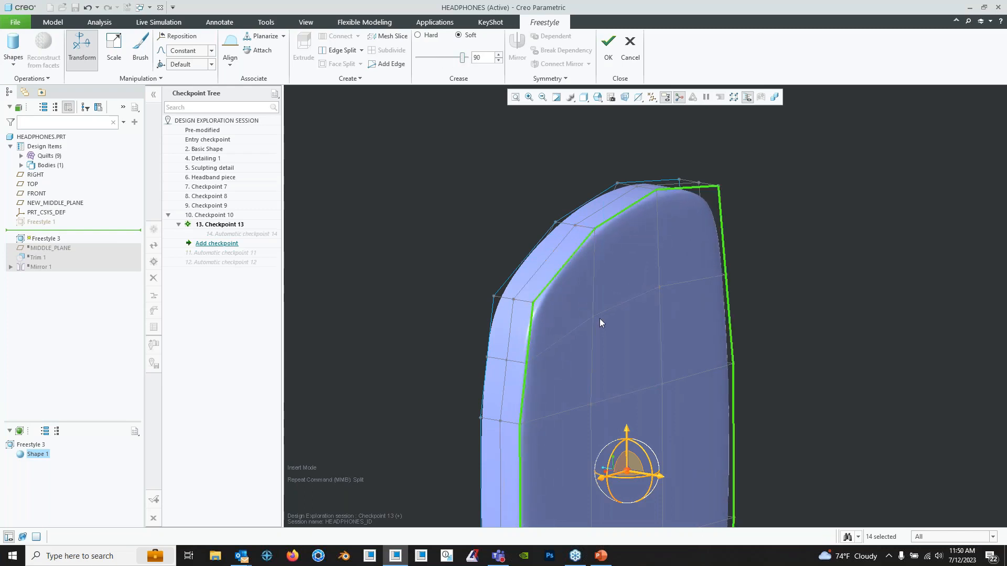
middle_click_drag(599, 319, 619, 270)
left_click(656, 213)
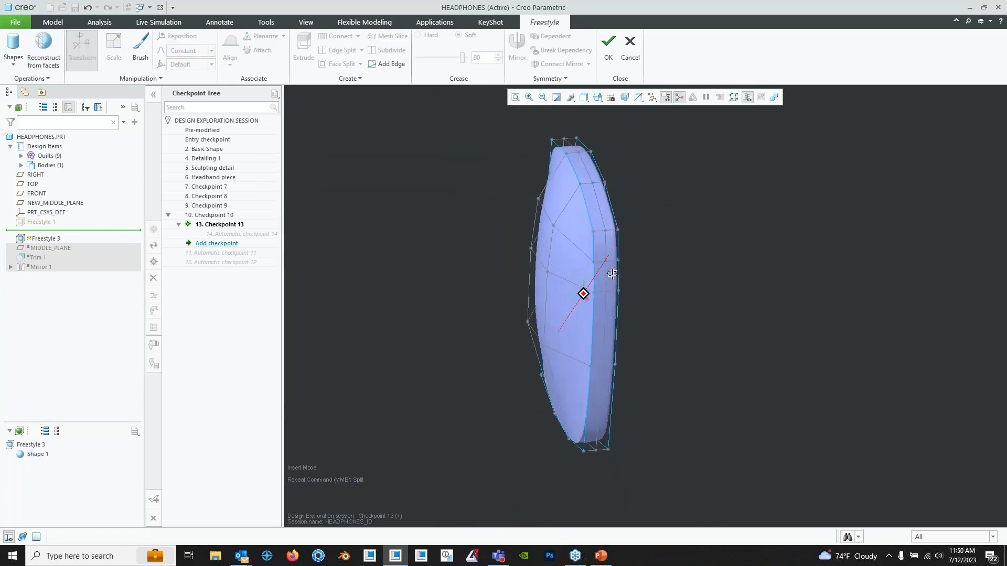
- Select all the edges around the perimeter of the disc's domed side as a closed loop
scroll(616, 269, "up", 3)
left_click(587, 298)
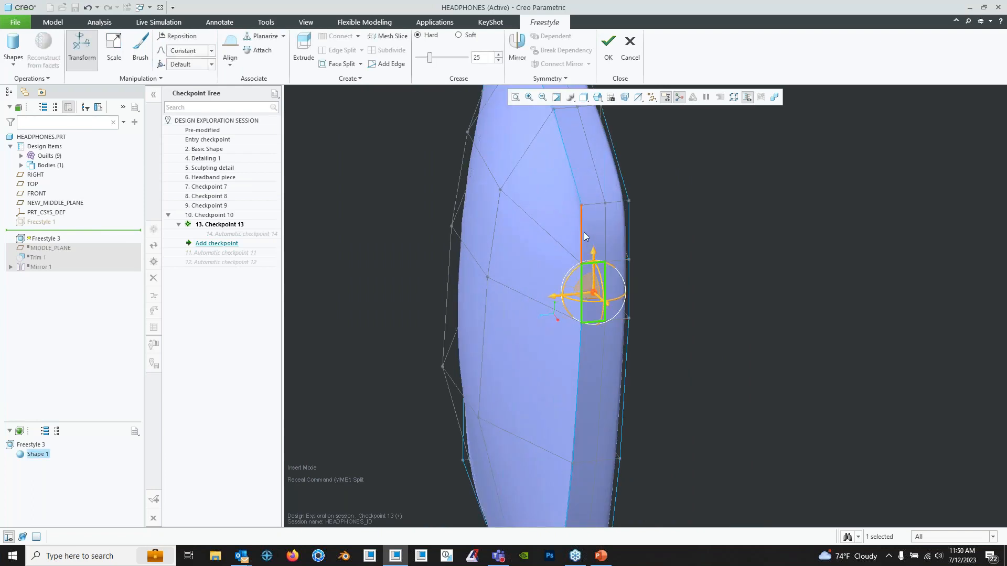
left_click(583, 232)
middle_click_drag(583, 232, 612, 230)
scroll(613, 230, "down", 3)
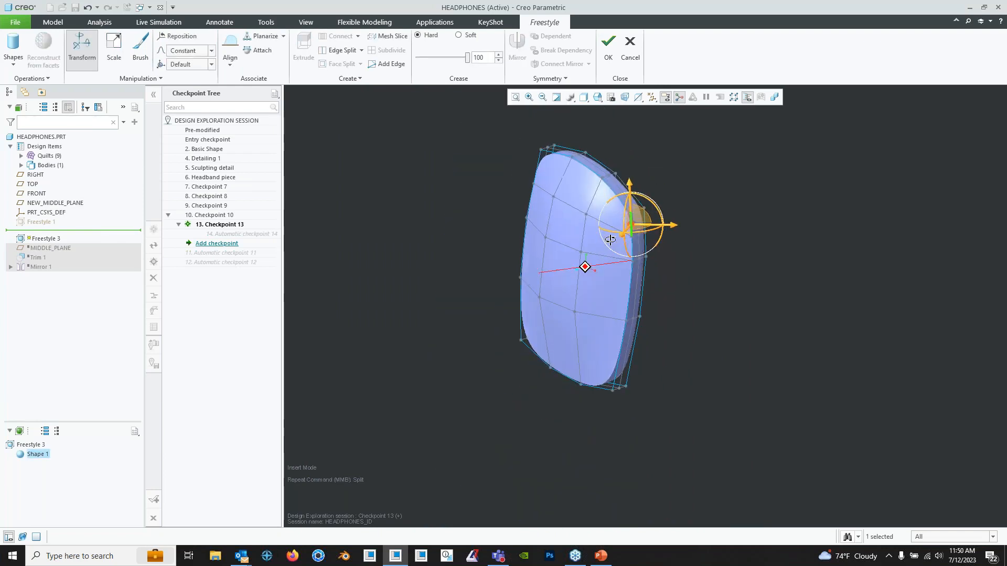
left_click(615, 197, "ctrl")
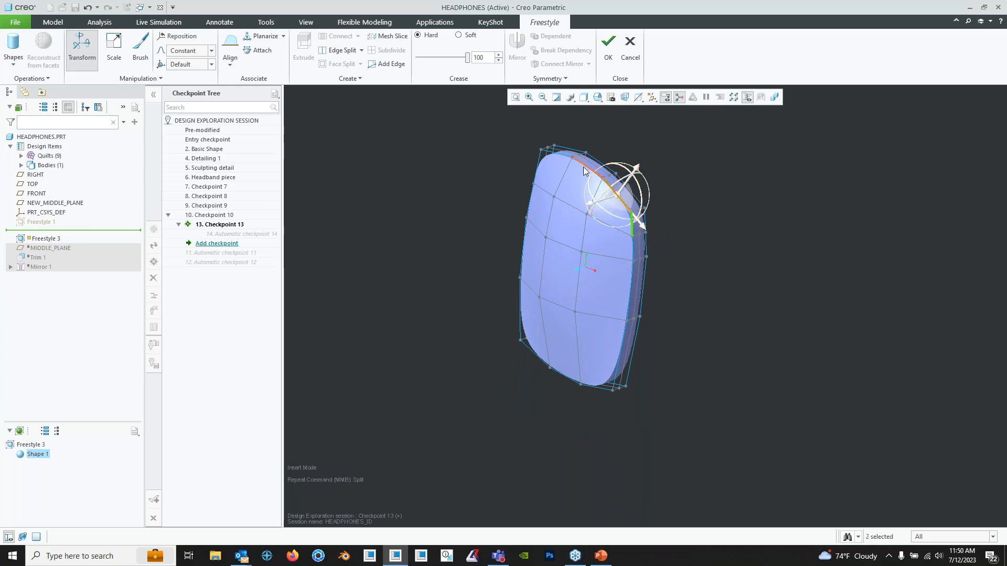
left_click(534, 173, "shift")
middle_click_drag(538, 175, 628, 216)
scroll(643, 228, "up", 2)
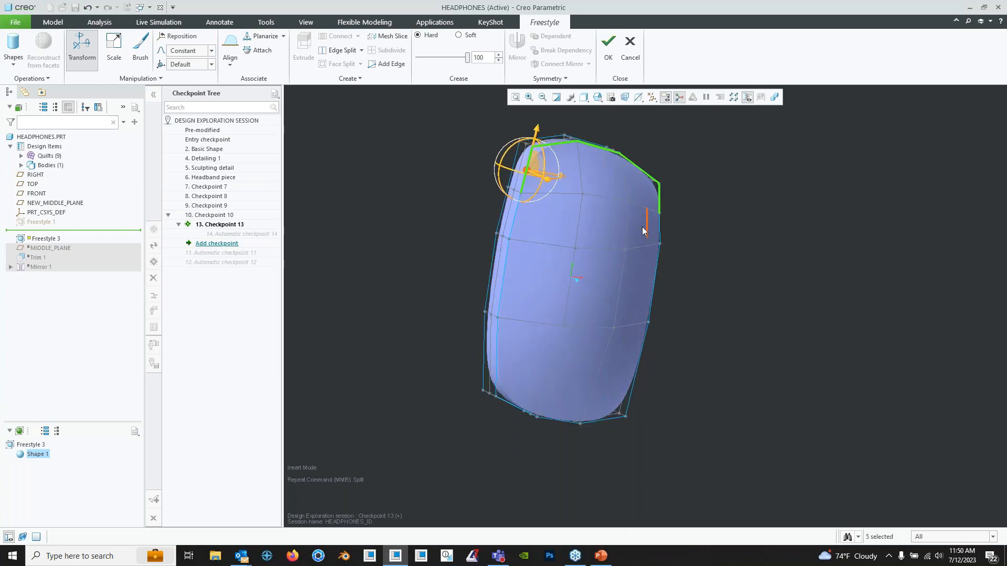
left_click(499, 395, "shift")
middle_click_drag(502, 396, 509, 376)
left_click(627, 419, "shift")
middle_click_drag(626, 415, 549, 143)
left_click(620, 233, "shift")
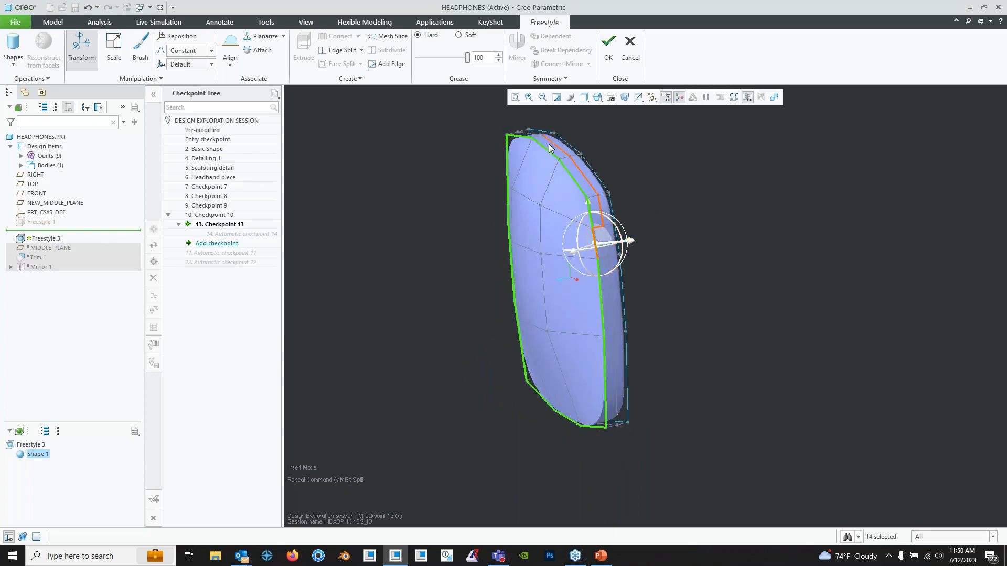
- Crease the domed side's perimeter loop as Soft with a value of 82 and clear the selection
left_click(459, 35)
scroll(497, 161, "down", 4)
middle_click_drag(702, 348, 576, 207, "shift")
mouse_move(577, 207)
middle_mouse_down()
mouse_move(612, 250)
mouse_move(598, 228)
middle_mouse_up()
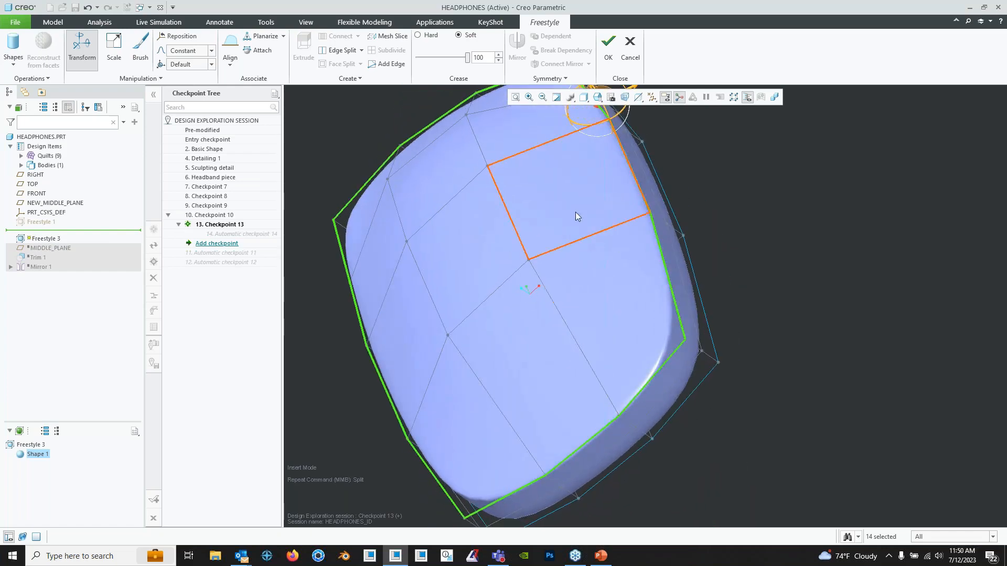
mouse_move(609, 276)
middle_mouse_down()
mouse_move(615, 266)
mouse_move(679, 272)
mouse_move(513, 126)
middle_mouse_up()
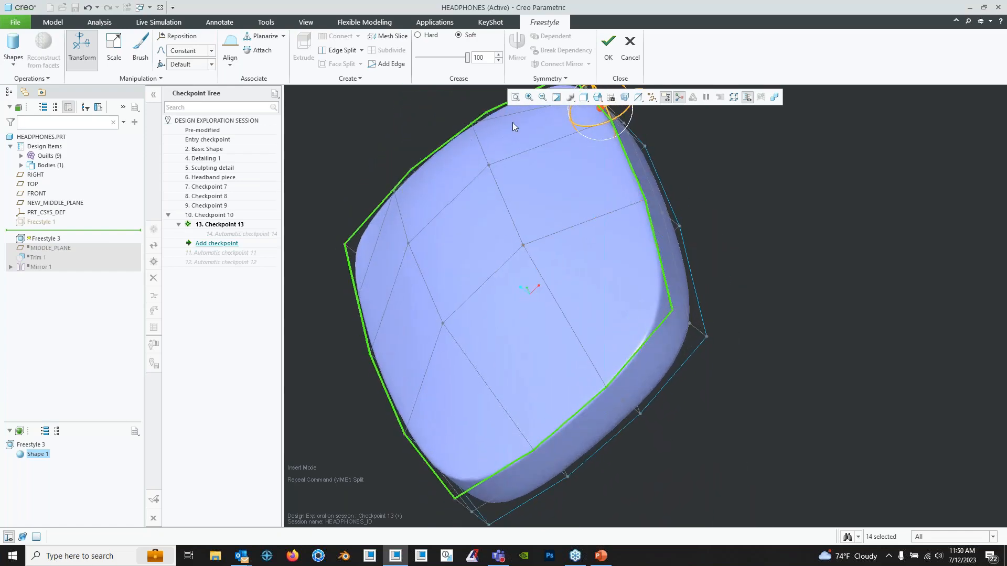
left_click_drag(467, 59, 460, 61)
left_click(731, 233)
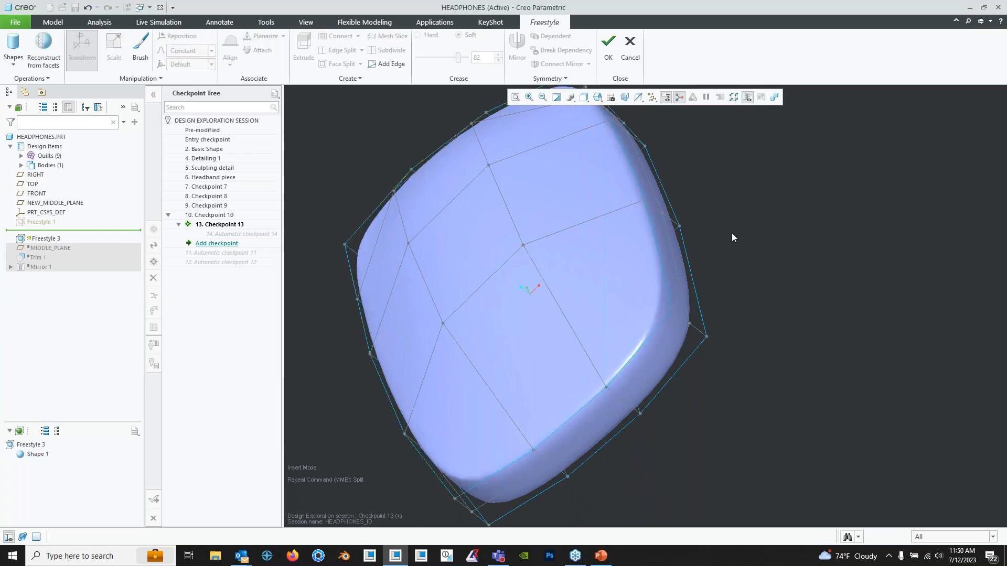
- Split the middle vertical edge on the domed side's rim to add a horizontal mesh loop across the cup
middle_click_drag(731, 234, 665, 296)
left_click(675, 290)
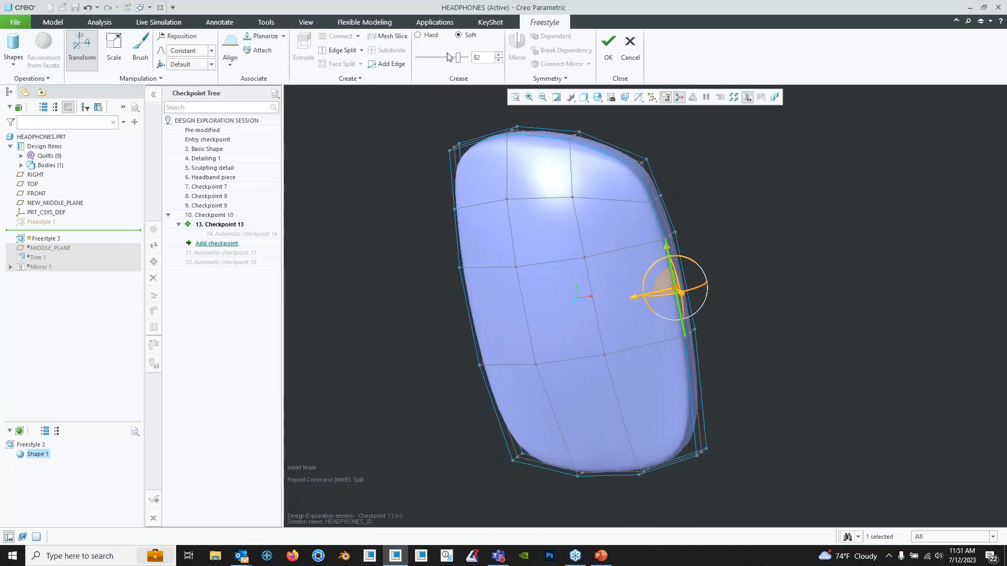
left_click(342, 53)
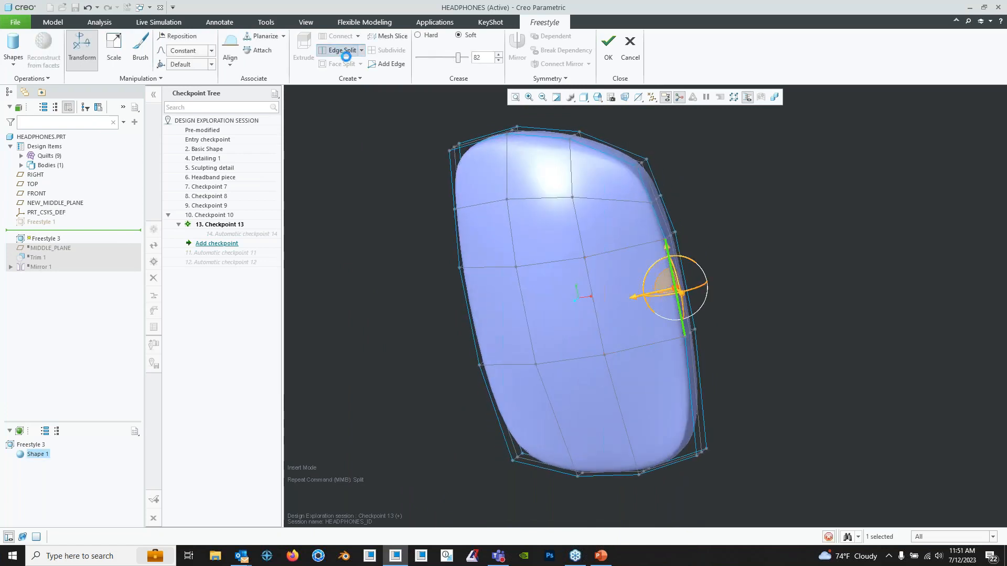
- Try splitting the lower rim edge and further edges for a denser mesh, and undo these extra splits
left_click(694, 393)
left_click(693, 393)
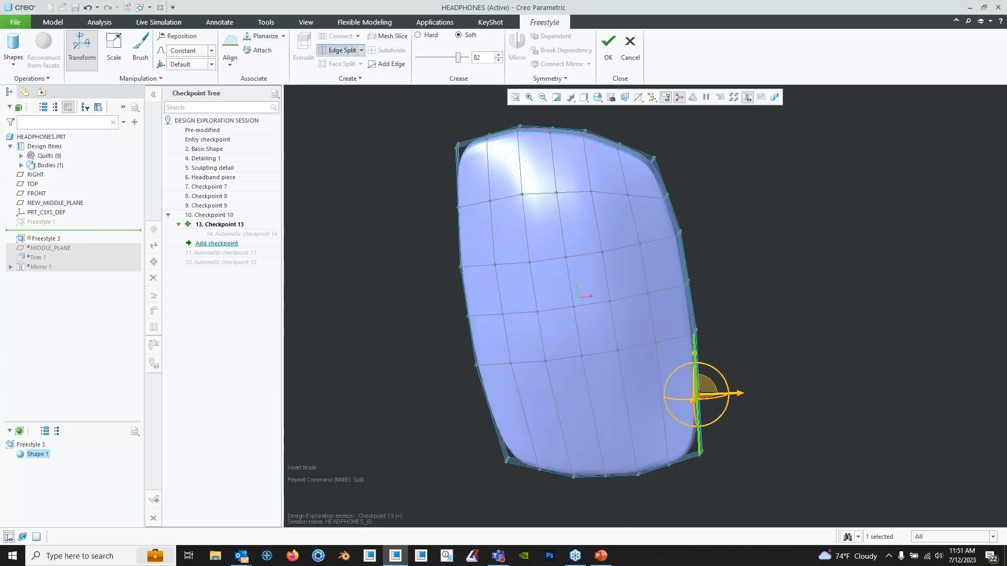
left_click(342, 51)
mouse_move(743, 339)
middle_mouse_down()
mouse_move(546, 348)
mouse_move(607, 348)
mouse_move(699, 322)
mouse_move(679, 368)
mouse_move(687, 365)
mouse_move(666, 375)
mouse_move(577, 362)
middle_mouse_up()
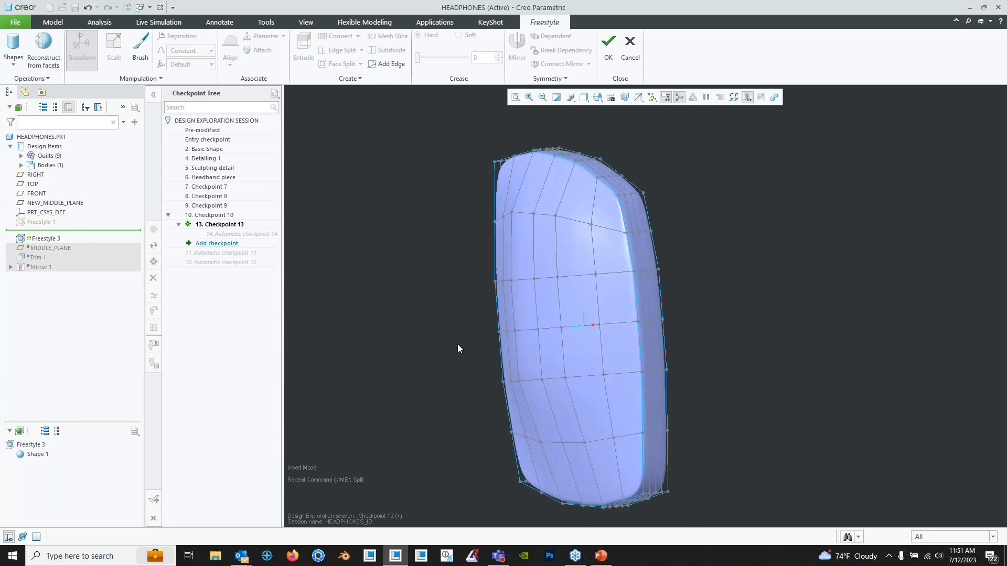
mouse_move(565, 284)
middle_mouse_down()
mouse_move(546, 281)
mouse_move(607, 257)
mouse_move(632, 267)
mouse_move(677, 259)
mouse_move(710, 274)
mouse_move(699, 281)
mouse_move(697, 258)
mouse_move(693, 295)
mouse_move(722, 240)
mouse_move(693, 278)
mouse_move(698, 386)
middle_mouse_up()
key("ctrl+z")
key("ctrl+z")
key("ctrl+z")
- Split the lower vertical rim edge once to add a horizontal mesh loop across the cup's lower part
left_click(723, 240)
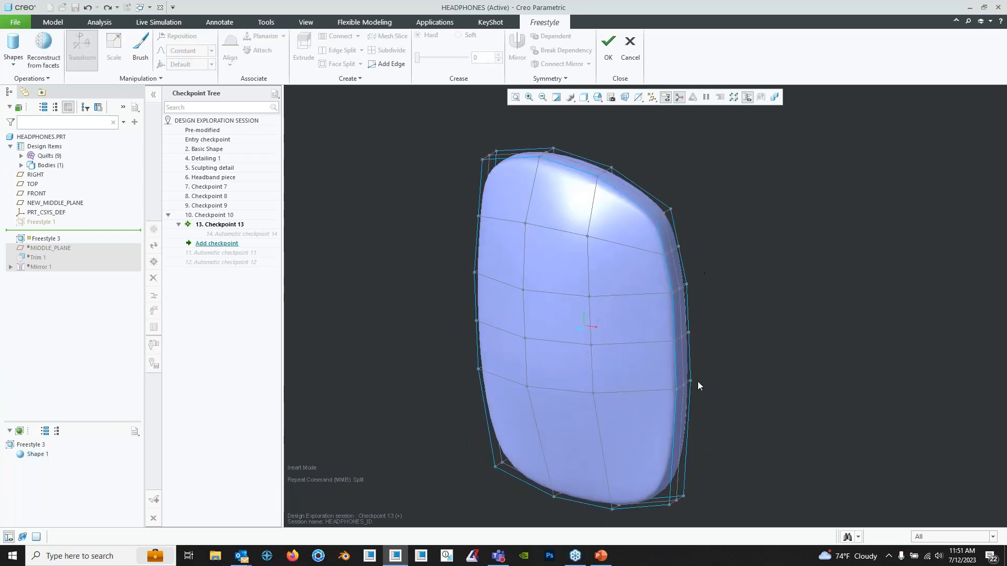
left_click(678, 450)
middle_click(725, 252)
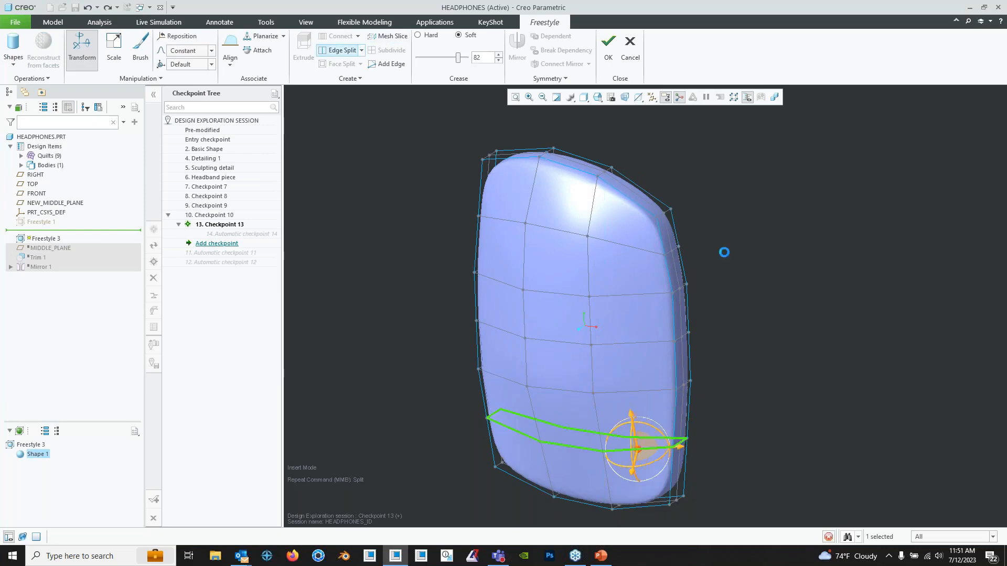
- Add a second cylinder primitive and move it along its axis to the flat side of the ear cup
left_click(791, 288)
middle_click_drag(791, 288, 722, 309)
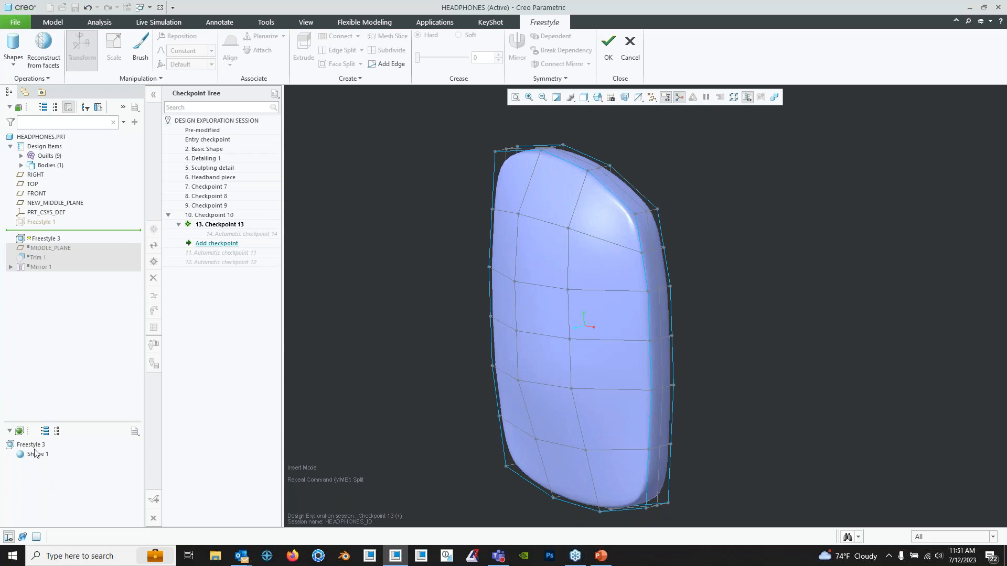
mouse_move(482, 278)
middle_mouse_down()
mouse_move(622, 301)
mouse_move(564, 303)
mouse_move(592, 311)
mouse_move(560, 304)
mouse_move(590, 319)
mouse_move(582, 314)
mouse_move(603, 286)
mouse_move(624, 274)
mouse_move(588, 279)
mouse_move(589, 329)
mouse_move(586, 295)
middle_mouse_up()
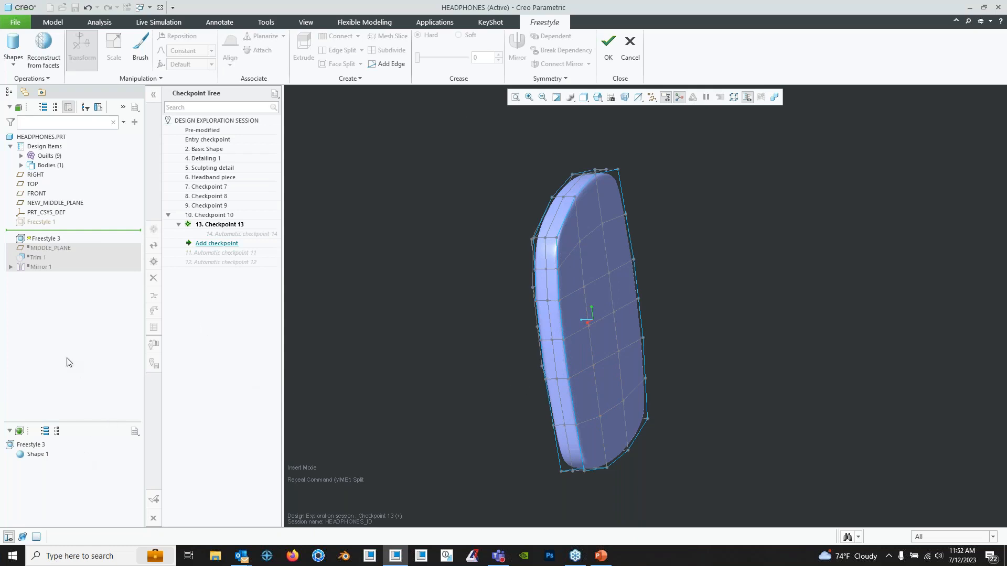
left_click(13, 53)
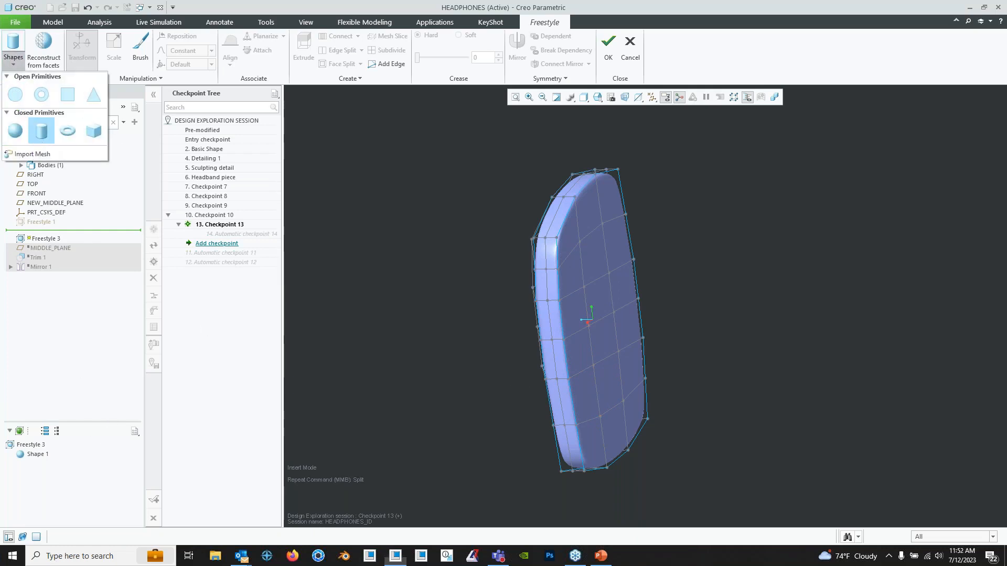
left_click(37, 139)
middle_click_drag(376, 283, 528, 419)
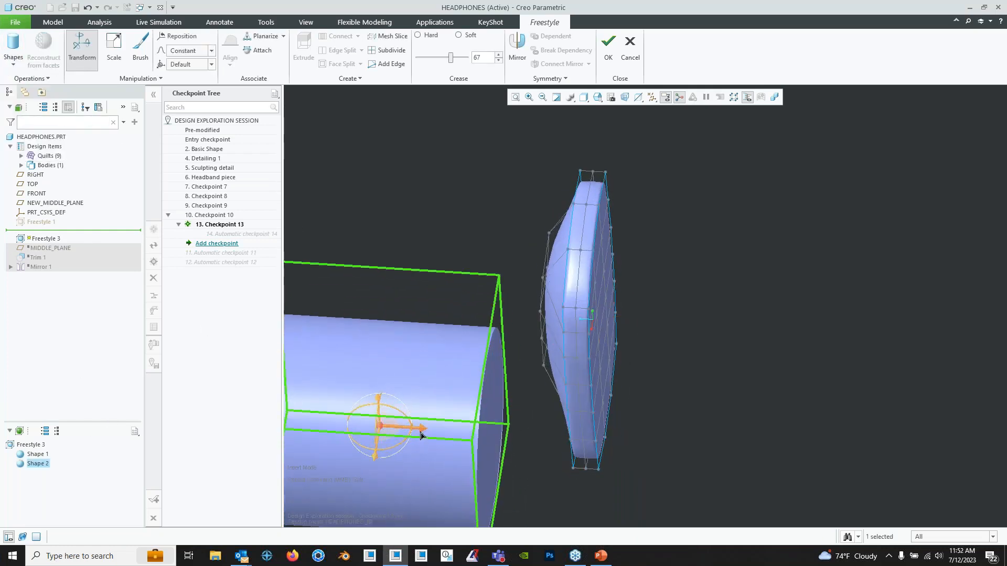
middle_click_drag(421, 434, 692, 317)
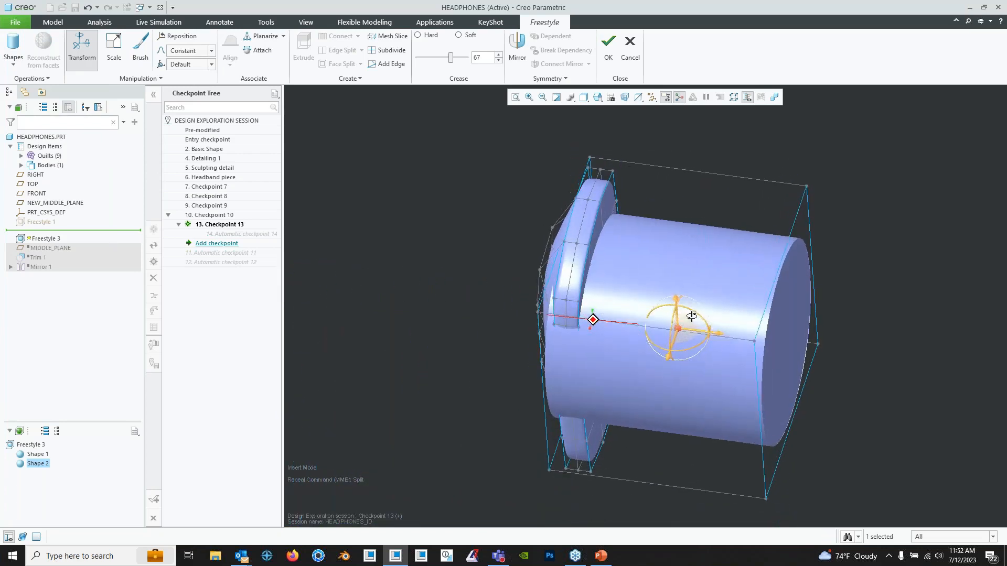
- Scale the new cylinder down along its axis into a thin disc
left_click(114, 49)
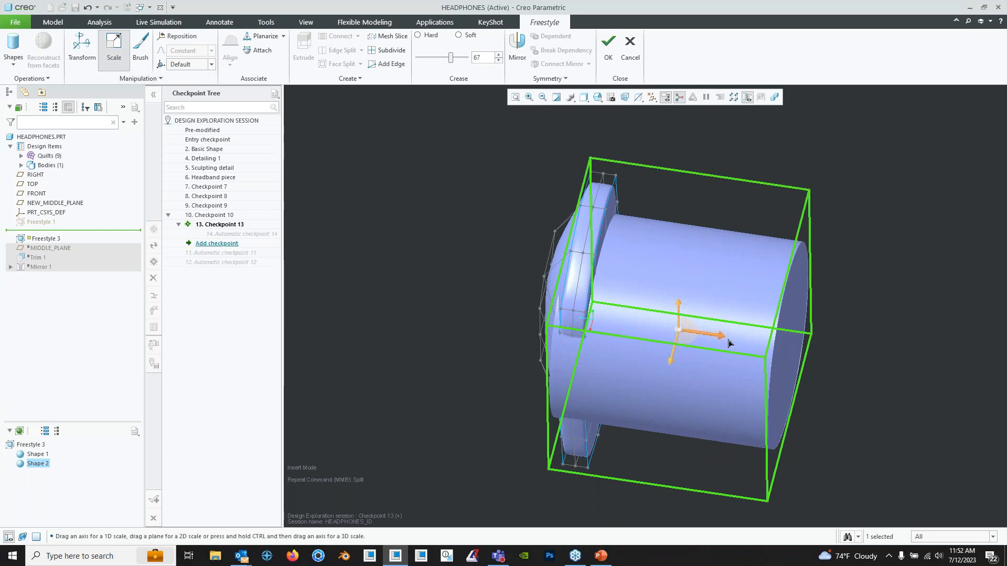
mouse_move(726, 337)
left_mouse_down()
mouse_move(702, 333)
mouse_move(723, 331)
left_mouse_up()
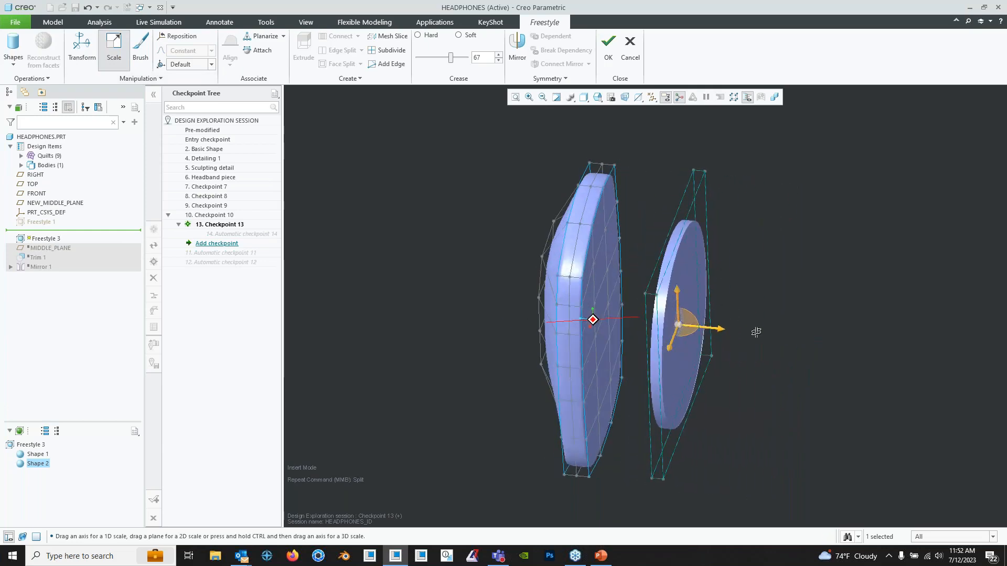
middle_click_drag(755, 332, 649, 333)
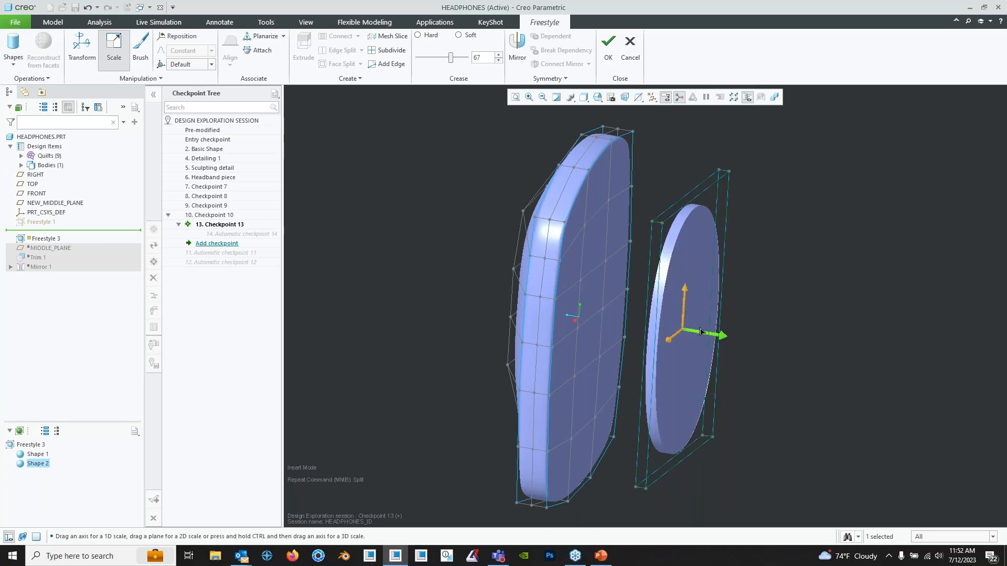
- Move the thin disc against the ear cup's flat side and shift it slightly upward
left_click(115, 57)
left_click_drag(711, 315, 638, 315)
middle_click_drag(660, 324, 671, 298)
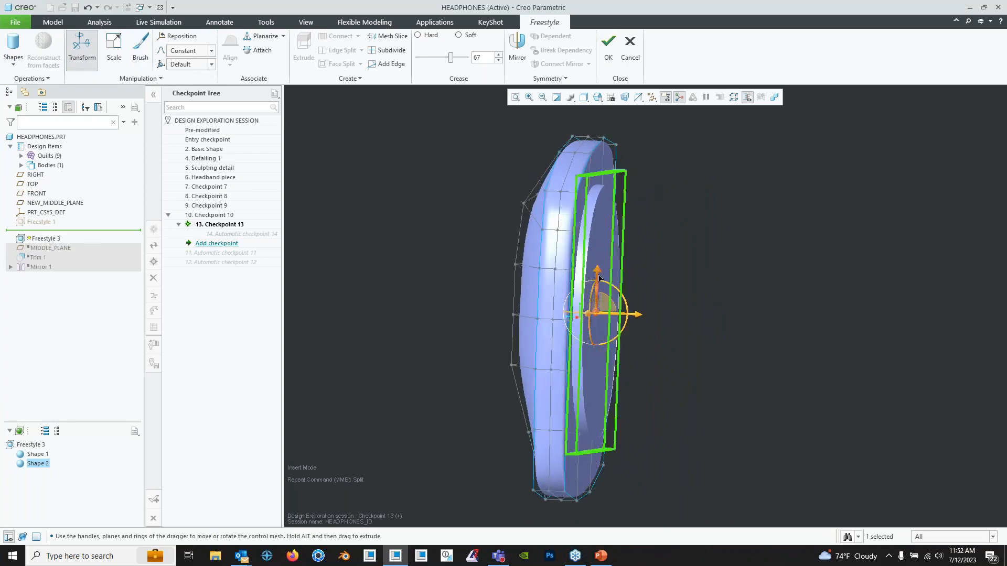
left_click_drag(599, 274, 599, 263)
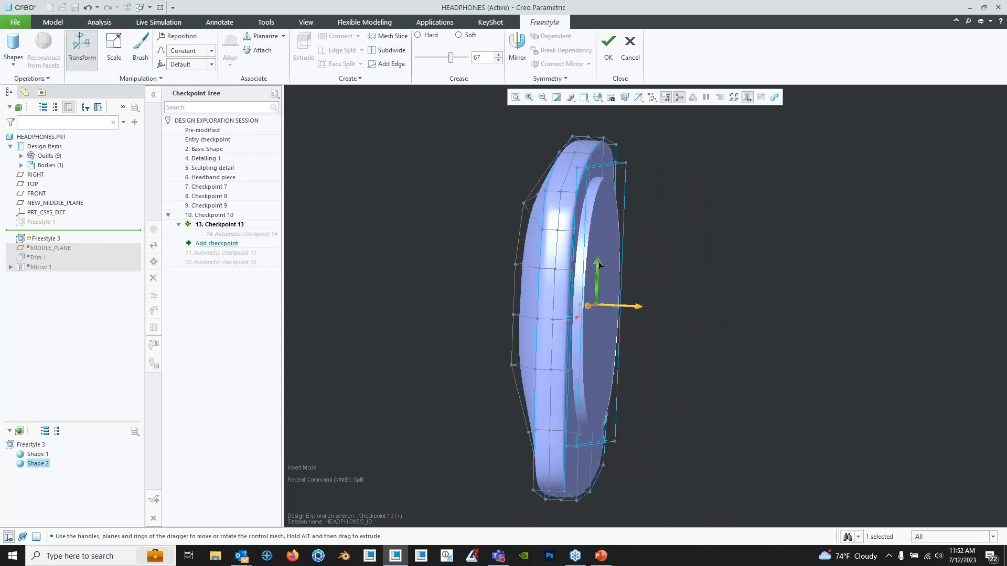
- Scale the disc taller and wider to roughly match the ear cup's outline and lower it slightly
left_click(115, 55)
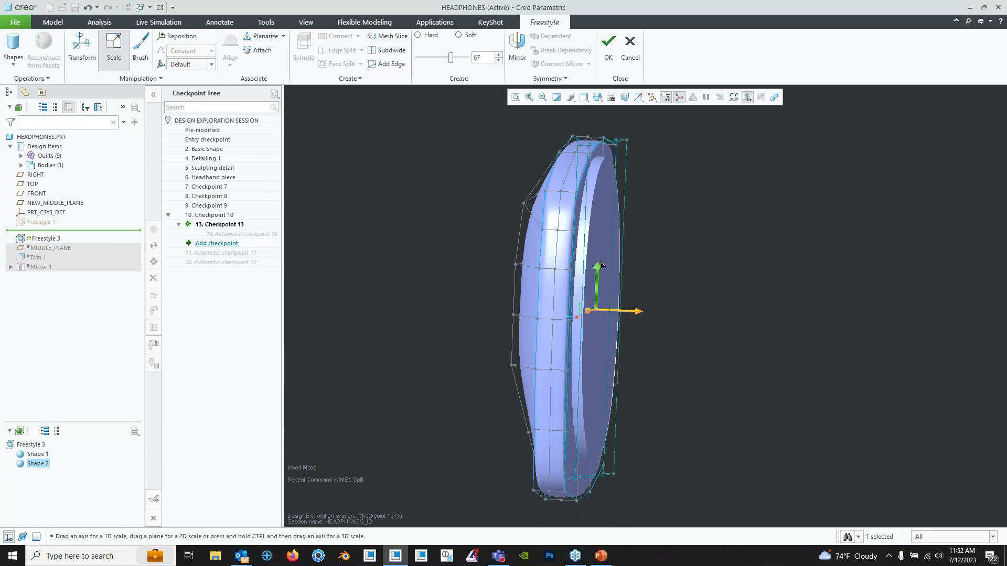
middle_click_drag(601, 264, 535, 325)
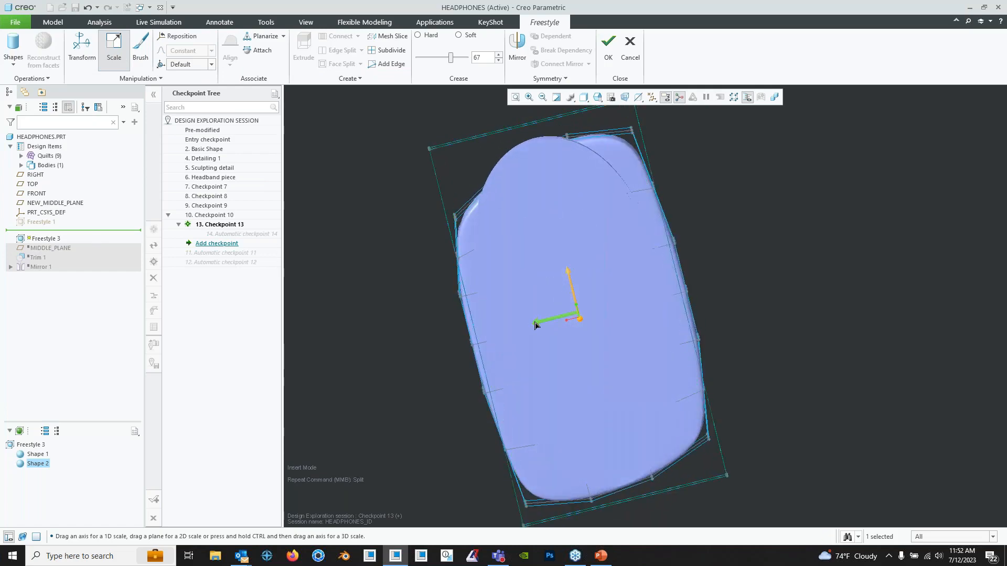
left_click_drag(535, 325, 528, 323)
middle_click_drag(528, 323, 580, 315)
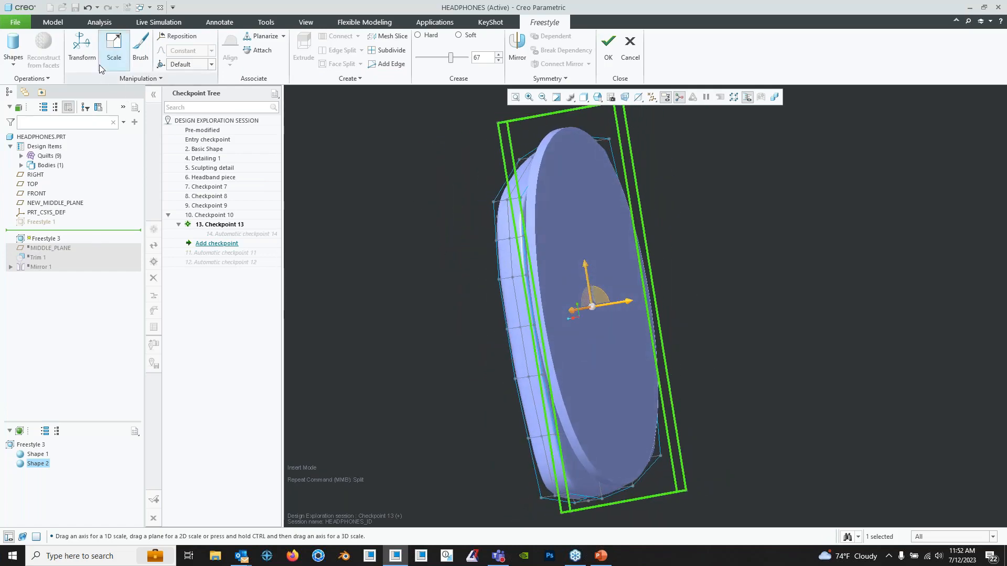
left_click(84, 55)
left_click_drag(586, 267, 590, 284)
- Delete the flattened cylinder, Shape 2, from the Freestyle feature
left_click(676, 229)
middle_click_drag(677, 229, 569, 258)
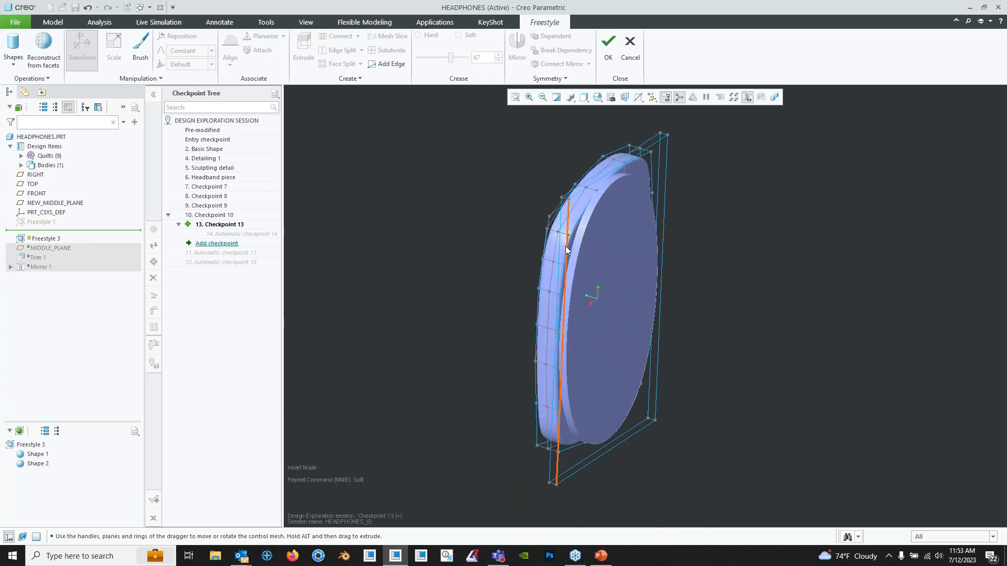
right_click(37, 465)
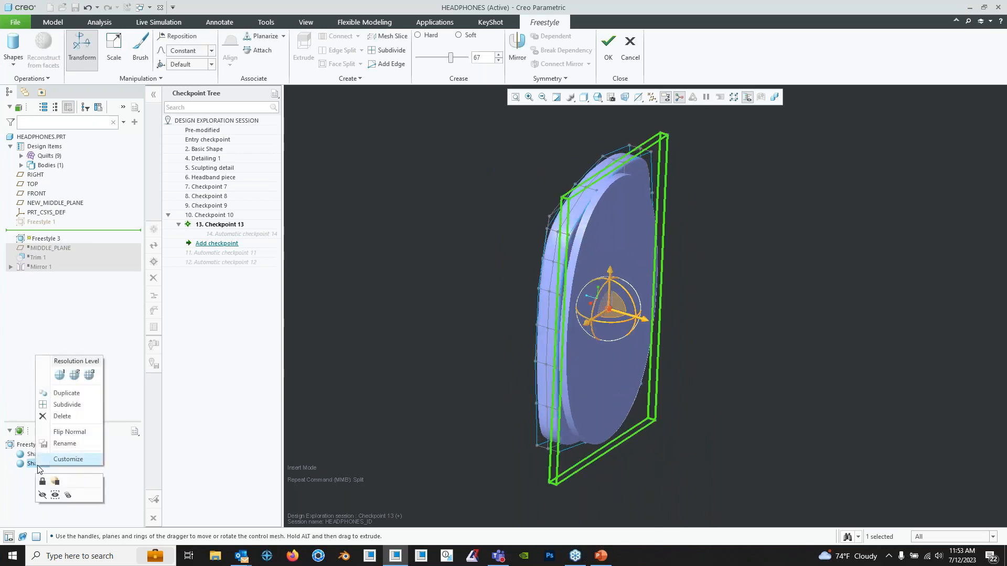
left_click(67, 417)
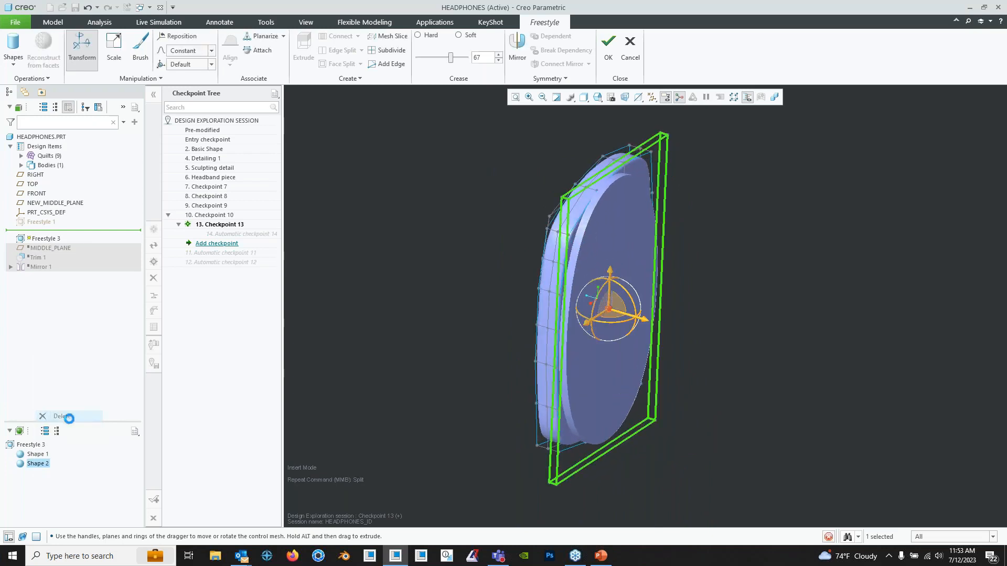
- Duplicate Shape 1 and move the copy away from the original's flat side until there is a gap between them
right_click(37, 455)
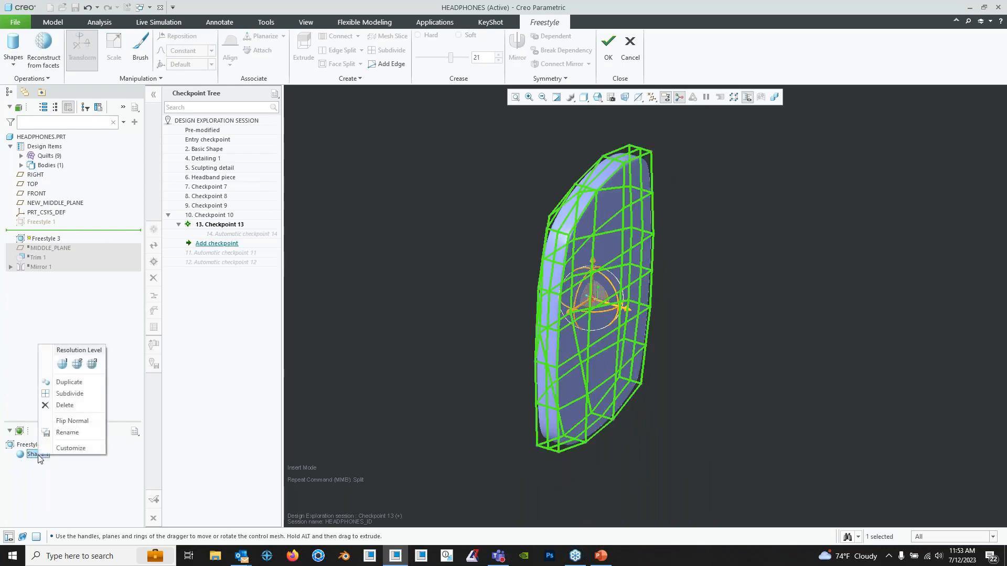
left_click(69, 382)
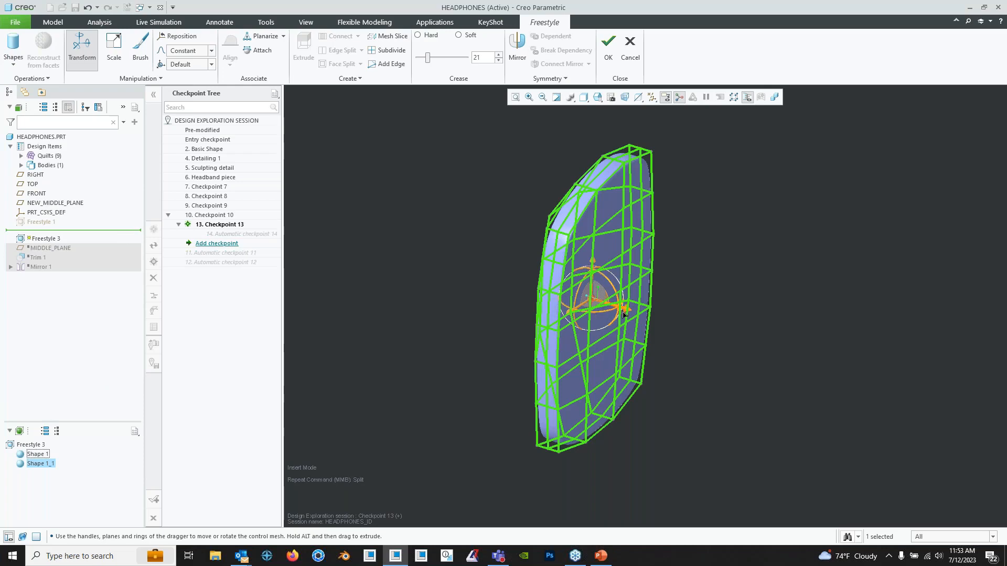
left_click_drag(623, 313, 683, 311)
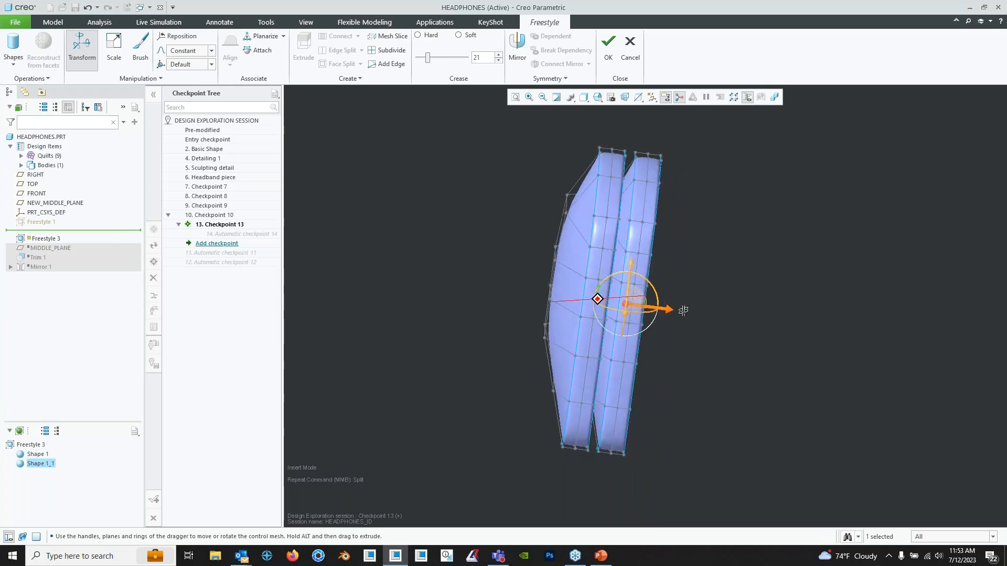
middle_click_drag(683, 310, 668, 314)
left_click_drag(673, 311, 700, 315)
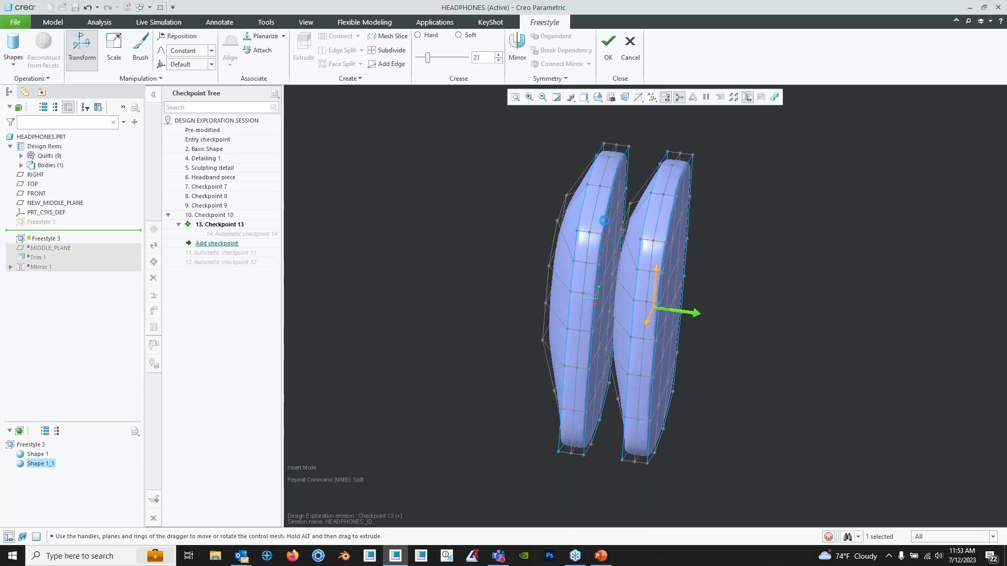
- Scale the duplicated cup down along its thickness into a thin plate
middle_click_drag(622, 222, 636, 251)
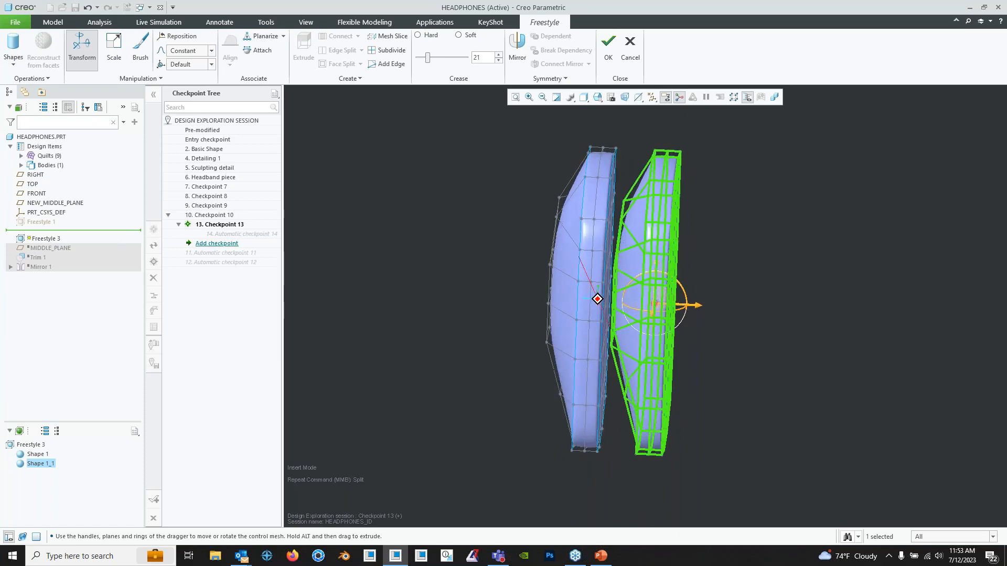
left_click(115, 55)
left_click_drag(688, 308, 599, 297)
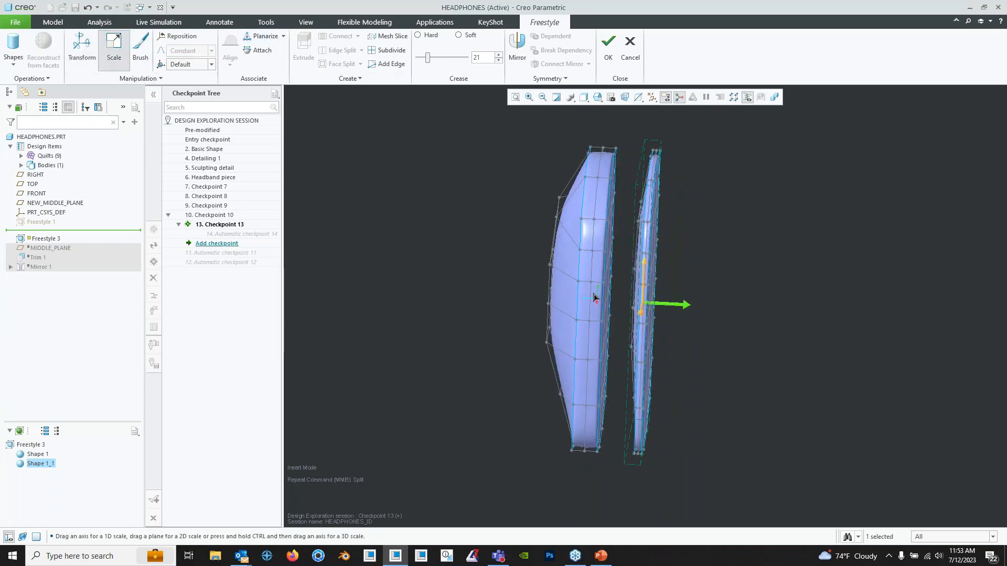
mouse_move(594, 297)
middle_mouse_down()
mouse_move(573, 321)
mouse_move(608, 250)
mouse_move(603, 343)
mouse_move(601, 292)
mouse_move(535, 288)
mouse_move(666, 282)
middle_mouse_up()
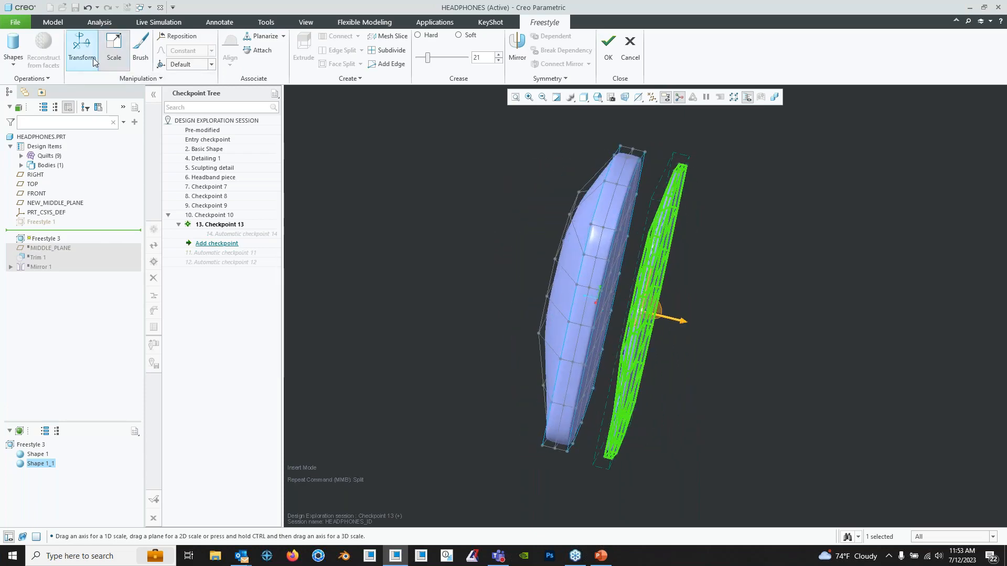
- Move the thin duplicate up against the original ear cup's flat side and clear the selection
left_click(82, 46)
left_click_drag(686, 326, 655, 314)
left_click(703, 230)
middle_click_drag(703, 230, 668, 219)
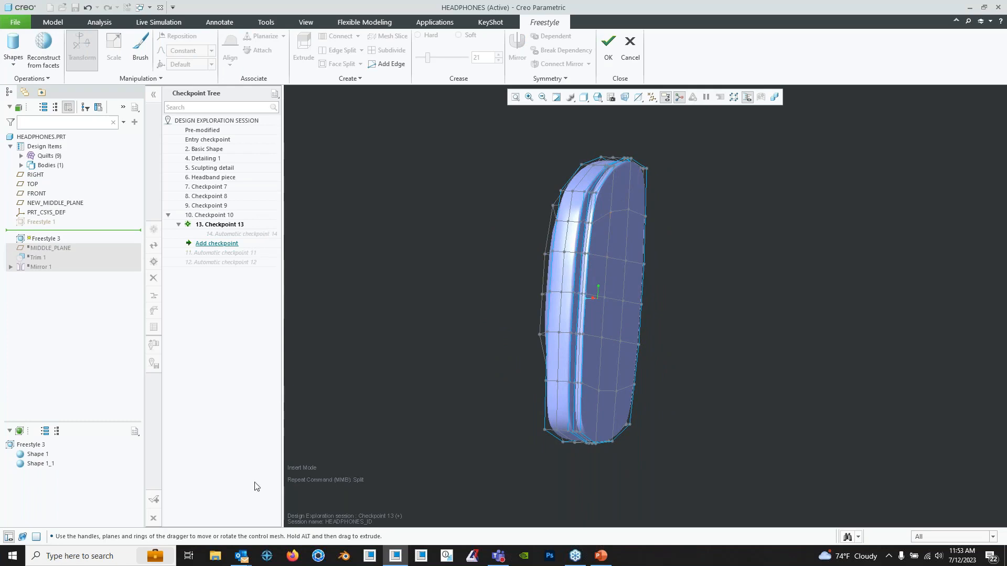
- Accept the Freestyle modeling and hide the Freestyle 3 feature
left_click(605, 51)
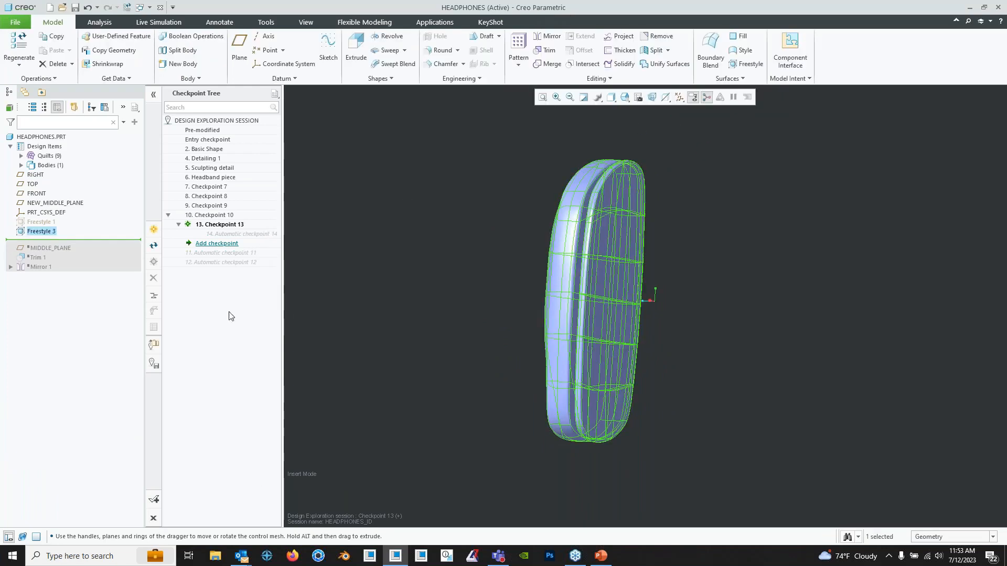
right_click(44, 234)
left_click(58, 215)
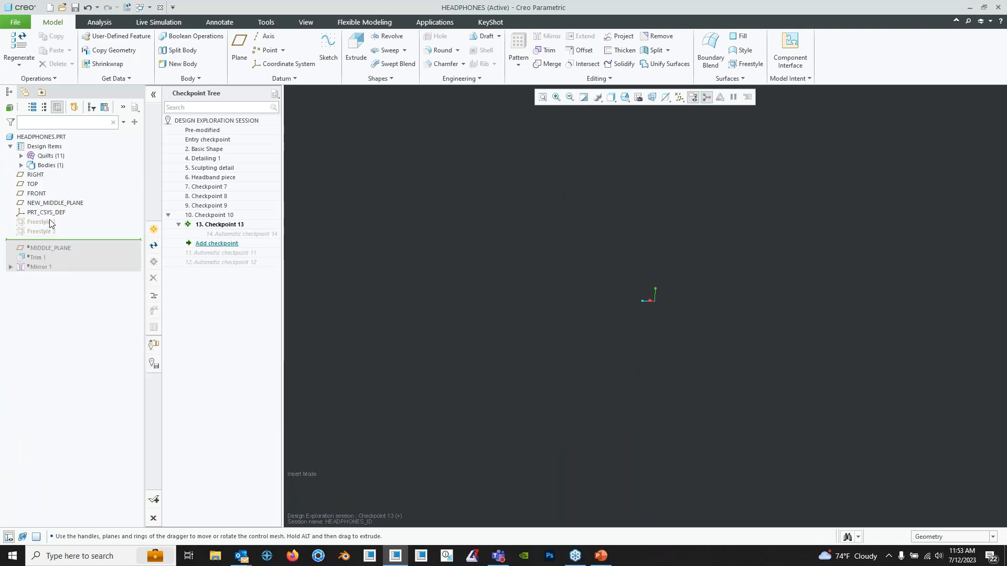
- Show the Freestyle 1 headphones and open that feature's definition for editing
right_click(40, 222)
left_click(70, 200)
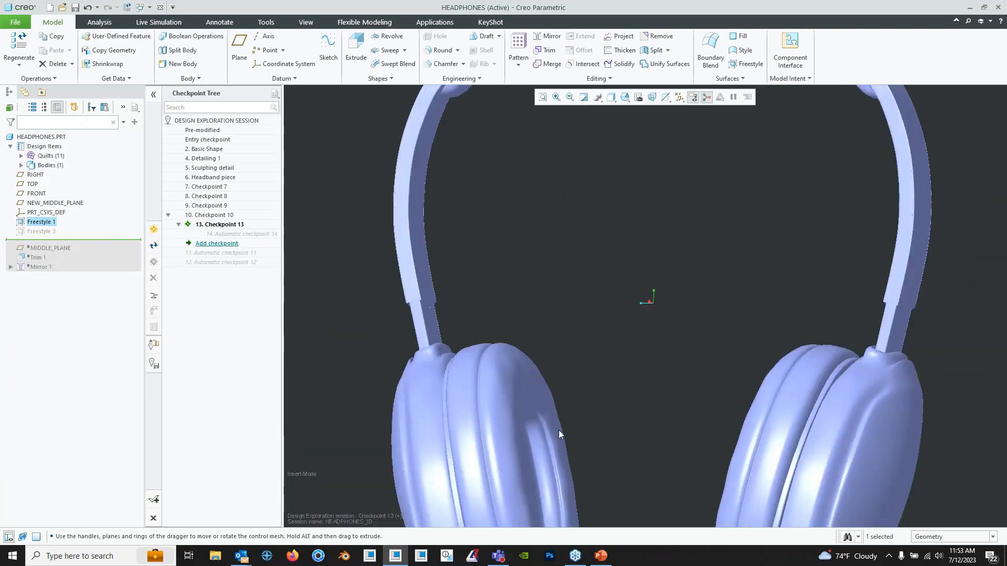
middle_click_drag(558, 434, 525, 210)
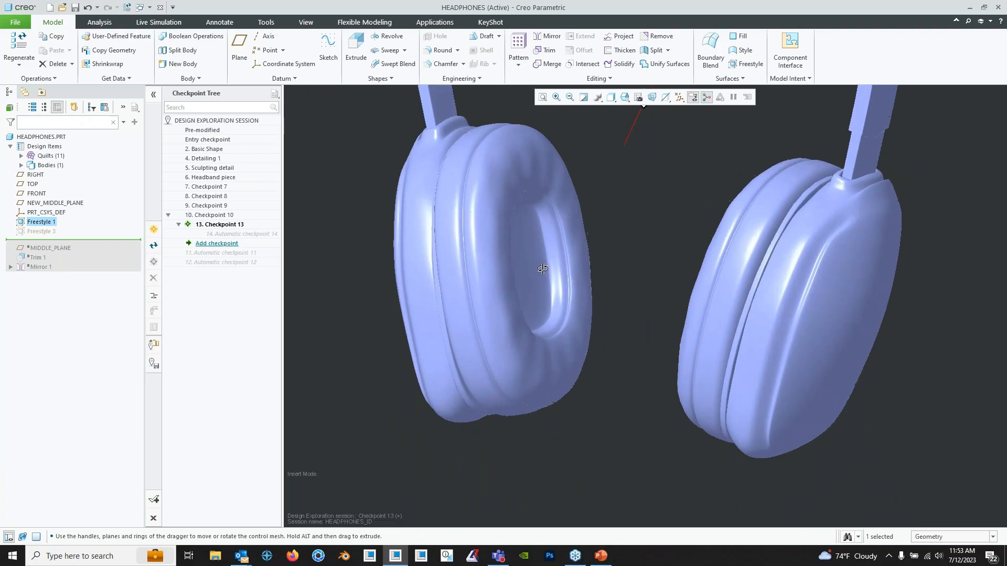
right_click(48, 222)
left_click(56, 176)
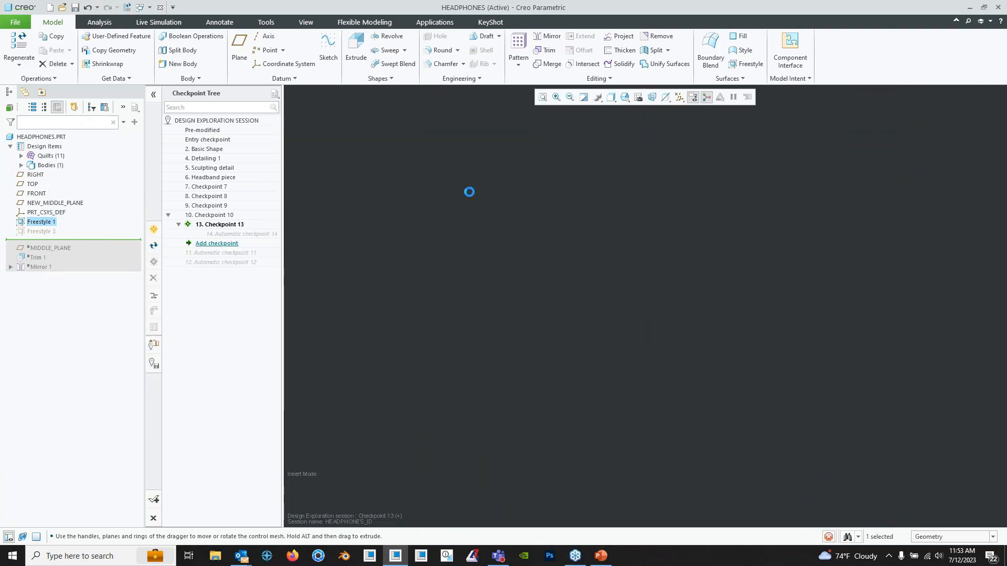
- Examine the control mesh along the grooves between the ear cup's outer piece and its cushion
scroll(502, 229, "down", 4)
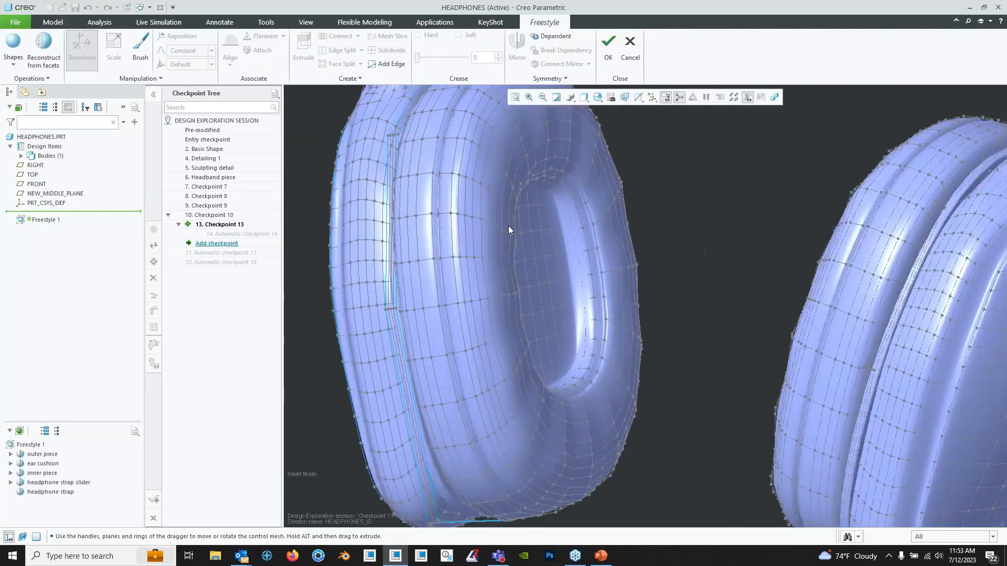
middle_click_drag(508, 226, 547, 334, "shift")
scroll(519, 330, "down", 4)
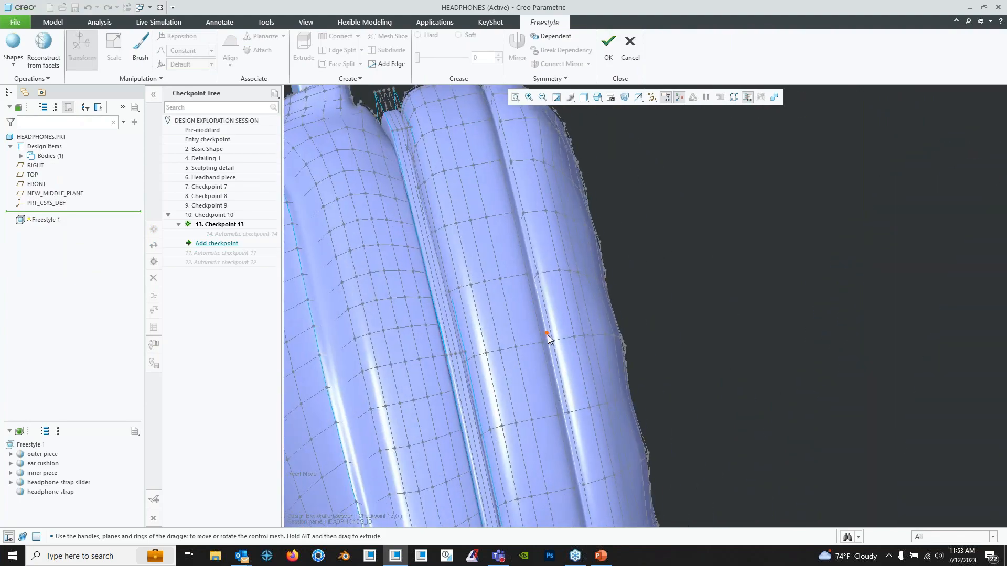
scroll(518, 263, "down", 1)
scroll(518, 263, "up", 3)
middle_click_drag(522, 269, 485, 235)
mouse_move(526, 302)
middle_mouse_down()
mouse_move(502, 261)
mouse_move(499, 298)
mouse_move(516, 291)
middle_mouse_up()
scroll(517, 292, "down", 4)
middle_click_drag(734, 398, 619, 311, "shift")
scroll(684, 329, "down", 2)
scroll(685, 330, "up", 5)
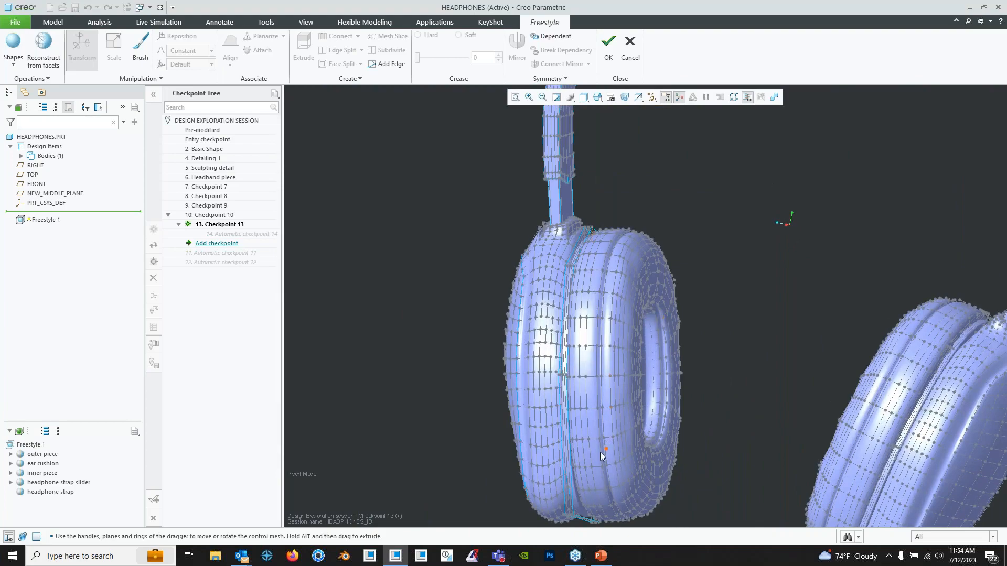
- Examine the control mesh around the ear cushion's rim and the recess of its inner opening
scroll(587, 376, "down", 2)
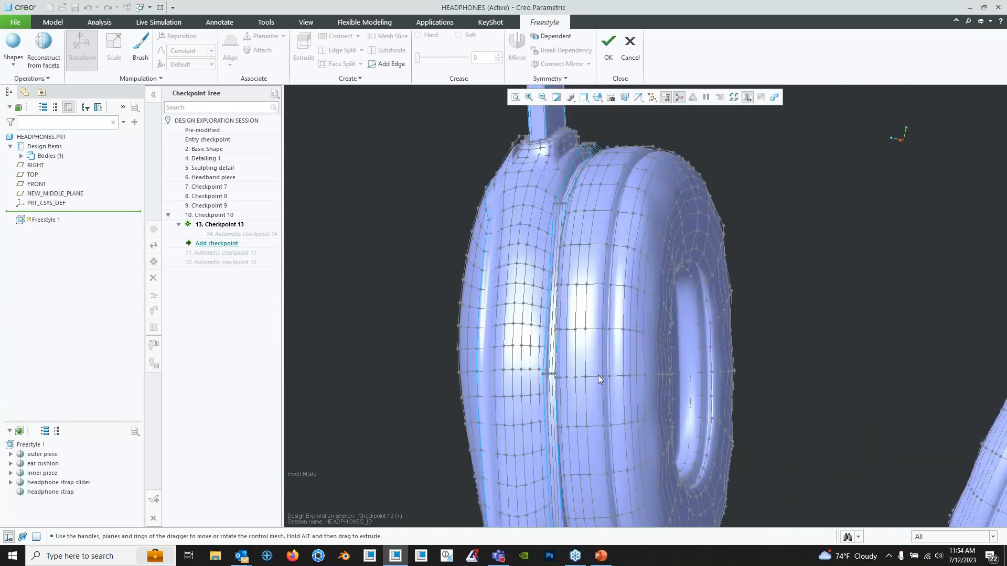
middle_click_drag(599, 374, 569, 315, "shift")
middle_click_drag(694, 272, 641, 404, "shift")
scroll(546, 335, "down", 1)
scroll(546, 335, "up", 3)
scroll(635, 283, "down", 5)
middle_click_drag(640, 404, 591, 156, "shift")
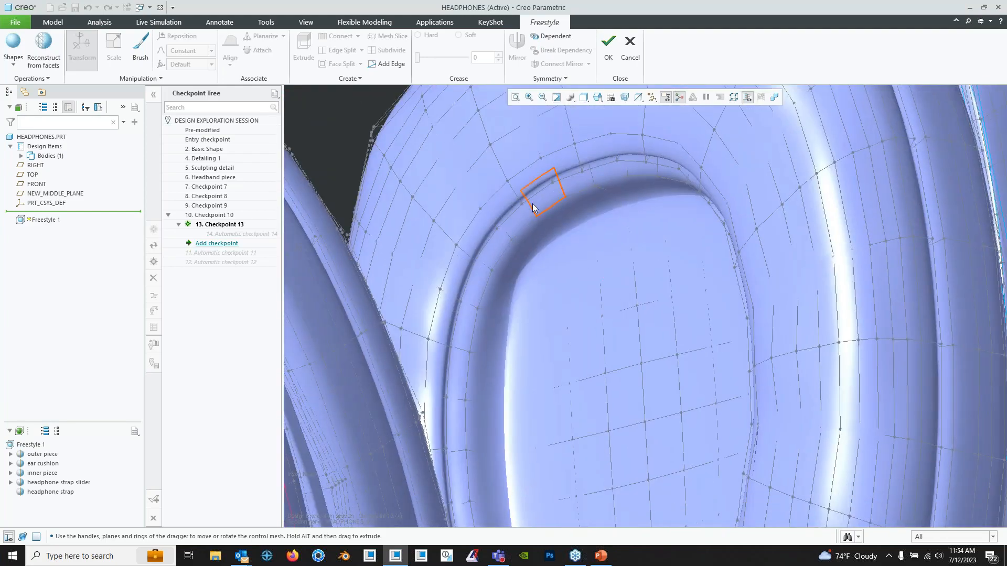
middle_click_drag(465, 416, 703, 294)
scroll(527, 250, "up", 4)
scroll(652, 297, "down", 4)
middle_click_drag(633, 303, 527, 269)
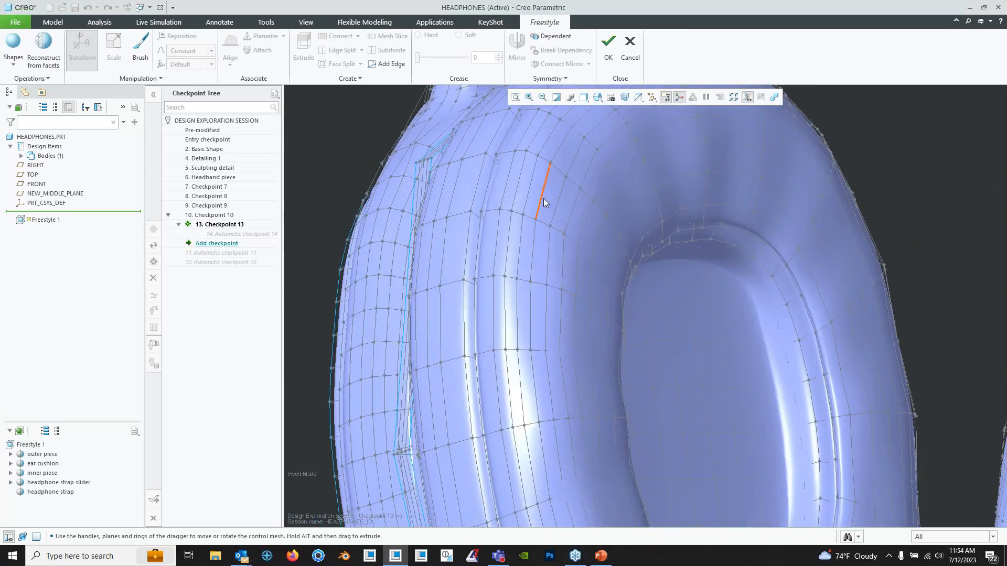
- Select the closed edge loop running around the ear cushion's face, outside its central opening
scroll(551, 232, "up", 4)
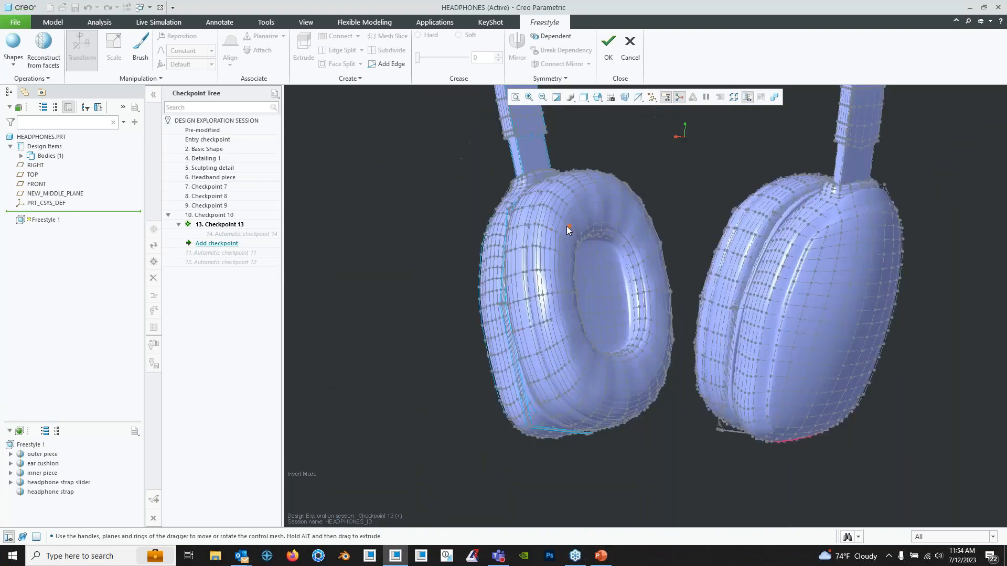
scroll(570, 232, "down", 3)
mouse_move(571, 237)
middle_mouse_down()
mouse_move(593, 273)
mouse_move(555, 217)
mouse_move(557, 202)
mouse_move(557, 242)
mouse_move(554, 225)
middle_mouse_up()
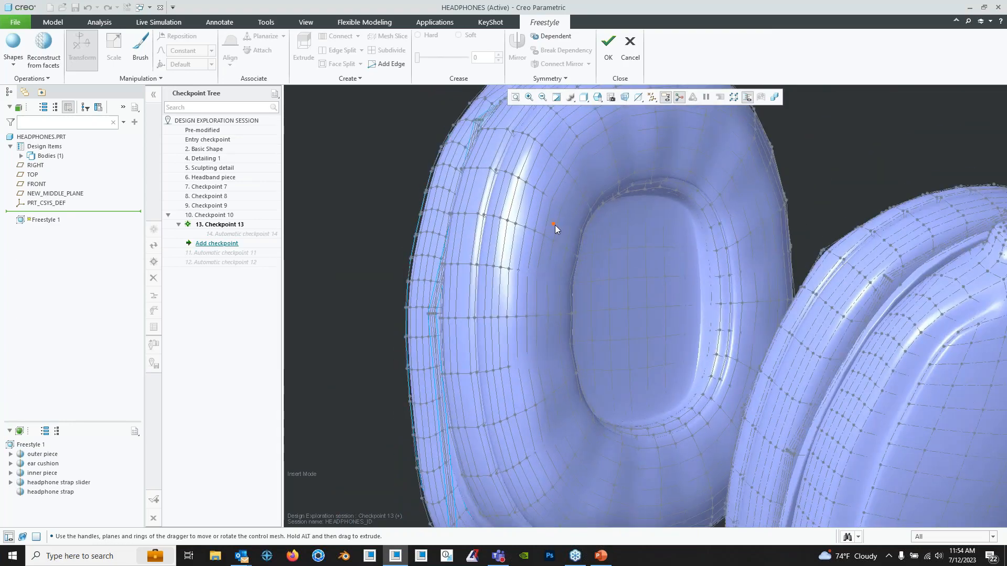
left_click(559, 225)
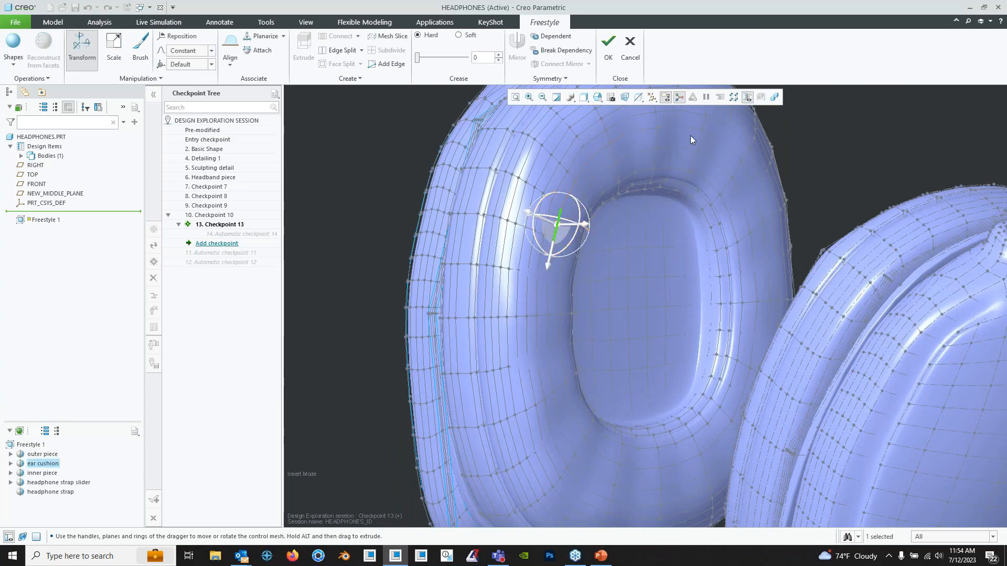
left_click(743, 166, "shift")
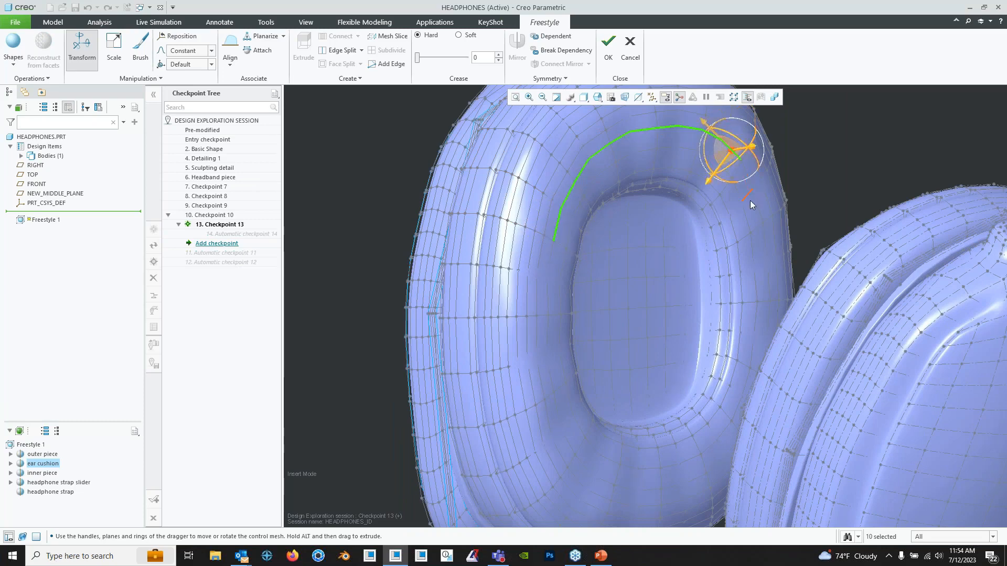
left_click(758, 385, "shift")
middle_click_drag(766, 343, 656, 379)
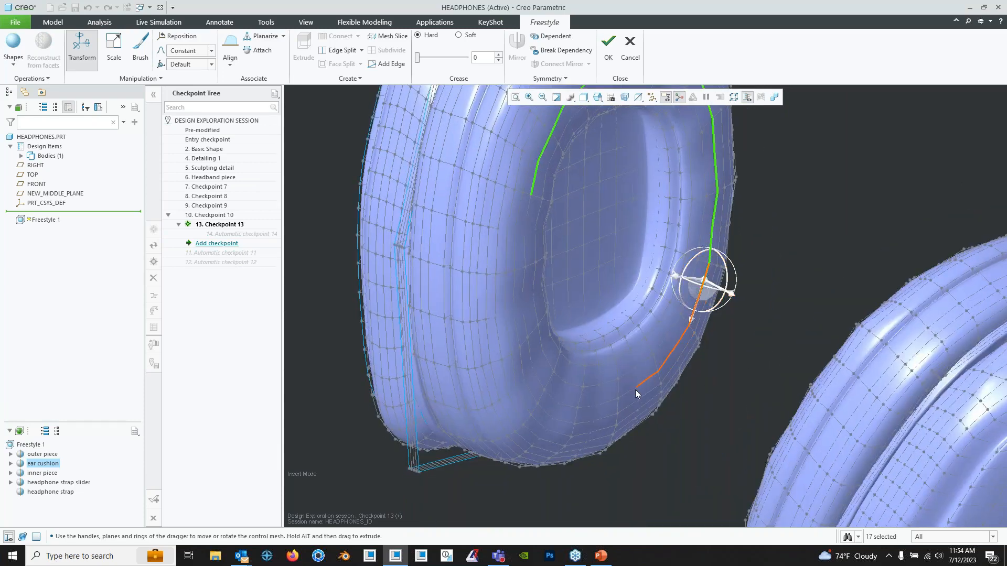
left_click(634, 389, "shift")
left_click(559, 403, "shift")
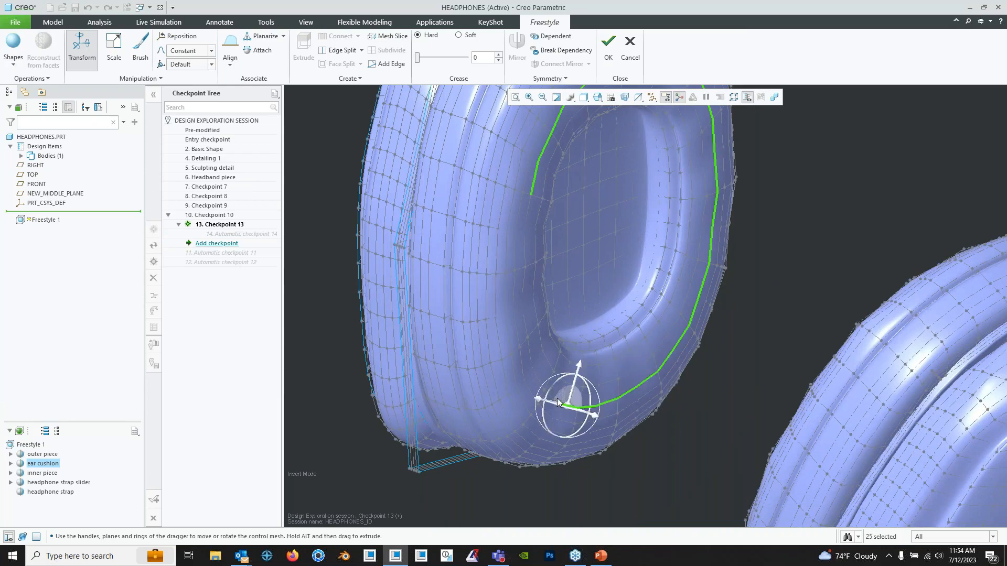
middle_click_drag(559, 403, 563, 361)
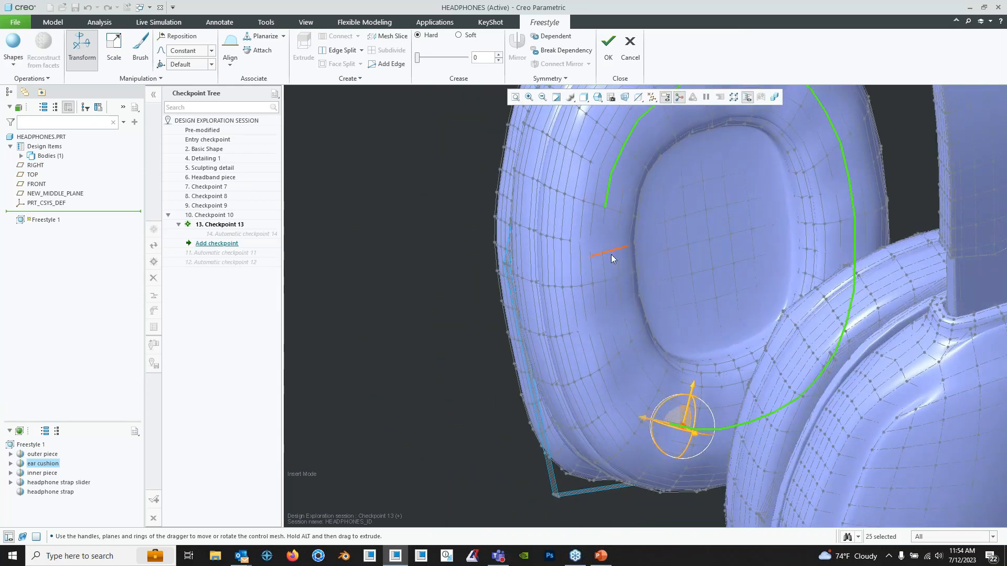
left_click(602, 222, "shift")
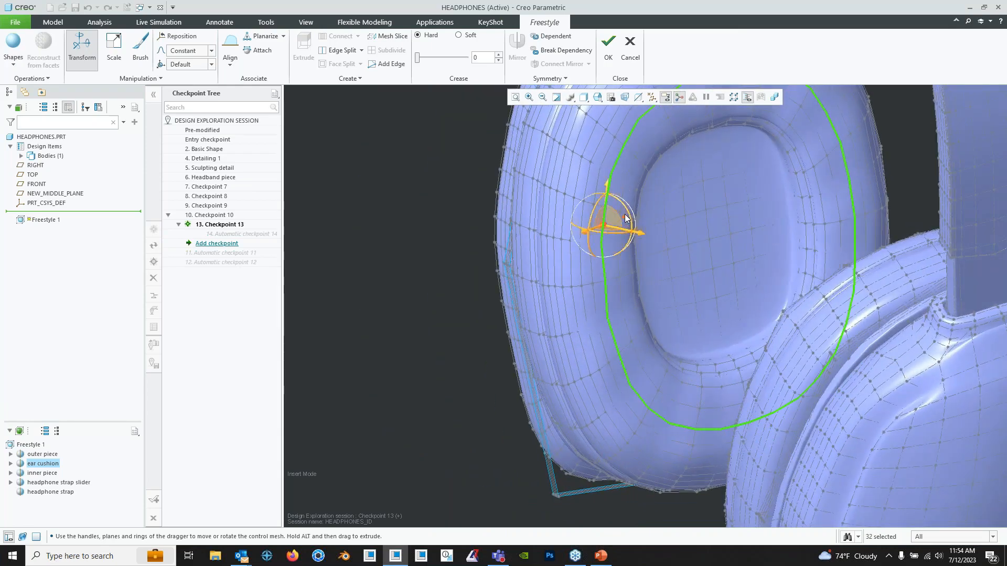
- Add the adjacent inner edge loop around the ear cushion's opening to the selection
mouse_move(658, 147)
middle_mouse_down()
mouse_move(670, 127)
mouse_move(649, 164)
middle_mouse_up()
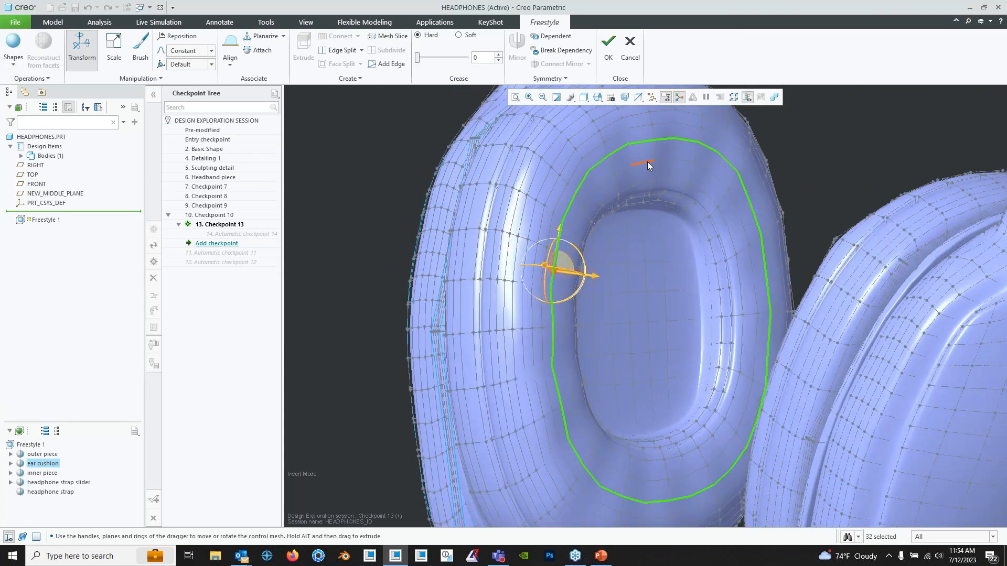
left_click(648, 165, "shift")
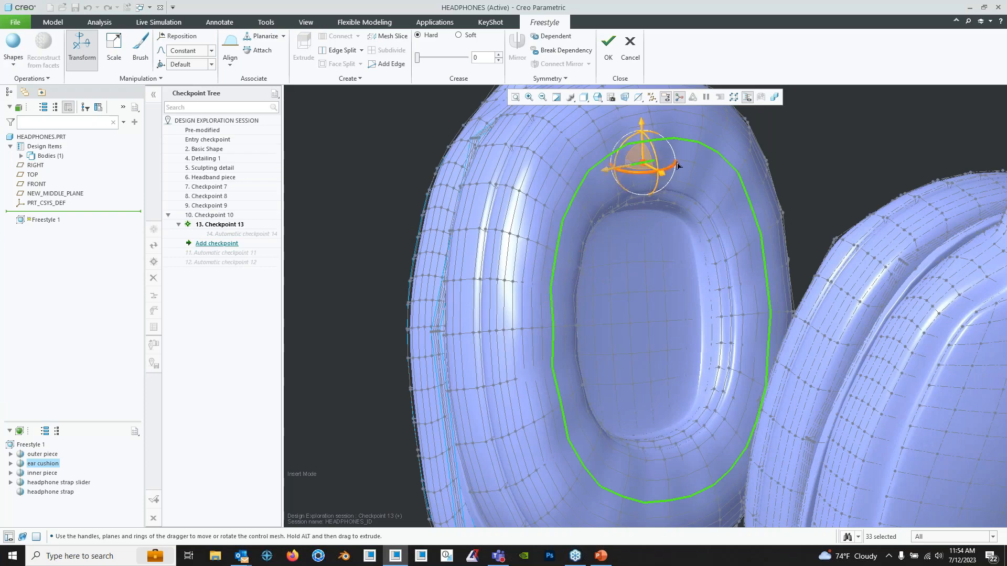
left_click(753, 264, "shift")
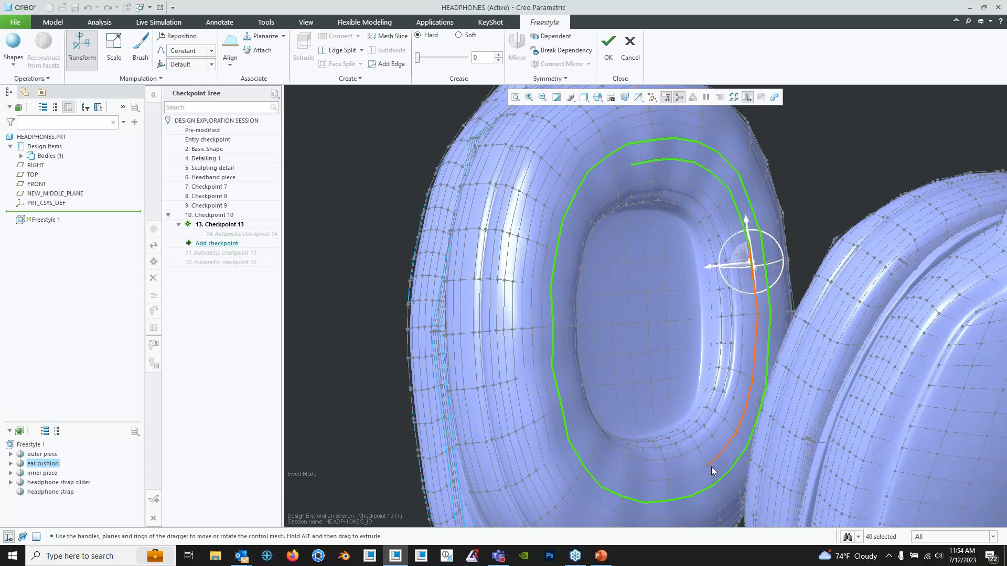
left_click(690, 471, "shift")
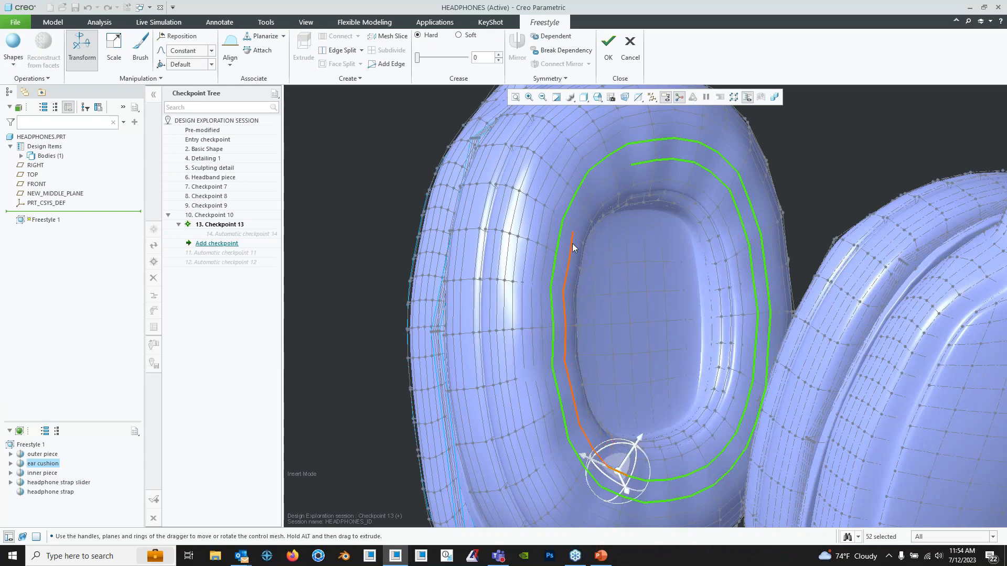
left_click(584, 207, "shift")
left_click(621, 169, "shift")
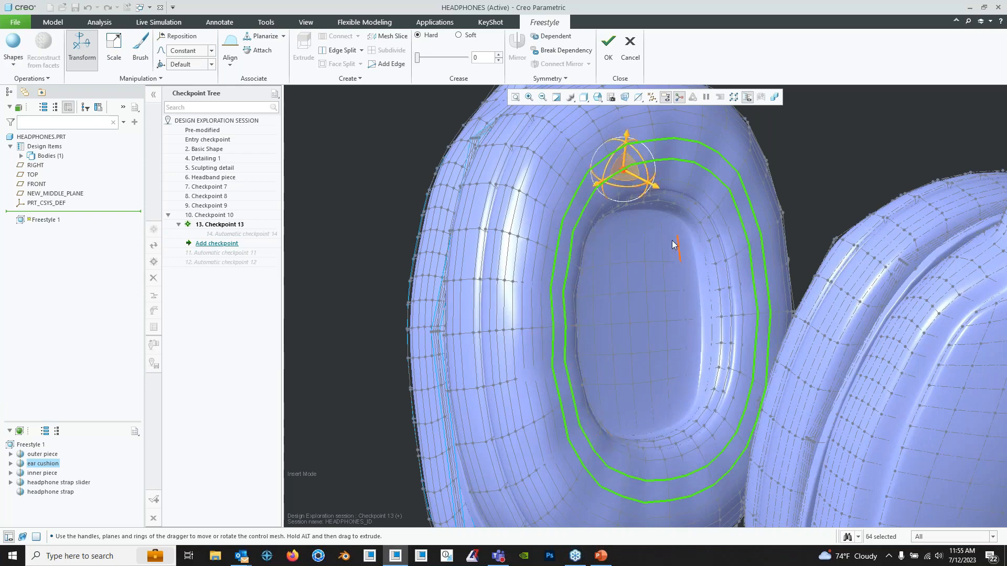
- Try to scale the two selected edge loops of the ear cushion with the Scale tool
middle_click_drag(674, 244, 671, 284)
left_click(127, 59)
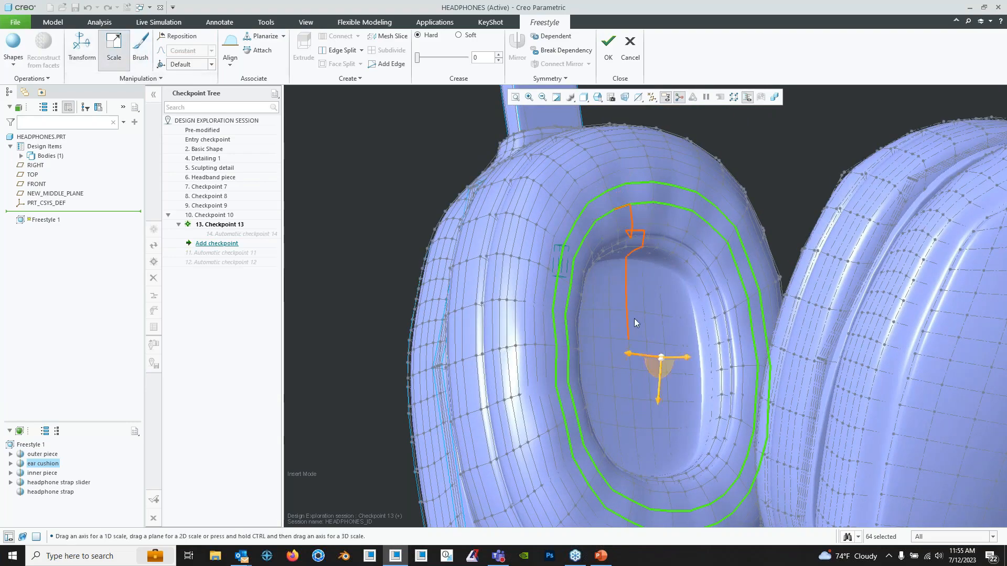
middle_click_drag(634, 319, 702, 301)
scroll(654, 268, "down", 5)
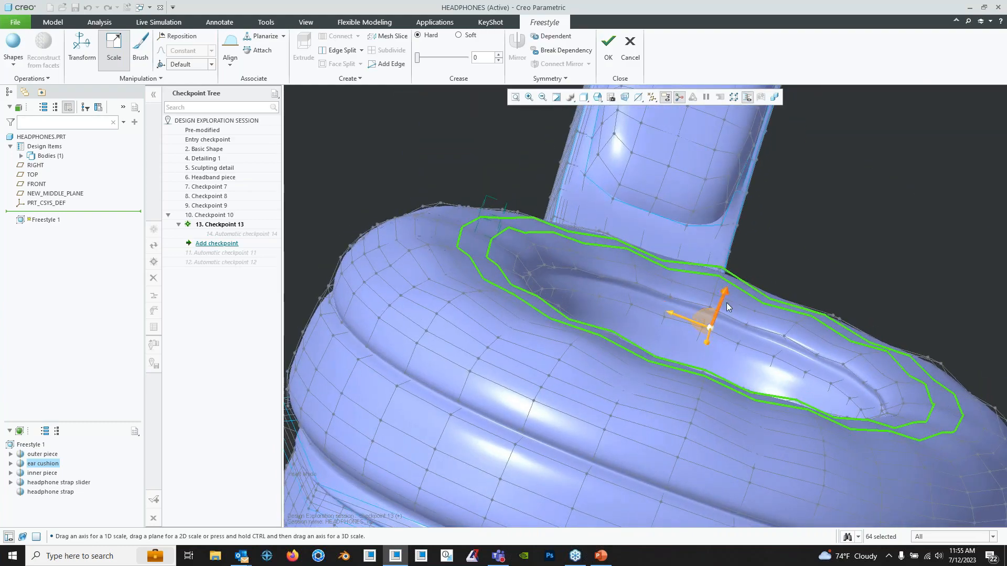
left_click_drag(723, 298, 721, 300)
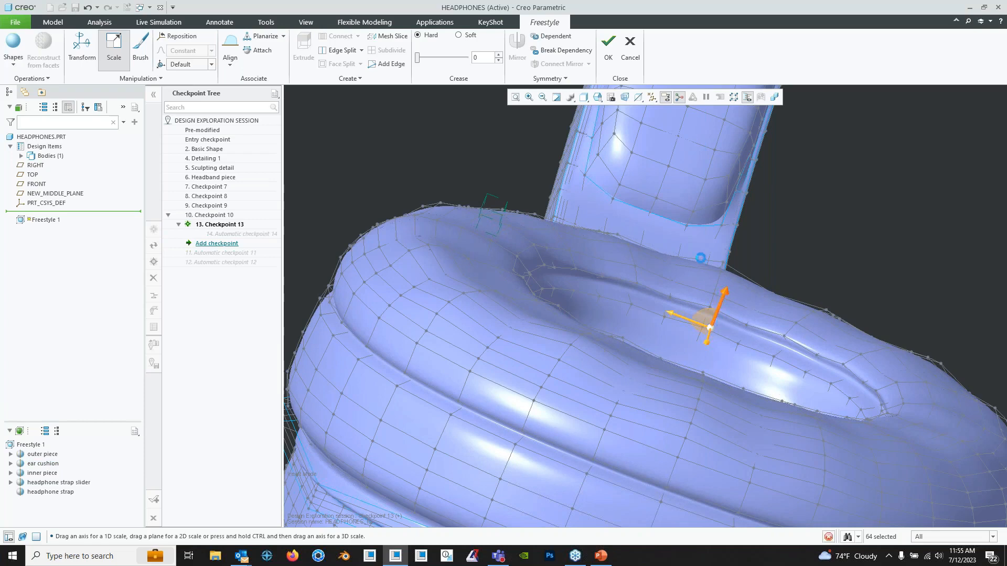
middle_click_drag(686, 271, 706, 290)
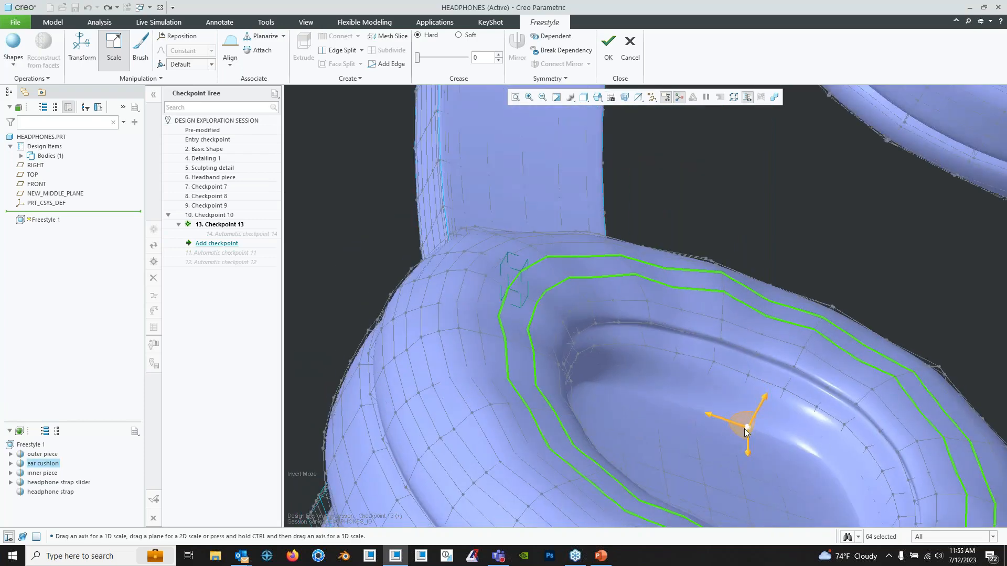
left_click_drag(722, 421, 722, 421)
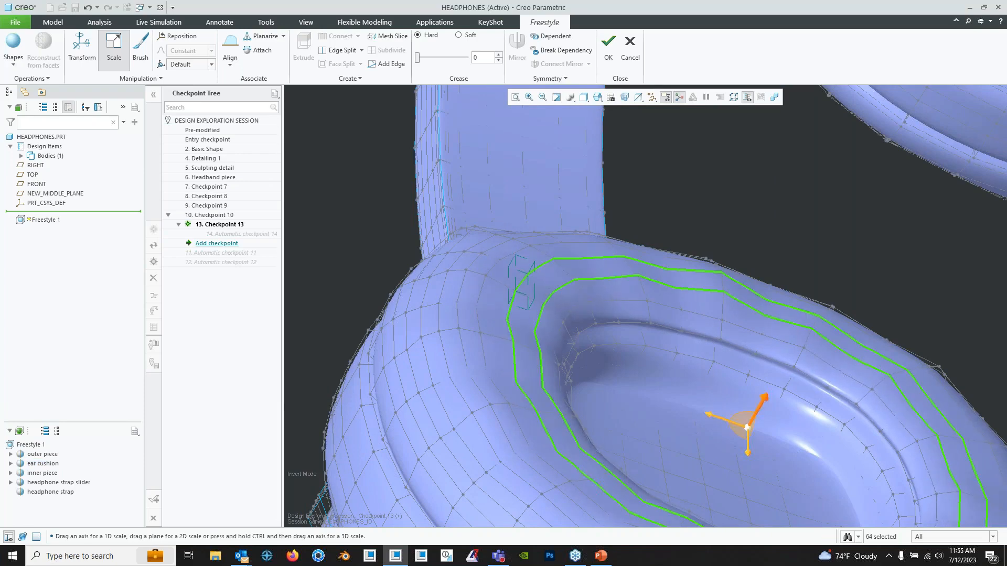
middle_click_drag(706, 347, 702, 347)
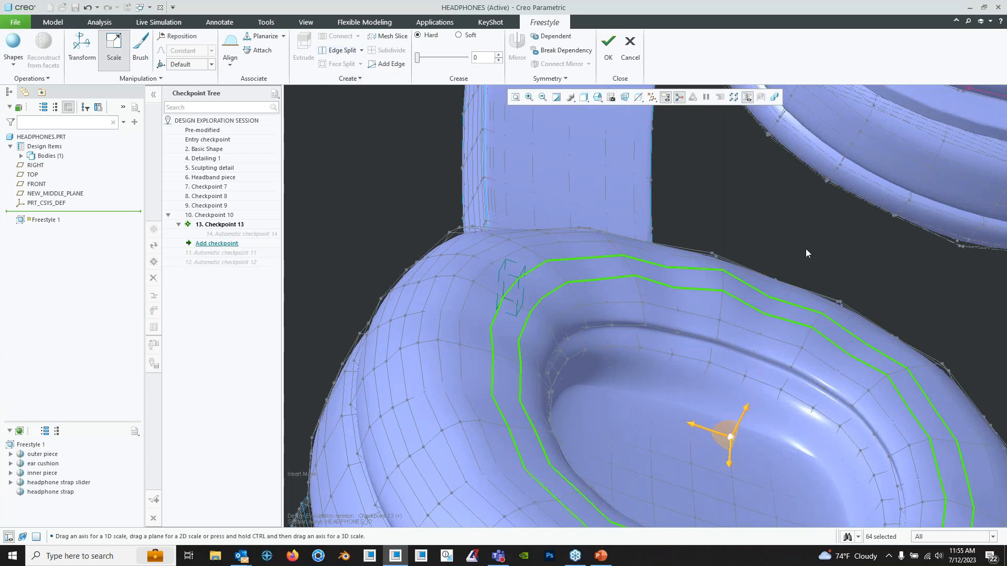
- Split the mesh between the two loops to insert a new closed edge loop around the ear cushion's opening
left_click(718, 204)
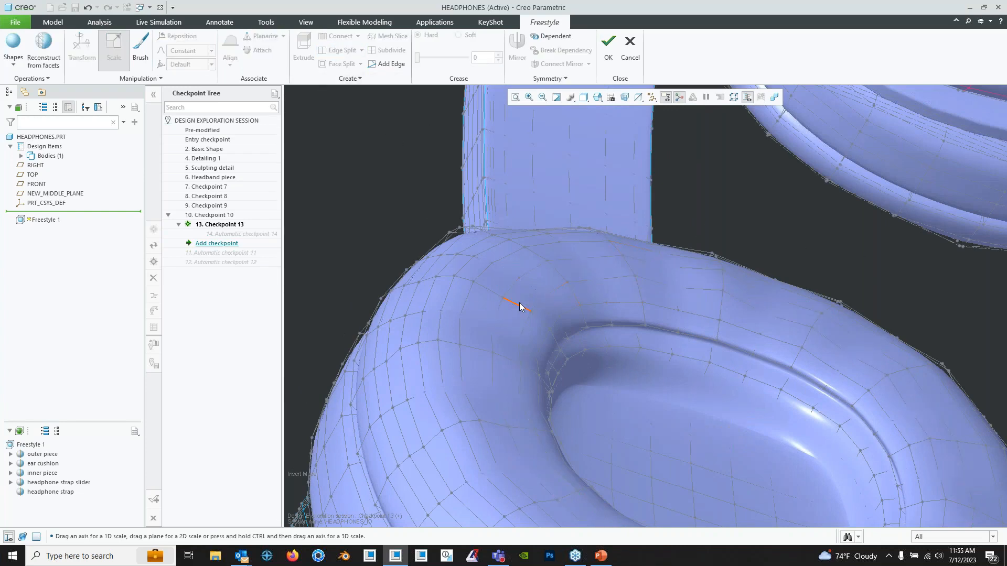
left_click(519, 304)
double_click(565, 273)
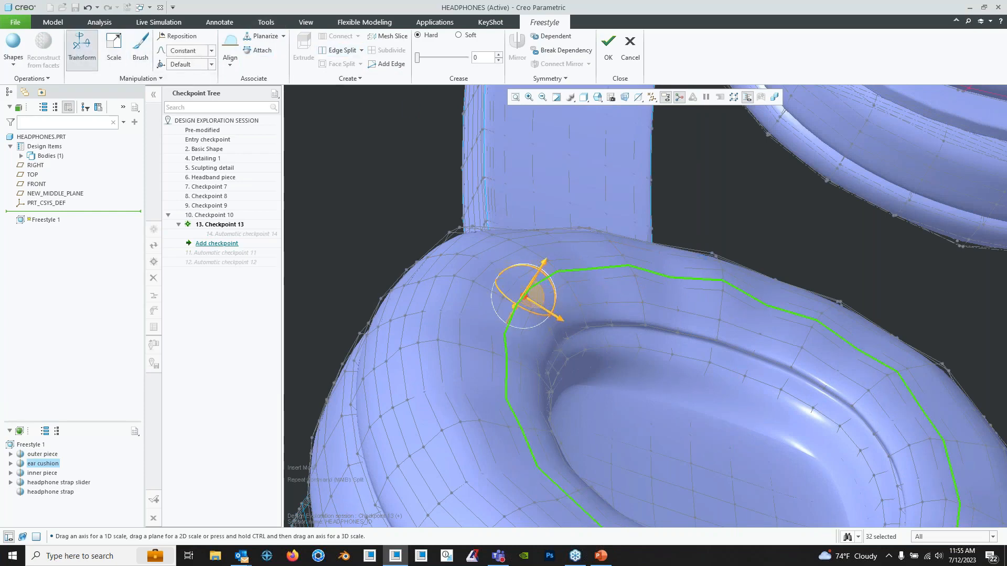
middle_click_drag(559, 337, 550, 293)
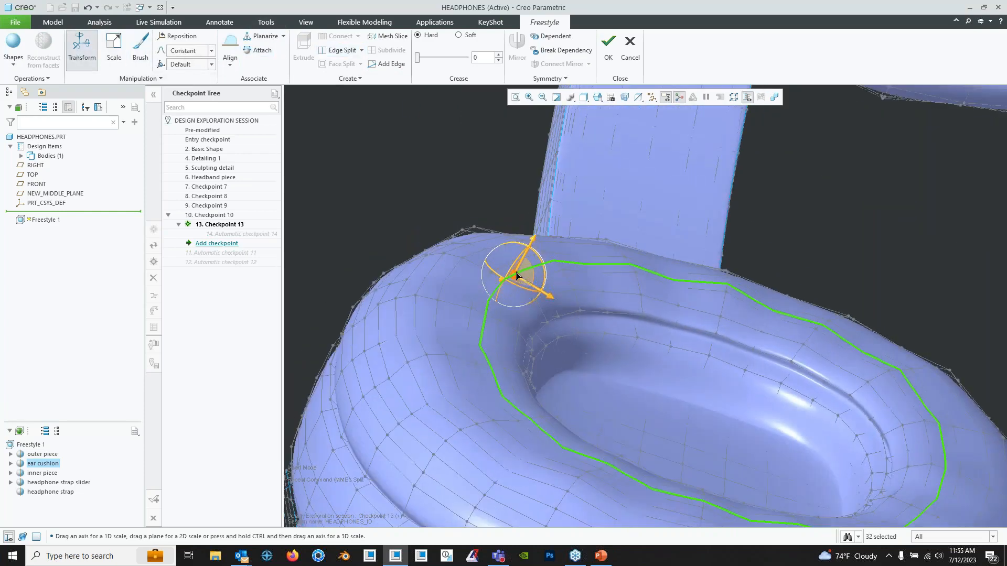
right_click(516, 275)
left_click(540, 289)
- Move the new edge loop down into the ear cushion to form a groove around its opening
middle_click_drag(687, 459, 669, 361)
left_click(665, 416)
scroll(669, 361, "down", 4)
mouse_move(679, 498)
left_mouse_down()
mouse_move(674, 509)
mouse_move(674, 396)
left_mouse_up()
middle_click_drag(674, 393, 673, 302)
mouse_move(672, 302)
middle_mouse_down()
mouse_move(684, 315)
mouse_move(663, 312)
mouse_move(655, 299)
middle_mouse_up()
scroll(543, 264, "down", 3)
middle_click_drag(718, 363, 726, 317)
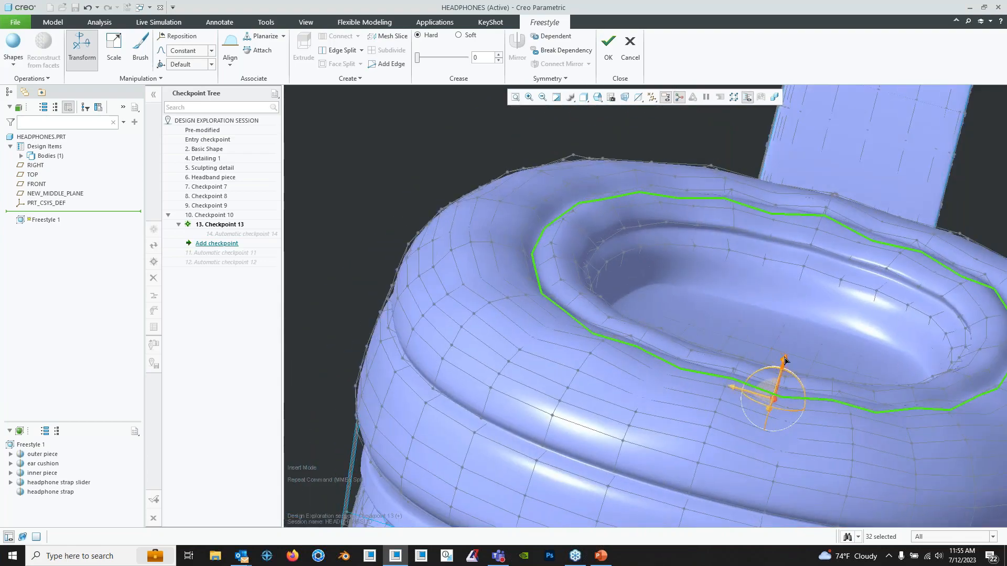
left_click_drag(785, 369, 786, 376)
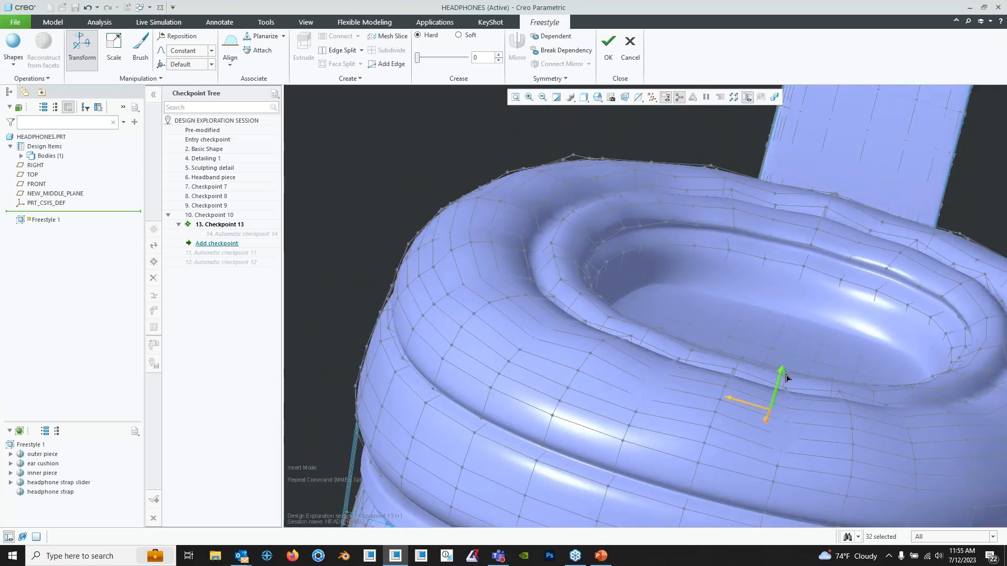
- Examine the ear cushion's mesh around the opening and clear the edge selection
middle_click_drag(637, 210, 587, 197)
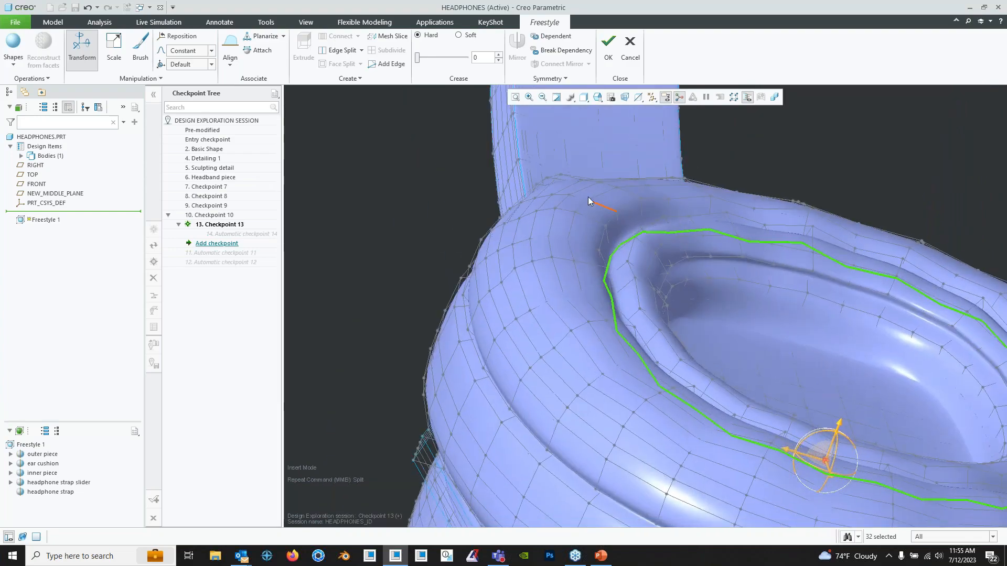
left_click(716, 259)
middle_click_drag(716, 259, 554, 276)
middle_click_drag(563, 281, 535, 308)
left_click(508, 226)
scroll(578, 233, "up", 4)
scroll(569, 215, "down", 3)
scroll(704, 253, "up", 4)
scroll(688, 252, "up", 2)
scroll(666, 252, "down", 4)
left_click(612, 229)
- Examine the control mesh along the perimeter groove of the ear cup's outer piece and across both ear cups
scroll(686, 261, "down", 3)
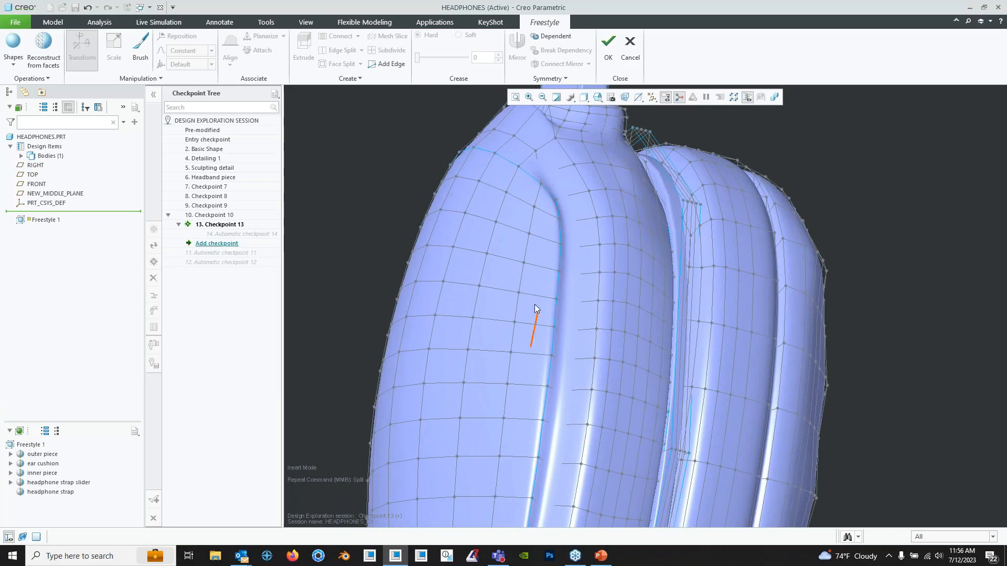
left_click(559, 294)
scroll(560, 295, "down", 3)
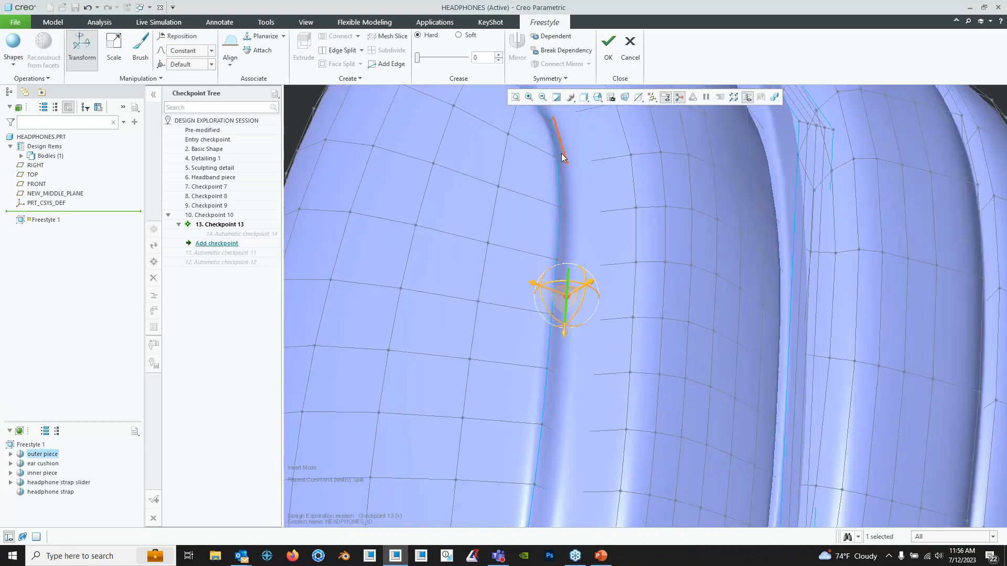
scroll(561, 155, "up", 3)
middle_click_drag(561, 154, 573, 197)
middle_click_drag(607, 355, 589, 263, "shift")
left_click(823, 219)
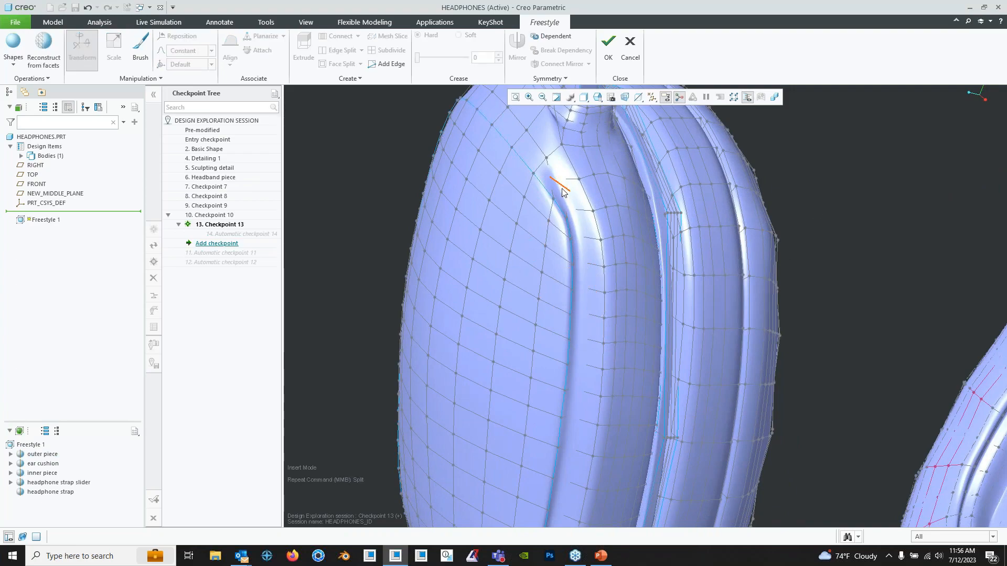
middle_click_drag(579, 330, 574, 159)
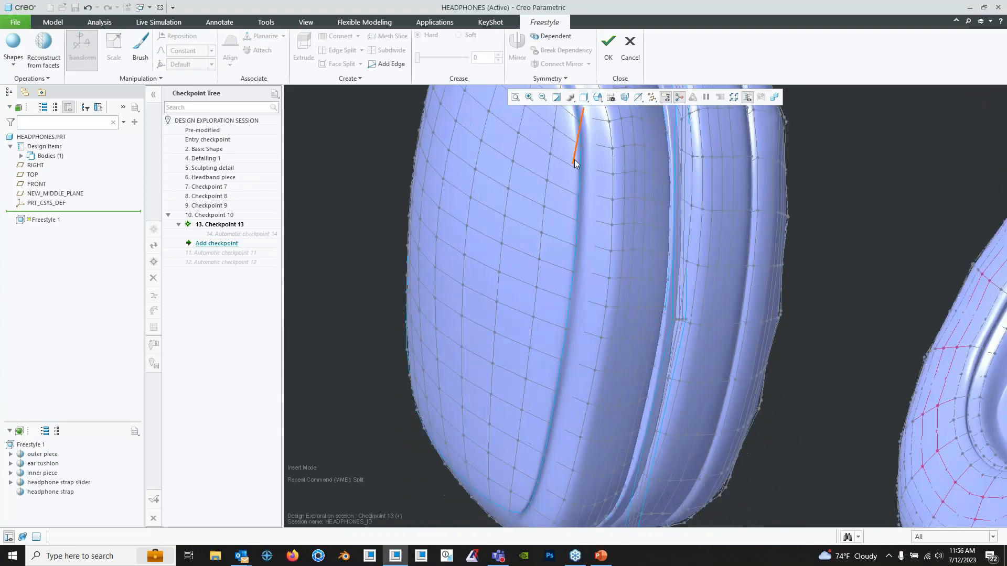
middle_click_drag(536, 445, 614, 256)
scroll(524, 288, "up", 4)
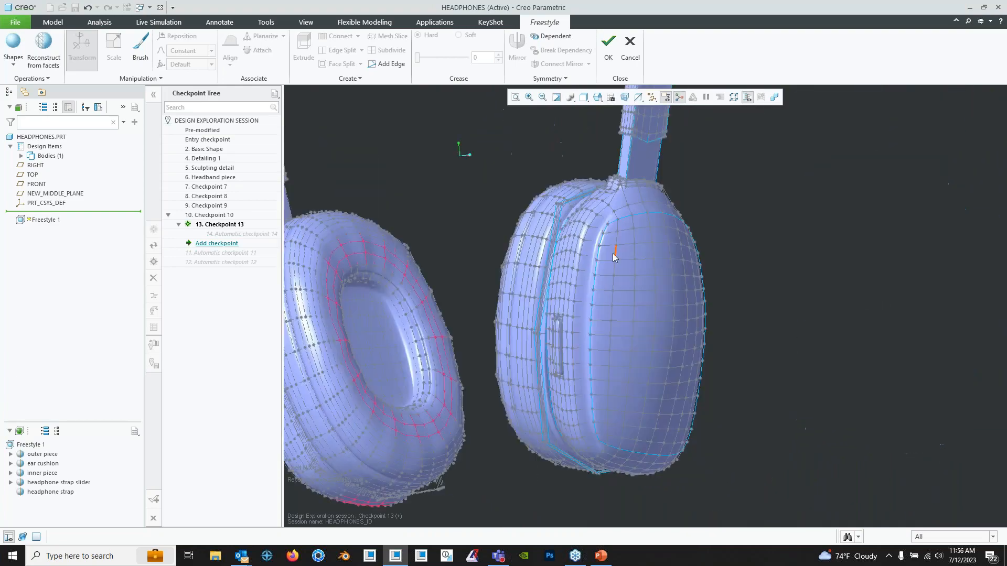
middle_click_drag(595, 372, 629, 377)
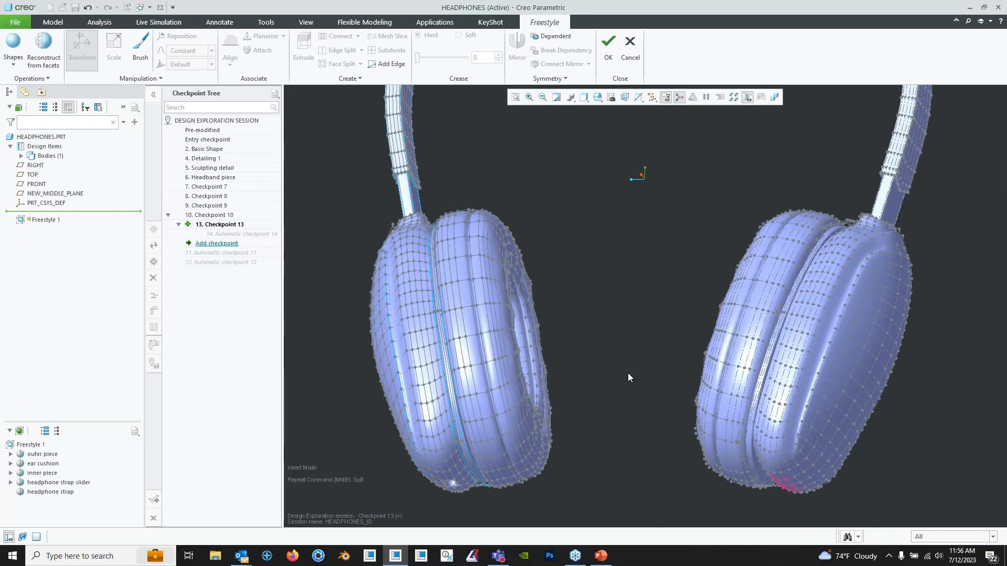
middle_click_drag(587, 314, 570, 348)
scroll(571, 349, "up", 5)
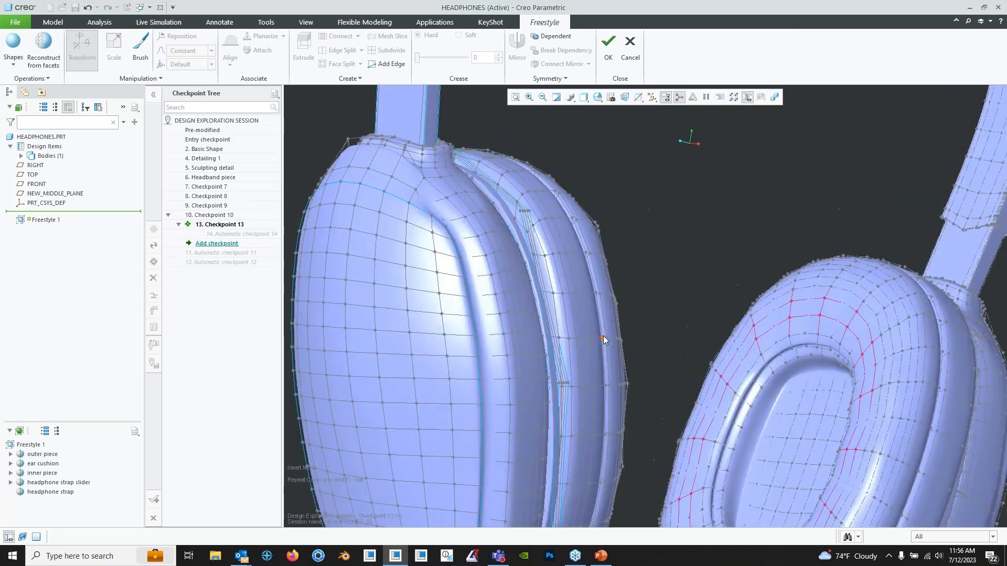
middle_click_drag(557, 311, 603, 302, "shift")
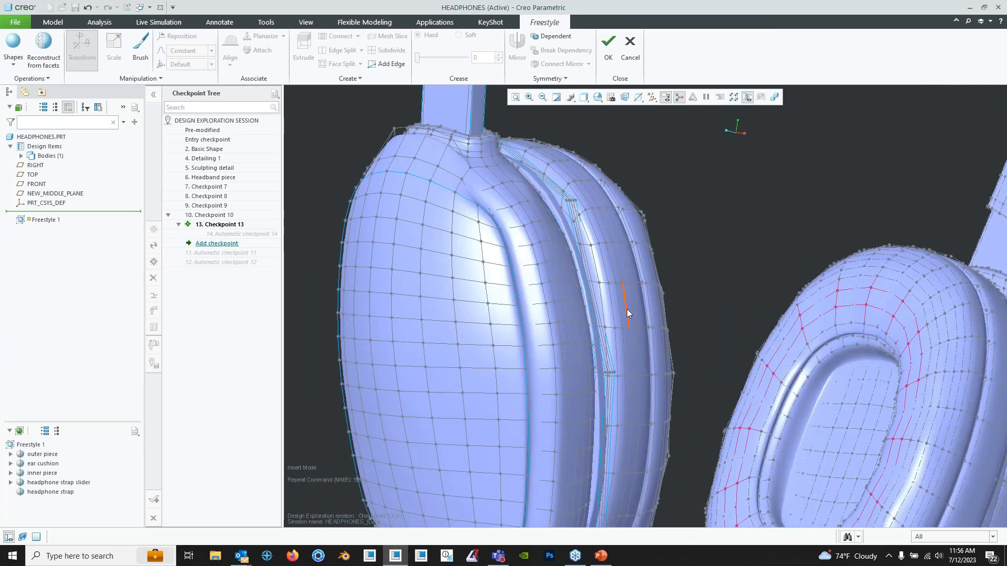
- Cancel the Freestyle editing, discard its changes, and view the complete headphones without the control mesh
left_click(624, 54)
left_click(500, 294)
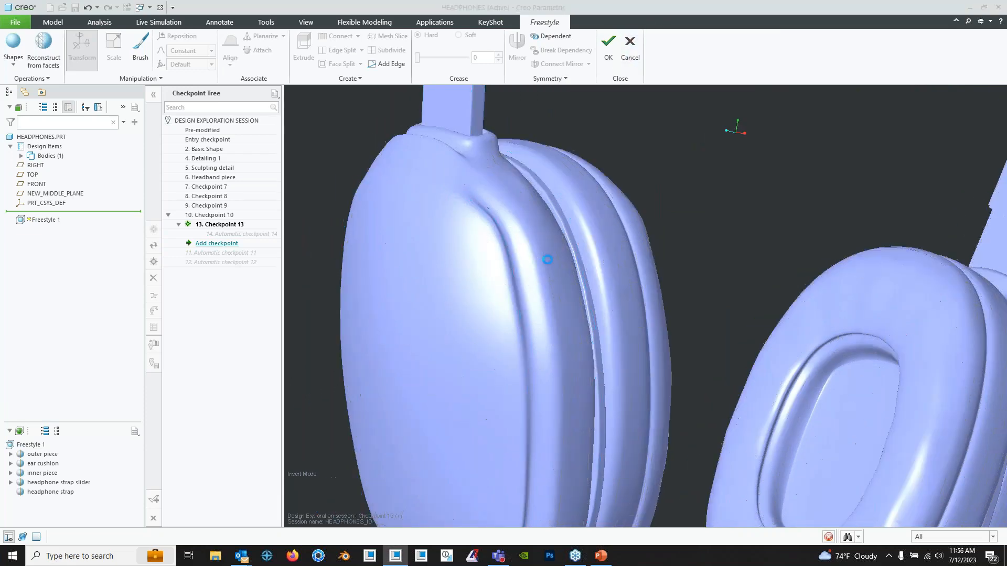
left_click(654, 203)
middle_click_drag(655, 203, 619, 237)
scroll(624, 242, "down", 4)
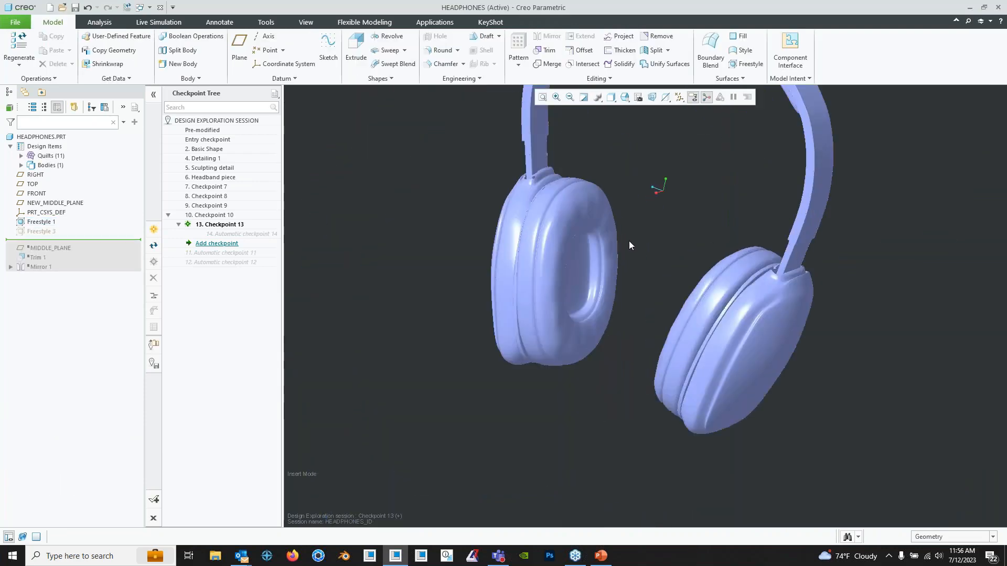
- Open the Freestyle 1 feature for editing and select an edge beside the ear cushion's opening
scroll(632, 283, "up", 4)
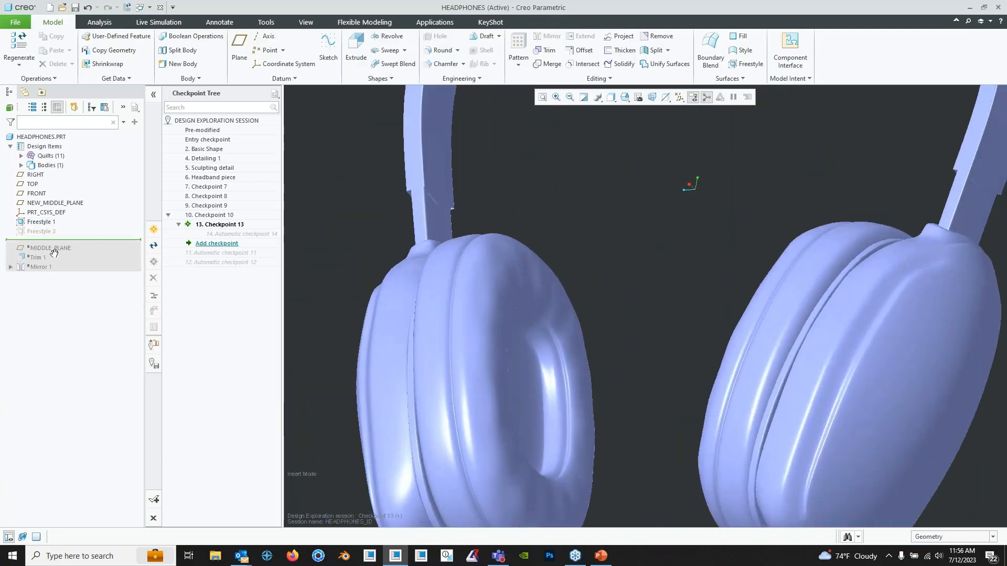
left_click(41, 222)
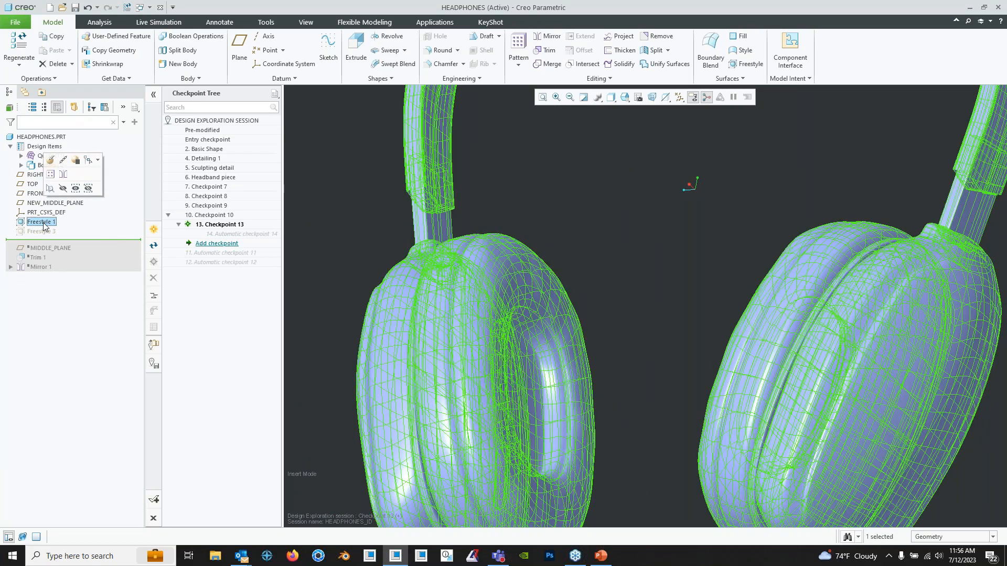
left_click(51, 159)
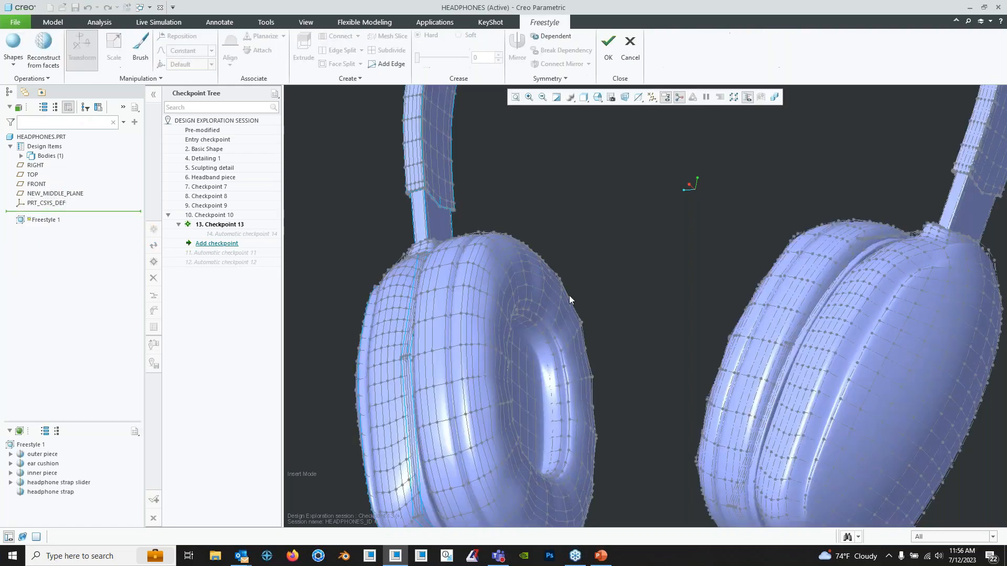
middle_click_drag(561, 303, 558, 241, "shift")
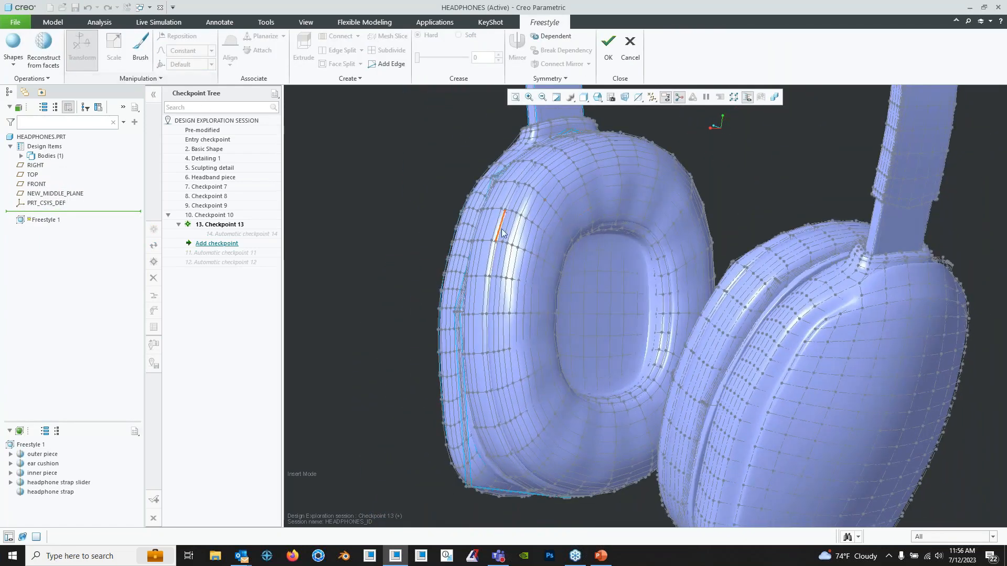
left_click(552, 254)
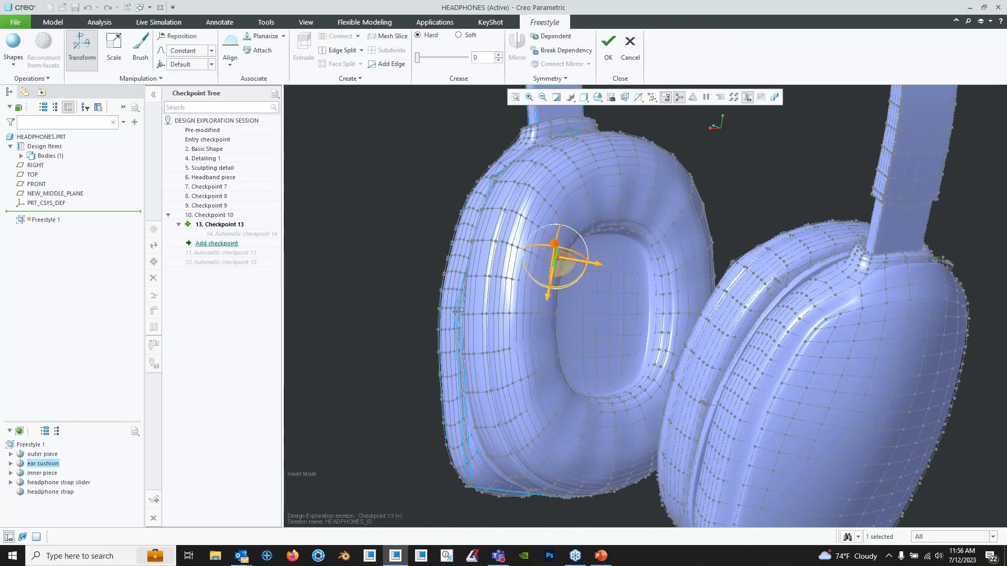
- Try the Pull brush around the ear cushion's opening with size 53 and intensity 56
left_click(140, 55)
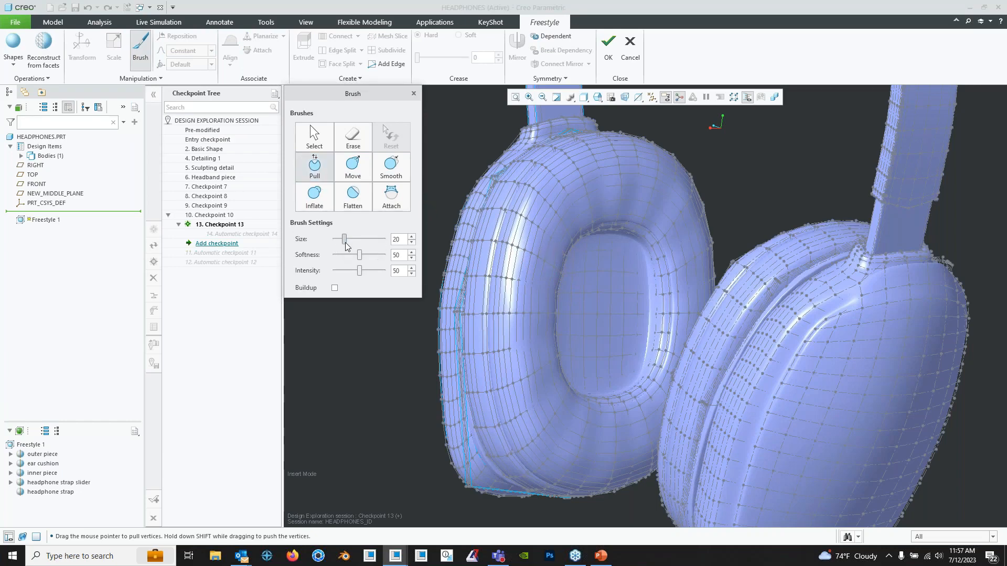
left_click_drag(344, 239, 361, 240)
middle_click_drag(534, 259, 430, 197)
scroll(476, 248, "down", 2)
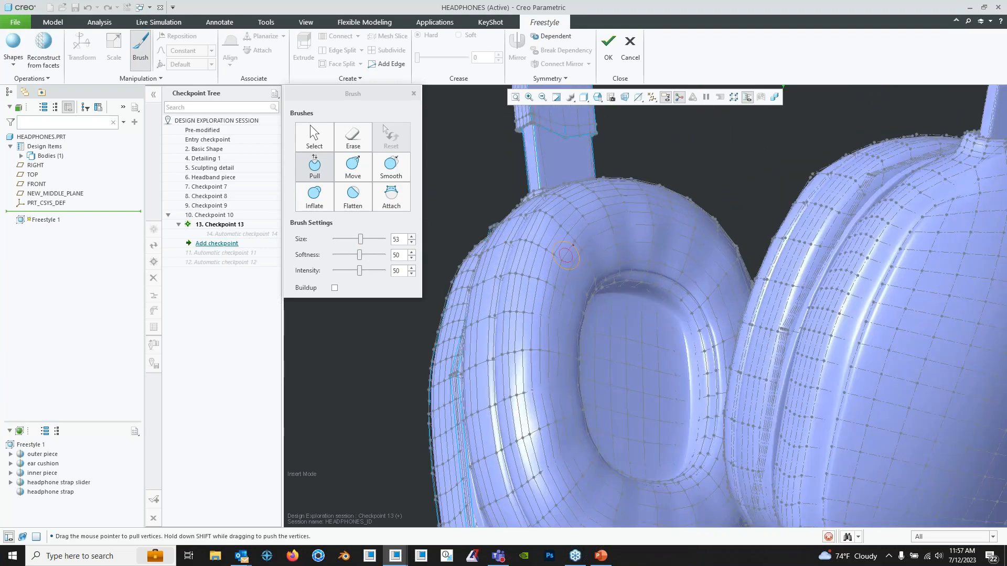
scroll(575, 239, "up", 2)
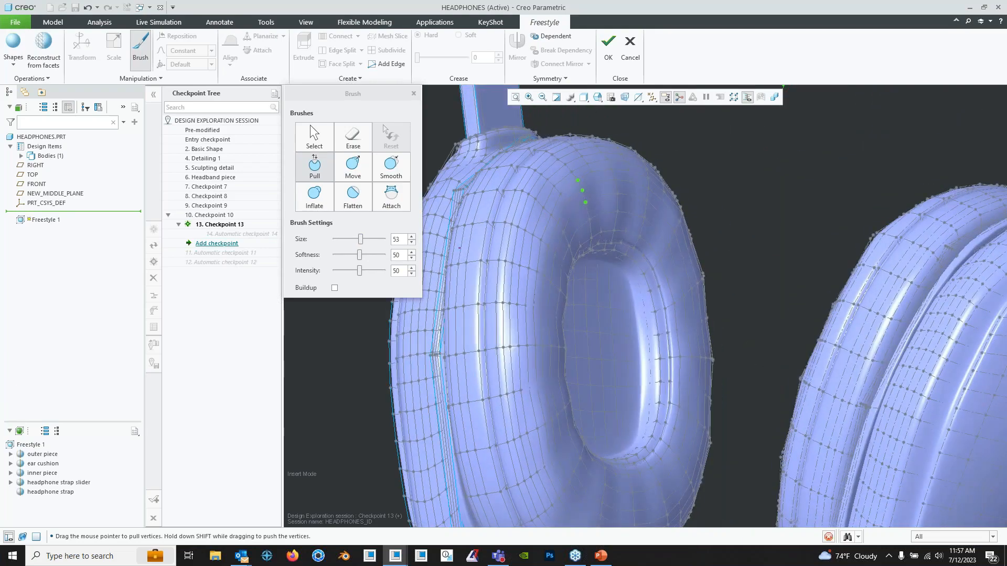
left_click_drag(359, 271, 362, 271)
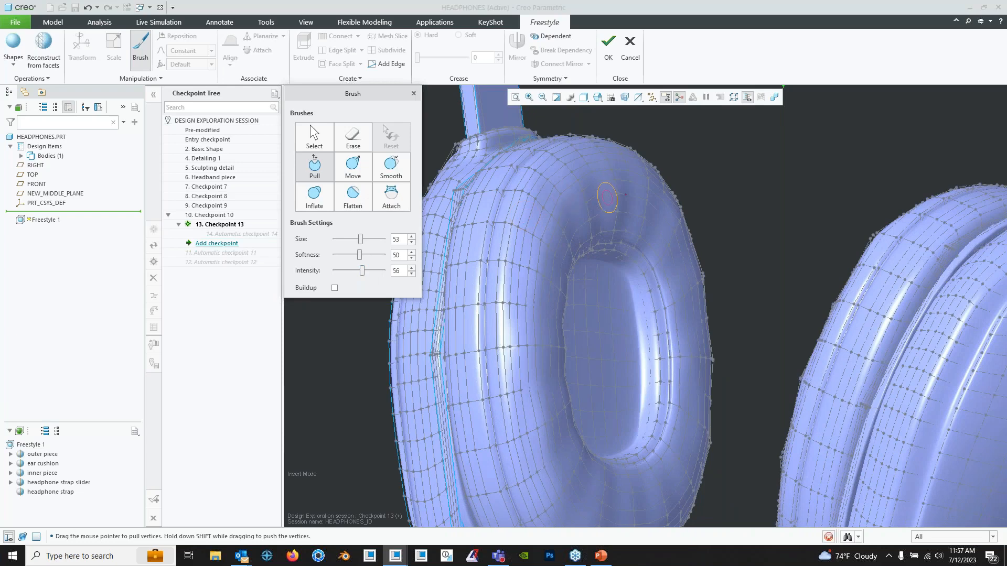
middle_click_drag(596, 188, 616, 190)
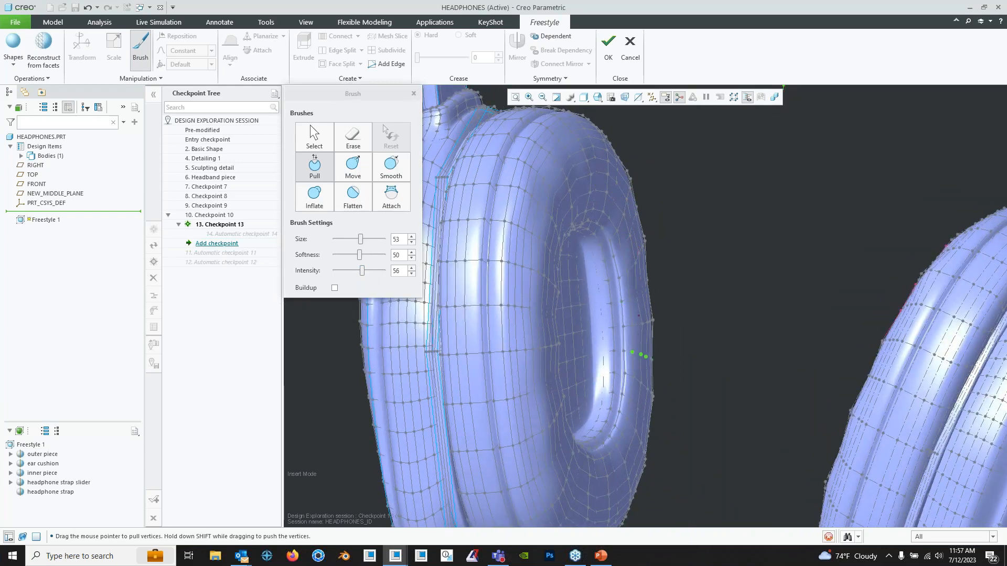
mouse_move(640, 336)
middle_mouse_down()
mouse_move(629, 271)
mouse_move(581, 239)
mouse_move(579, 182)
middle_mouse_up()
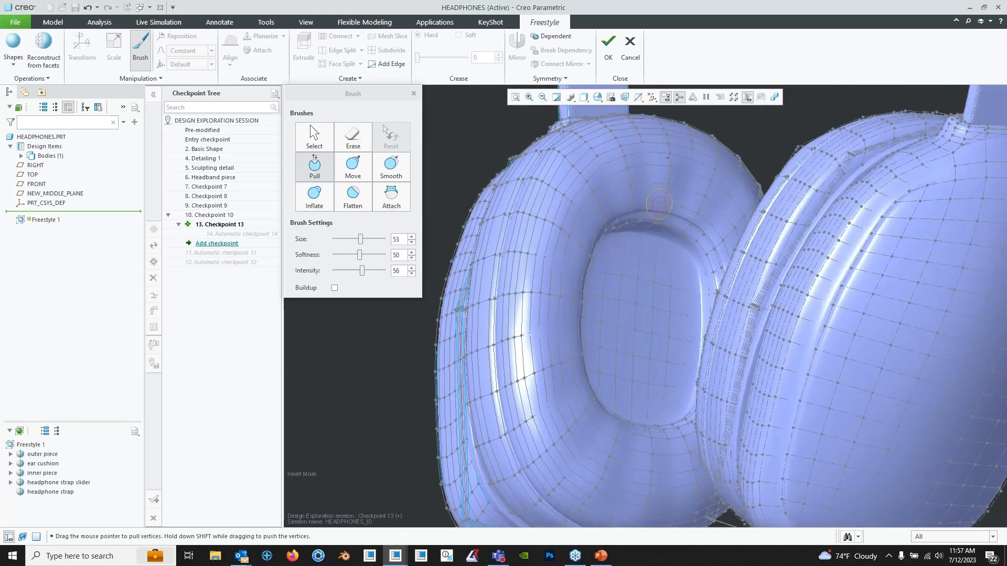
mouse_move(694, 205)
middle_mouse_down()
mouse_move(700, 233)
mouse_move(637, 300)
mouse_move(665, 307)
middle_mouse_up()
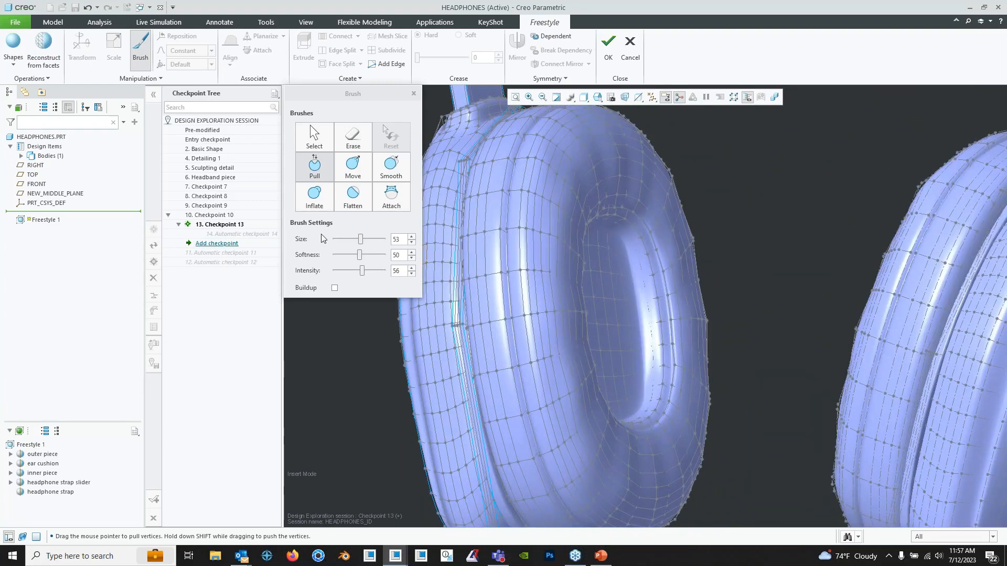
- Try the Smooth brush at size 73 on the ear cushion's surface around its opening
left_click(390, 173)
left_click_drag(357, 238, 370, 239)
mouse_move(556, 221)
middle_mouse_down()
mouse_move(546, 218)
mouse_move(557, 244)
middle_mouse_up()
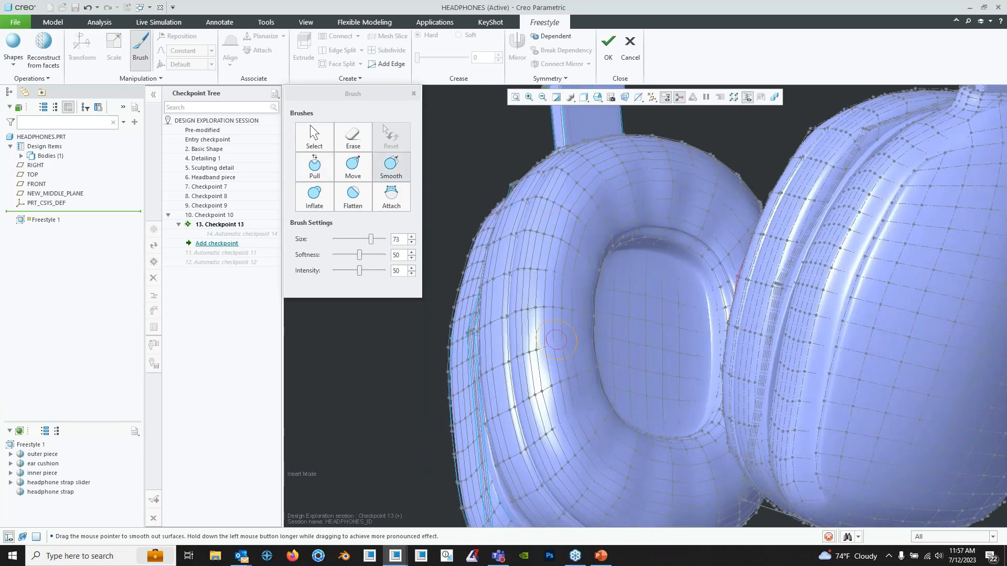
mouse_move(555, 339)
middle_mouse_down()
mouse_move(661, 326)
mouse_move(775, 348)
mouse_move(742, 331)
middle_mouse_up()
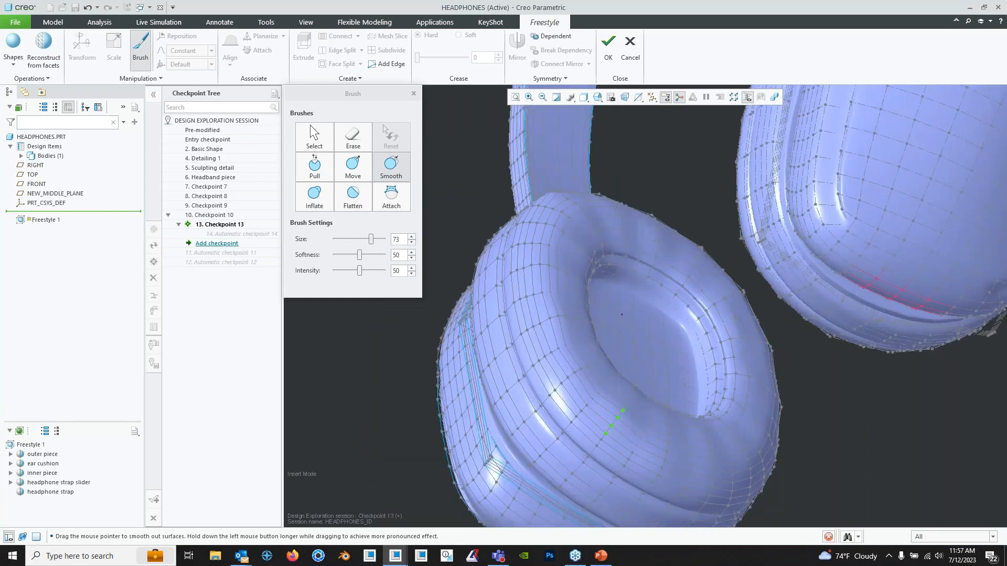
mouse_move(622, 317)
middle_mouse_down()
mouse_move(630, 253)
mouse_move(637, 269)
mouse_move(627, 399)
middle_mouse_up()
mouse_move(669, 338)
middle_mouse_down()
mouse_move(571, 247)
mouse_move(663, 312)
mouse_move(713, 367)
mouse_move(703, 342)
mouse_move(718, 342)
mouse_move(627, 342)
mouse_move(585, 231)
middle_mouse_up()
scroll(584, 230, "down", 3)
mouse_move(538, 401)
middle_mouse_down()
mouse_move(548, 425)
mouse_move(532, 420)
middle_mouse_up()
middle_click_drag(628, 283, 633, 346)
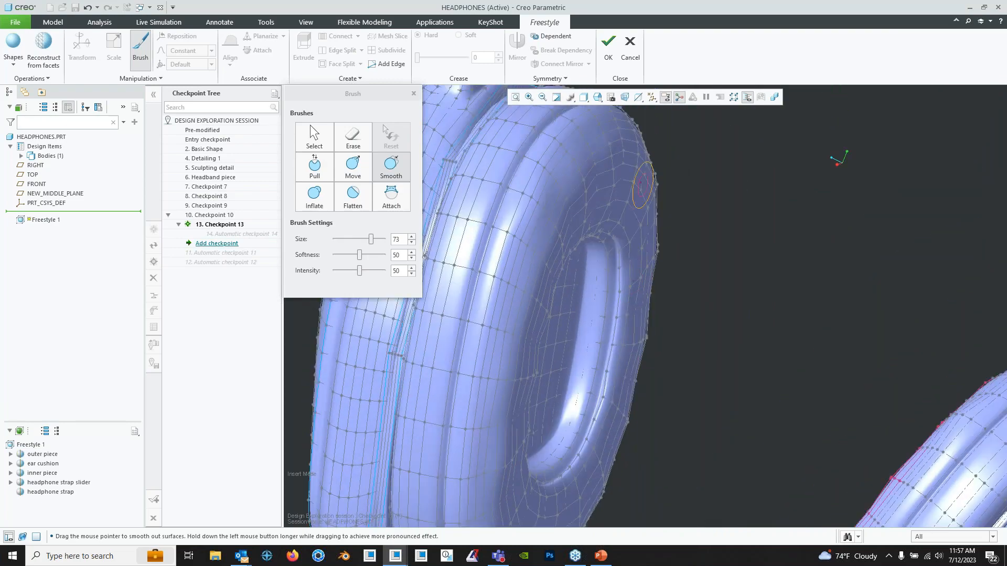
middle_click_drag(642, 184, 669, 185)
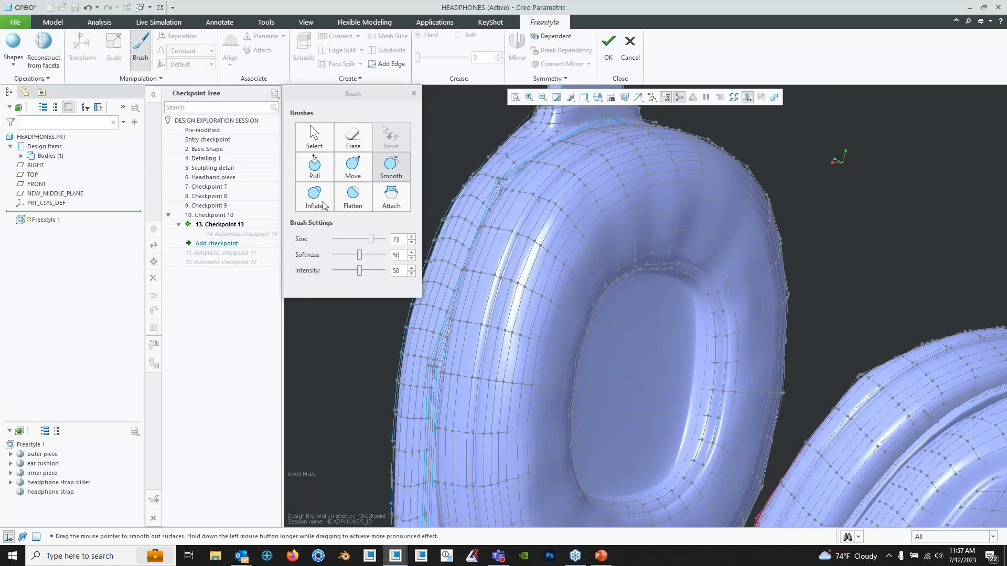
- Try the Move brush on the upper part of the ear cushion, then end brushing
left_click(353, 167)
middle_click_drag(686, 186, 650, 186)
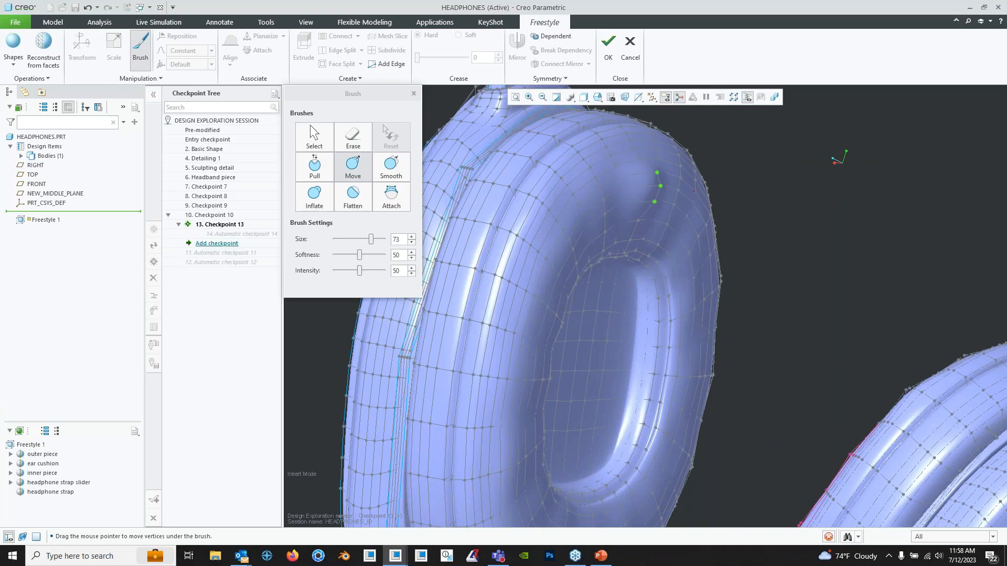
mouse_move(702, 189)
middle_mouse_down()
mouse_move(683, 191)
mouse_move(725, 193)
mouse_move(713, 197)
middle_mouse_up()
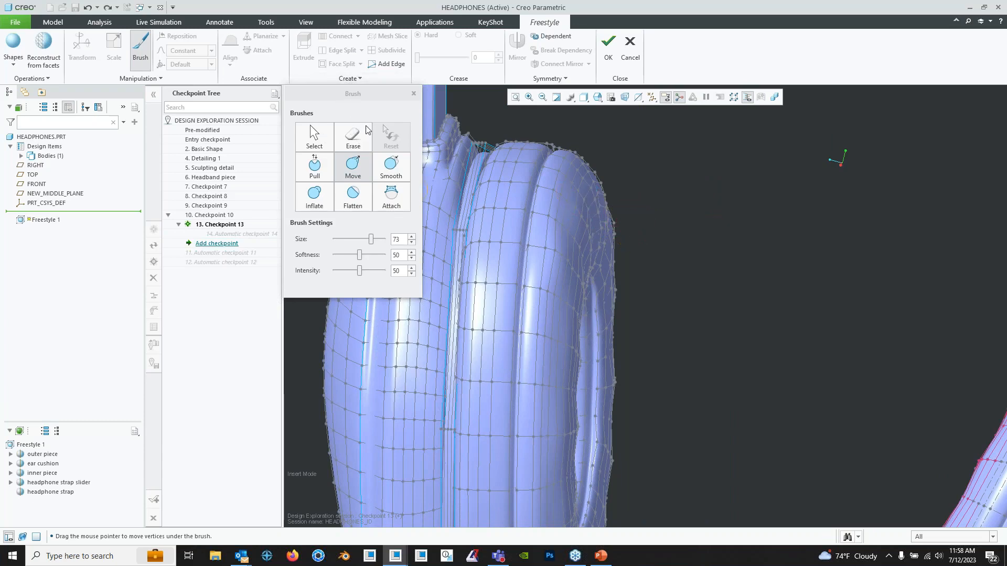
middle_click_drag(637, 291, 466, 299)
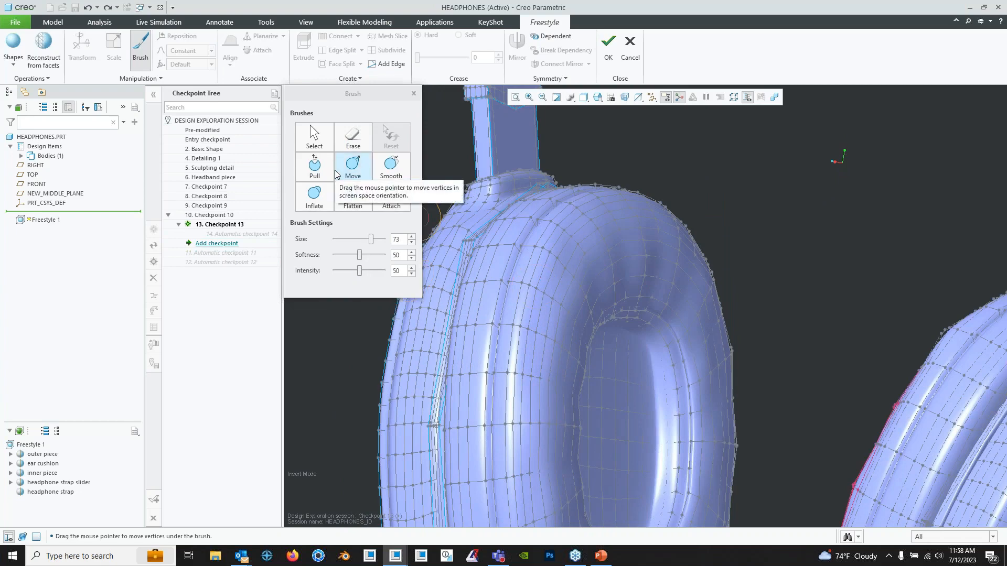
scroll(471, 193, "down", 3)
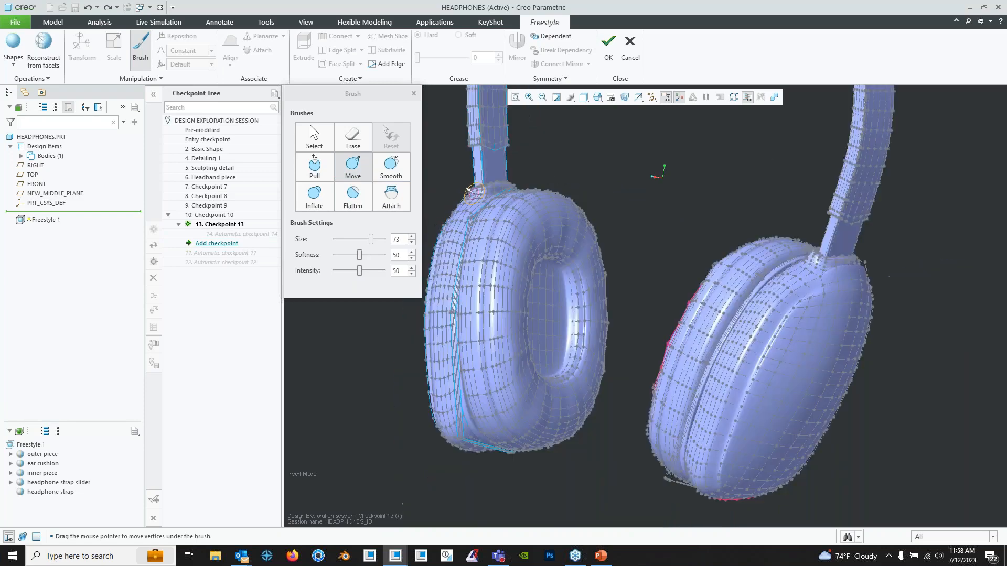
left_click(413, 94)
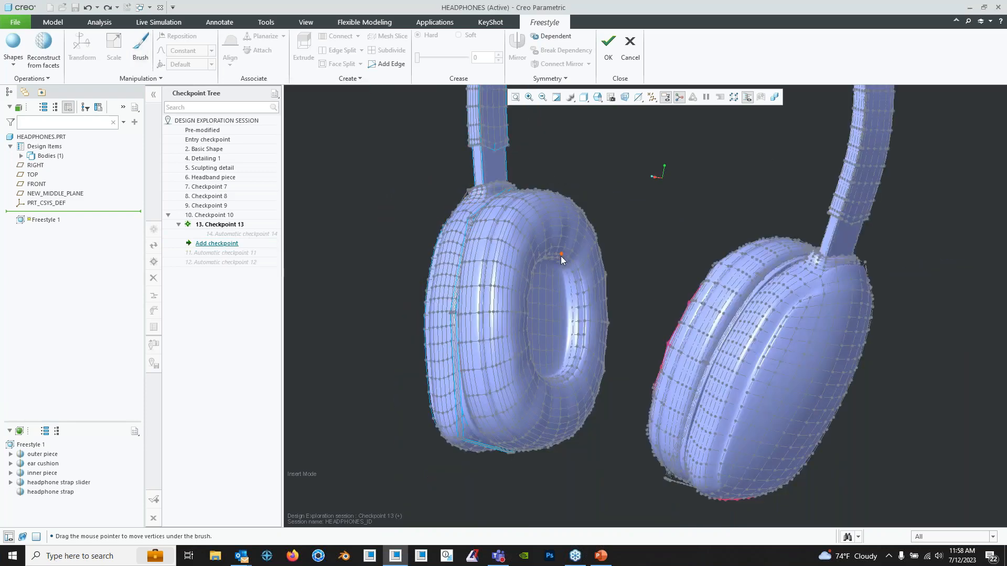
- Restrict selection to faces, select a central face on the ear cup's outer piece, and display the Face Split percentage options
middle_click_drag(561, 256, 567, 326)
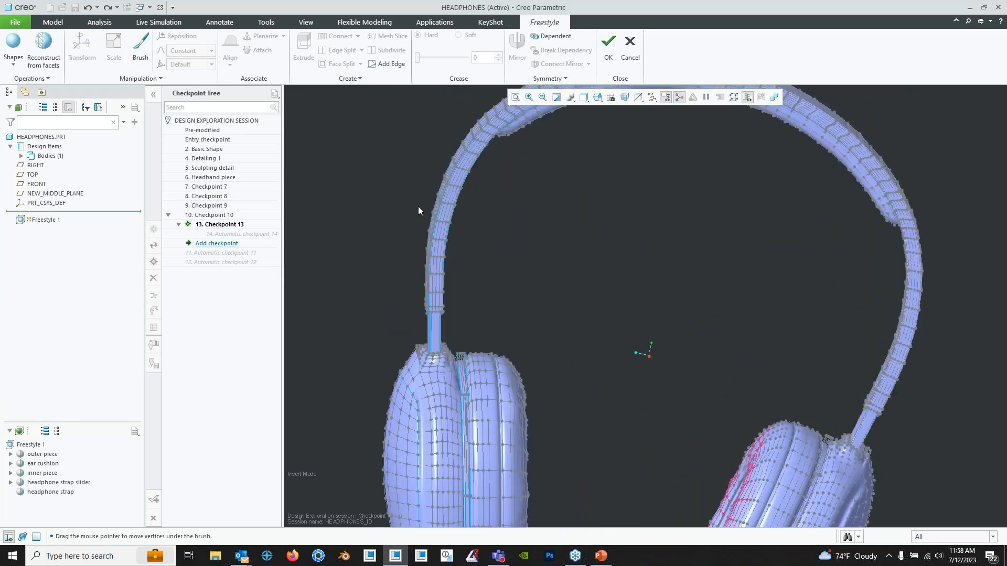
middle_click_drag(442, 270, 501, 237, "shift")
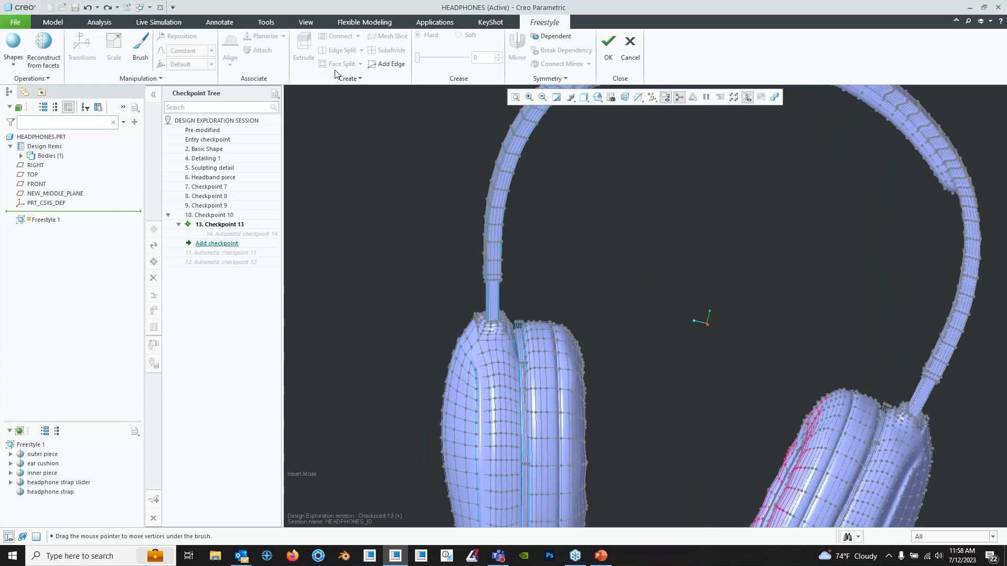
middle_click_drag(464, 410, 550, 427)
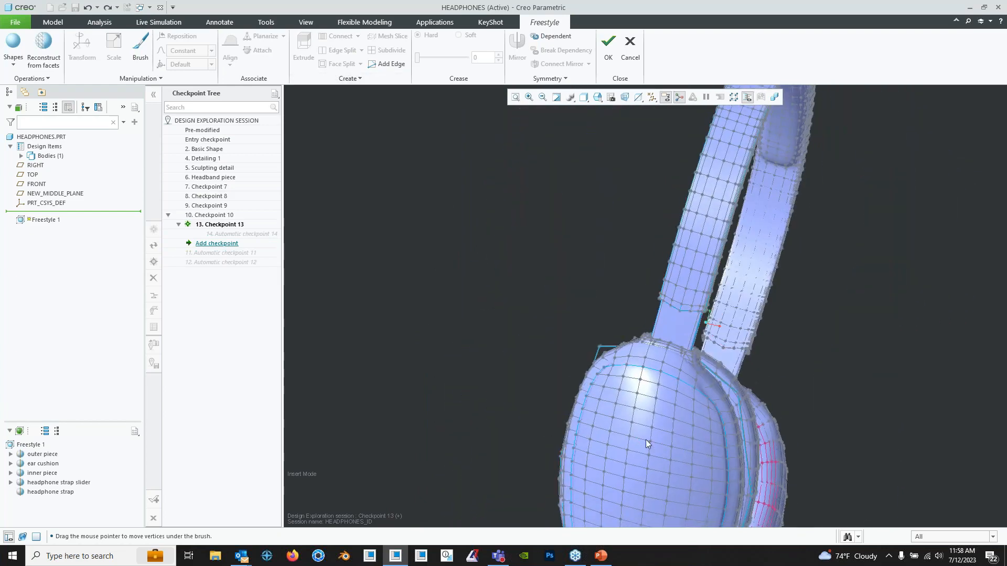
middle_click_drag(646, 439, 559, 271, "shift")
scroll(559, 272, "down", 2)
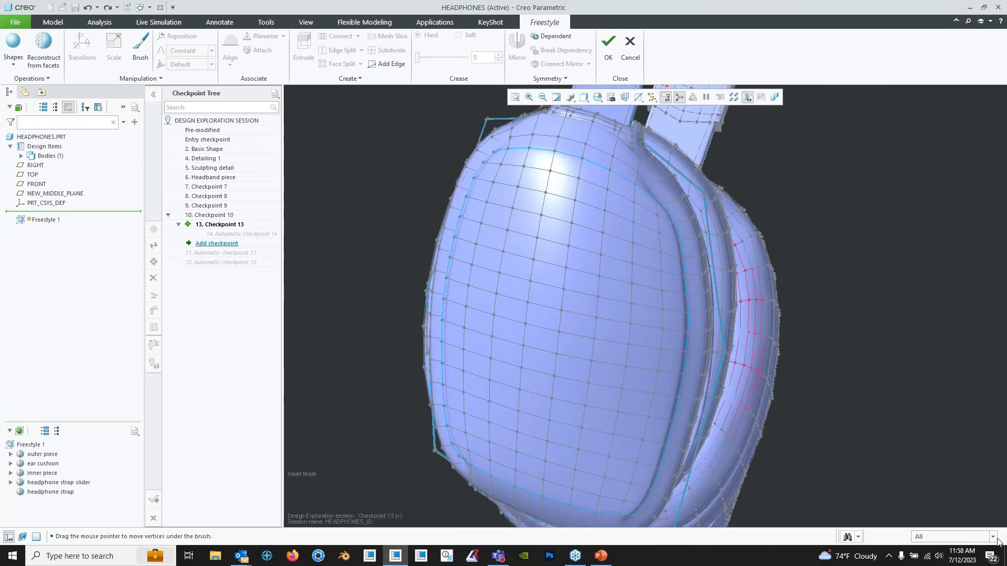
left_click(997, 538)
left_click(967, 518)
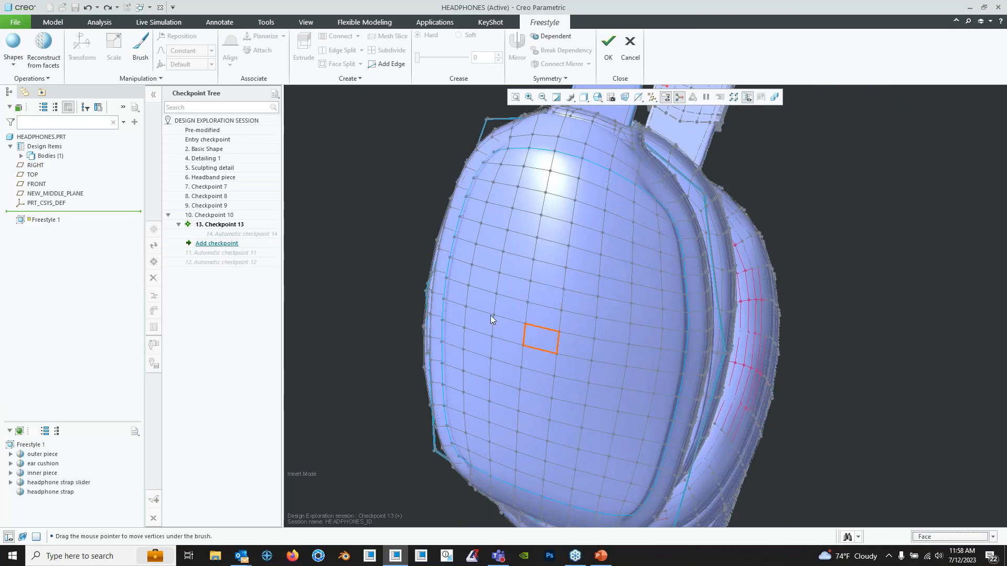
left_click(544, 299)
scroll(547, 301, "down", 4)
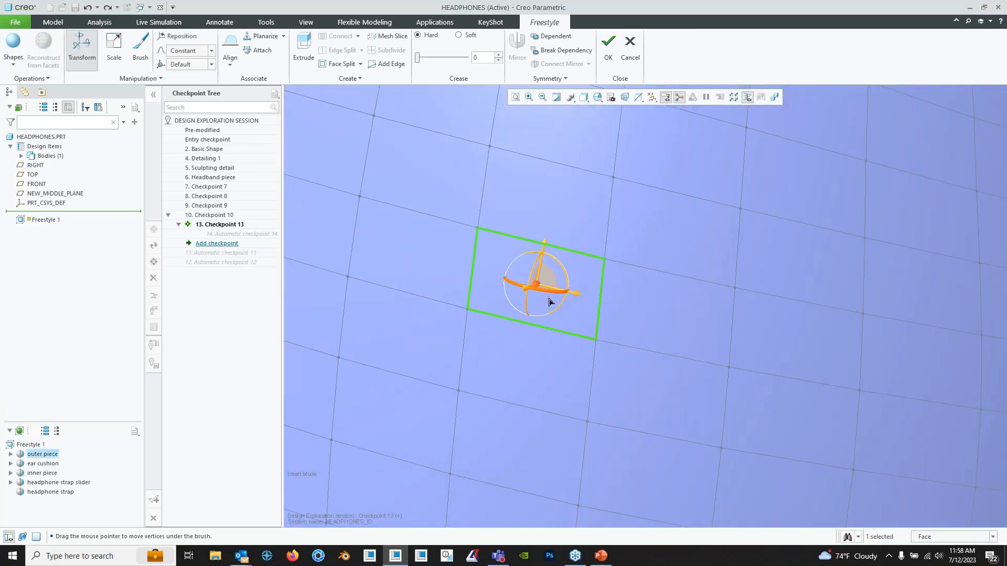
left_click(361, 64)
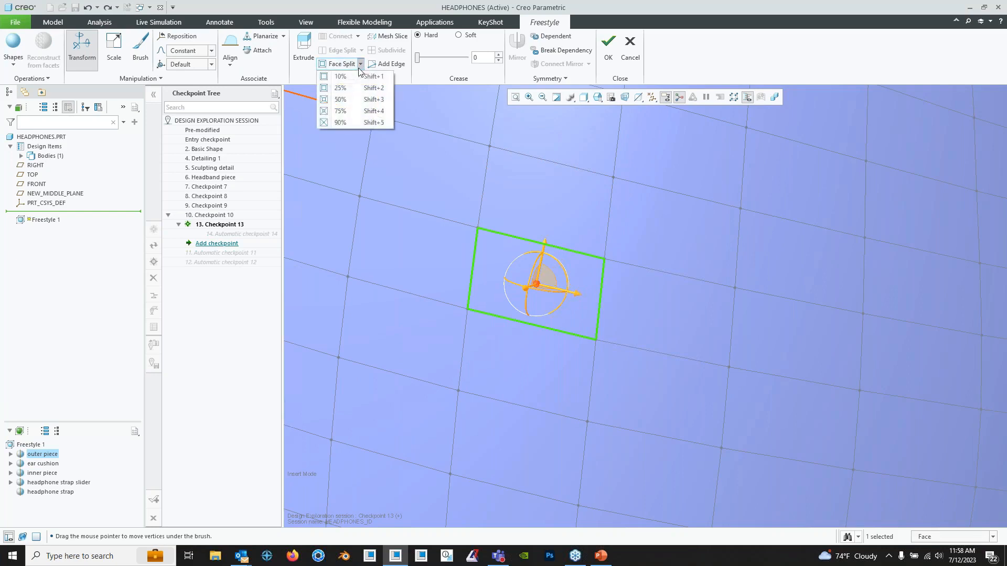
left_click(517, 288)
- Cancel the Freestyle editing, discard its changes, and clear the feature selection
scroll(522, 287, "up", 8)
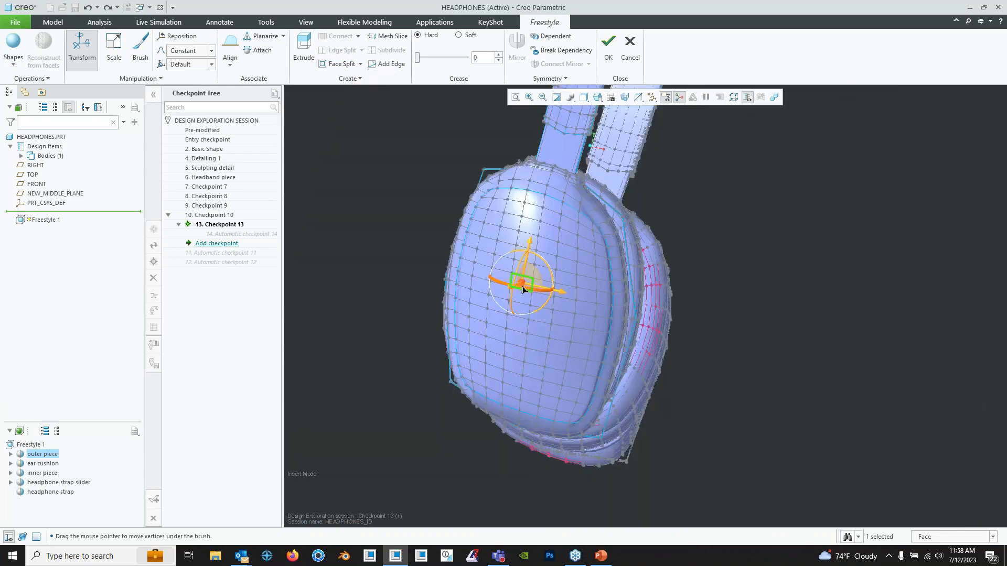
middle_click_drag(524, 287, 699, 329)
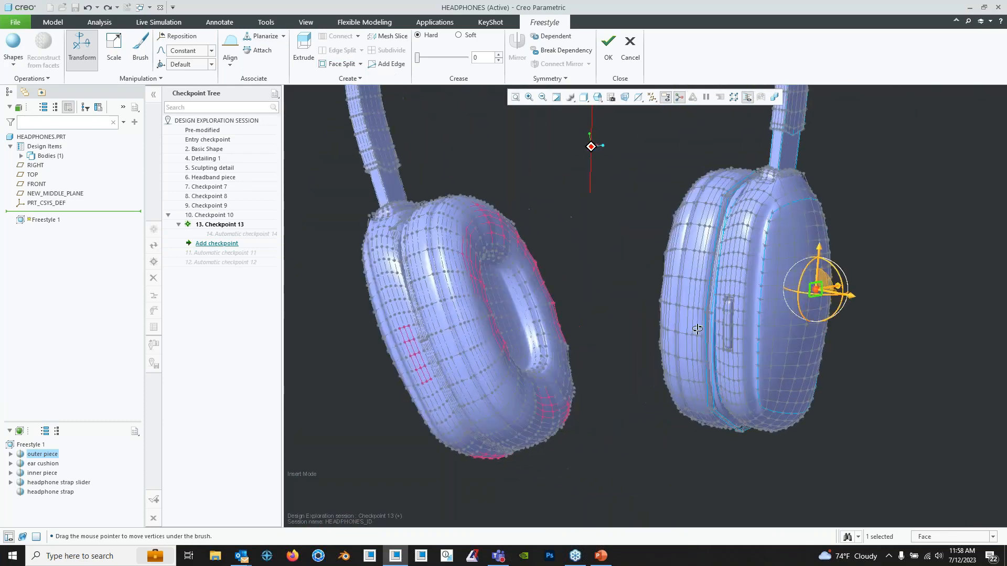
left_click(623, 53)
left_click(503, 301)
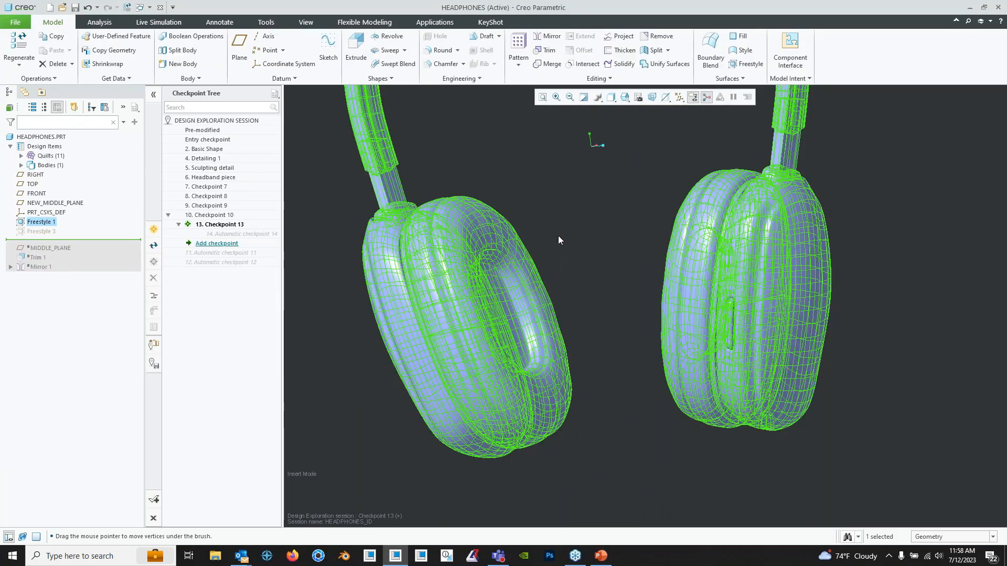
left_click(590, 304)
- Examine the narrow recessed slot on the side of the ear cup's outer piece from several angles
middle_click_drag(591, 303, 576, 244)
scroll(636, 222, "up", 5)
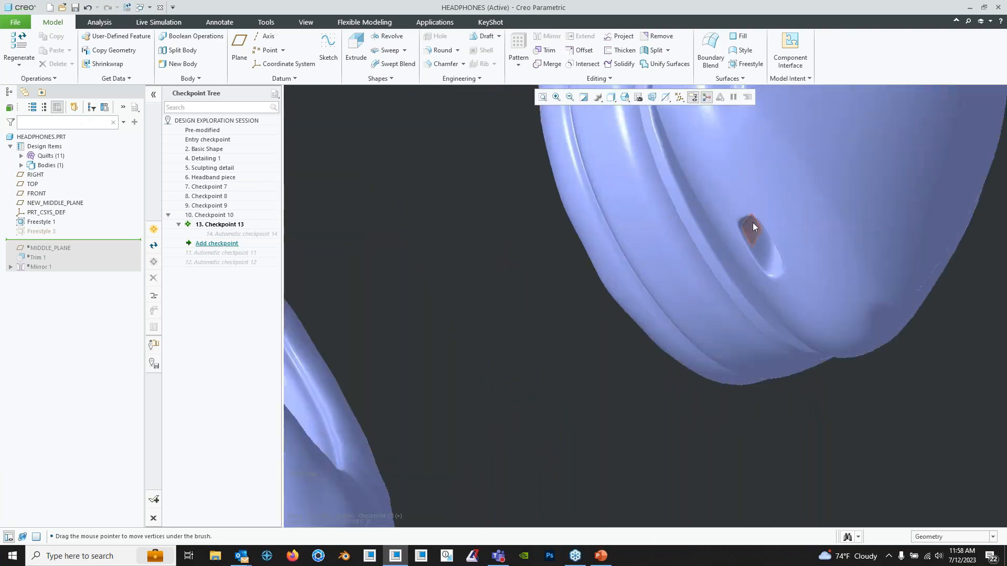
mouse_move(753, 230)
middle_mouse_down()
mouse_move(745, 262)
mouse_move(674, 341)
mouse_move(693, 295)
mouse_move(737, 294)
mouse_move(743, 337)
mouse_move(631, 358)
middle_mouse_up()
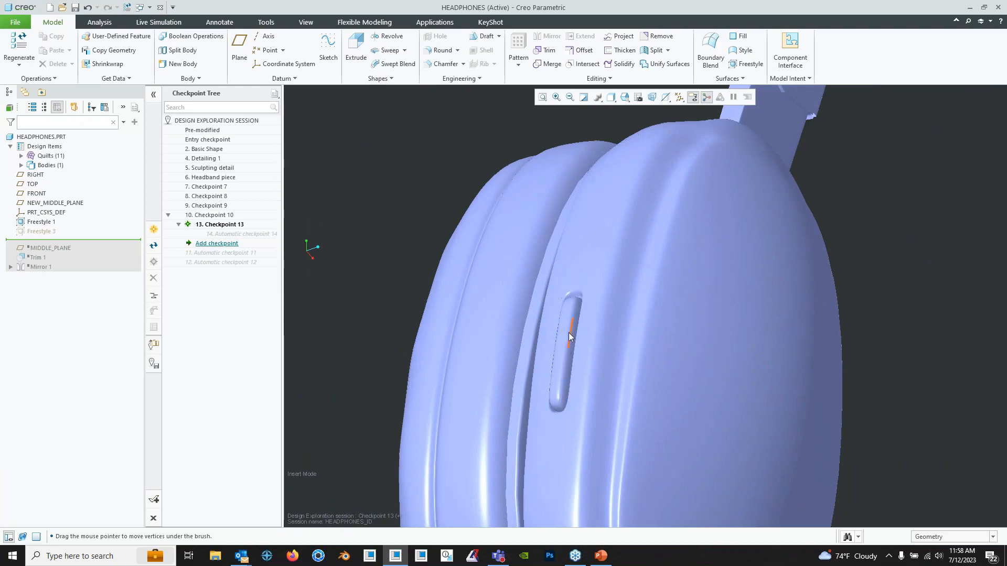
scroll(570, 297, "down", 2)
scroll(570, 297, "up", 6)
middle_click_drag(570, 297, 619, 273)
scroll(619, 273, "down", 2)
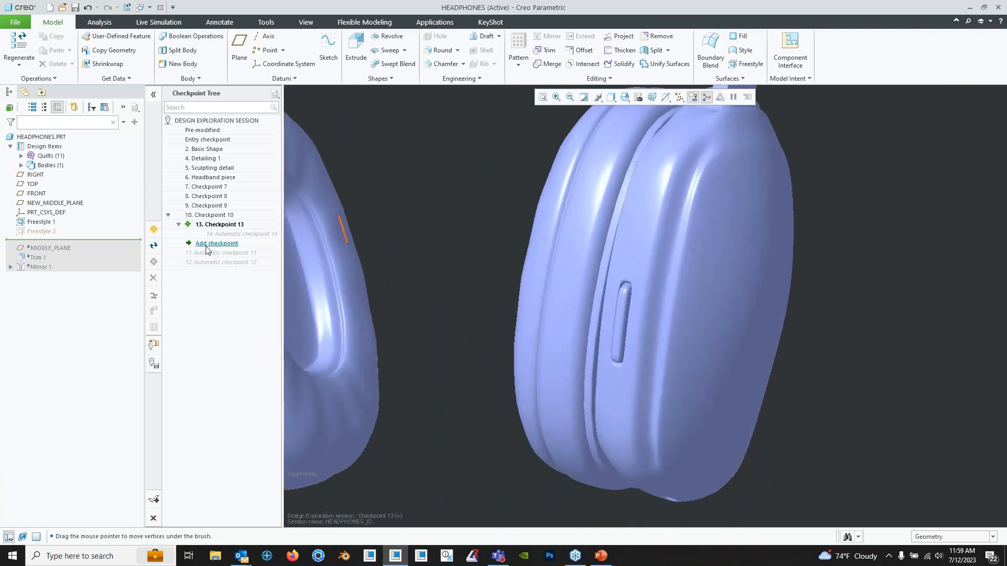
- Reopen the Freestyle 1 feature for editing and restrict selection to faces
left_click(56, 223)
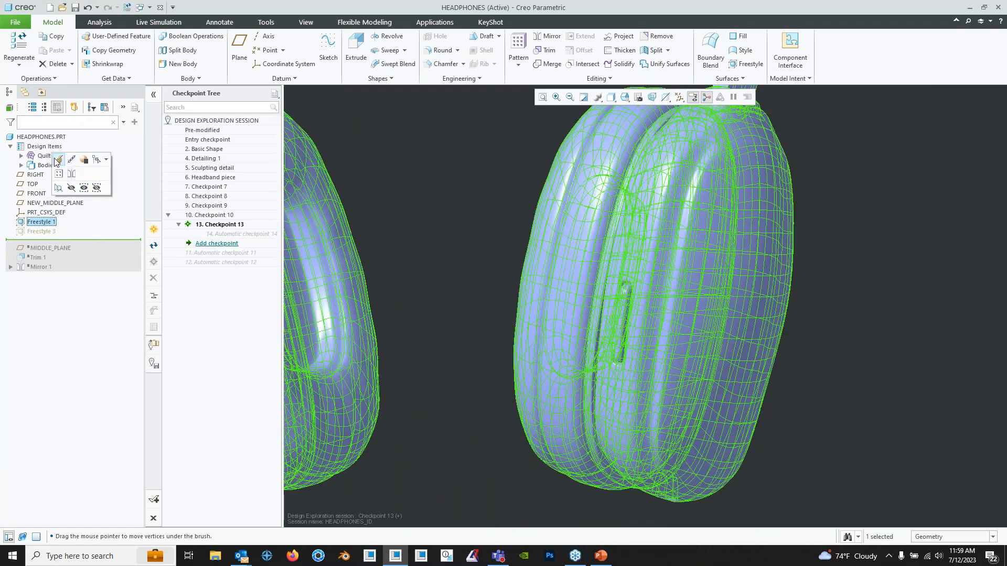
left_click(58, 159)
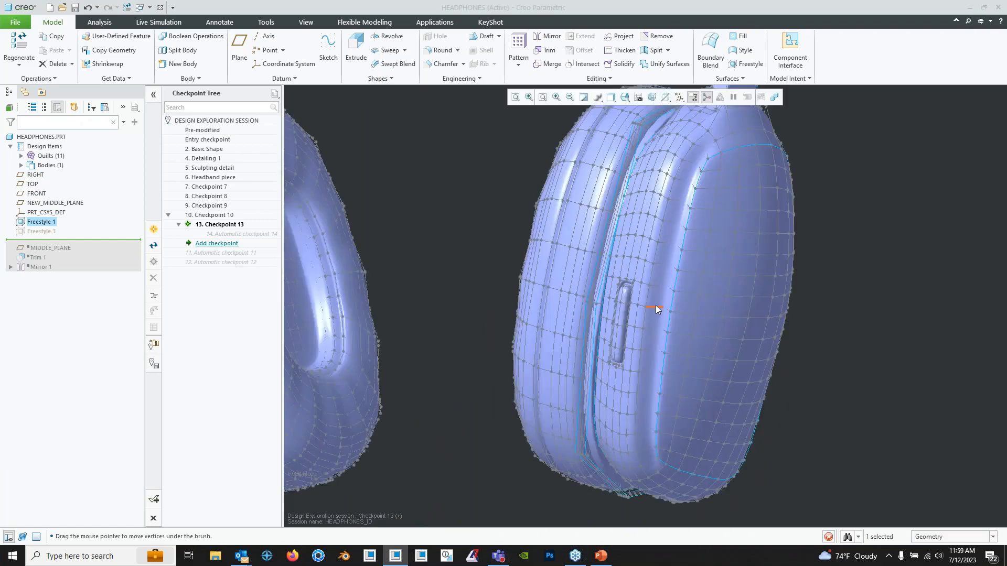
scroll(653, 295, "down", 5)
scroll(580, 245, "up", 3)
middle_click_drag(570, 285, 728, 316, "shift")
scroll(729, 315, "down", 2)
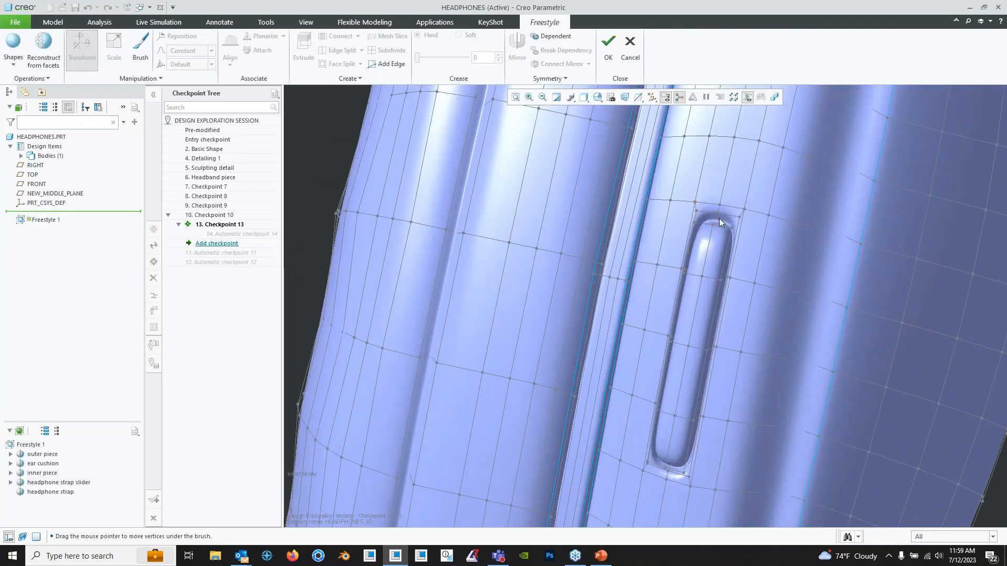
mouse_move(719, 215)
middle_mouse_down("shift")
mouse_move(661, 382)
mouse_move(609, 446)
middle_mouse_up("shift")
middle_click_drag(665, 124, 649, 252, "shift")
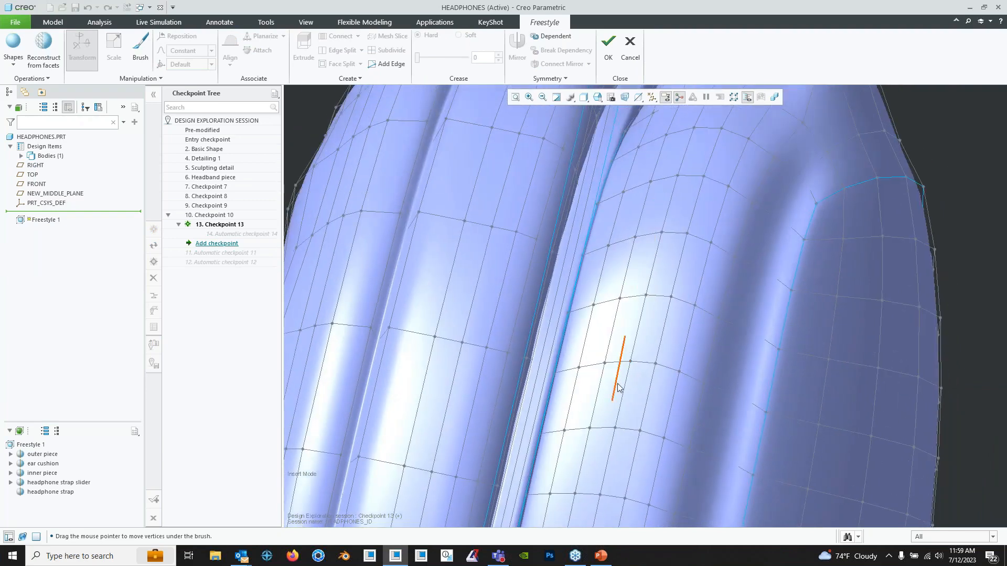
left_click(991, 537)
left_click(965, 513)
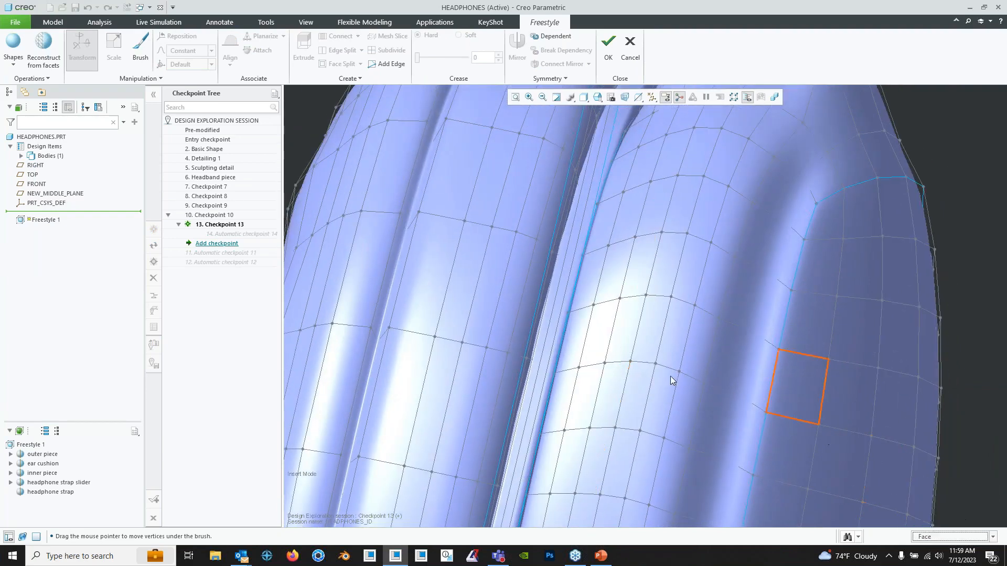
- Split a block of six adjacent faces, two wide and three long, on the outer piece above the existing slot by 25%
left_click(631, 381)
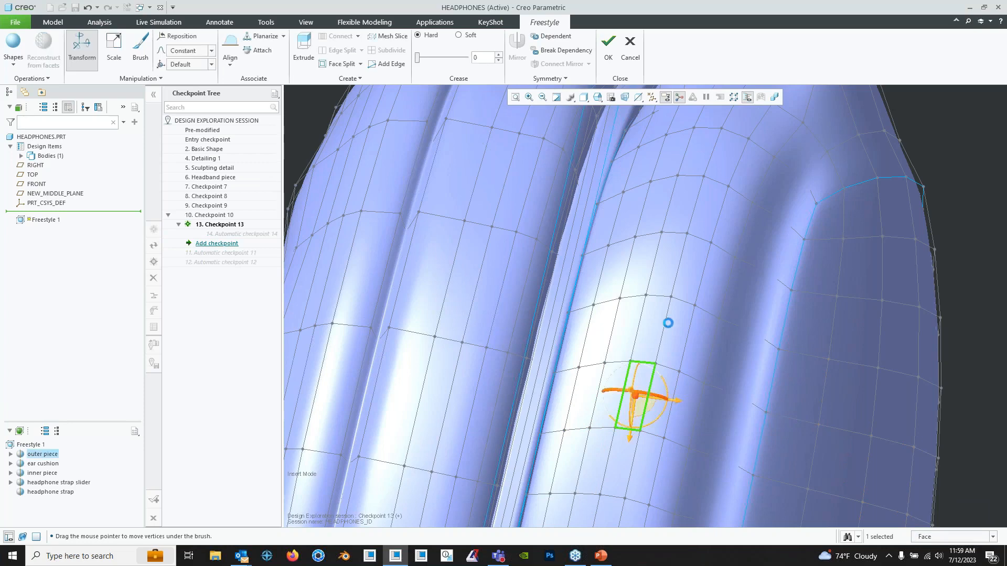
left_click(609, 375, "ctrl")
left_click(635, 307, "ctrl")
left_click(661, 304, "ctrl")
left_click(664, 264, "ctrl")
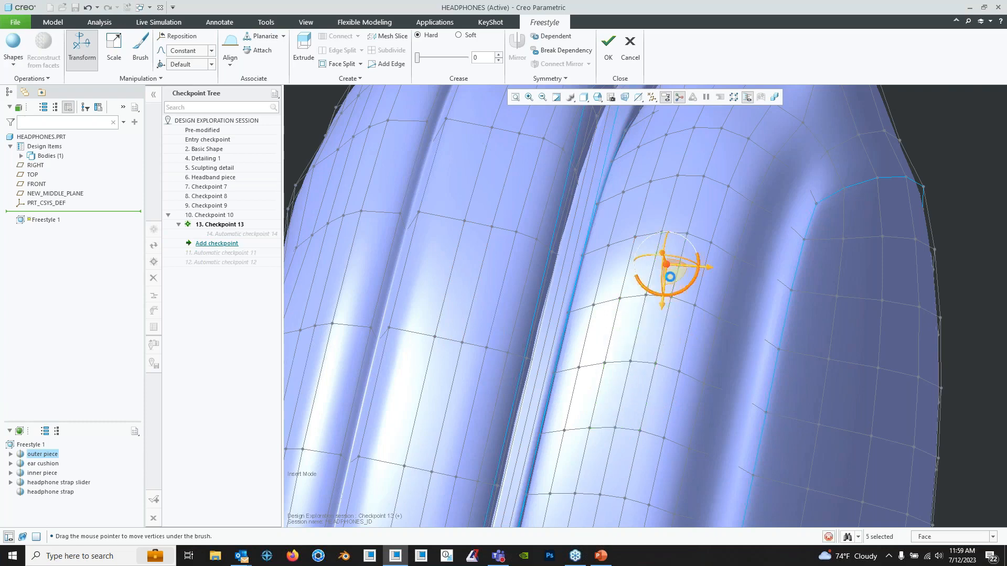
left_click(634, 293, "ctrl")
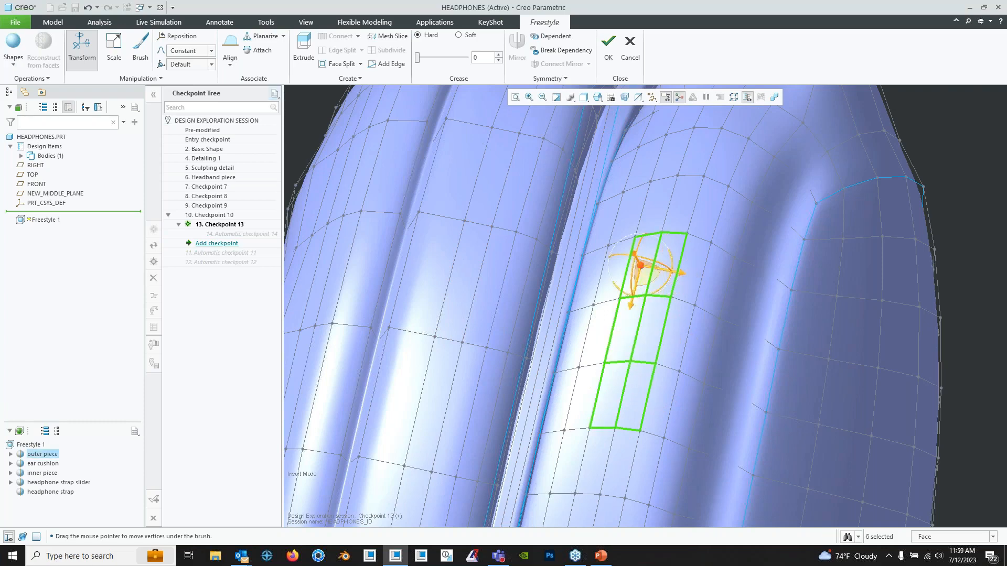
left_click(360, 64)
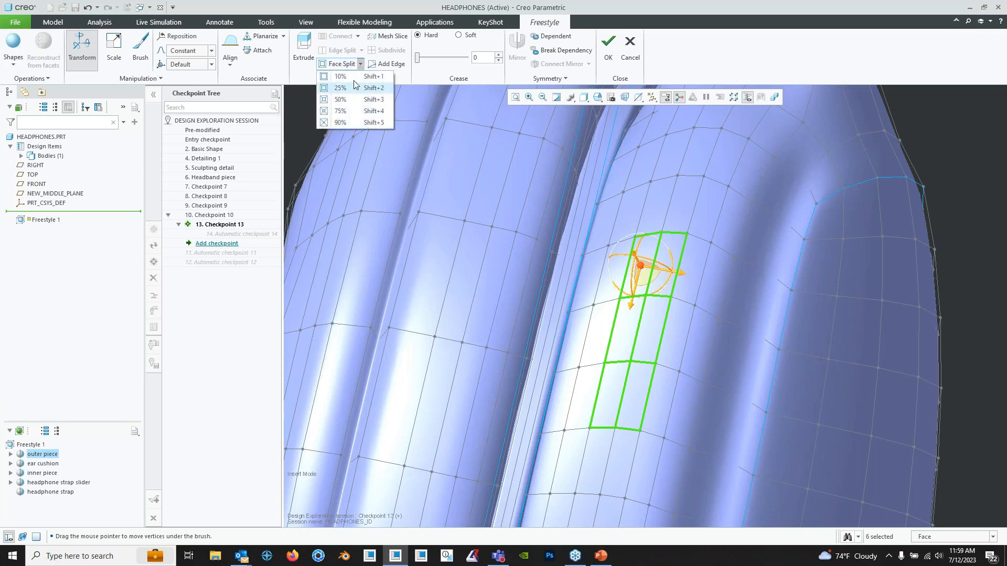
left_click(356, 88)
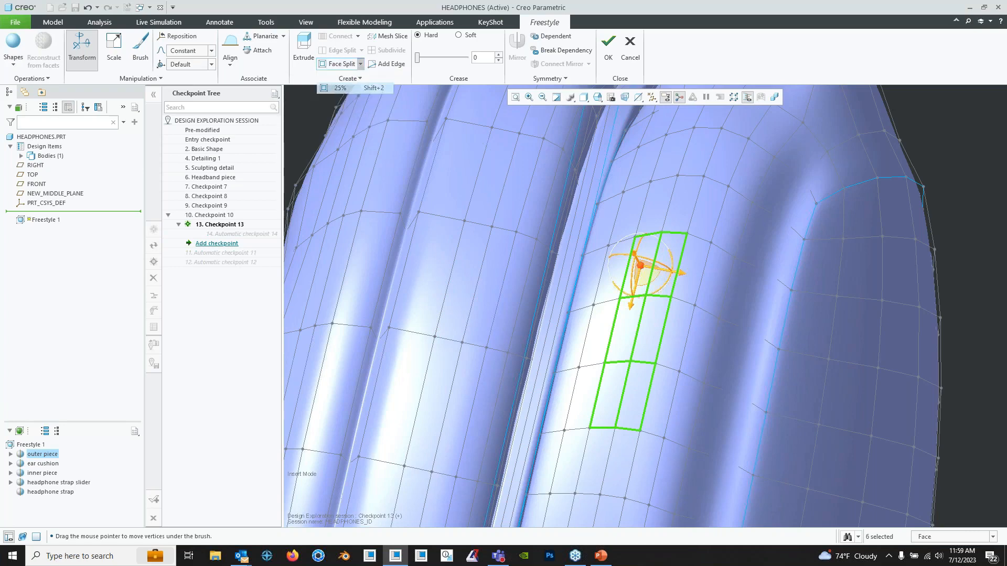
scroll(661, 276, "down", 2)
scroll(662, 278, "up", 2)
middle_click_drag(662, 290, 569, 236)
- Relocate the dragger to the central edge of the split faces and push all six faces inward to form a recess
right_click(565, 234)
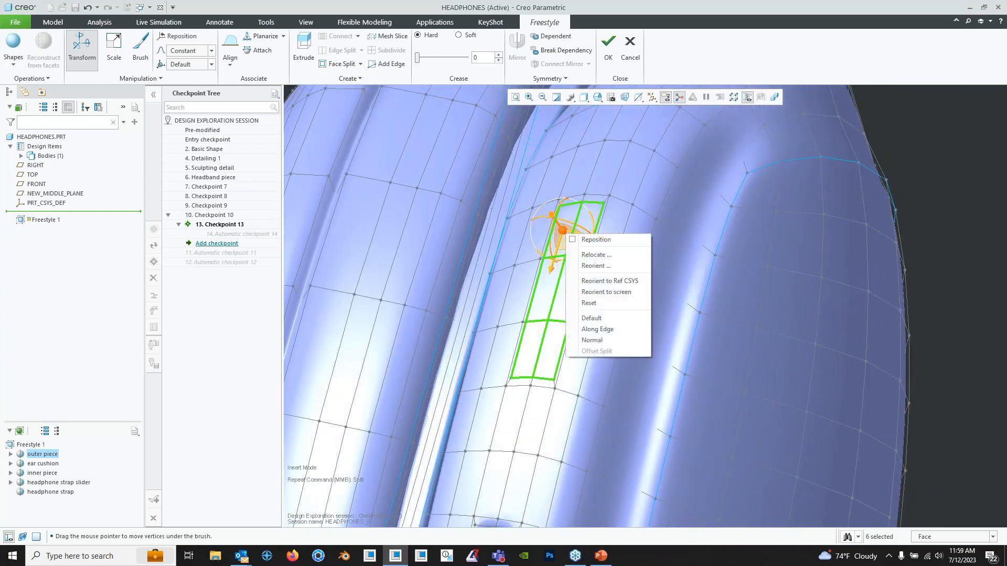
left_click(596, 255)
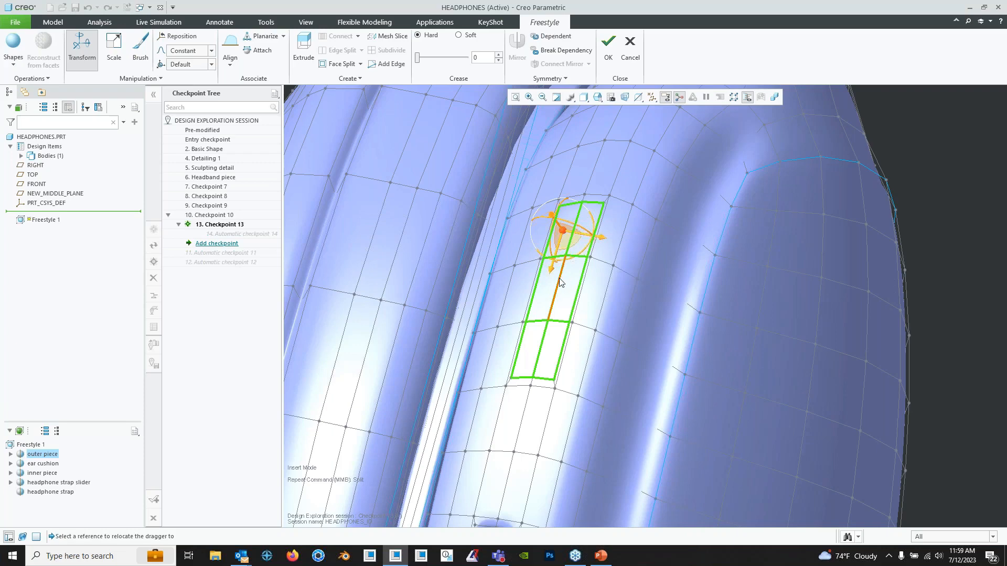
left_click(560, 283)
scroll(514, 308, "down", 2)
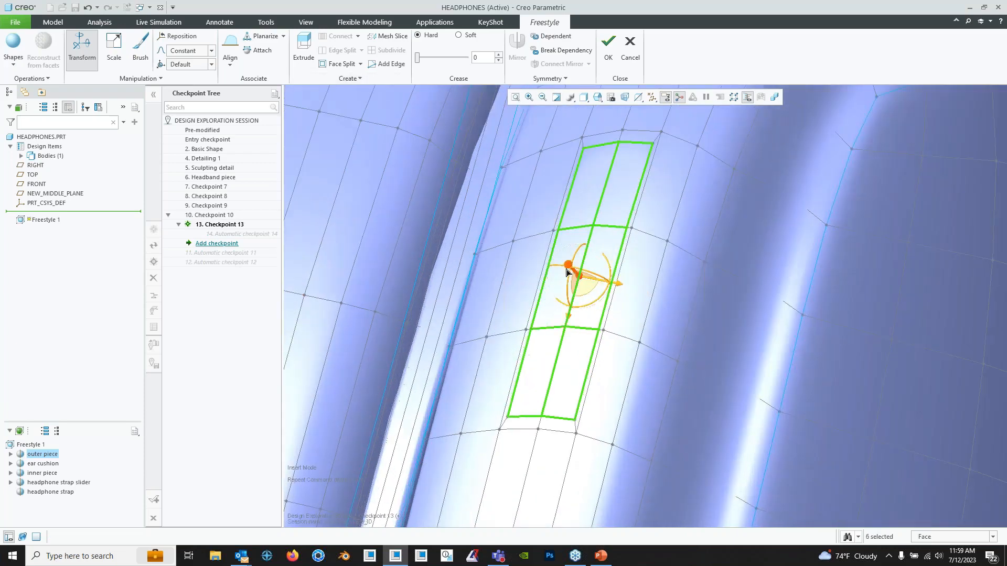
left_click_drag(568, 271, 589, 288)
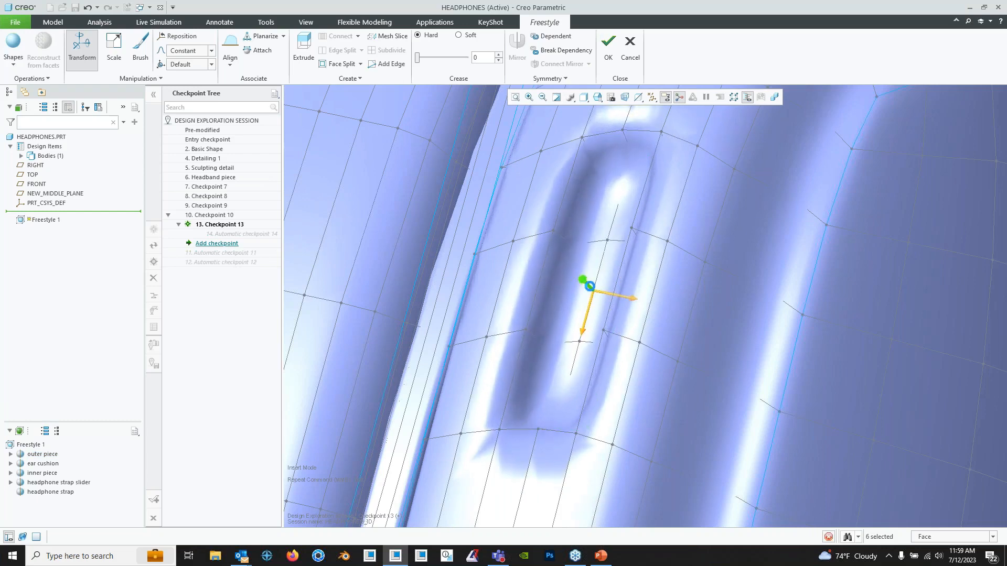
middle_click_drag(589, 288, 593, 289)
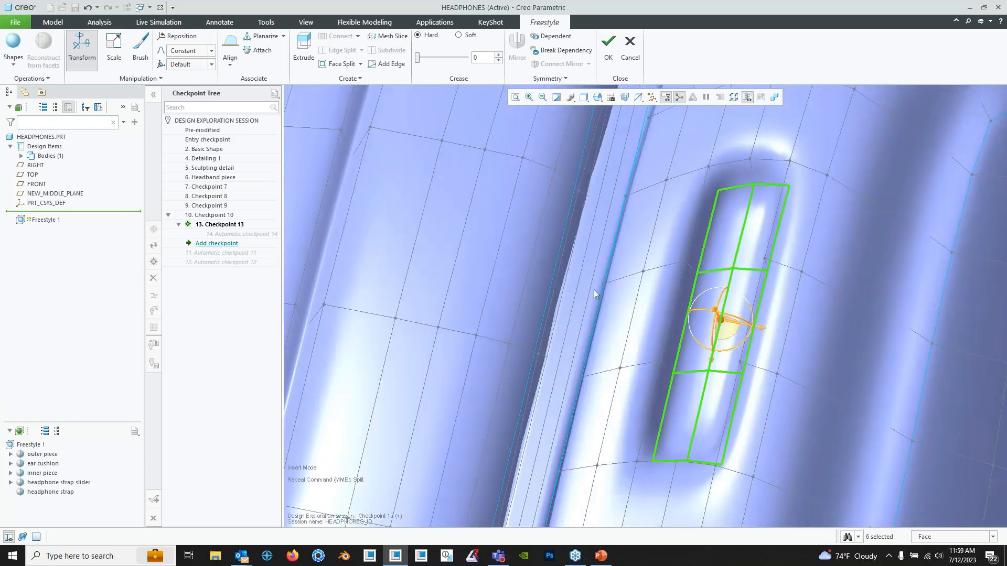
- Extrude the recessed faces, pull them slightly outward into a raised button shape, and clear the selection
left_click(309, 61)
scroll(699, 235, "down", 2)
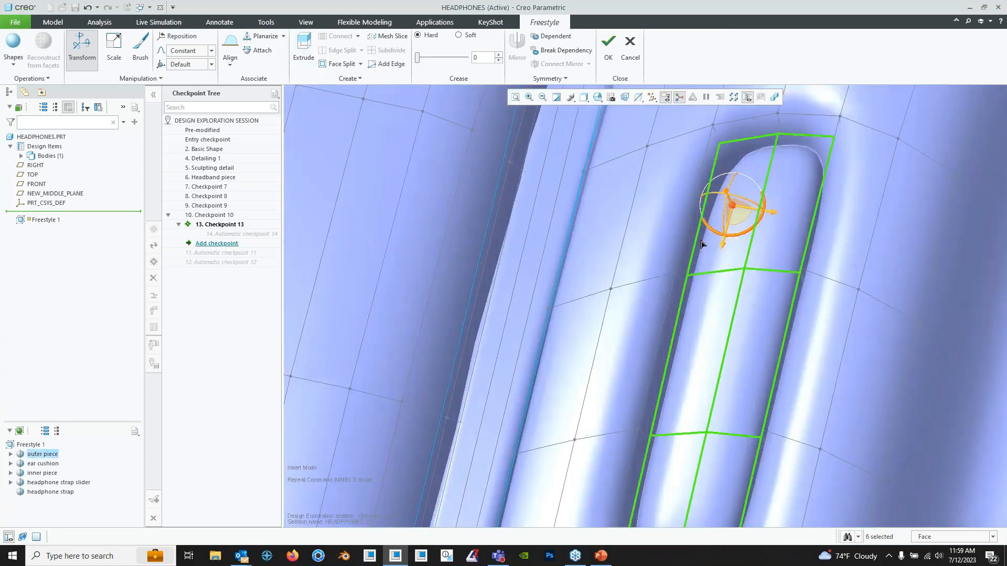
scroll(695, 239, "up", 5)
middle_click_drag(714, 258, 624, 262)
scroll(624, 262, "down", 2)
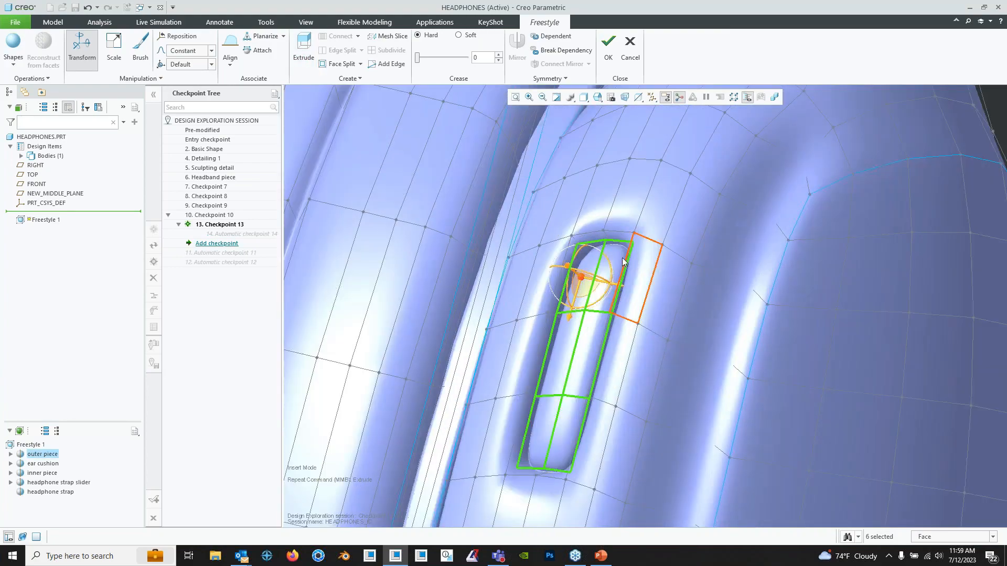
left_click(563, 263)
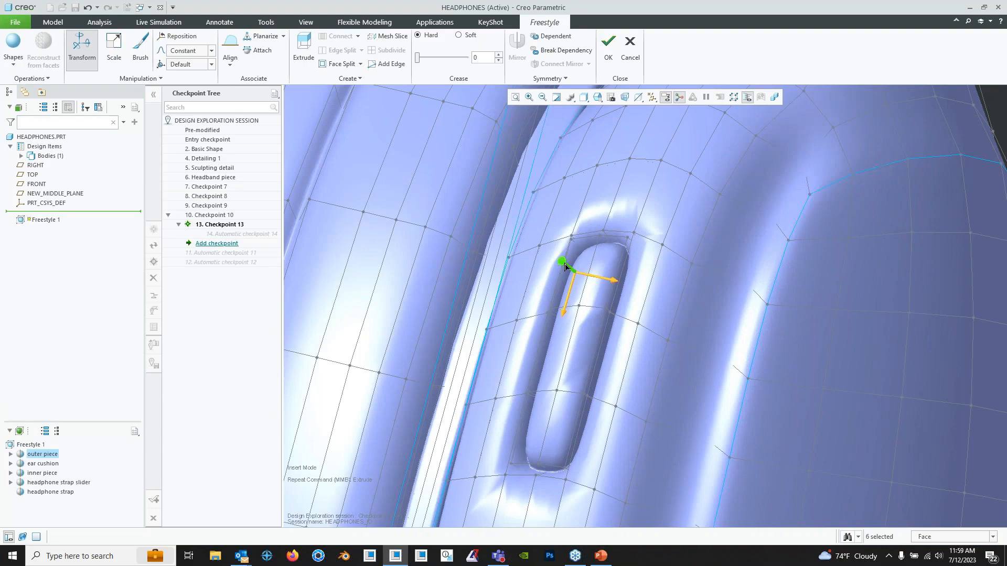
scroll(624, 276, "up", 4)
left_click(807, 252)
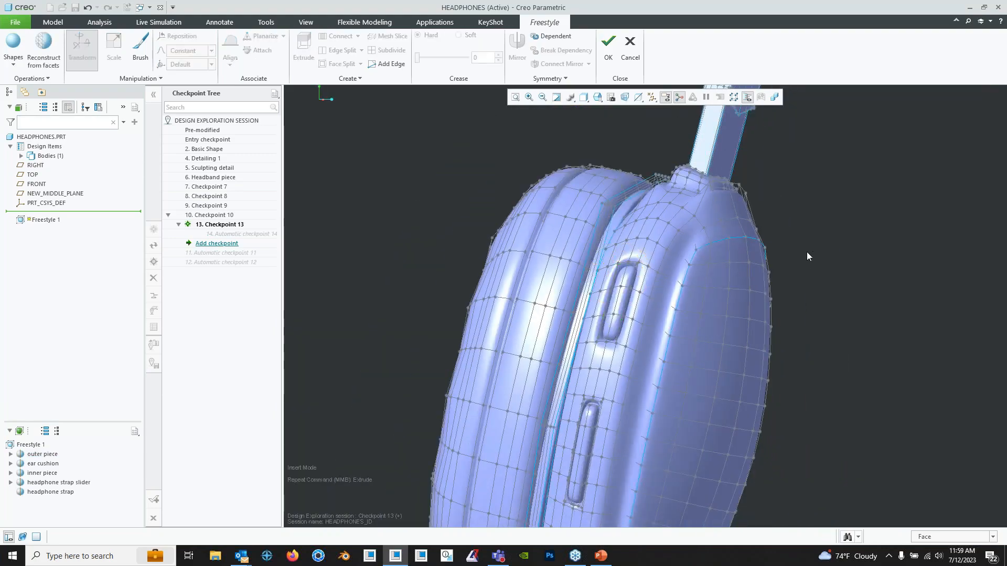
- Undo the last outward pull on the new button faces and compare their shape with the existing slot below
middle_click_drag(807, 252, 605, 264)
scroll(605, 263, "down", 3)
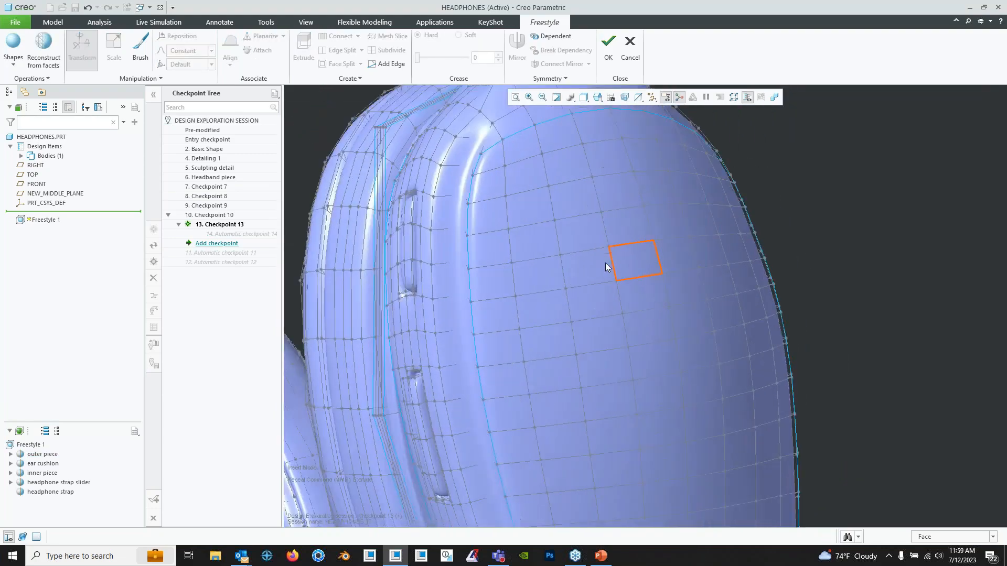
middle_click_drag(470, 264, 515, 263)
key("ctrl+z")
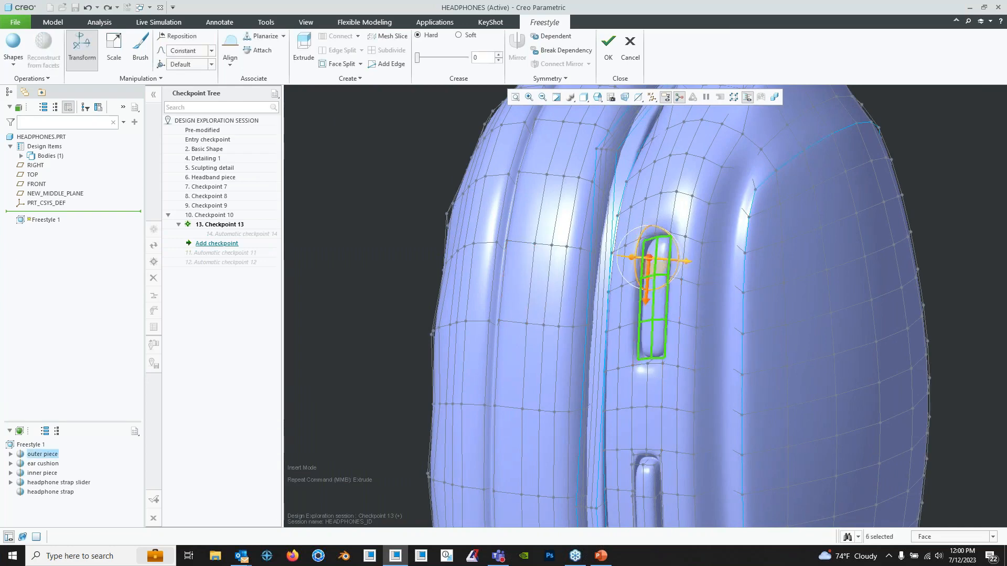
scroll(653, 293, "down", 5)
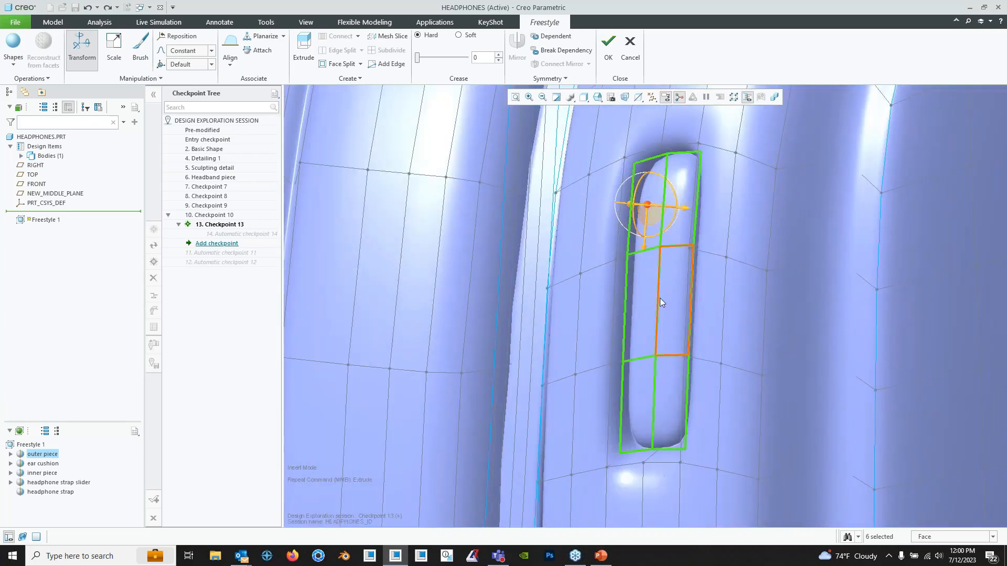
scroll(687, 288, "up", 5)
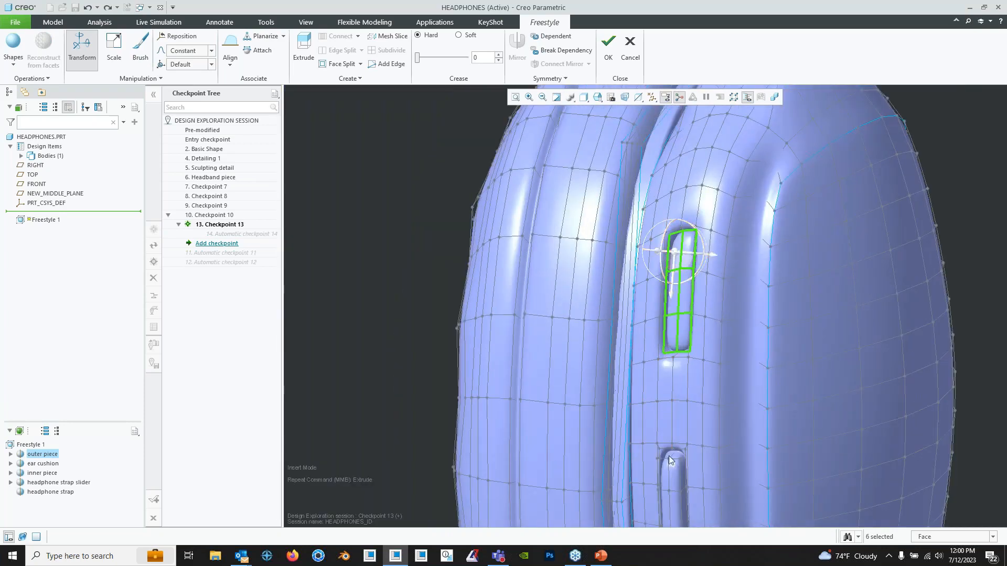
middle_click_drag(668, 455, 607, 246, "shift")
scroll(608, 252, "down", 3)
scroll(632, 288, "up", 1)
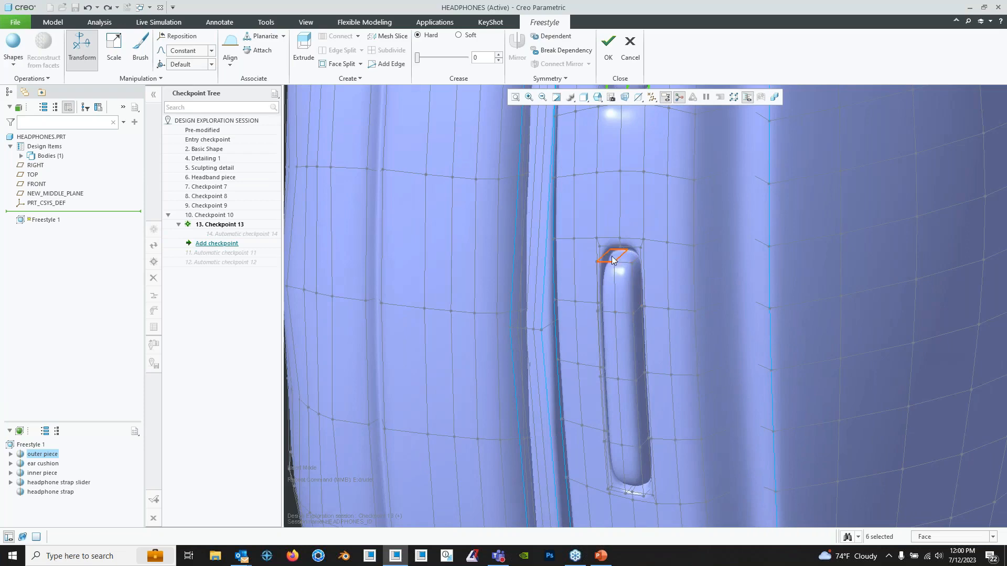
scroll(667, 350, "up", 4)
- Undo the extrusion, inward push and face split above the existing slot, then clear the face selection
scroll(650, 370, "down", 2)
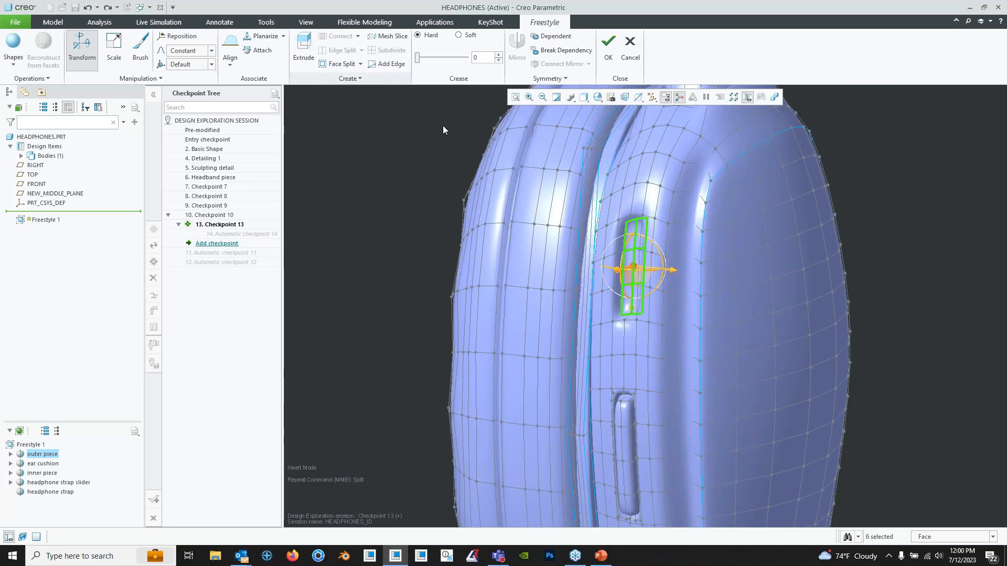
middle_click_drag(652, 254, 643, 316, "shift")
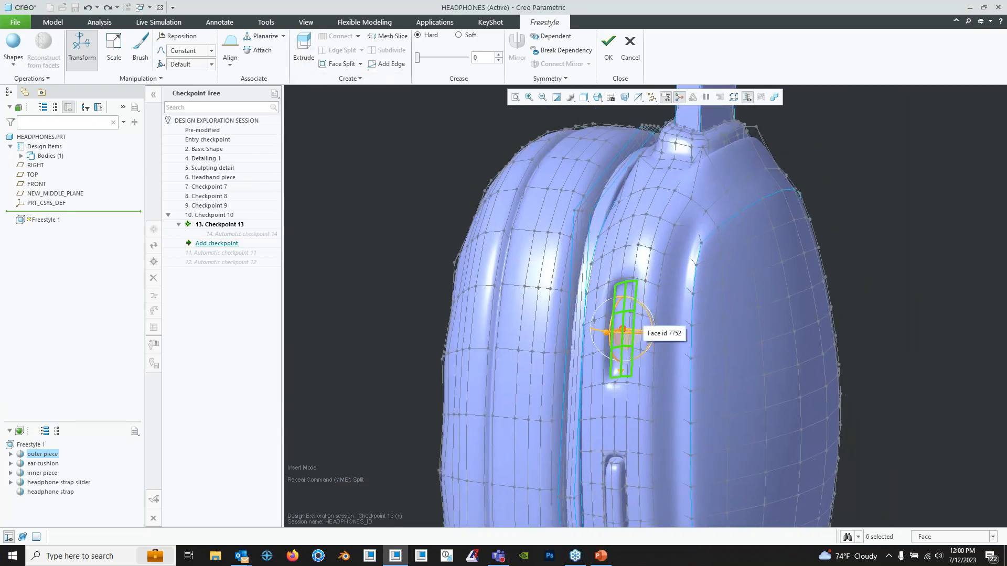
key("ctrl+z")
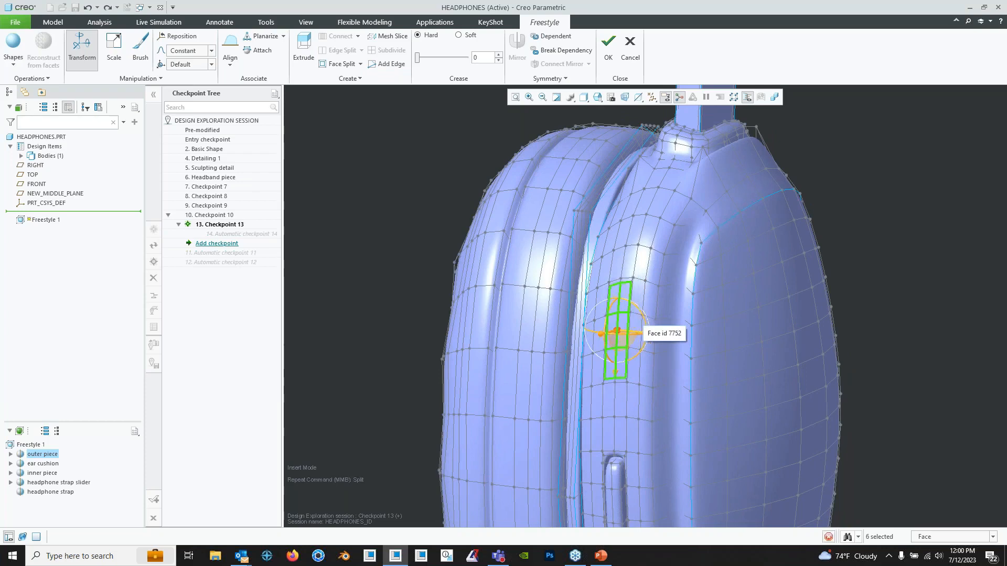
middle_click_drag(635, 326, 675, 313)
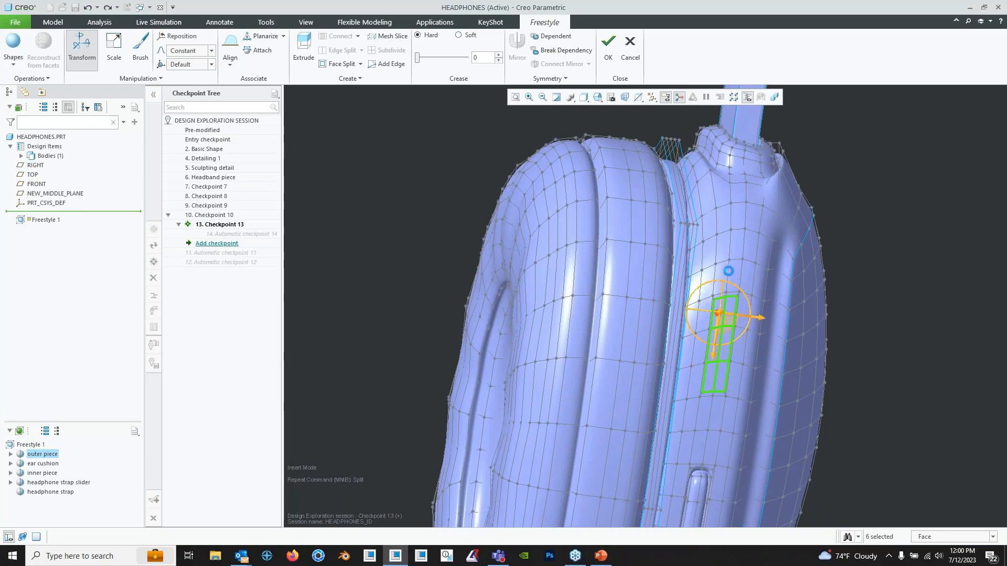
left_click(854, 200)
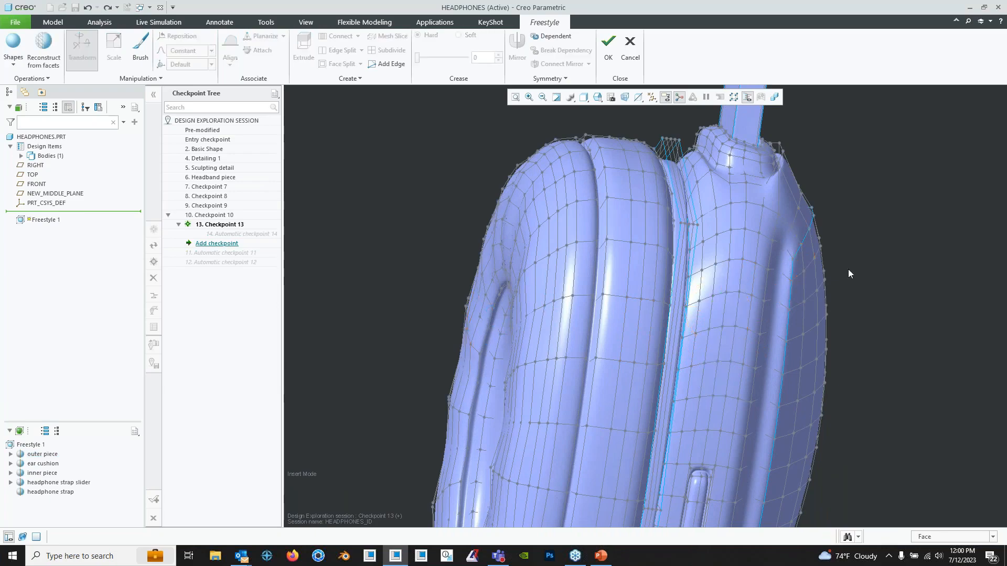
- Examine the headband, its strap slider connections and the ear cups from several angles
middle_click_drag(848, 269, 606, 272)
scroll(606, 271, "up", 3)
mouse_move(659, 251)
middle_mouse_down()
mouse_move(732, 286)
mouse_move(601, 292)
mouse_move(619, 309)
mouse_move(611, 321)
mouse_move(549, 309)
mouse_move(526, 317)
mouse_move(443, 284)
mouse_move(622, 317)
mouse_move(603, 375)
mouse_move(585, 348)
mouse_move(583, 363)
mouse_move(539, 394)
middle_mouse_up()
middle_click_drag(566, 249, 540, 292, "shift")
middle_click_drag(540, 291, 549, 247)
scroll(550, 247, "down", 4)
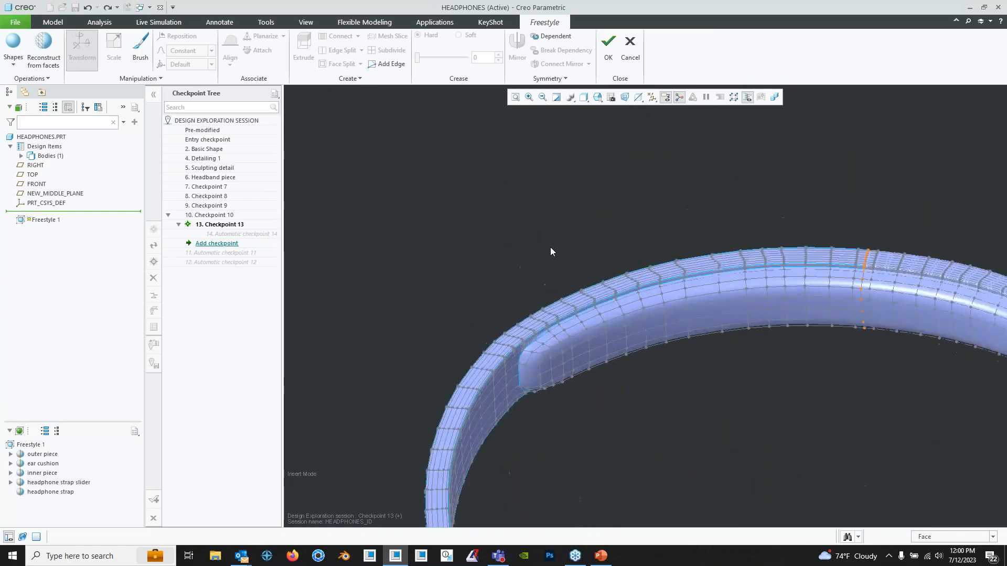
middle_click_drag(549, 470, 548, 268, "shift")
scroll(524, 339, "up", 4)
mouse_move(524, 338)
middle_mouse_down()
mouse_move(515, 395)
mouse_move(541, 361)
mouse_move(505, 361)
mouse_move(535, 345)
mouse_move(511, 345)
middle_mouse_up()
scroll(516, 386, "down", 4)
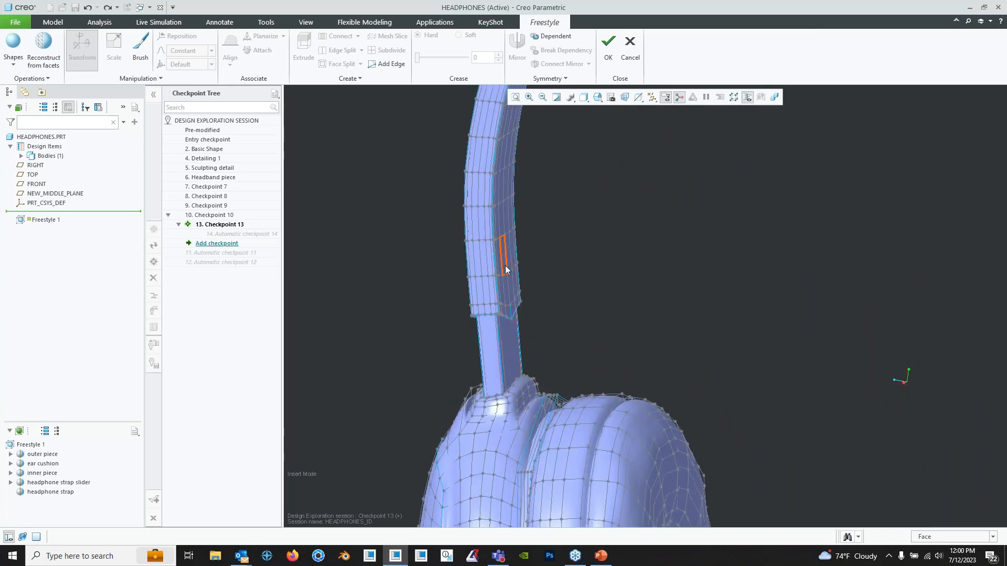
middle_click_drag(499, 237, 498, 388, "shift")
middle_click_drag(498, 388, 489, 321)
scroll(491, 325, "up", 5)
middle_click_drag(528, 348, 545, 326)
- Add a closed box primitive and move it sideways until it sits clear of the ear cup
left_click(13, 47)
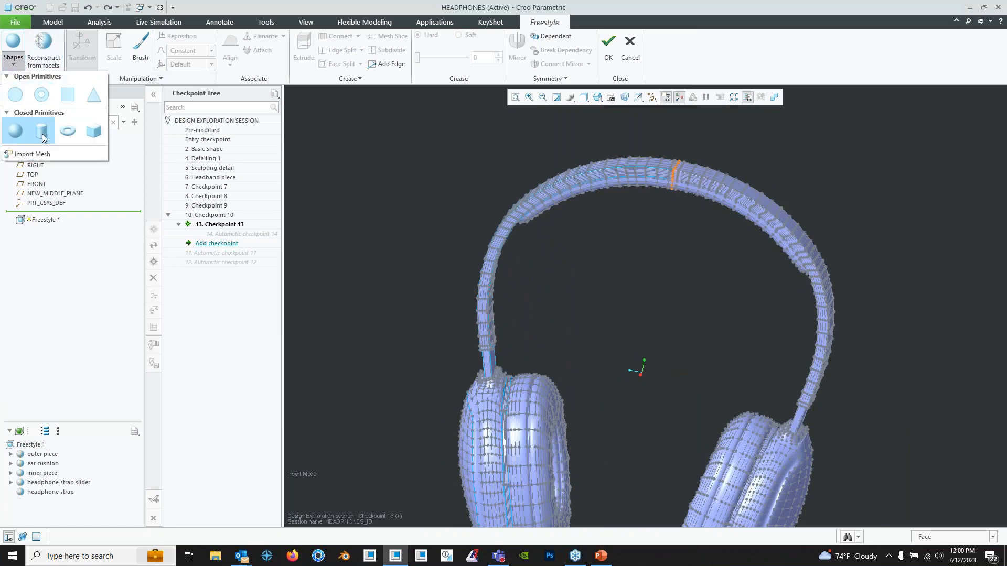
left_click(93, 131)
middle_click_drag(575, 383, 604, 282, "shift")
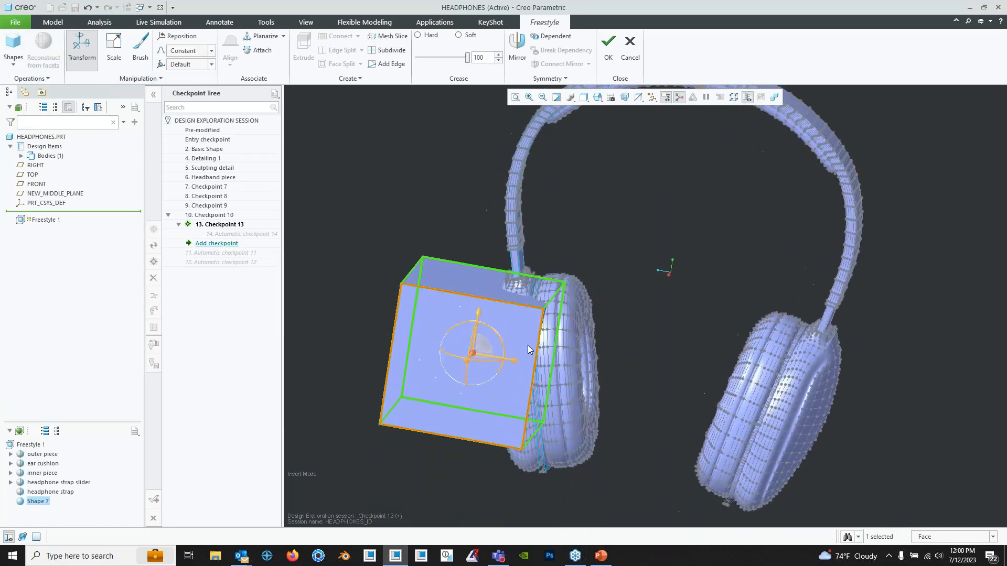
middle_click_drag(530, 350, 535, 339)
left_click_drag(493, 336, 423, 352)
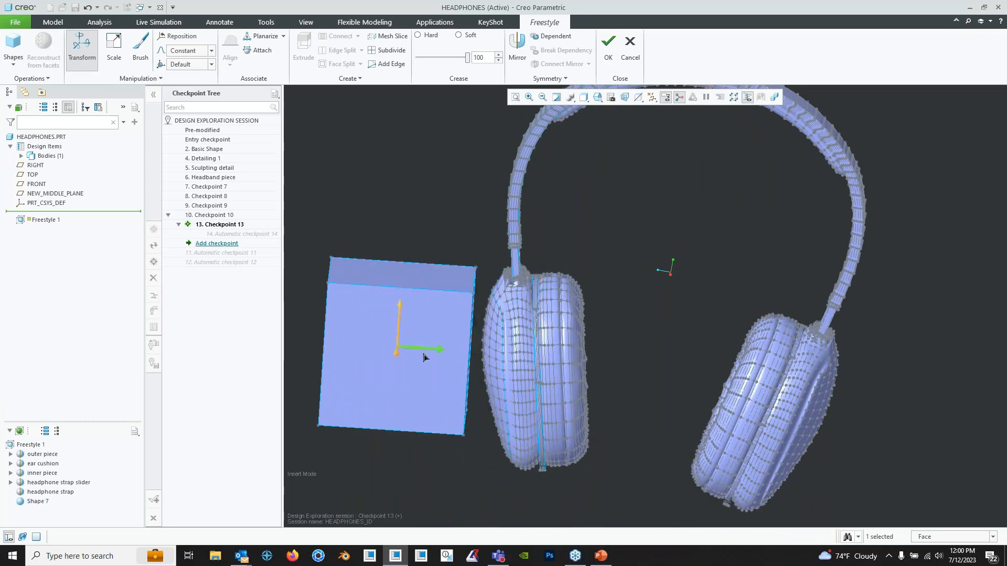
- Extrude the top face of the box upward
middle_click_drag(516, 269, 458, 294)
left_click(457, 298)
middle_click_drag(501, 243, 355, 105, "ctrl")
left_click(311, 50)
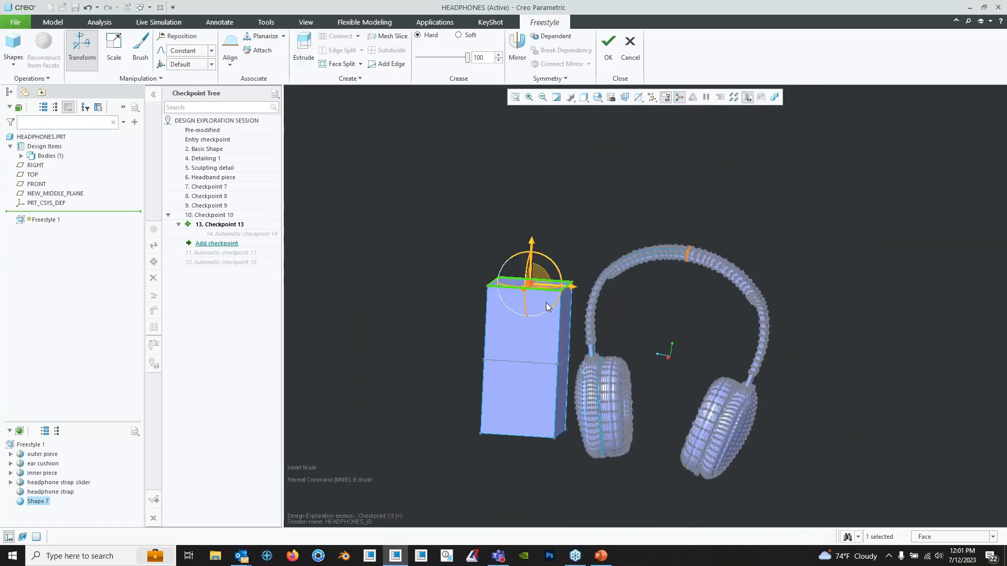
- Rotate the box's top face to tilt toward the headphones and extrude it into another segment
left_click_drag(535, 247, 601, 292)
middle_click_drag(603, 315, 632, 327)
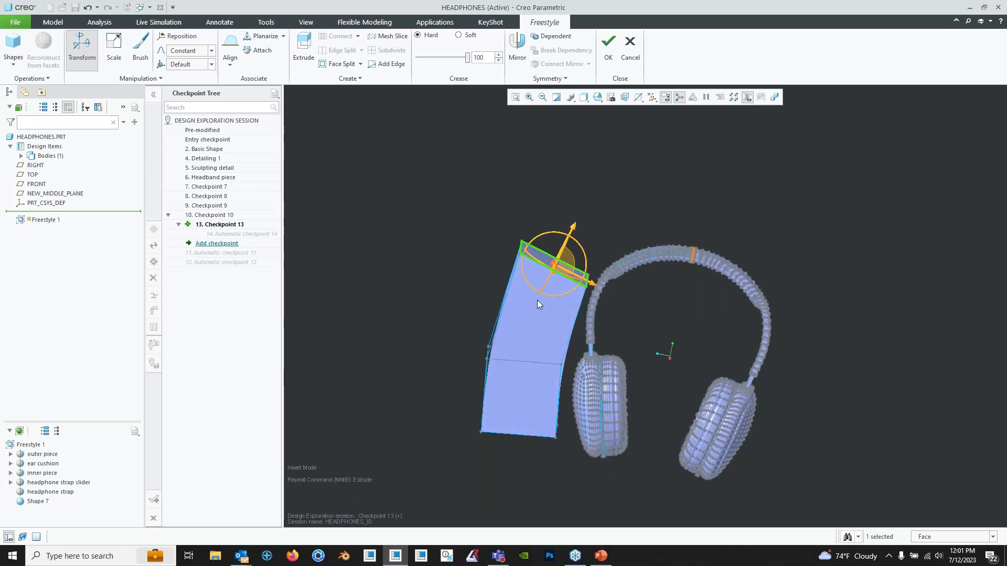
left_click(303, 46)
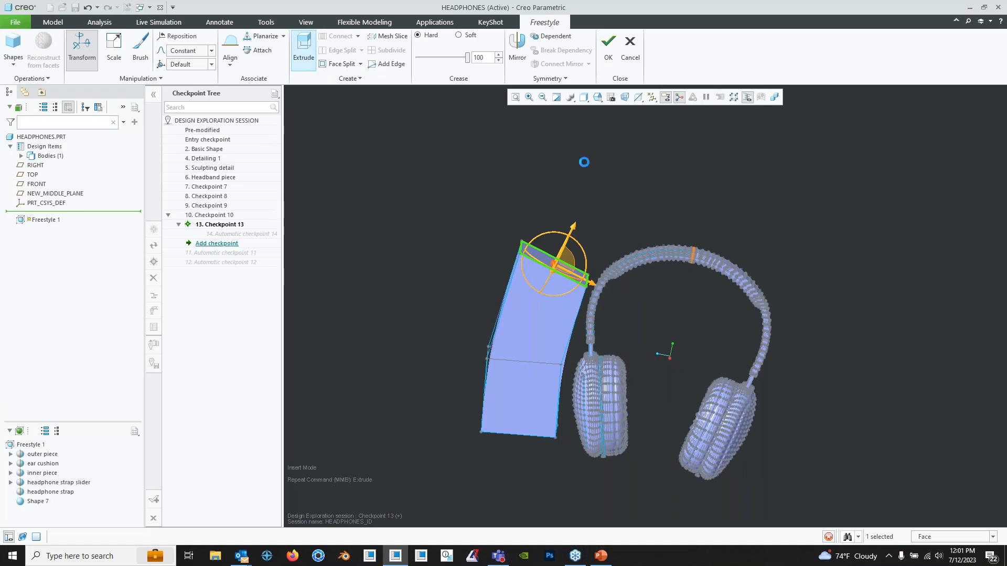
left_click_drag(610, 163, 639, 137)
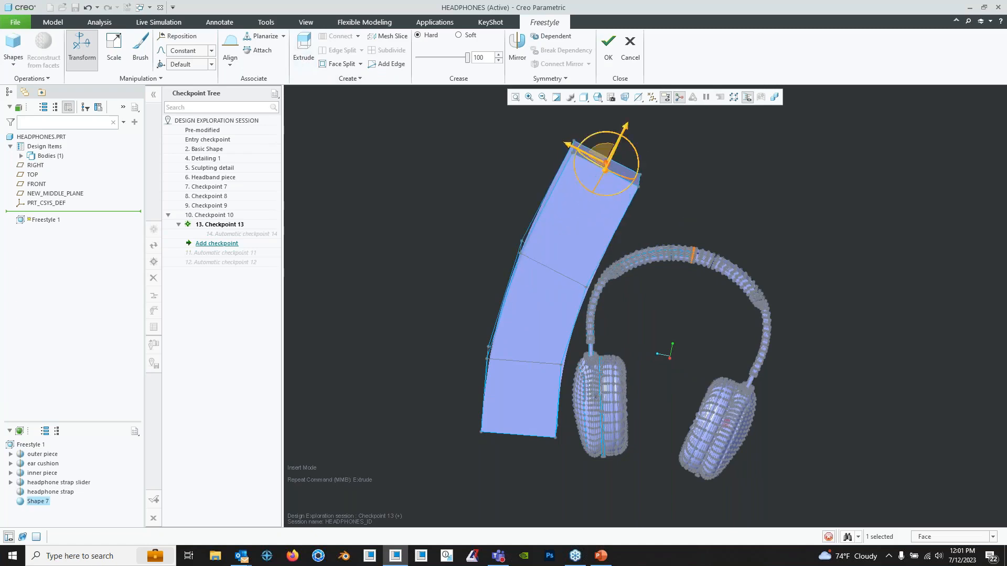
- Rotate the new end face further toward the headband to bend the extruded shape
middle_click_drag(646, 120, 610, 218, "shift")
left_click_drag(599, 247, 611, 258)
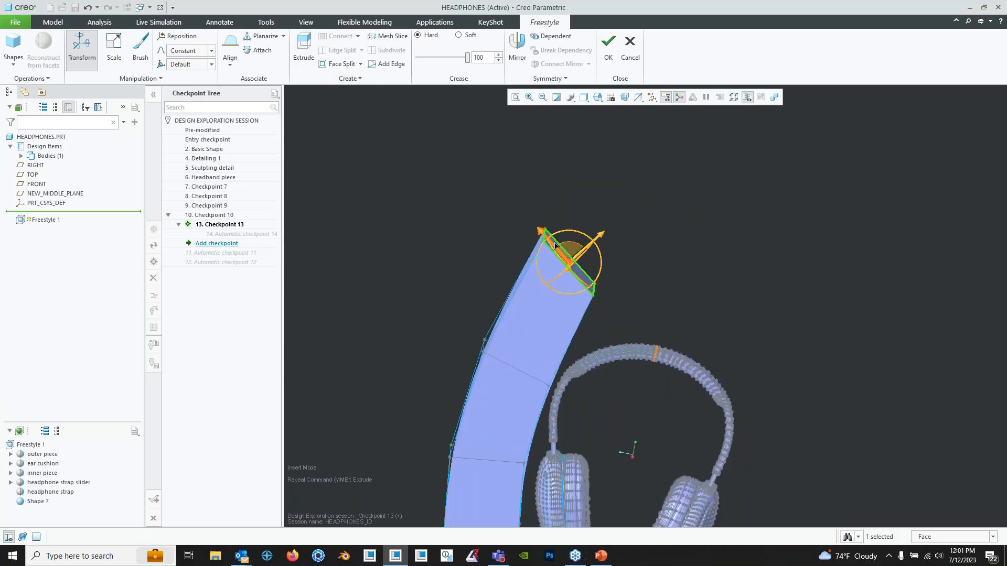
left_click_drag(540, 236, 566, 264)
middle_click_drag(597, 370, 596, 293, "shift")
mouse_move(596, 293)
middle_mouse_down()
mouse_move(583, 294)
mouse_move(597, 268)
middle_mouse_up()
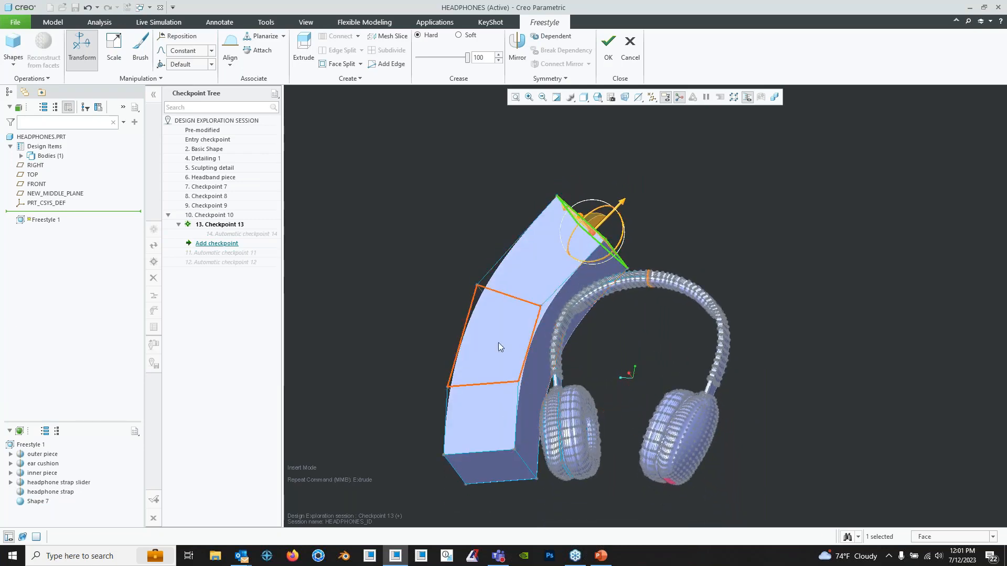
- Inspect the curved shape beside the headphones and rotate its end face slightly more along the arch
mouse_move(499, 346)
middle_mouse_down()
mouse_move(507, 359)
mouse_move(523, 335)
middle_mouse_up()
scroll(514, 361, "down", 2)
scroll(516, 364, "up", 2)
scroll(518, 344, "down", 2)
scroll(533, 303, "up", 2)
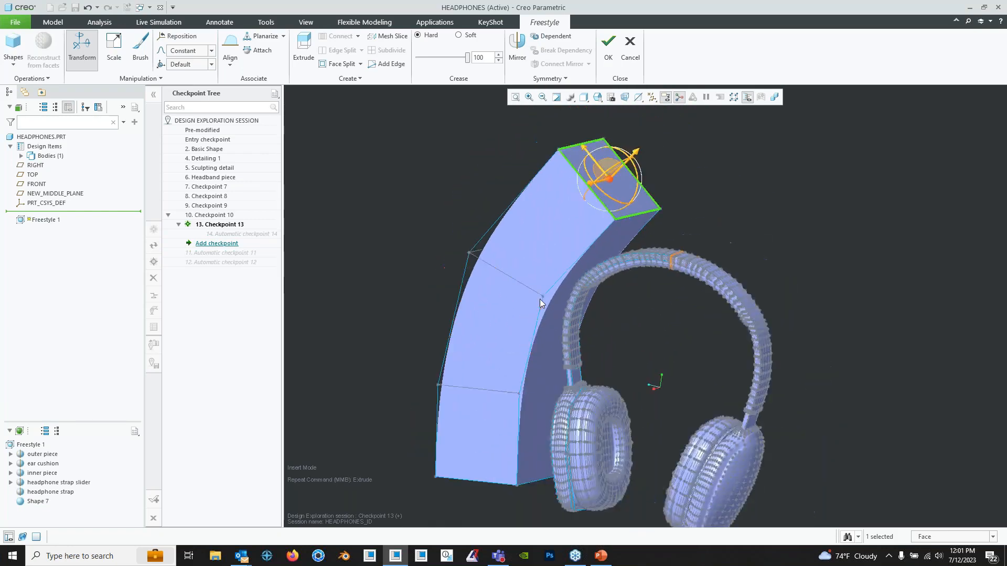
middle_click_drag(540, 299, 609, 242)
middle_click_drag(567, 283, 542, 305)
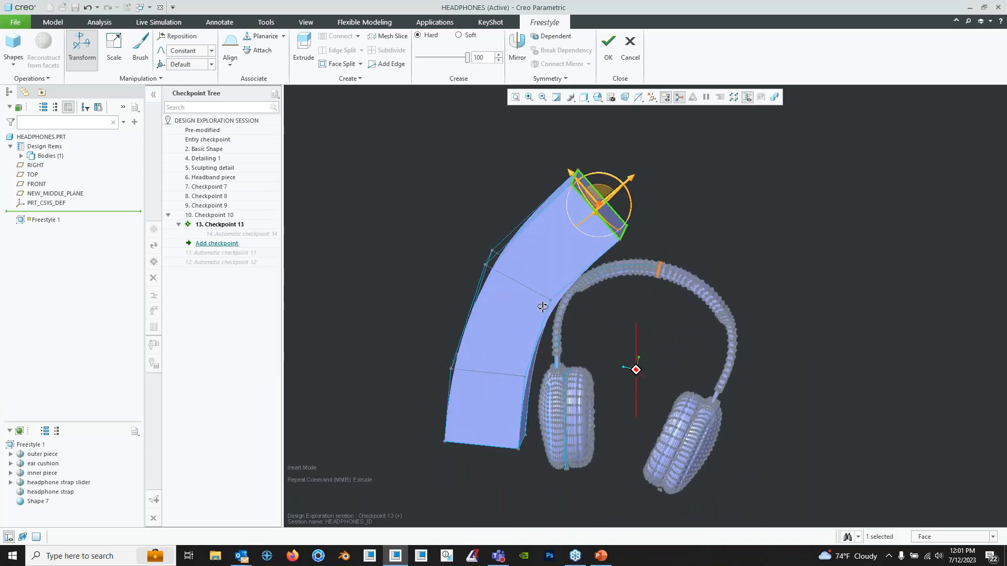
middle_click_drag(572, 235, 537, 275, "shift")
left_click_drag(576, 216, 554, 217)
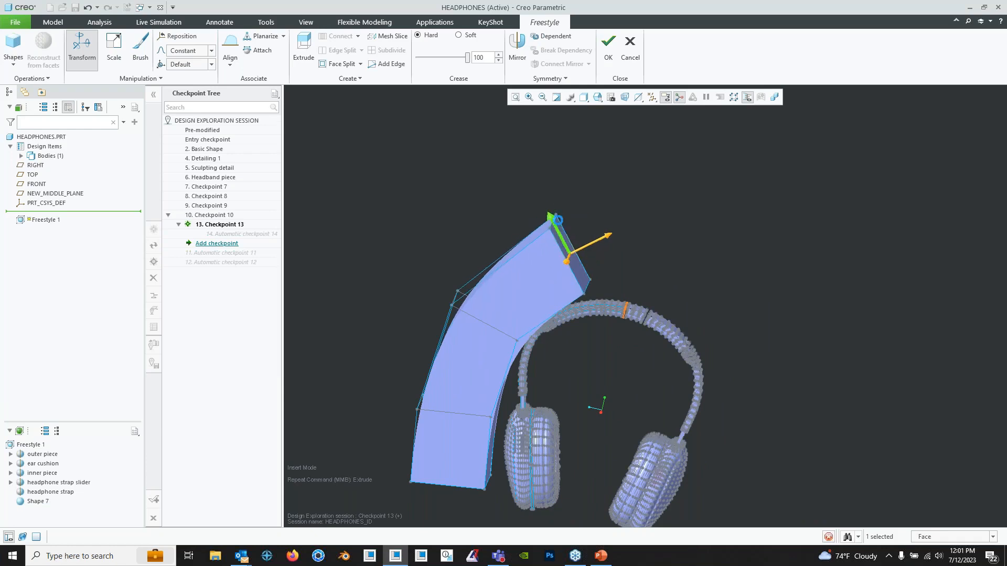
middle_click_drag(572, 220, 576, 204)
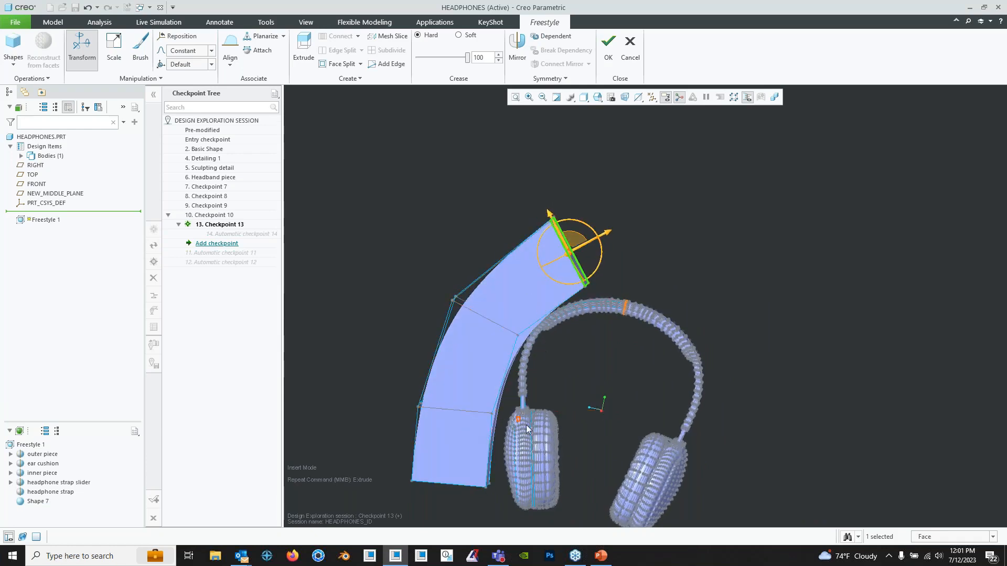
- Extrude the end face further over the headband and rotate it upright to continue the arch
left_click(303, 50)
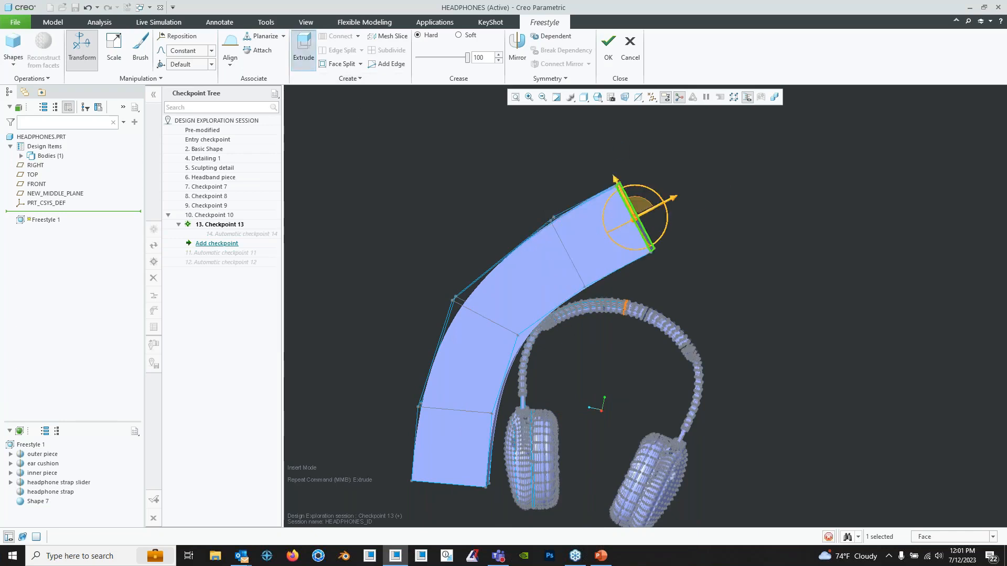
left_click_drag(685, 200, 721, 181)
left_click(657, 166)
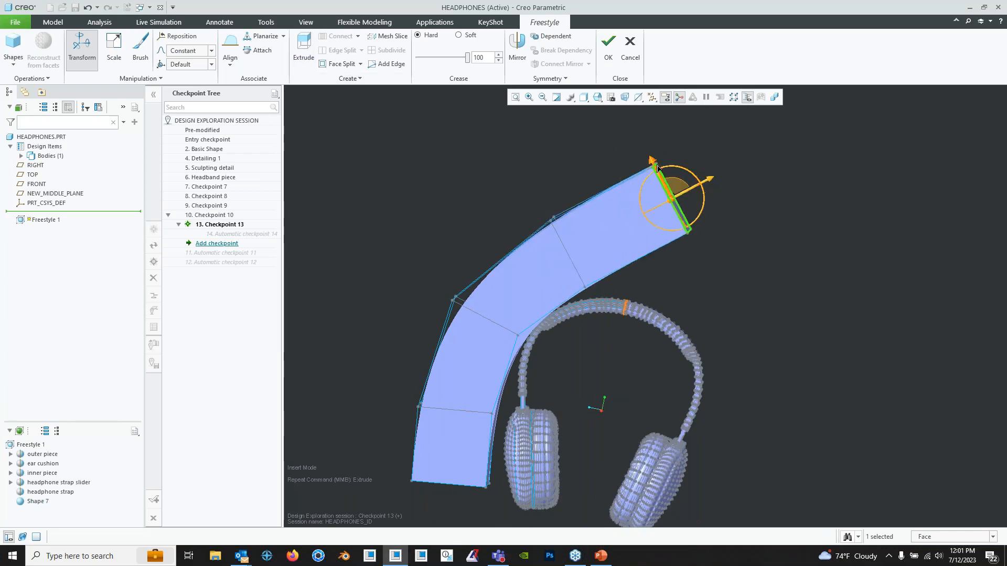
left_click_drag(660, 173, 710, 203)
left_click_drag(681, 174, 681, 195)
middle_click_drag(671, 247, 647, 268)
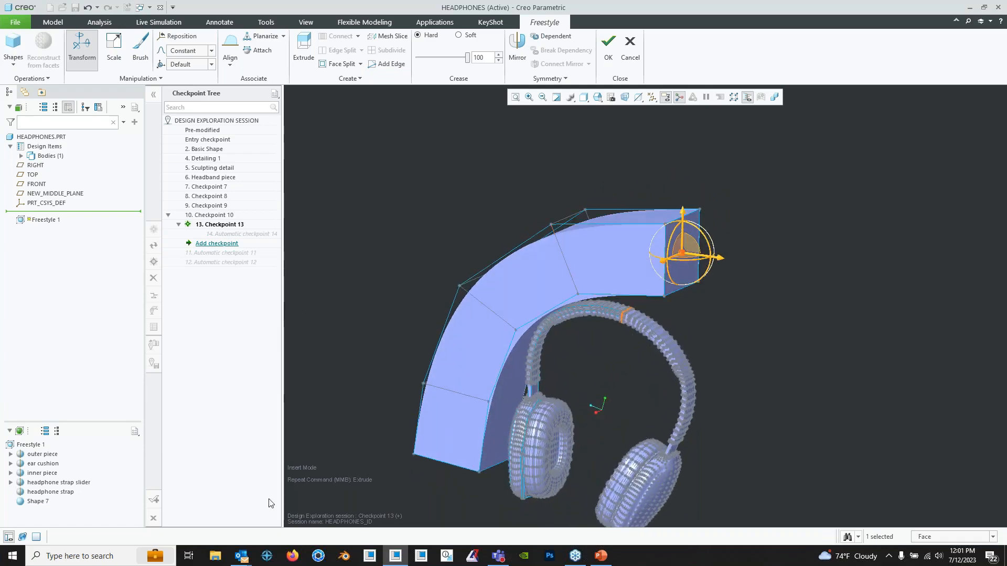
- Delete the curved box shape, Shape 7, from the Freestyle feature
right_click(41, 502)
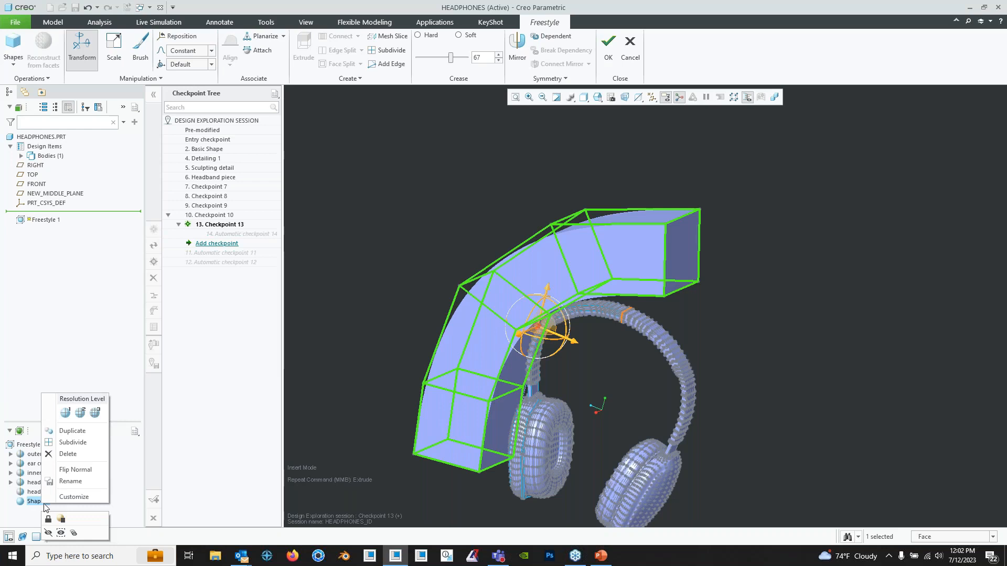
left_click(68, 454)
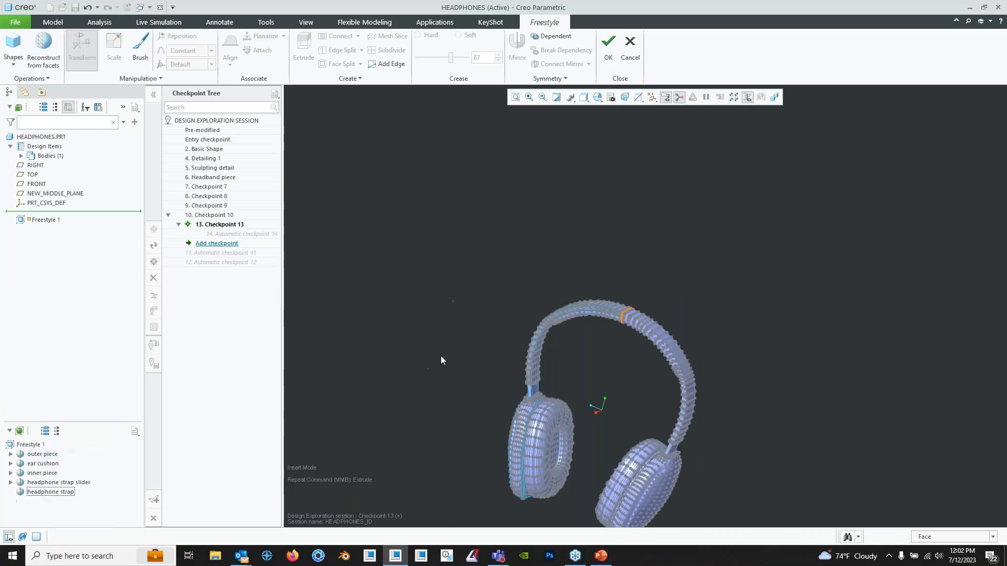
- Turn on the display of datum planes and select NEW_MIDDLE_PLANE
middle_click_drag(645, 399, 614, 296, "shift")
middle_click_drag(614, 296, 605, 326)
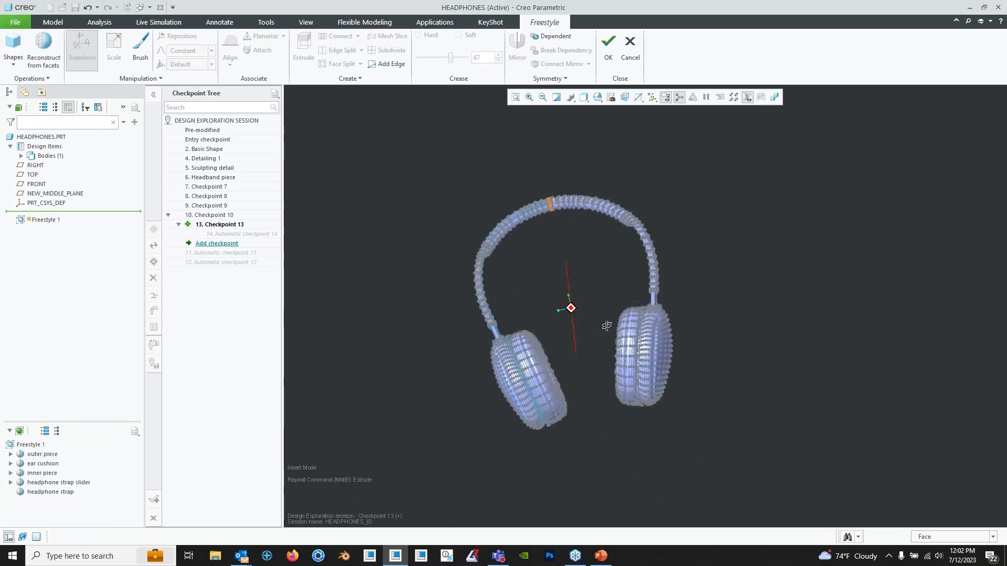
scroll(601, 327, "down", 4)
middle_click_drag(641, 269, 653, 210)
left_click(652, 96)
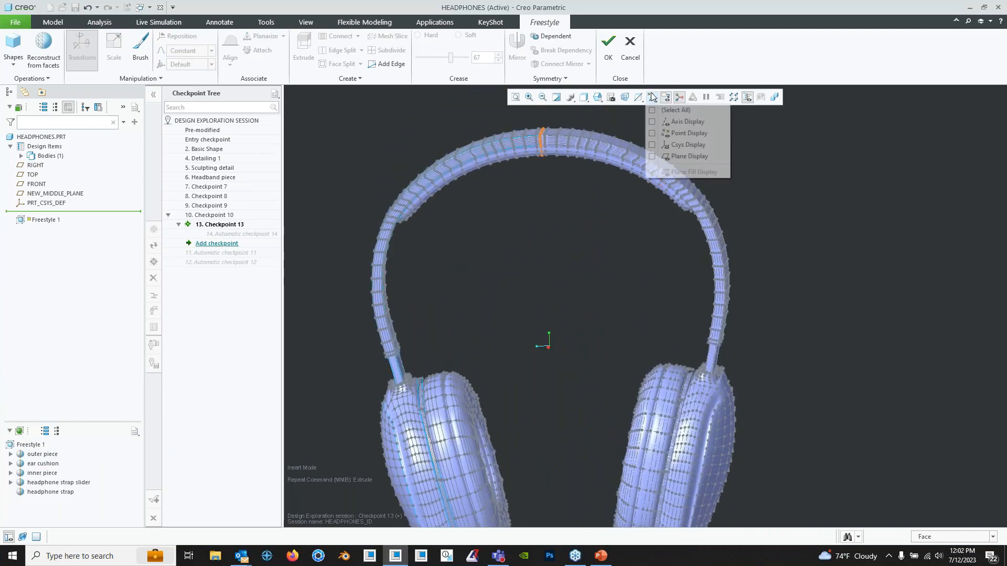
left_click(704, 153)
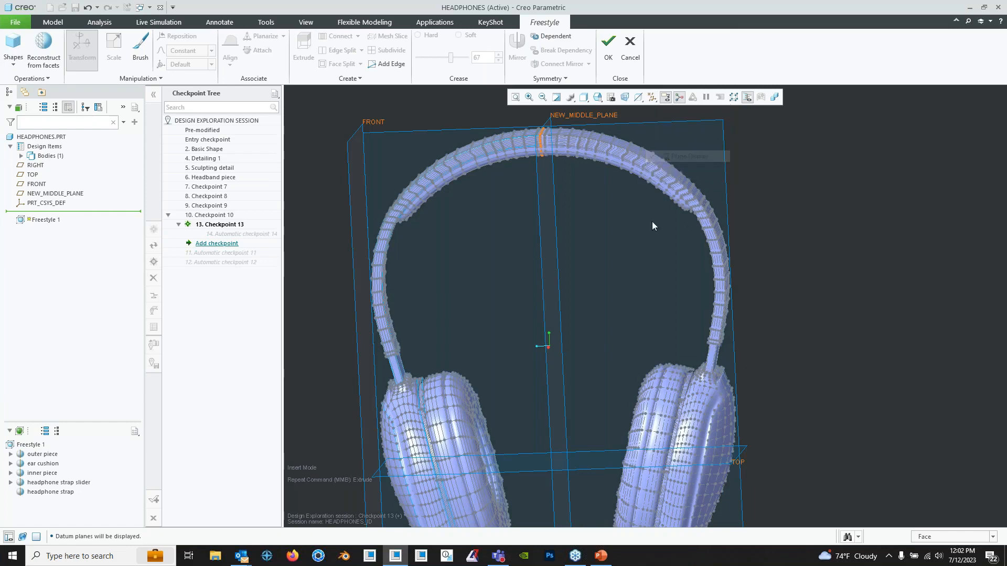
middle_click_drag(565, 220, 572, 293, "shift")
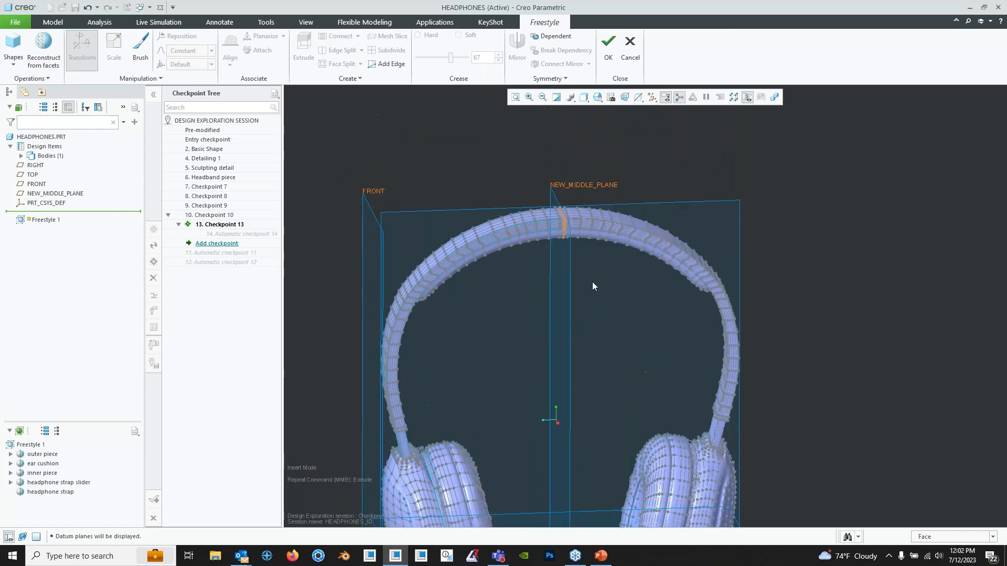
left_click(47, 194)
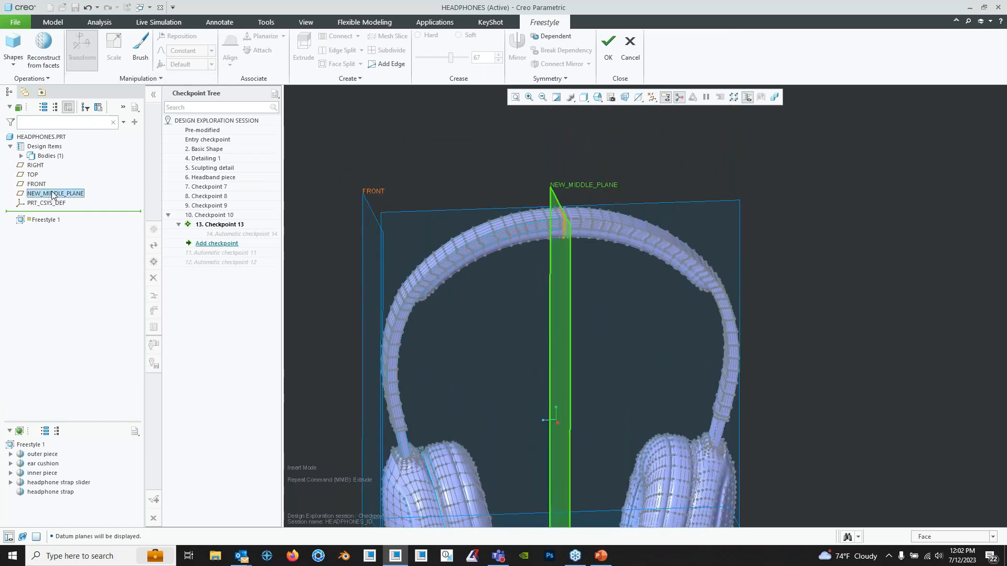
- Examine how the selected middle plane divides the headband and the two ear cups
middle_click_drag(551, 292, 521, 140)
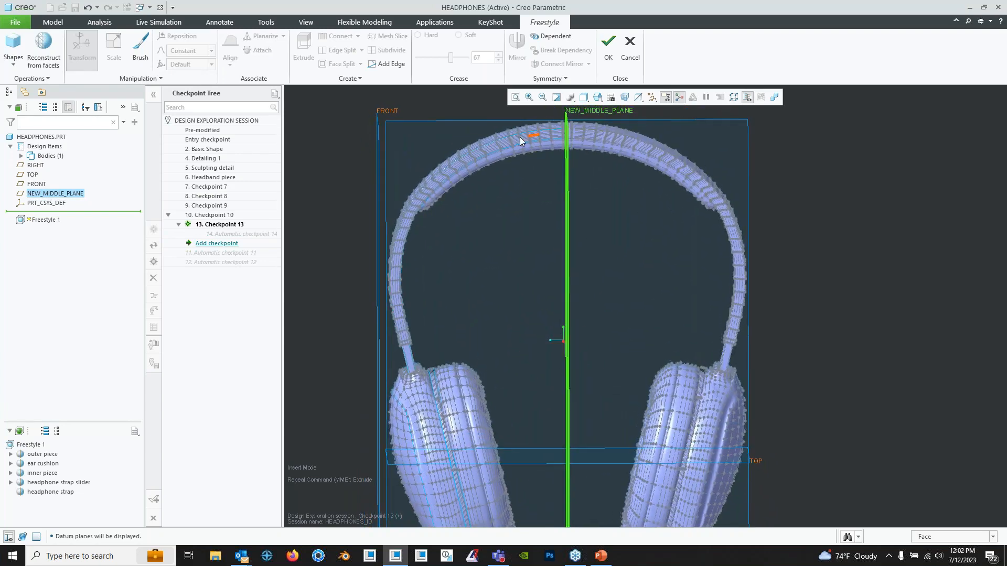
scroll(489, 402, "up", 3)
middle_click_drag(518, 348, 446, 341, "shift")
scroll(445, 341, "down", 3)
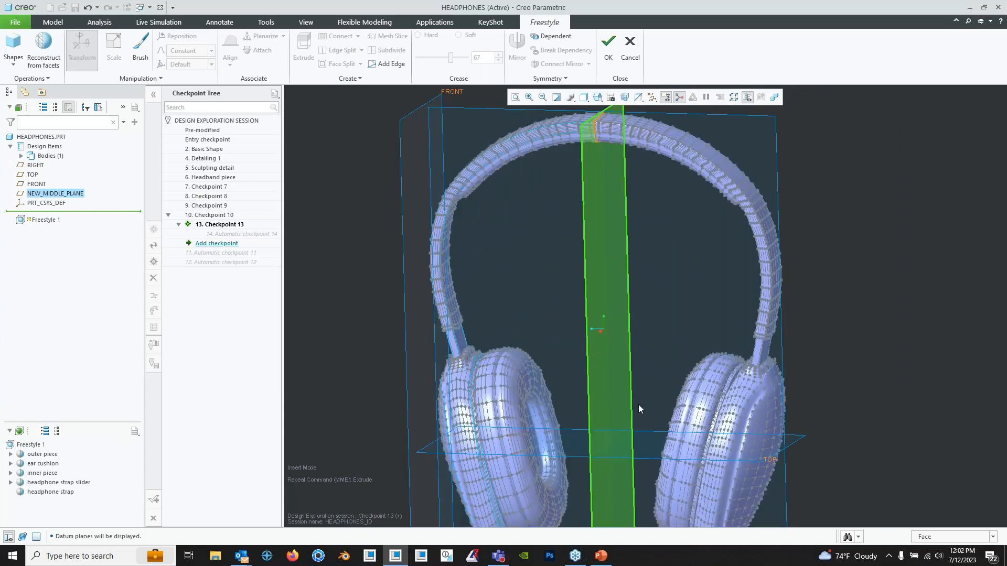
middle_click_drag(599, 206, 568, 233, "shift")
middle_click_drag(584, 236, 638, 285)
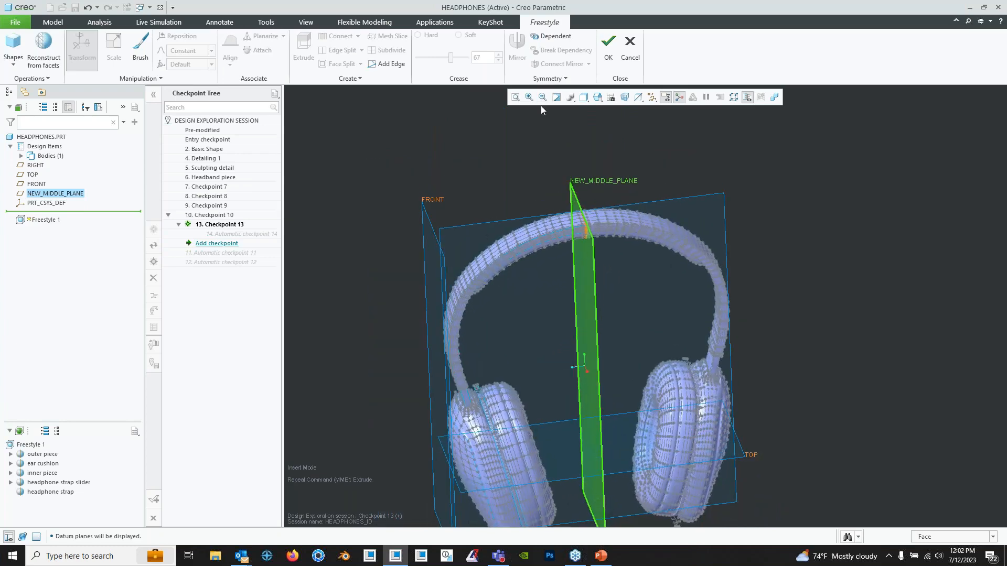
mouse_move(647, 342)
middle_mouse_down()
mouse_move(603, 310)
mouse_move(647, 298)
middle_mouse_up()
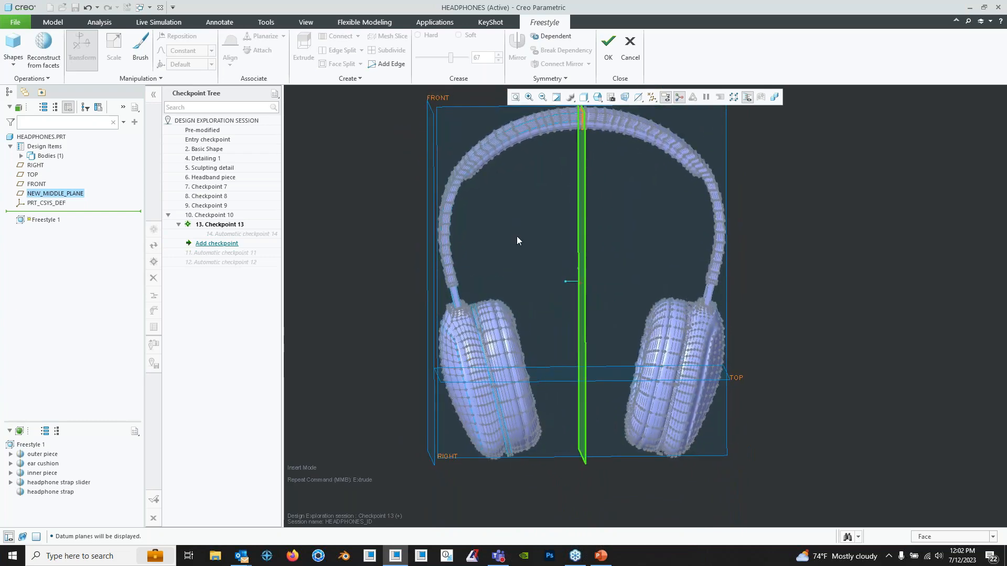
mouse_move(517, 236)
middle_mouse_down("shift")
mouse_move(500, 299)
mouse_move(513, 302)
middle_mouse_up("shift")
middle_click_drag(465, 411, 504, 412)
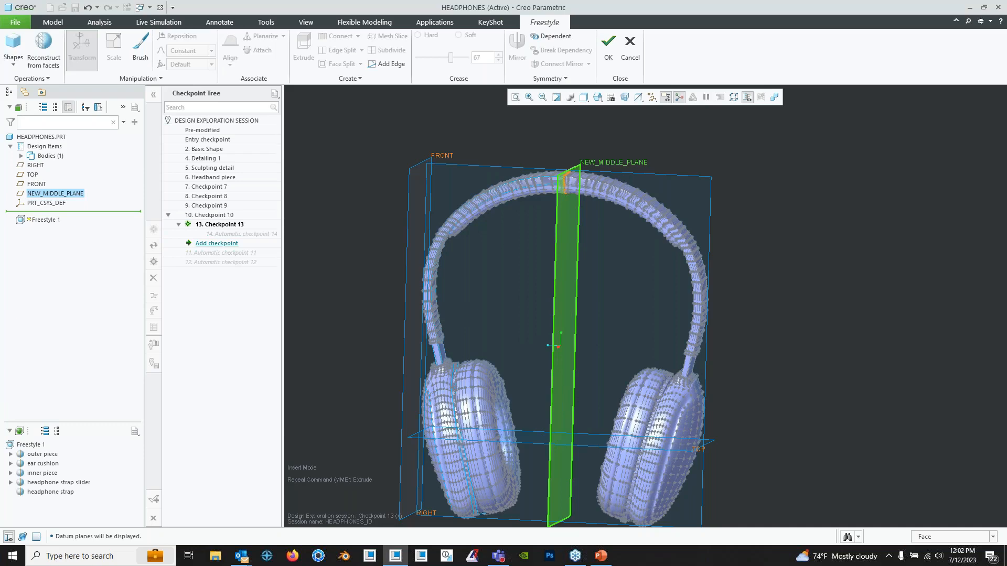
mouse_move(481, 321)
middle_mouse_down()
mouse_move(498, 404)
mouse_move(517, 414)
mouse_move(499, 423)
mouse_move(559, 322)
mouse_move(538, 260)
middle_mouse_up()
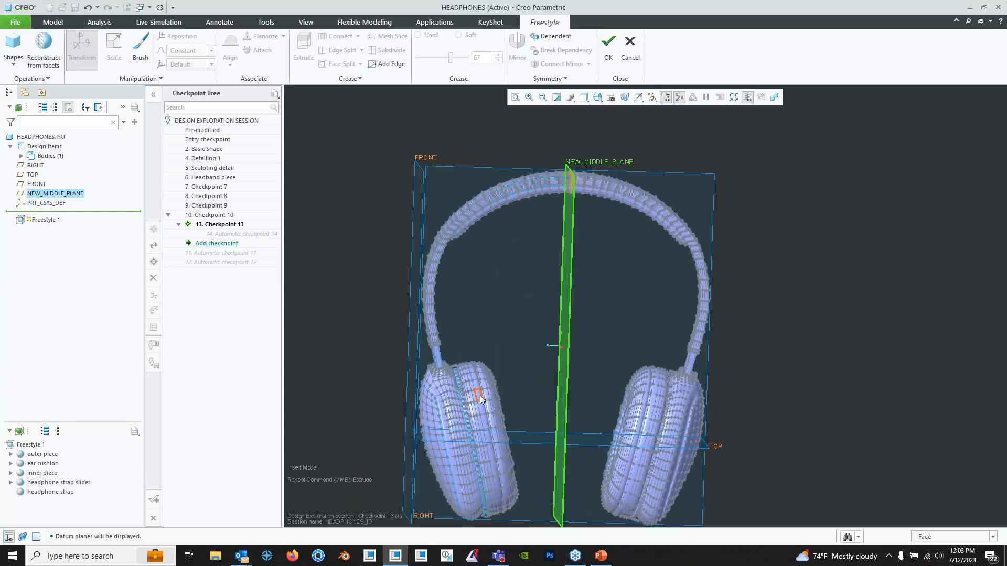
- Examine the mesh faces at the top of the headband where the middle plane crosses it
middle_click_drag(521, 207, 528, 186)
scroll(546, 212, "down", 4)
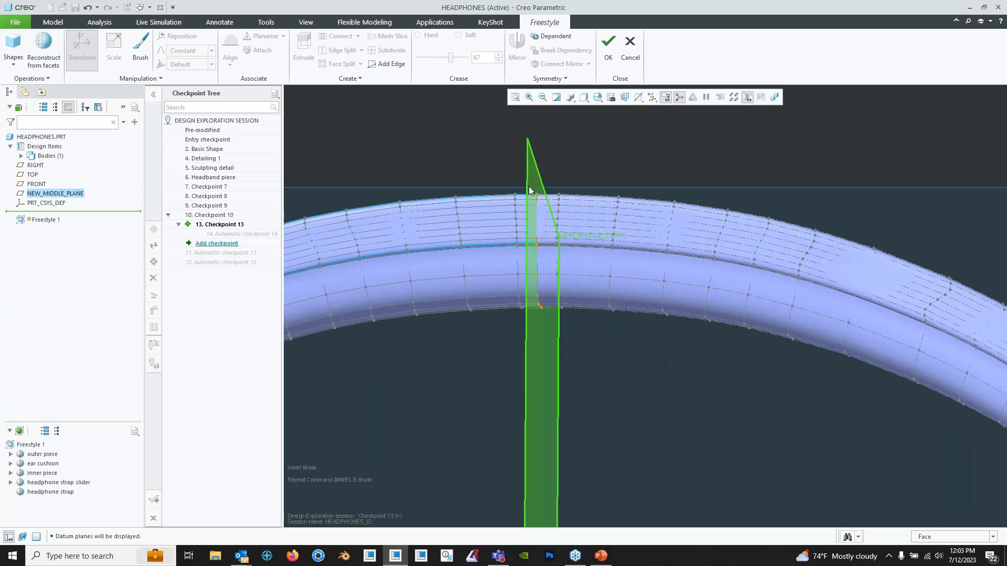
scroll(544, 299, "up", 7)
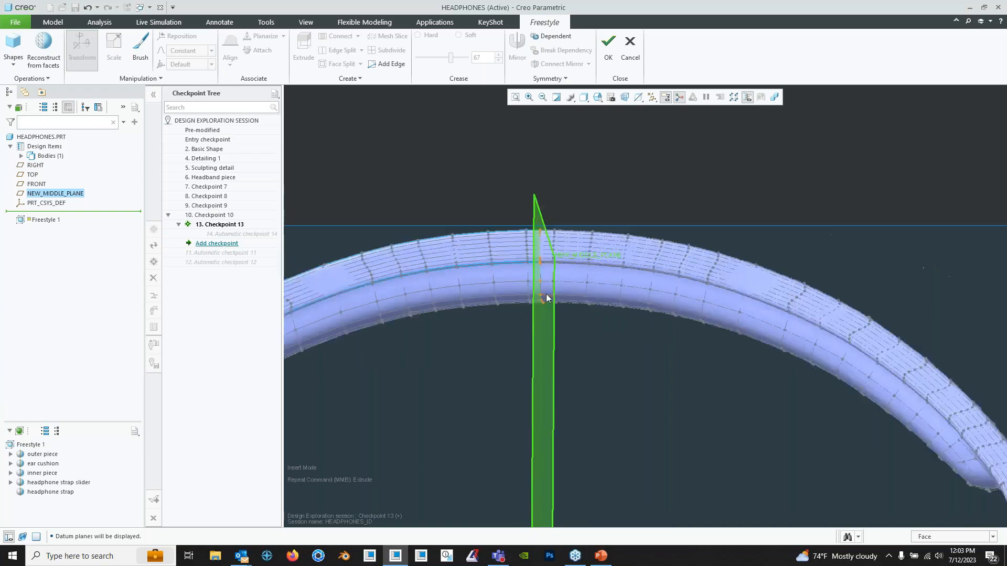
scroll(549, 298, "down", 3)
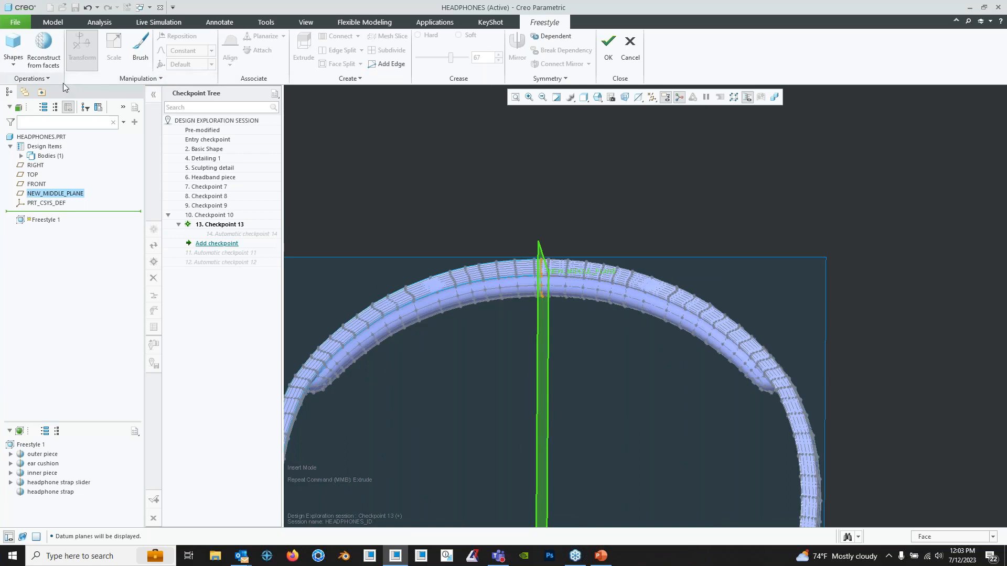
middle_click_drag(562, 292, 549, 329)
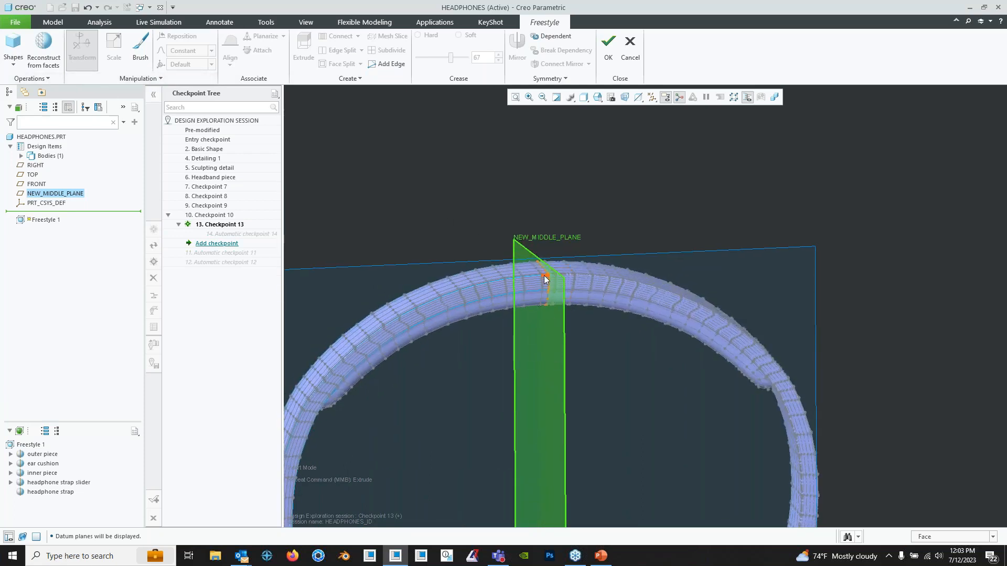
scroll(558, 281, "up", 5)
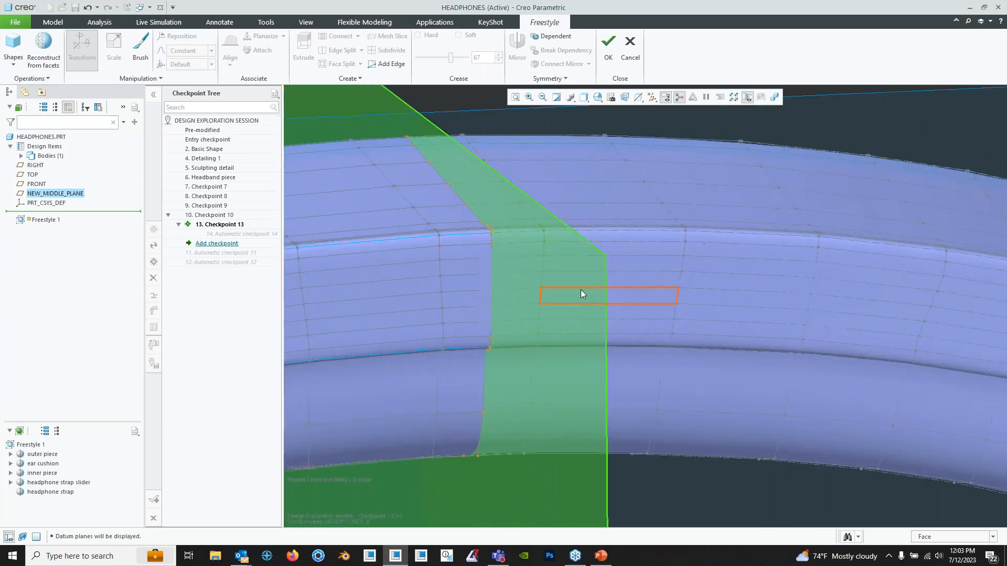
scroll(581, 290, "down", 5)
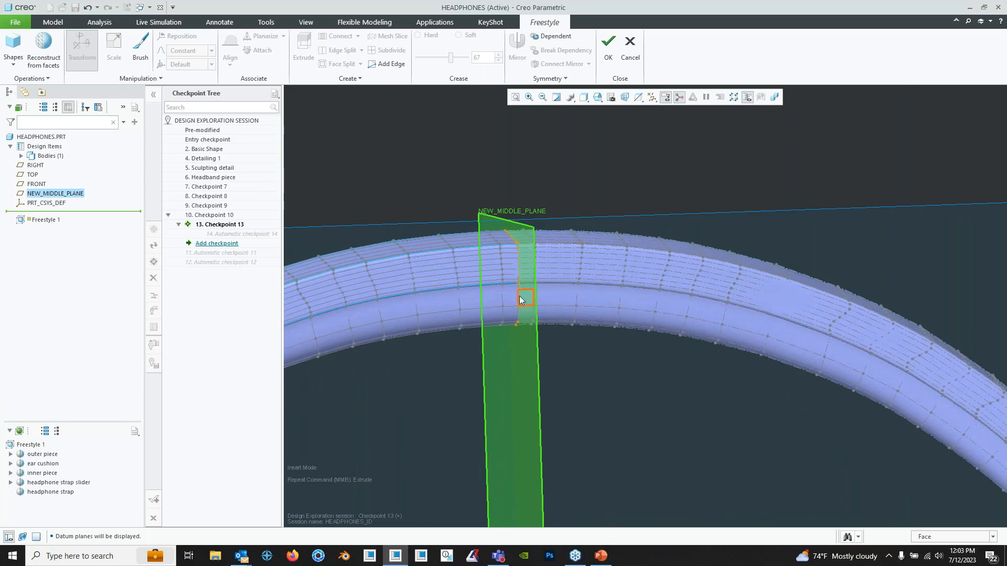
scroll(564, 312, "down", 4)
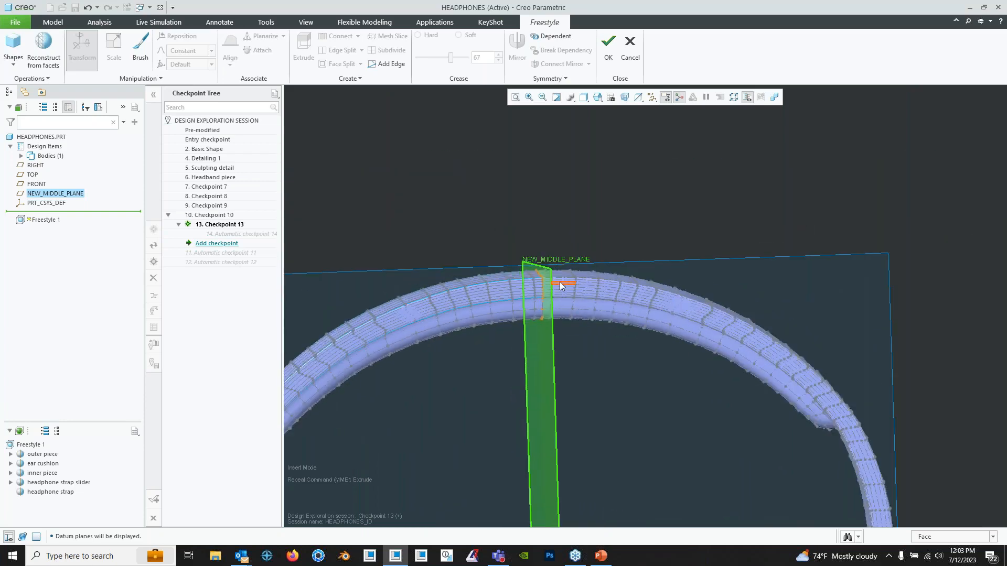
middle_click_drag(560, 286, 565, 384)
middle_click_drag(559, 437, 548, 340, "shift")
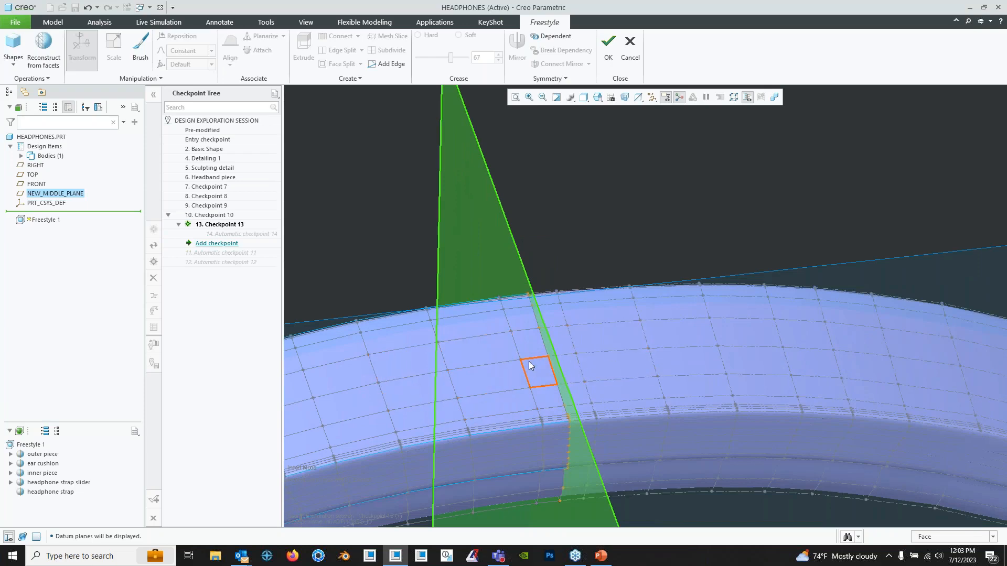
scroll(583, 335, "up", 1)
scroll(583, 335, "up", 1)
scroll(567, 373, "down", 3)
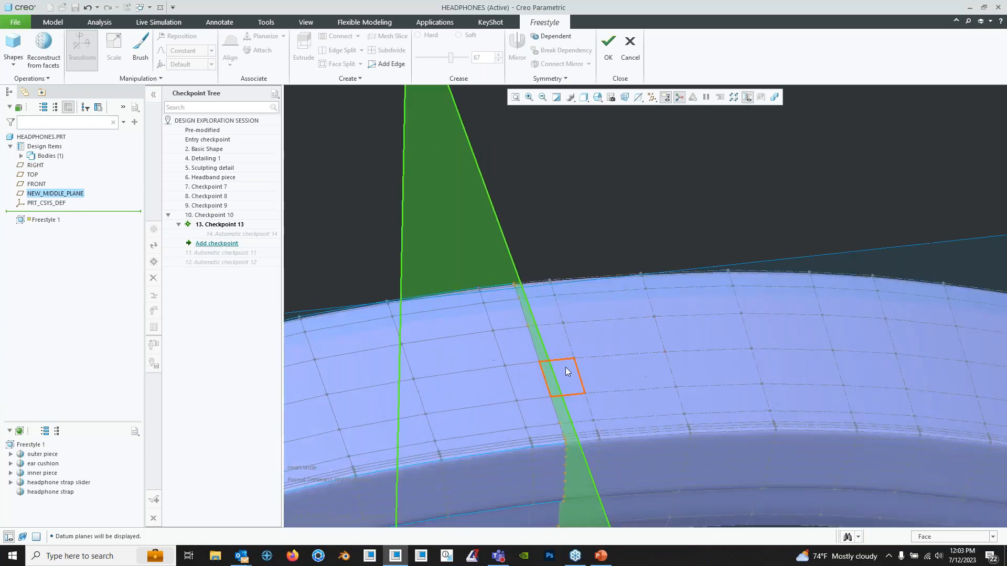
scroll(566, 373, "up", 3)
middle_click_drag(568, 415, 615, 235)
scroll(567, 341, "down", 2)
scroll(569, 340, "up", 5)
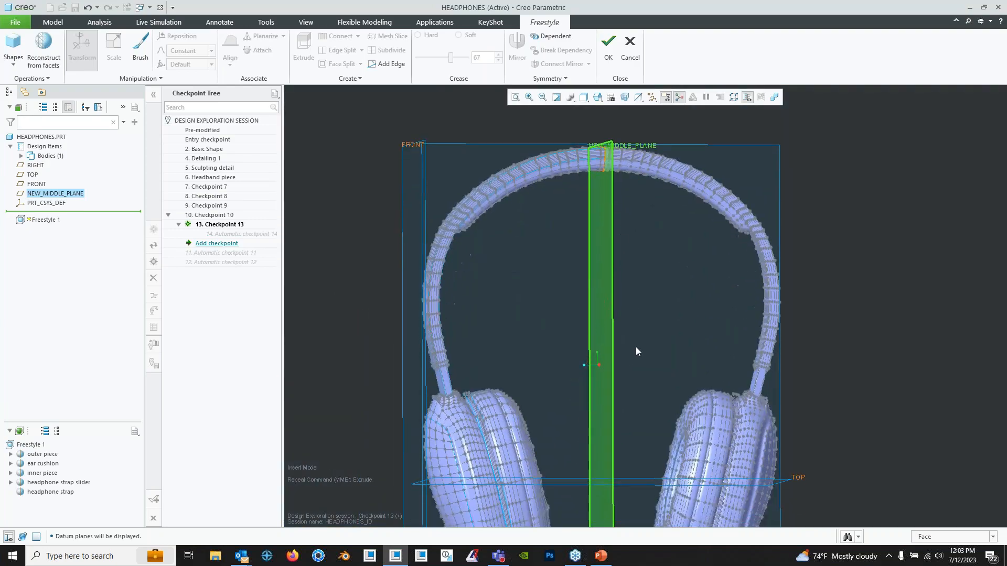
- Complete the Freestyle feature edit and clear the selection
middle_click_drag(638, 373, 649, 287, "shift")
middle_click_drag(650, 287, 635, 339)
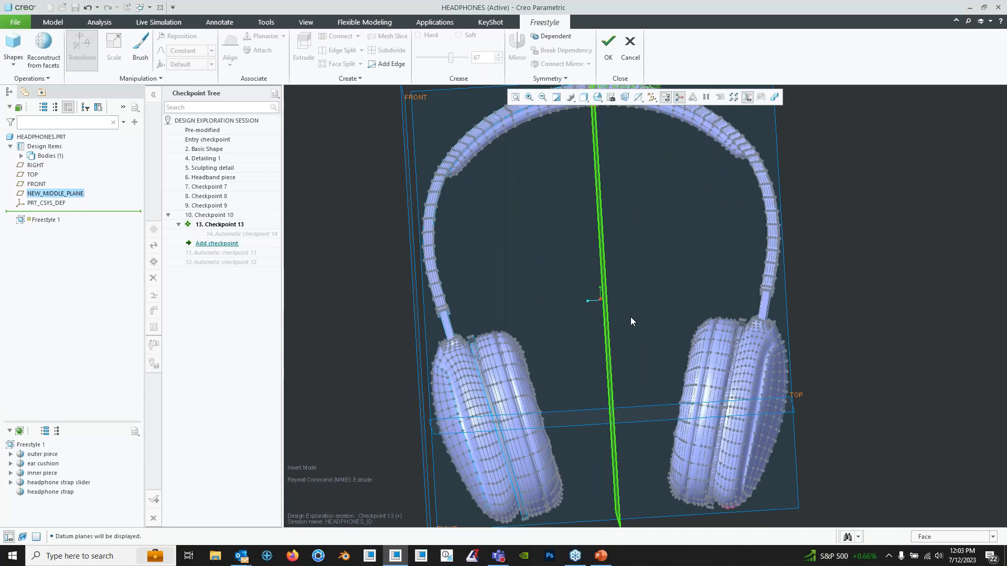
middle_click_drag(625, 268, 649, 283)
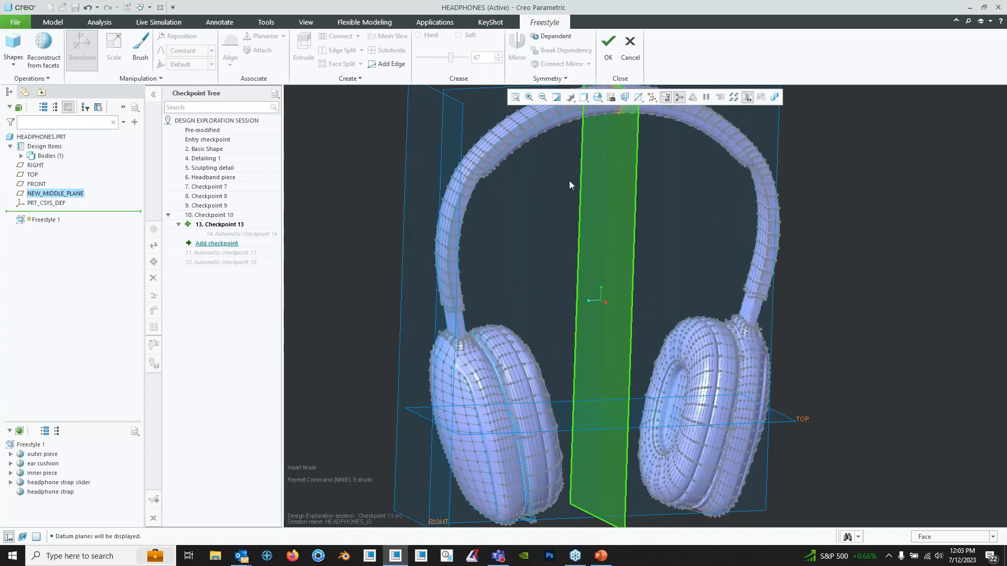
left_click(608, 47)
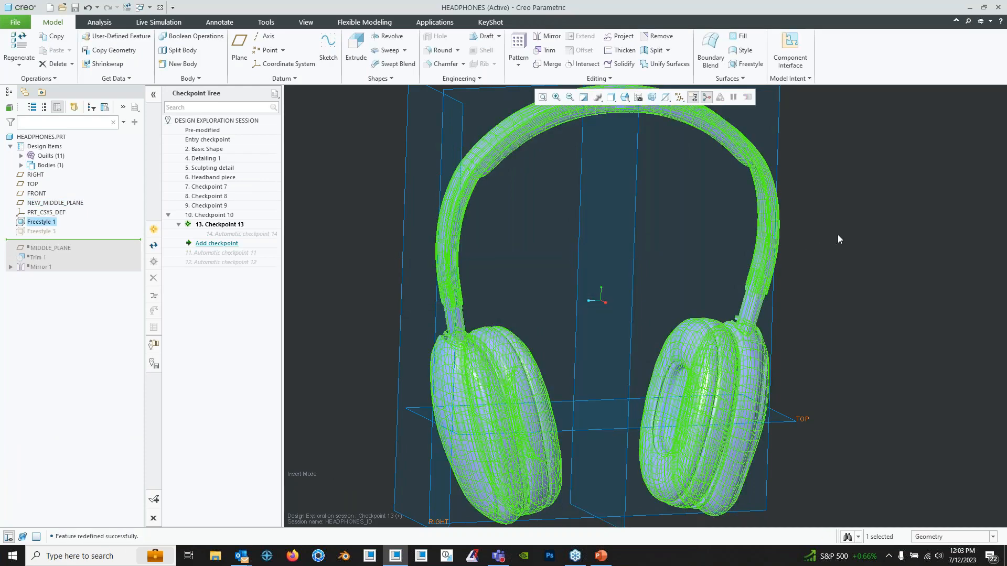
left_click(838, 235)
- Turn off the display of datum planes
middle_click_drag(838, 236, 734, 257)
left_click(680, 97)
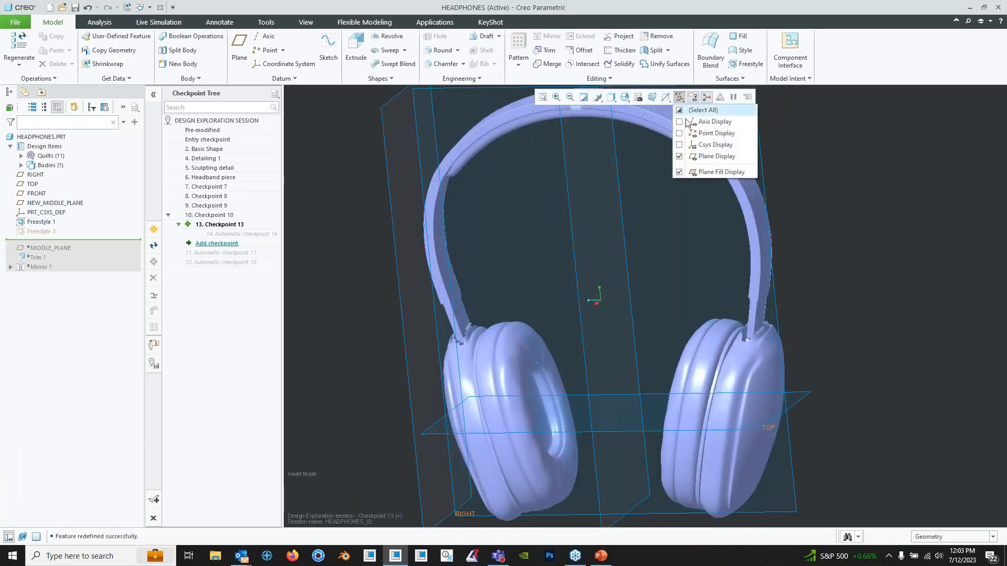
left_click(715, 156)
left_click(849, 247)
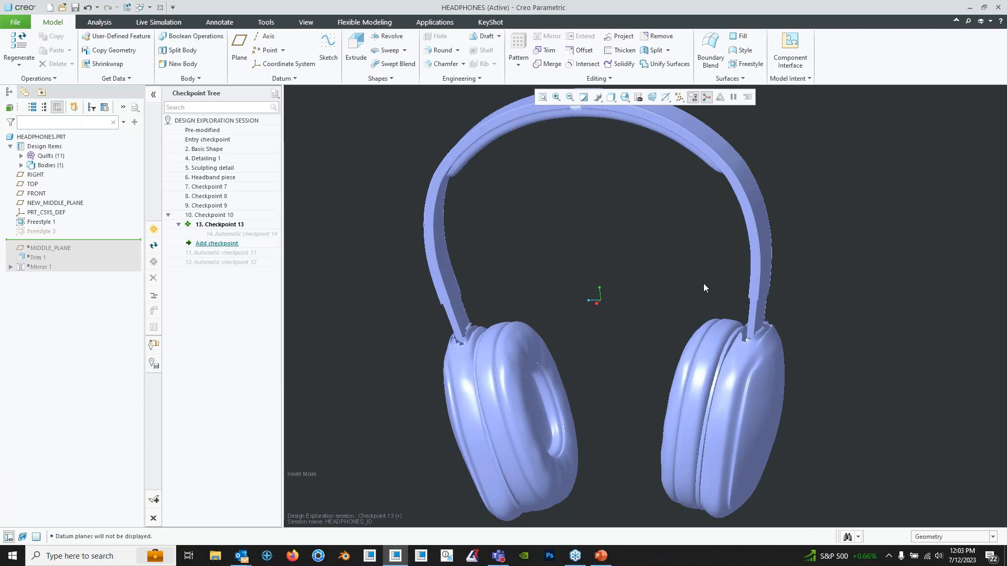
- Examine the smooth headband and both ear cups of the headphones from several angles, including the headband's middle
middle_click_drag(703, 284, 698, 326, "shift")
mouse_move(699, 325)
middle_mouse_down()
mouse_move(704, 301)
mouse_move(710, 345)
mouse_move(728, 330)
mouse_move(735, 272)
mouse_move(749, 308)
mouse_move(691, 288)
mouse_move(694, 330)
middle_mouse_up()
scroll(704, 301, "up", 1)
scroll(700, 304, "down", 2)
scroll(710, 345, "up", 2)
scroll(726, 327, "down", 2)
scroll(705, 341, "up", 1)
scroll(705, 341, "up", 1)
scroll(690, 286, "down", 1)
scroll(700, 261, "down", 1)
scroll(700, 260, "up", 1)
mouse_move(625, 263)
middle_mouse_down("shift")
mouse_move(604, 200)
mouse_move(600, 247)
mouse_move(593, 241)
mouse_move(615, 270)
middle_mouse_up("shift")
scroll(601, 242, "up", 2)
scroll(601, 238, "down", 2)
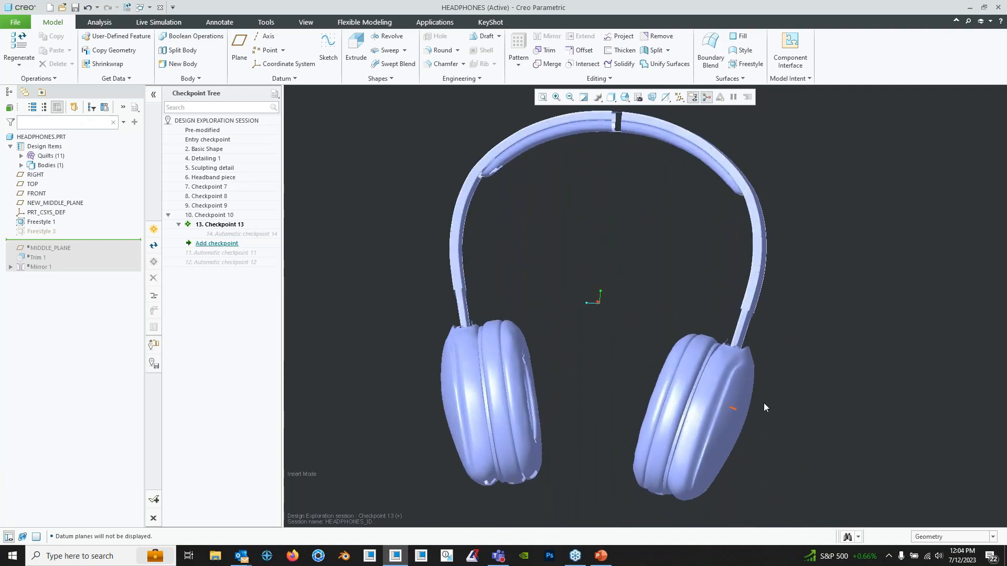
middle_click_drag(671, 371, 678, 370)
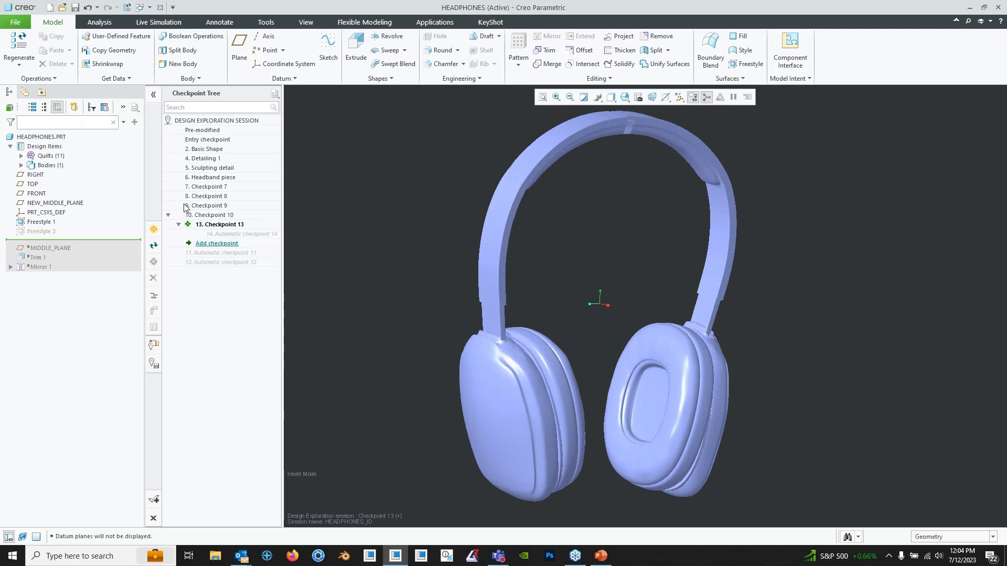
middle_click_drag(543, 242, 529, 307)
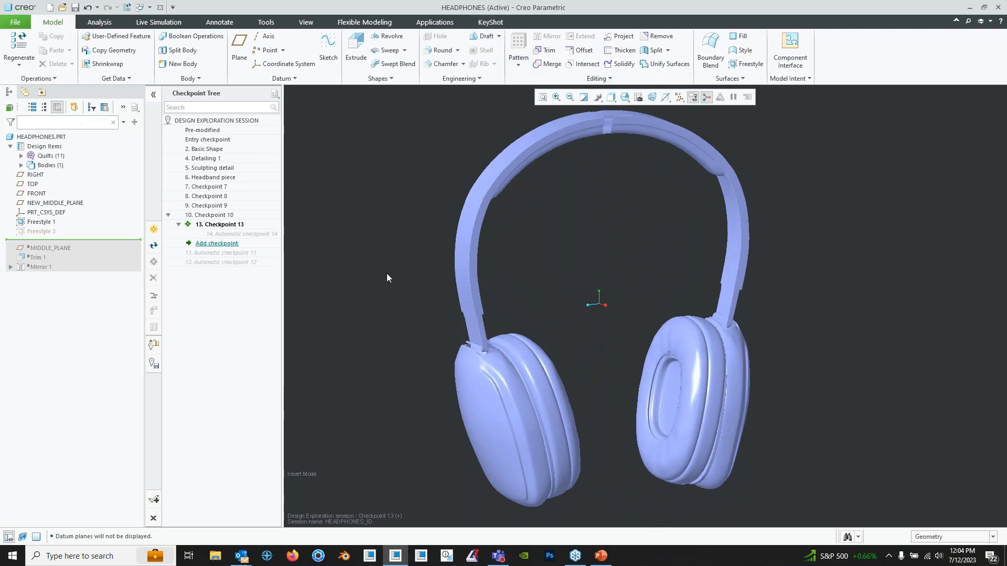
left_click(993, 537)
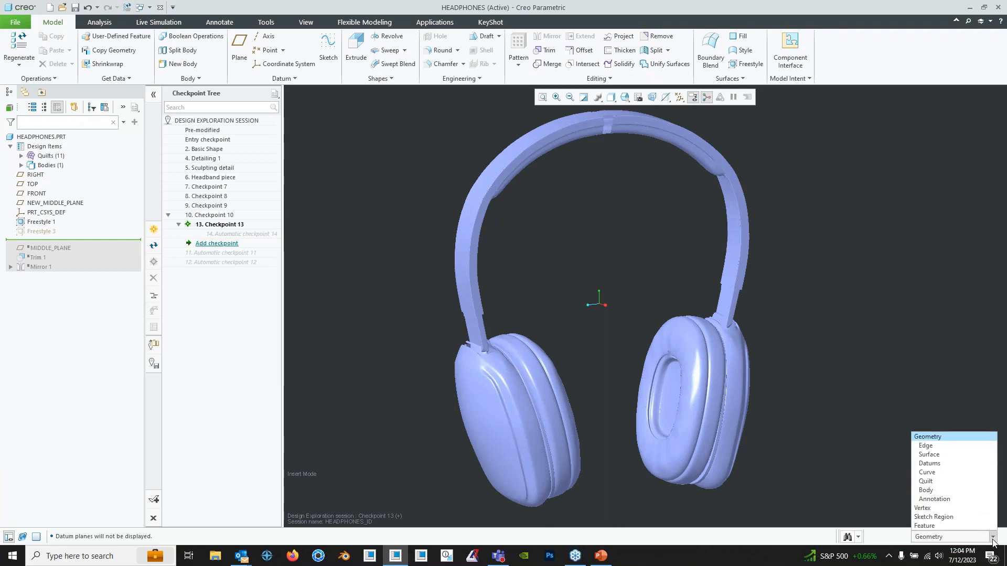
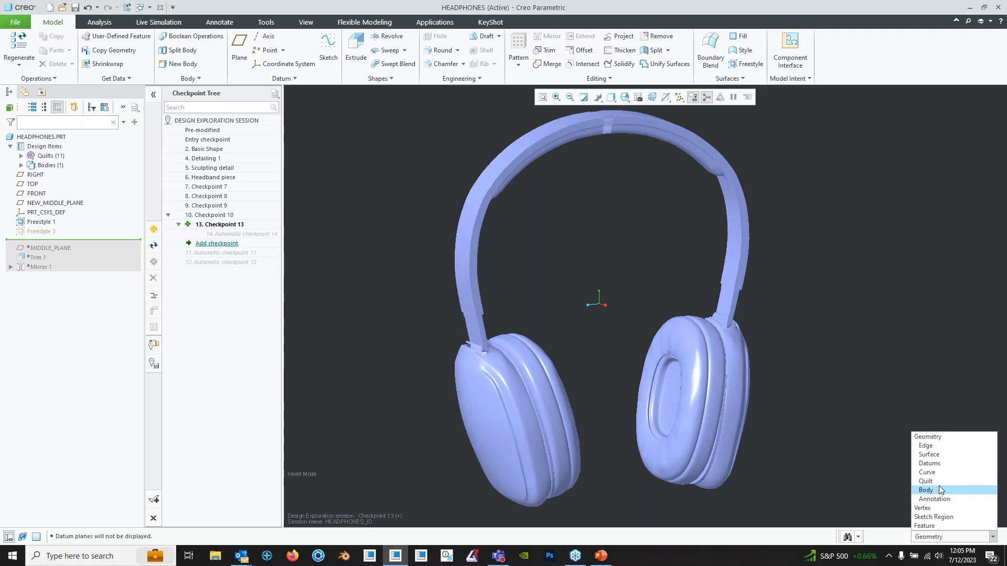
left_click(607, 9)
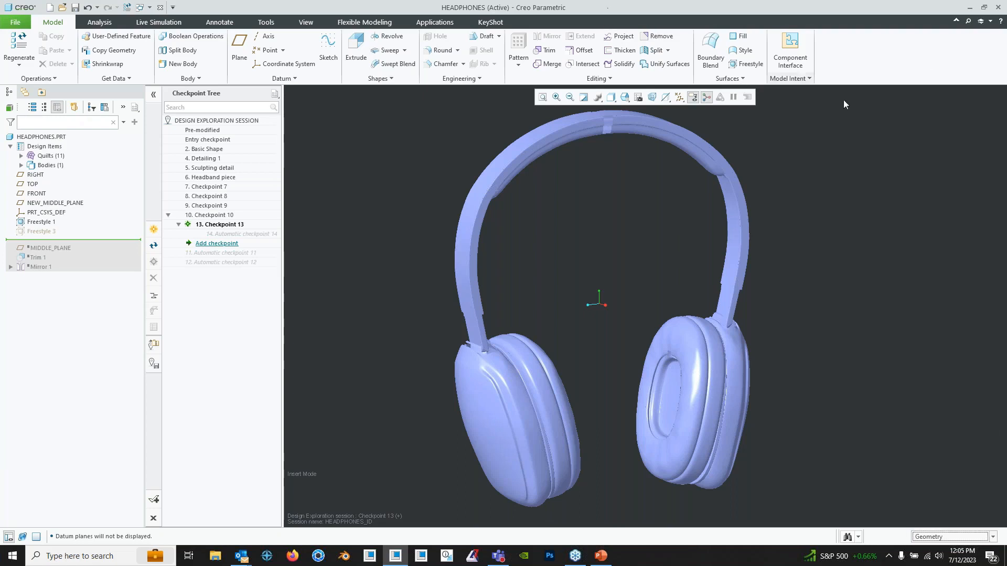
left_click(741, 55)
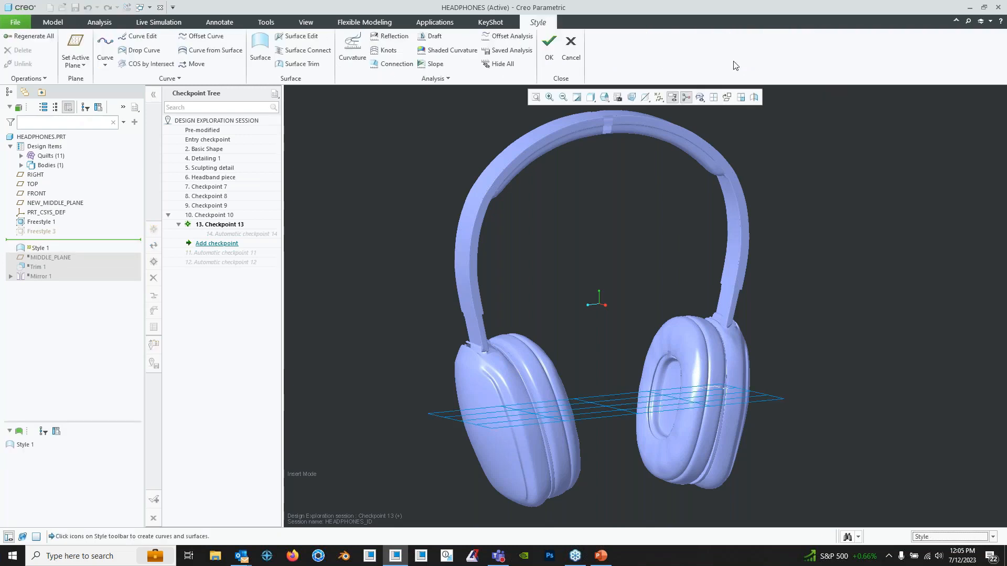
left_click(570, 48)
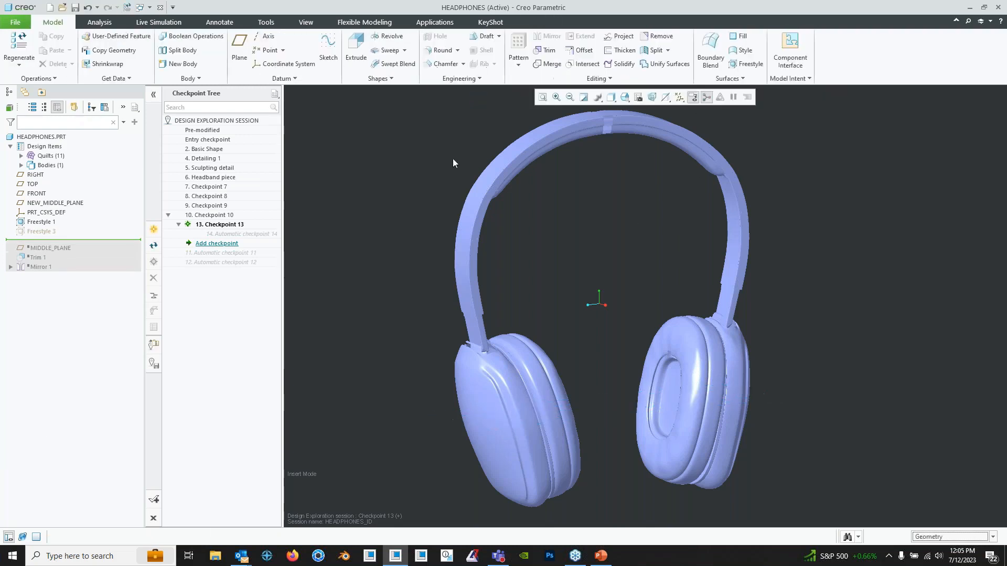
- Hide the Freestyle 1 feature and start a new Style feature
right_click(46, 222)
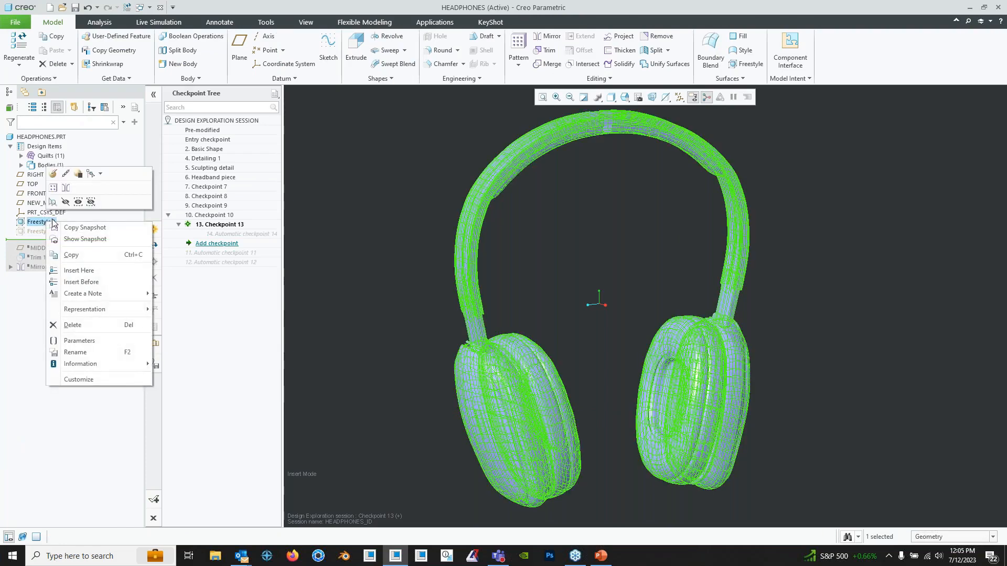
left_click(64, 203)
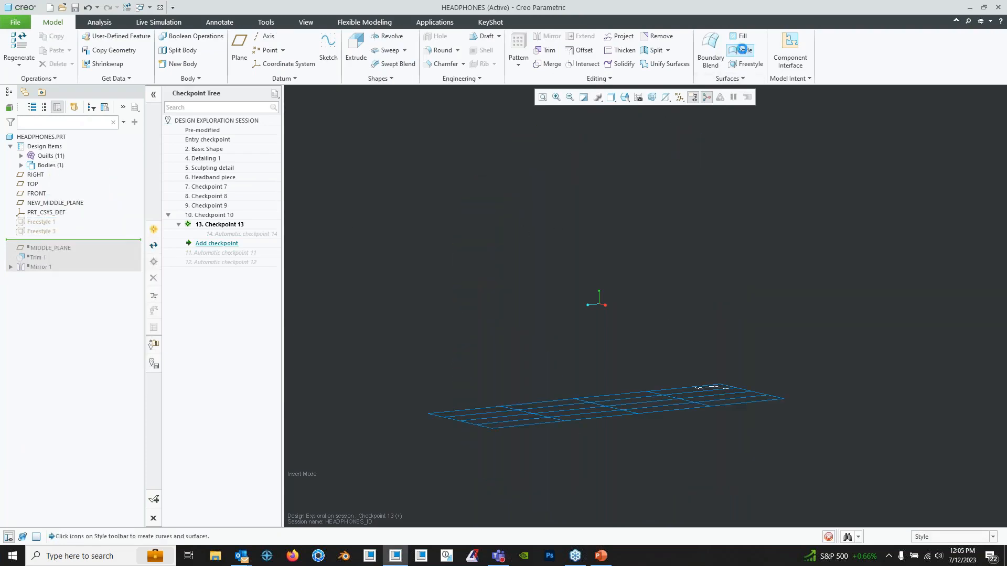
mouse_move(586, 290)
middle_mouse_down()
mouse_move(599, 304)
mouse_move(571, 292)
middle_mouse_up()
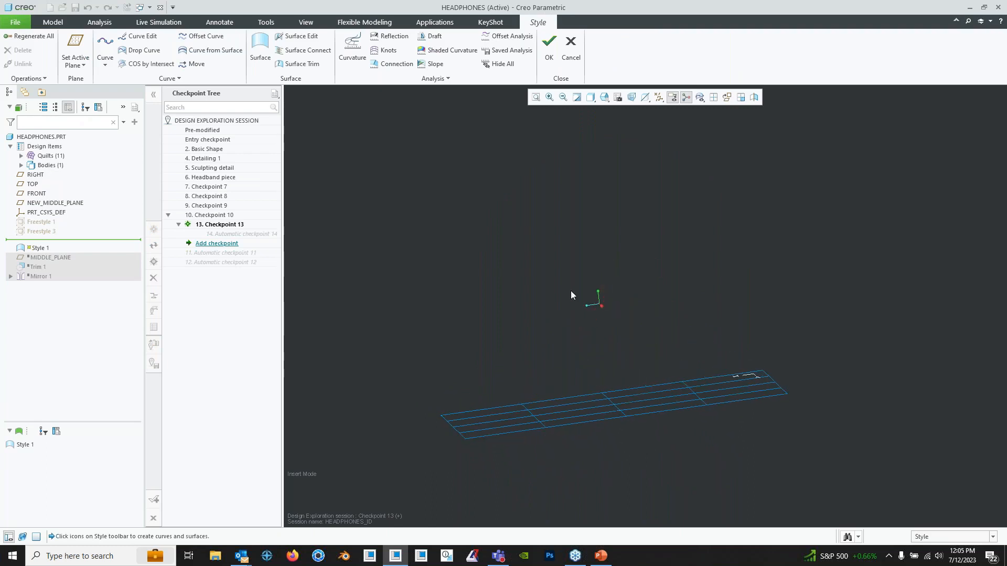
middle_click_drag(580, 329, 602, 381)
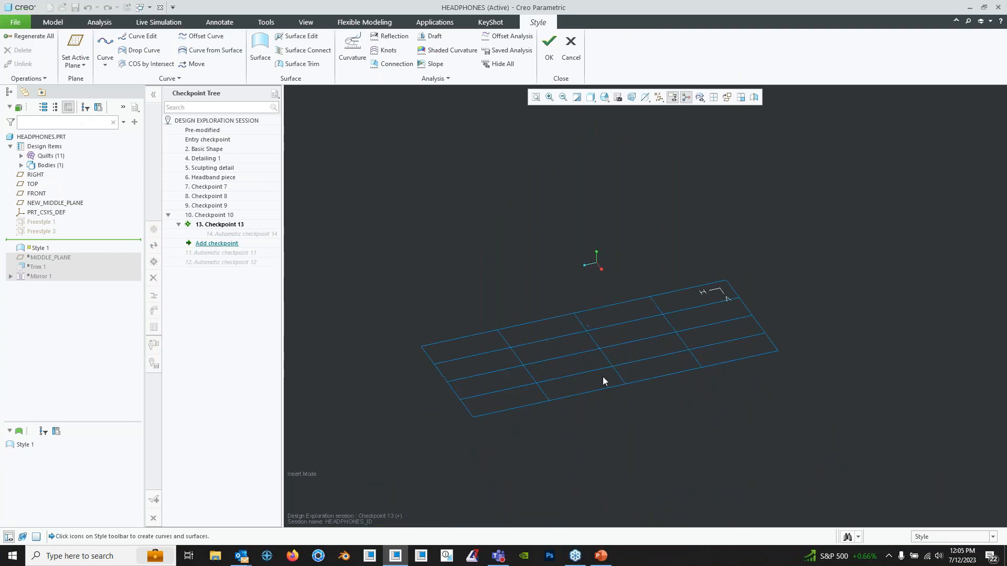
- Set the FRONT datum plane as the active plane for the Style feature
left_click(77, 63)
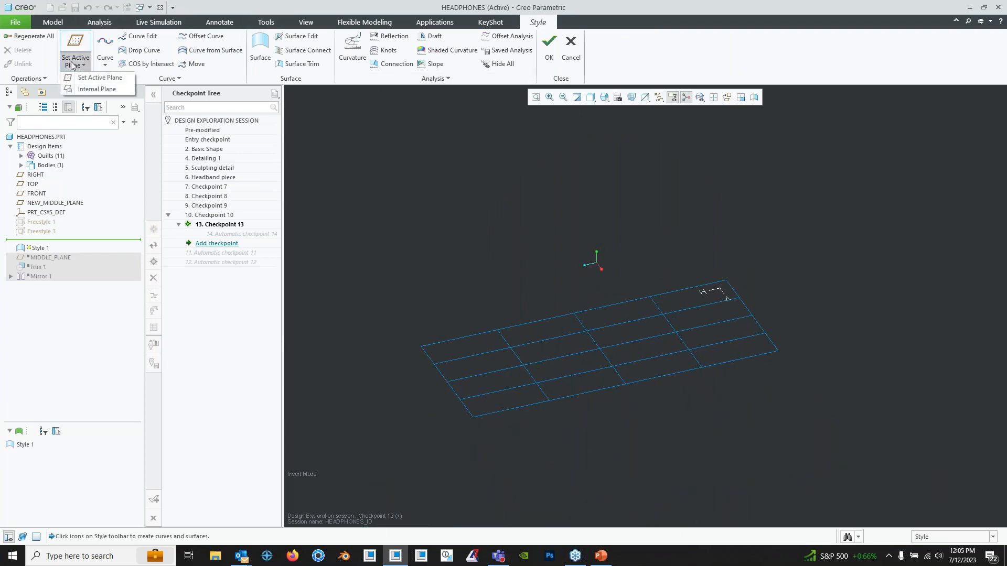
left_click(92, 79)
left_click(37, 194)
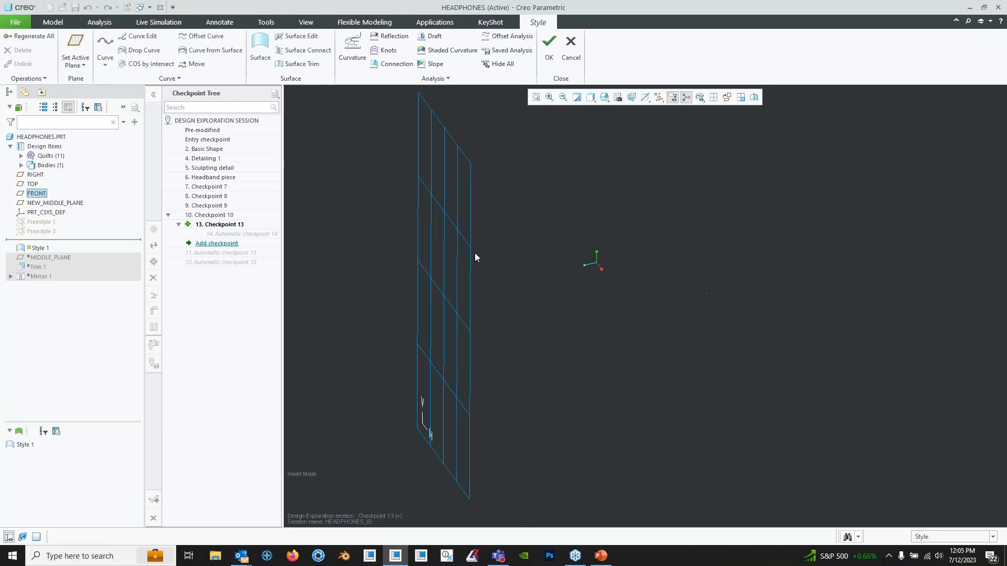
middle_click_drag(428, 244, 538, 238)
- Start a free curve in the Style feature and orient the view face-on to the FRONT plane
left_click(105, 64)
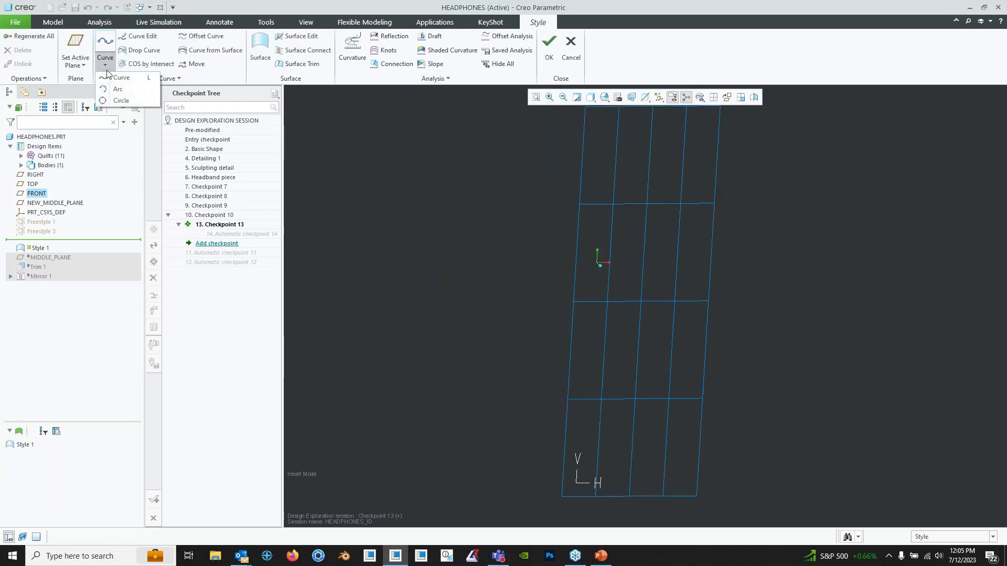
left_click(120, 79)
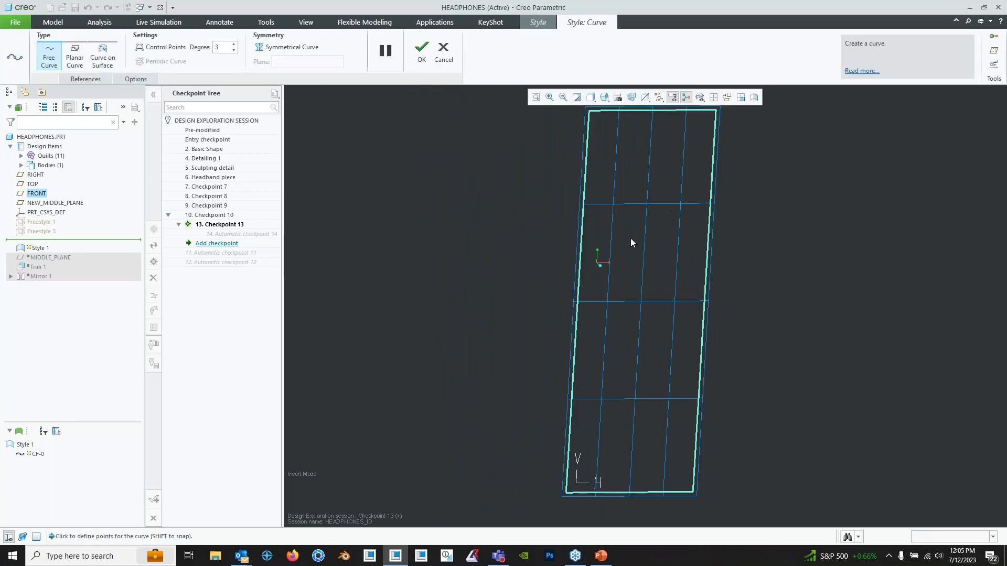
left_click(659, 98)
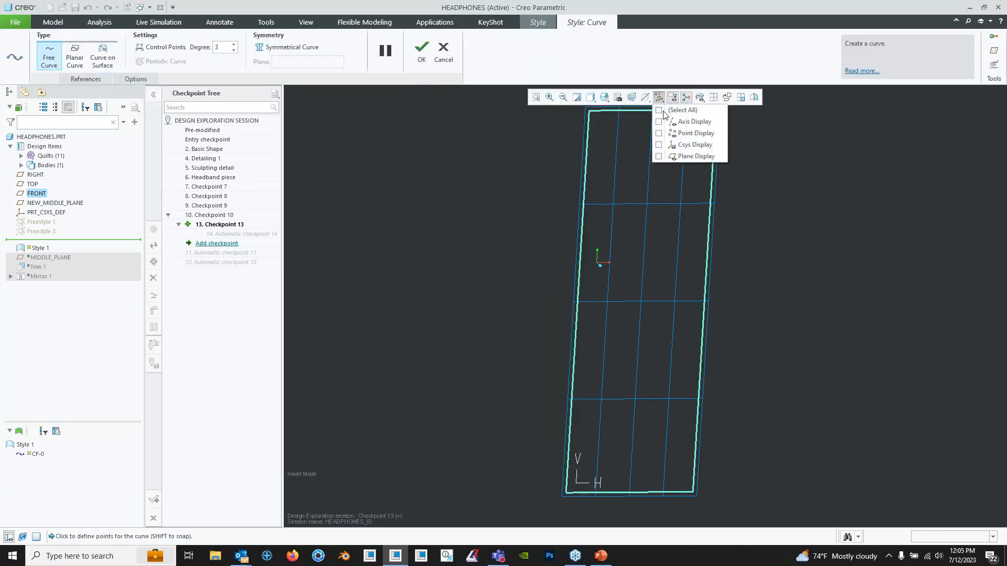
left_click(604, 97)
left_click(648, 153)
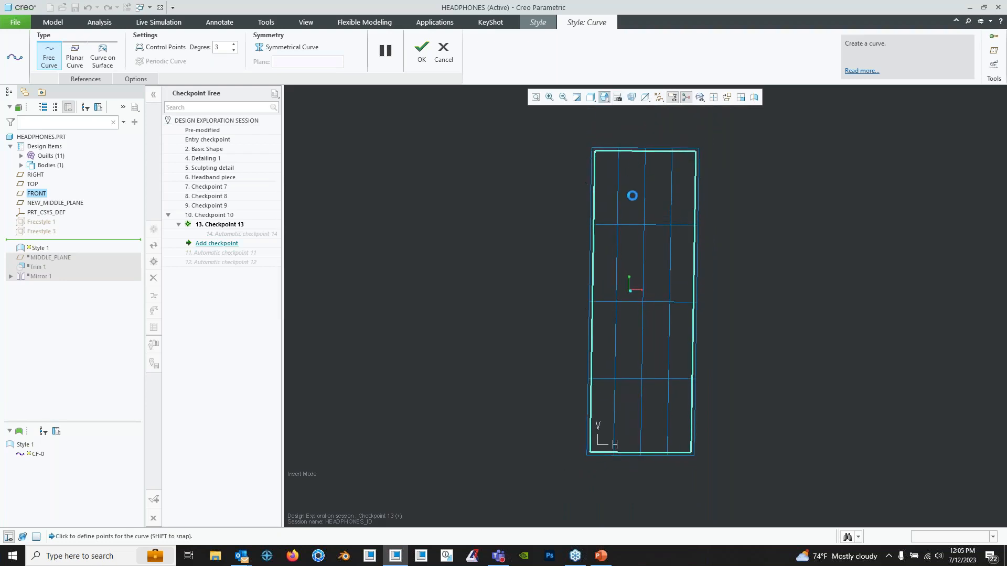
scroll(642, 232, "down", 5)
middle_click_drag(665, 231, 585, 372, "shift")
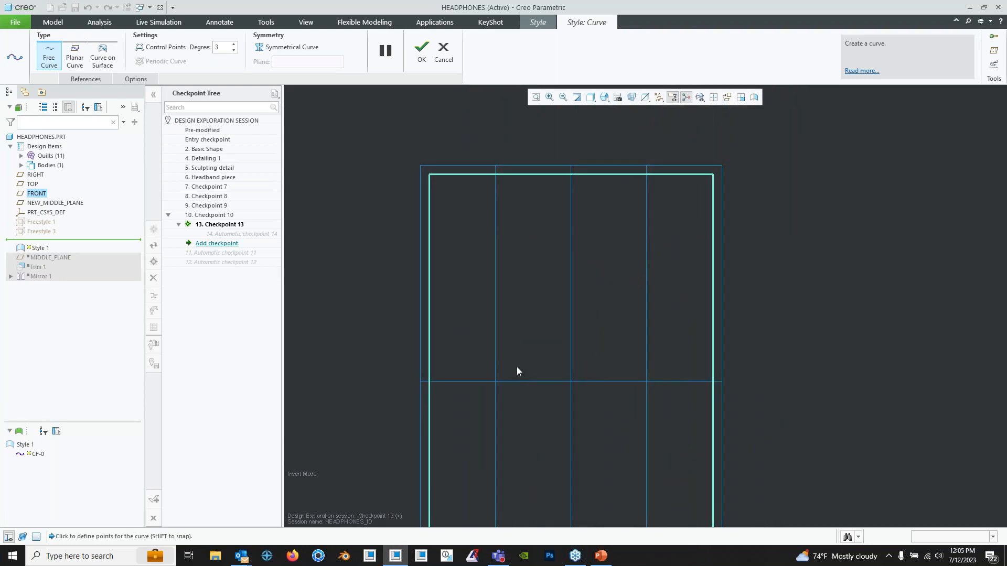
scroll(494, 362, "down", 2)
scroll(487, 353, "up", 1)
middle_click_drag(490, 341, 498, 392, "shift")
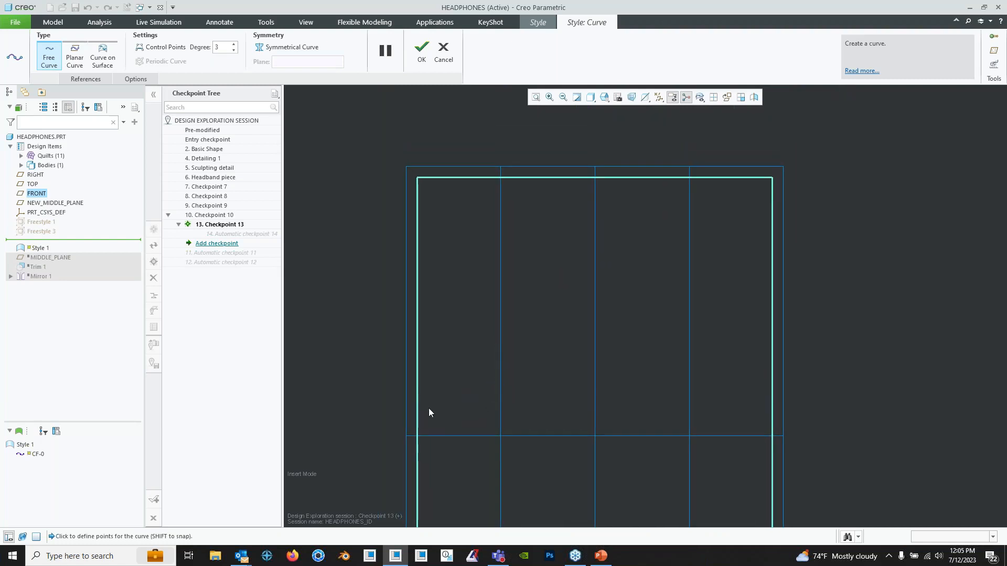
- Draw a five-point free curve arching from the plane's side edge up to its vertical centre grid line near the top, and accept it
left_click(429, 435)
key("ctrl+z")
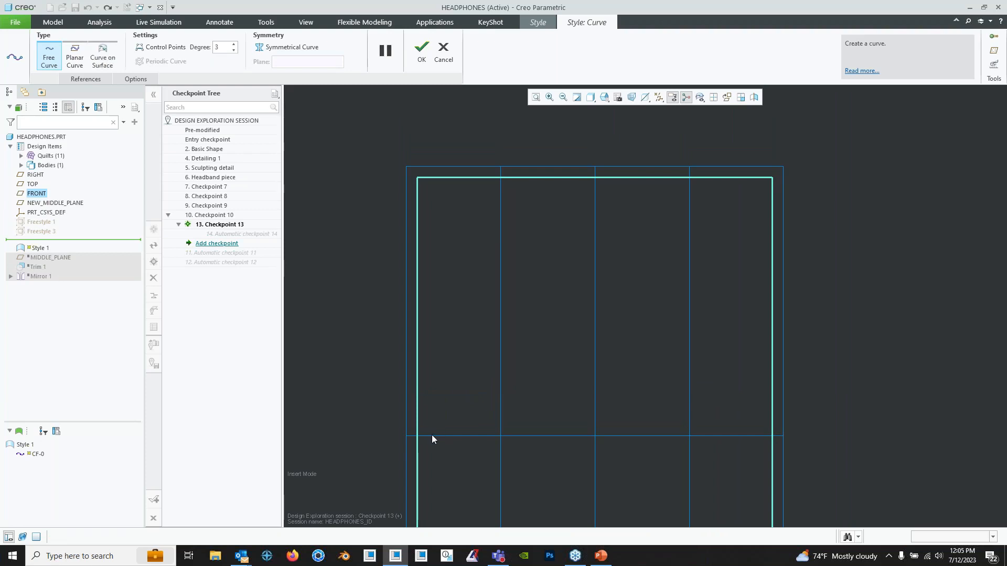
left_click(430, 436)
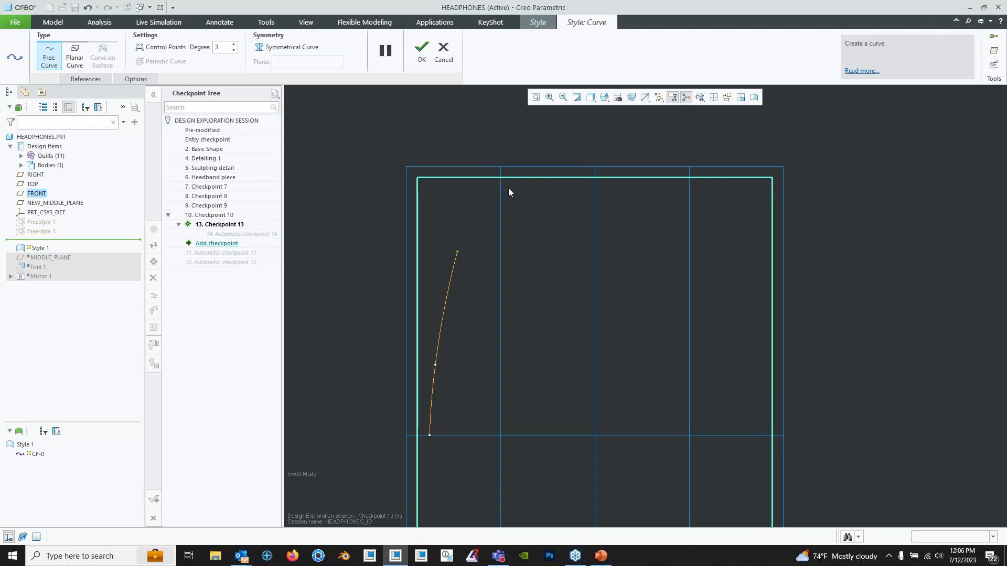
left_click(536, 189)
left_click(595, 182)
scroll(603, 221, "down", 5)
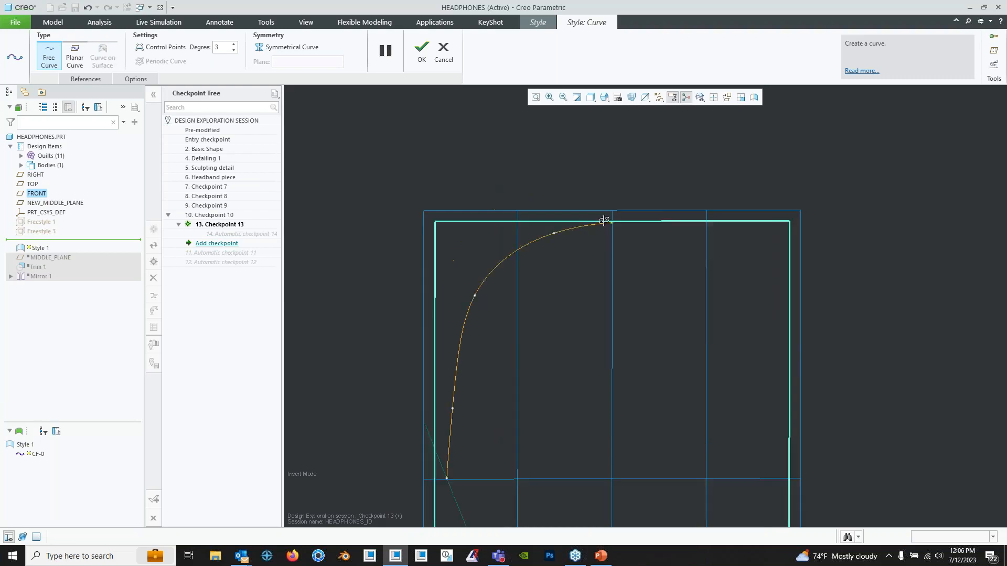
mouse_move(603, 256)
middle_mouse_down()
mouse_move(611, 279)
mouse_move(594, 281)
mouse_move(603, 289)
mouse_move(520, 126)
middle_mouse_up()
left_click(421, 50)
mouse_move(580, 225)
middle_mouse_down()
mouse_move(582, 253)
mouse_move(587, 238)
mouse_move(508, 272)
mouse_move(539, 254)
mouse_move(540, 265)
mouse_move(521, 252)
middle_mouse_up()
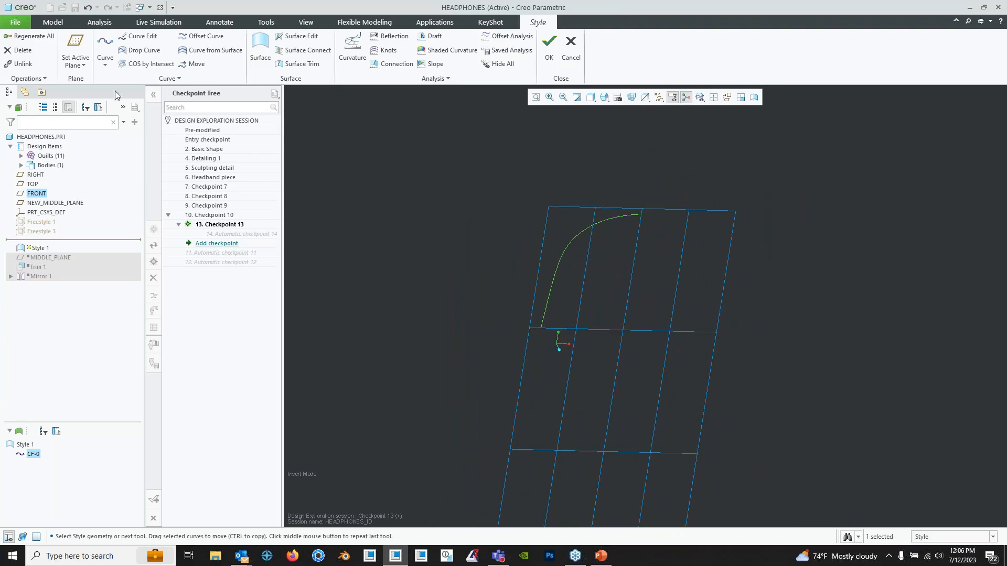
- Change the Style feature's active plane to the TOP datum plane
left_click(82, 66)
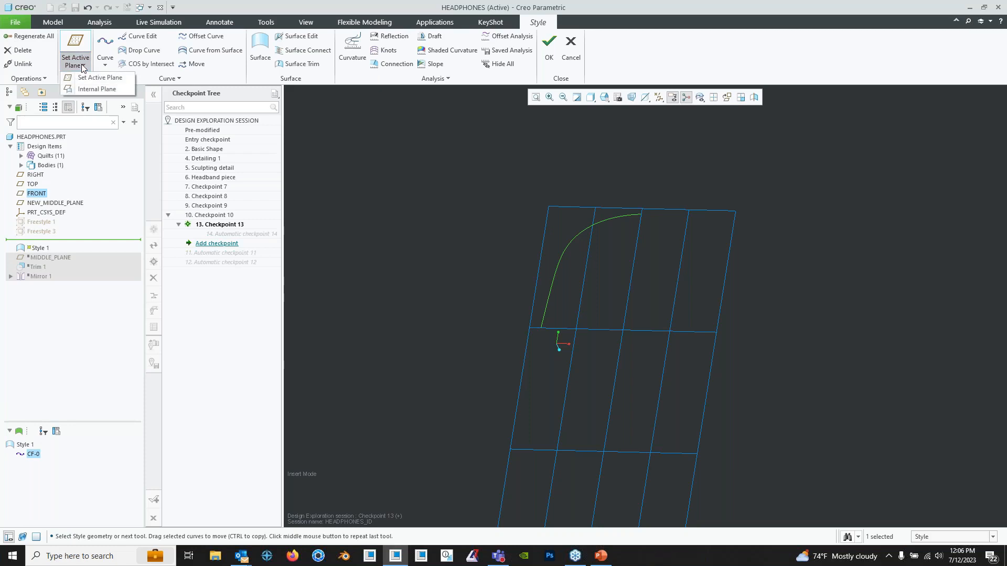
left_click(97, 77)
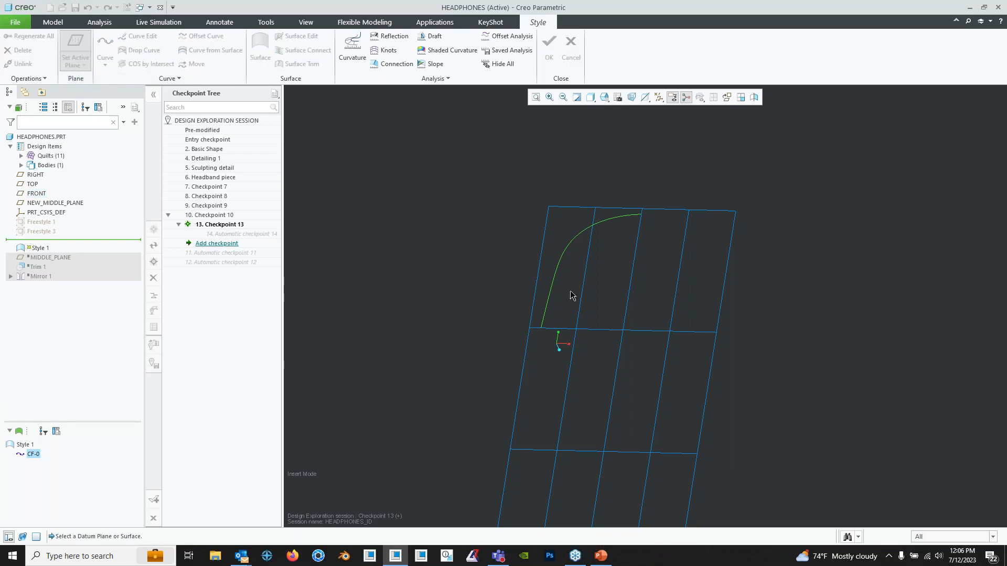
left_click(33, 184)
mouse_move(565, 329)
middle_mouse_down()
mouse_move(558, 297)
mouse_move(539, 282)
middle_mouse_up()
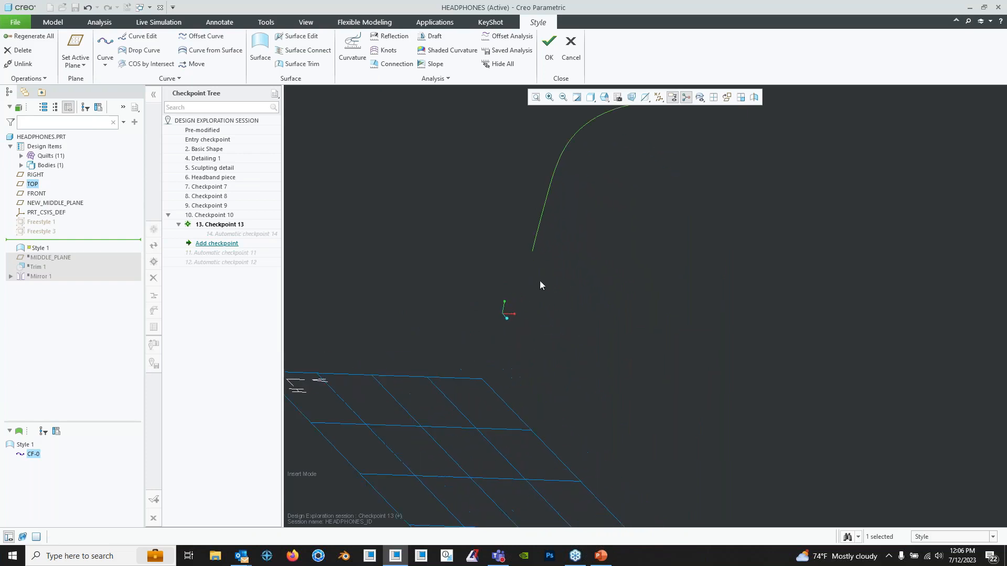
right_click(515, 248)
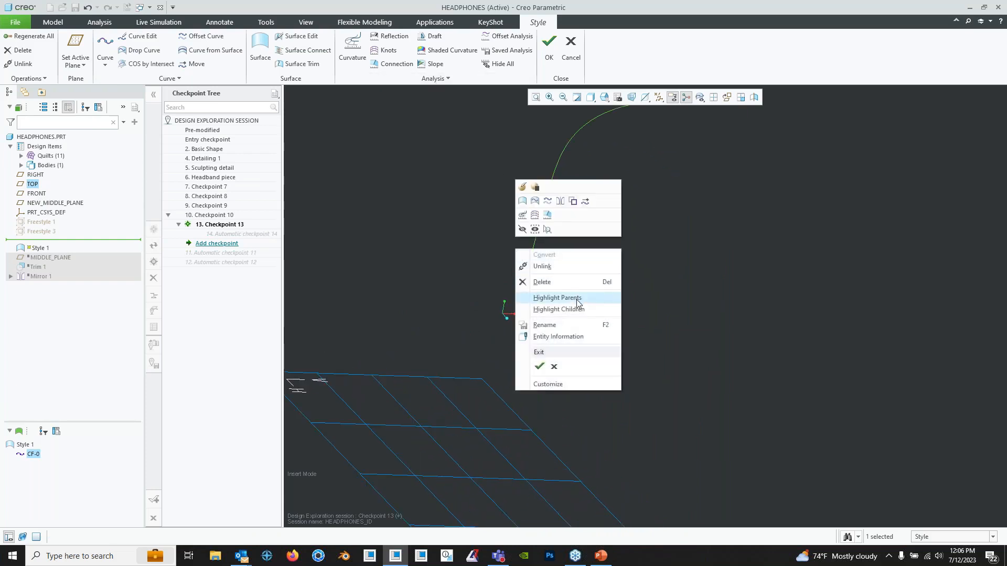
left_click(782, 251)
left_click(81, 67)
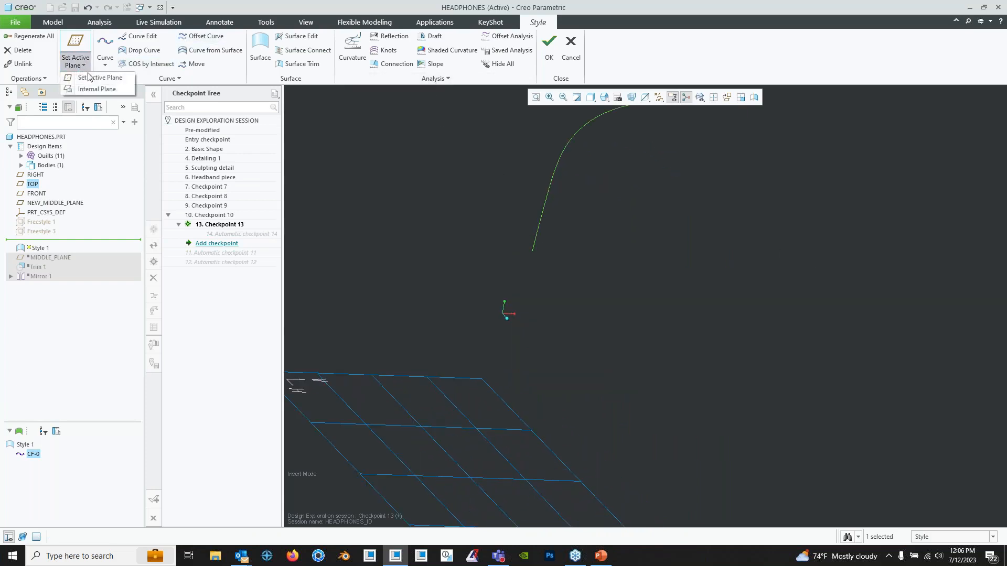
left_click(99, 78)
left_click(33, 184)
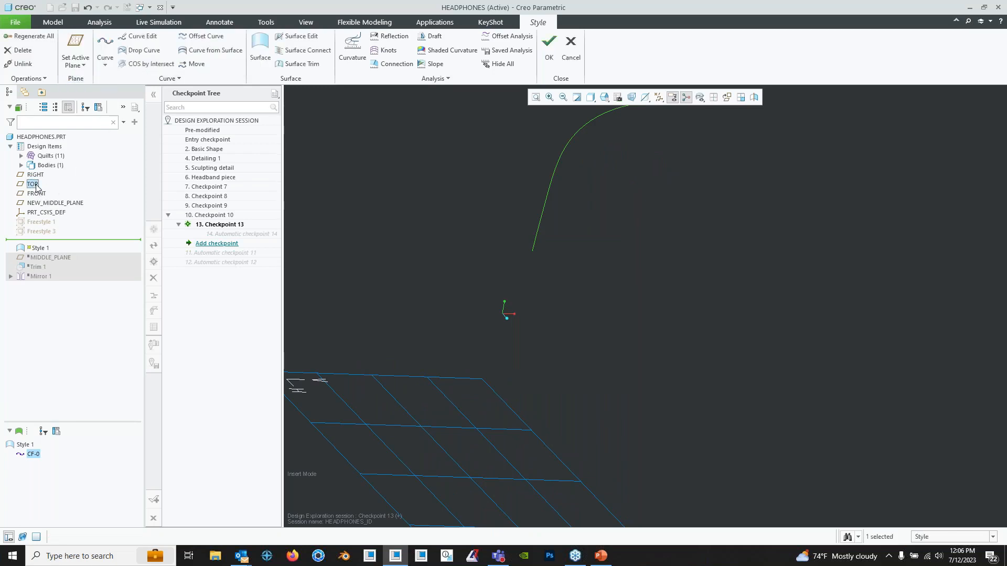
- Orient the view to TOP and start a new free curve in the Style feature
right_click(528, 219)
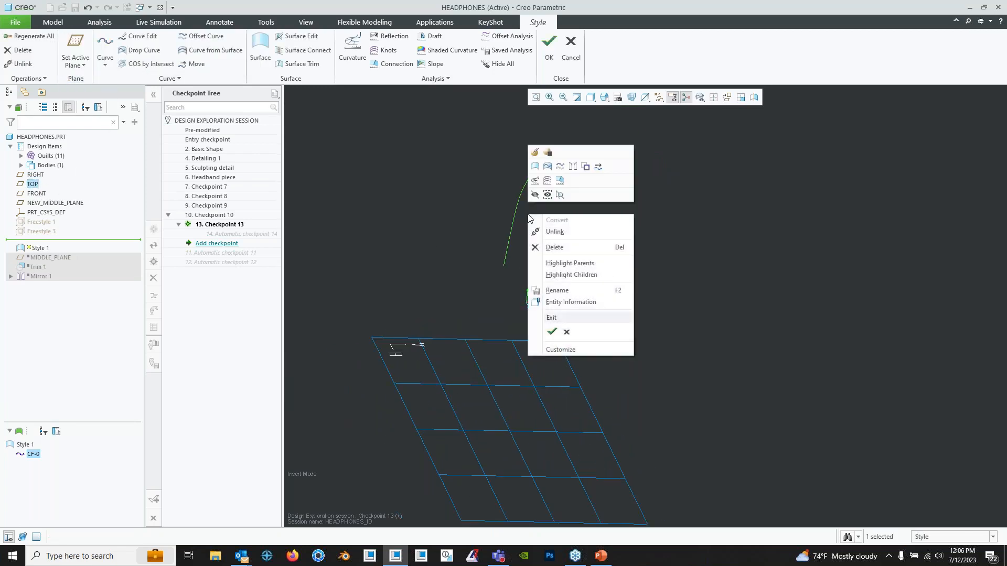
left_click(722, 243)
middle_click_drag(559, 264, 498, 327, "shift")
left_click(520, 196)
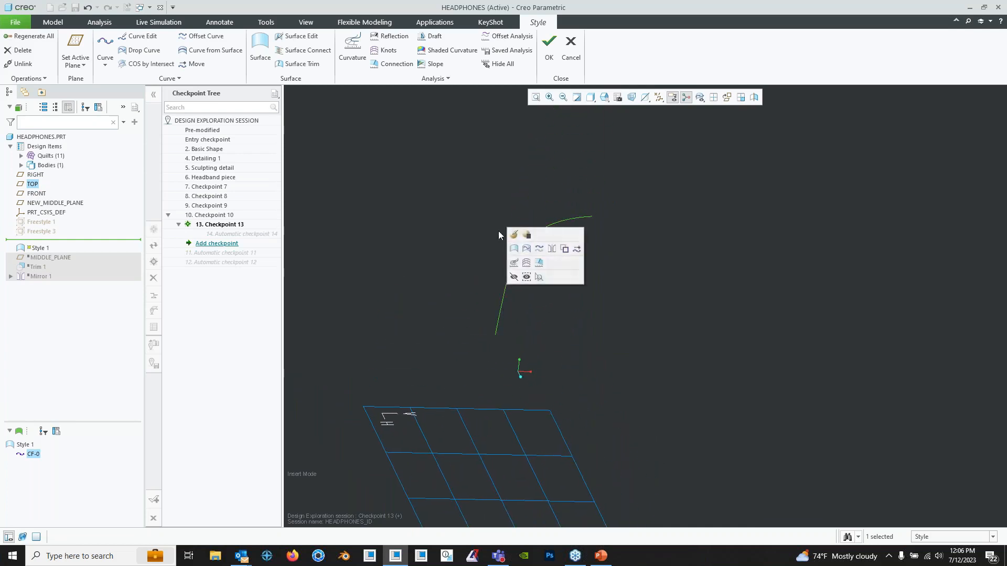
left_click(604, 97)
left_click(621, 184)
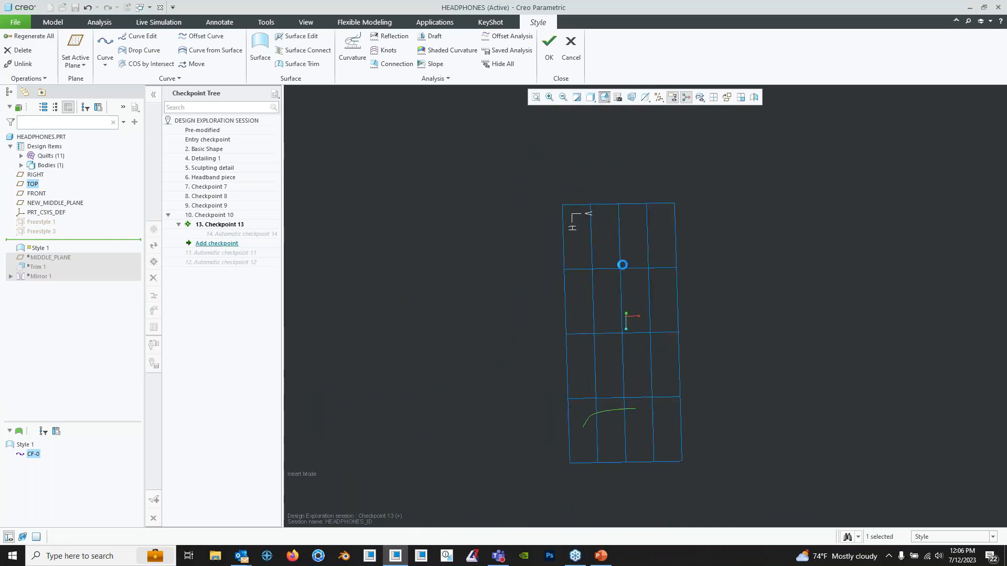
middle_click_drag(608, 377, 545, 262, "shift")
scroll(546, 269, "down", 6)
middle_click_drag(580, 311, 484, 225, "shift")
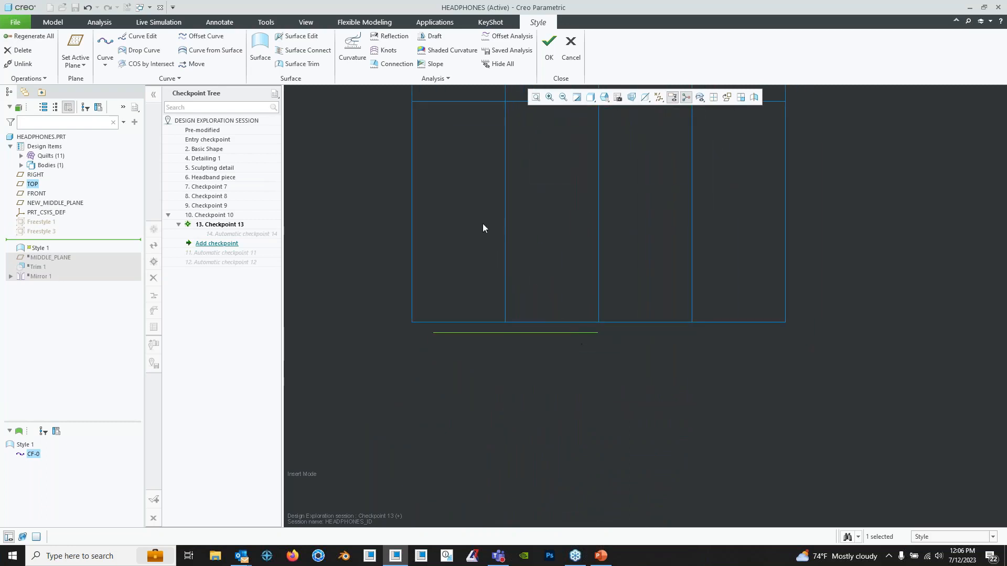
left_click(105, 44)
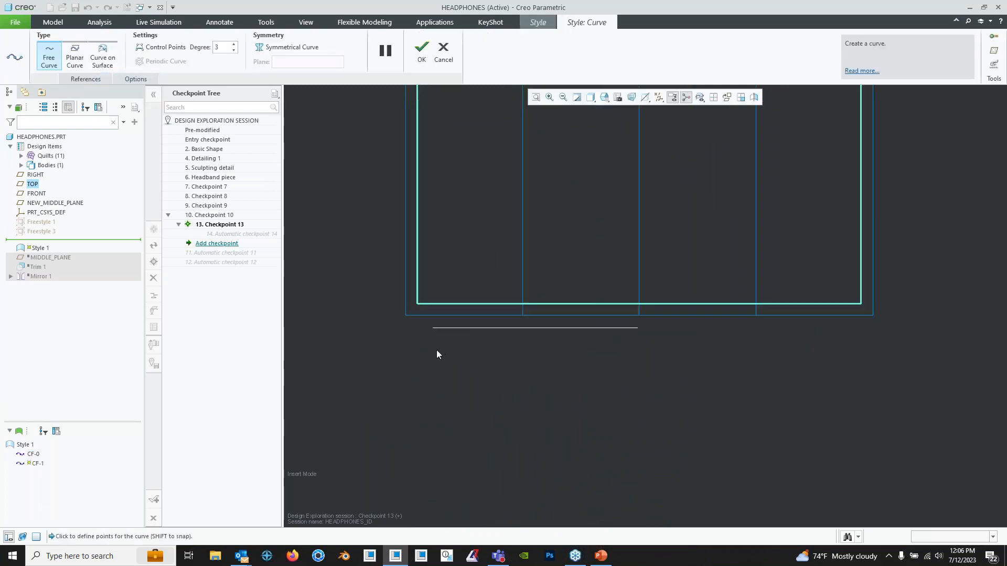
- Try to draw a five-point free curve in the TOP view, bowing outward from near the existing curve's lower end to its upper end
scroll(436, 350, "down", 1)
middle_click_drag(436, 351, 449, 336)
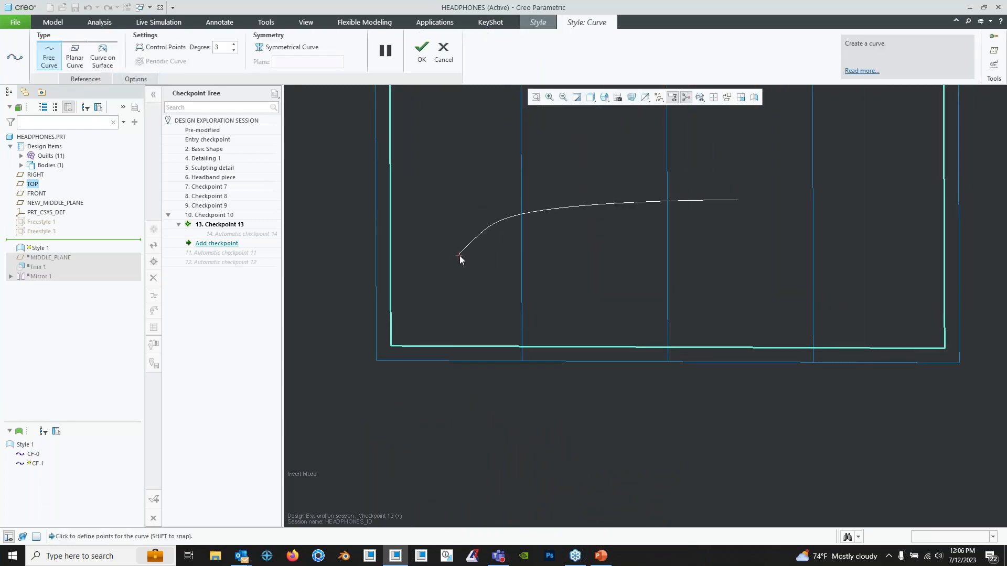
left_click(604, 97)
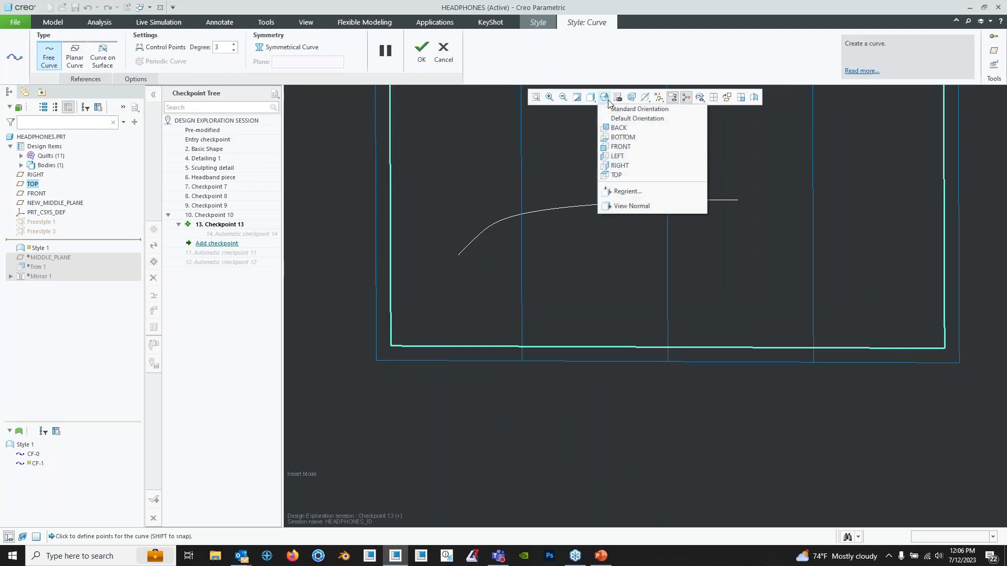
left_click(624, 178)
middle_click_drag(601, 402, 547, 297, "shift")
scroll(547, 297, "down", 5)
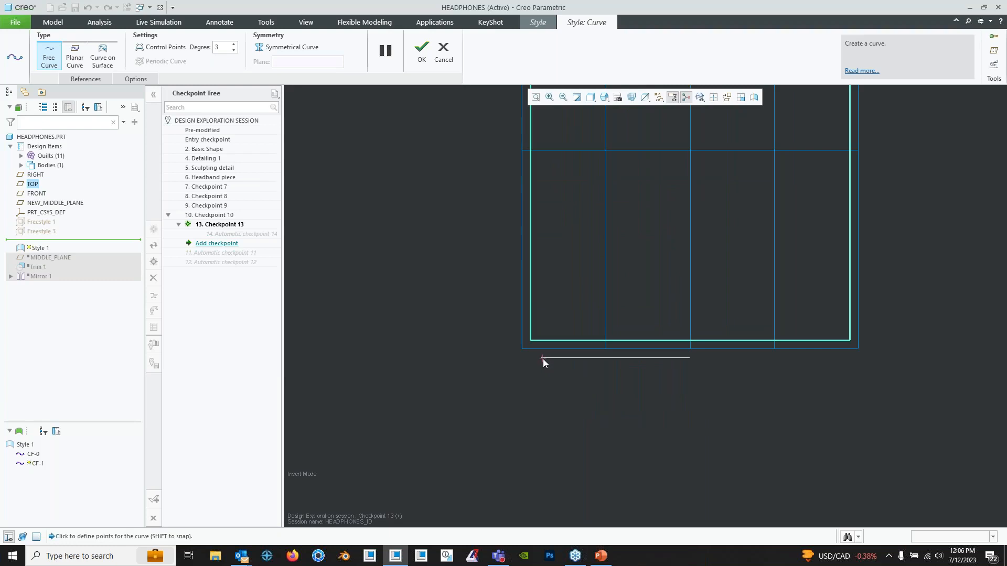
left_click(544, 359)
scroll(550, 369, "down", 4)
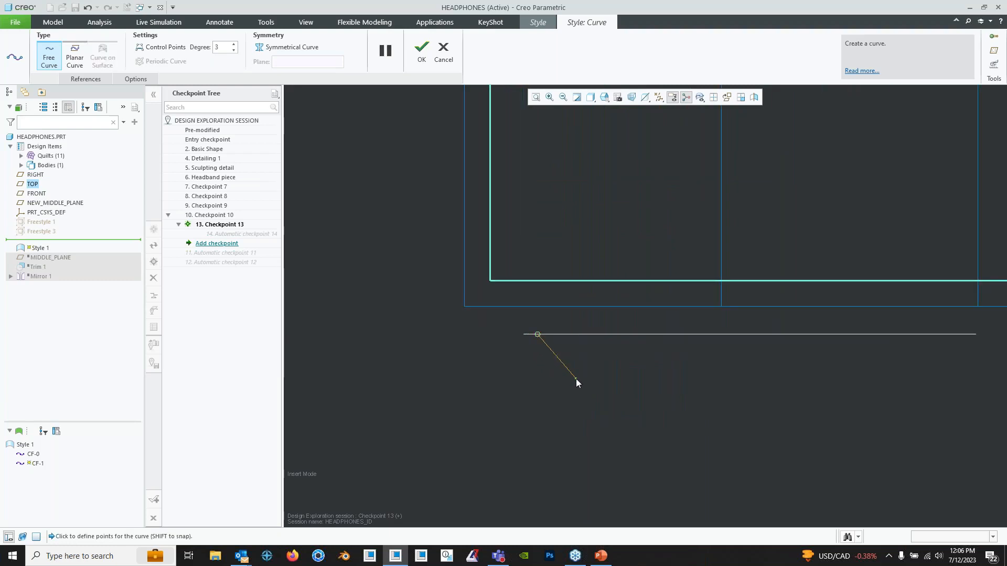
scroll(689, 427, "up", 2)
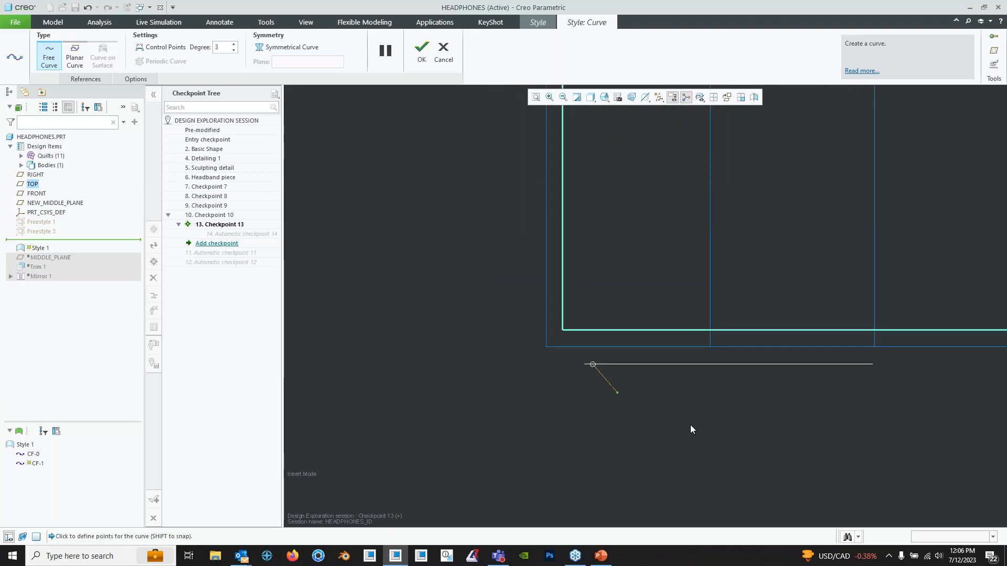
scroll(746, 426, "down", 1)
middle_click_drag(747, 426, 608, 439, "shift")
left_click(615, 434)
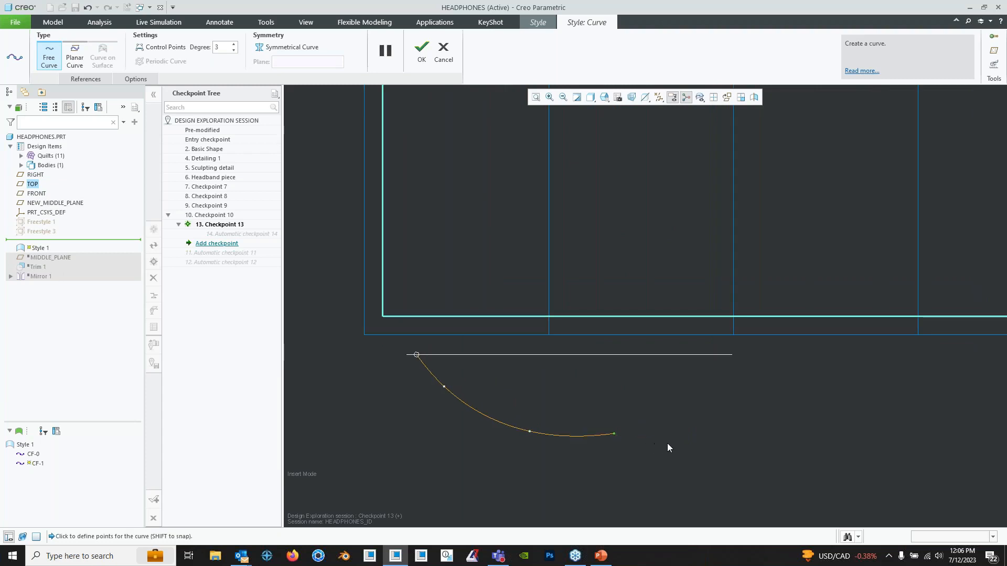
left_click(731, 355)
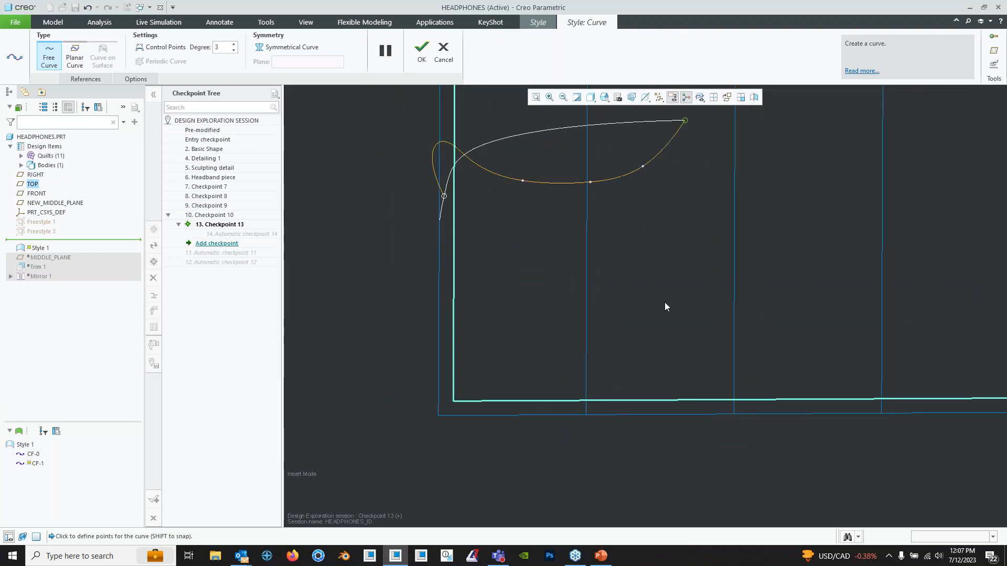
- Undo the points placed on the new free curve, back to its starting point on the existing curve
key("ctrl+z")
middle_click_drag(619, 222, 621, 268, "shift")
key("ctrl+z")
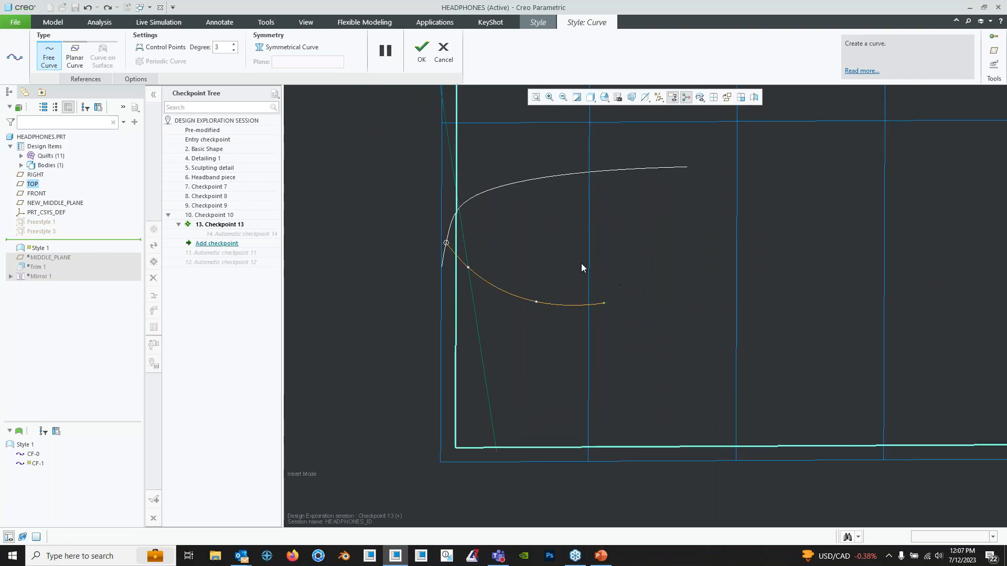
key("ctrl+z")
key("ctrl+z")
middle_click_drag(452, 250, 512, 285, "shift")
key("ctrl+z")
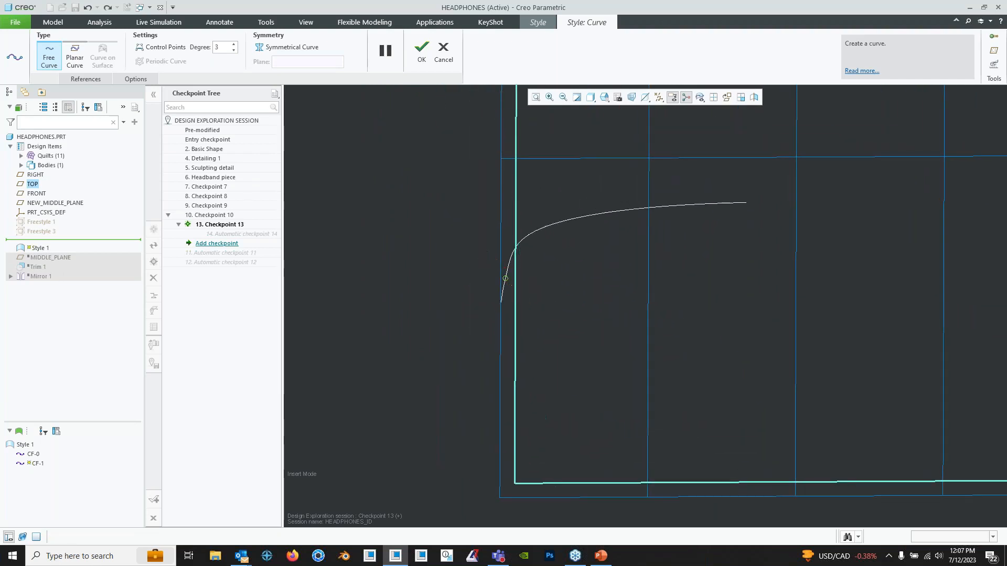
- Undo the misplaced point and start the free curve at the lower end of the existing curve
key("ctrl+z")
left_click(501, 305)
mouse_move(562, 316)
middle_mouse_down()
mouse_move(576, 308)
mouse_move(576, 319)
middle_mouse_up()
scroll(577, 319, "down", 1)
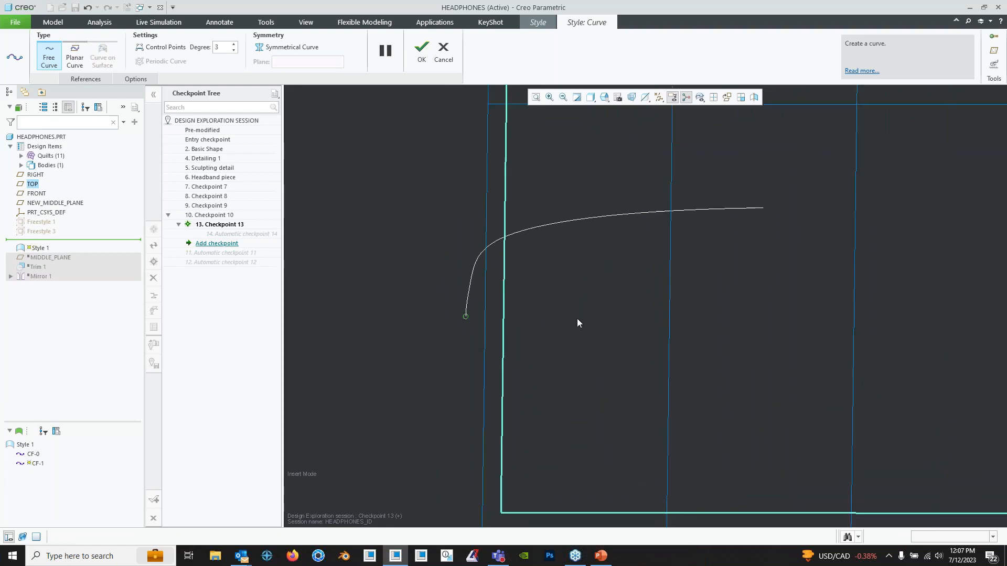
- In the TOP view, place the remaining free curve points to form a bowed curve running from the snapped end, and finish the curve
scroll(577, 320, "up", 3)
mouse_move(511, 313)
middle_mouse_down()
mouse_move(534, 302)
mouse_move(524, 317)
middle_mouse_up()
left_click(605, 97)
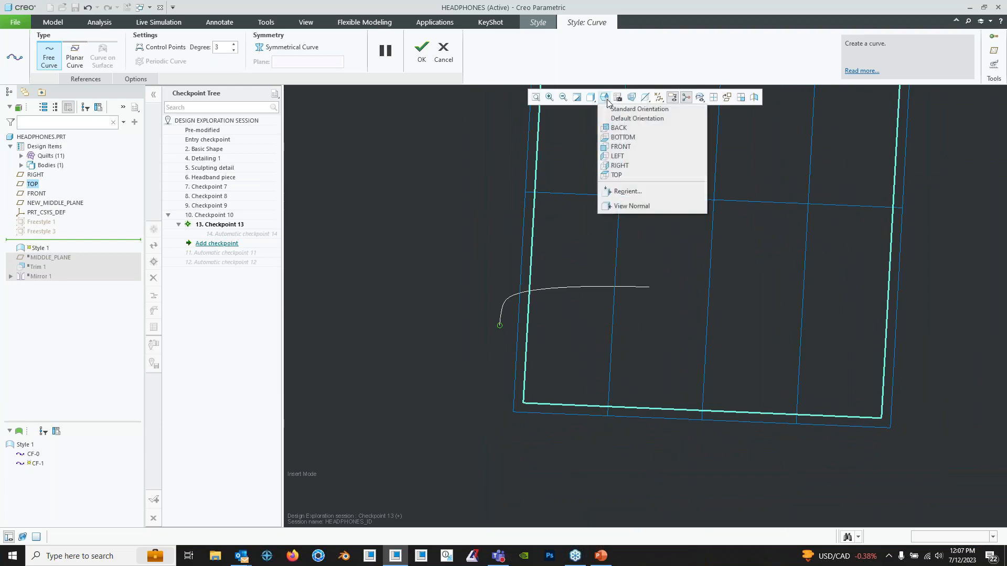
left_click(616, 175)
middle_click_drag(627, 407, 560, 293, "shift")
scroll(527, 302, "down", 5)
left_click(574, 361)
left_click(607, 377)
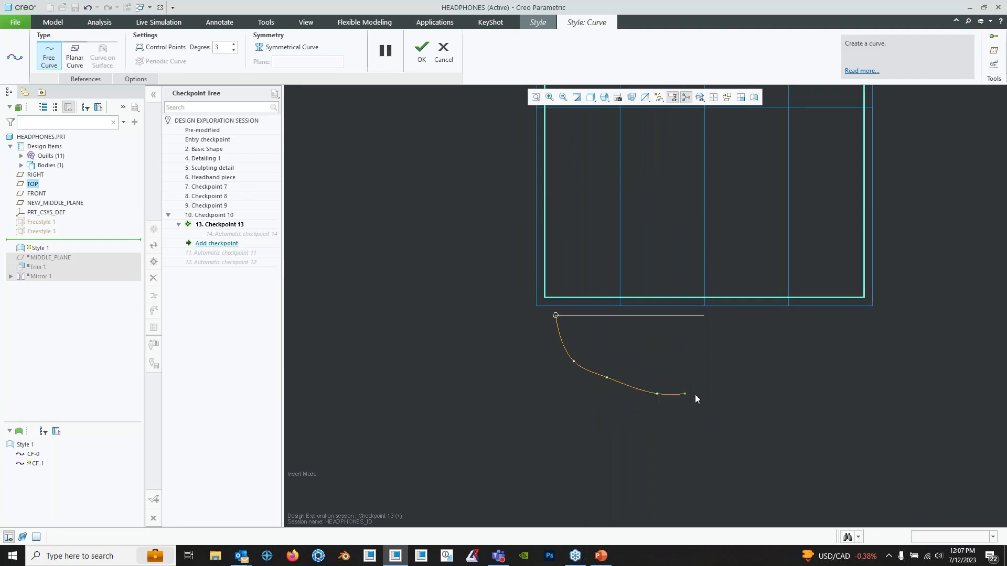
middle_click_drag(503, 117, 557, 89)
left_click(422, 47)
- Set the RIGHT datum plane as the active plane for the Style feature
middle_click_drag(642, 249, 618, 296)
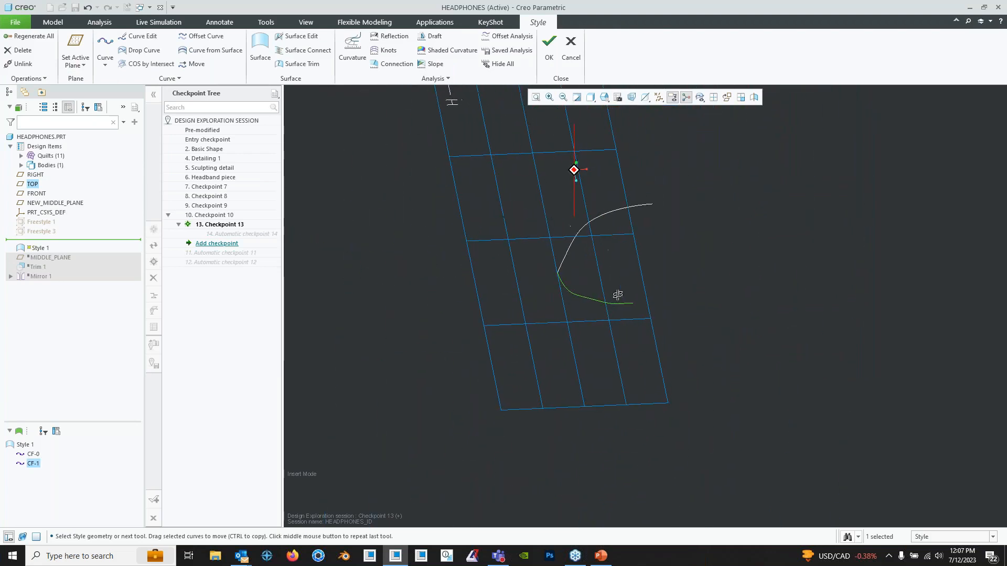
left_click(693, 217)
middle_click_drag(666, 229, 642, 321, "shift")
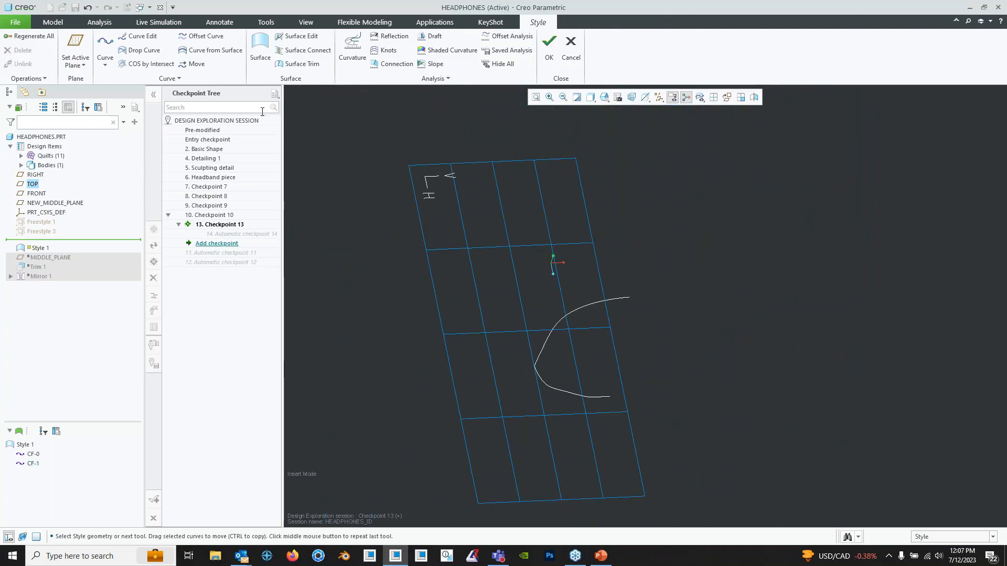
left_click(76, 64)
left_click(86, 79)
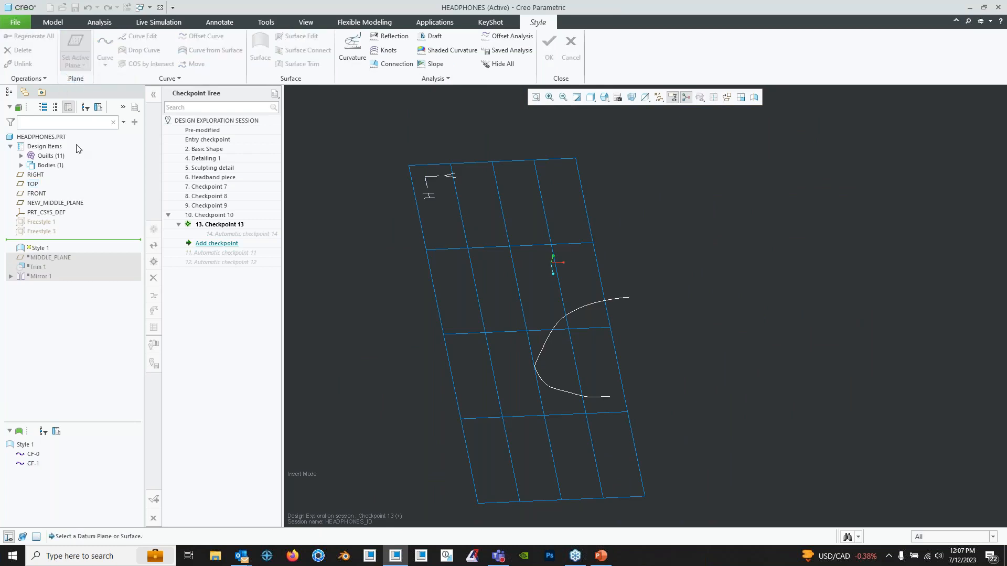
left_click(36, 174)
- Draw a free curve connecting the open ends of the two existing curves, snapped to both endpoints
middle_click_drag(571, 289, 598, 235)
middle_click_drag(714, 213, 679, 352, "shift")
scroll(584, 217, "down", 3)
middle_click_drag(585, 217, 631, 229)
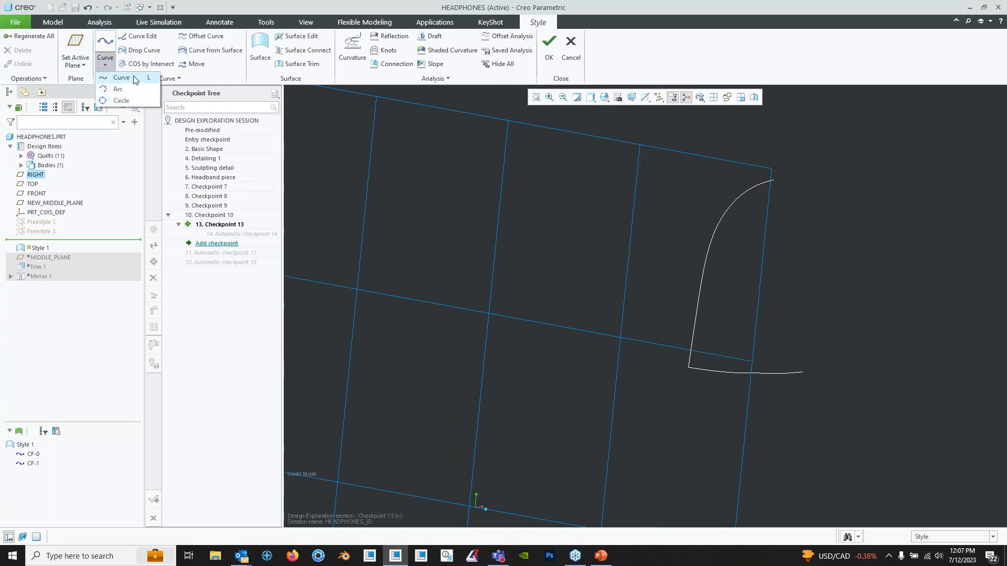
left_click(105, 50)
scroll(579, 194, "down", 3)
scroll(587, 184, "down", 4)
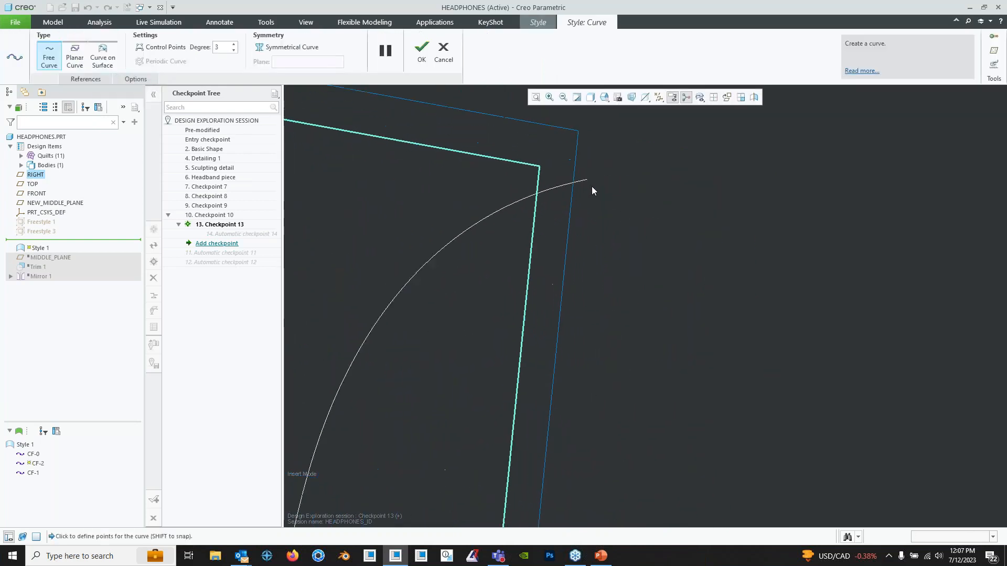
left_click(586, 175, "shift")
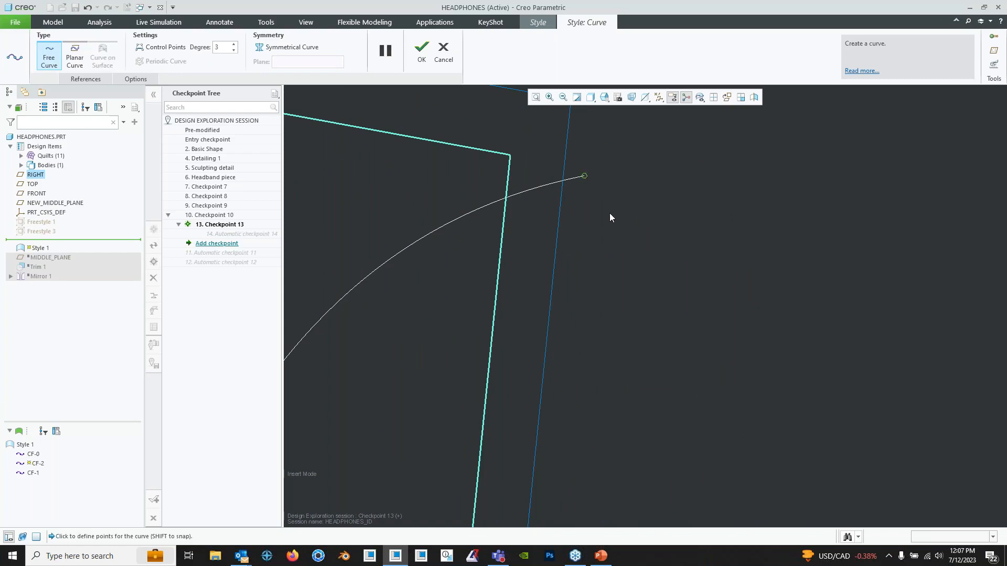
scroll(610, 215, "up", 5)
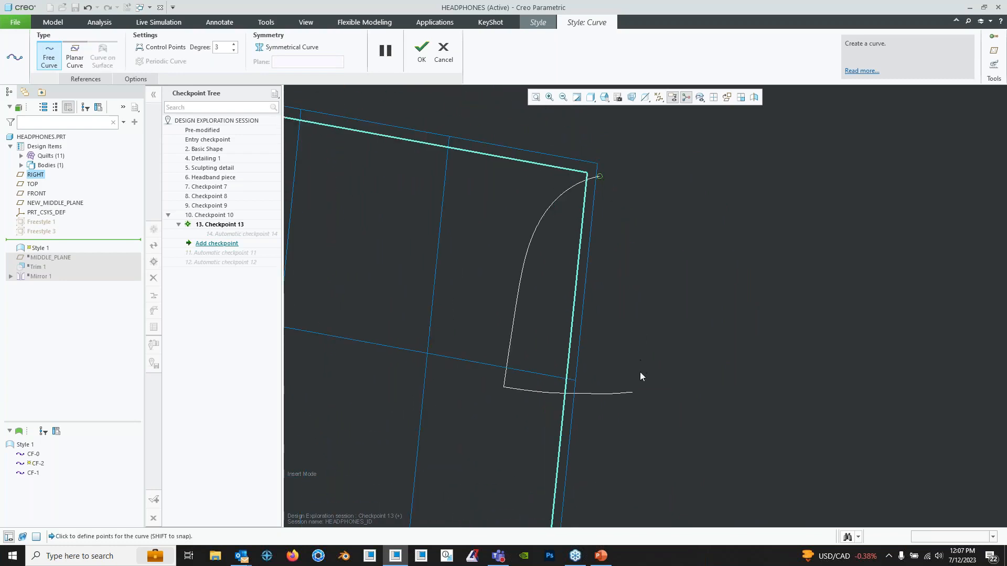
scroll(640, 373, "down", 4)
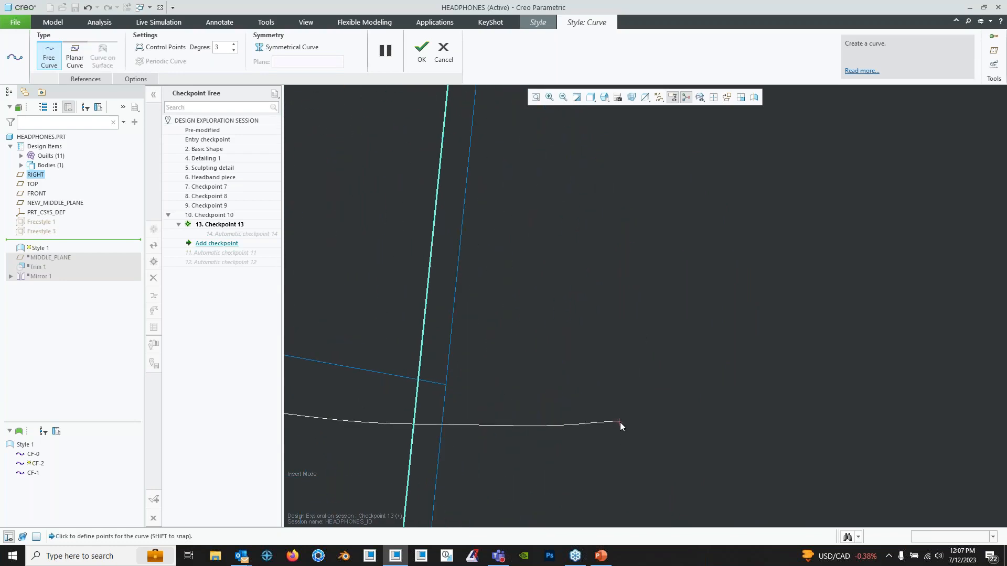
left_click(620, 422, "shift")
scroll(635, 375, "up", 4)
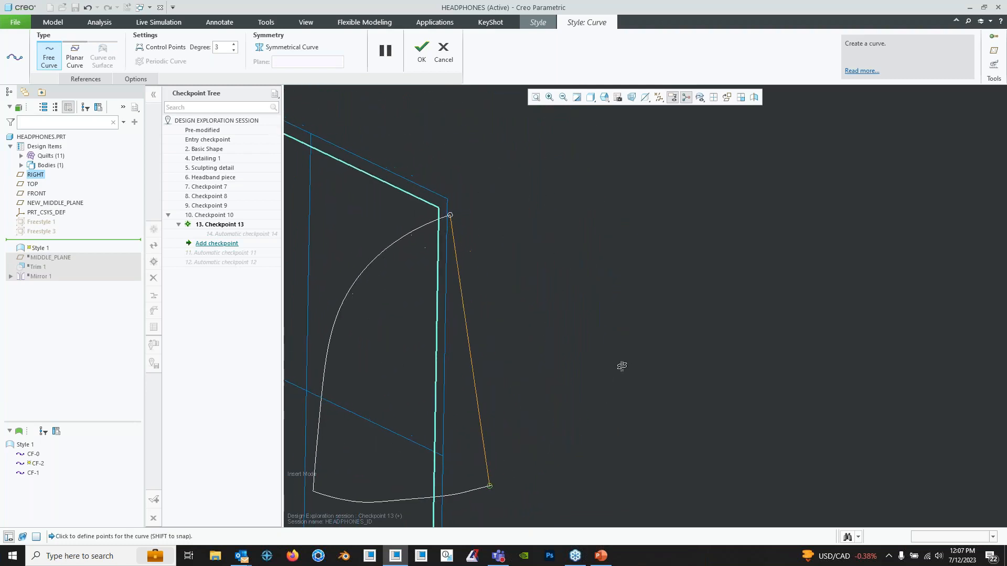
middle_click_drag(621, 366, 665, 306)
left_click(421, 51)
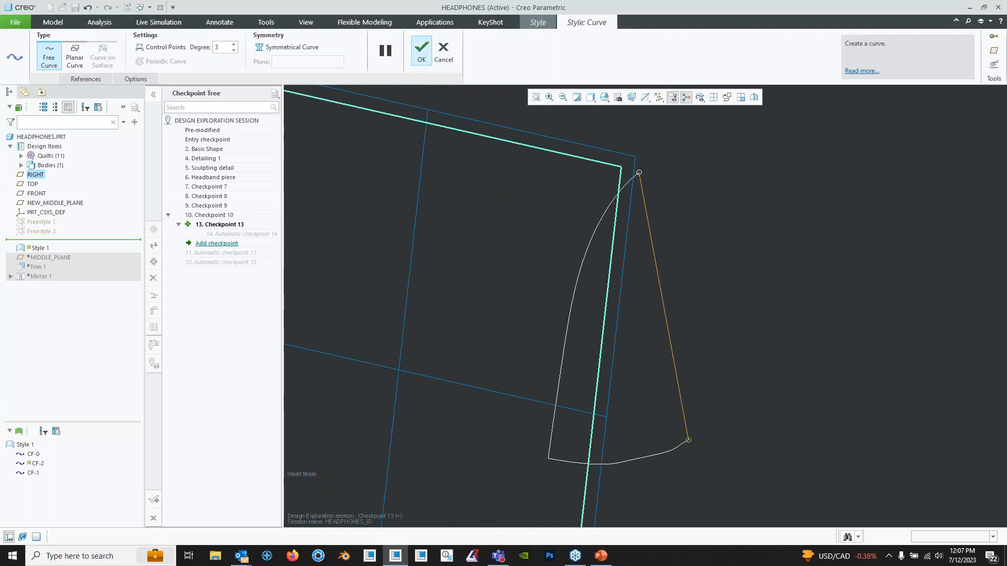
- Edit the connecting curve in the active plane orientation, adding a point and moving it upward so the curve bows outward
right_click(657, 267)
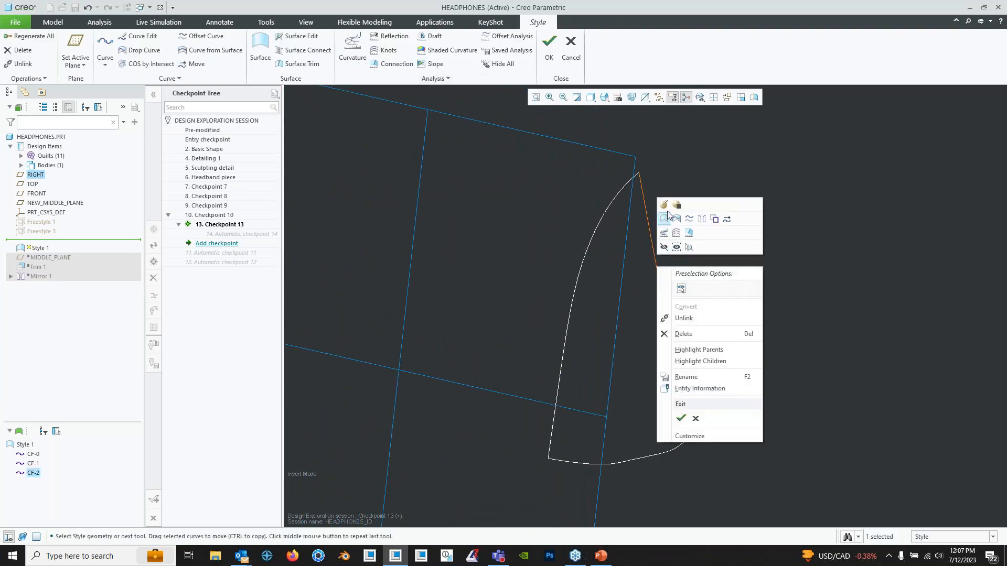
left_click(664, 204)
right_click(662, 293)
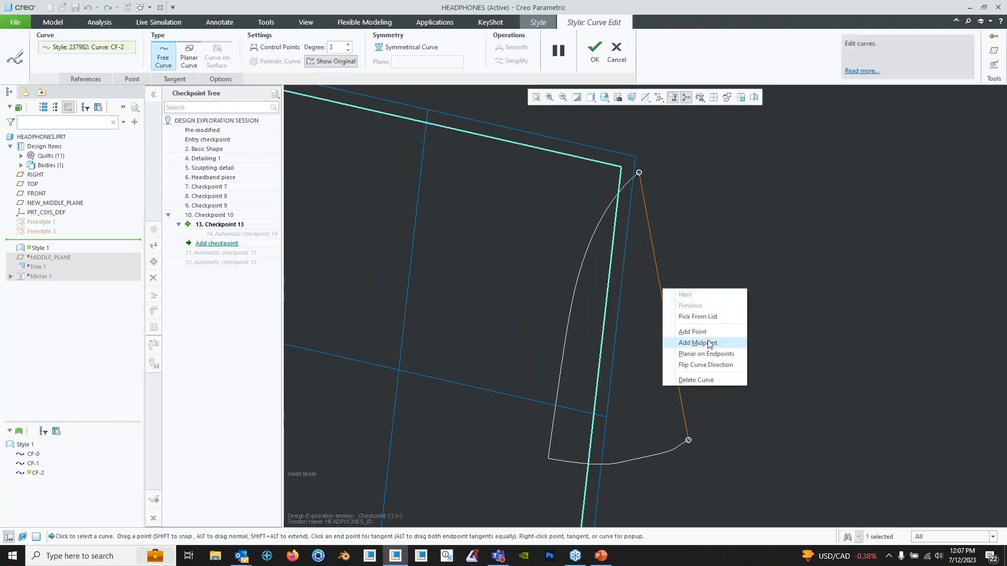
left_click(692, 332)
right_click(623, 121)
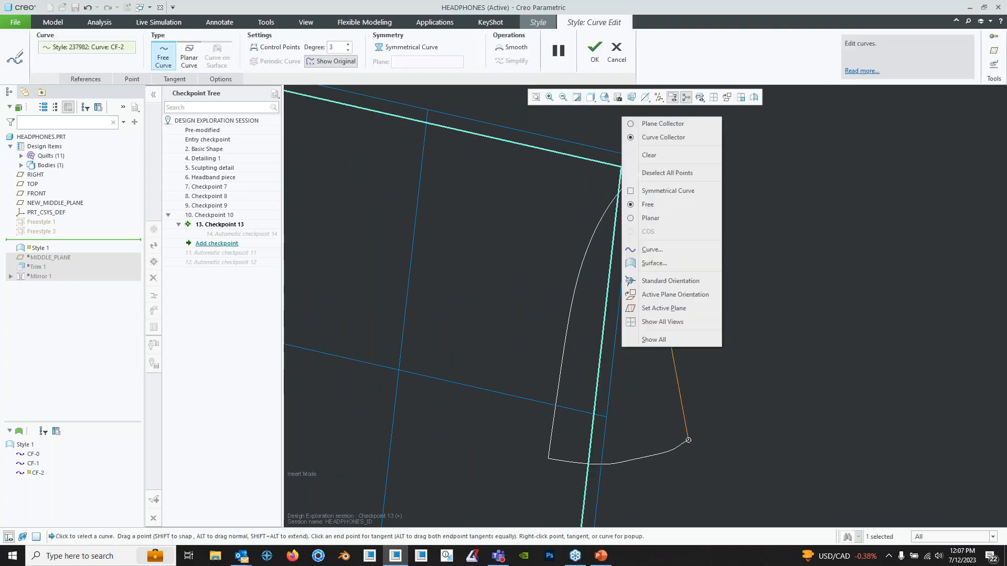
left_click(676, 294)
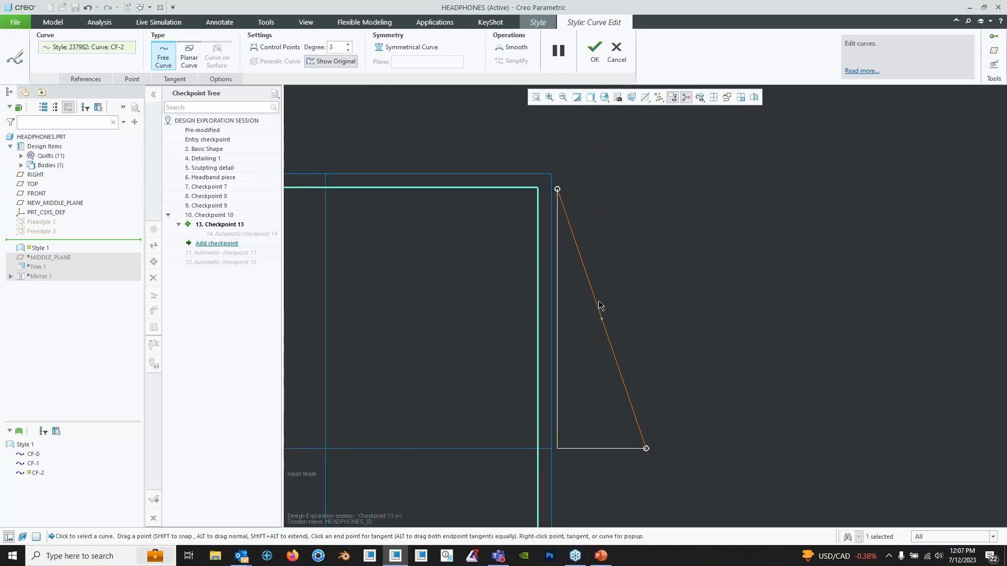
left_click_drag(602, 321, 602, 208)
- Add a second point on the lower part of the connecting curve, reposition it farther down and accept the curve edit
right_click(643, 308)
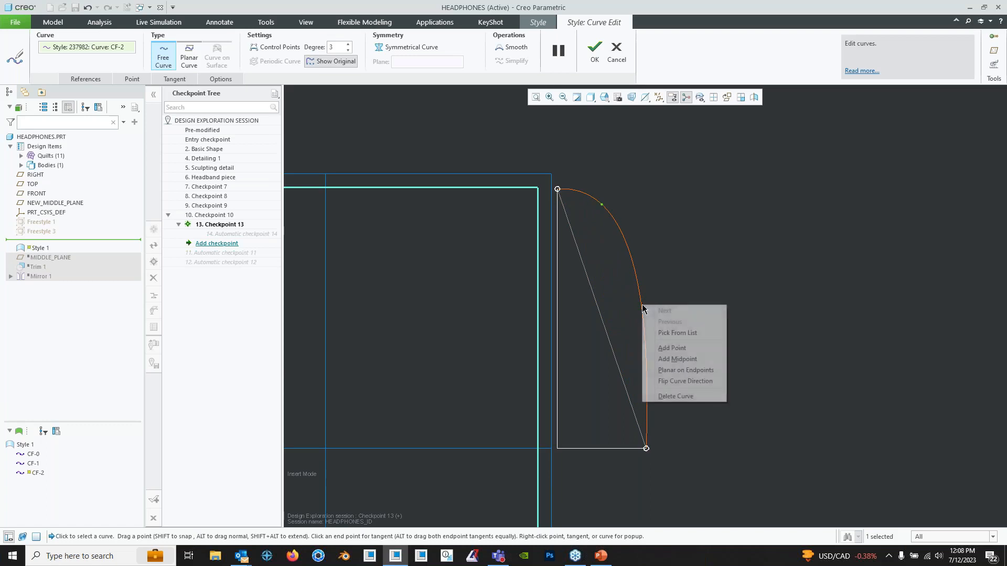
left_click(676, 349)
left_click_drag(639, 290, 645, 358)
middle_click_drag(656, 351, 622, 262)
left_click(594, 50)
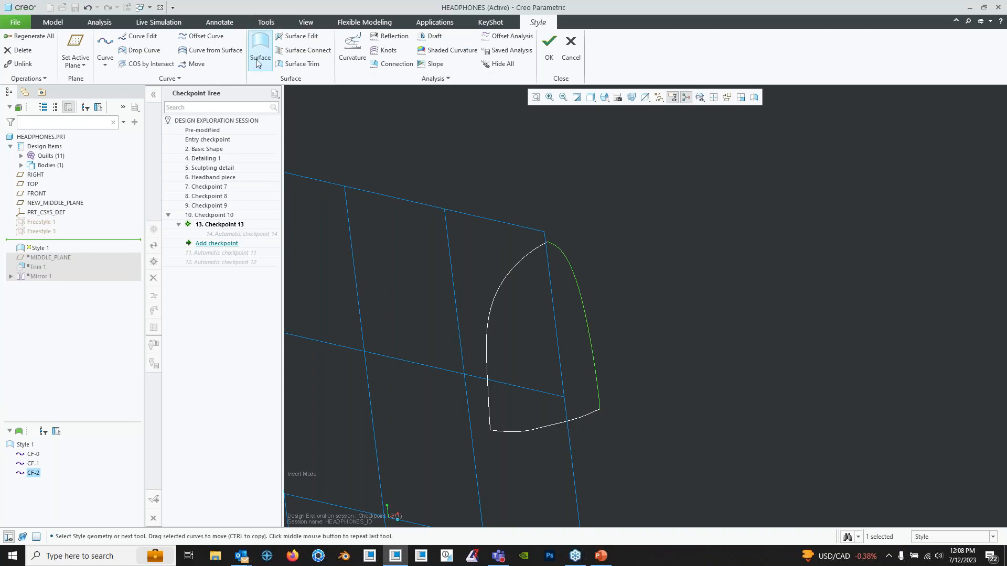
- Create a boundary surface using the three connected curves as its primary chains
left_click(583, 209)
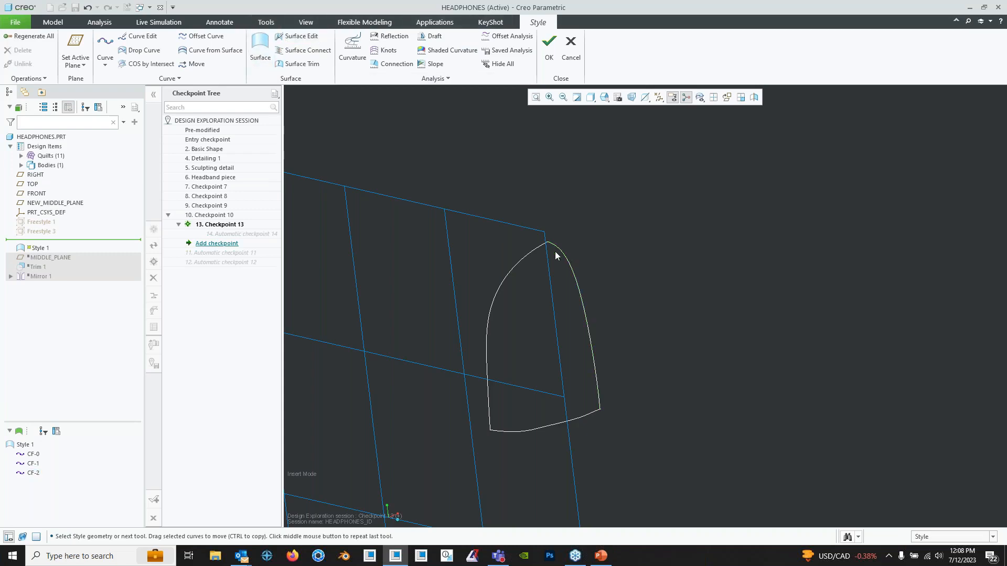
scroll(553, 271, "down", 4)
scroll(562, 273, "up", 1)
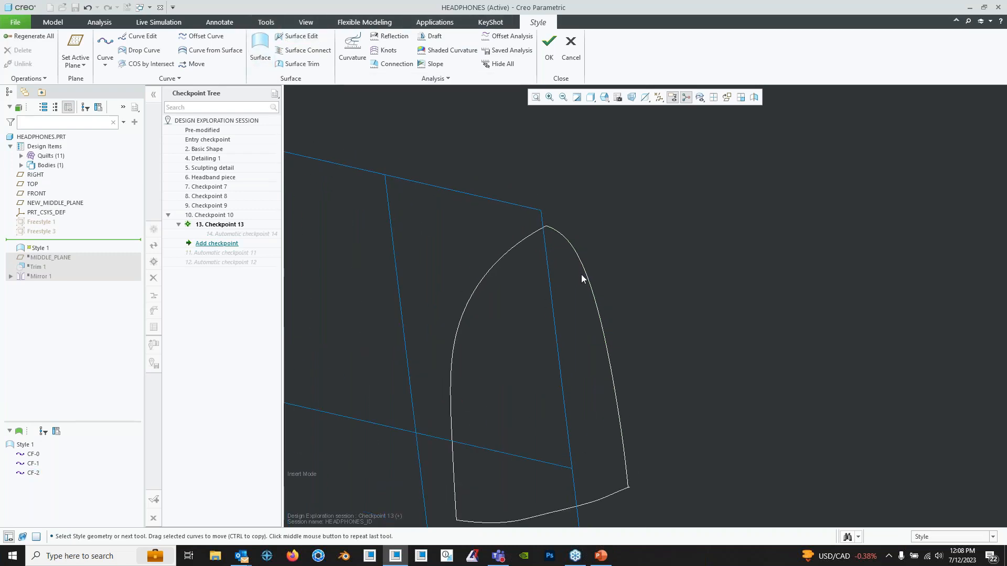
left_click(589, 278)
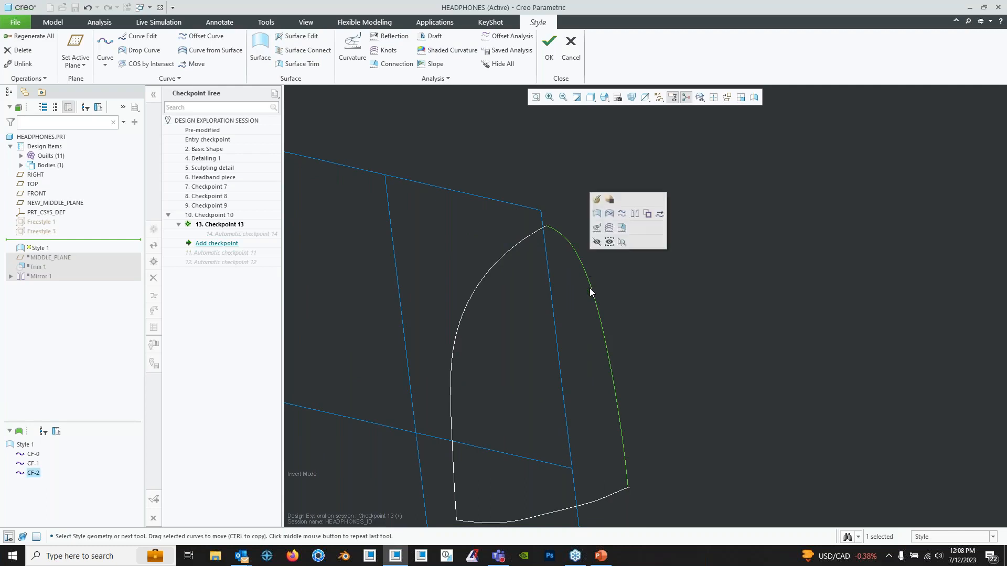
left_click(855, 394)
scroll(615, 380, "down", 3)
middle_click_drag(659, 450, 672, 288, "shift")
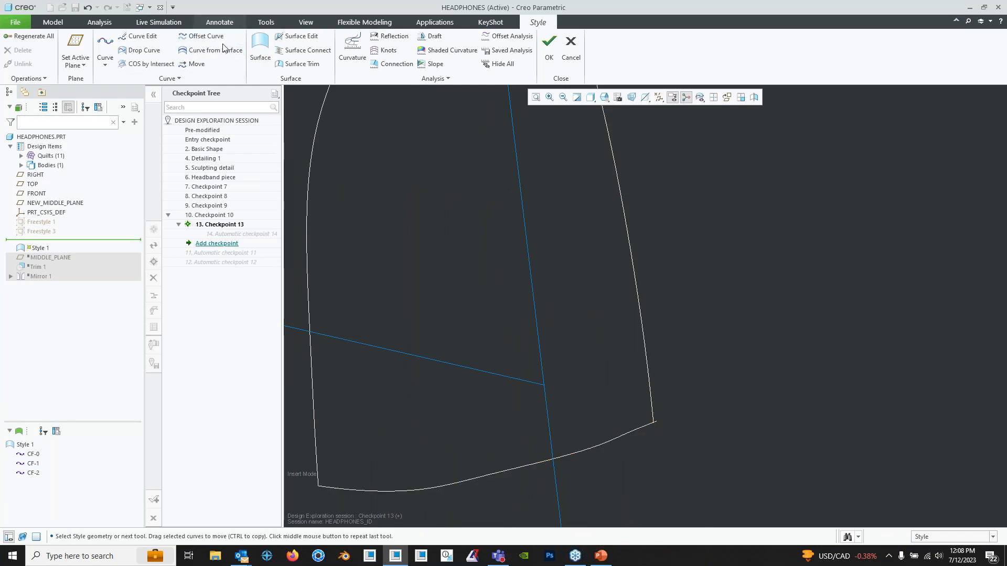
left_click(260, 50)
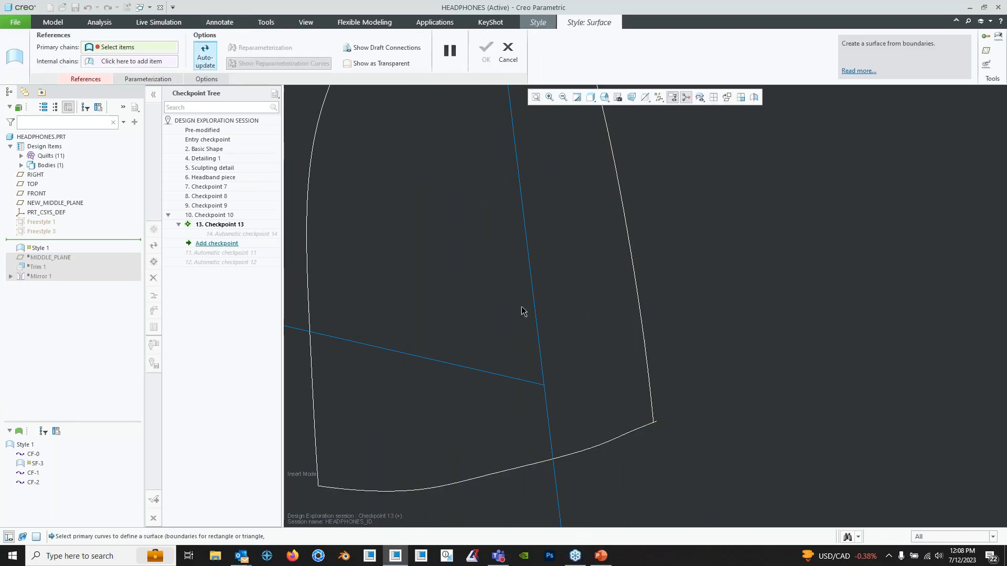
left_click(617, 441)
left_click(651, 388, "ctrl")
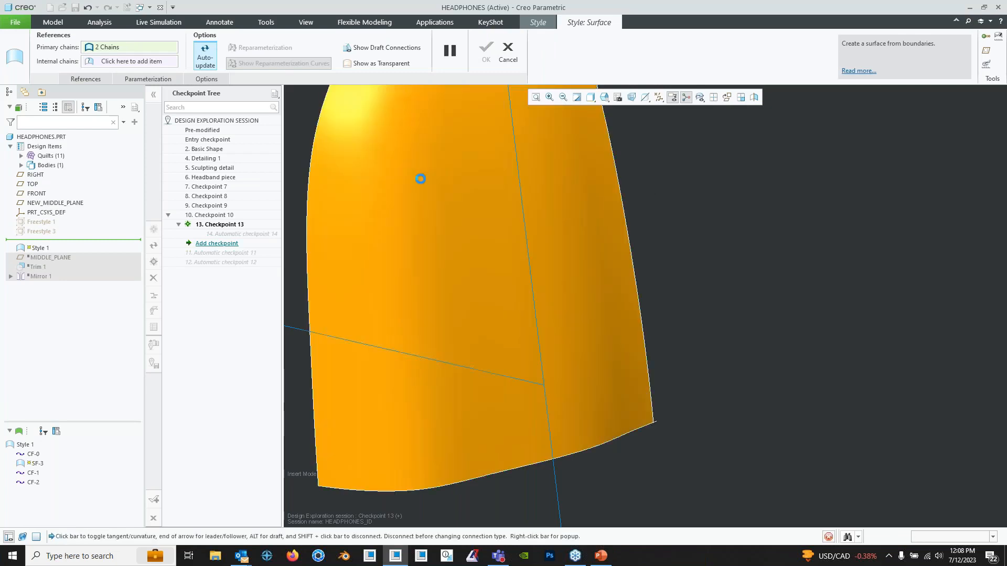
middle_click_drag(419, 178, 536, 316, "shift")
scroll(577, 315, "up", 5)
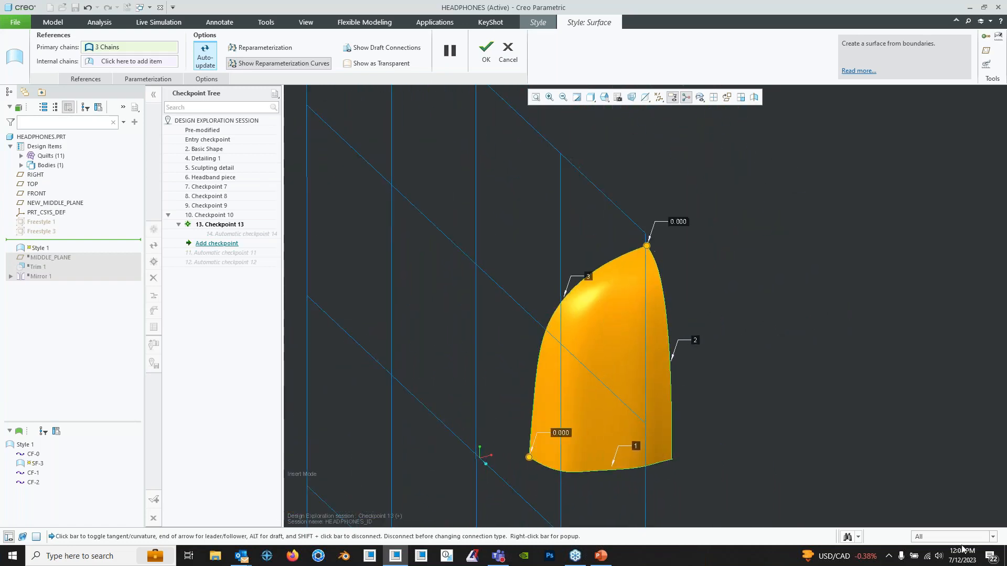
- Examine the previewed three-sided surface from several angles, including its inner side and lower edge
mouse_move(625, 318)
middle_mouse_down()
mouse_move(640, 310)
mouse_move(630, 304)
middle_mouse_up()
scroll(606, 259, "up", 3)
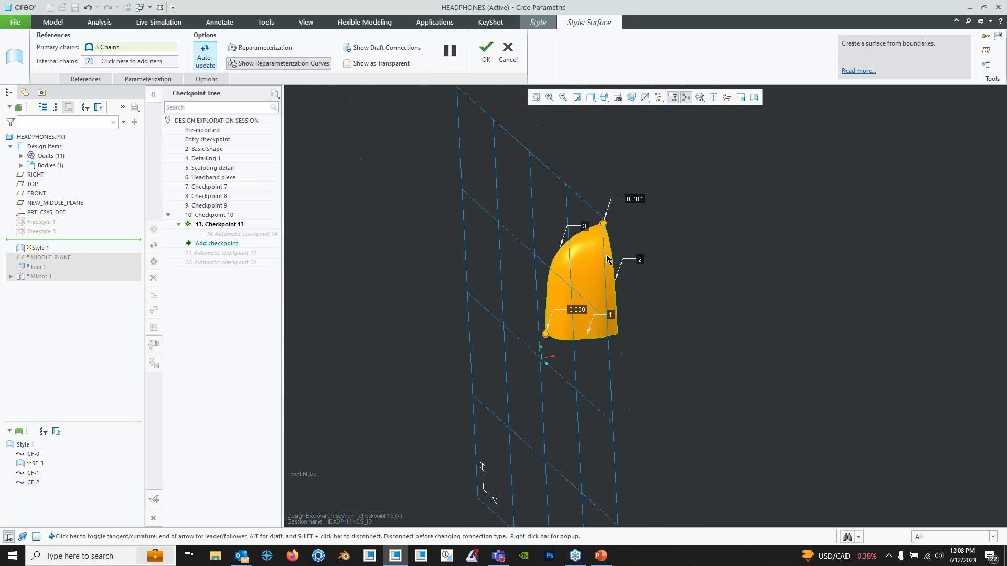
scroll(606, 259, "down", 2)
middle_click_drag(574, 333, 677, 284)
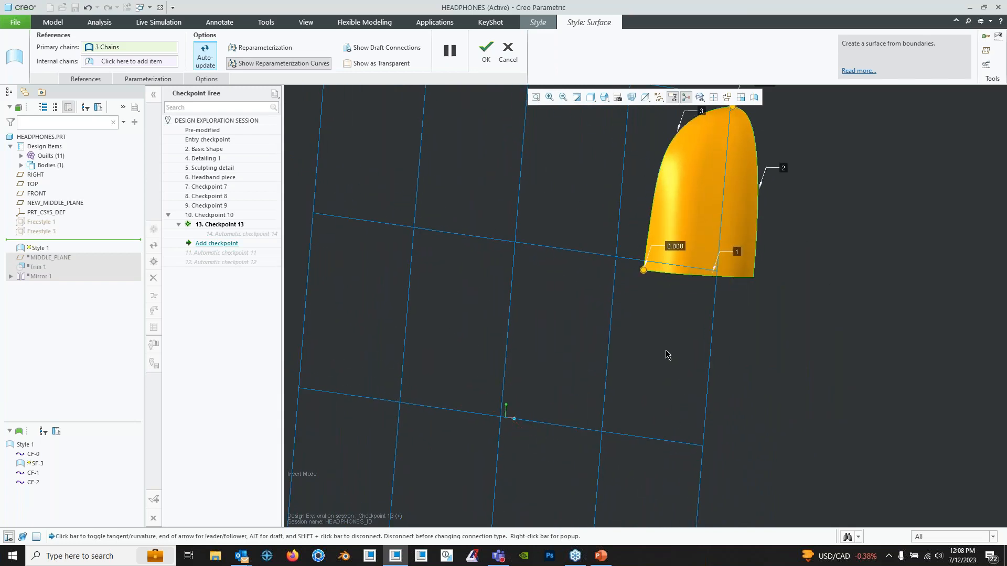
middle_click_drag(688, 369, 659, 308, "shift")
middle_click_drag(680, 271, 648, 377, "shift")
middle_click_drag(712, 297, 676, 341)
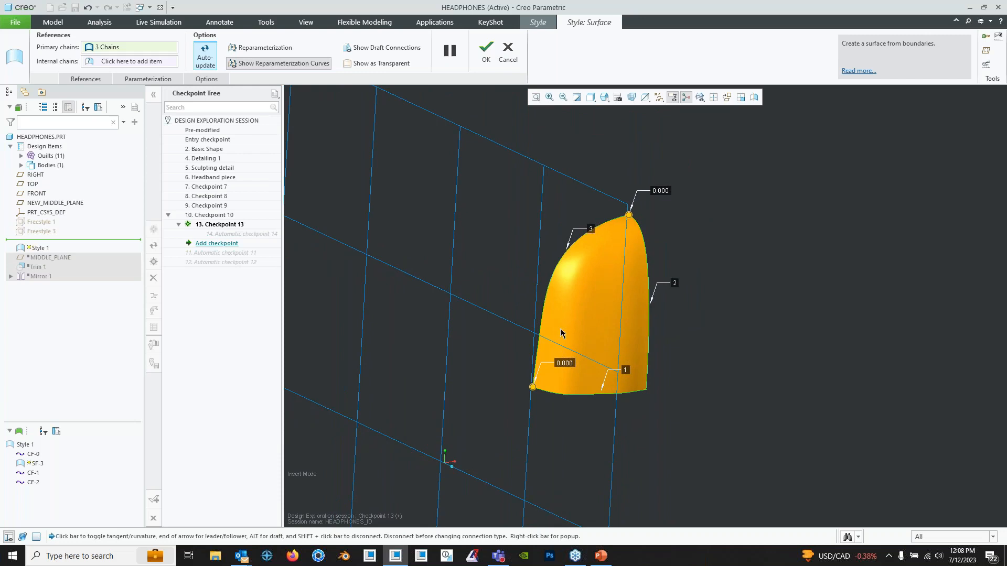
middle_click_drag(592, 346, 592, 277)
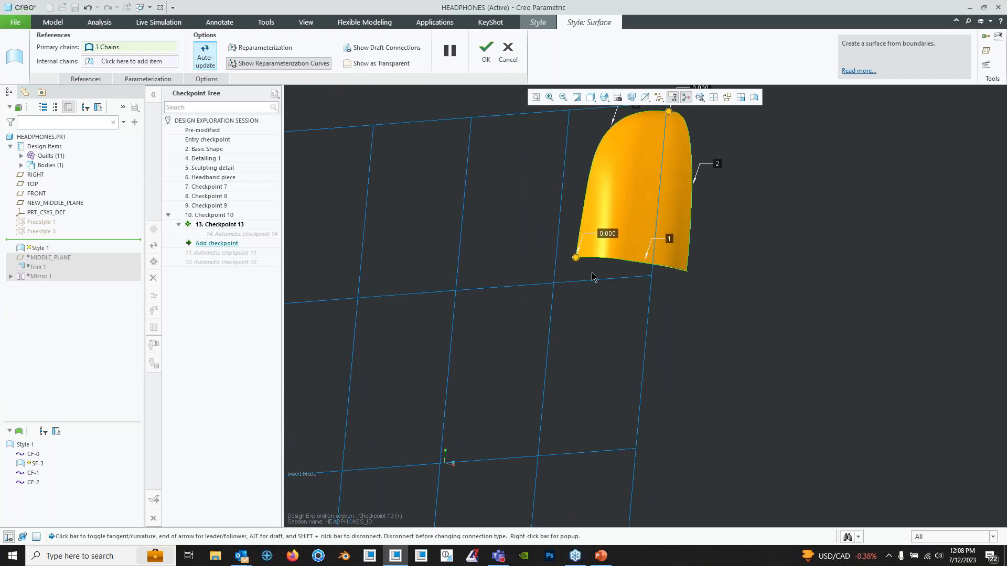
middle_click_drag(690, 333, 669, 292)
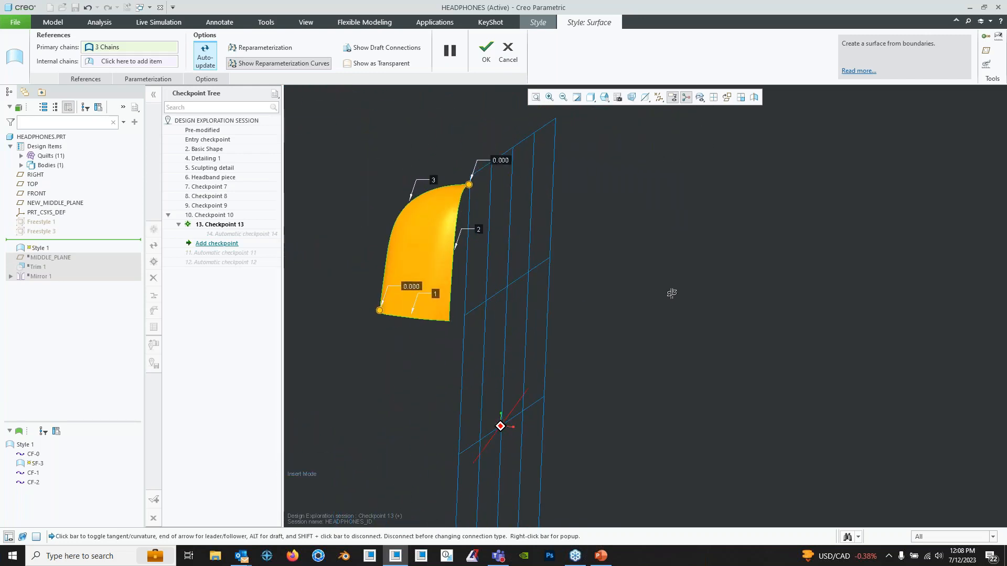
scroll(580, 287, "down", 1)
middle_click_drag(581, 287, 735, 294, "shift")
middle_click_drag(598, 379, 630, 305, "shift")
middle_click_drag(577, 369, 545, 369, "shift")
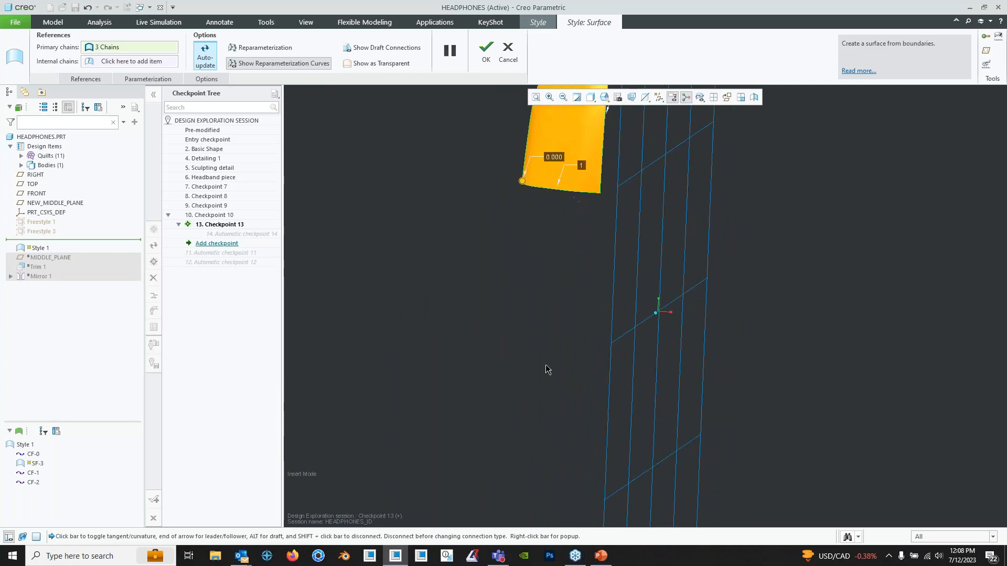
middle_click_drag(579, 297, 557, 336)
mouse_move(547, 293)
middle_mouse_down()
mouse_move(530, 240)
mouse_move(529, 287)
mouse_move(494, 283)
mouse_move(590, 316)
mouse_move(586, 331)
middle_mouse_up()
scroll(589, 315, "down", 2)
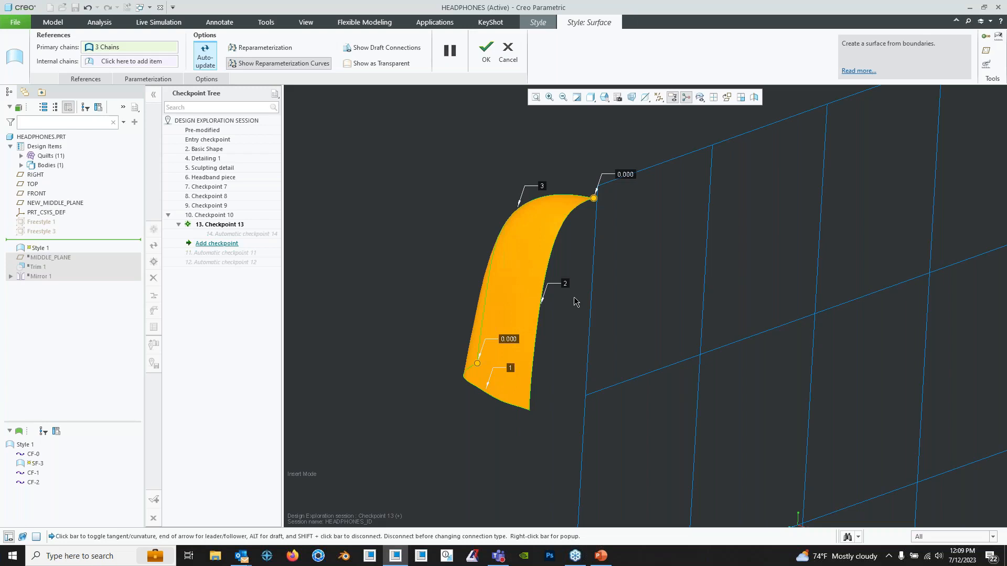
- Cancel the boundary surface and discard the whole Style feature with its curves
left_click(508, 52)
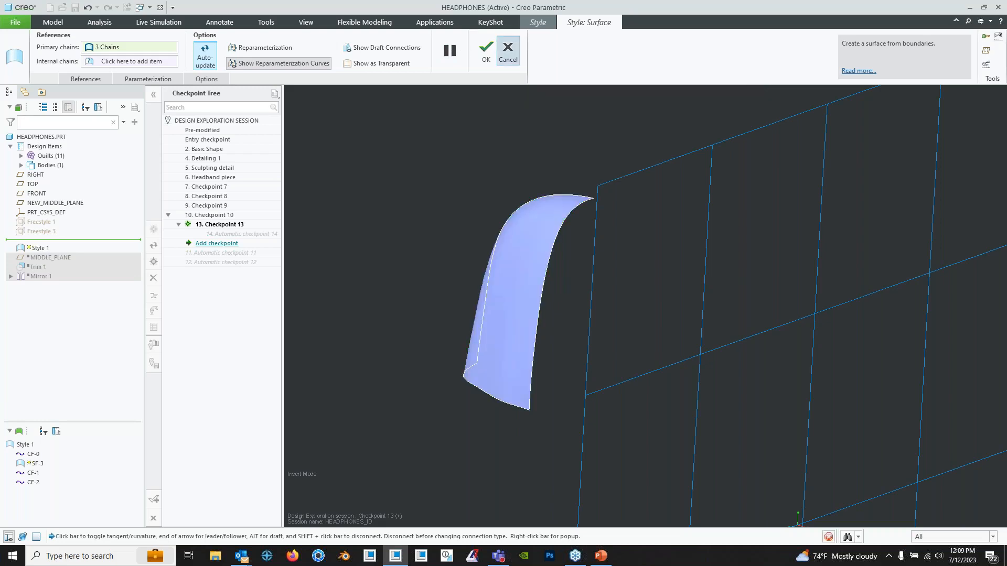
left_click(571, 49)
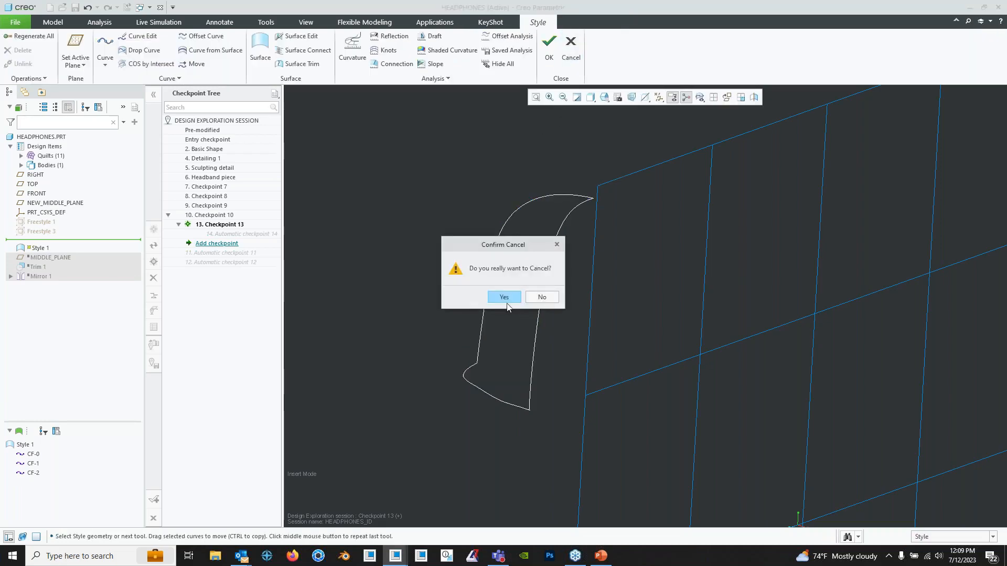
left_click(505, 299)
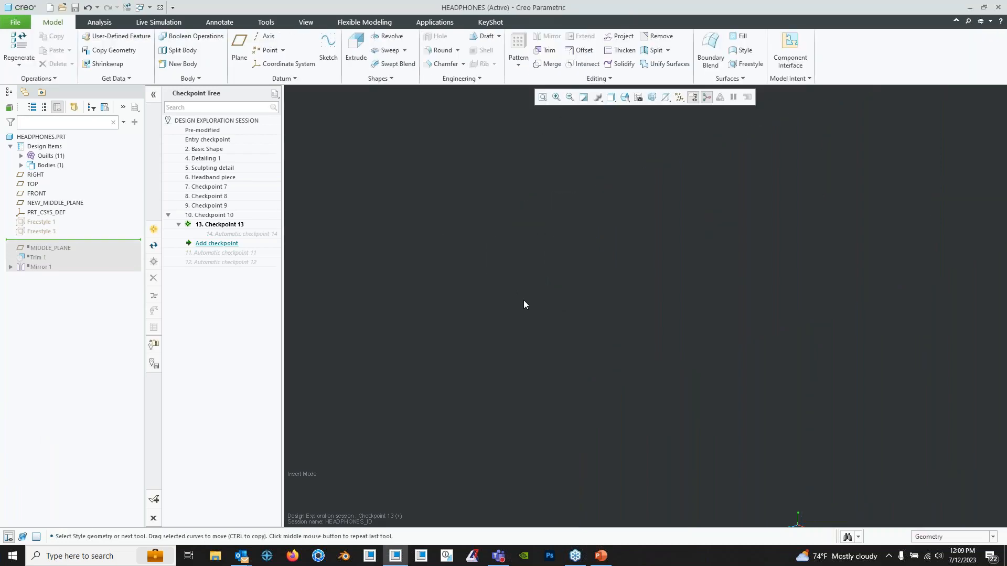
- Show the hidden Freestyle 1 feature and bring the complete headphones into view
right_click(50, 230)
left_click(48, 221)
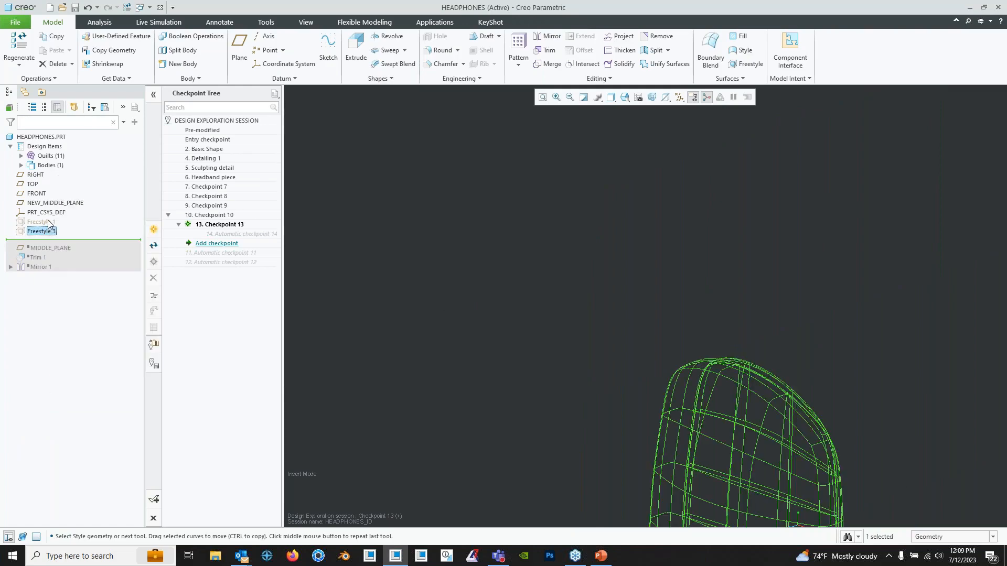
right_click(48, 221)
left_click(68, 201)
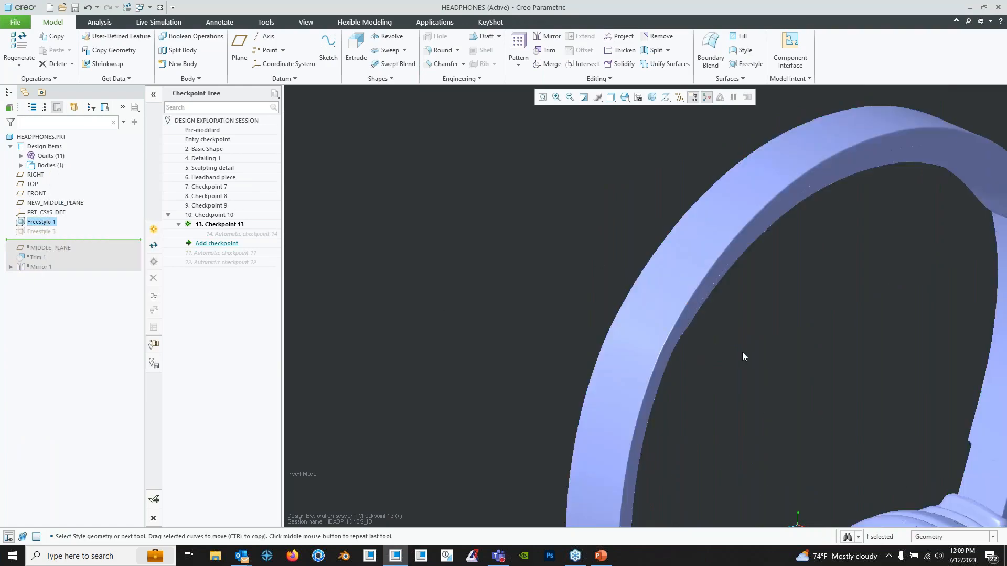
scroll(743, 357, "up", 6)
scroll(766, 361, "down", 2)
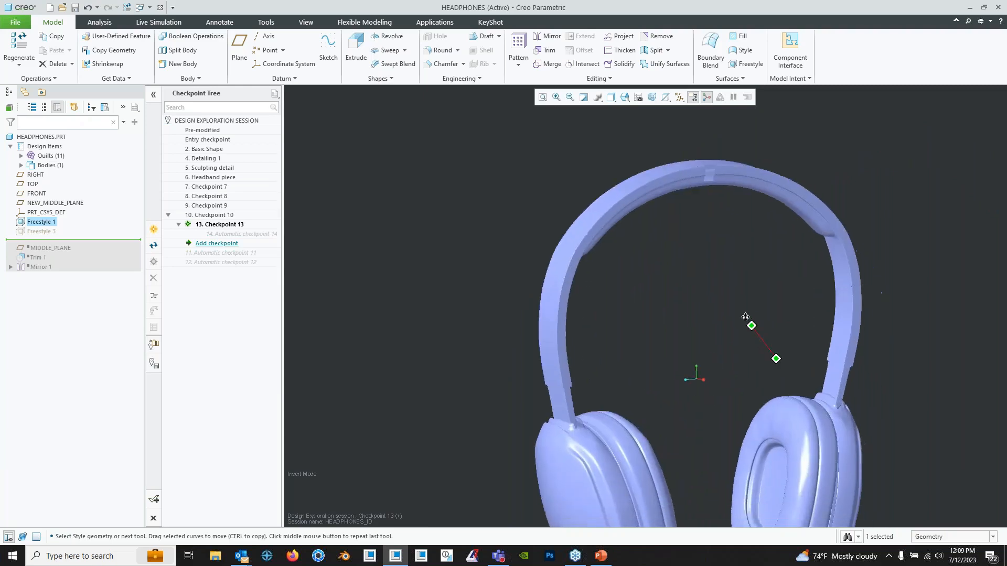
middle_click_drag(745, 317, 653, 247, "shift")
- Restrict the selection filter to Quilt and select all quilts of the headphones for the KeyShot transfer
left_click(491, 23)
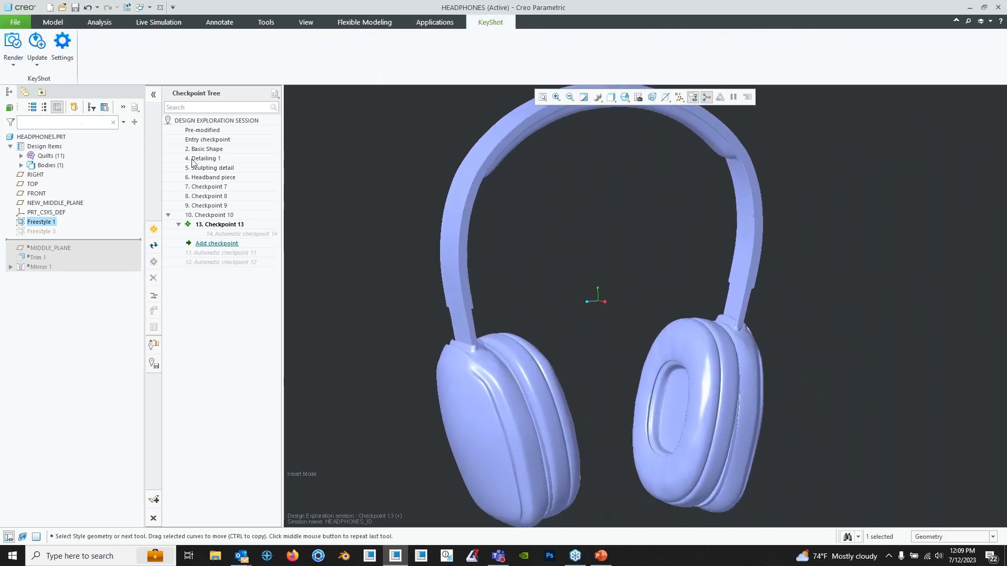
left_click(992, 537)
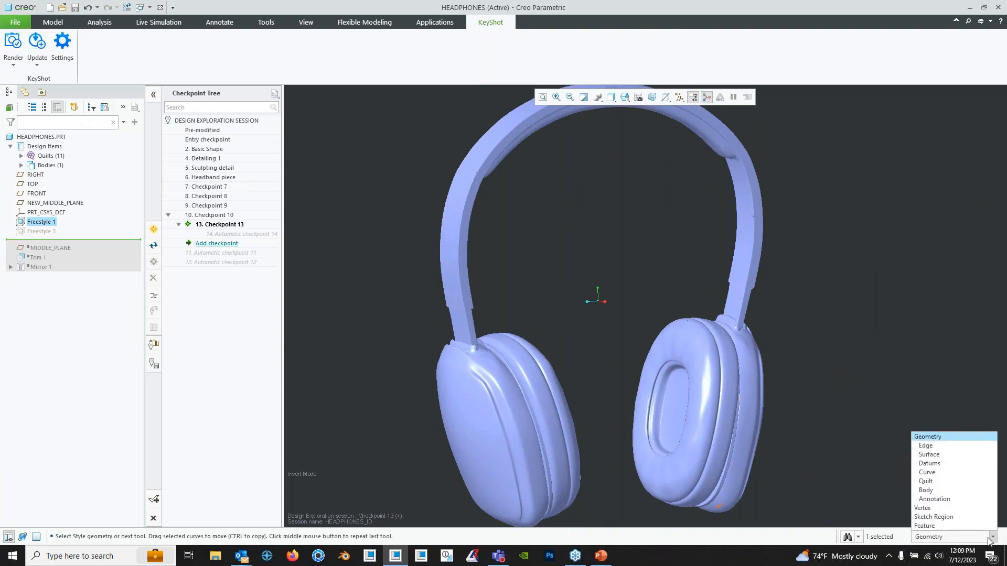
left_click(926, 482)
scroll(469, 233, "down", 4)
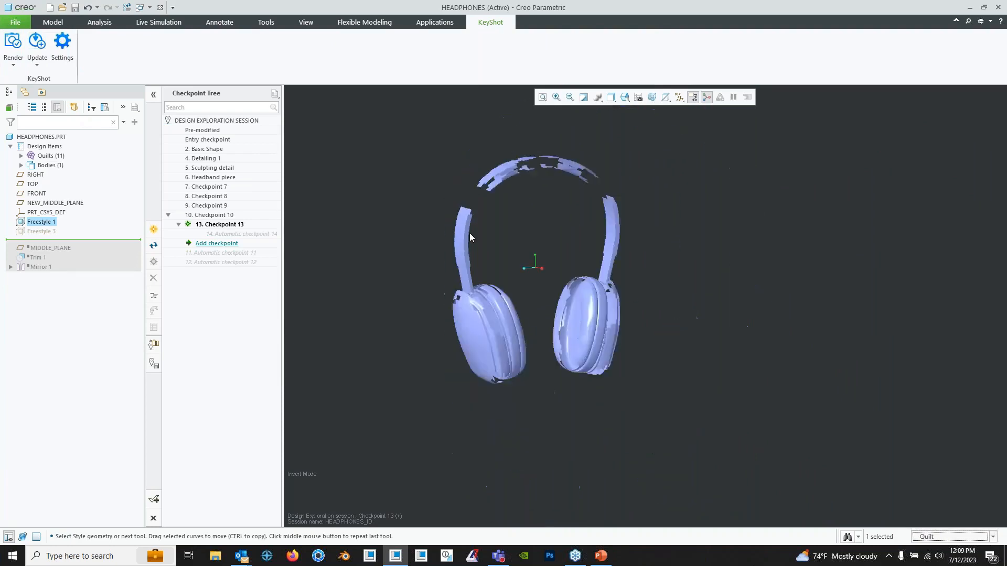
scroll(409, 164, "down", 4)
scroll(431, 173, "up", 5)
left_click_drag(432, 173, 786, 494)
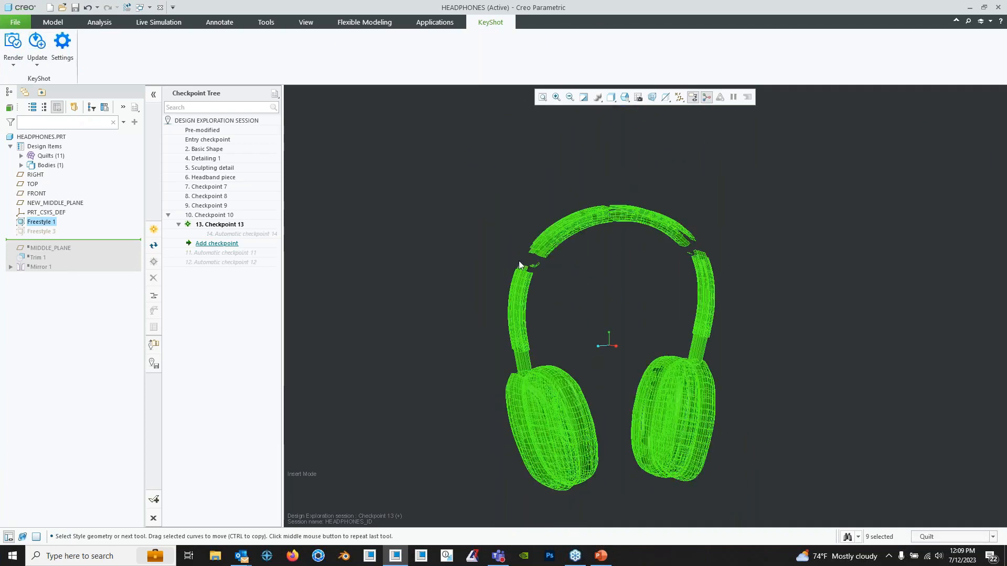
- Switch to KeyShot and dismiss its welcome window
left_click(13, 62)
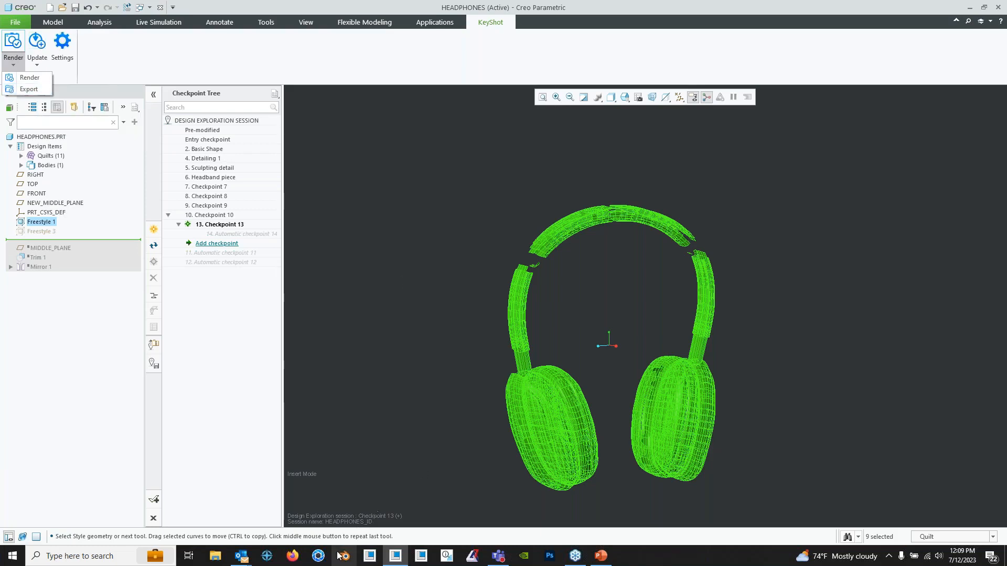
left_click(456, 300)
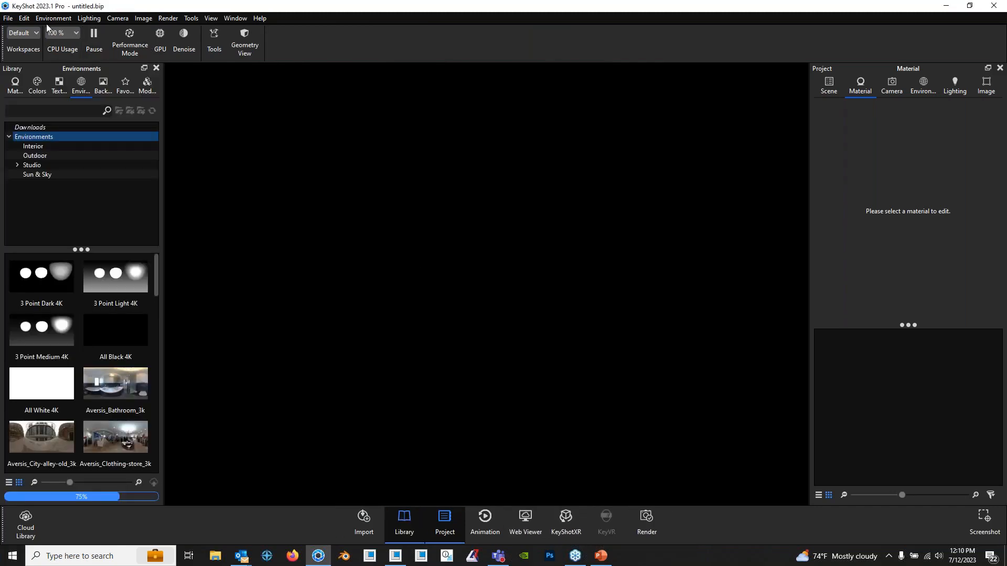
left_click(9, 19)
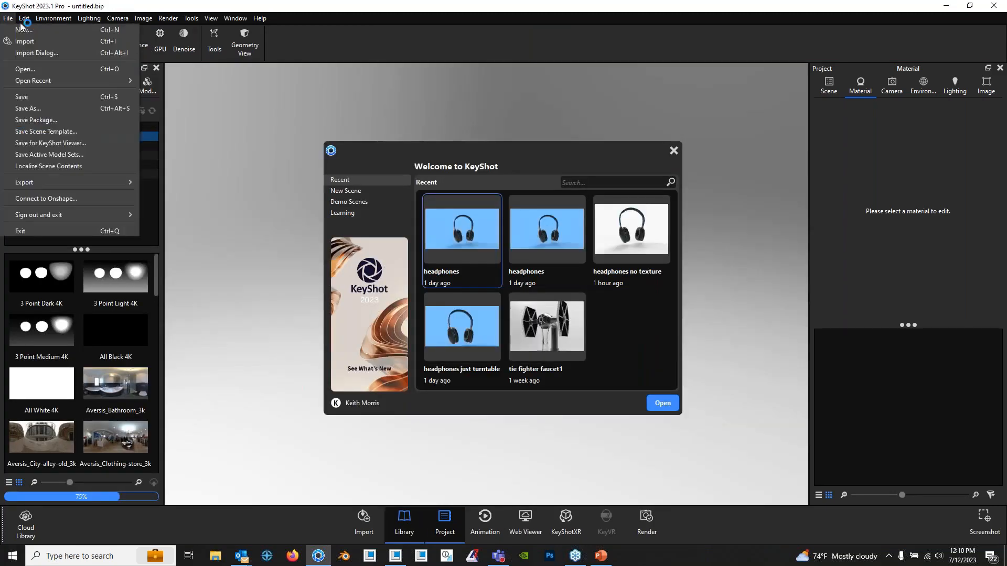
left_click(674, 152)
- Import the last listed headphones.prt from the headphones folder in ID Campaign into the empty scene
left_click(8, 18)
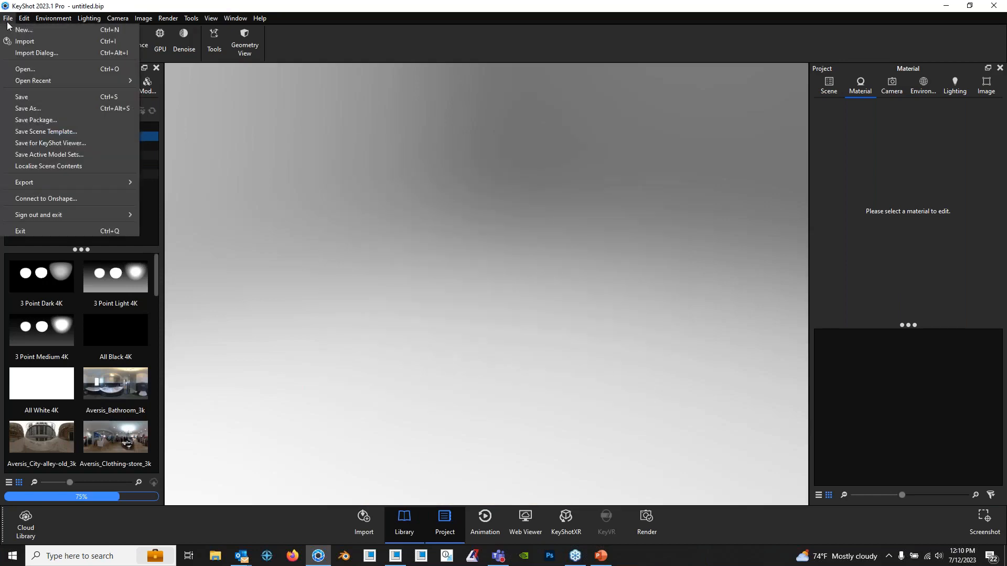
left_click(30, 45)
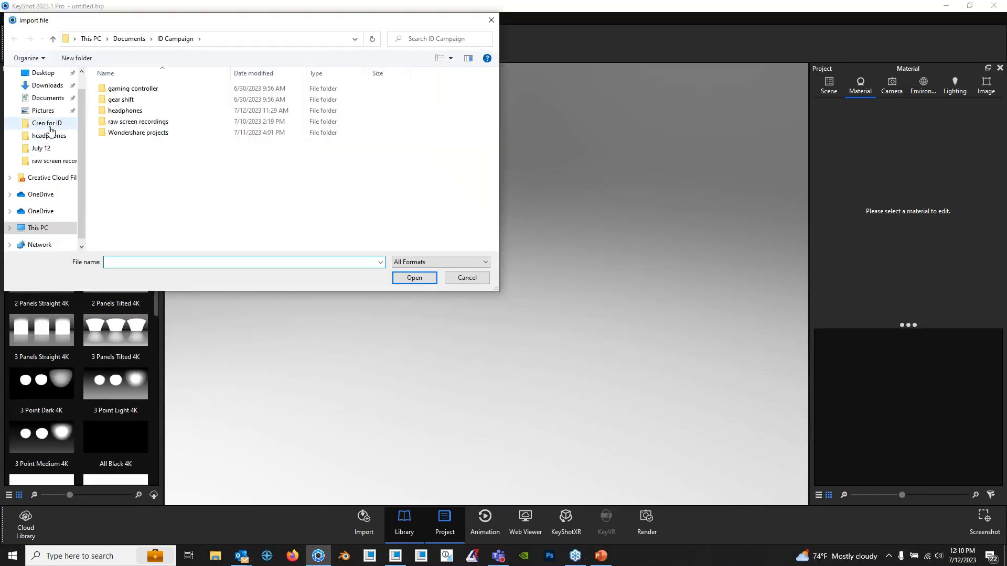
double_click(131, 111)
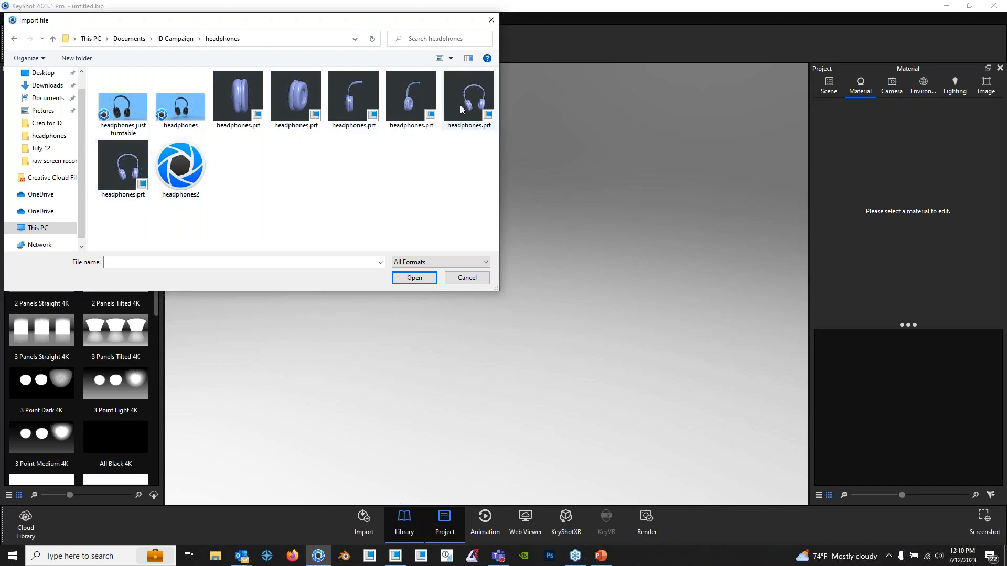
left_click_drag(269, 24, 282, 24)
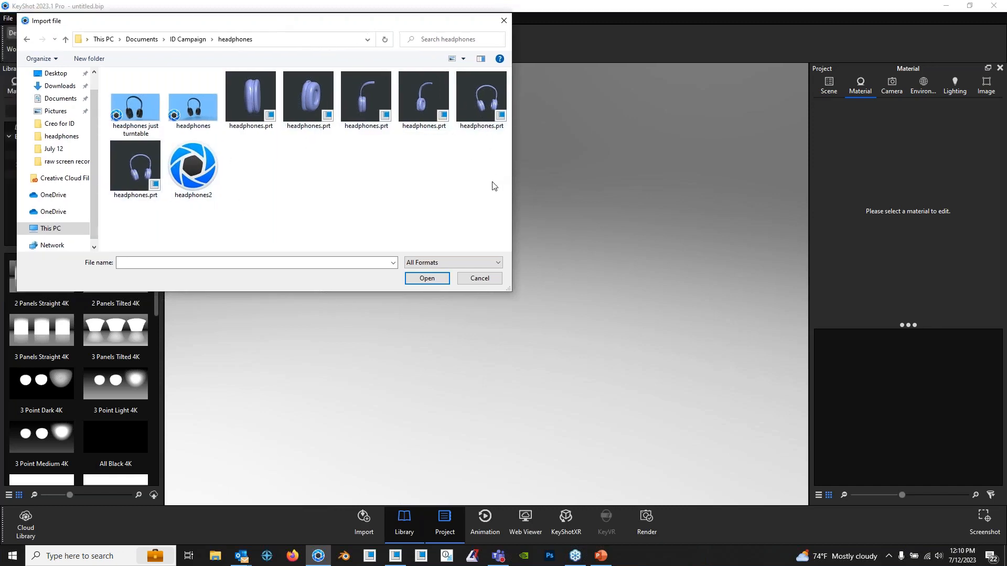
left_click(136, 167)
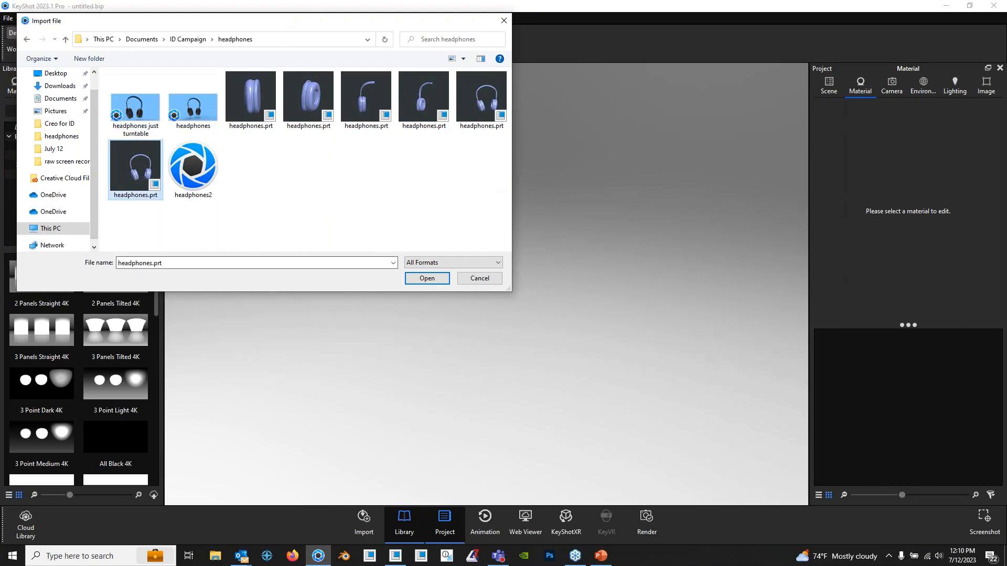
left_click(427, 279)
left_click(580, 367)
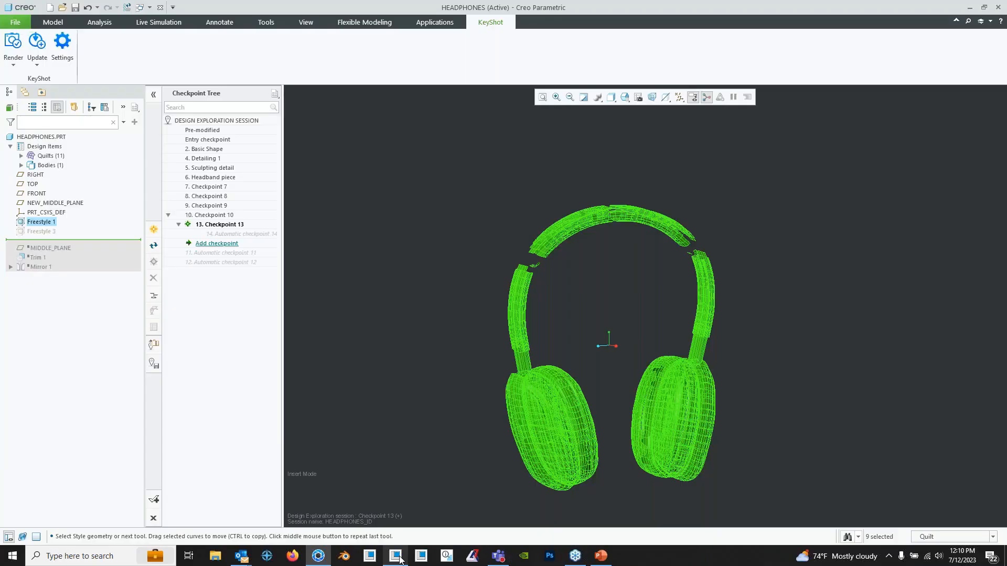
- Switch to Creo Parametric and export the headphones as a bip file named new headphones in the Webinars > Creo for ID folder
left_click(13, 60)
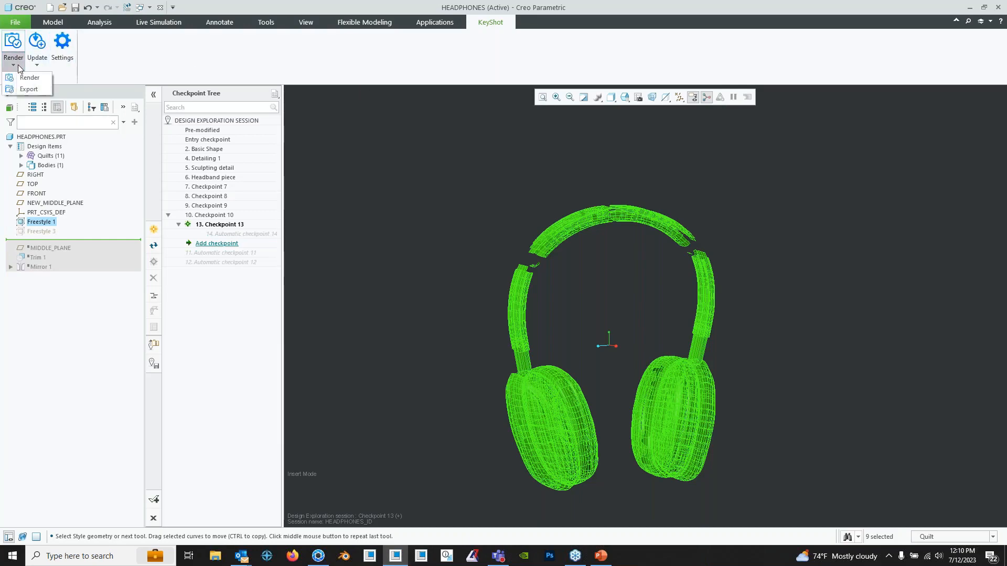
left_click(37, 91)
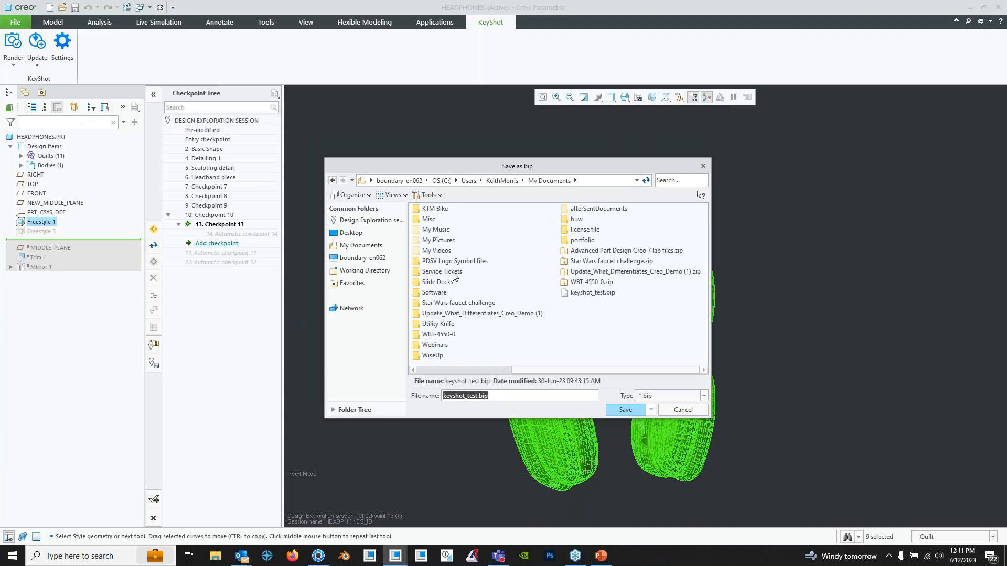
left_click(367, 246)
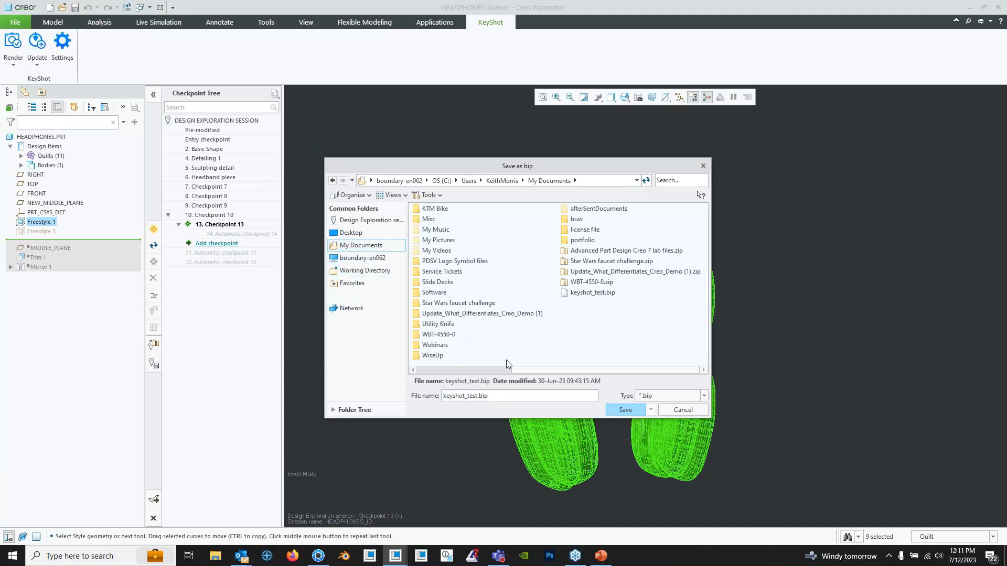
scroll(593, 294, "up", 3)
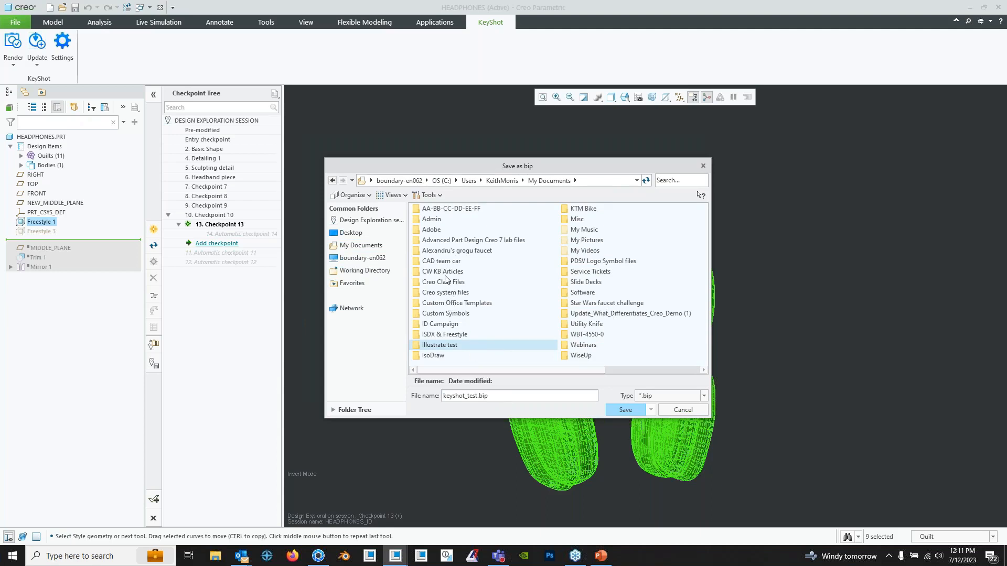
left_click_drag(531, 370, 587, 367)
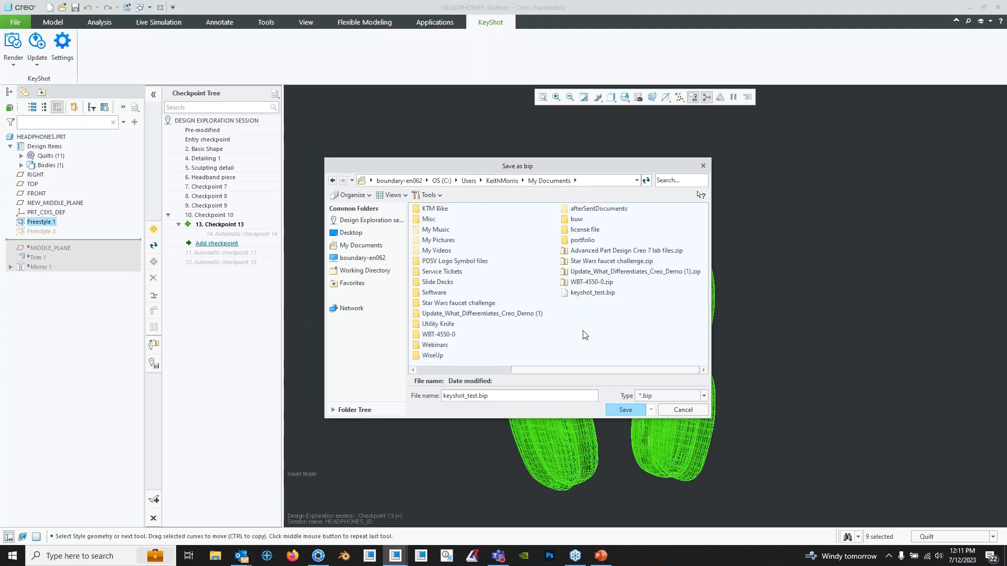
double_click(435, 346)
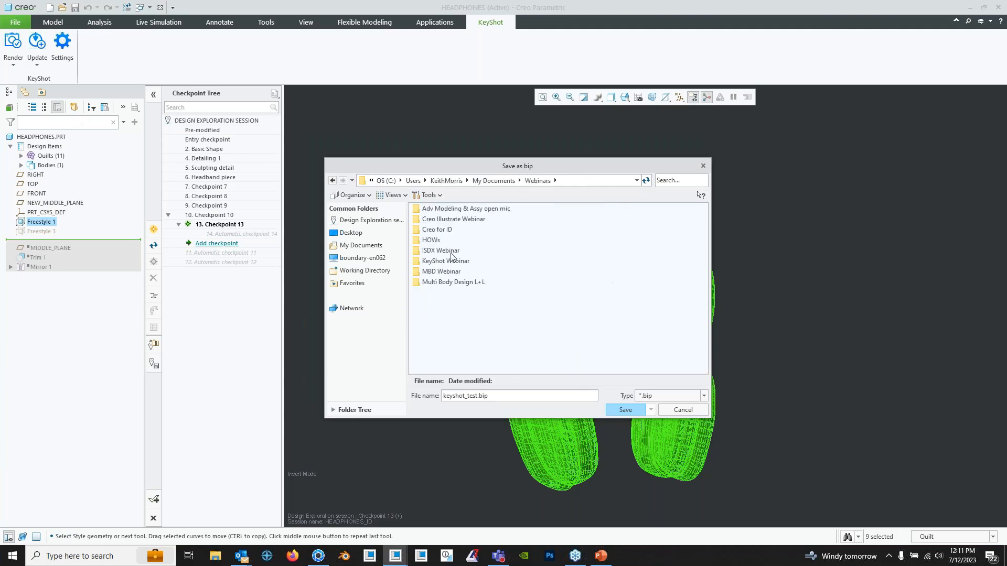
double_click(441, 229)
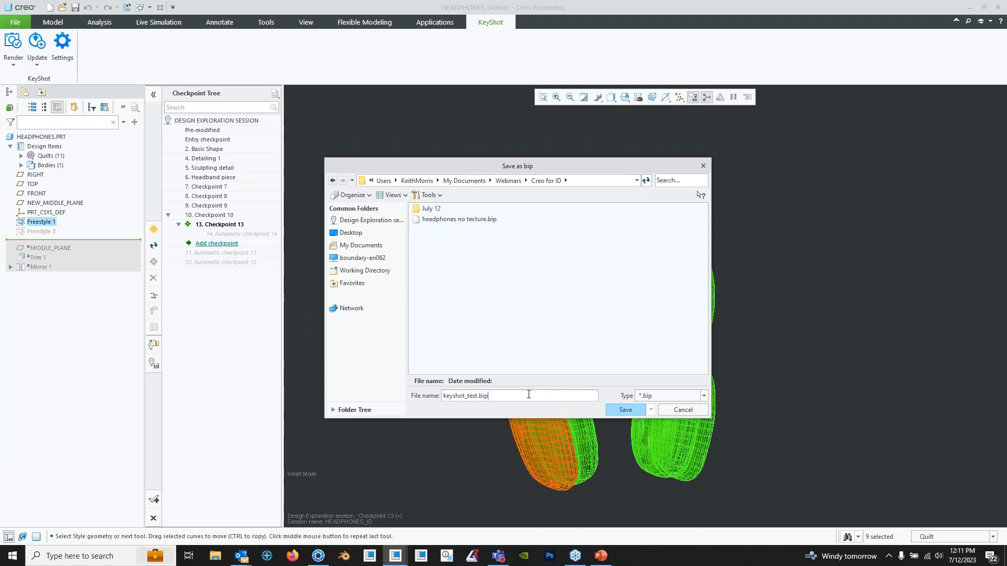
left_click_drag(529, 394, 326, 400)
type("new headphones")
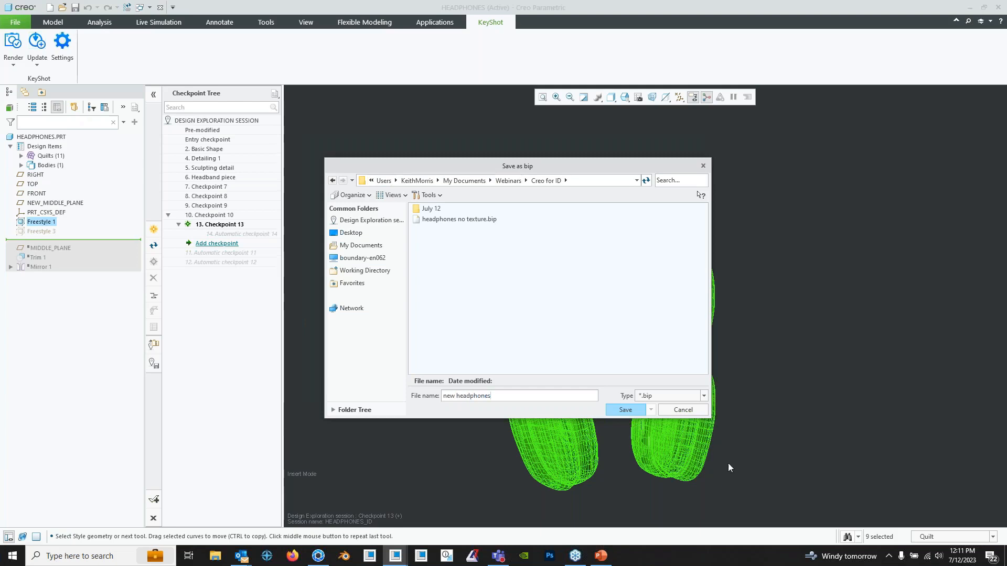
left_click(625, 410)
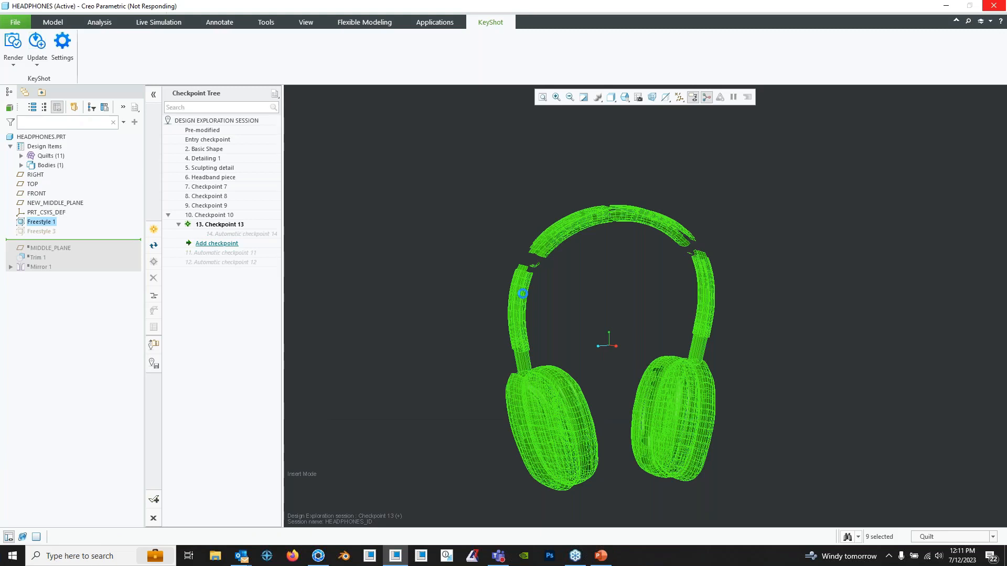
- Switch to KeyShot and examine the imported headphones from several angles
left_click(319, 557)
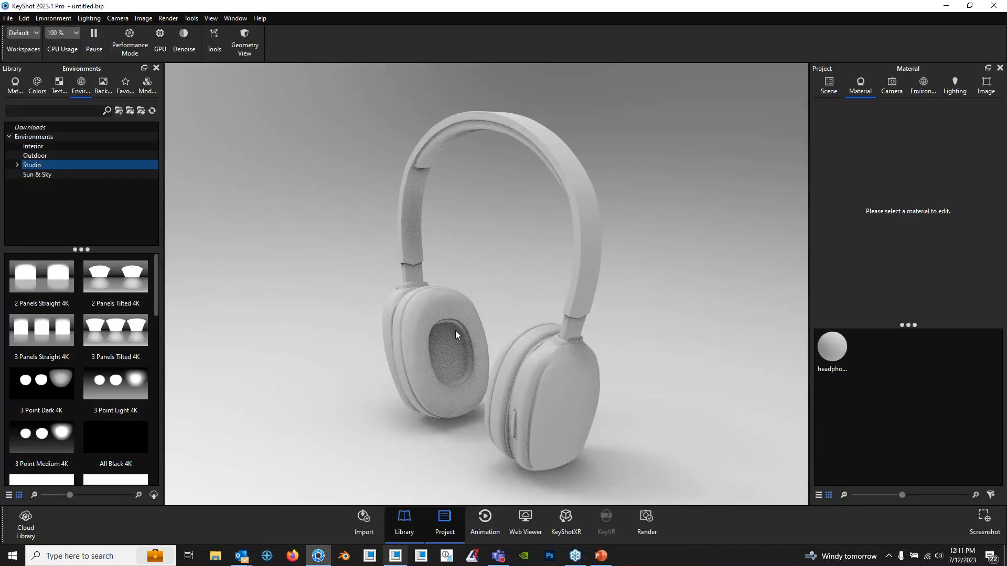
left_click_drag(473, 322, 524, 286)
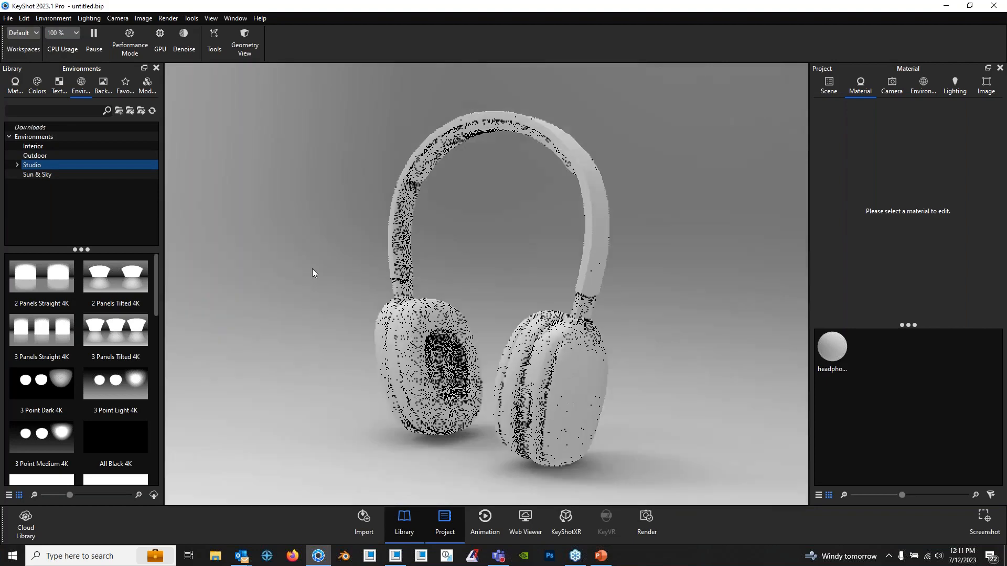
left_click_drag(313, 268, 363, 323)
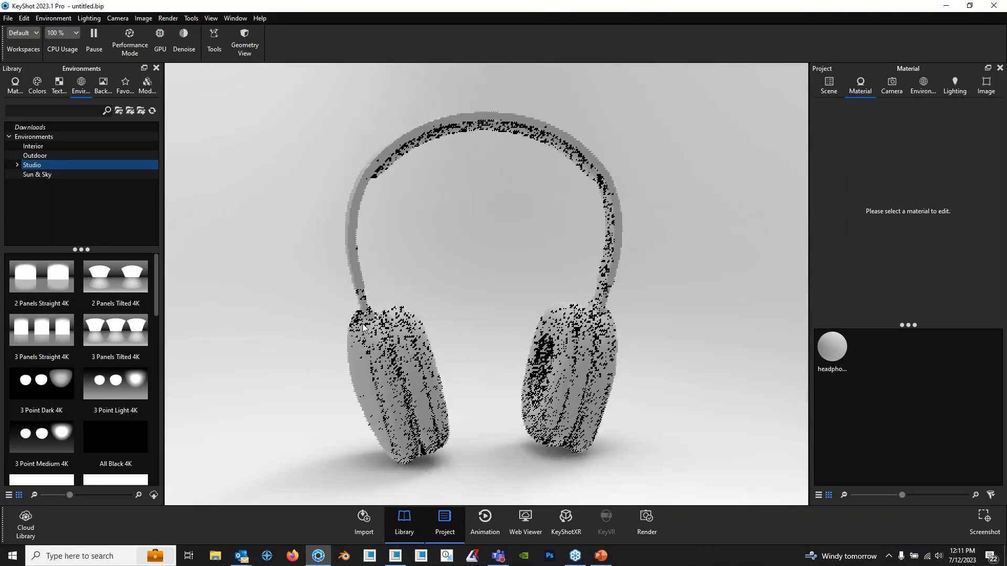
left_click_drag(360, 269, 451, 280)
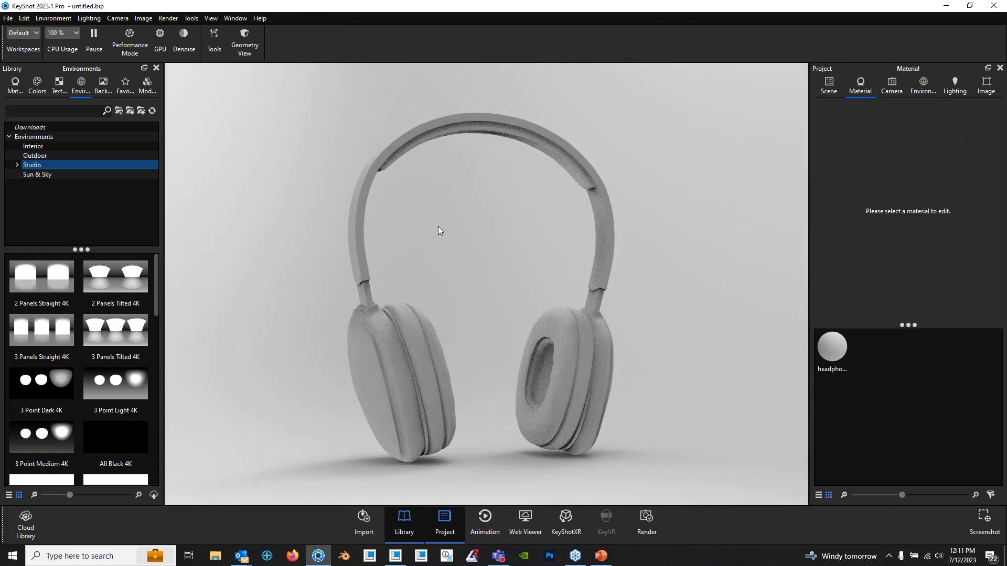
left_click_drag(438, 225, 462, 244)
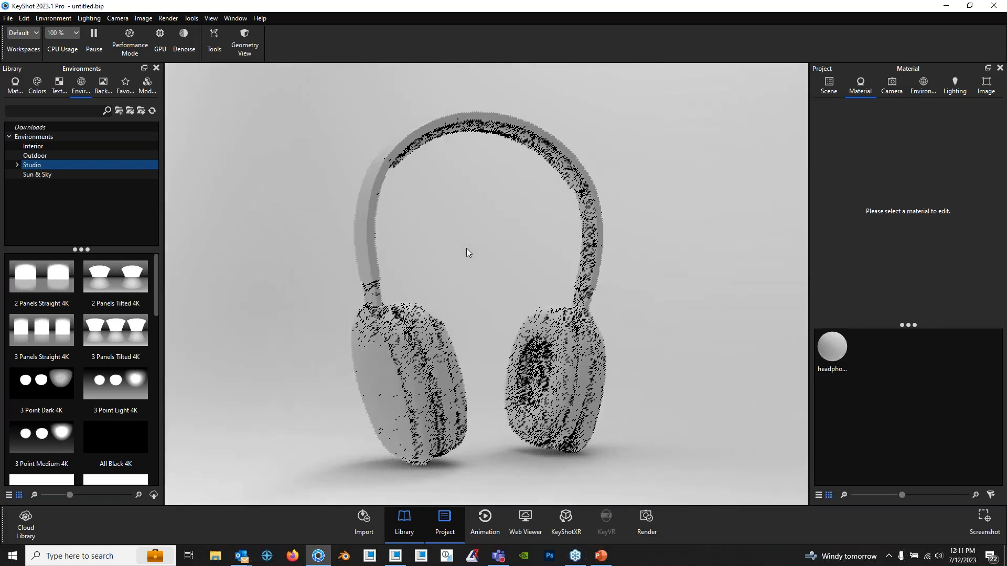
left_click_drag(324, 250, 412, 282)
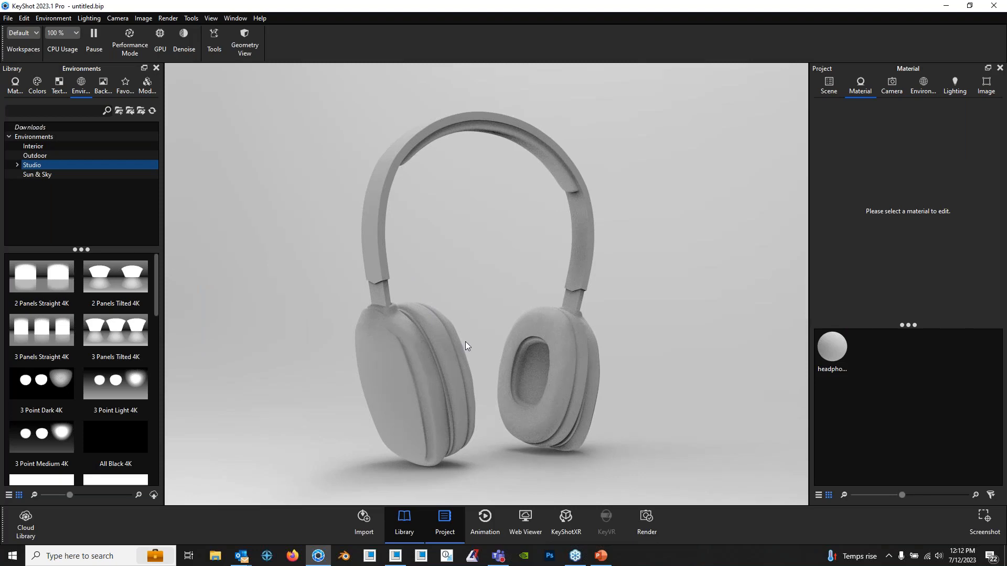
left_click_drag(467, 346, 448, 335)
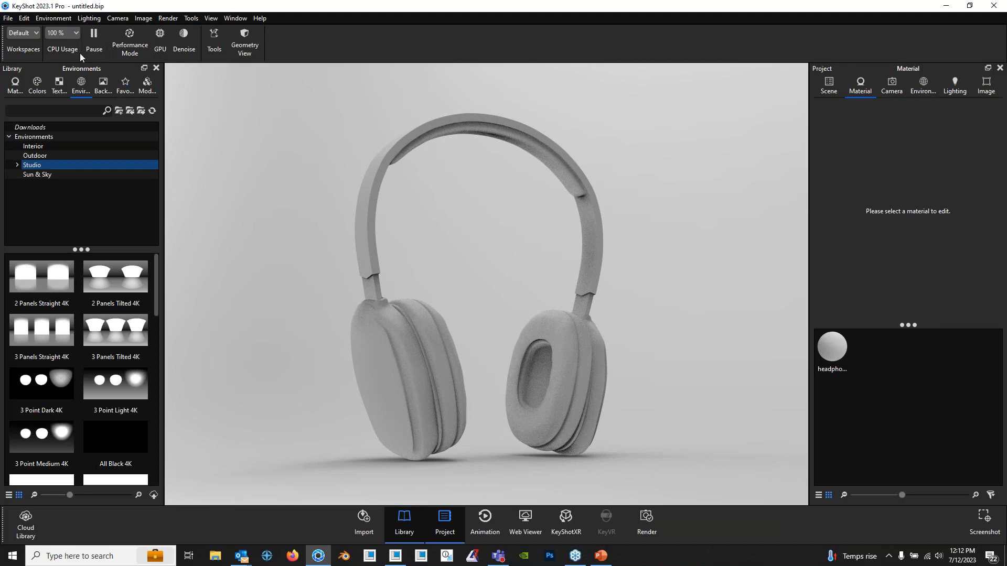
- Turn on GPU rendering and Denoise for the real-time view of the headphones
left_click(160, 38)
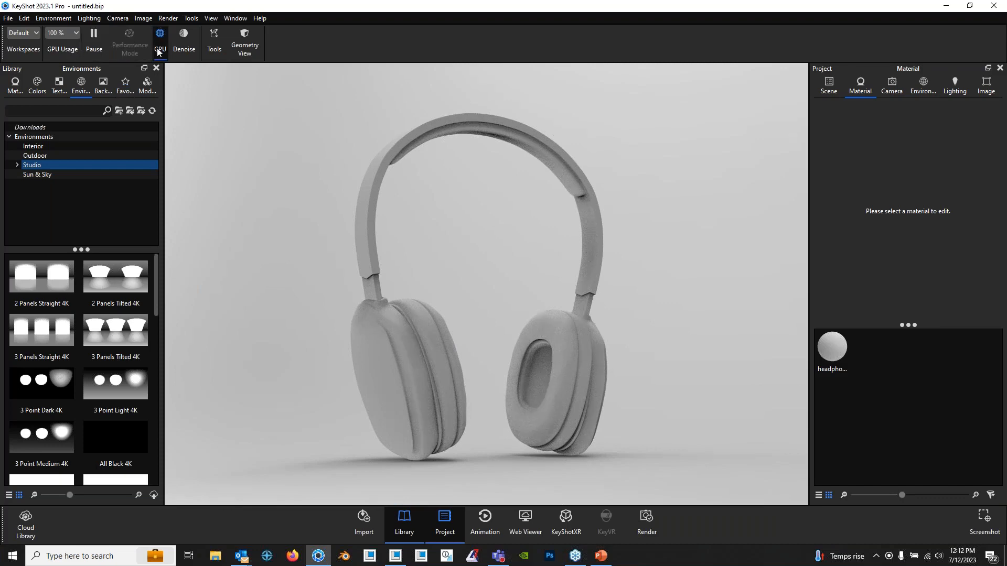
left_click(184, 37)
left_click_drag(474, 246, 567, 276)
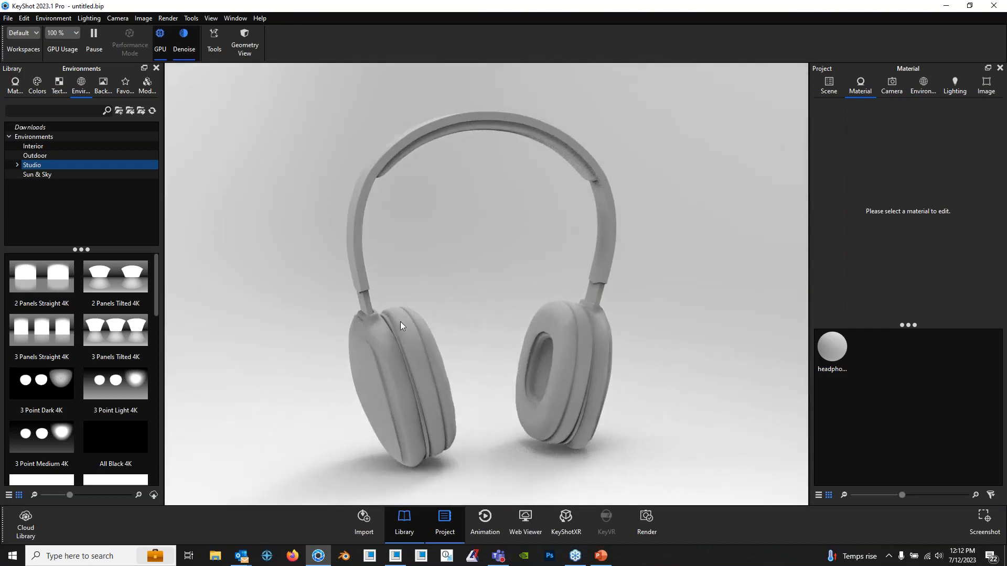
left_click_drag(401, 322, 417, 394)
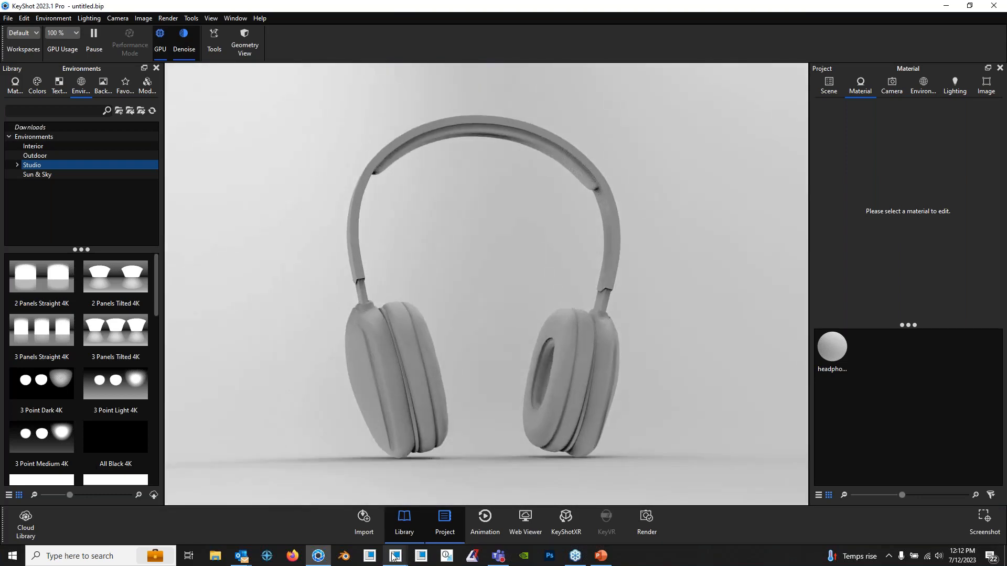
- Switch to Creo Parametric, dismiss the bip export message, and return to the headphones scene in KeyShot
mouse_move(393, 558)
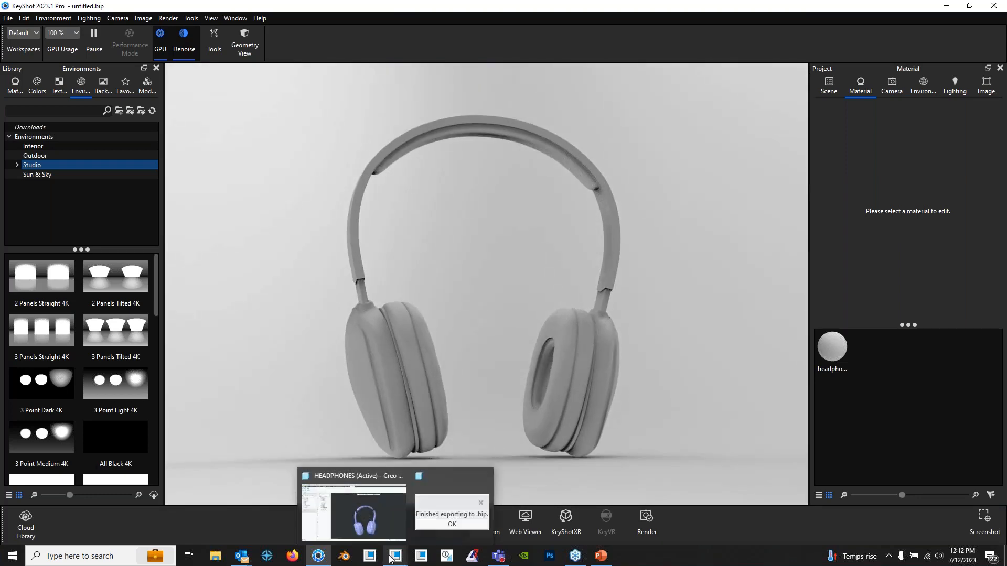
left_click(402, 534)
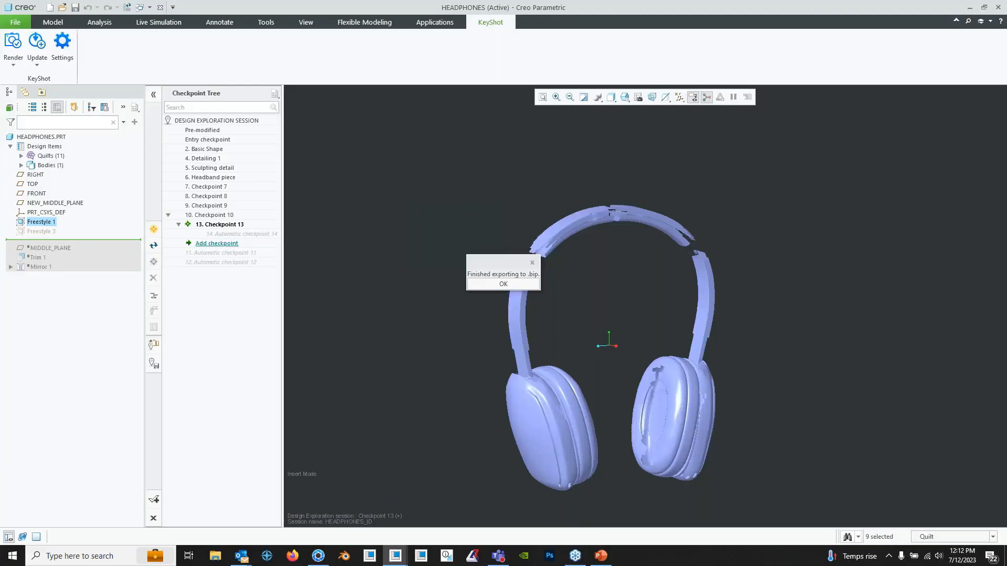
left_click(501, 285)
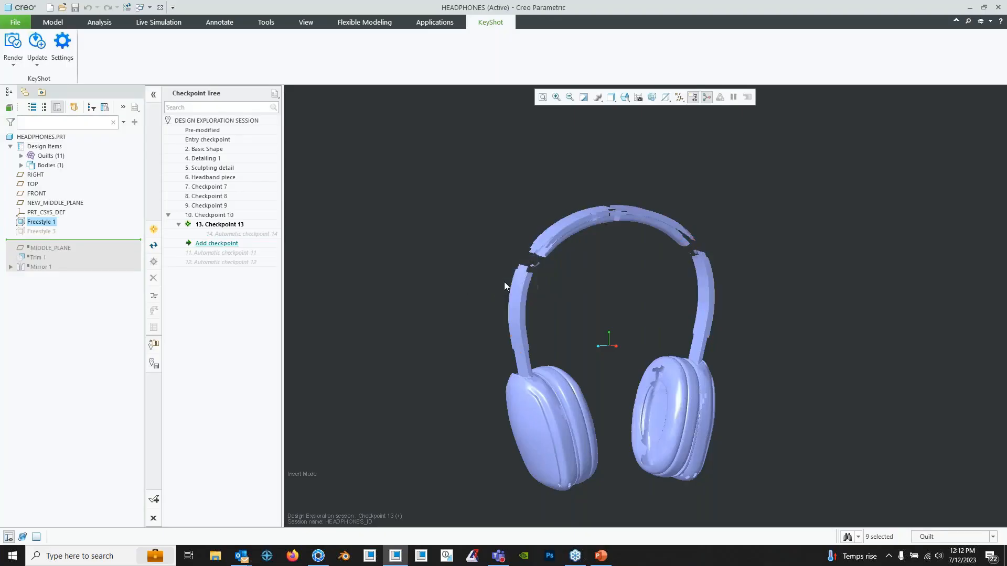
left_click(970, 8)
left_click_drag(482, 312, 505, 281)
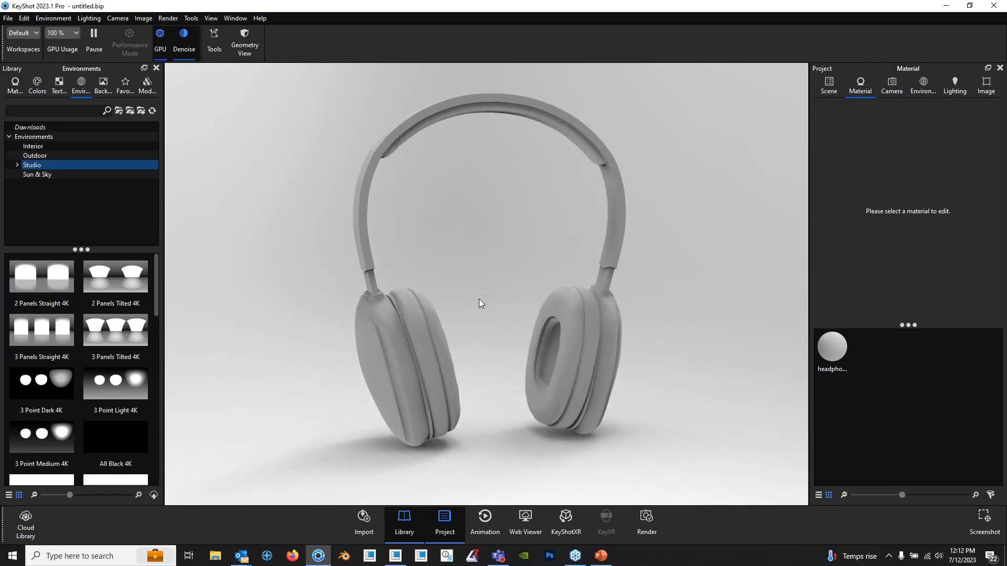
left_click_drag(478, 299, 504, 289)
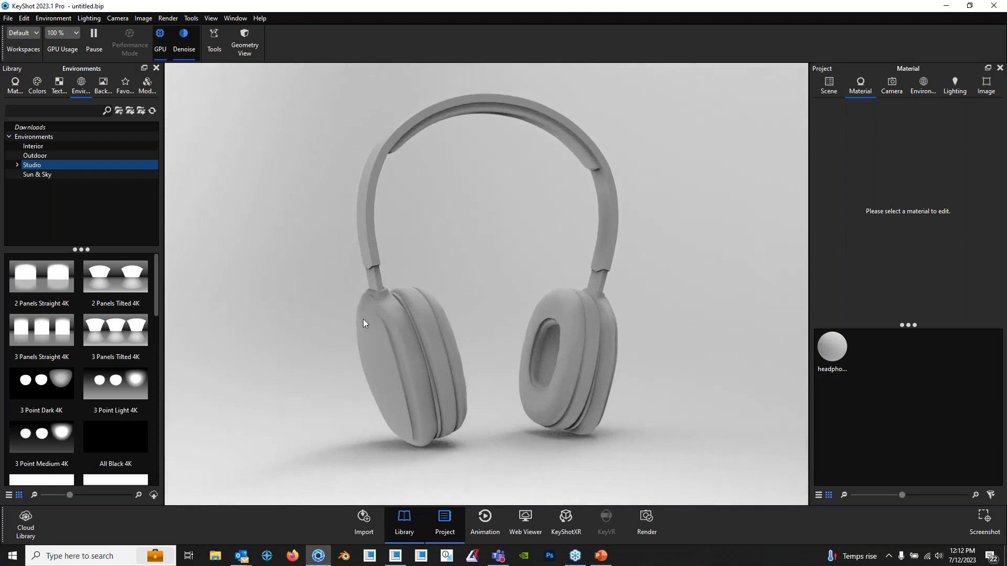
- Display the scene's model tree and check which headphones parts correspond to both ear cushions and the outer ear cup shell
left_click(828, 85)
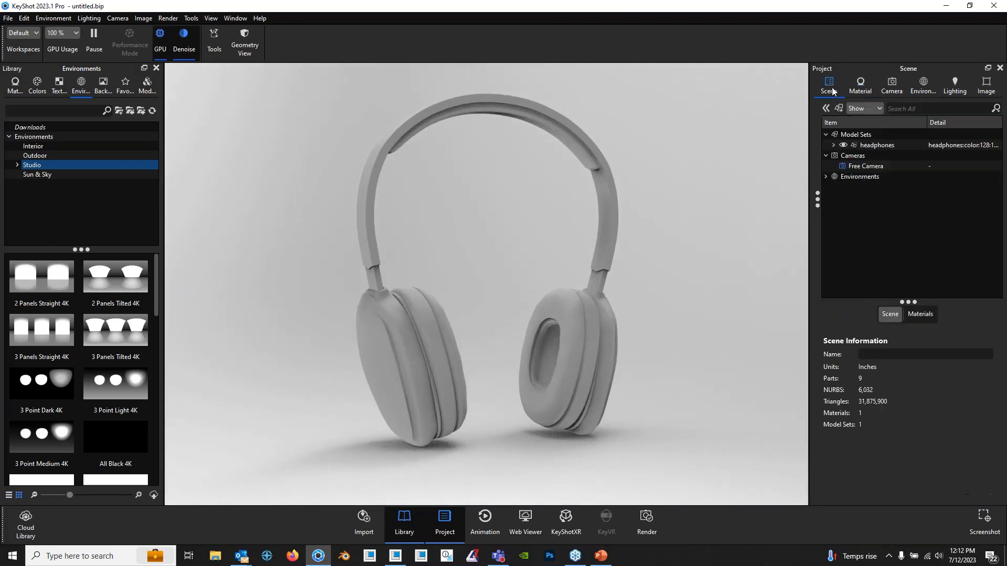
left_click(872, 146)
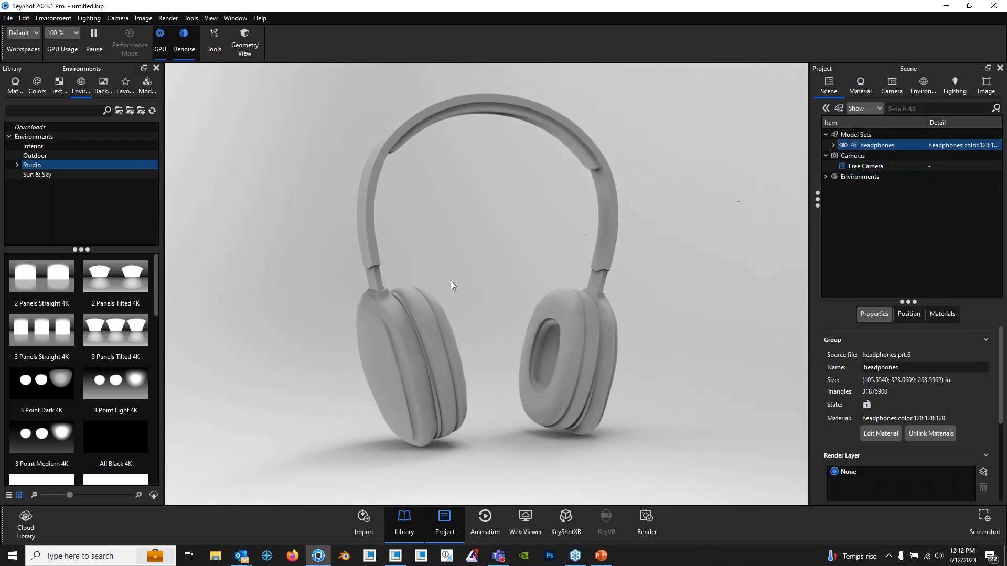
left_click(418, 320)
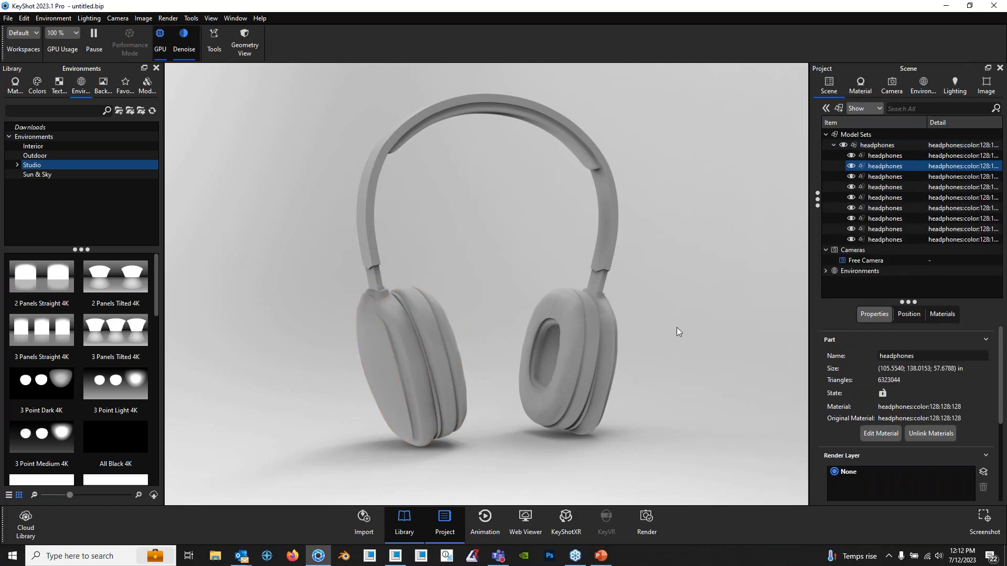
left_click_drag(677, 327, 574, 309)
left_click(573, 313)
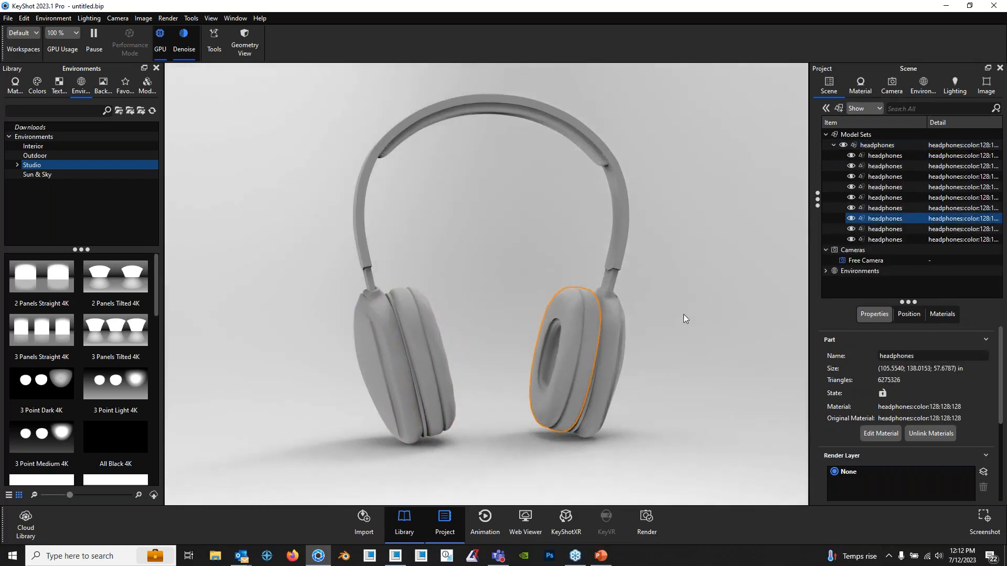
left_click(618, 320)
left_click(686, 269)
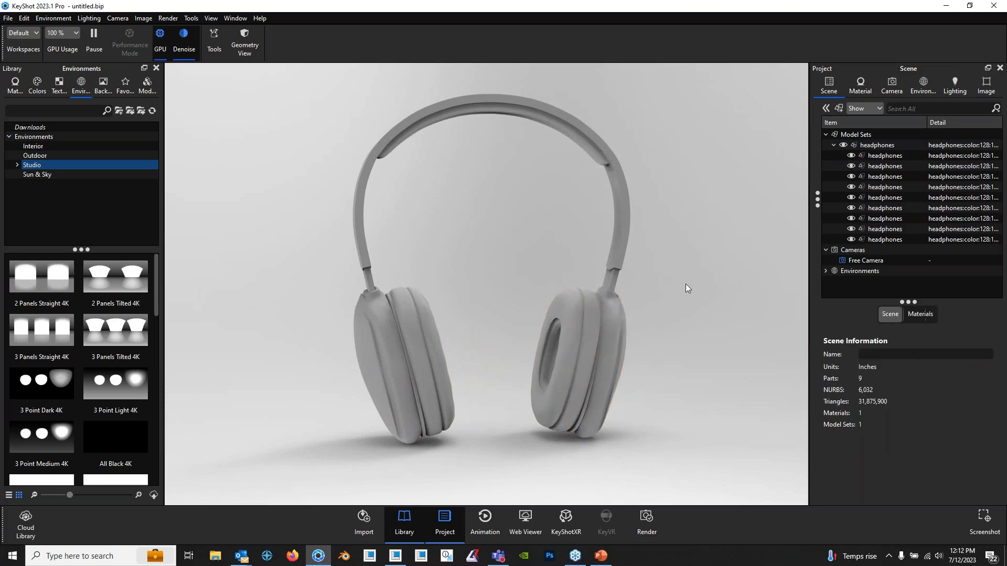
- Check the headband, an ear cushion and its adjoining outer shell as separate parts of the headphones model
left_click_drag(687, 288, 615, 275)
left_click(603, 237)
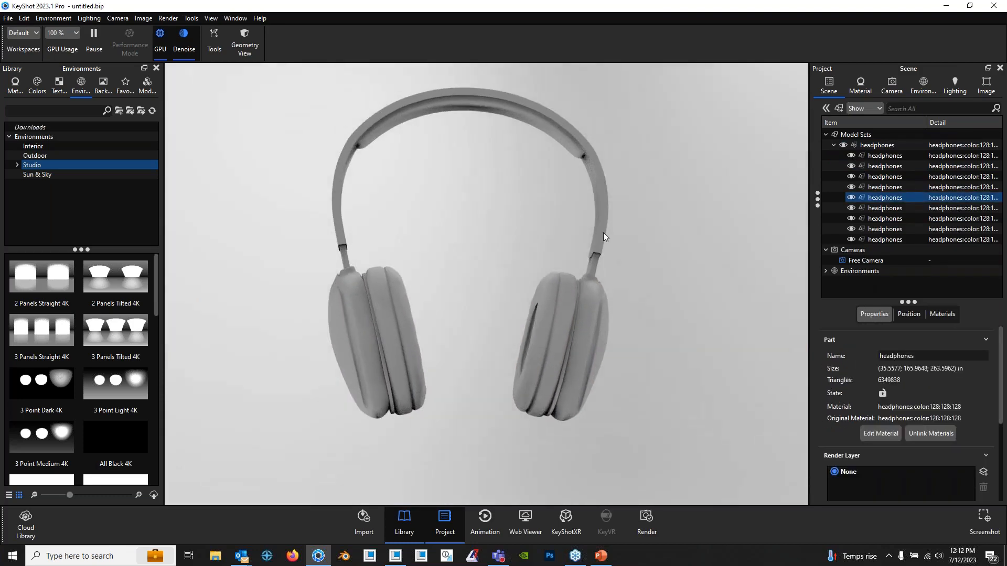
left_click_drag(401, 204, 402, 158)
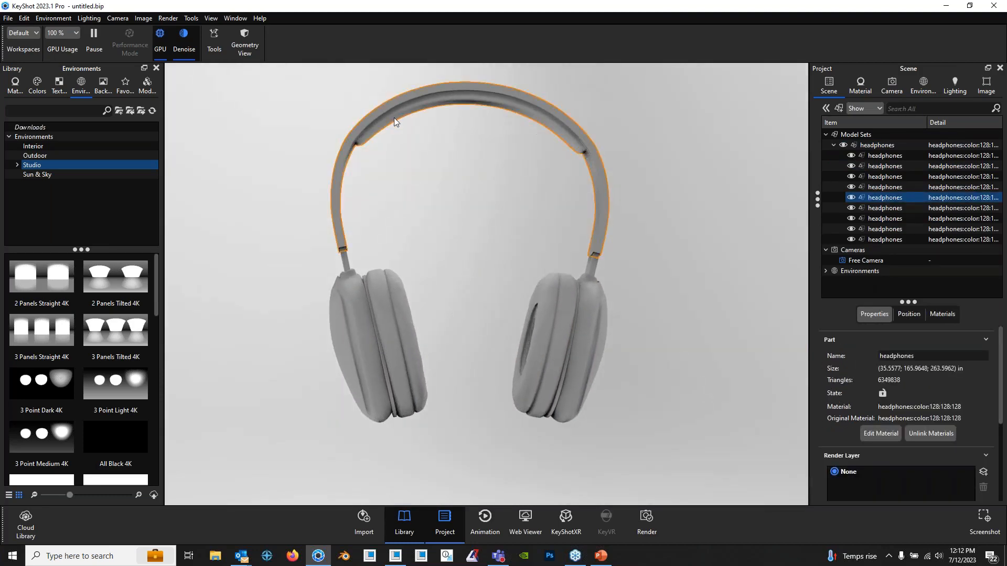
left_click_drag(483, 263, 394, 355)
left_click(394, 354)
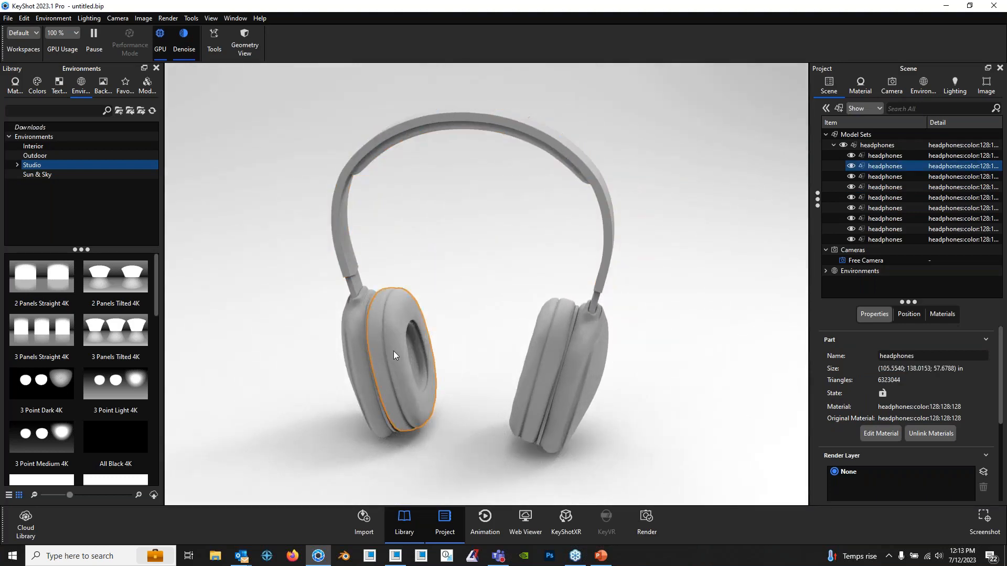
left_click(356, 350)
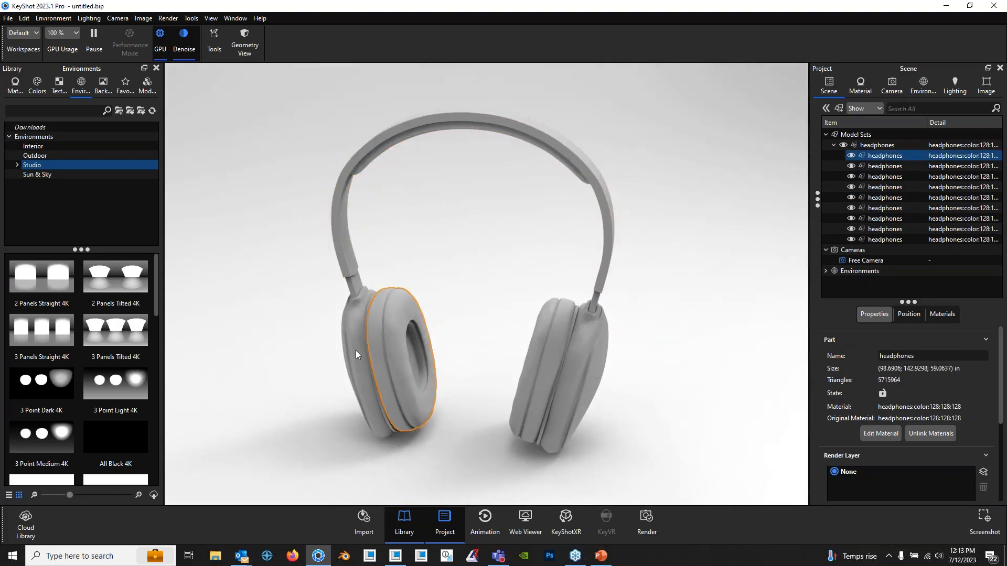
- Open Split Object Surfaces for the left ear cushion part
left_click_drag(414, 310, 468, 289)
middle_click_drag(467, 289, 549, 267)
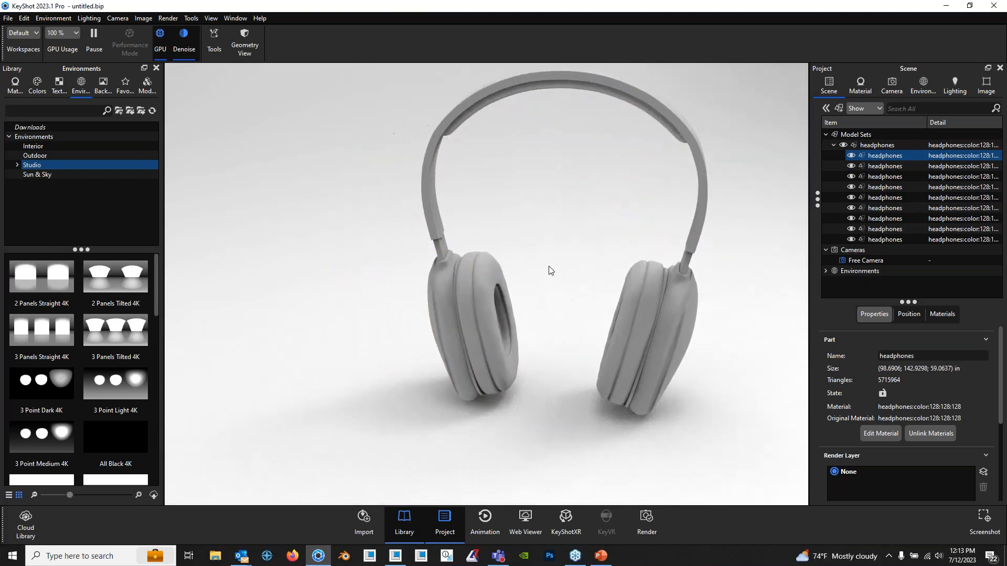
scroll(555, 265, "up", 4)
middle_click_drag(505, 311, 447, 359)
left_click_drag(488, 319, 488, 297)
left_click(426, 355)
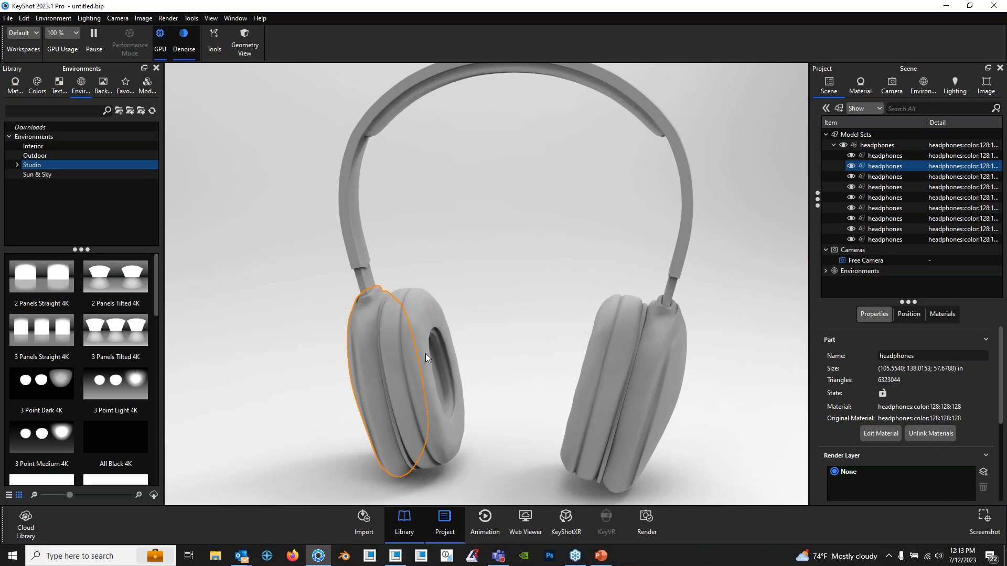
right_click(424, 315)
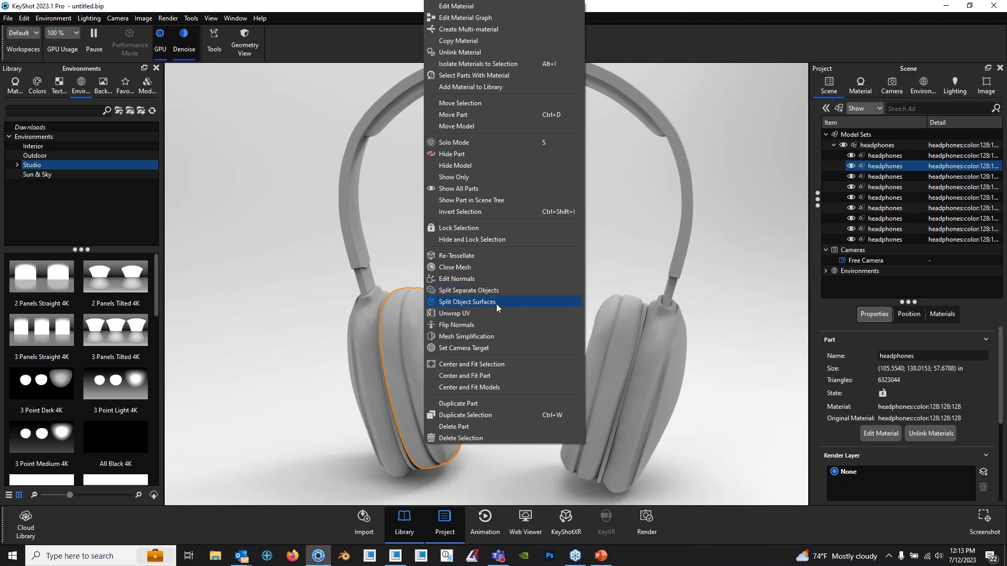
left_click(496, 304)
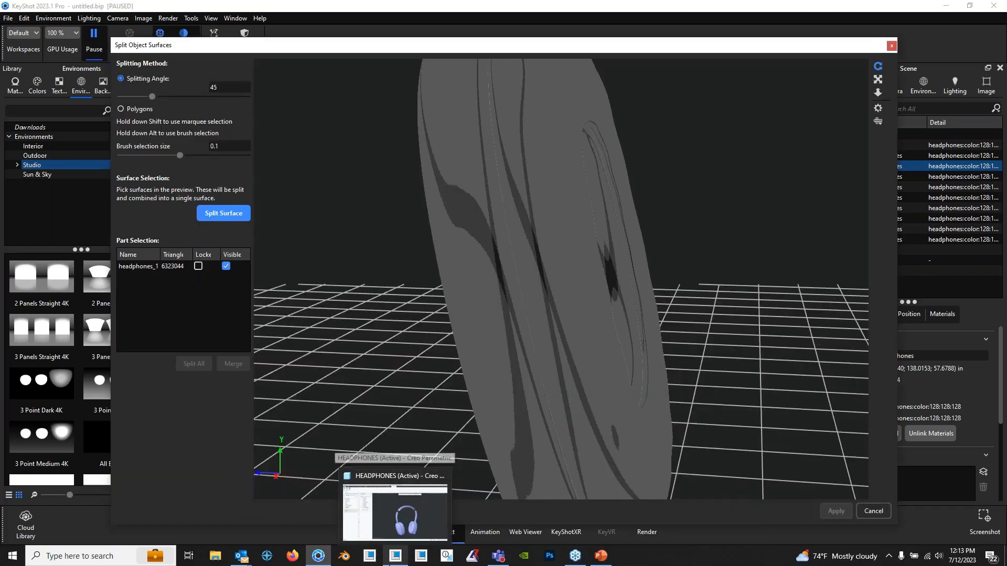
- Test surface selection on the ear cushion preview with the 45 degree splitting angle, and clear the selection
left_click_drag(406, 43, 395, 34)
left_click_drag(554, 263, 482, 240)
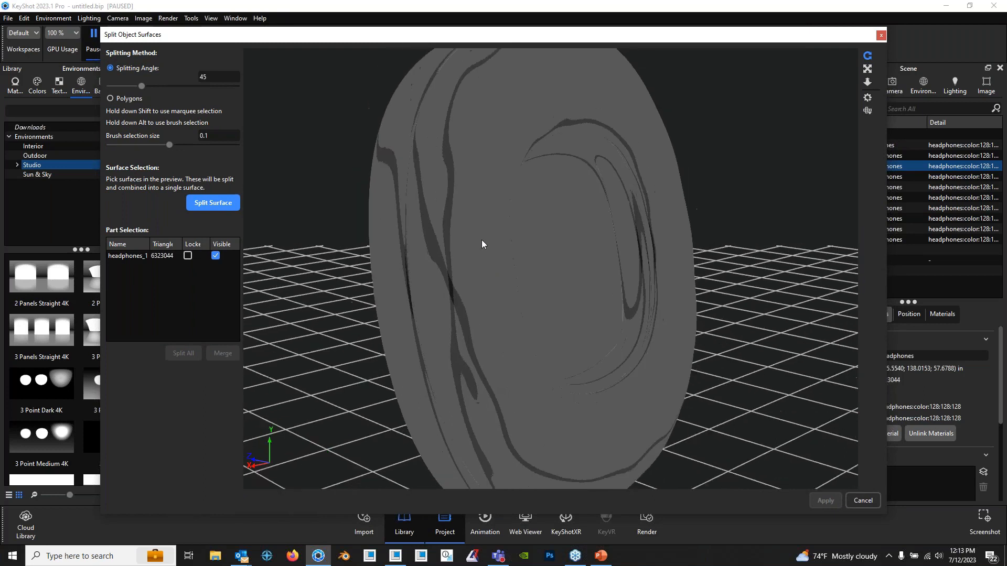
left_click(584, 227)
mouse_move(333, 192)
left_mouse_down()
mouse_move(372, 191)
mouse_move(398, 170)
mouse_move(254, 173)
mouse_move(318, 184)
left_mouse_up()
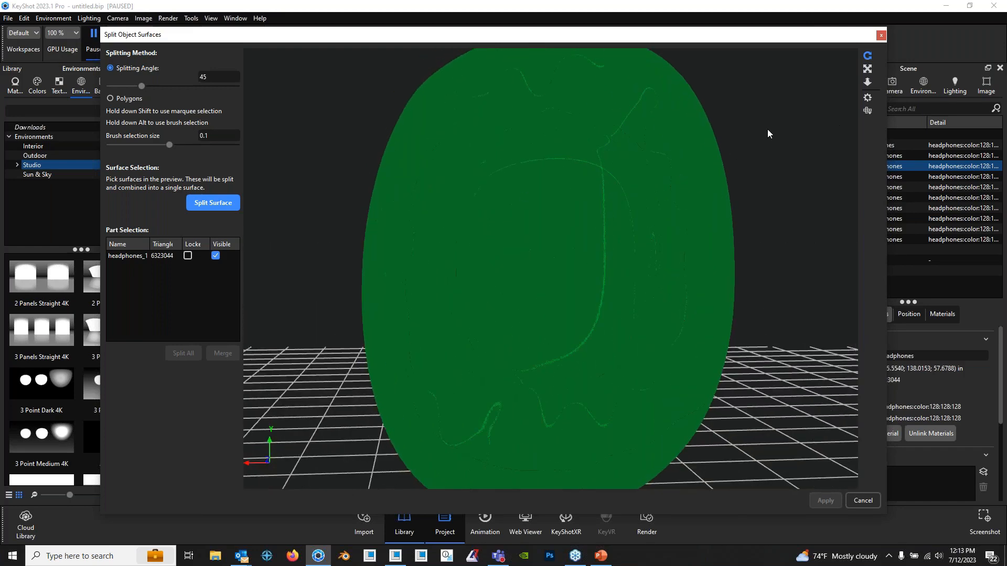
left_click(535, 192)
left_click_drag(517, 227, 545, 321)
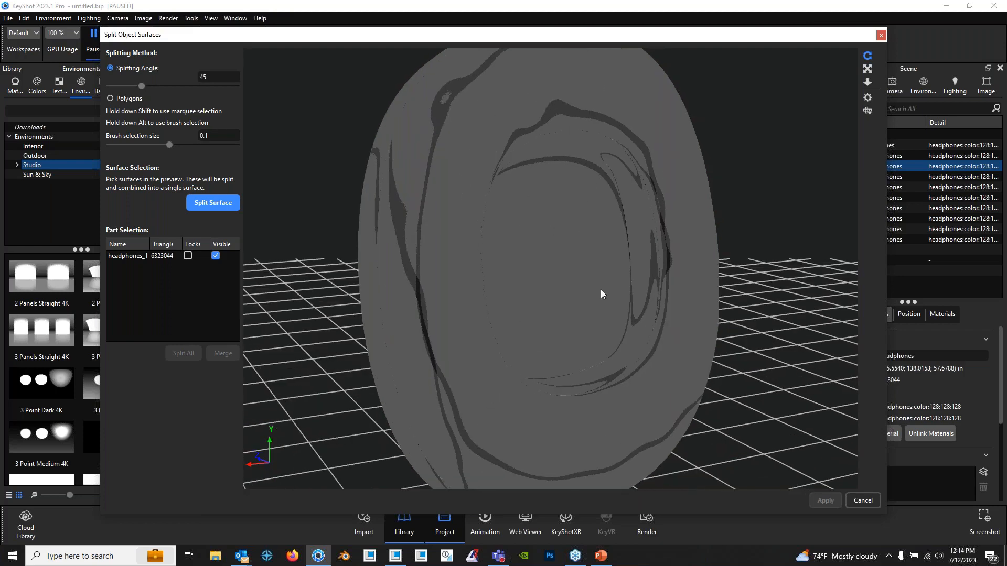
scroll(569, 272, "up", 5)
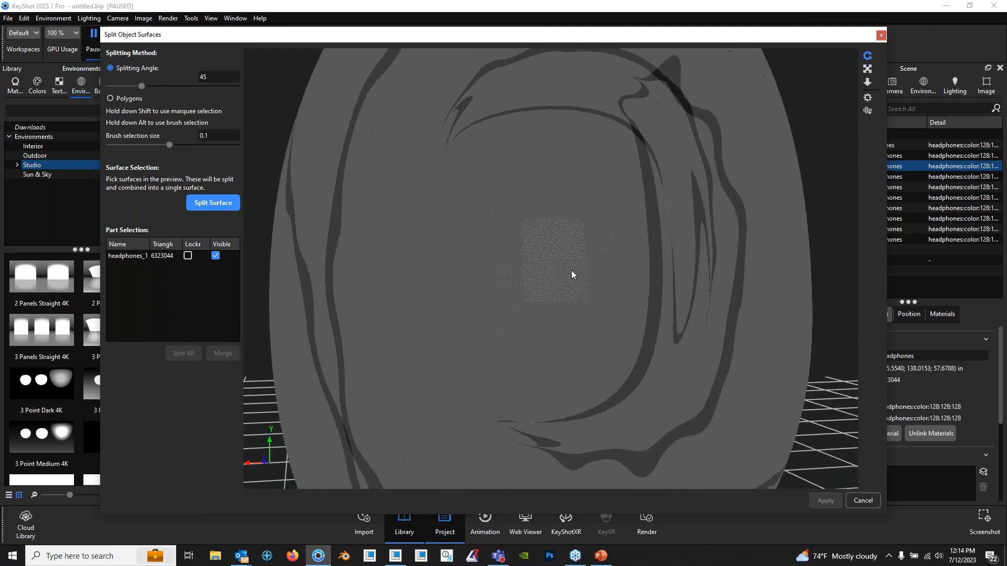
scroll(598, 250, "down", 3)
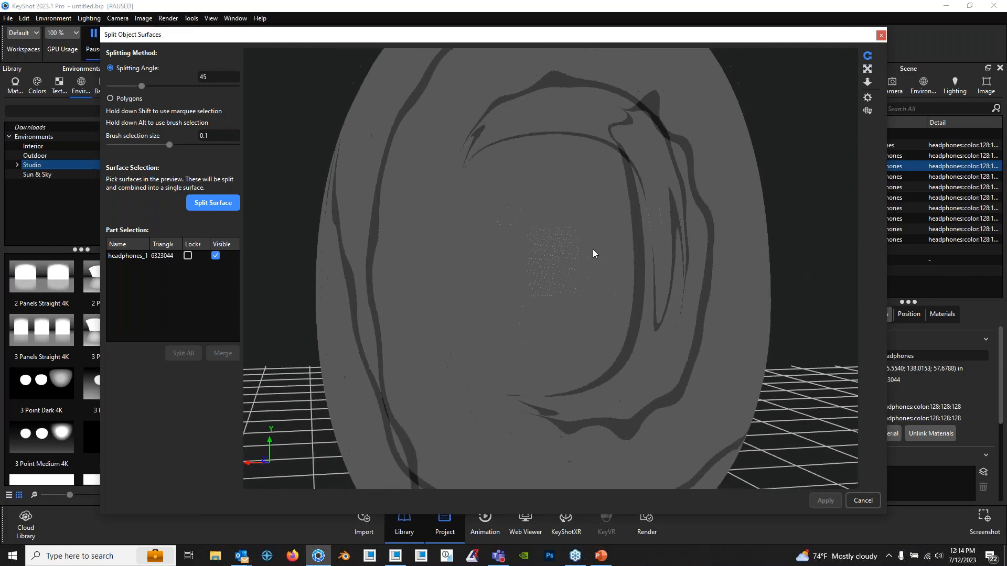
left_click_drag(515, 245, 551, 281)
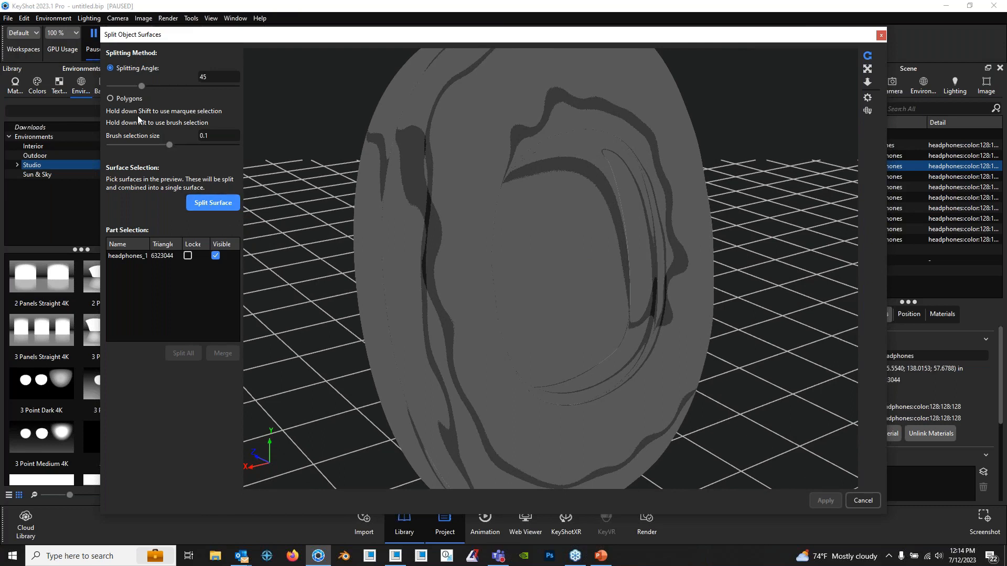
- Try the Polygons splitting method with brush size 0.152, brushing a patch inside the ear cushion, and cancel the split
left_click(111, 99)
left_click_drag(170, 145, 204, 145)
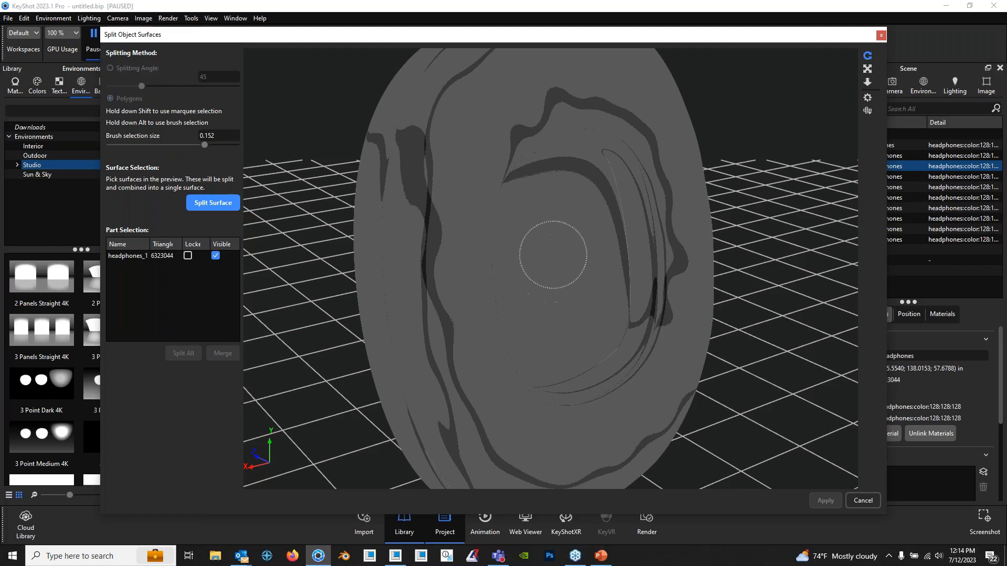
mouse_move(552, 254)
left_mouse_down("alt")
mouse_move(569, 274)
mouse_move(567, 320)
left_mouse_up("alt")
left_click_drag(562, 237, 634, 231)
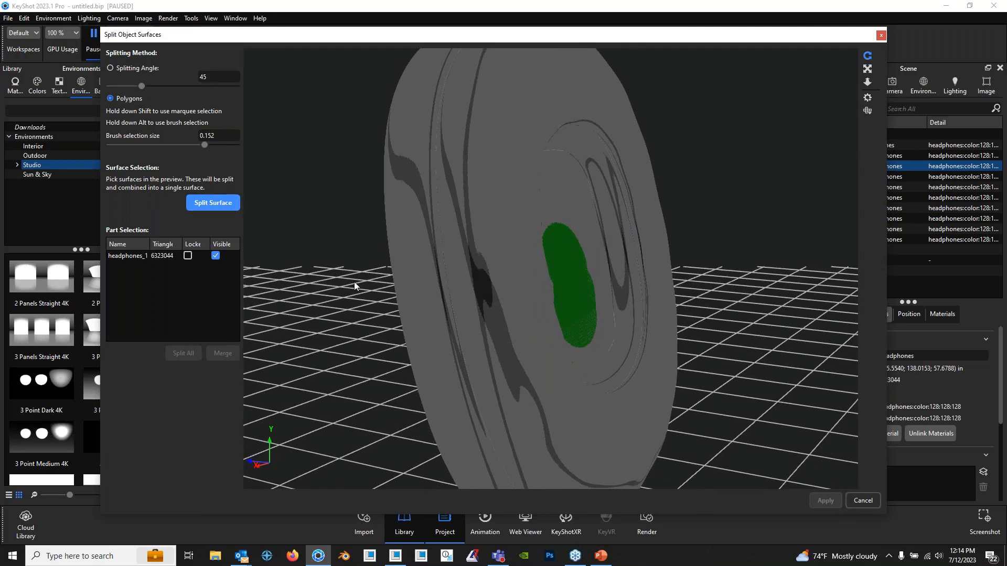
left_click(868, 503)
- Go through the individual headphones parts in the scene tree to identify each one in the model, and clear the selection
left_click(416, 241)
middle_click_drag(473, 274, 470, 244)
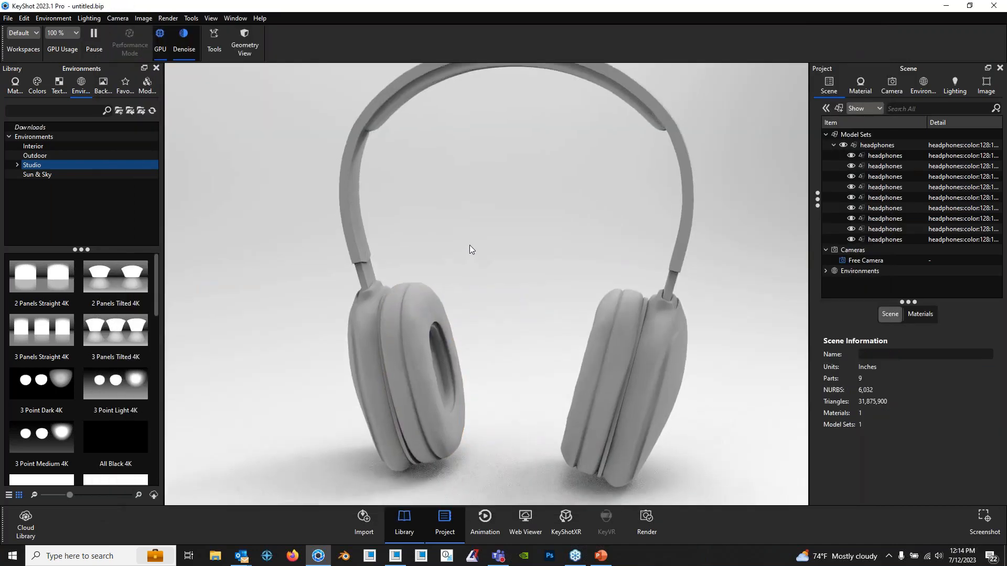
left_click(873, 240)
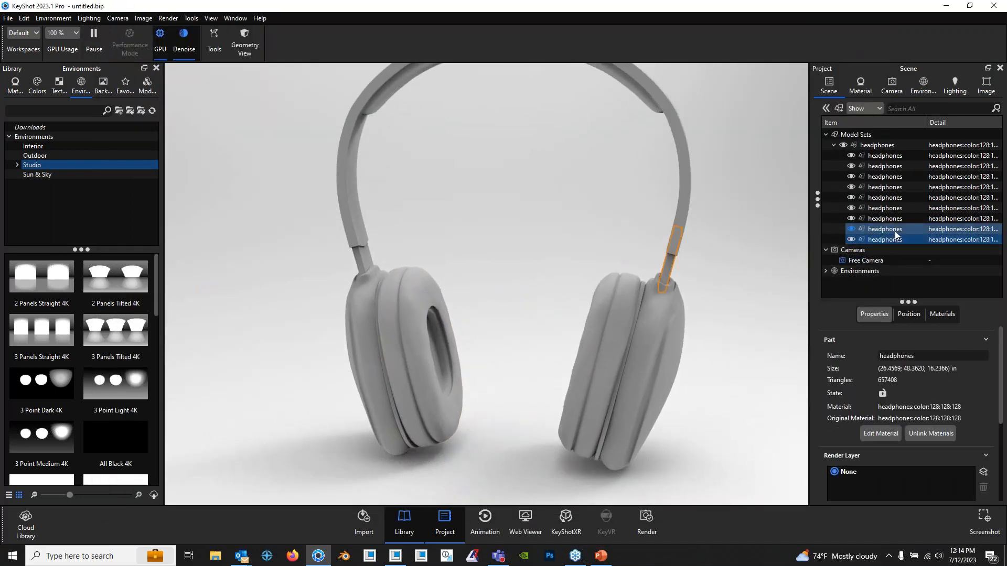
left_click(891, 219, "ctrl")
left_click(892, 223)
left_click(889, 211)
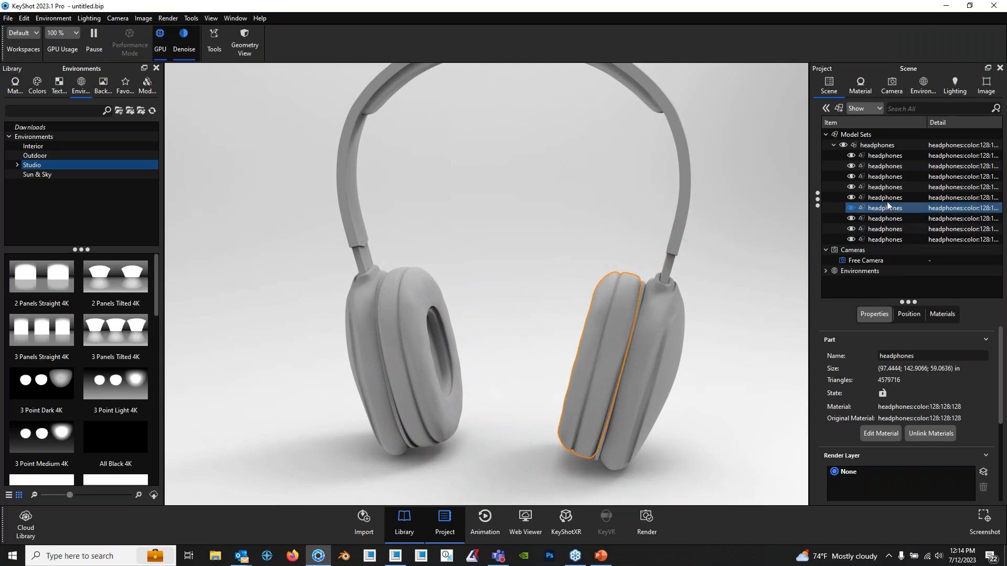
left_click(888, 200)
left_click(888, 187)
left_click(886, 177)
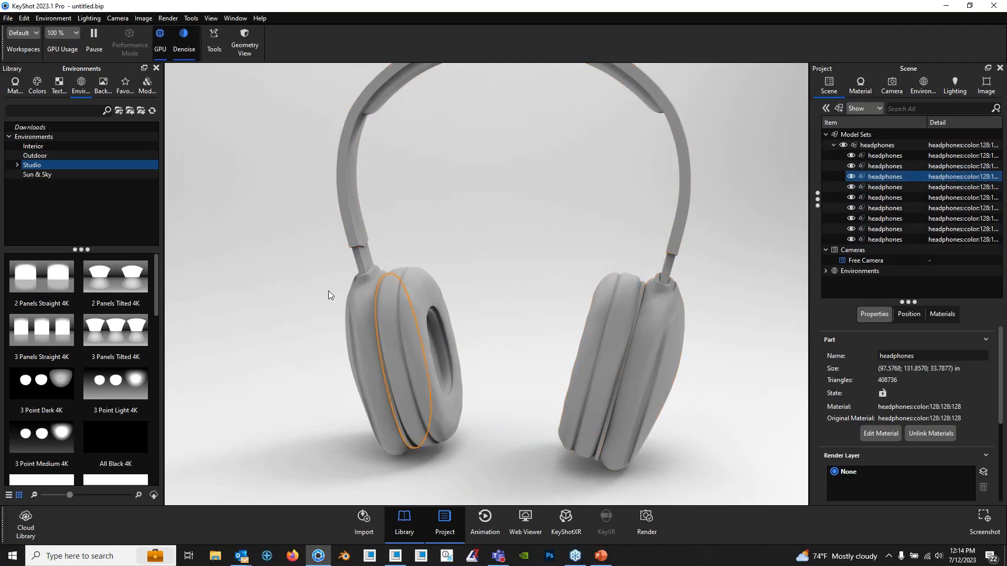
left_click_drag(472, 309, 544, 307)
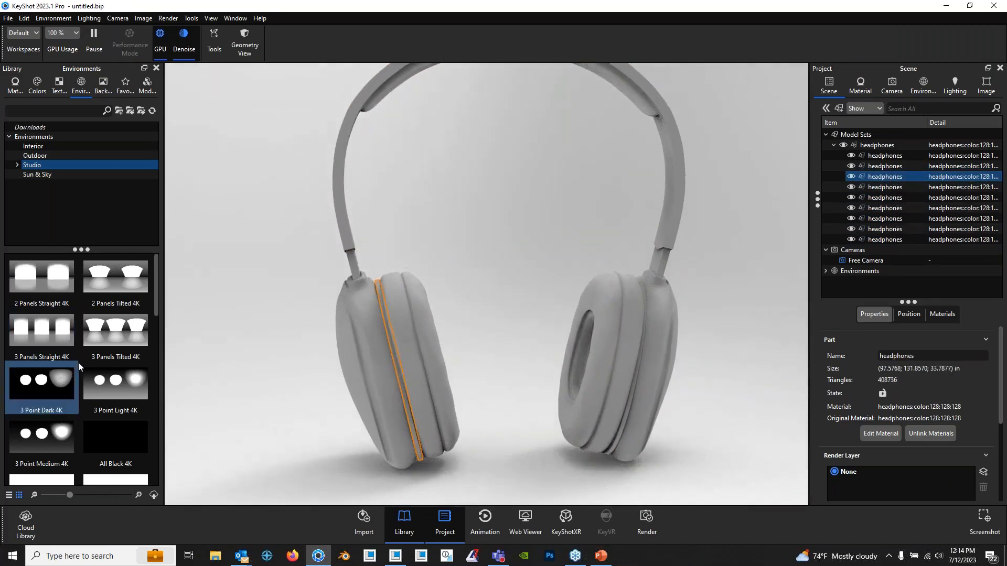
left_click(478, 269)
scroll(485, 278, "down", 3)
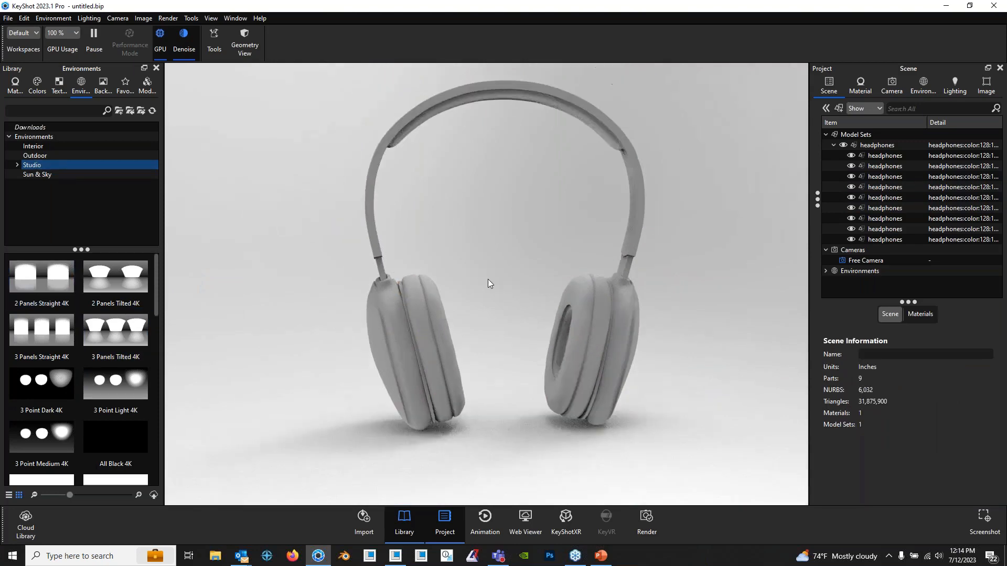
- Show the material library and inspect the parts of the left ear cup from several angles, clearing the selection
left_click(20, 89)
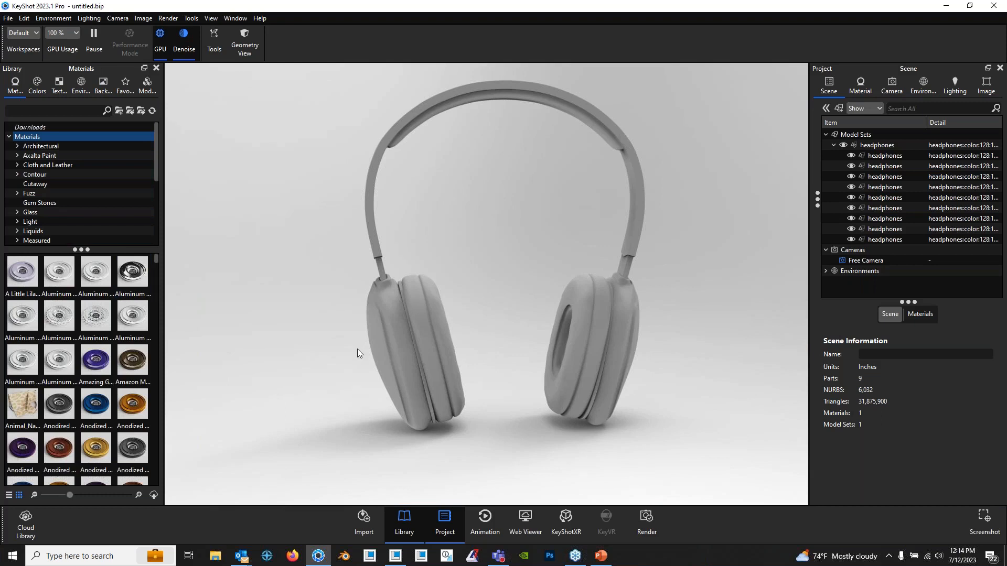
left_click_drag(442, 301, 425, 390)
left_click(443, 417)
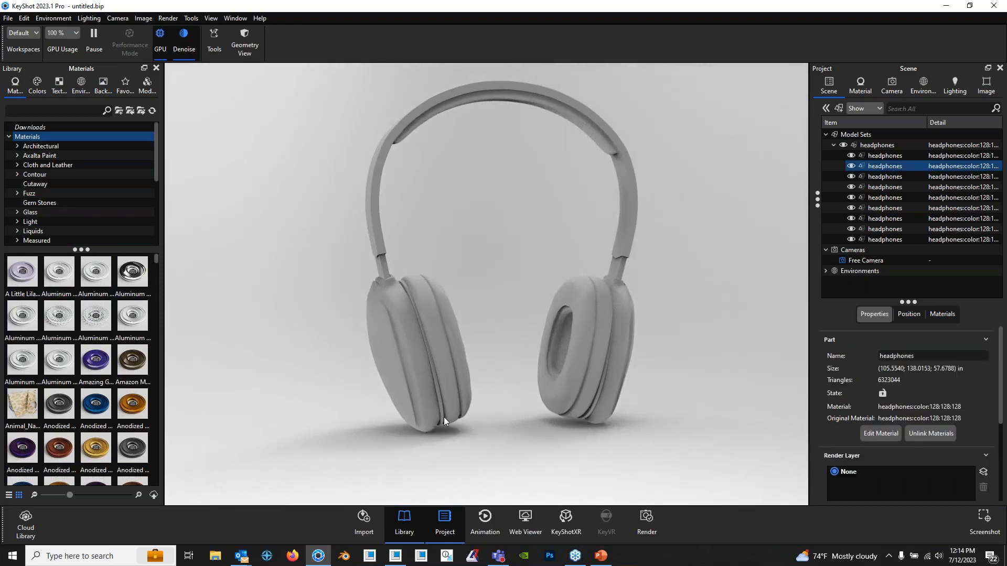
left_click(396, 314)
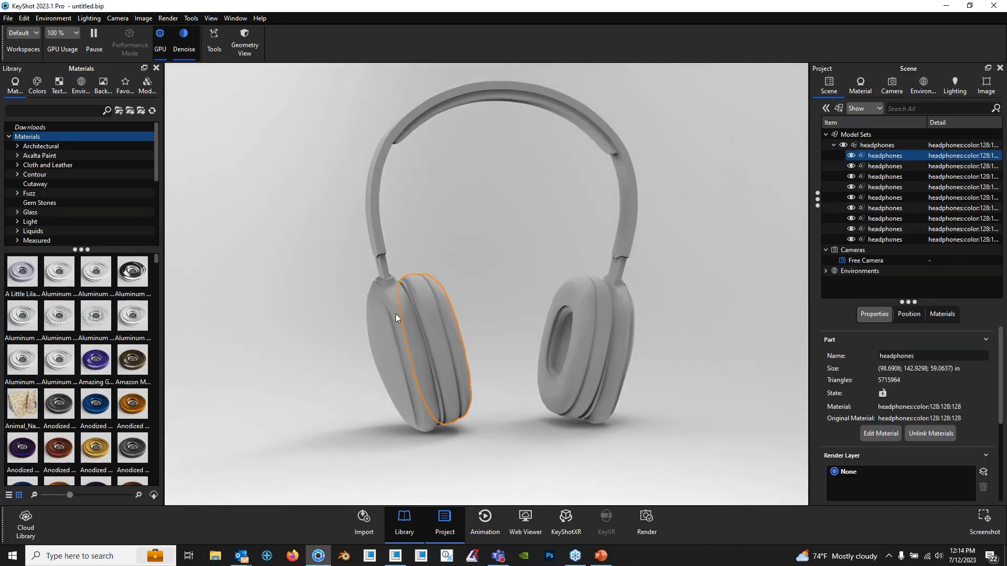
left_click(466, 311)
left_click_drag(502, 315, 429, 339)
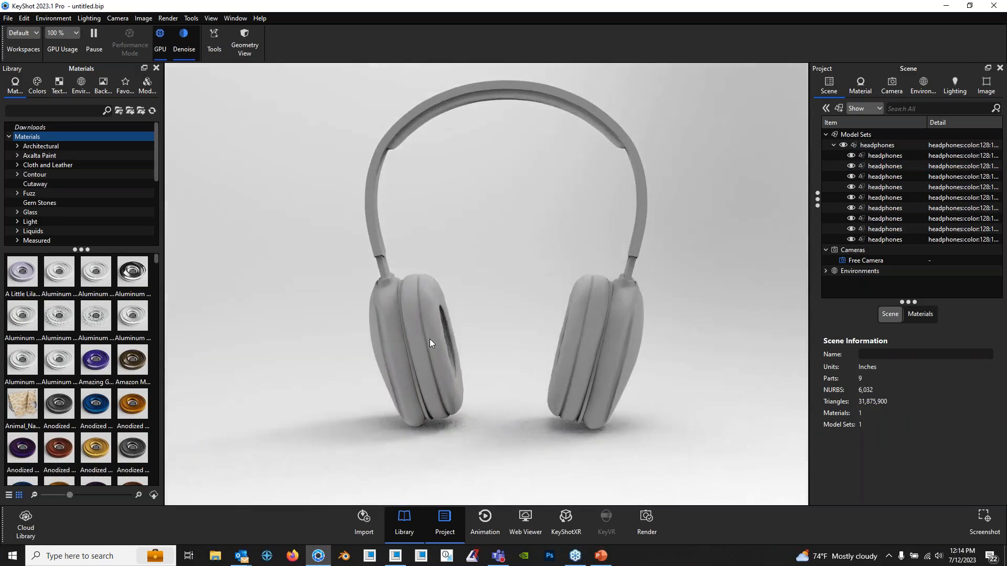
mouse_move(450, 303)
left_mouse_down()
mouse_move(445, 312)
mouse_move(452, 306)
mouse_move(426, 303)
mouse_move(427, 286)
mouse_move(472, 297)
mouse_move(436, 295)
left_mouse_up()
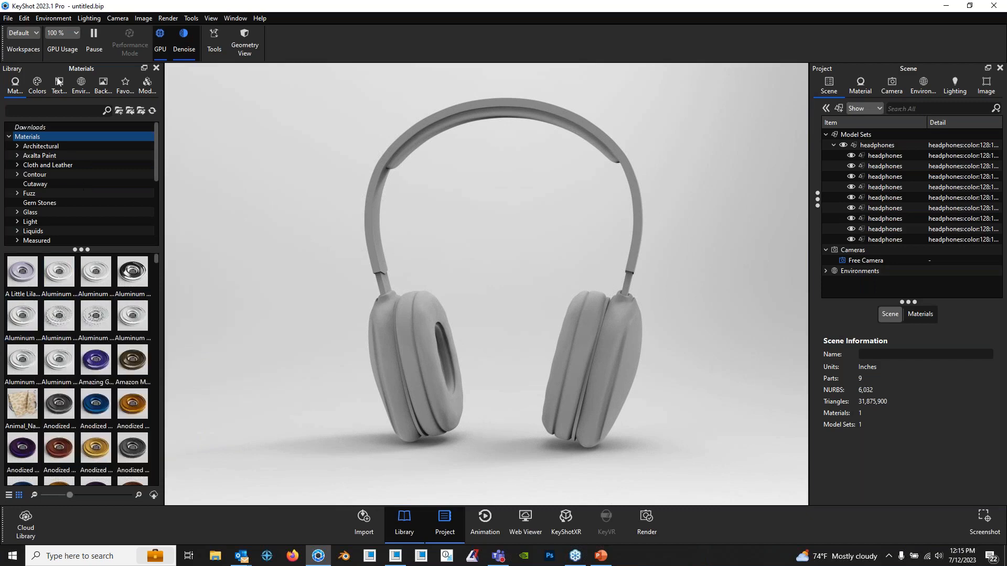
- Browse the material library and search it for leather
left_click(55, 110)
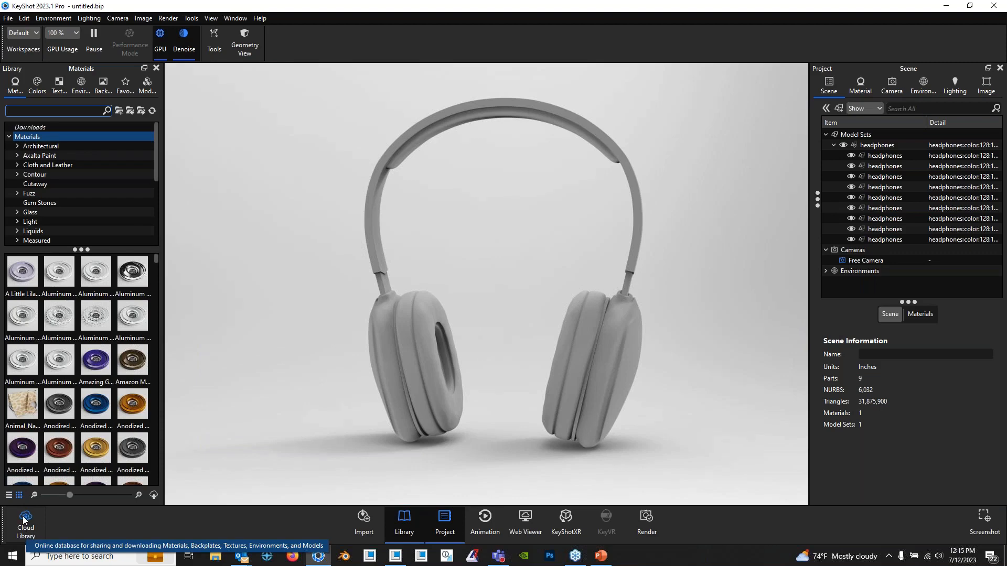
mouse_move(149, 268)
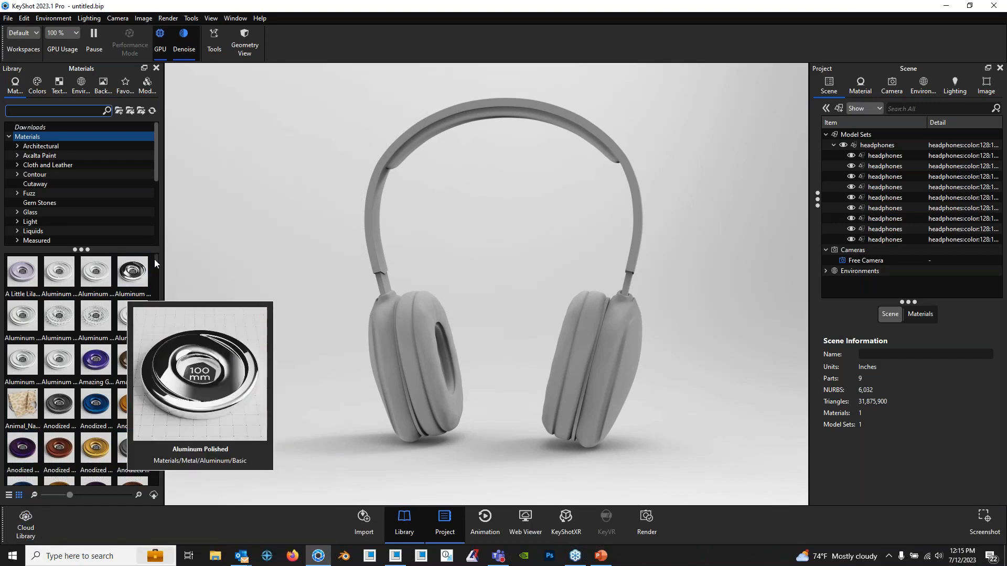
scroll(156, 263, "down", 2)
scroll(155, 263, "up", 2)
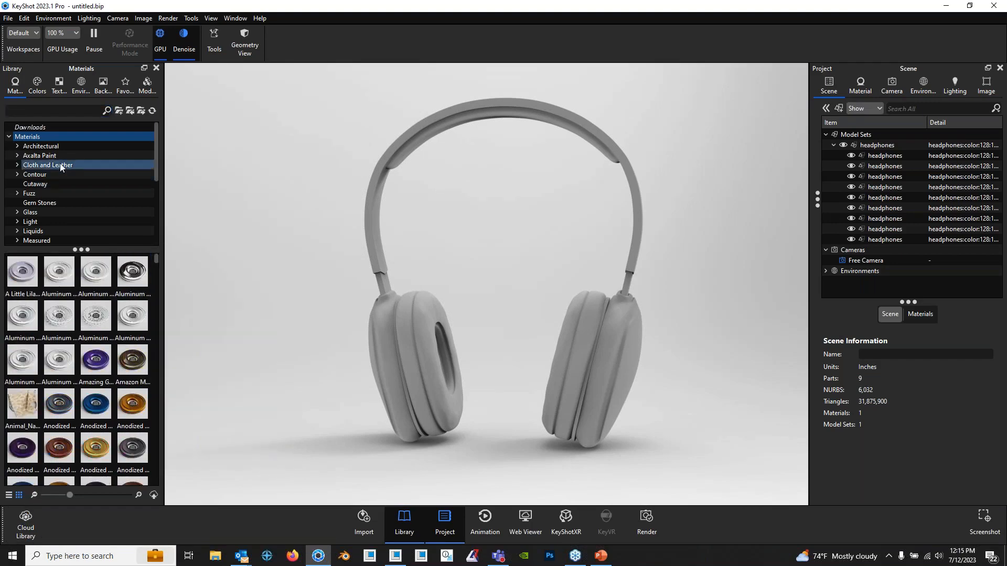
left_click(57, 111)
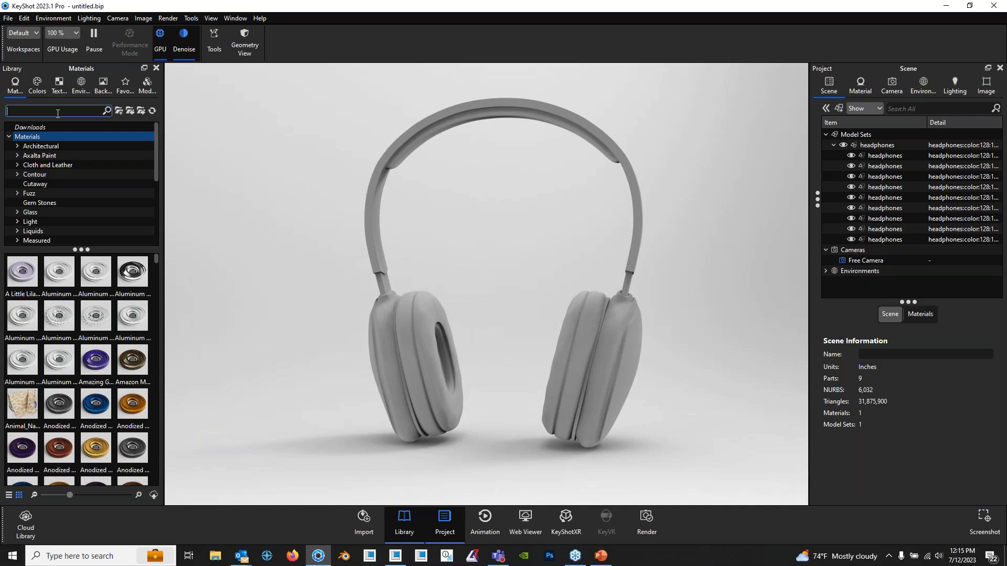
type("leather")
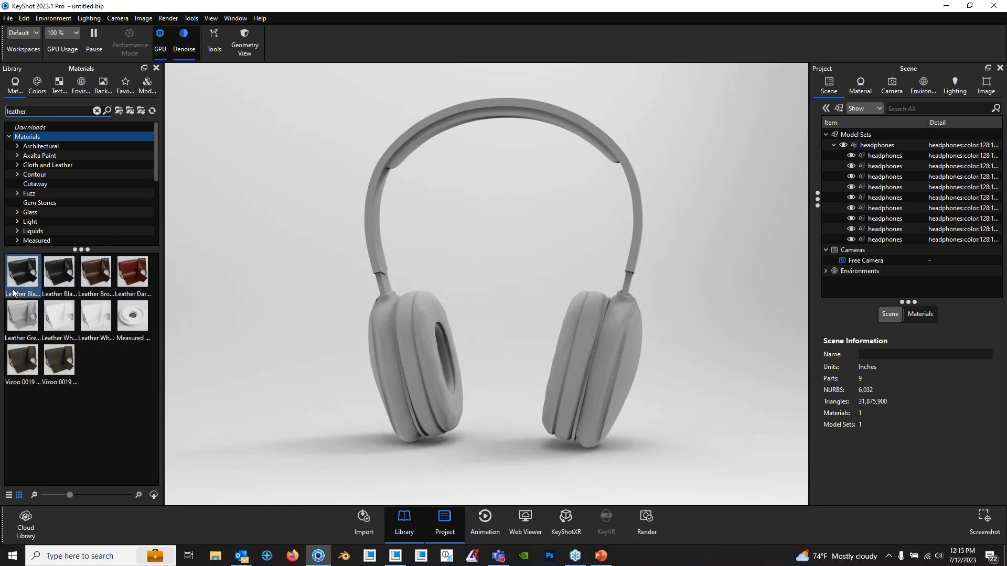
- Try to apply the Leather Black 1000mm material to the left ear cushion
mouse_move(23, 283)
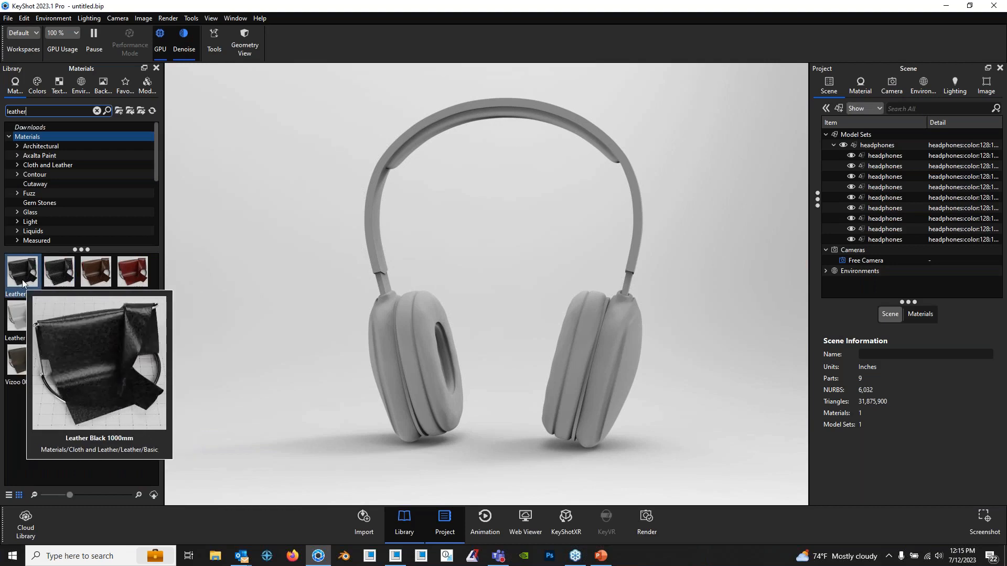
mouse_move(23, 273)
left_mouse_down()
mouse_move(411, 369)
mouse_move(424, 360)
mouse_move(424, 339)
mouse_move(414, 332)
mouse_move(10, 271)
left_mouse_up()
left_click(431, 306)
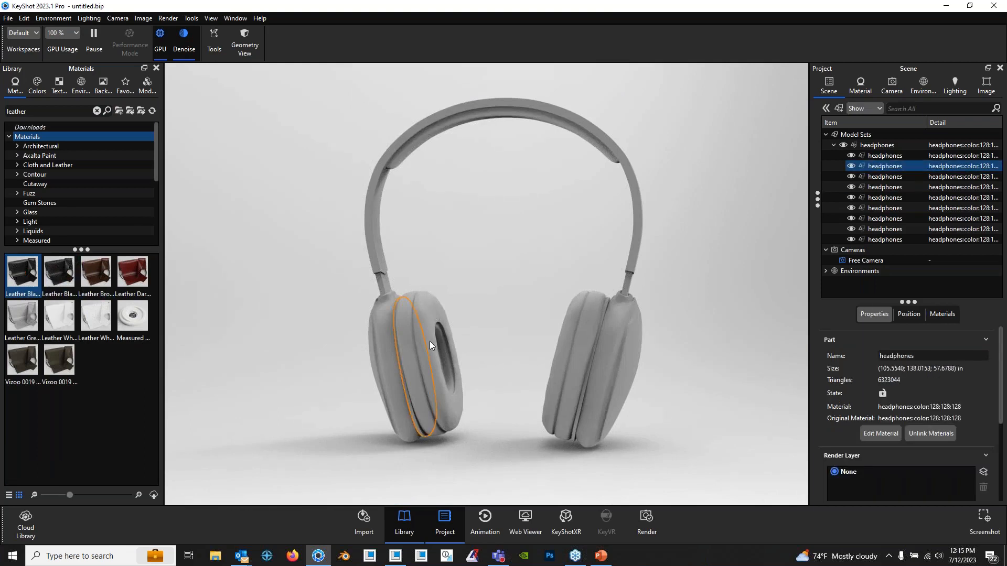
scroll(454, 307, "up", 3)
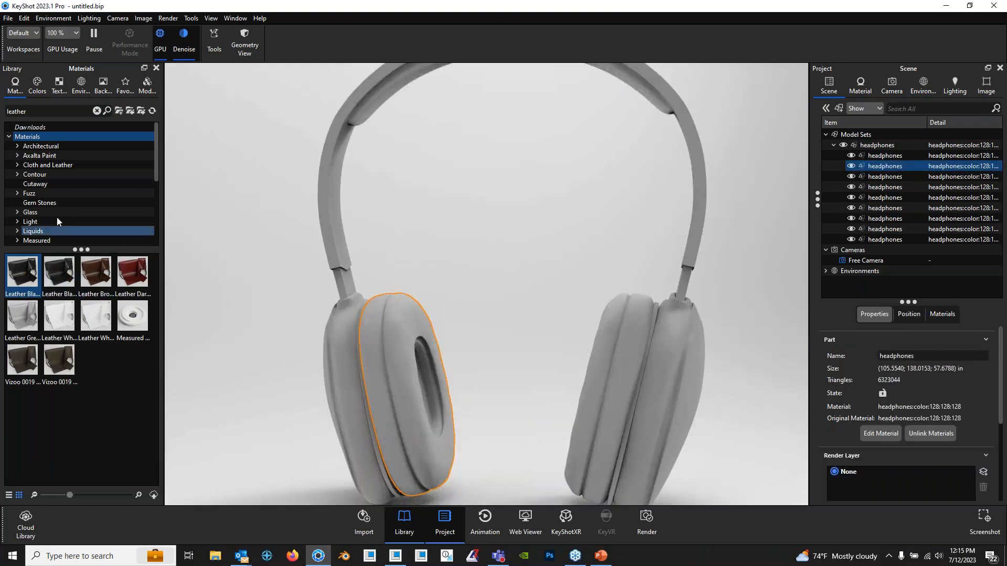
left_click_drag(22, 271, 31, 362)
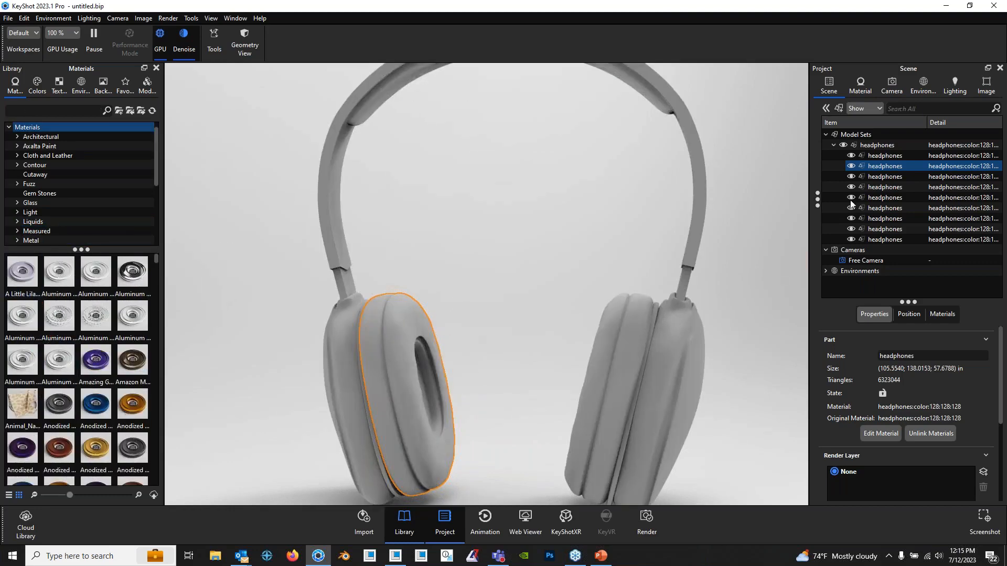
- Select the headphones group and its parent Model Sets entry in the scene tree
left_click(871, 146)
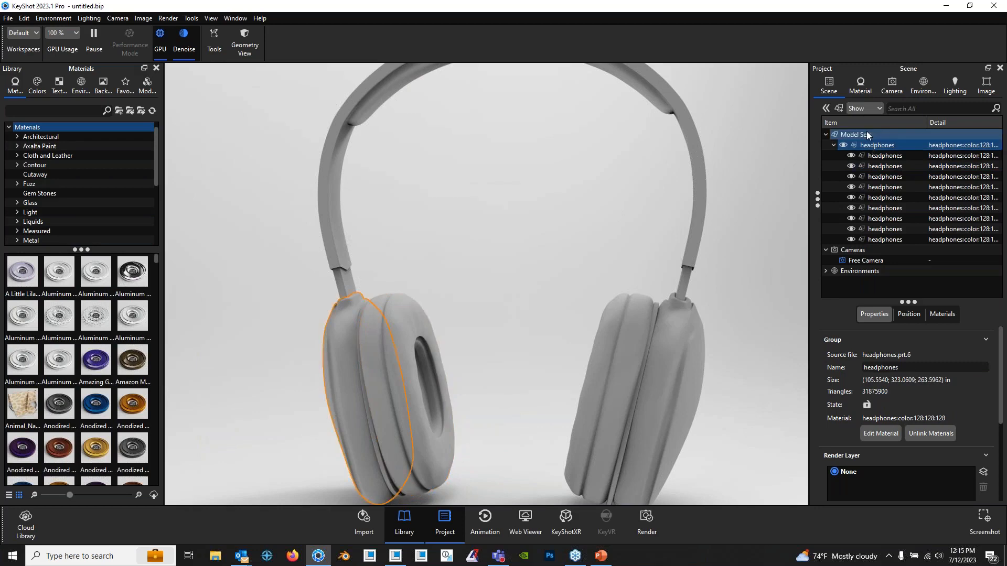
left_click(865, 135)
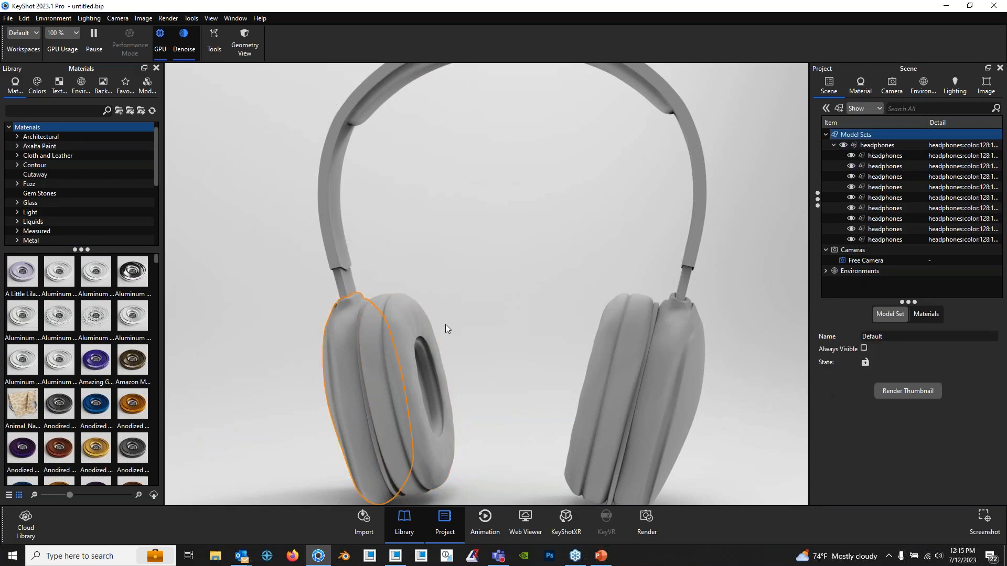
scroll(449, 303, "down", 2)
scroll(454, 301, "down", 2)
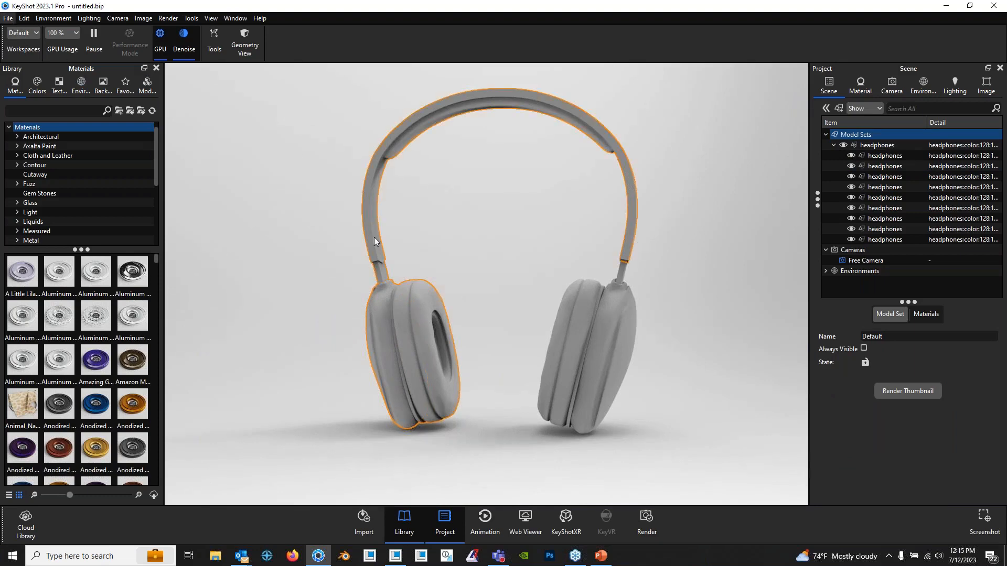
- Open the headphones2 scene, saving the current scene as a regular BIP file named blank instead of a package
left_click(8, 19)
left_click(33, 68)
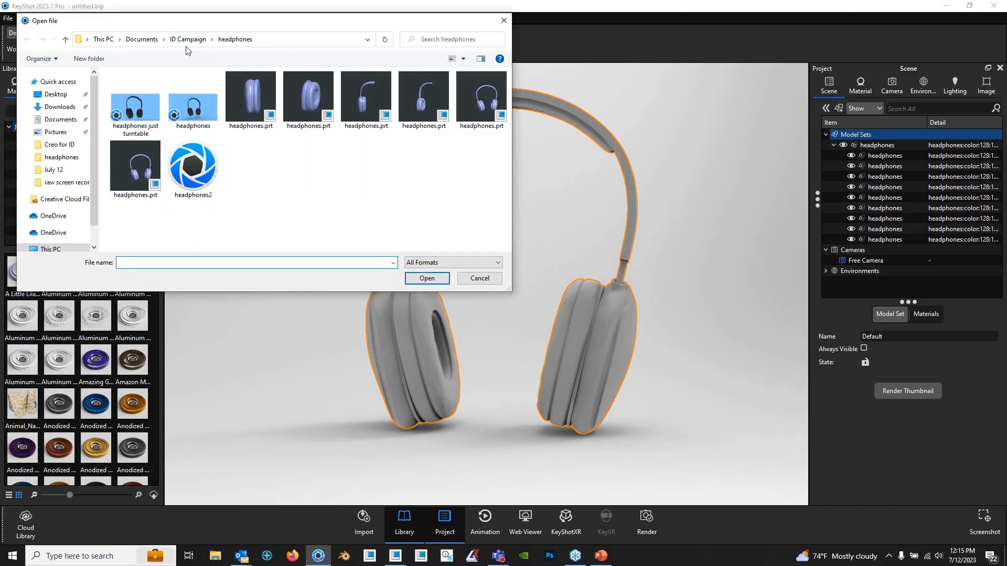
left_click(209, 177)
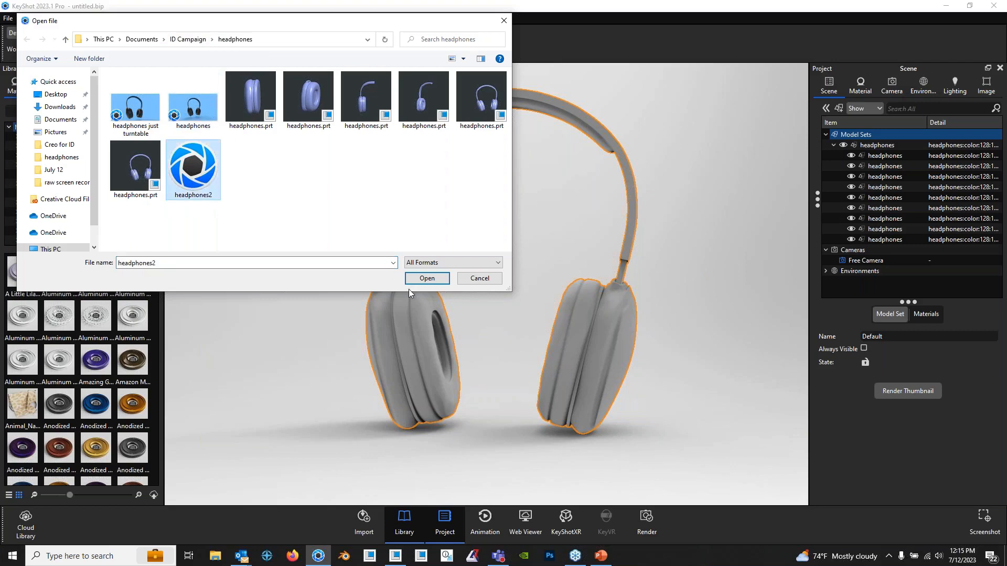
left_click(426, 279)
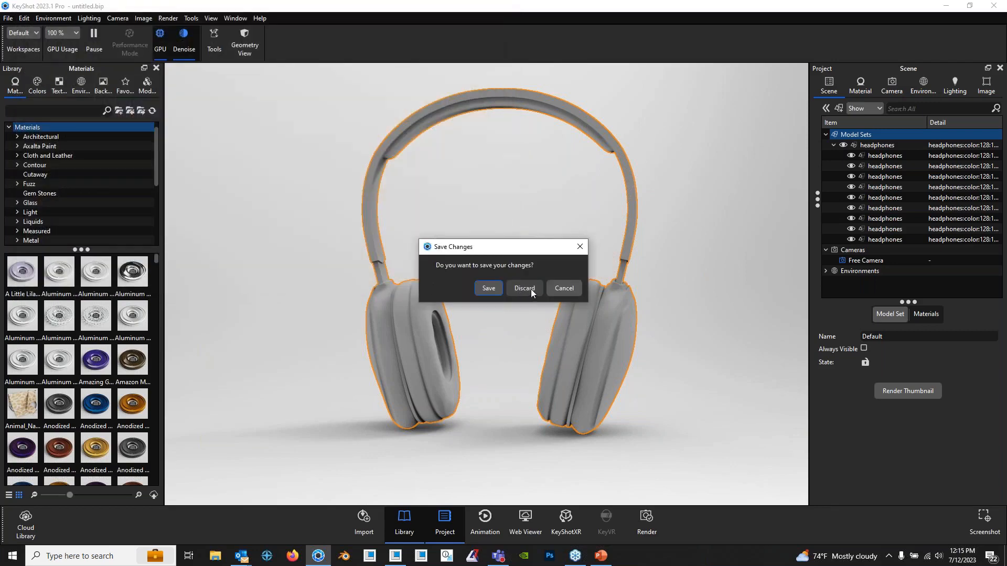
left_click(497, 289)
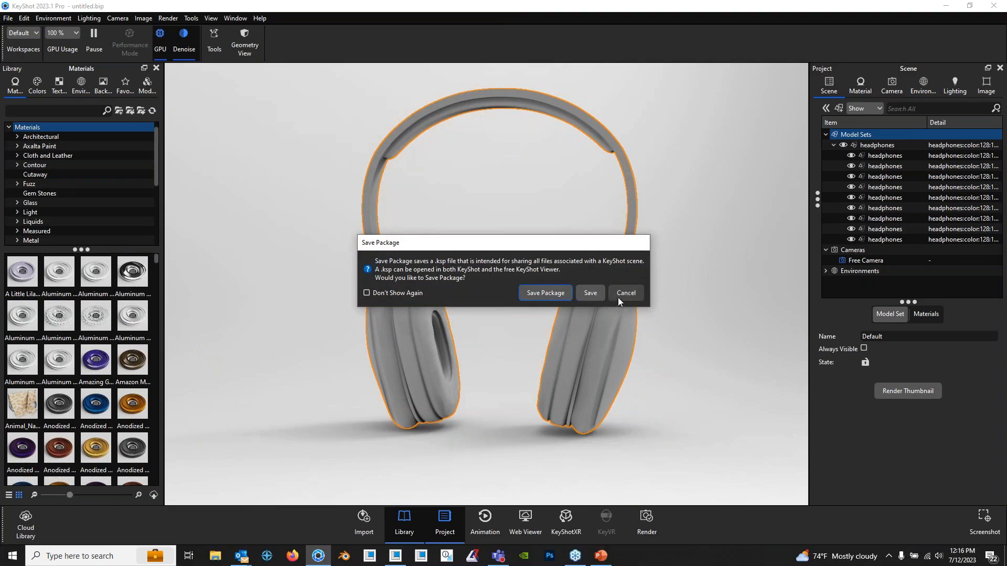
left_click(596, 295)
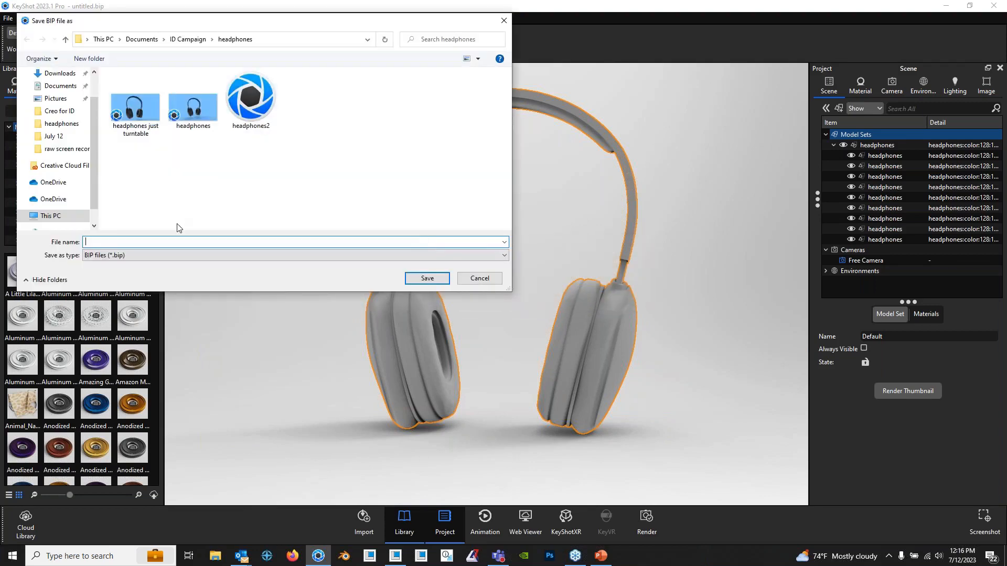
type("blank")
left_click(444, 278)
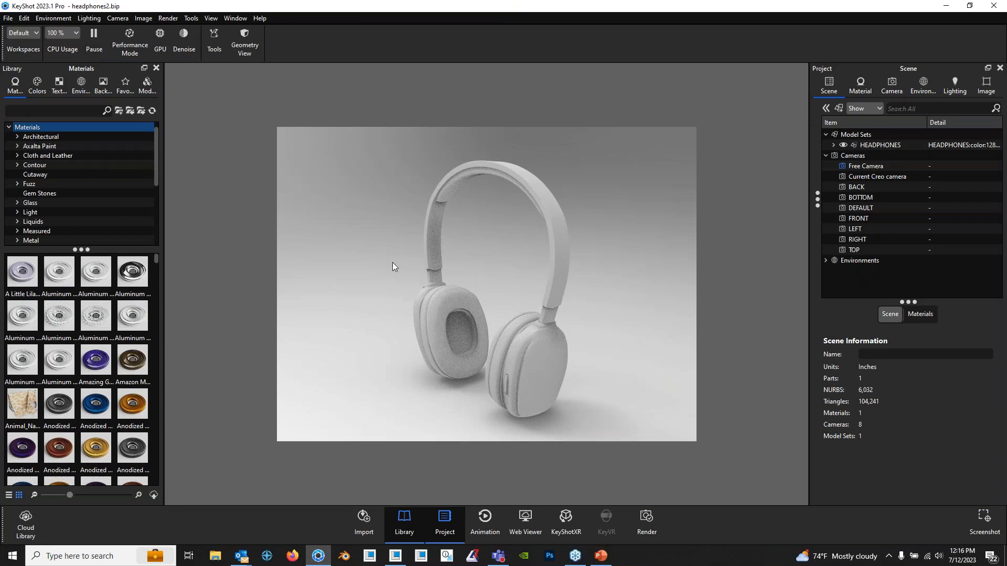
- Select the single-part headphones model in the scene and open Split Separate Objects for it
left_click_drag(453, 263, 497, 262)
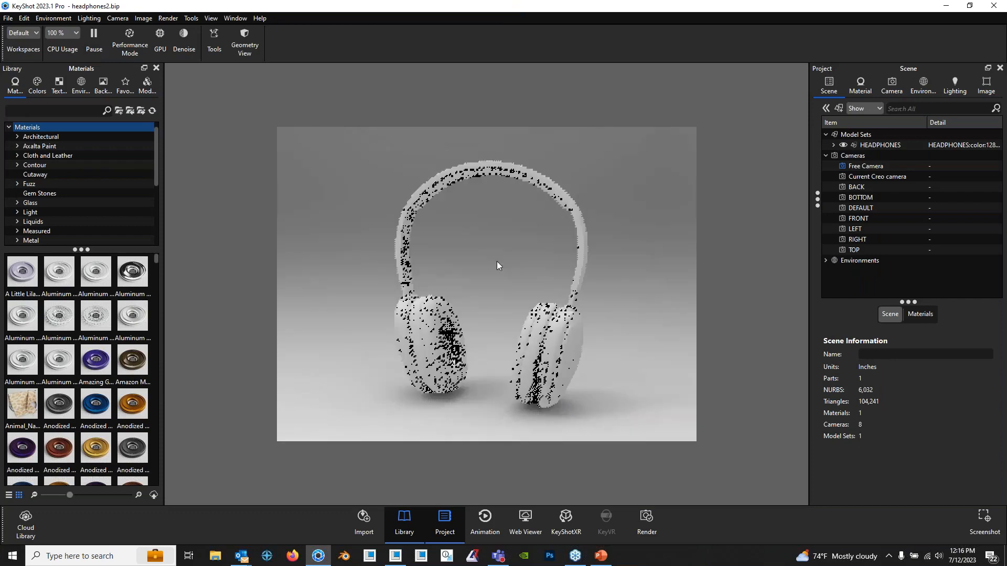
scroll(496, 262, "up", 4)
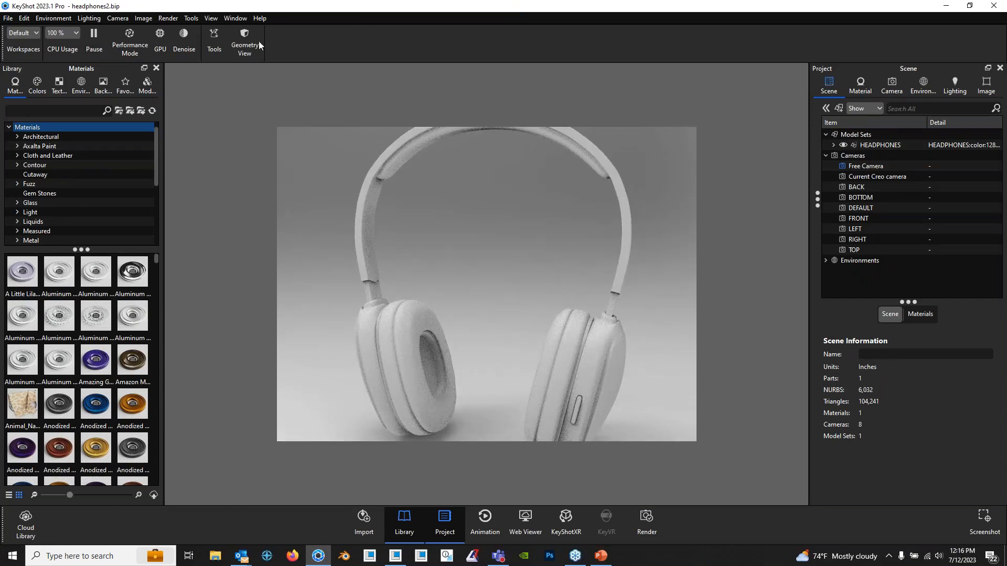
left_click(209, 18)
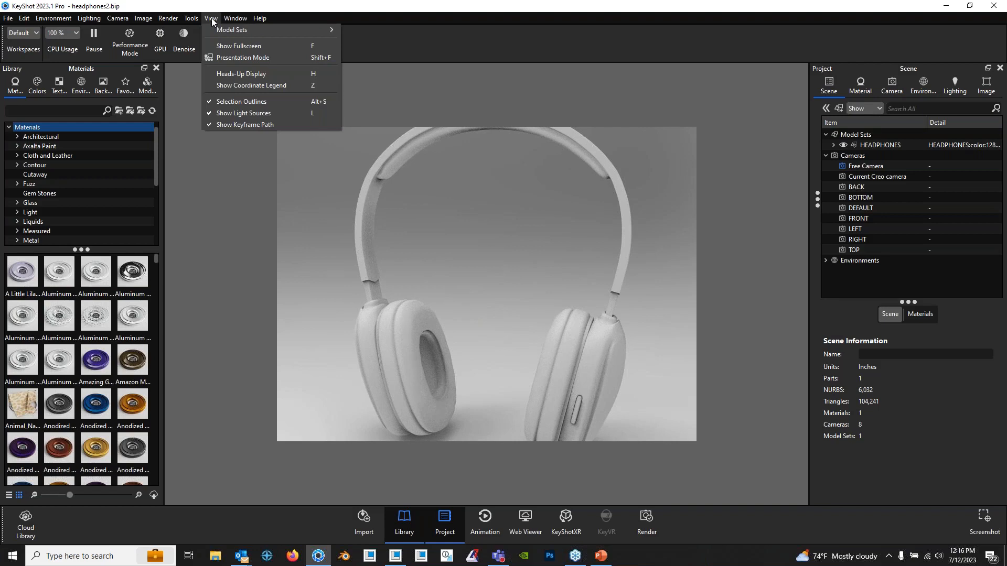
left_click(212, 19)
scroll(344, 298, "down", 2)
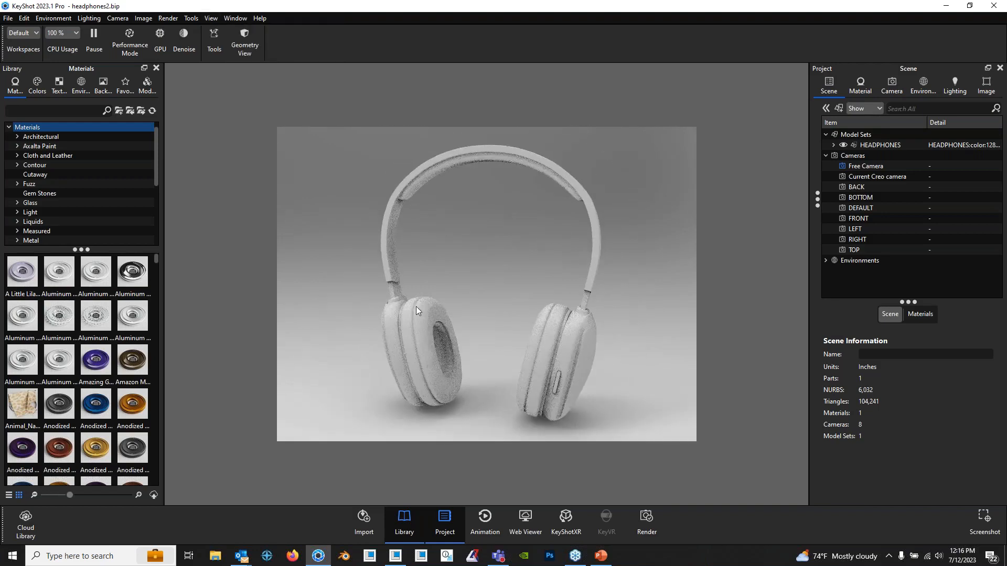
left_click(416, 307)
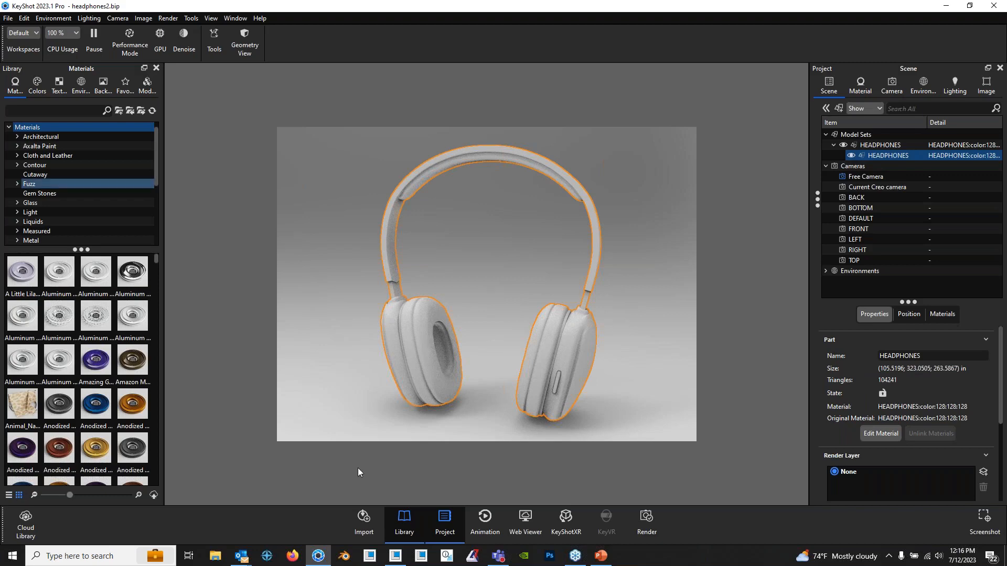
right_click(448, 346)
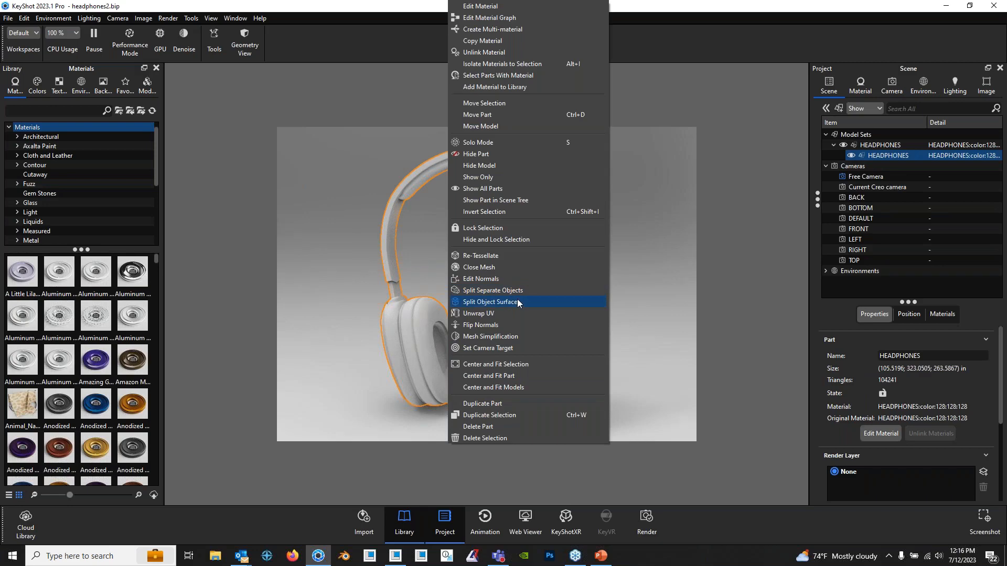
left_click(504, 291)
- Test which objects can be picked on both ear cups in the split preview, and clear the selection
left_click(448, 369)
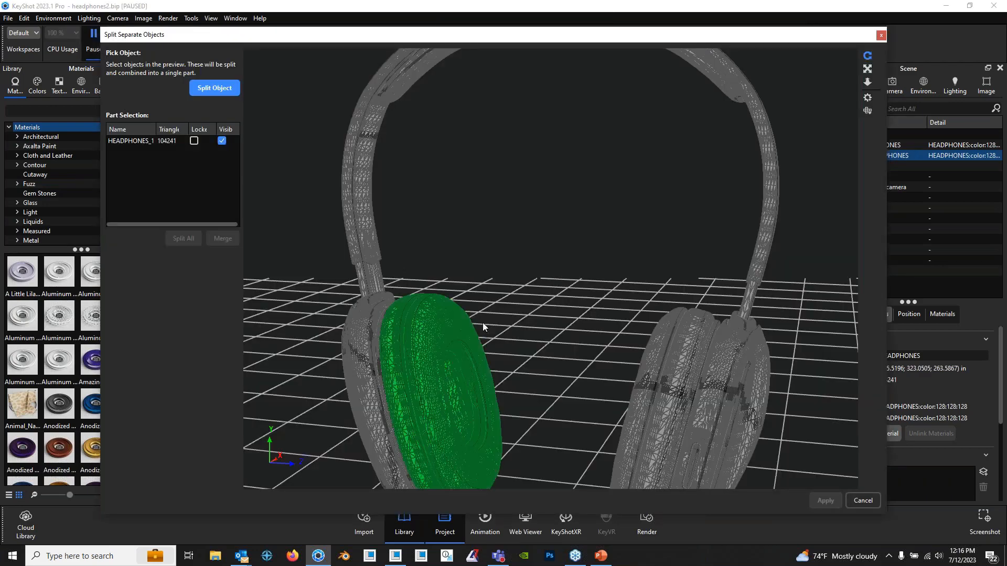
left_click_drag(482, 322, 472, 272)
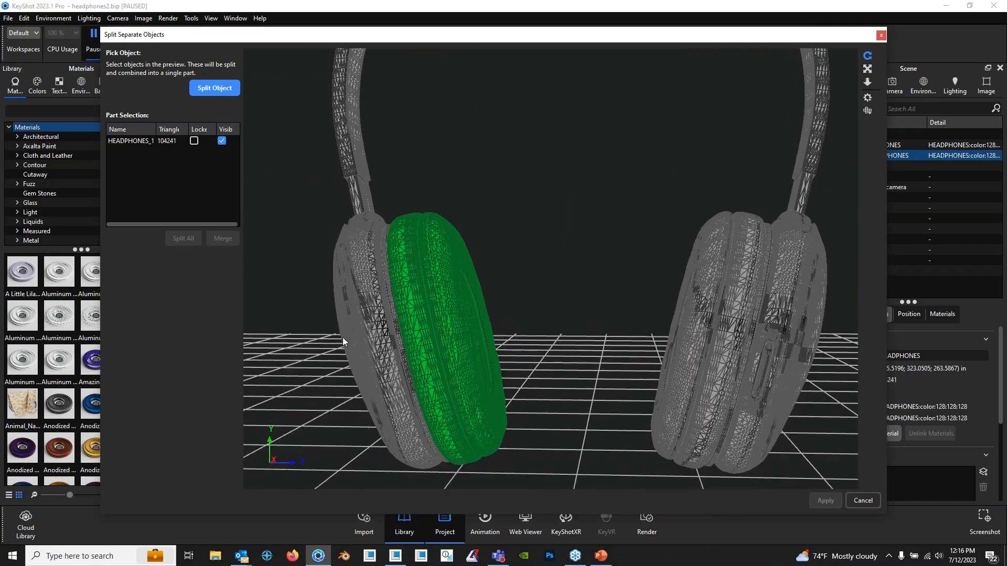
left_click(381, 319)
left_click(426, 323)
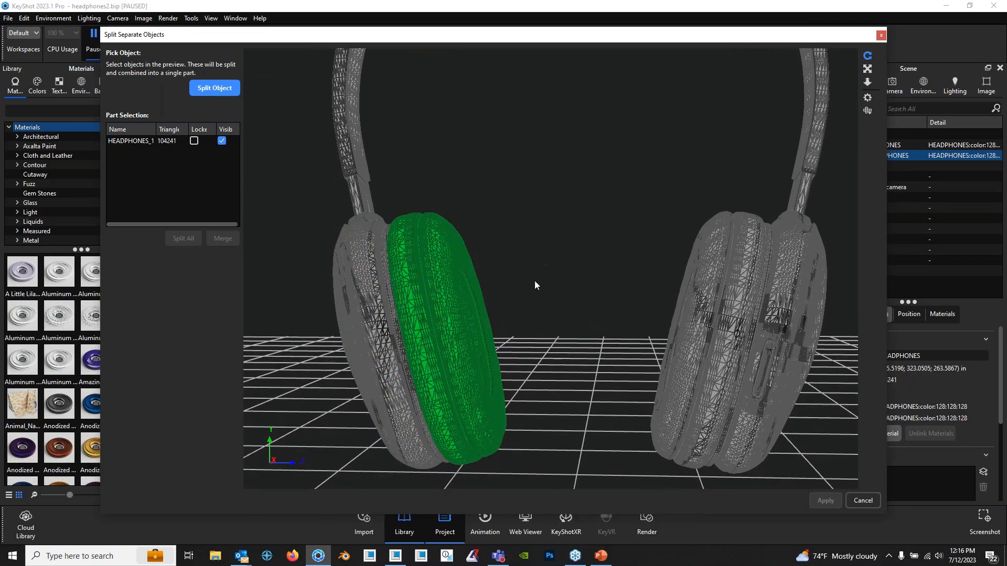
left_click(575, 235)
middle_click_drag(584, 266, 599, 277)
left_click(733, 279)
left_click_drag(650, 267, 475, 251)
left_click(454, 238)
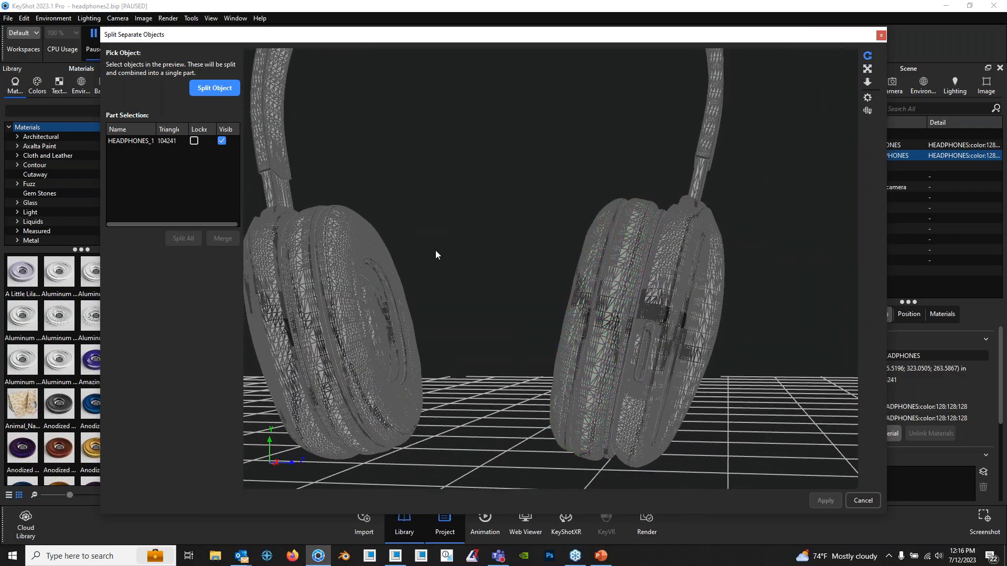
- Select the left ear cushion in the split preview
middle_click_drag(442, 268, 513, 288)
mouse_move(392, 290)
left_mouse_down()
mouse_move(396, 310)
mouse_move(388, 307)
left_mouse_up()
left_click_drag(425, 275, 470, 303)
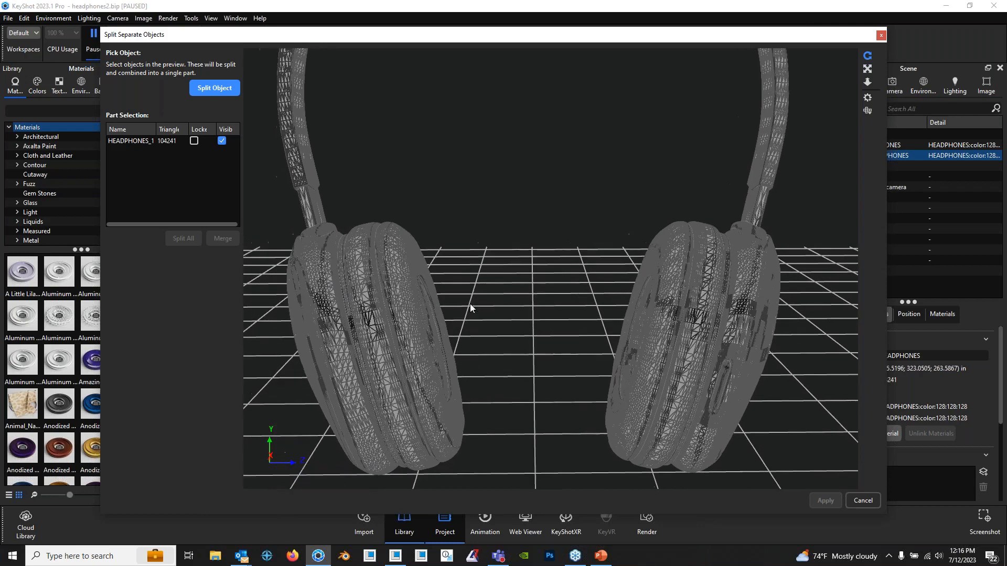
left_click(398, 289)
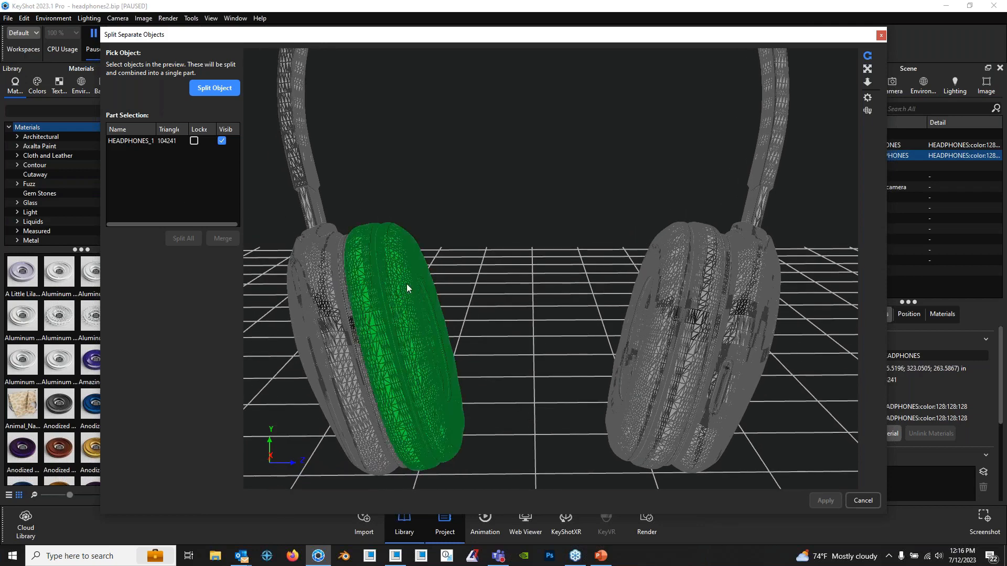
- Split the selected left ear cushion and the matching right ear cushion off the headphones as individual parts
left_click_drag(401, 300, 424, 303)
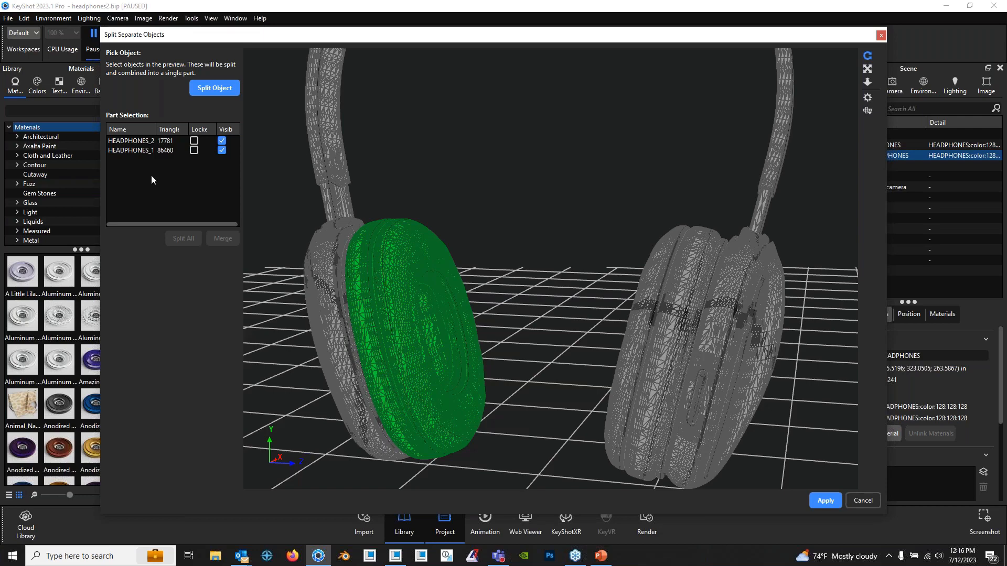
left_click(521, 212)
left_click_drag(500, 236, 614, 250)
left_click(682, 265)
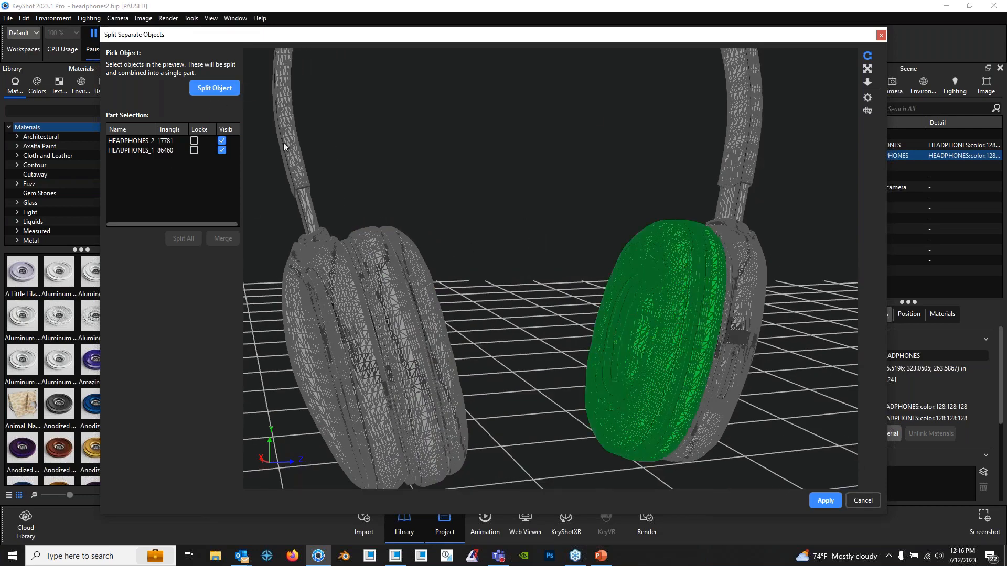
left_click(215, 88)
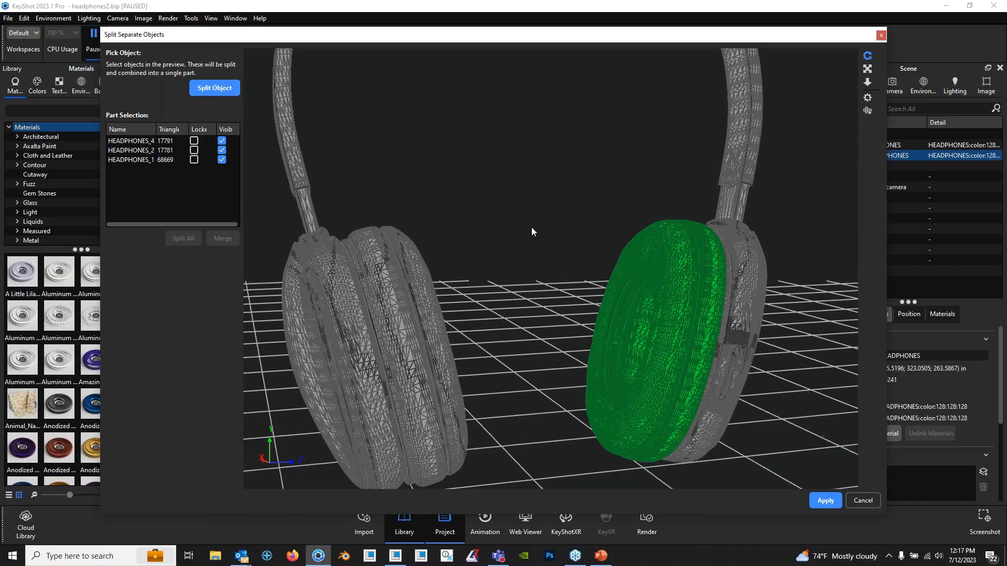
- Pick the outer shell of the left ear cup in the preview and split it off as its own part
left_click_drag(532, 228, 410, 249)
left_click_drag(511, 282, 467, 311)
left_click_drag(400, 309, 423, 280)
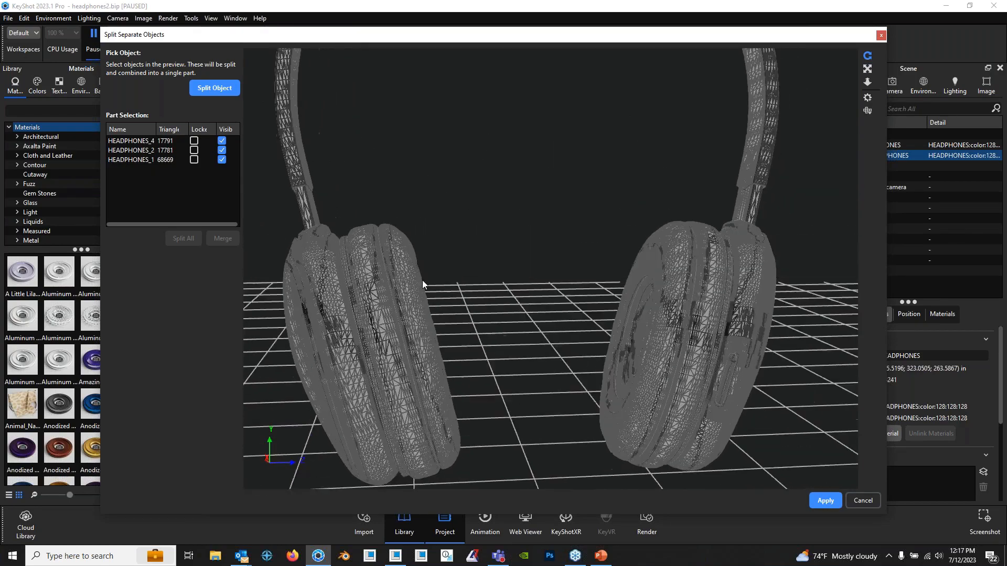
left_click_drag(577, 306, 519, 316)
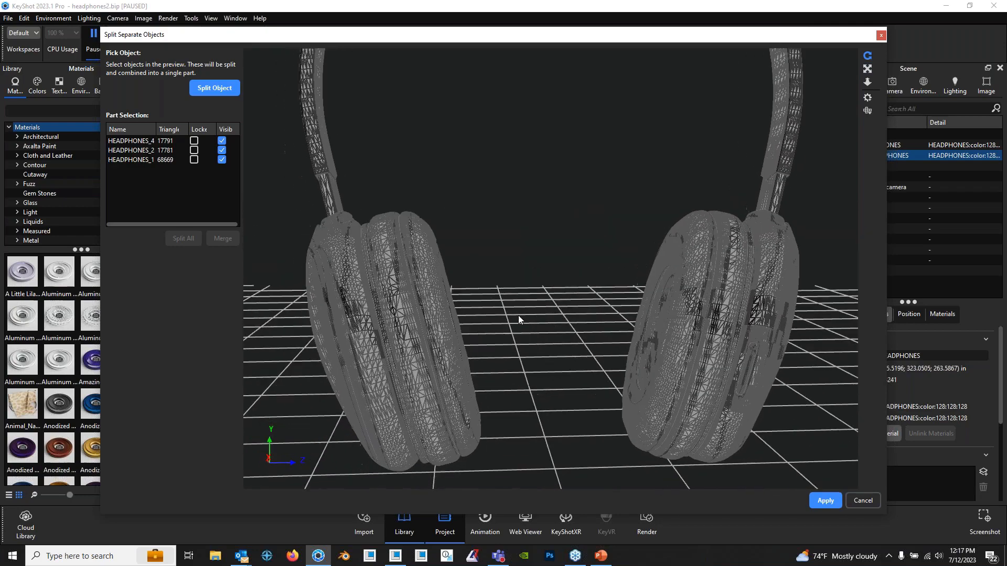
left_click(349, 318)
left_click(783, 298)
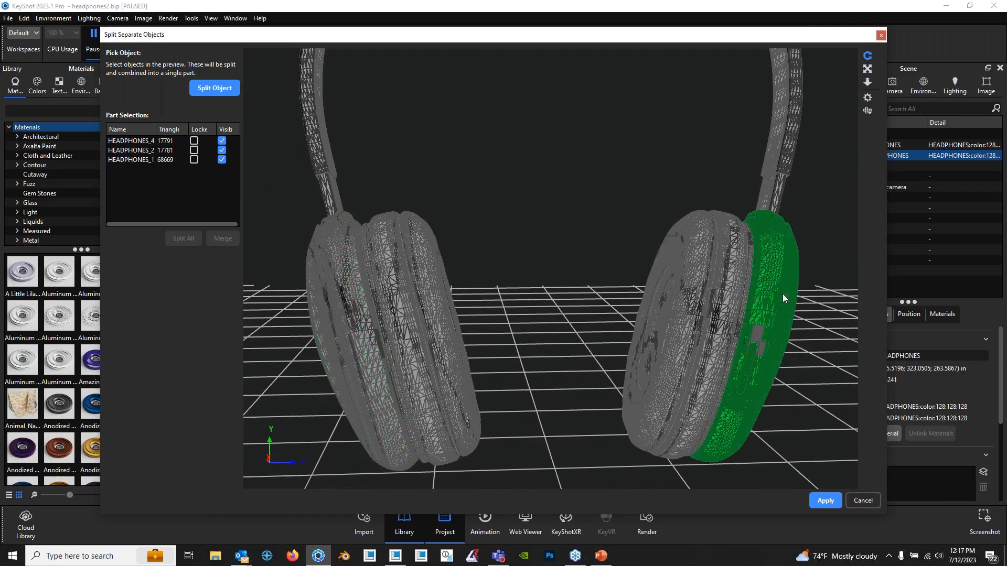
left_click(365, 332)
left_click_drag(358, 343, 222, 52)
left_click(222, 90)
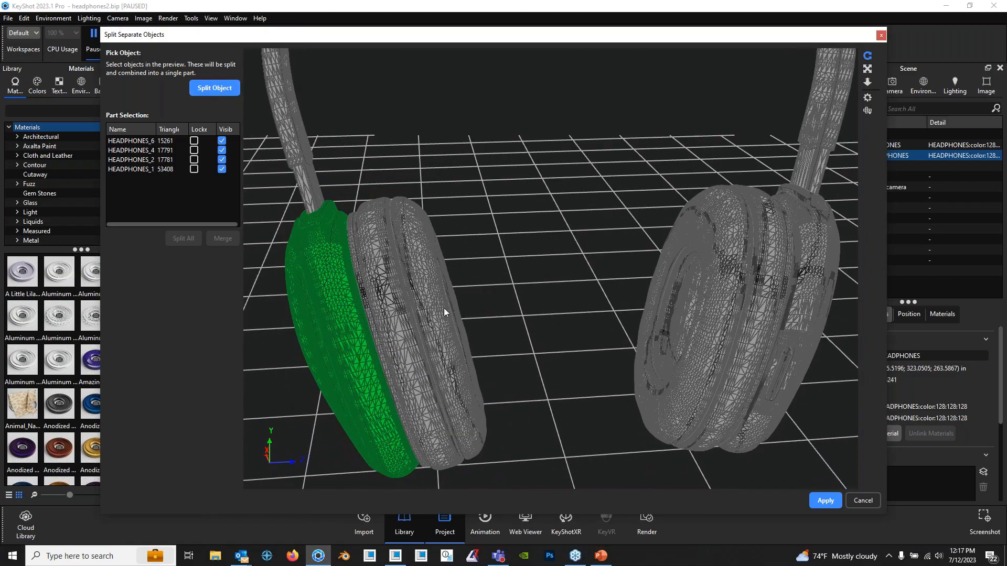
- Split off the outer shell of the right ear cup as its own part
left_click_drag(444, 307, 477, 143)
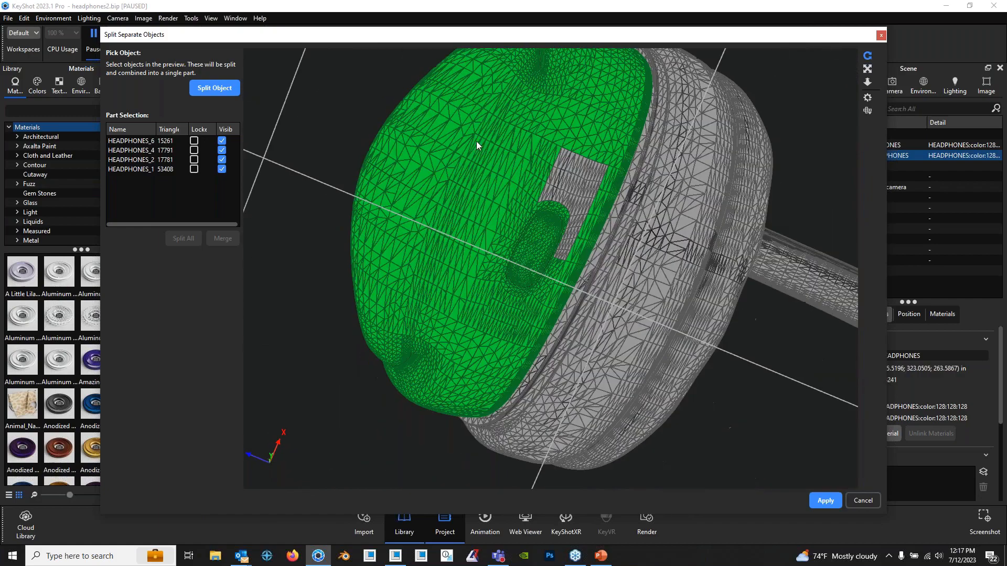
left_click(578, 196)
left_click_drag(557, 186, 683, 342)
left_click(223, 89)
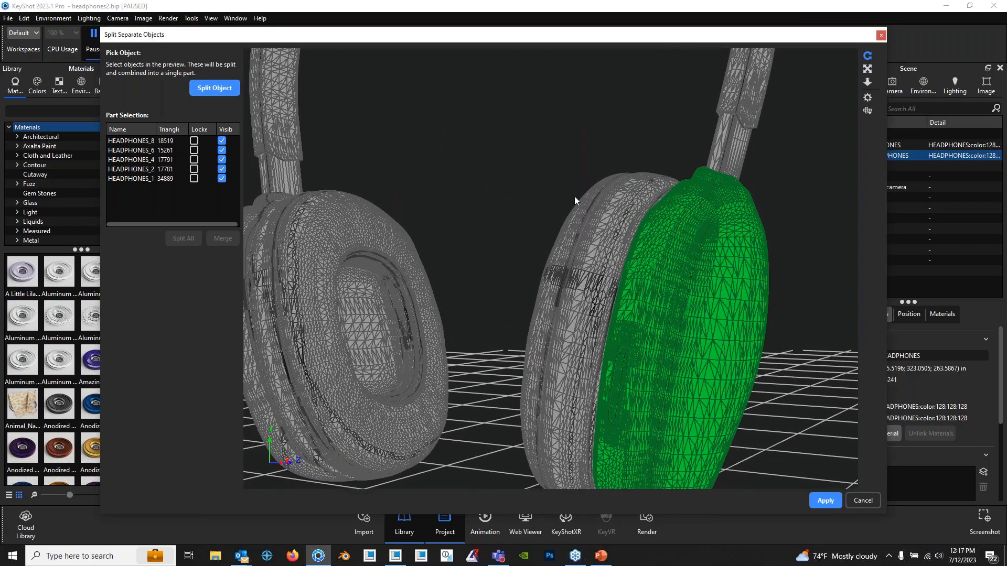
- Split off the thin ring between the cushion and outer shell of the right ear cup
left_click_drag(615, 191, 630, 268)
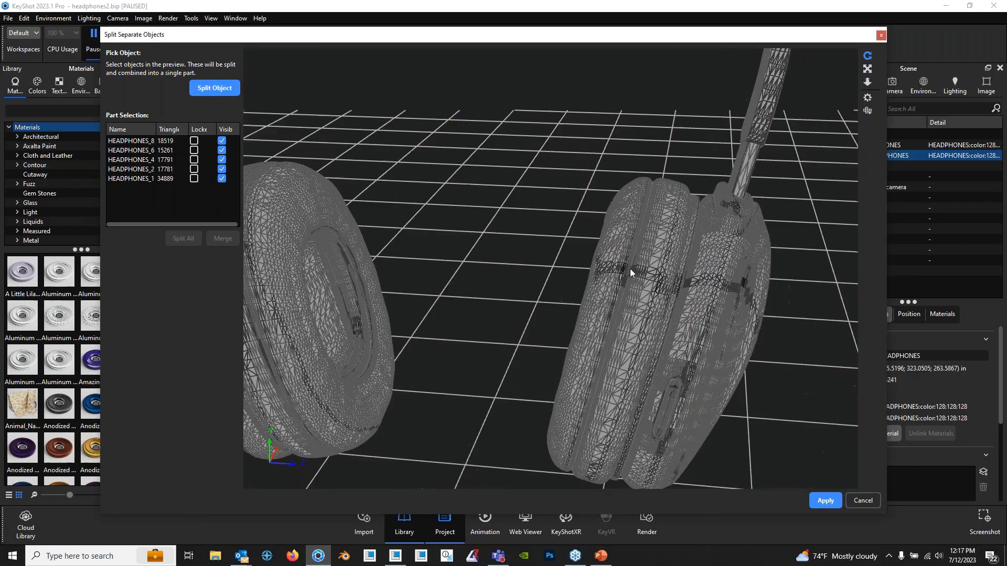
left_click(679, 283)
scroll(678, 282, "up", 2)
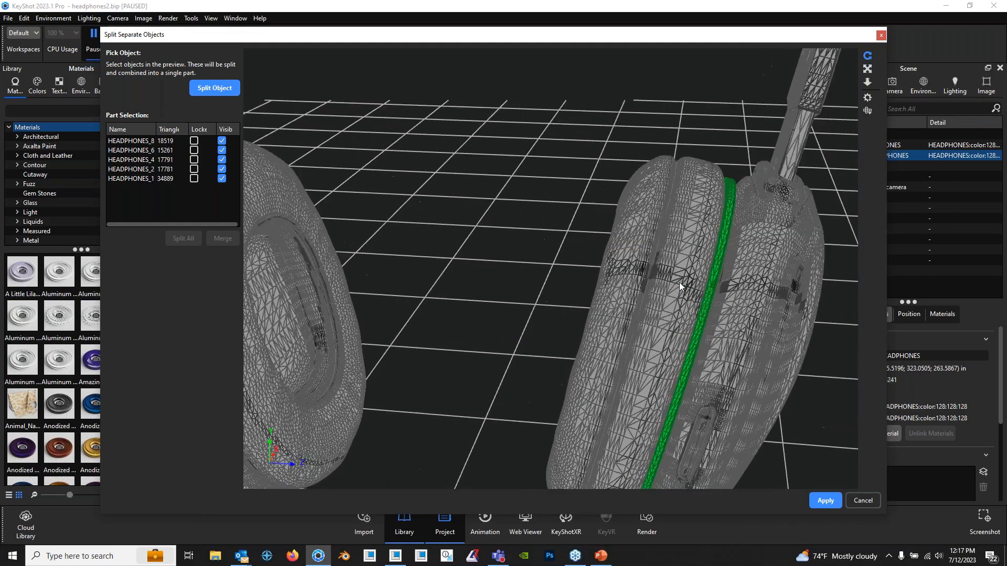
scroll(679, 282, "down", 3)
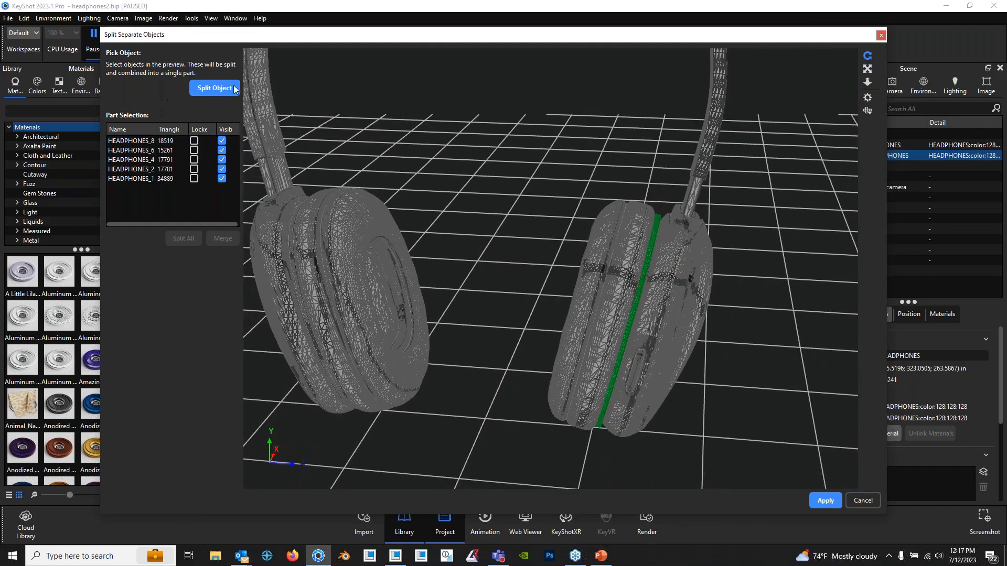
left_click(219, 92)
- Split off the matching thin ring between the cushion and outer shell of the left ear cup
middle_click_drag(420, 312, 748, 281)
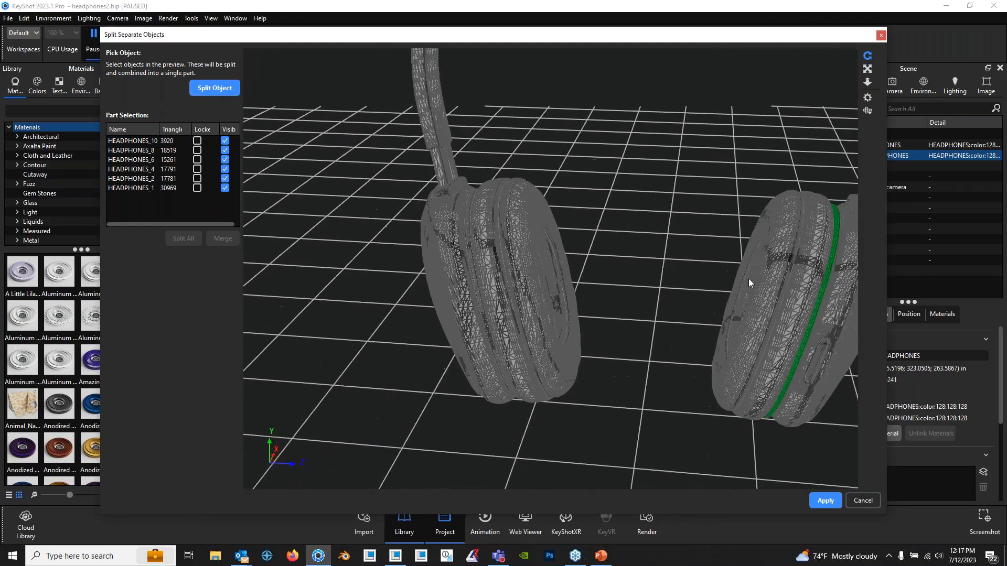
scroll(420, 256, "up", 4)
left_click(430, 283)
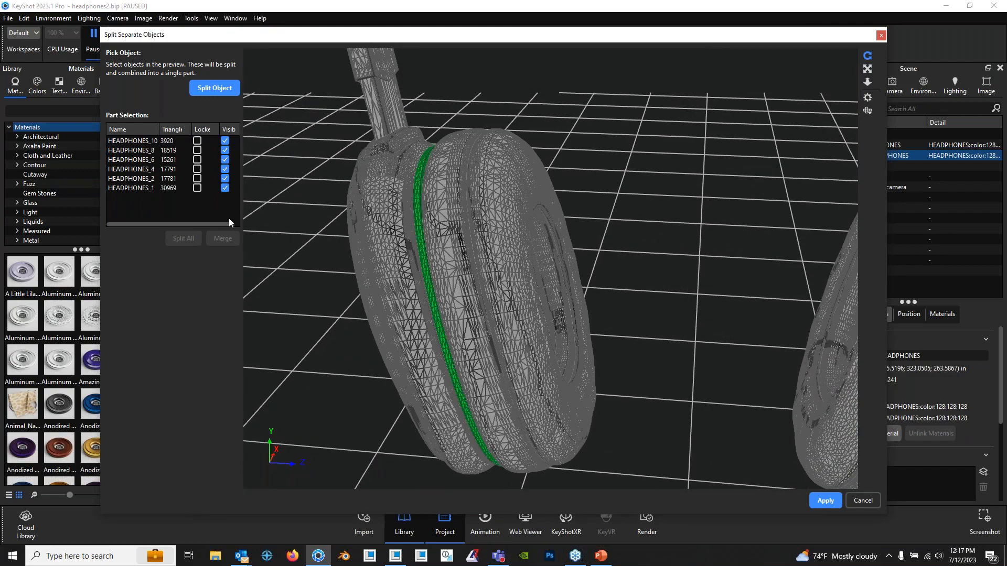
left_click(214, 88)
- Split off the two short metal posts that join the left and right ear cups to the headband
scroll(441, 250, "down", 2)
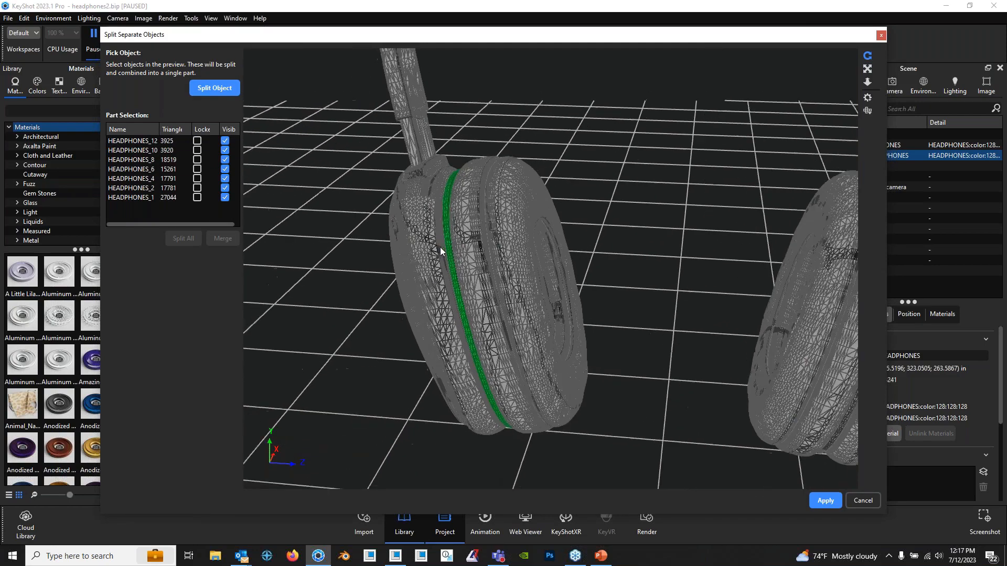
scroll(441, 250, "down", 1)
left_click(449, 173)
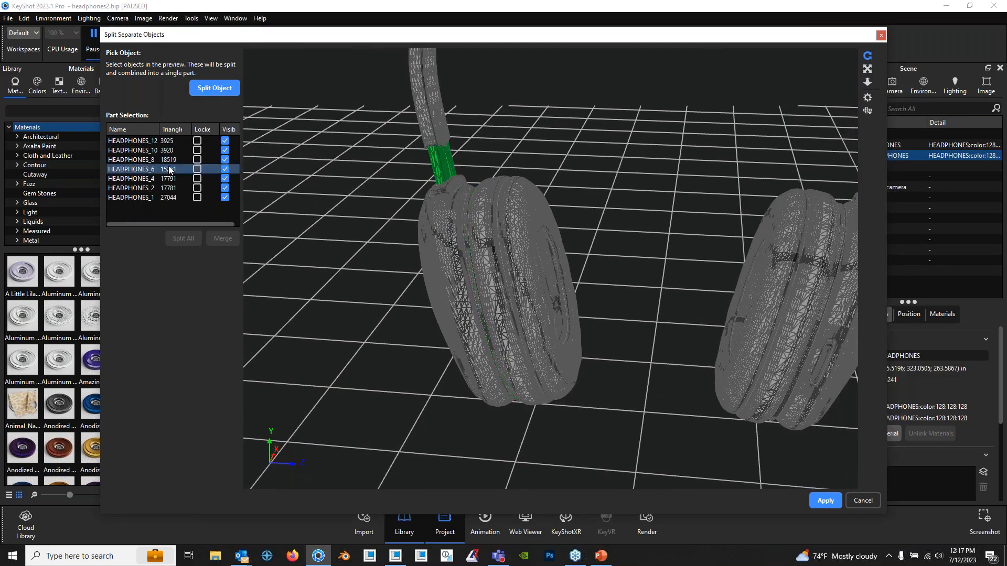
left_click(229, 90)
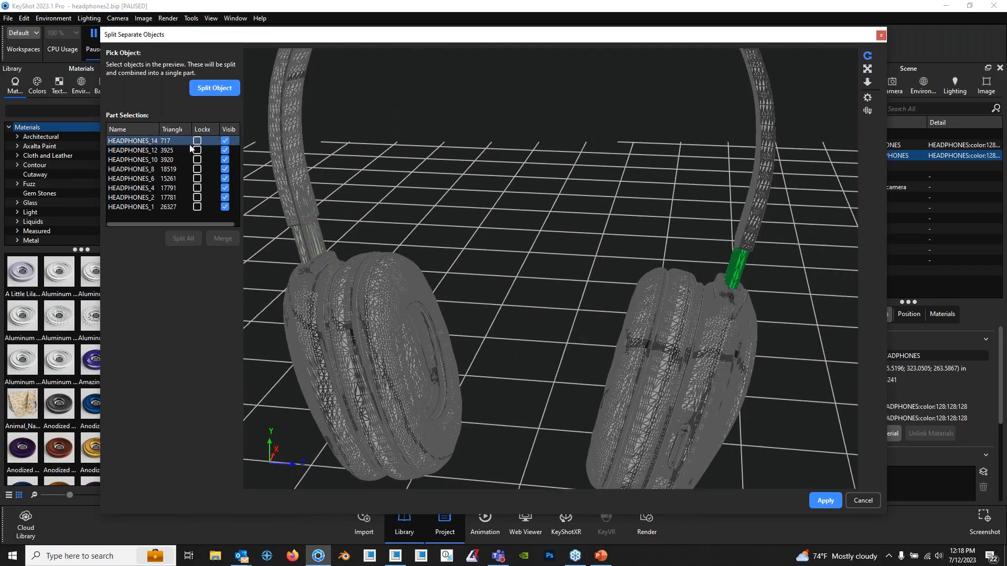
left_click(214, 88)
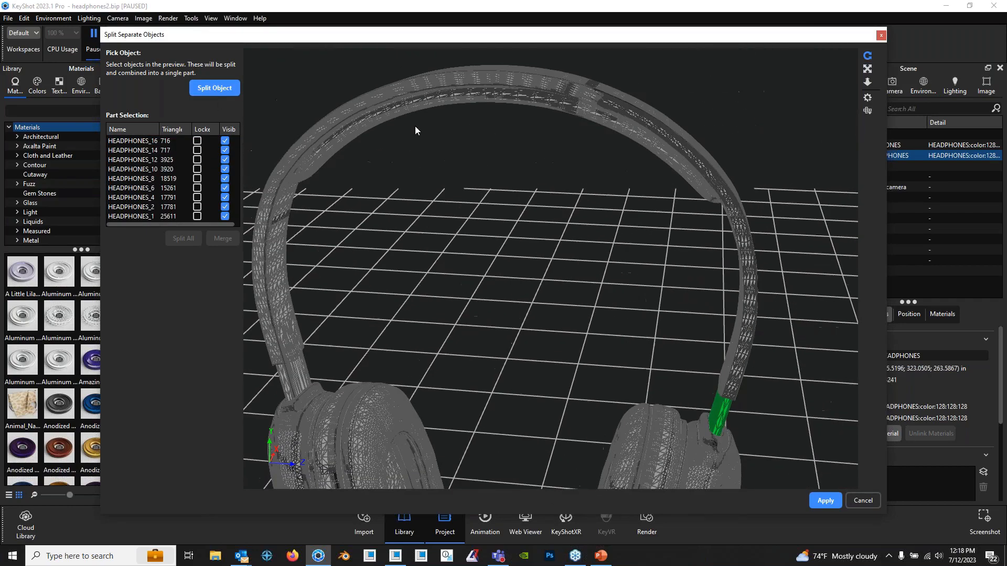
- Split off the whole headband as one part and apply all the object splits to the model
left_click(311, 227)
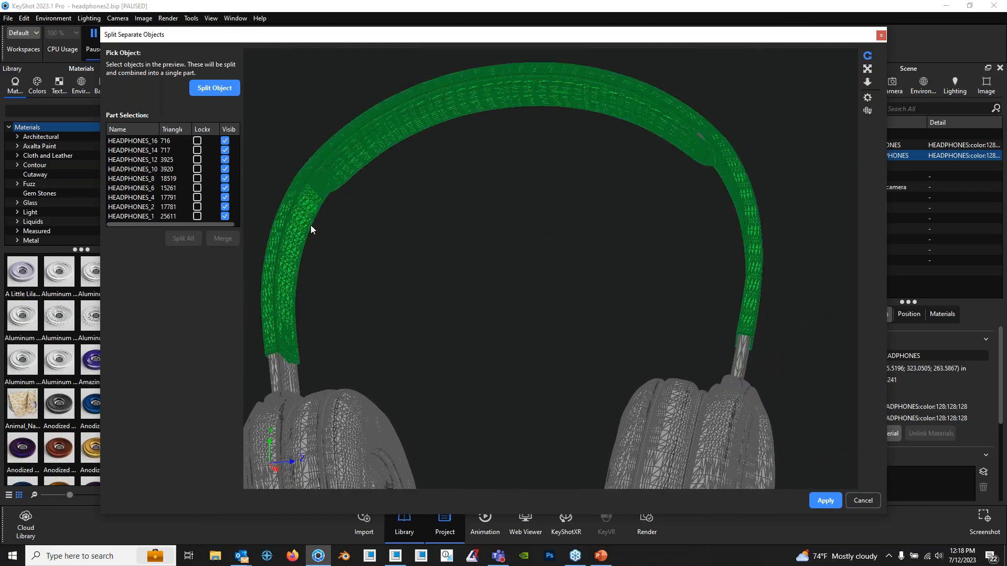
scroll(344, 167, "up", 4)
middle_click_drag(320, 136, 400, 209)
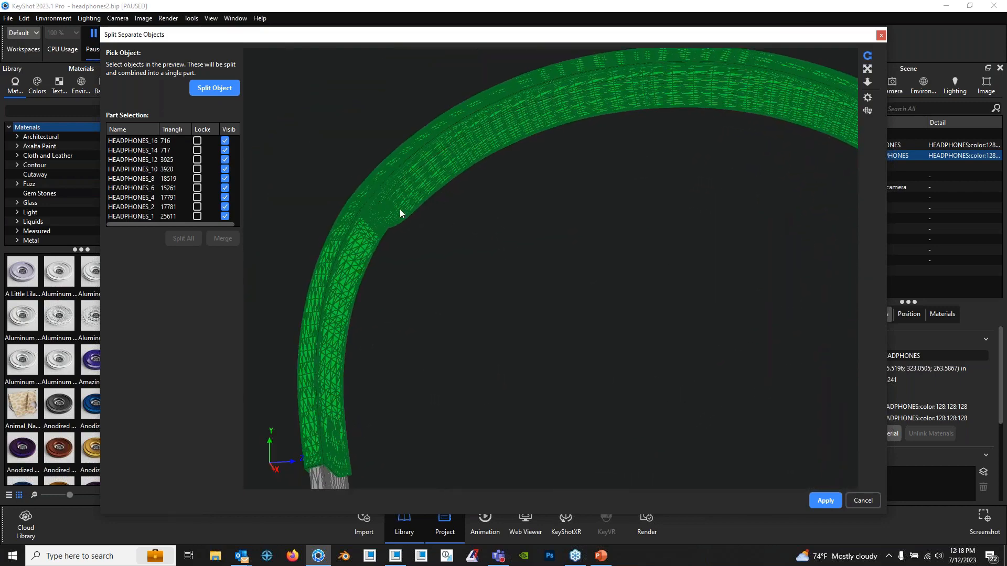
scroll(394, 243, "up", 5)
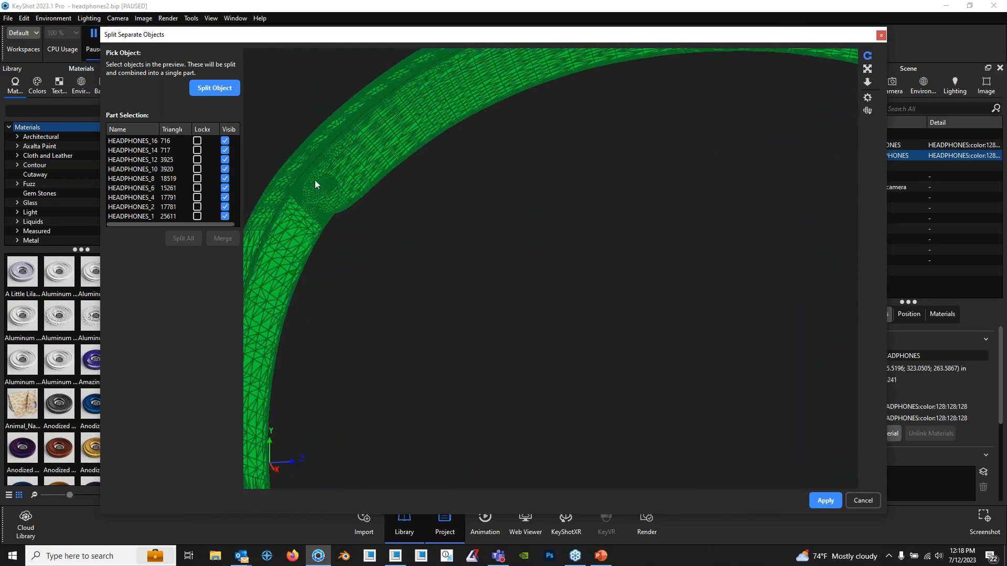
scroll(390, 109, "down", 3)
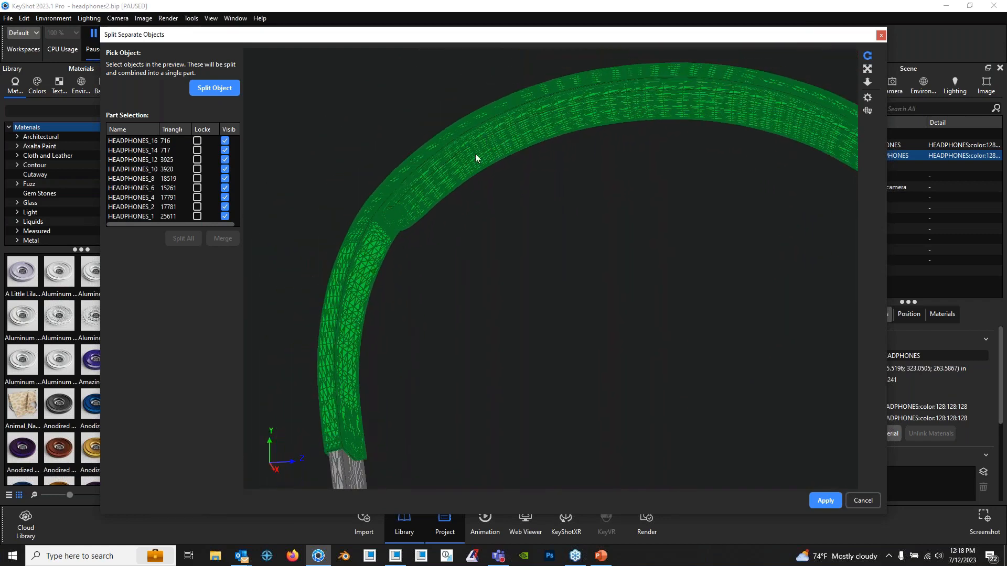
mouse_move(497, 259)
left_mouse_down()
mouse_move(515, 190)
mouse_move(514, 253)
left_mouse_up()
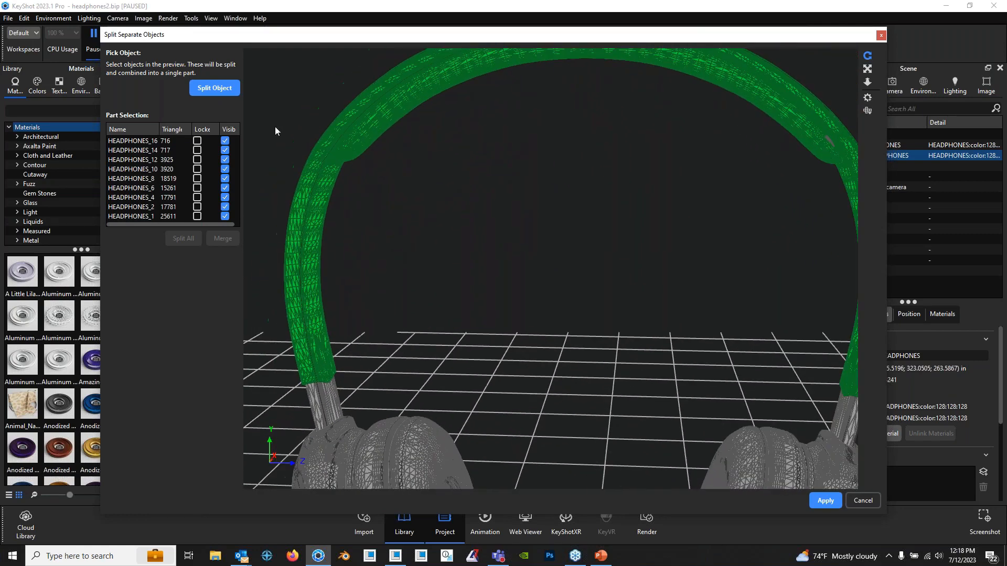
left_click(222, 93)
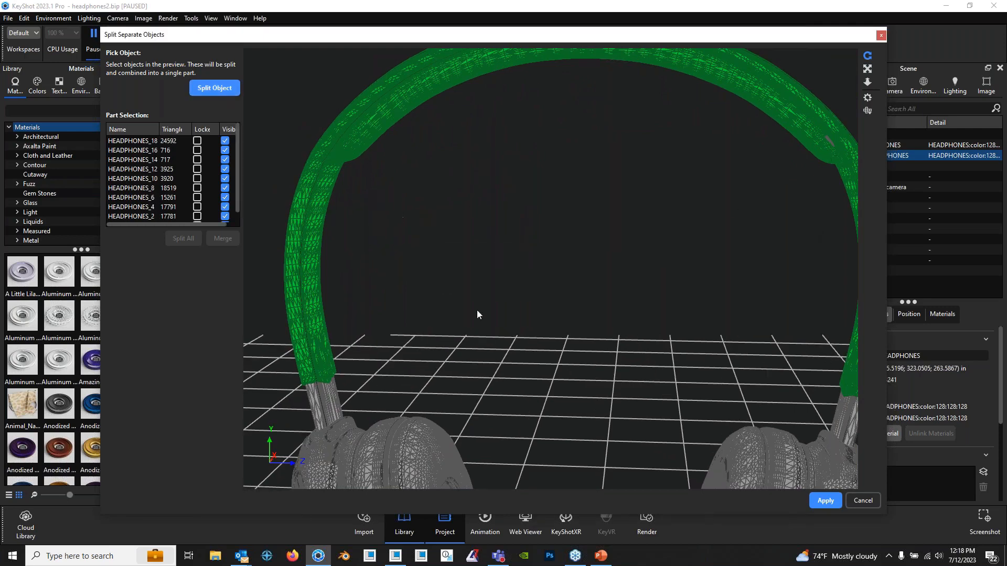
left_click(825, 501)
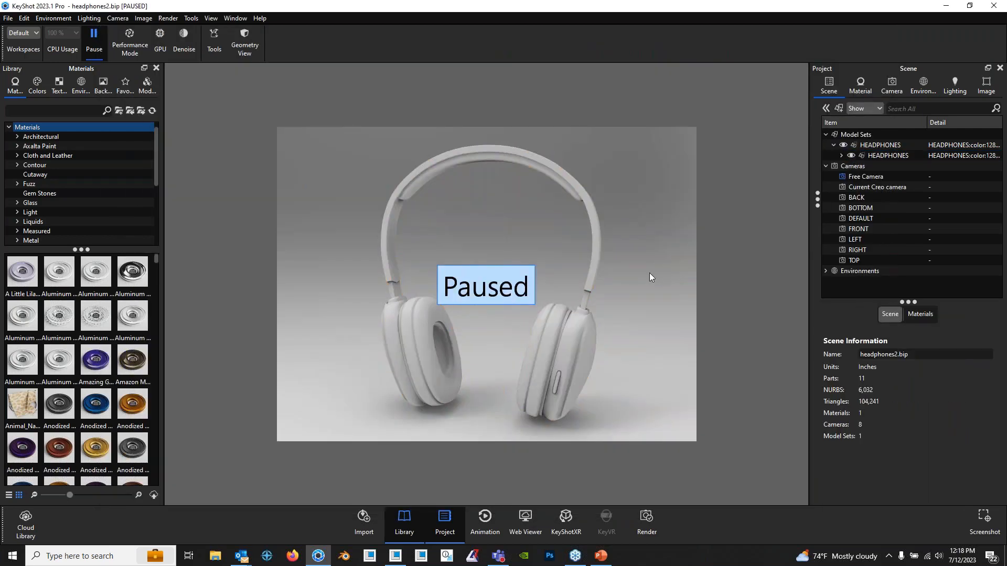
- Save the headphones2 scene with the split parts
scroll(489, 262, "down", 5)
scroll(502, 238, "up", 1)
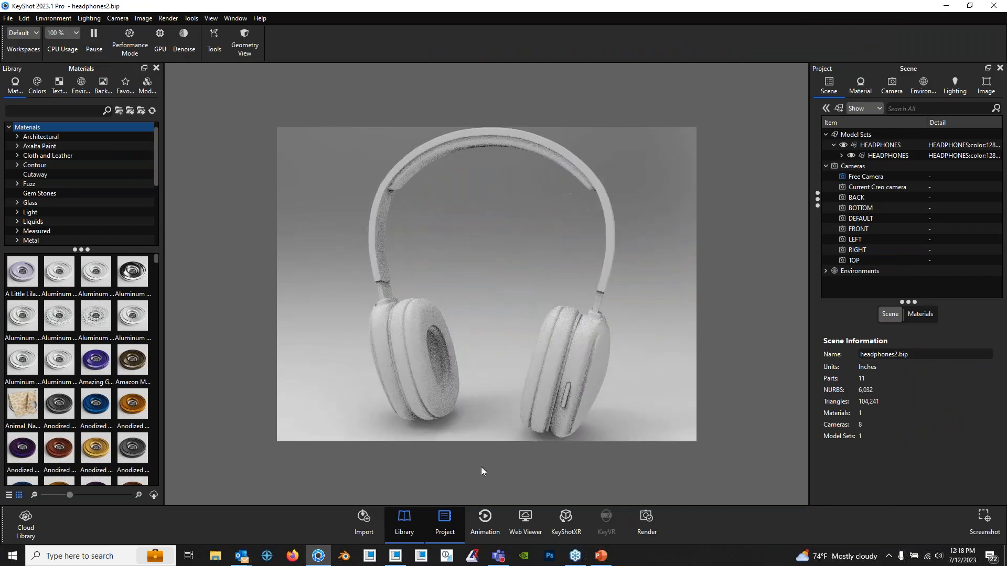
left_click(8, 18)
left_click(46, 100)
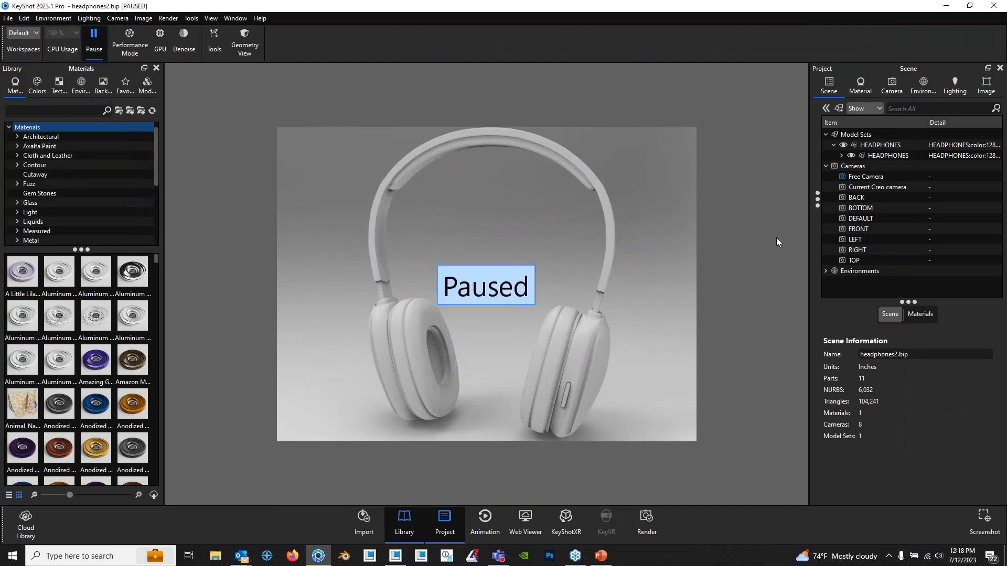
scroll(613, 226, "up", 1)
scroll(549, 289, "down", 1)
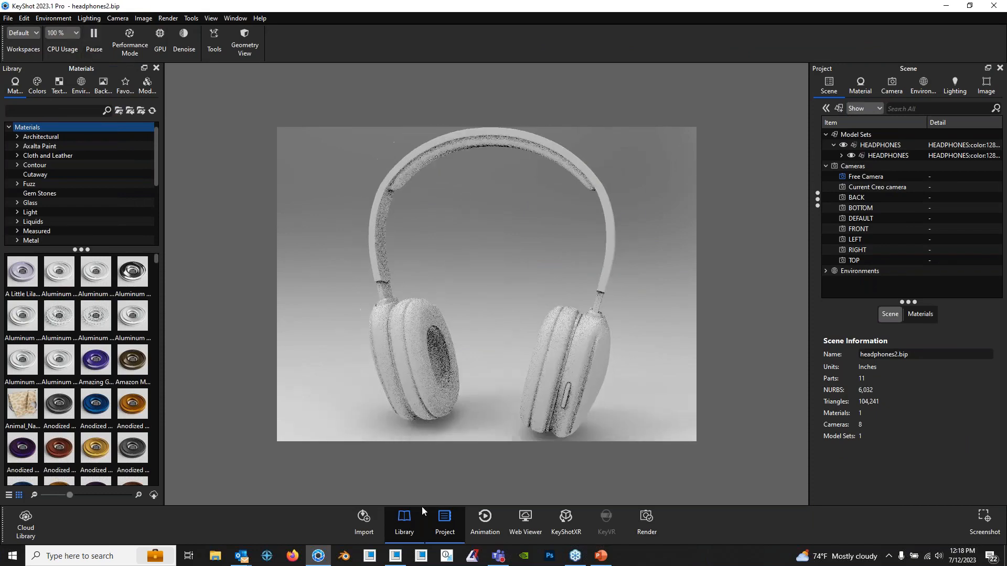
- Switch the real-time view to GPU rendering with denoise on, leaving performance mode off
left_click(445, 530)
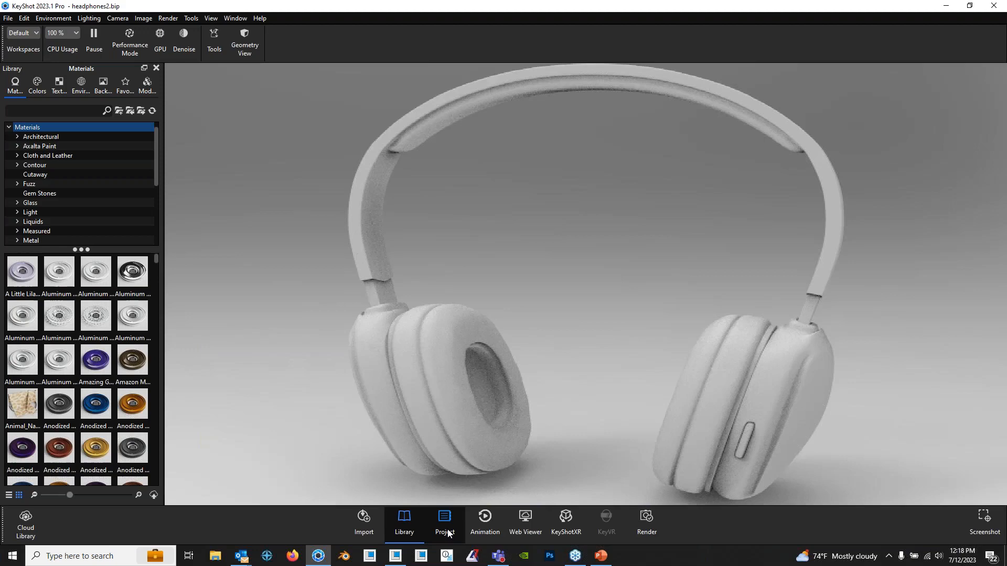
left_click(448, 532)
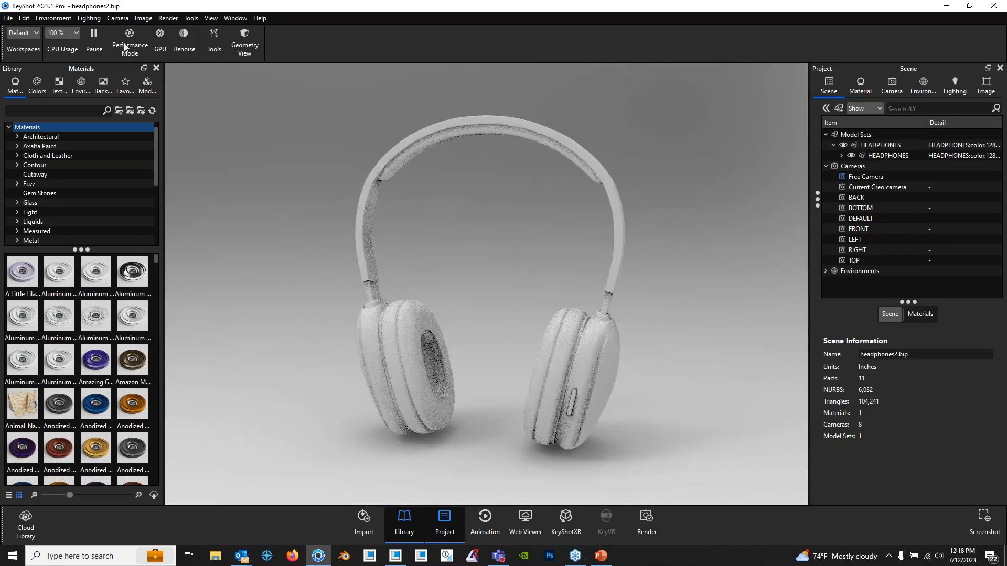
left_click(130, 39)
left_click(183, 35)
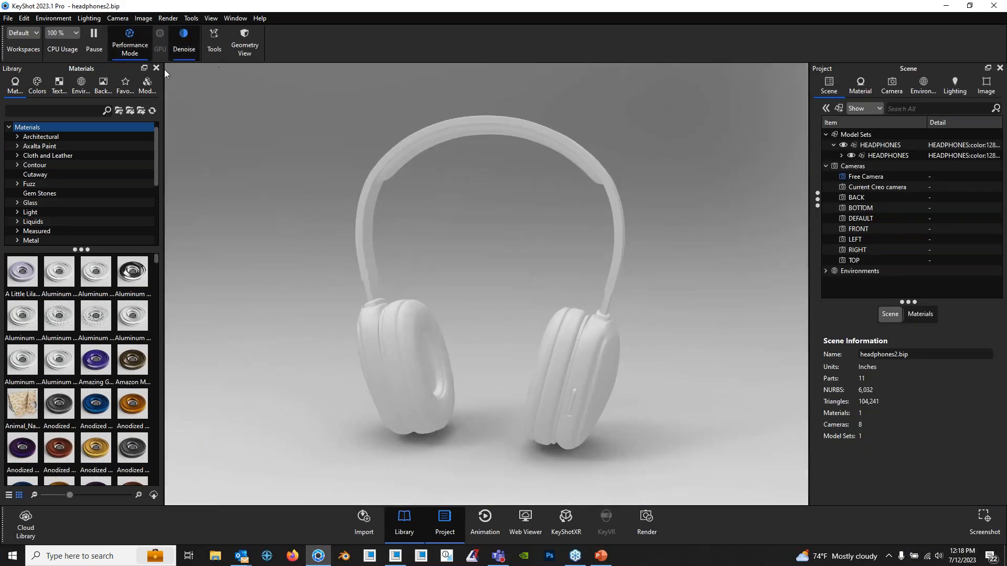
left_click(156, 48)
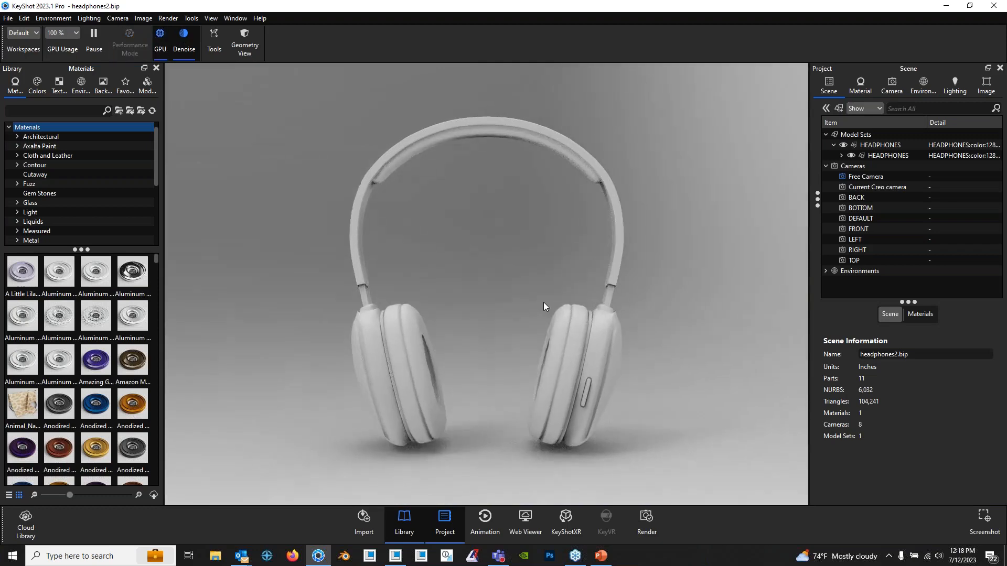
- Select the left ear cushion in the real-time view to check it as a separate part
left_click_drag(543, 302, 612, 295)
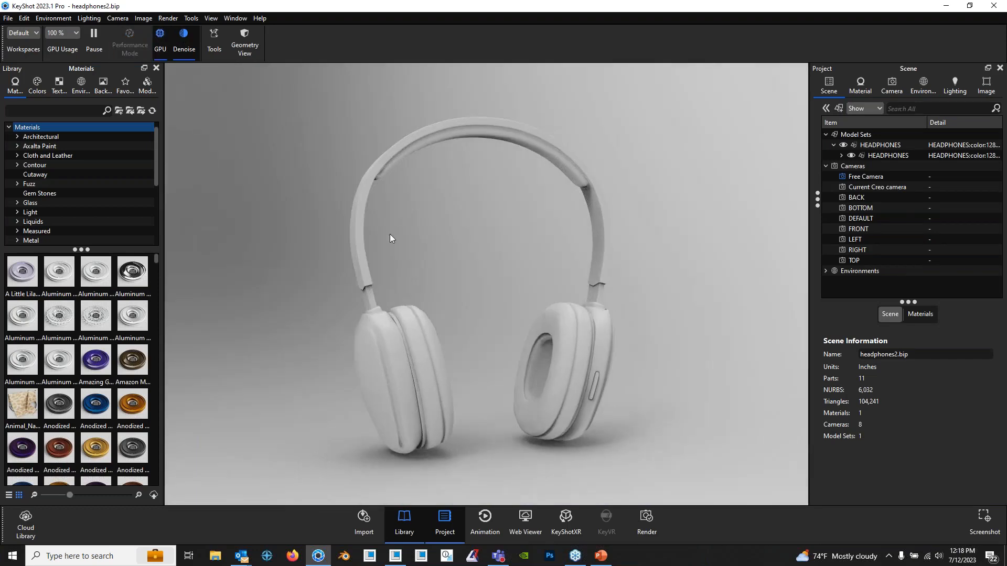
scroll(389, 233, "up", 2)
left_click(418, 385)
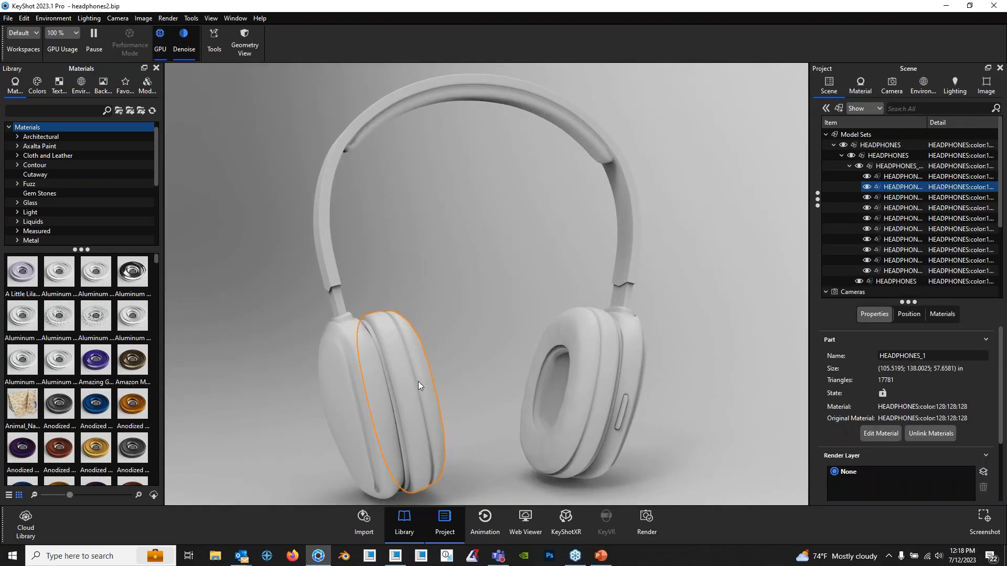
left_click_drag(640, 313, 495, 360)
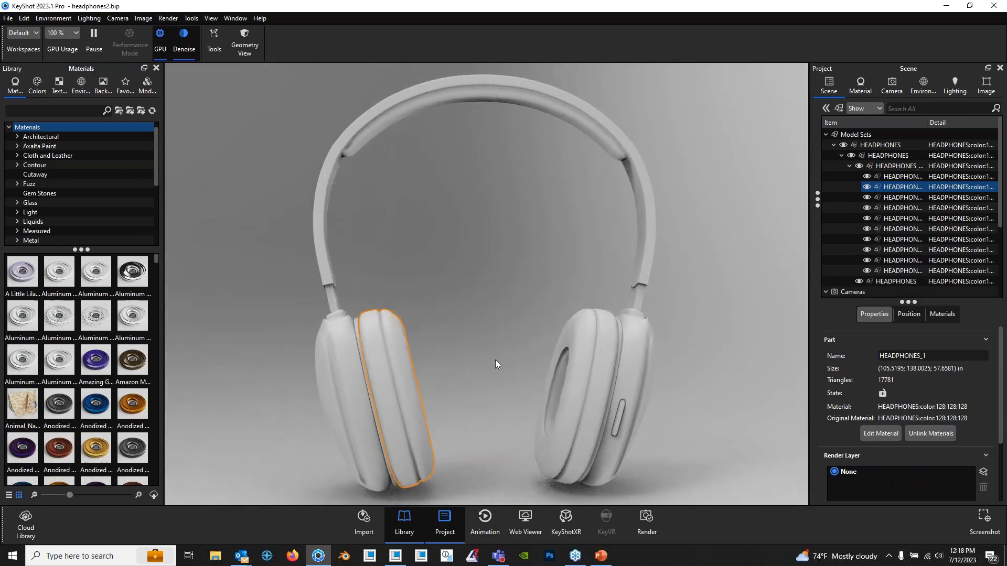
- Unlink the materials of the left and right ear cushions so each can be assigned separately
right_click(399, 366)
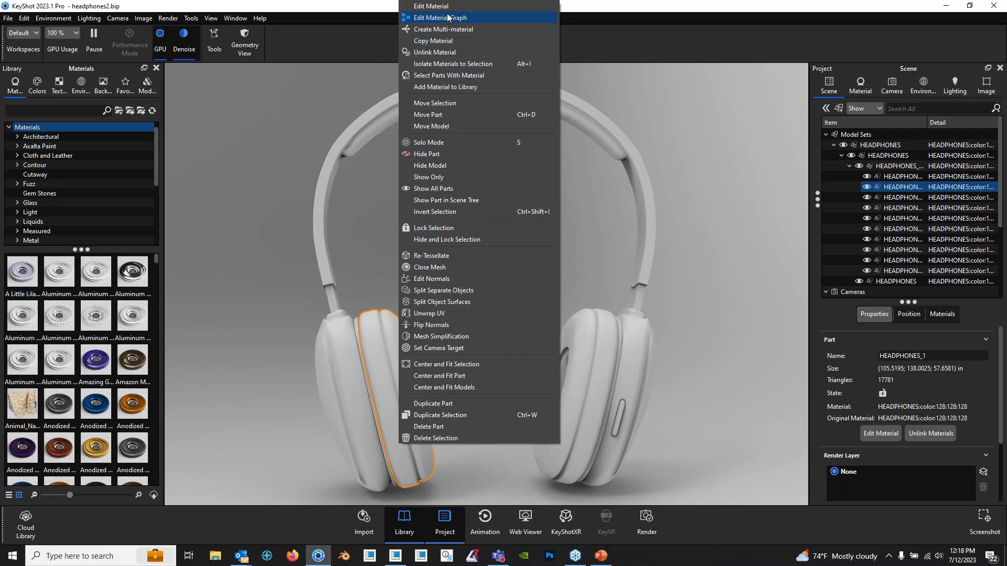
left_click(458, 53)
left_click(588, 341)
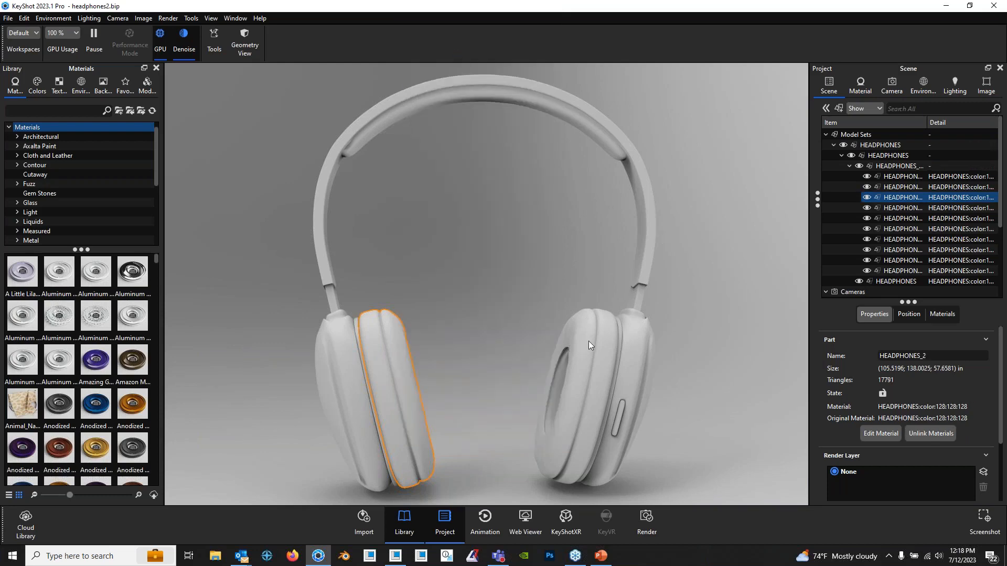
right_click(590, 333)
left_click(631, 53)
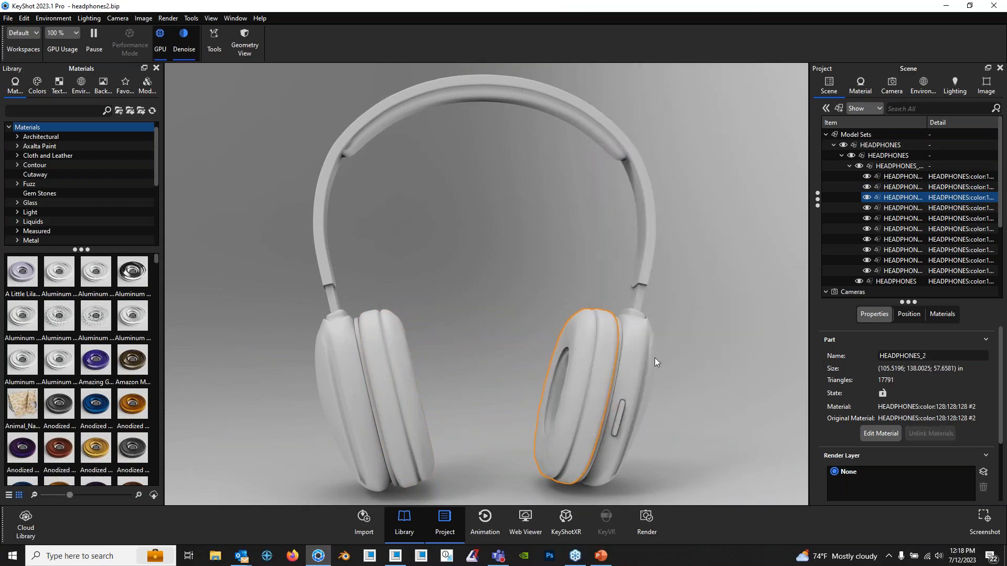
- Search the material library for leather and apply Leather Black 1000mm to the left ear cushion
left_click_drag(589, 323, 527, 316)
middle_click_drag(527, 316, 566, 236)
left_click(535, 230)
left_click_drag(538, 206, 478, 293)
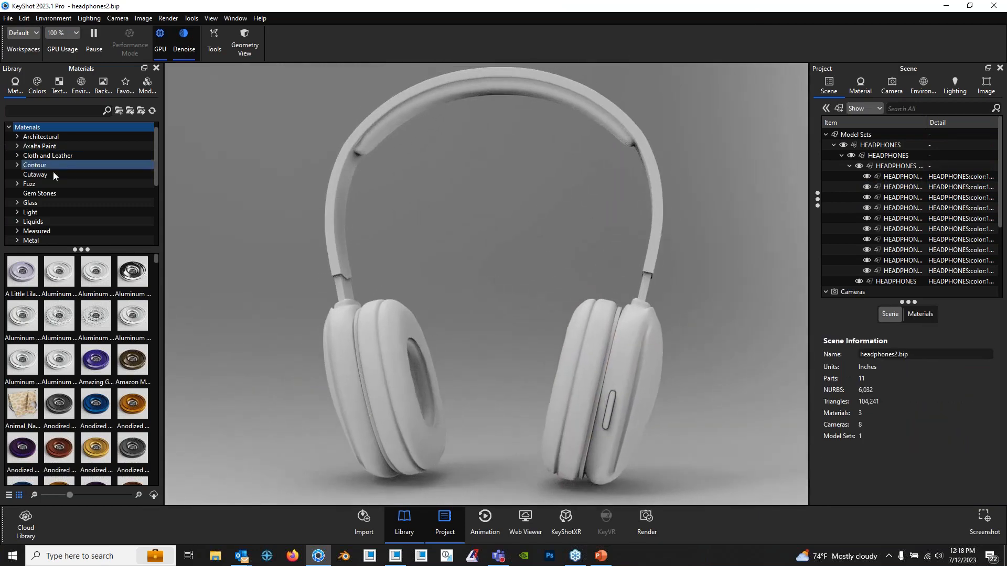
left_click(54, 110)
type("leahter")
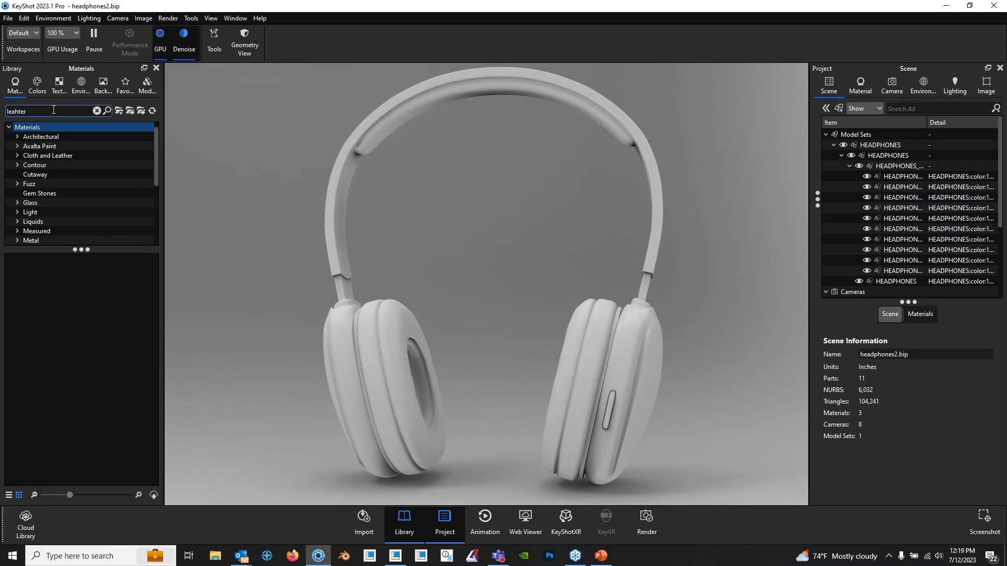
key("BackSpace")
key("BackSpace")
key("BackSpace")
key("BackSpace")
type("ther")
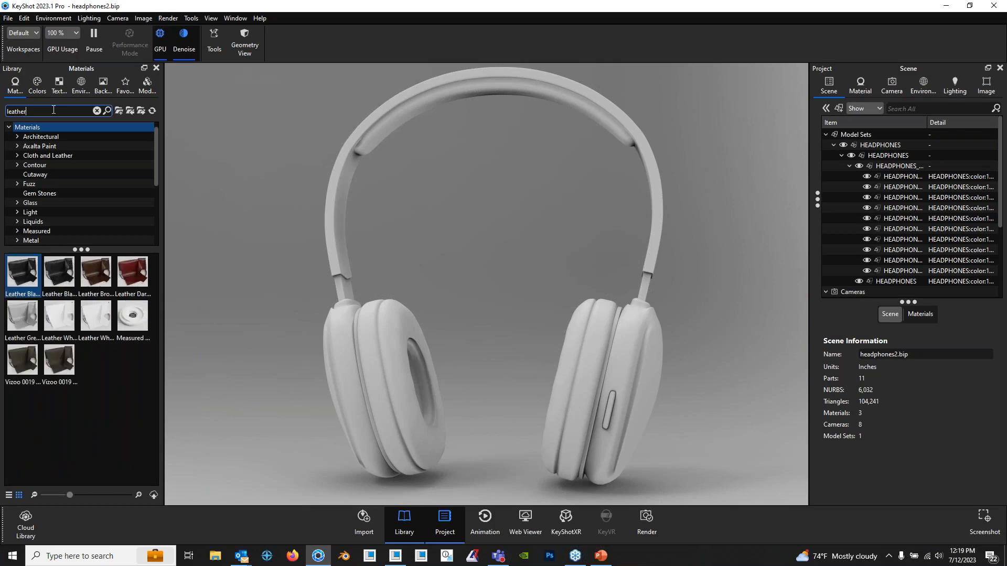
left_click_drag(22, 272, 407, 374)
- Apply Leather Black 1000mm to the right ear cushion without linking it to the left cushion's material
left_click_drag(489, 300, 459, 298)
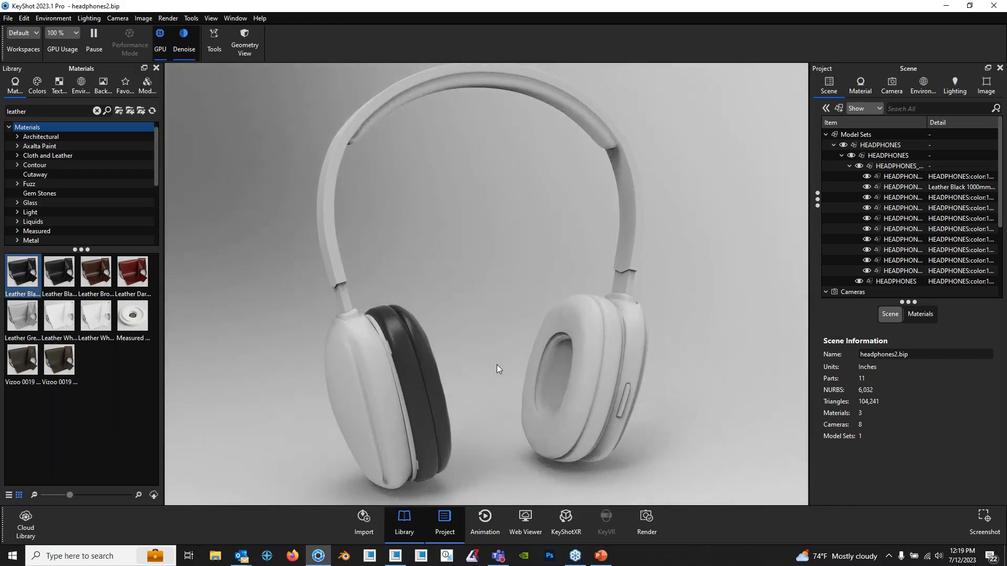
left_click_drag(497, 364, 510, 344)
scroll(439, 357, "up", 5)
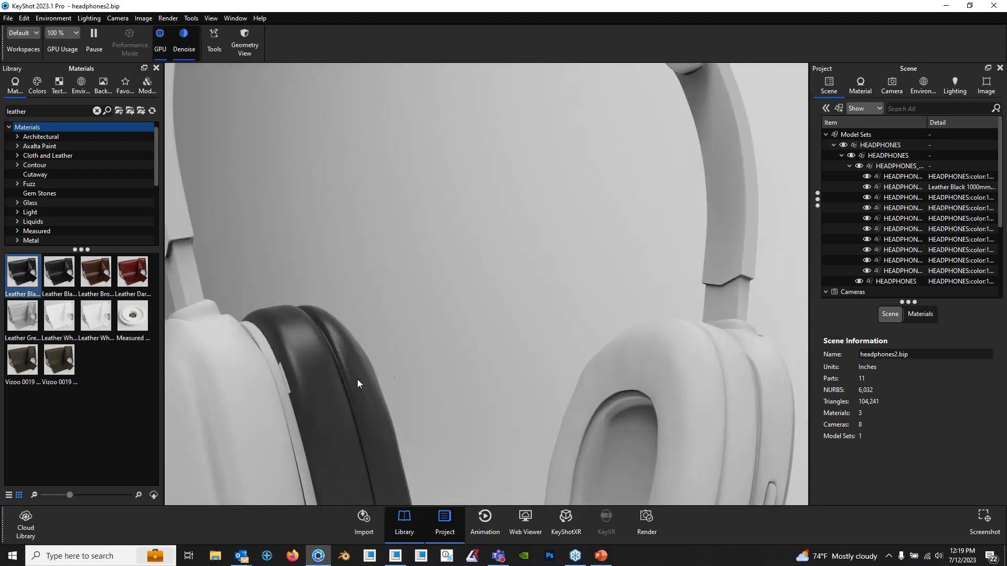
scroll(420, 346, "down", 8)
left_click_drag(483, 310, 346, 256)
left_click_drag(22, 272, 568, 387)
left_click(612, 292)
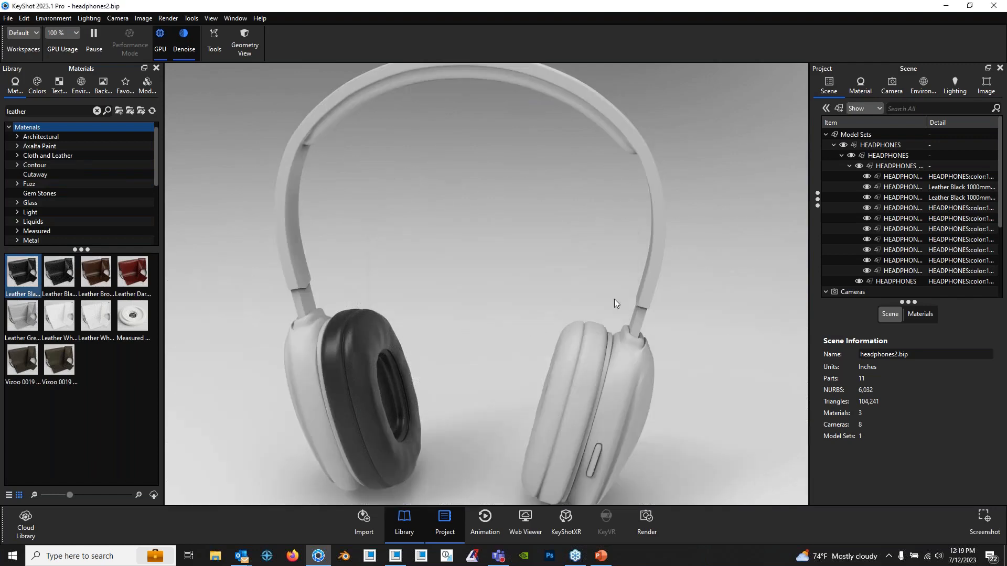
left_click(581, 378)
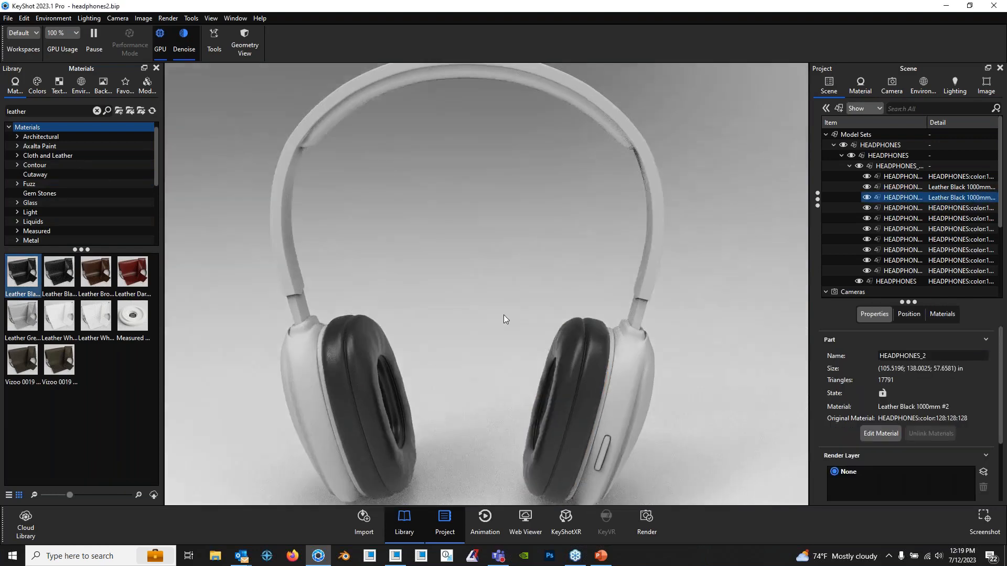
left_click(495, 309)
- Clear the leather search and look through the full material library and the Studio environments
left_click_drag(509, 304, 234, 240)
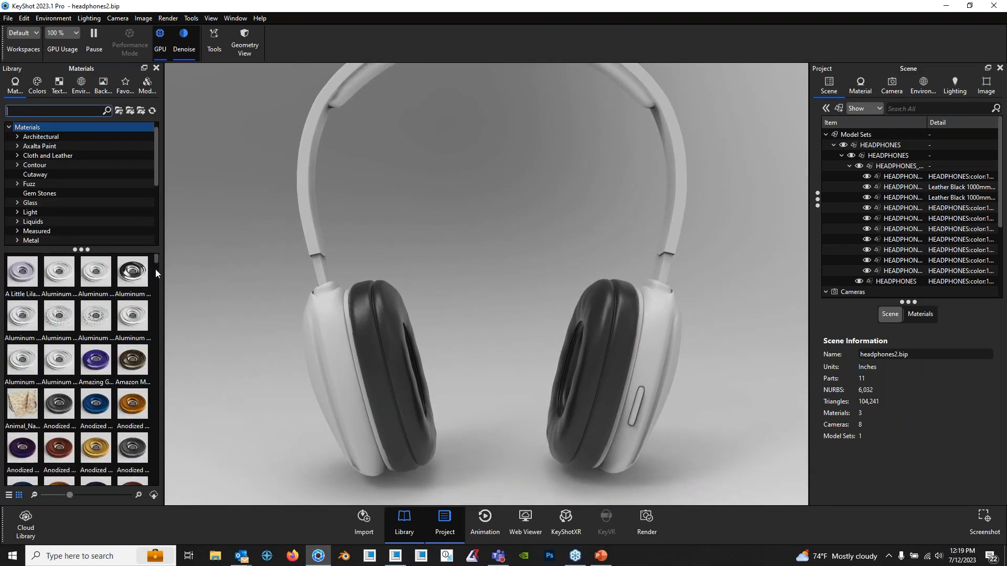
left_click_drag(156, 260, 154, 269)
scroll(117, 333, "up", 5)
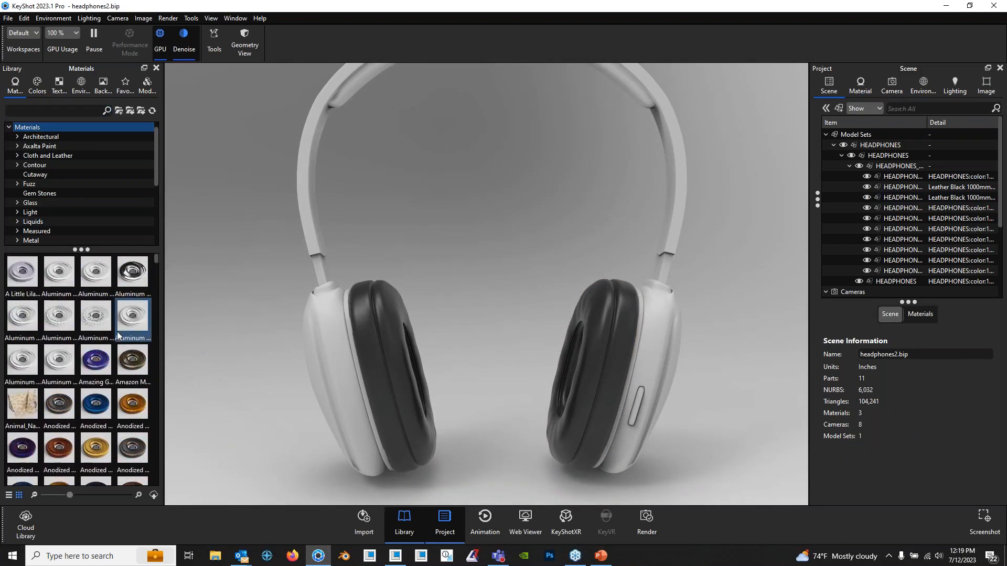
scroll(119, 333, "down", 6)
scroll(126, 333, "up", 3)
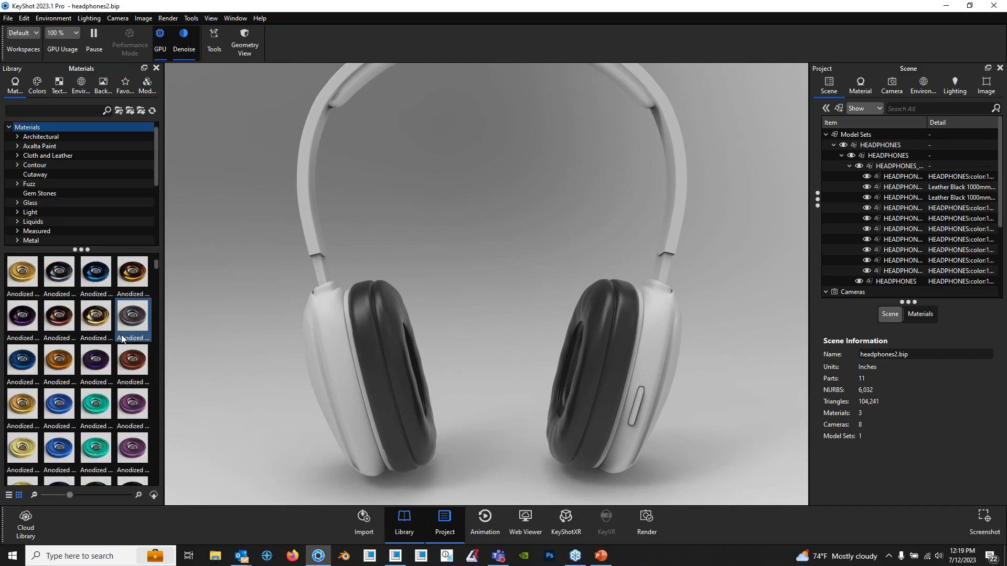
scroll(123, 333, "up", 3)
left_click_drag(490, 325, 454, 318)
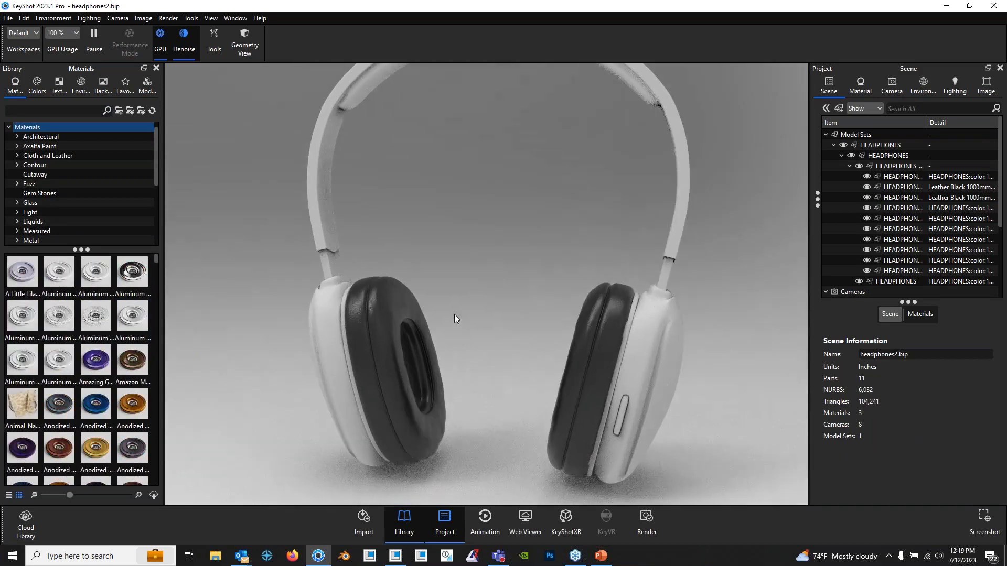
scroll(458, 319, "down", 5)
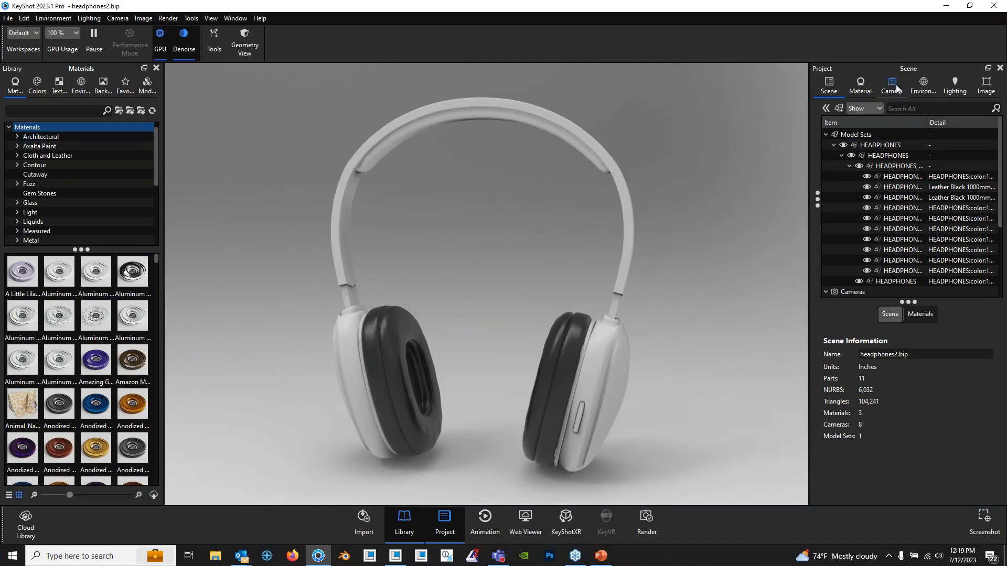
left_click(81, 86)
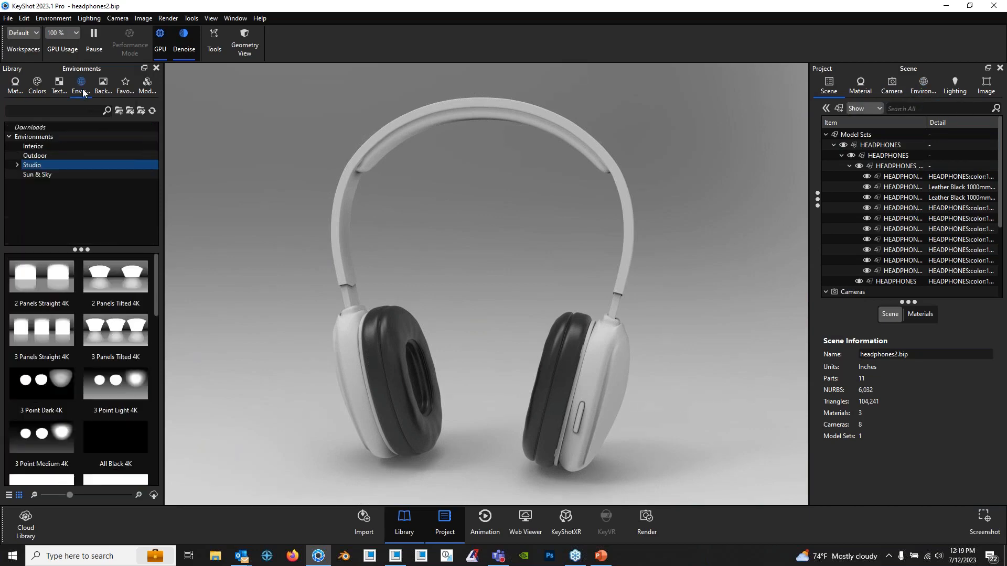
scroll(78, 331, "down", 10)
scroll(98, 342, "up", 10)
left_click(15, 91)
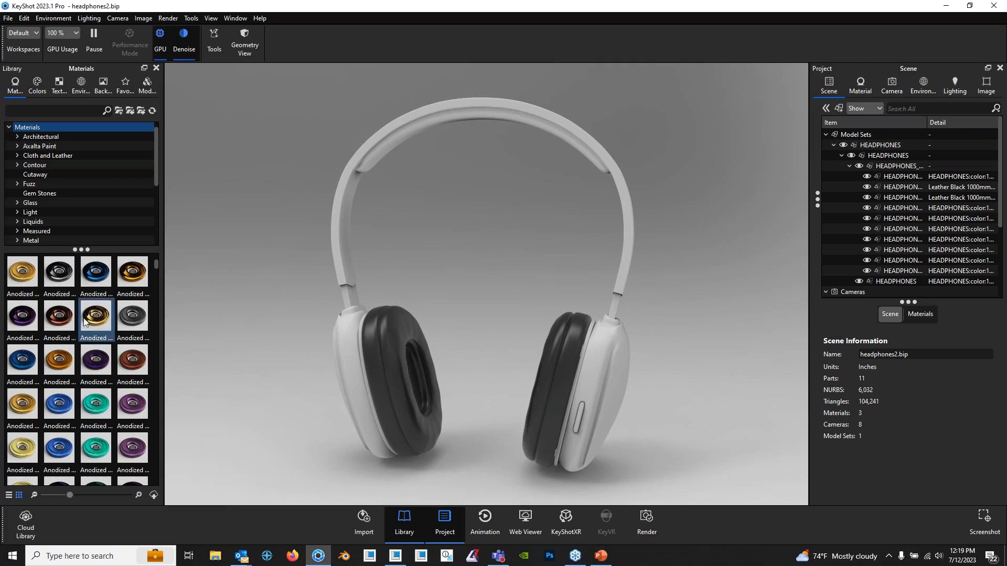
- Unlink the materials of the left and right outer ear cup shells
left_click_drag(58, 278, 351, 405)
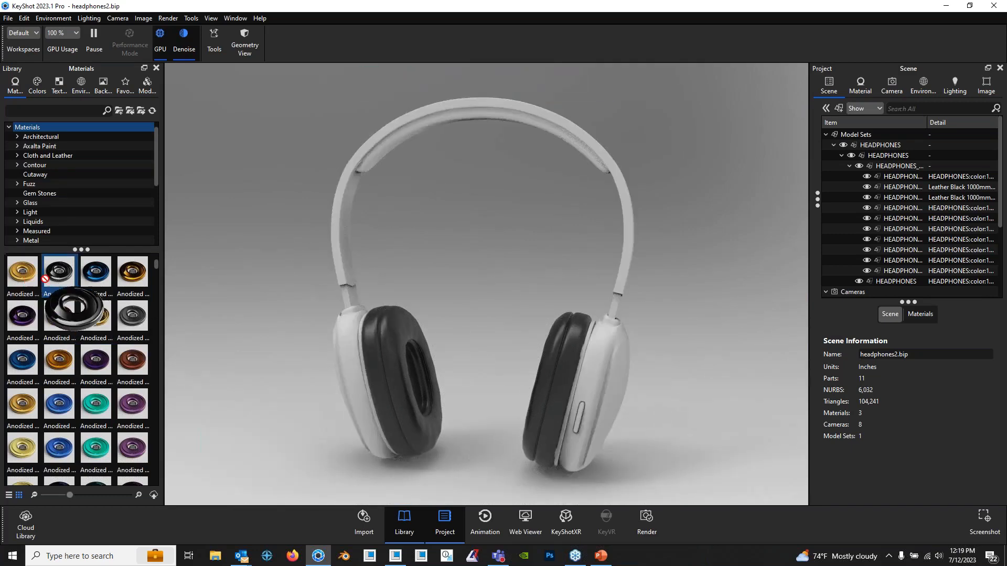
left_click(346, 367)
right_click(347, 354)
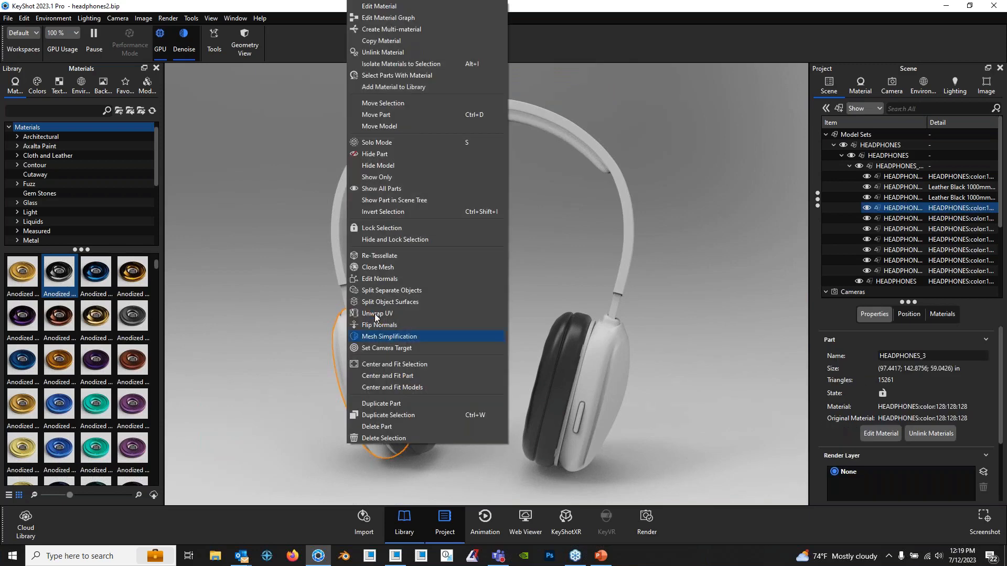
left_click(369, 54)
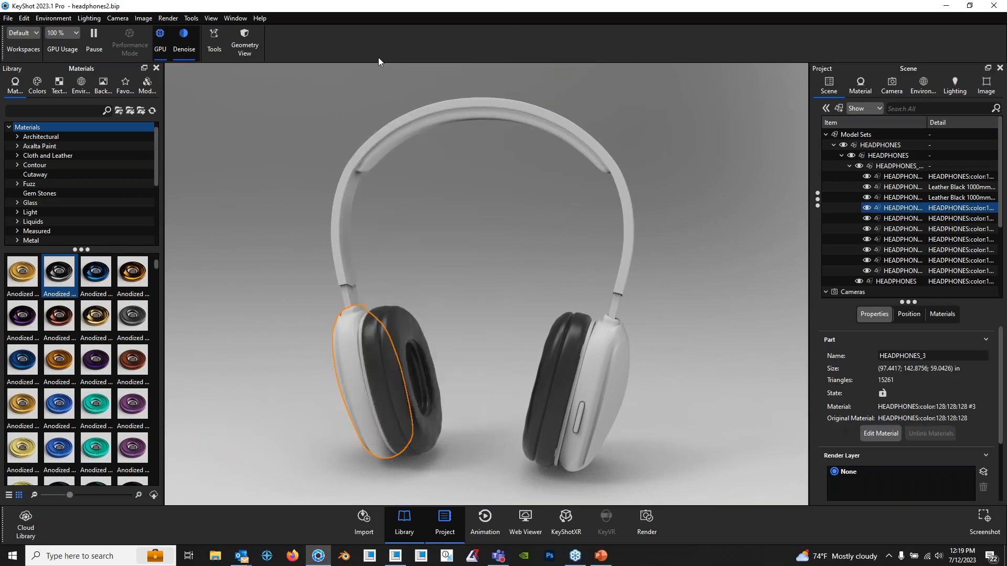
left_click(617, 365)
right_click(617, 365)
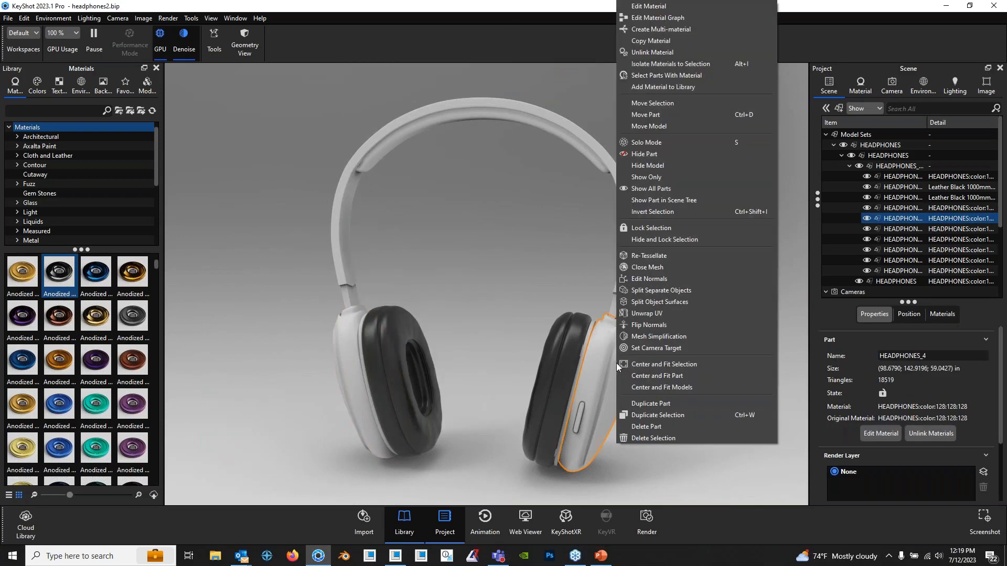
left_click(654, 52)
- Apply Anodized Aluminum Polished Black to the right and left ear cup shells without linking the two materials
left_click_drag(59, 275, 599, 385)
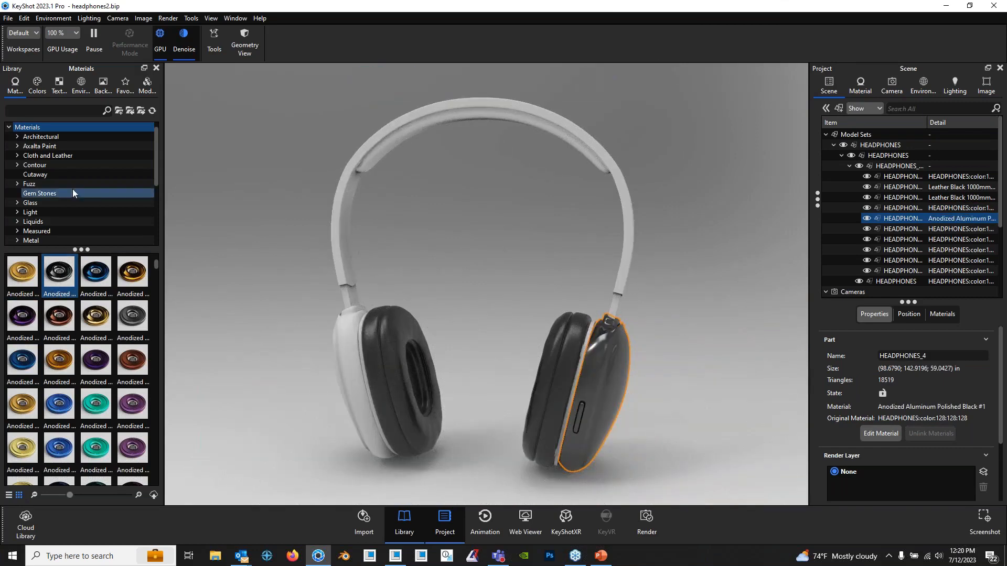
left_click_drag(60, 278, 348, 397)
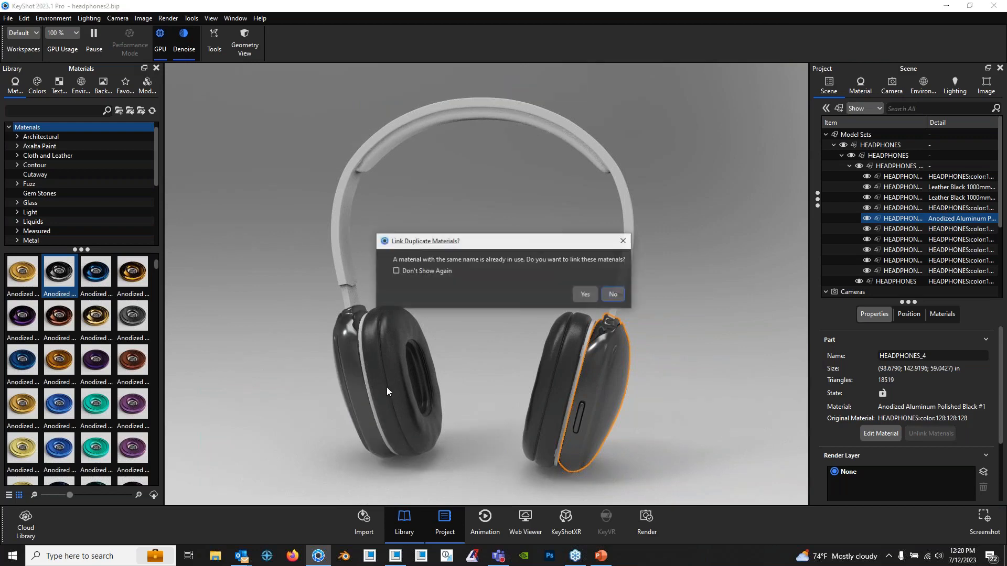
left_click(596, 294)
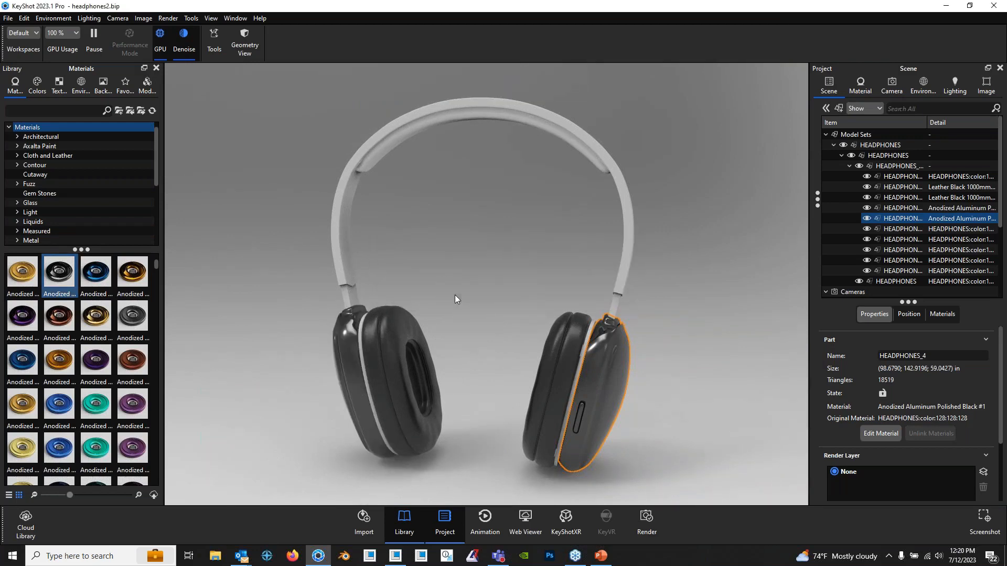
- Examine the black ear cup shells and leather cushions from several angles
left_click_drag(455, 295, 479, 331)
scroll(478, 331, "up", 3)
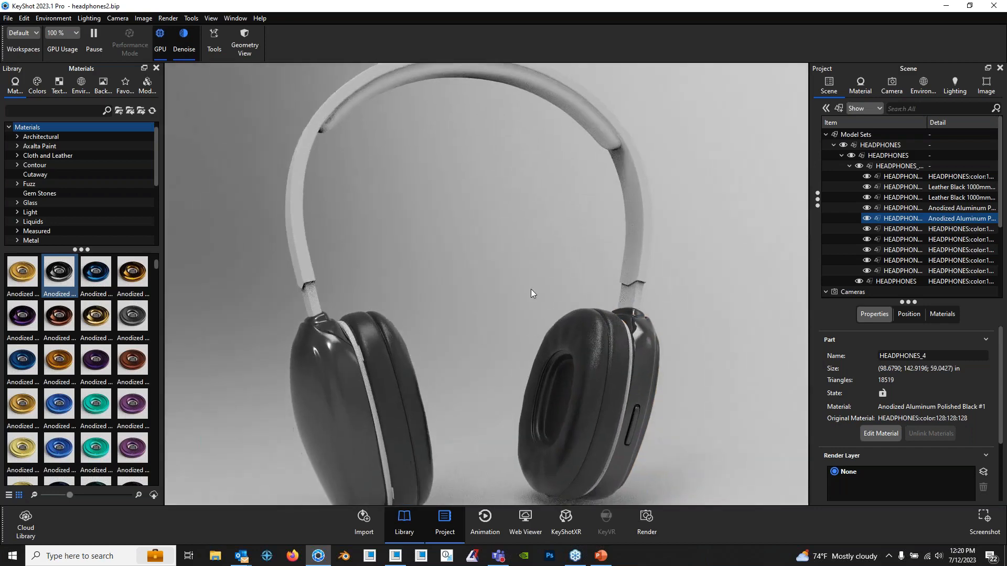
middle_click_drag(530, 289, 527, 226)
left_click(480, 251)
left_click_drag(376, 341, 439, 328)
scroll(462, 315, "up", 2)
middle_click_drag(417, 321, 410, 349)
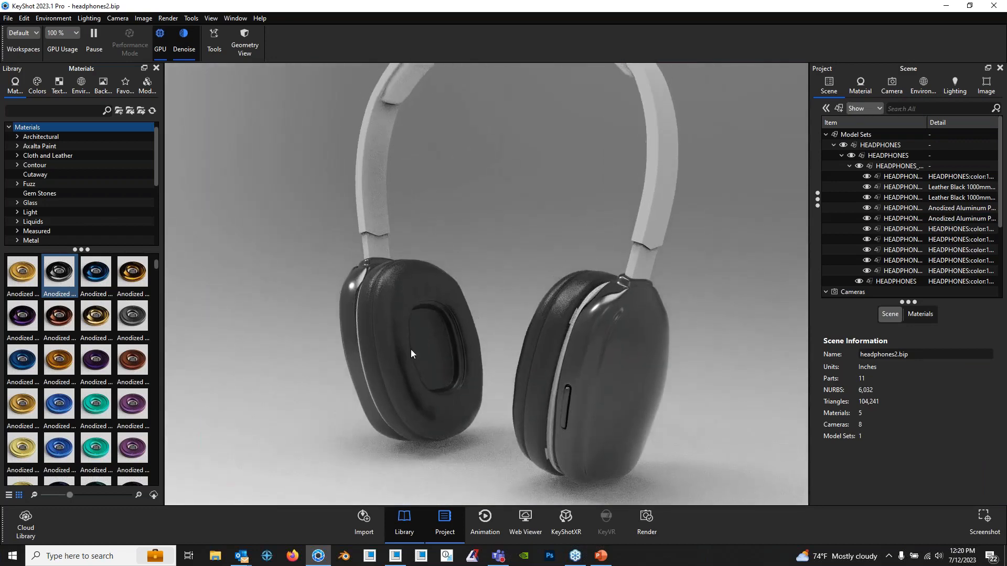
left_click_drag(410, 350, 415, 327)
left_click_drag(357, 308, 474, 324)
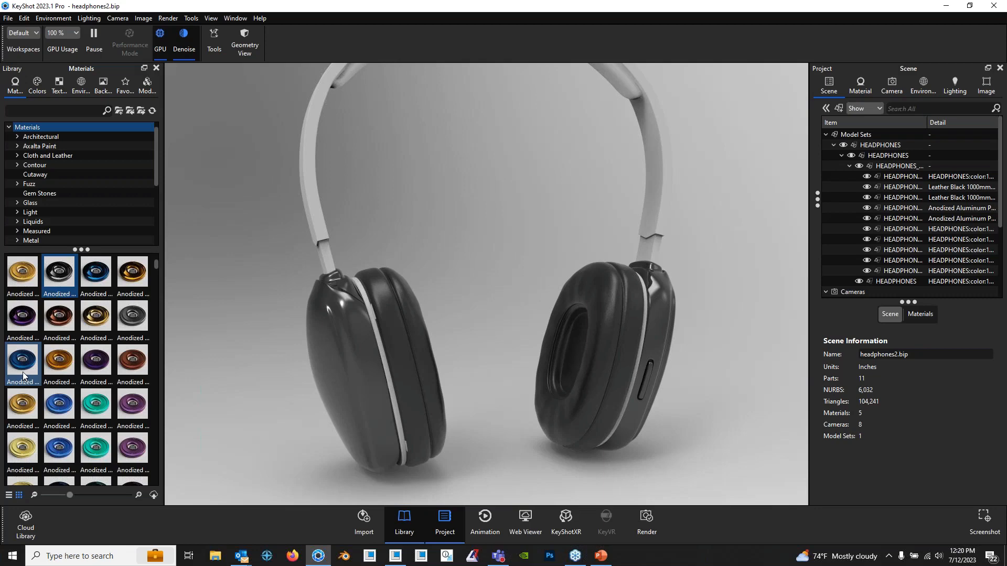
- Unlink the material of the left ear cup's thin trim ring and apply the non-polished blue anodized aluminum to it
left_click_drag(23, 373, 48, 374)
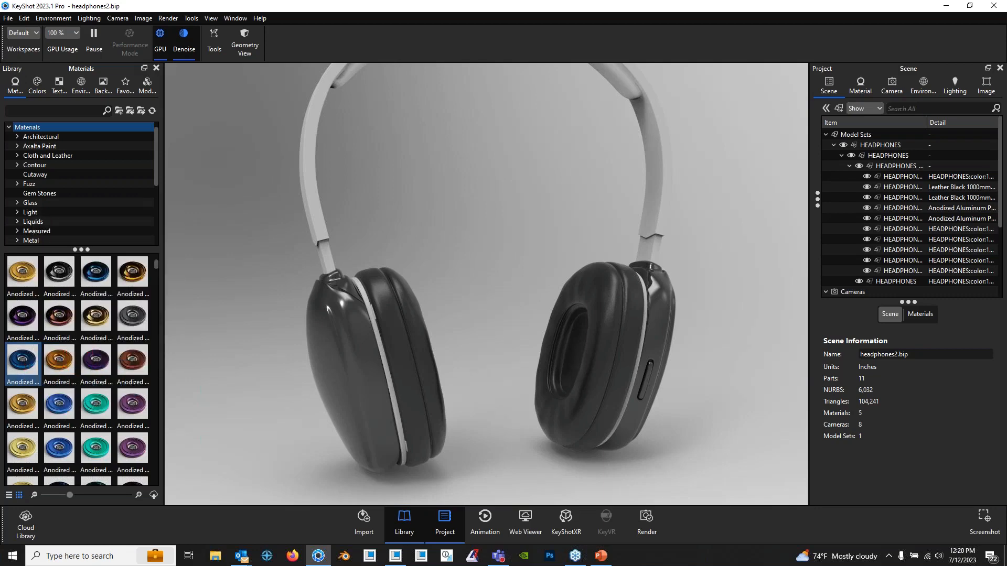
left_click(383, 360)
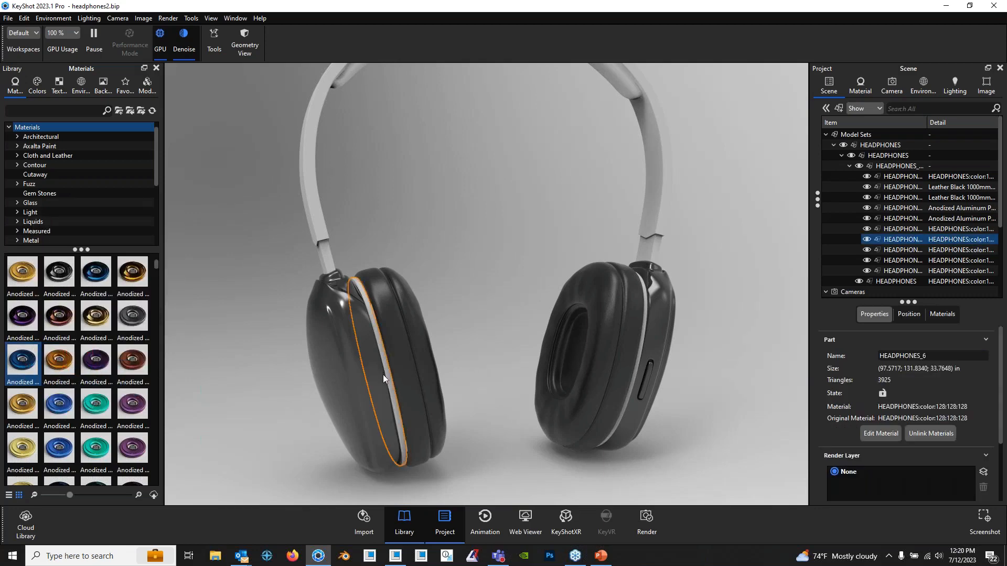
right_click(385, 366)
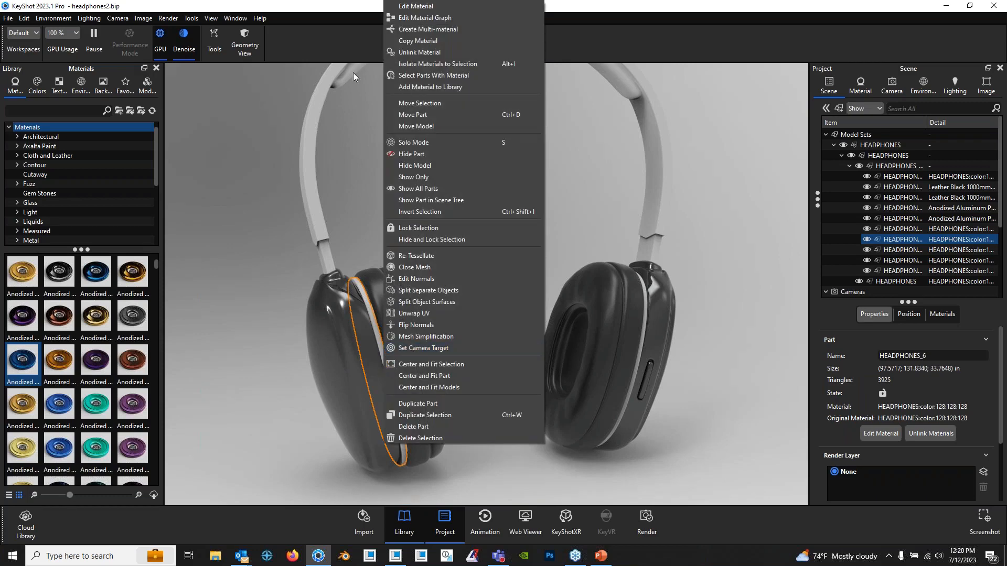
left_click(409, 52)
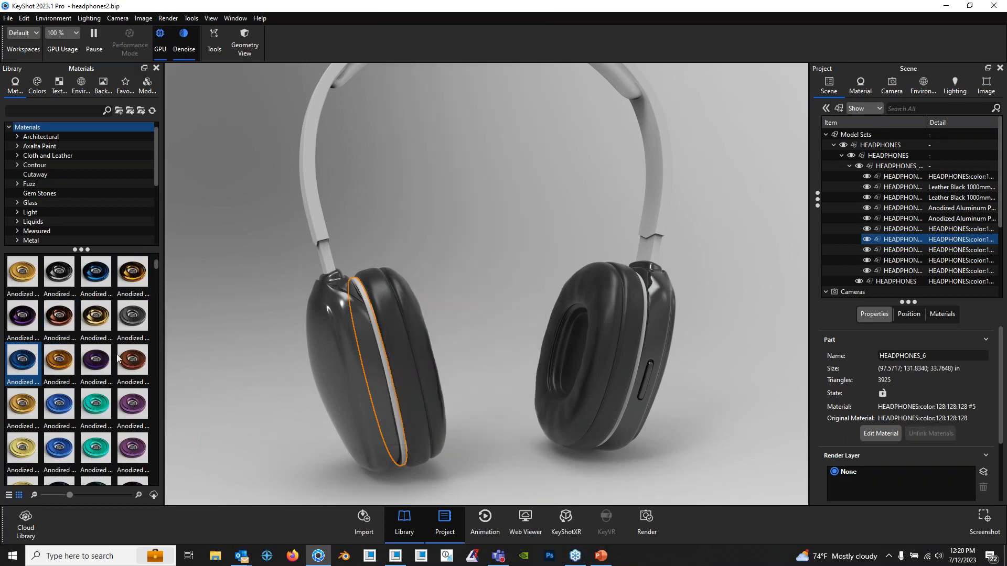
left_click_drag(17, 370, 391, 415)
left_click(521, 235)
- Unlink the material of the right ear cup's trim ring and apply Anodized Aluminum Polished Blue to it
mouse_move(530, 212)
left_mouse_down()
mouse_move(493, 241)
mouse_move(496, 342)
mouse_move(445, 287)
mouse_move(461, 250)
mouse_move(441, 272)
left_mouse_up()
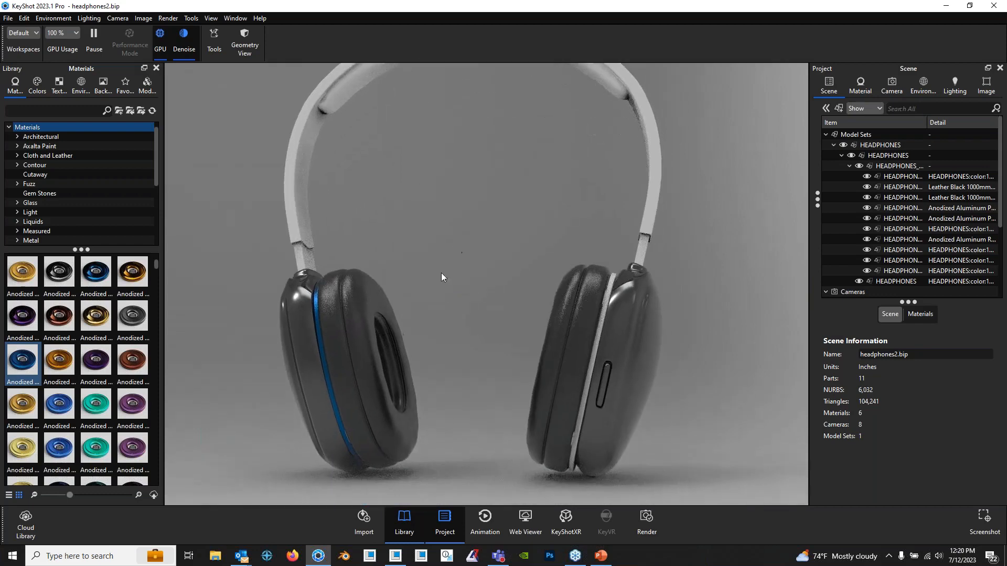
left_click(590, 372)
right_click(590, 373)
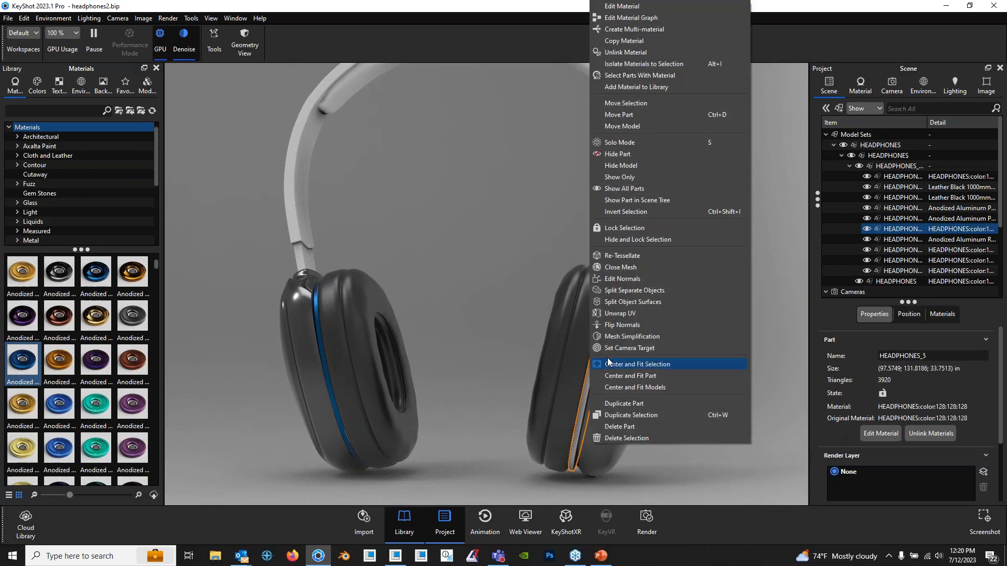
left_click(640, 52)
left_click_drag(96, 272, 596, 353)
scroll(571, 318, "down", 5)
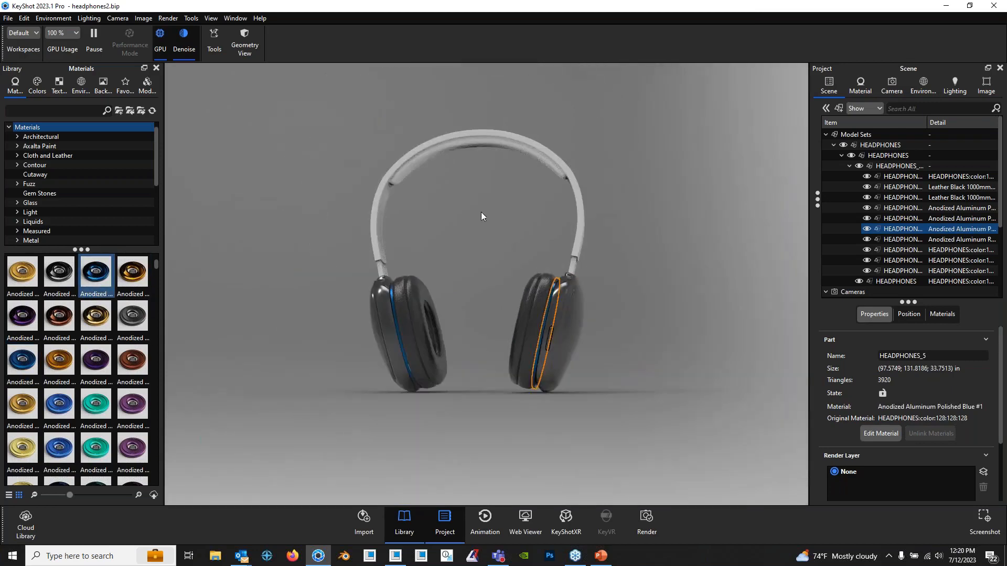
left_click(481, 213)
middle_click_drag(496, 210, 500, 236)
left_click_drag(501, 236, 338, 310)
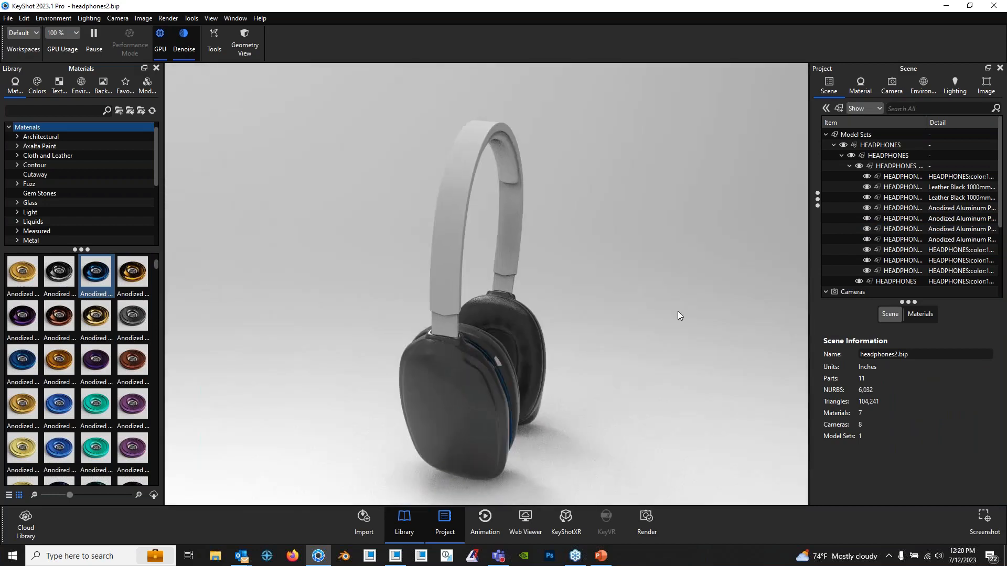
- Add the Logo image as a texture label to the Anodized Aluminum Polished Black material of the left ear cup shell
left_click_drag(677, 310, 528, 285)
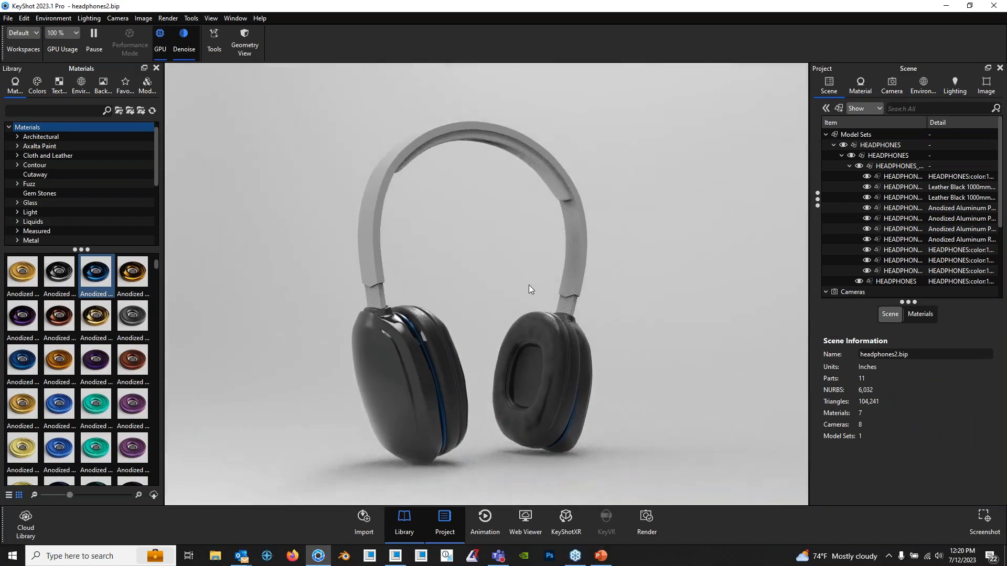
left_click_drag(547, 344, 440, 386)
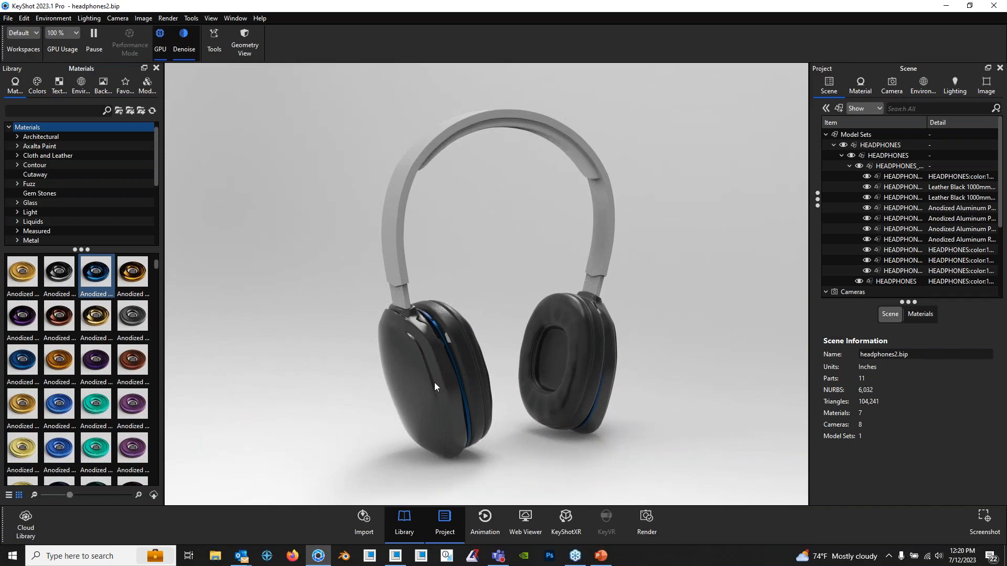
left_click(435, 382)
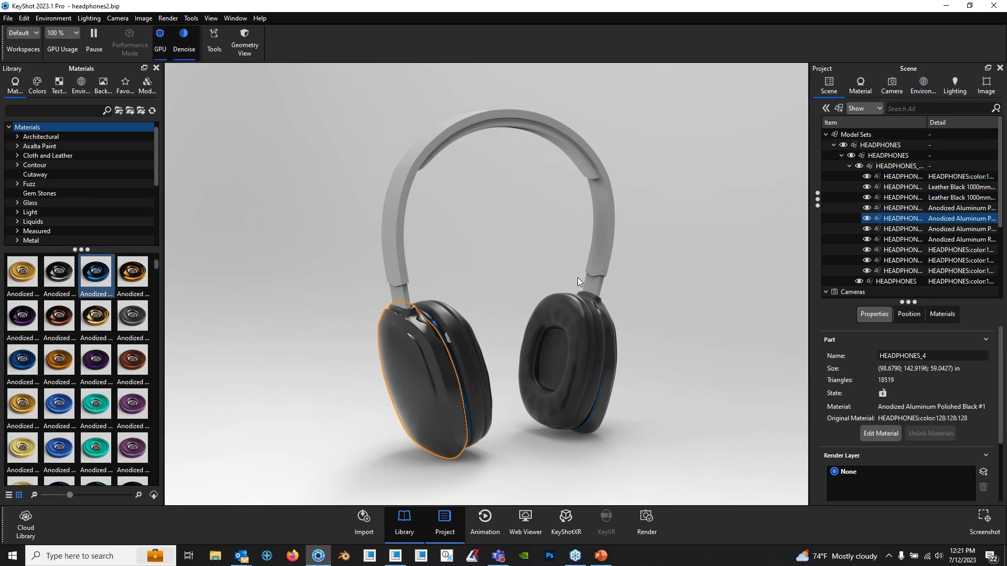
right_click(417, 365)
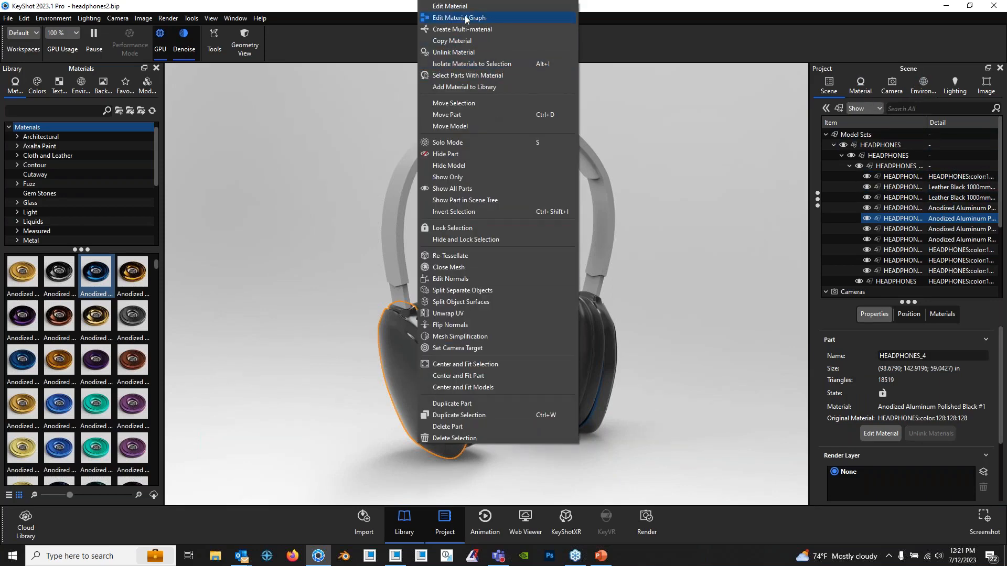
left_click(465, 6)
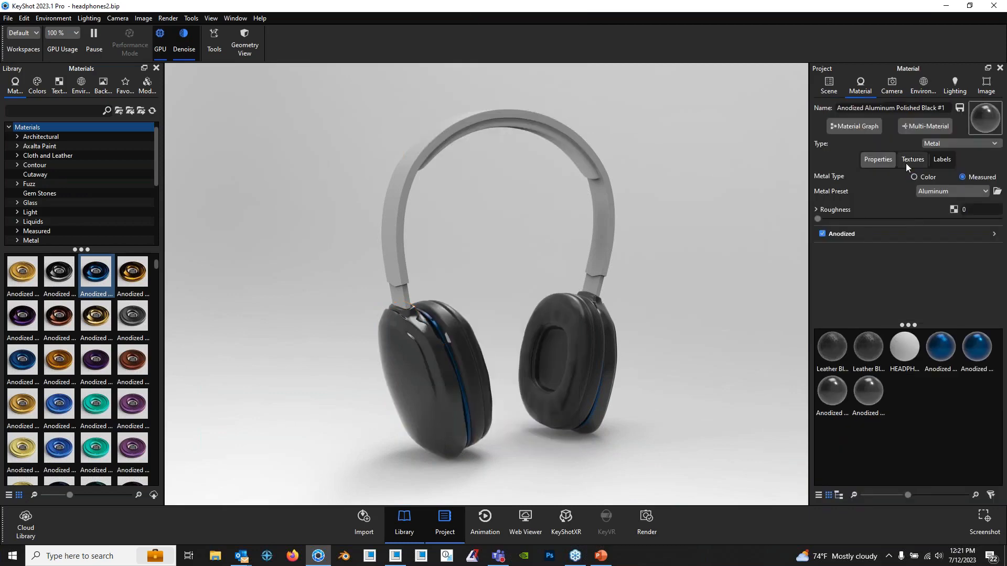
left_click(942, 160)
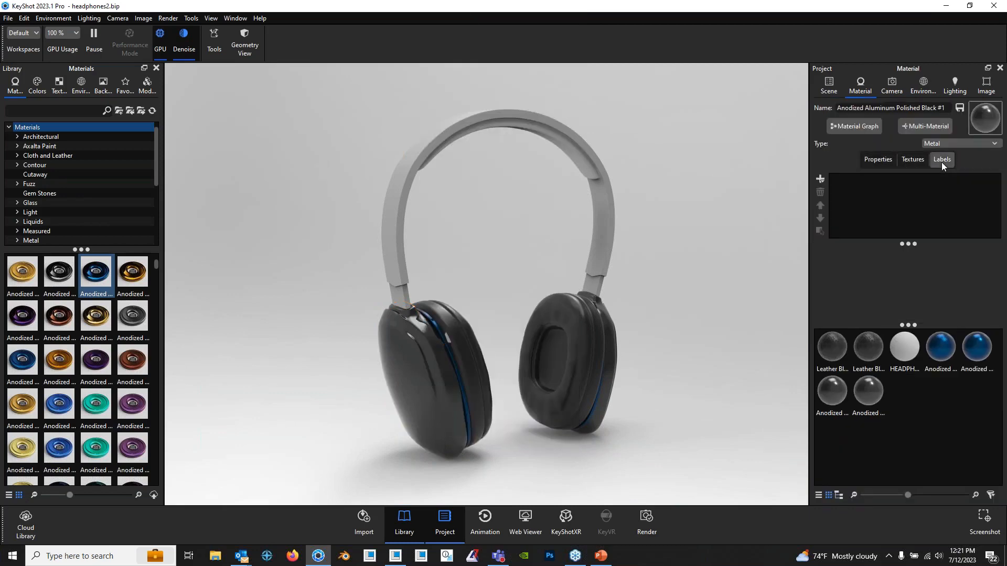
left_click(821, 180)
left_click(842, 179)
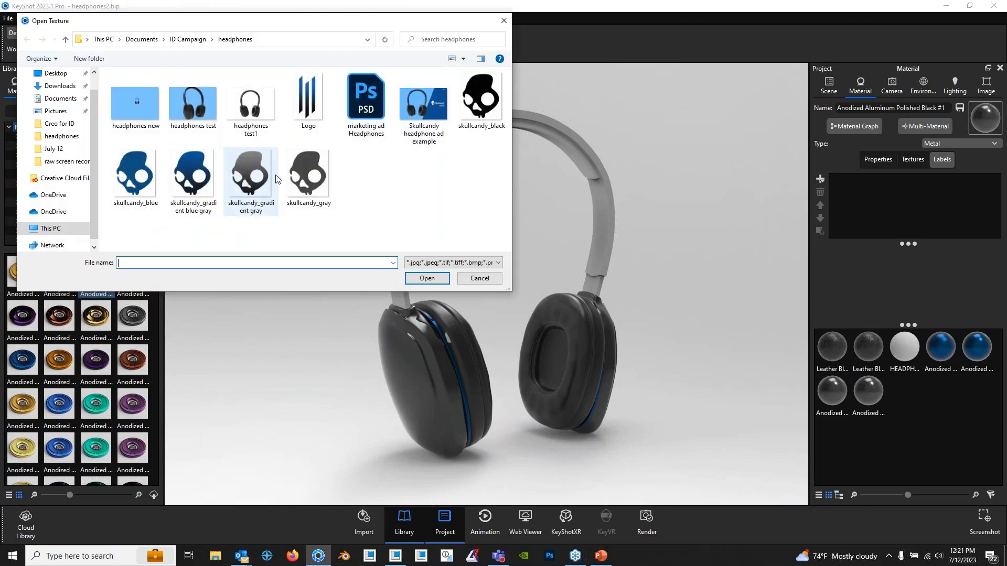
left_click(308, 100)
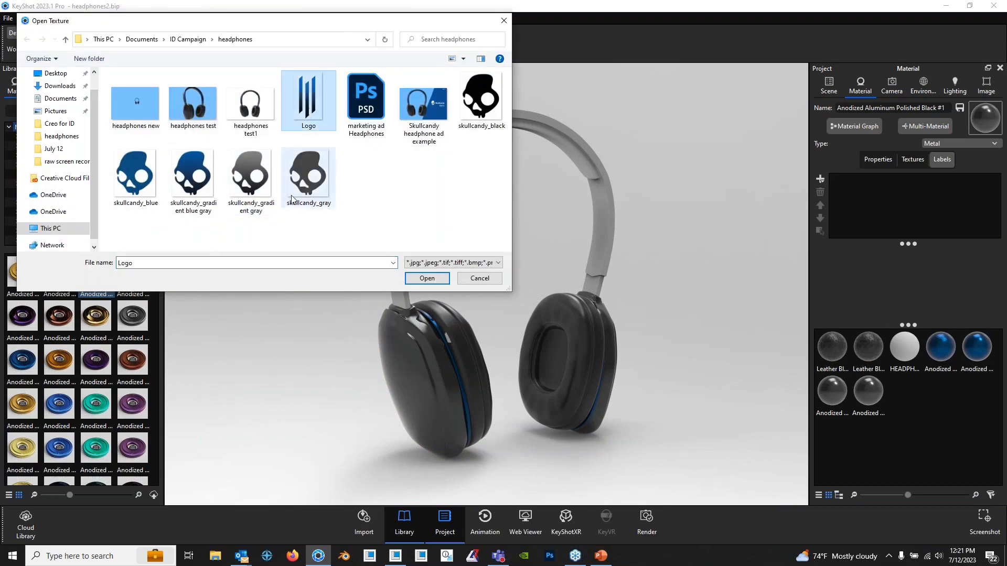
left_click(427, 278)
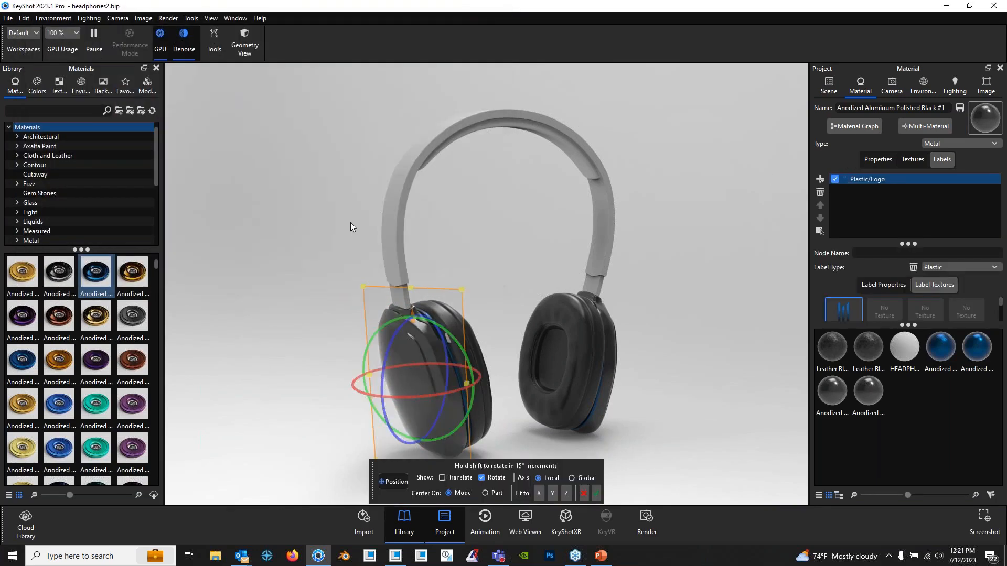
- Shrink the logo label, enable Translate for it, and shift it up and across toward the middle of the ear cup shell
left_click_drag(528, 308, 571, 285)
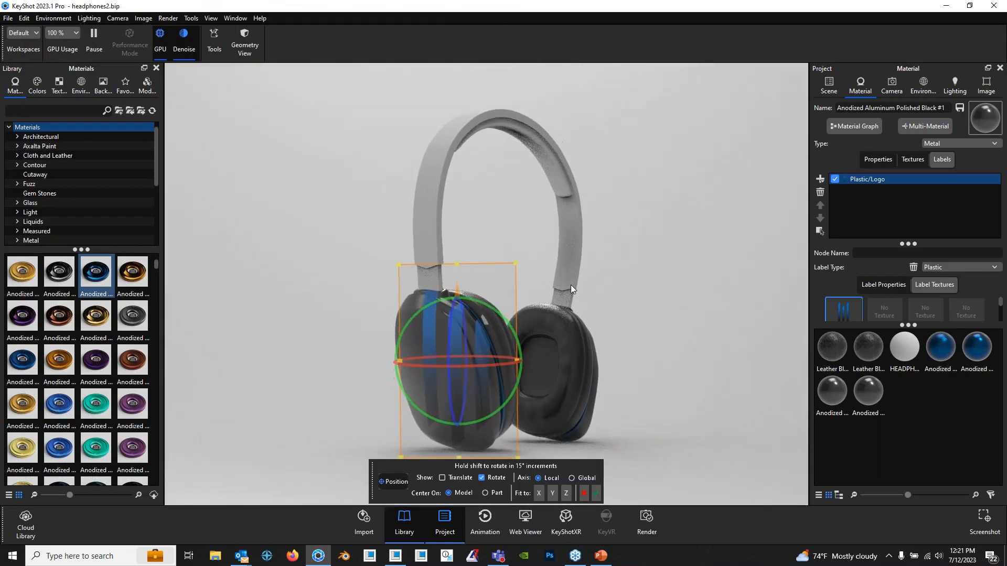
left_click_drag(513, 266, 475, 347)
middle_click_drag(526, 236, 530, 113)
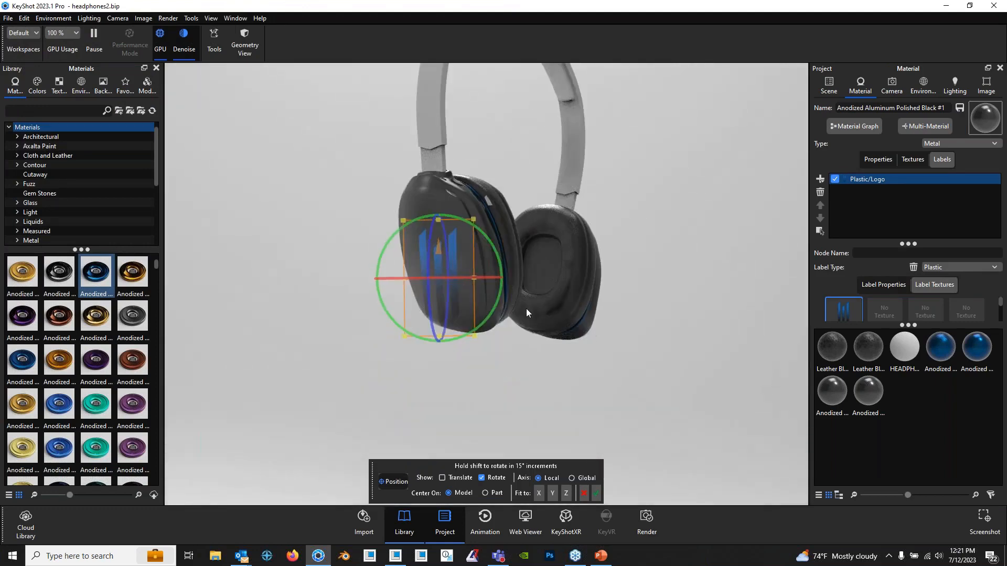
left_click_drag(527, 309, 529, 364)
left_click_drag(592, 379, 587, 309)
left_click(452, 477)
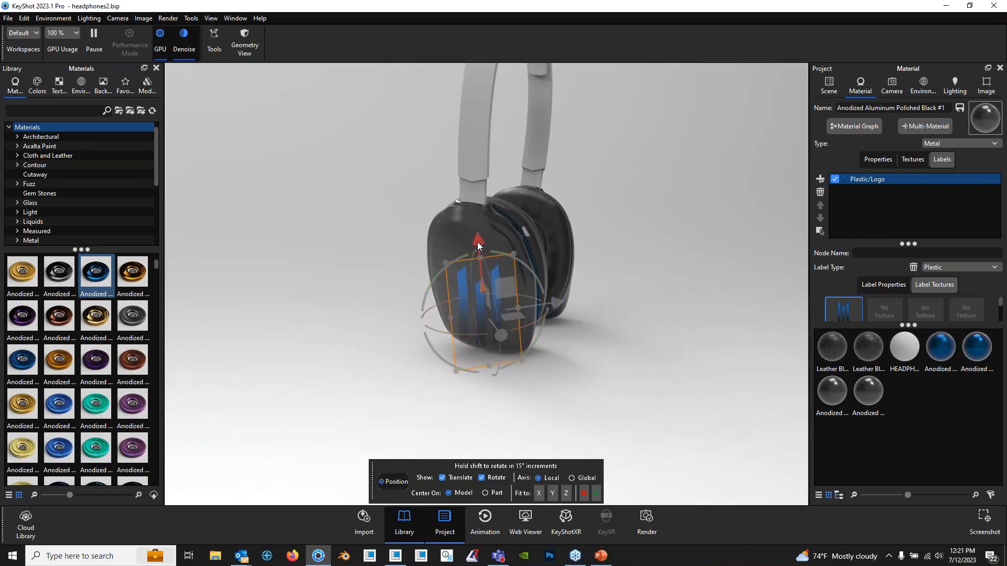
left_click_drag(477, 241, 478, 215)
left_click_drag(559, 281, 485, 300)
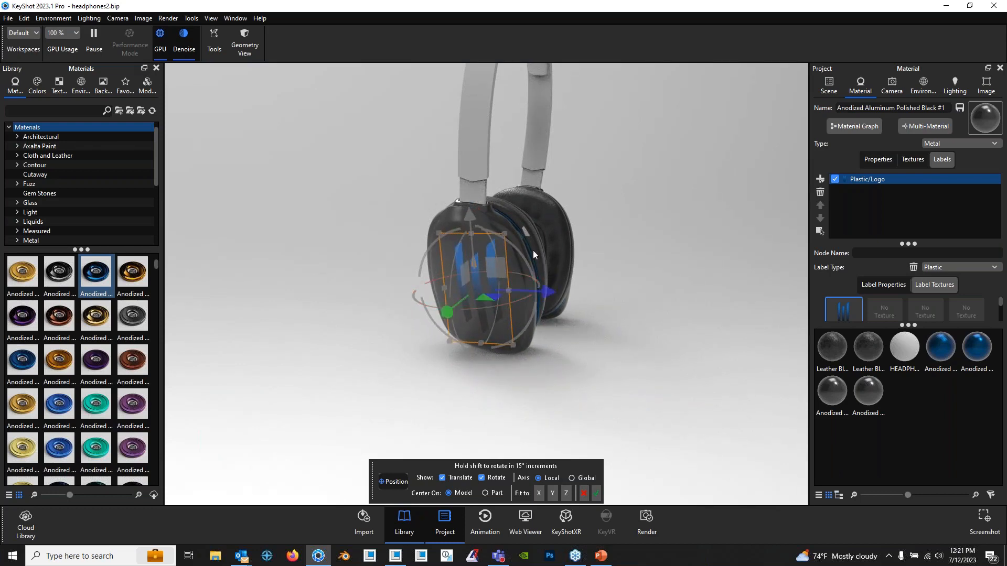
- Fine-tune the logo label's size, position and rotation so it sits centred on the shell's outer face, and accept the placement
left_click_drag(614, 253, 628, 335)
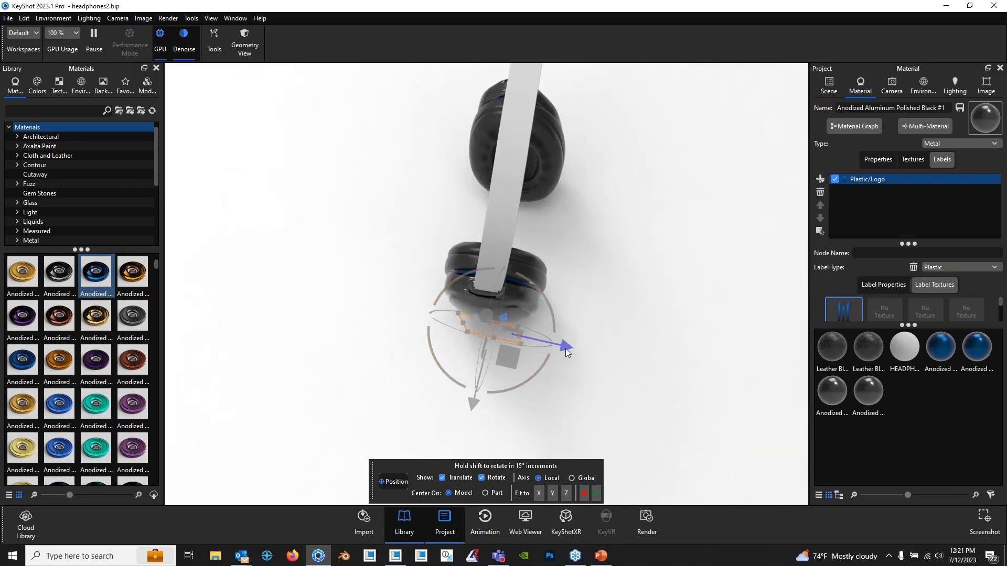
left_click_drag(563, 352, 485, 259)
left_click_drag(473, 217, 475, 213)
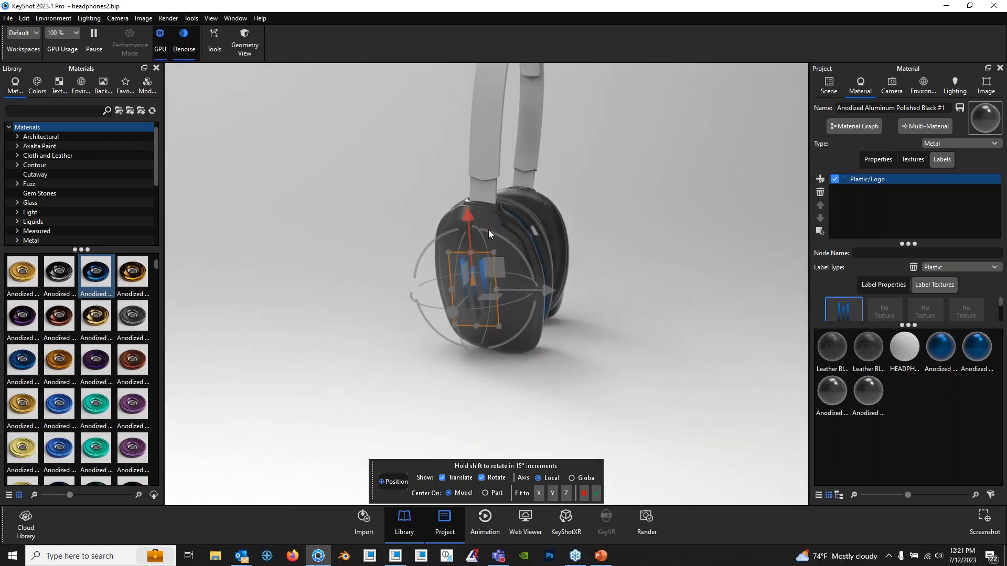
left_click_drag(550, 289, 551, 289)
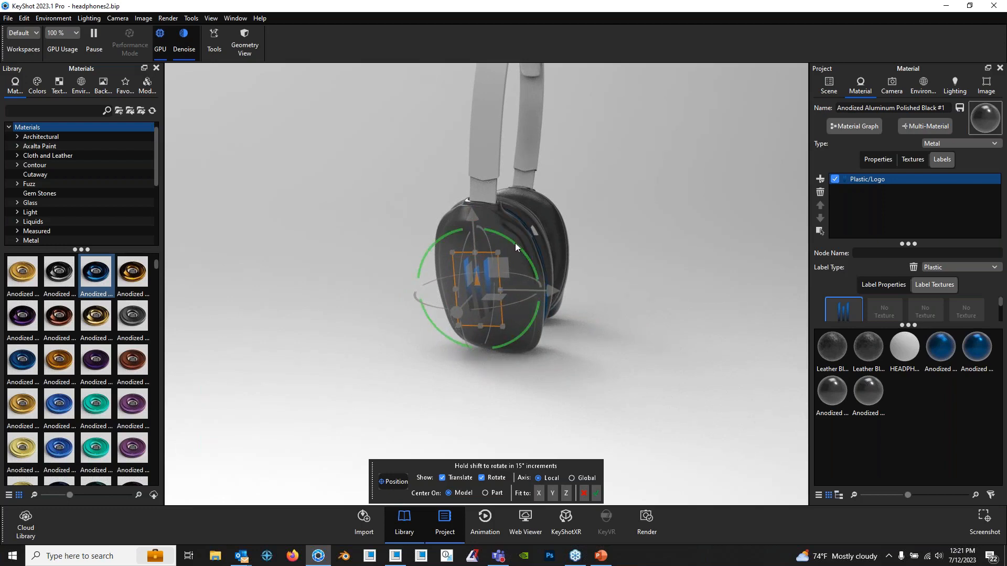
left_click_drag(515, 243, 518, 244)
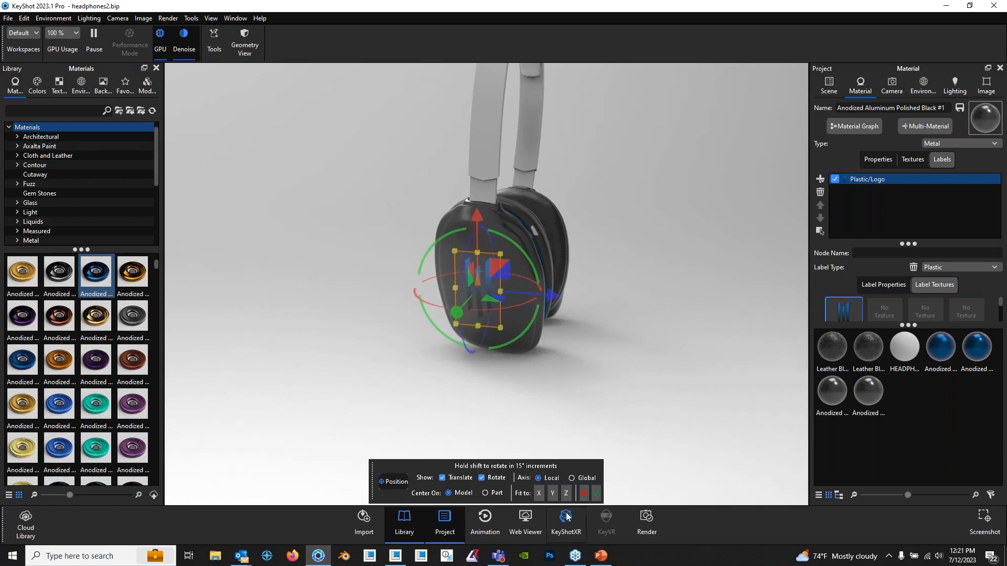
left_click(595, 493)
- Examine the logo on the left ear cup and the remaining unfinished headphone parts from several angles
left_click_drag(613, 344, 605, 298)
left_click_drag(569, 344, 462, 316)
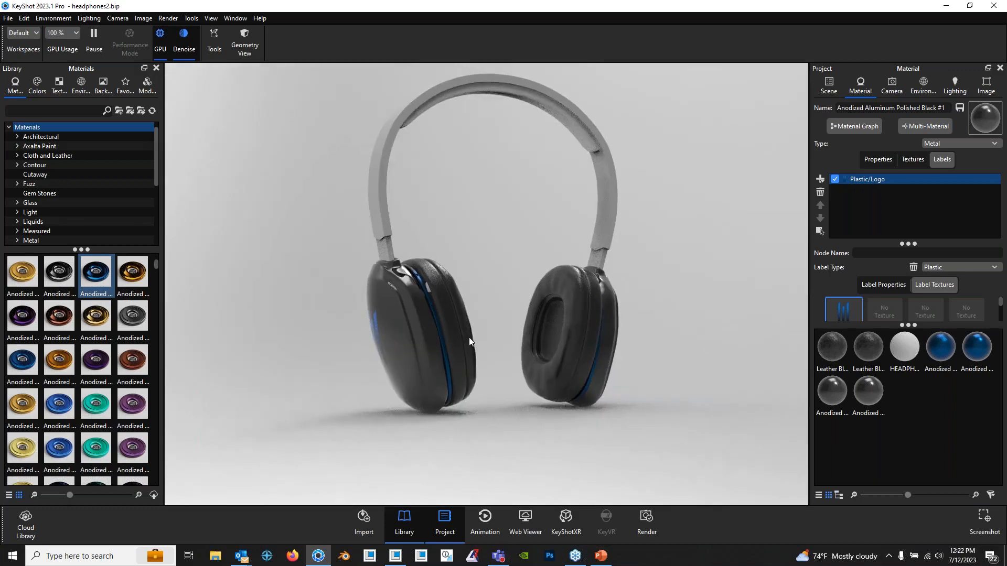
left_click_drag(468, 337, 404, 345)
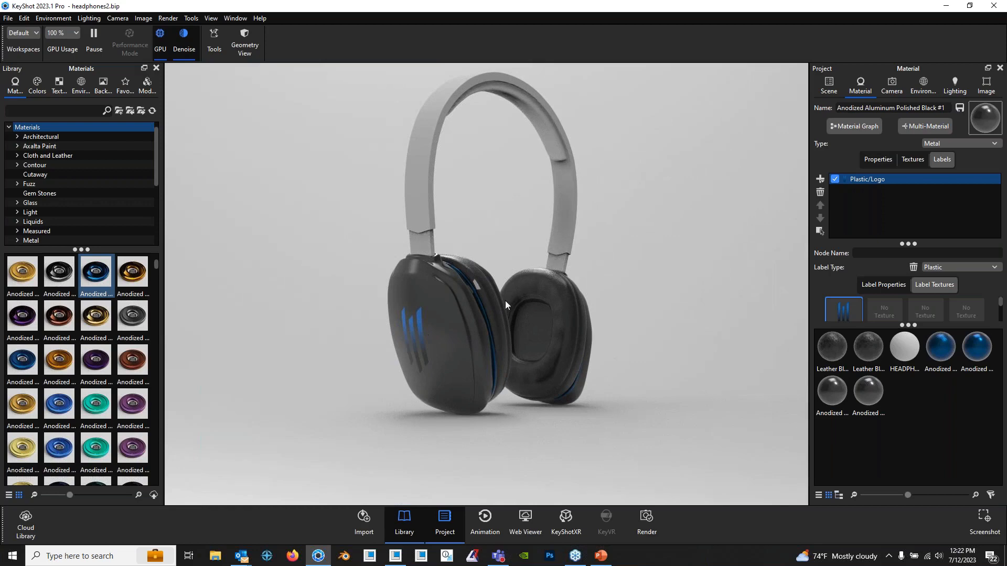
left_click_drag(505, 301, 489, 337)
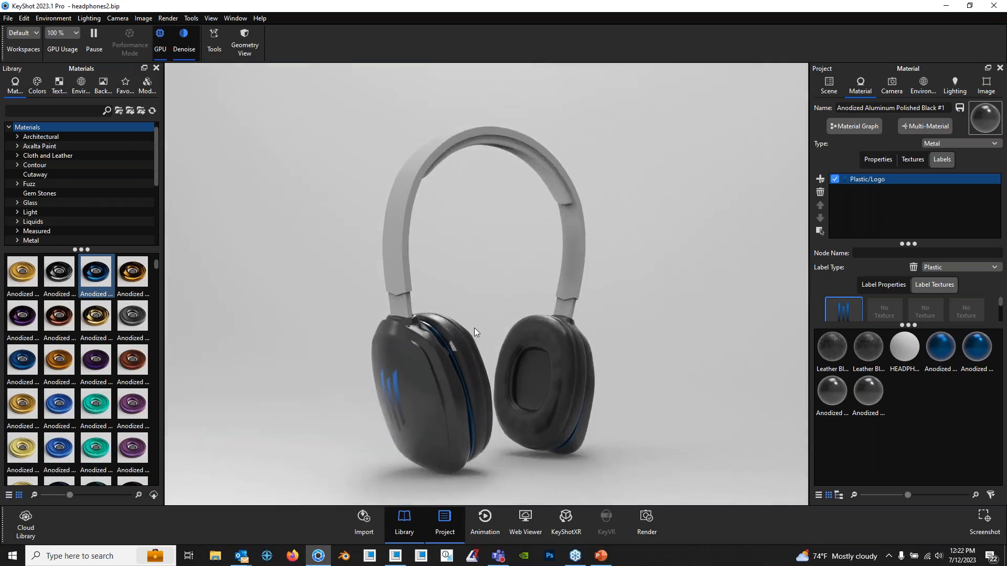
left_click_drag(476, 297, 286, 316)
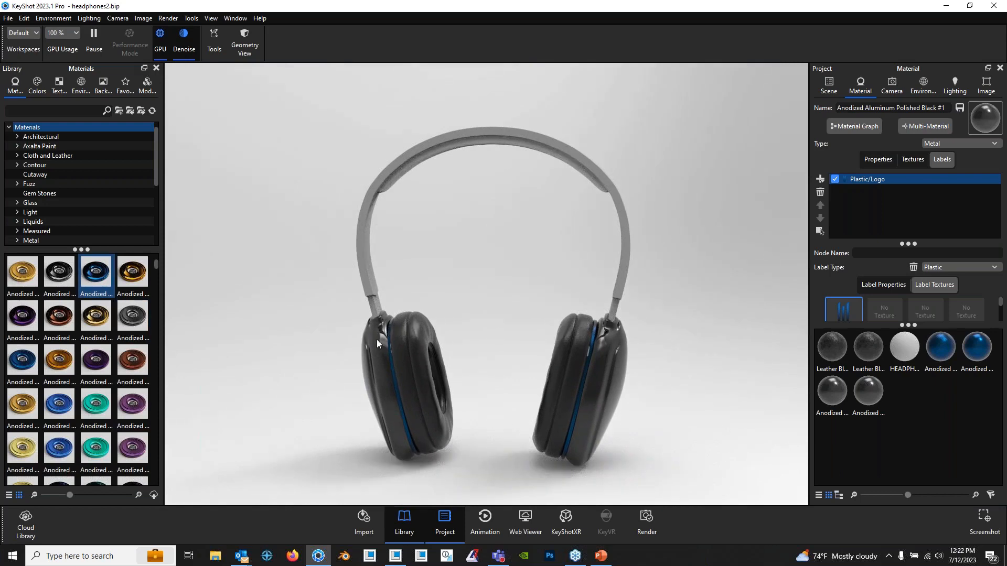
scroll(383, 268, "up", 4)
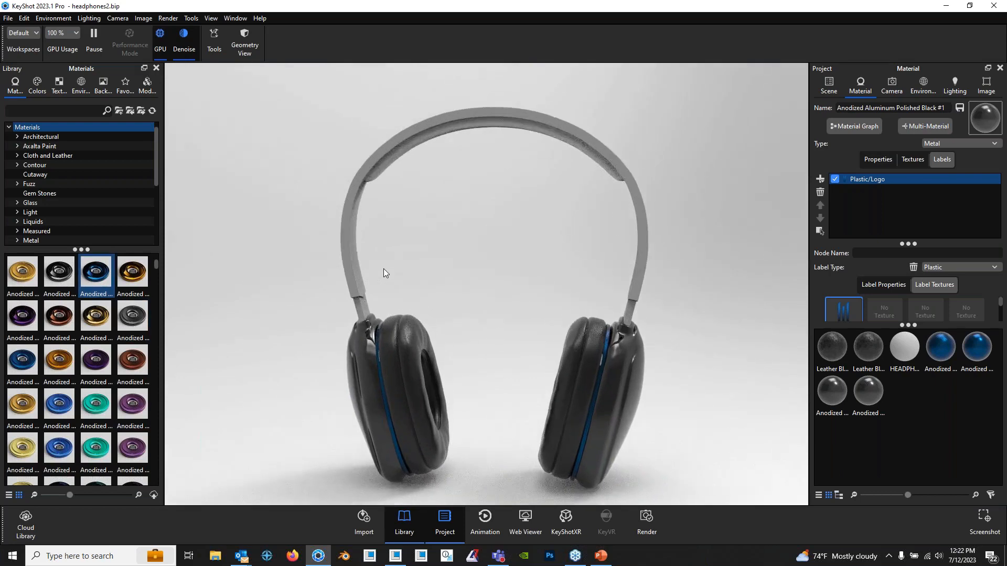
left_click(829, 85)
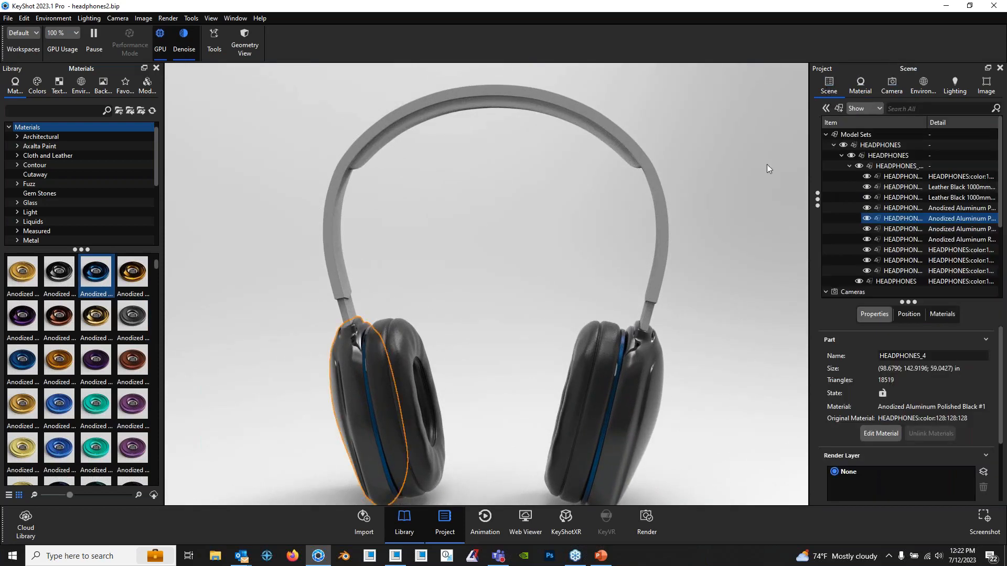
left_click(491, 303)
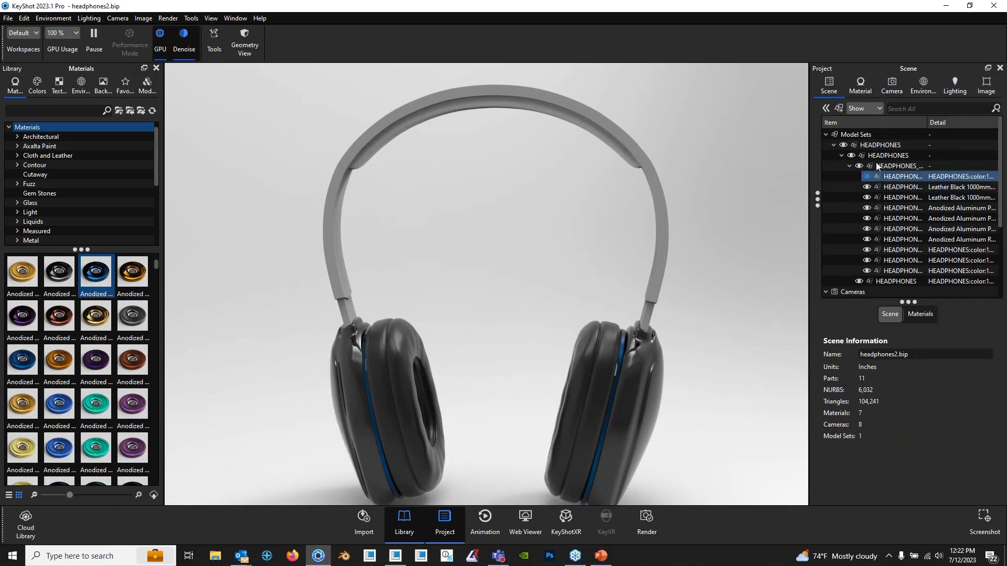
left_click(860, 87)
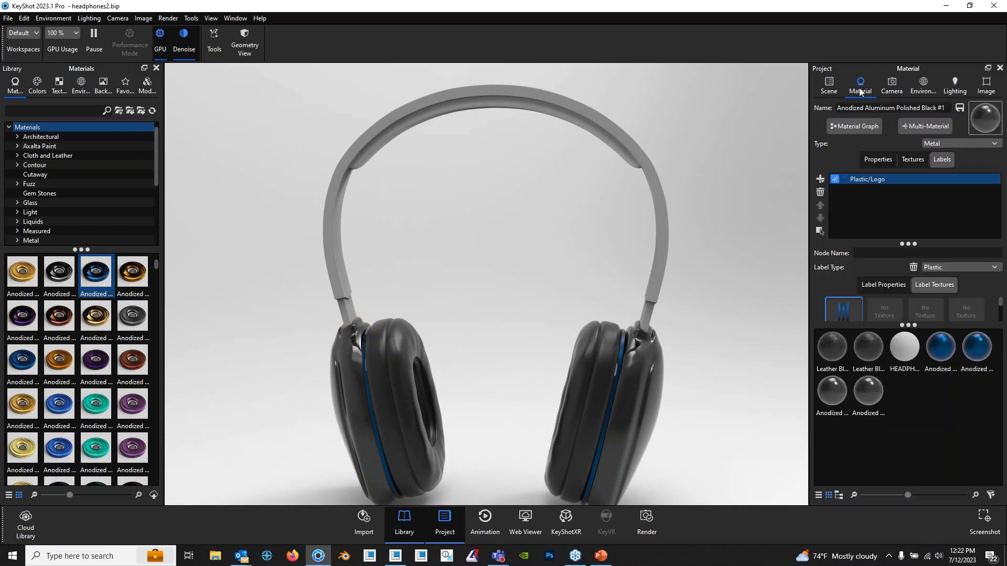
left_click(829, 89)
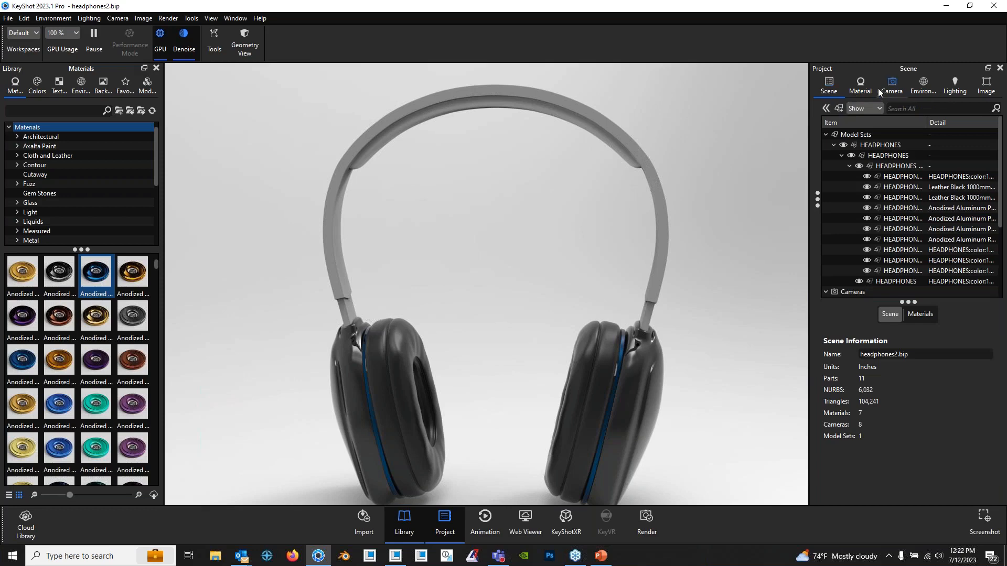
- Unlink the material of the left slider arm above the ear cup and apply Anodized Aluminum Rough Black to it
left_click(352, 314)
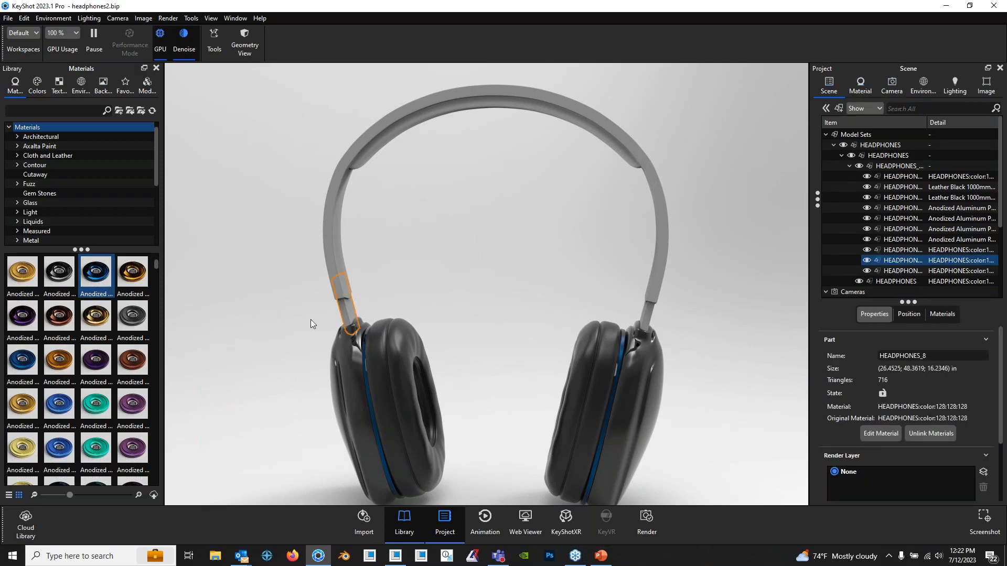
right_click(350, 319)
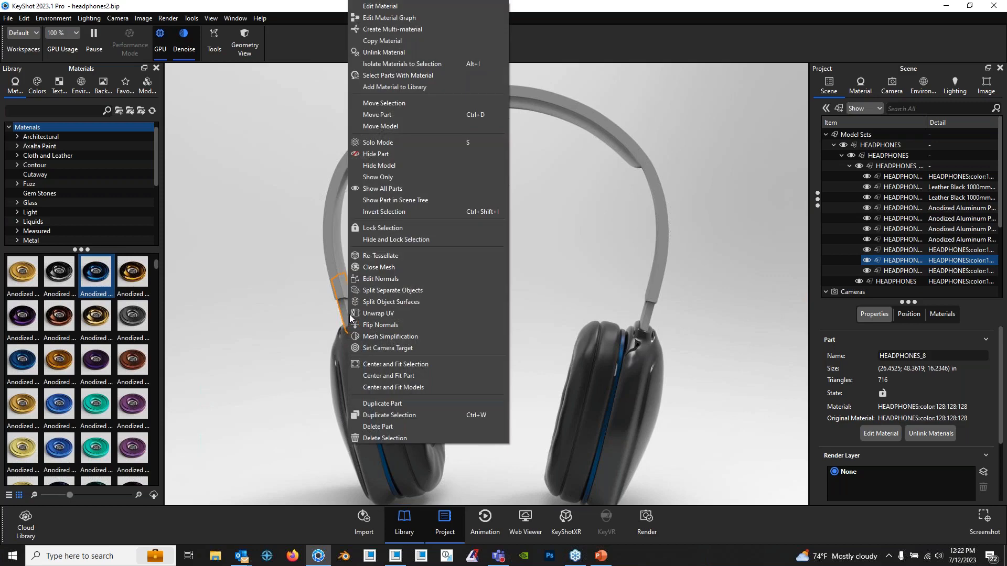
left_click(390, 53)
left_click_drag(133, 317, 345, 318)
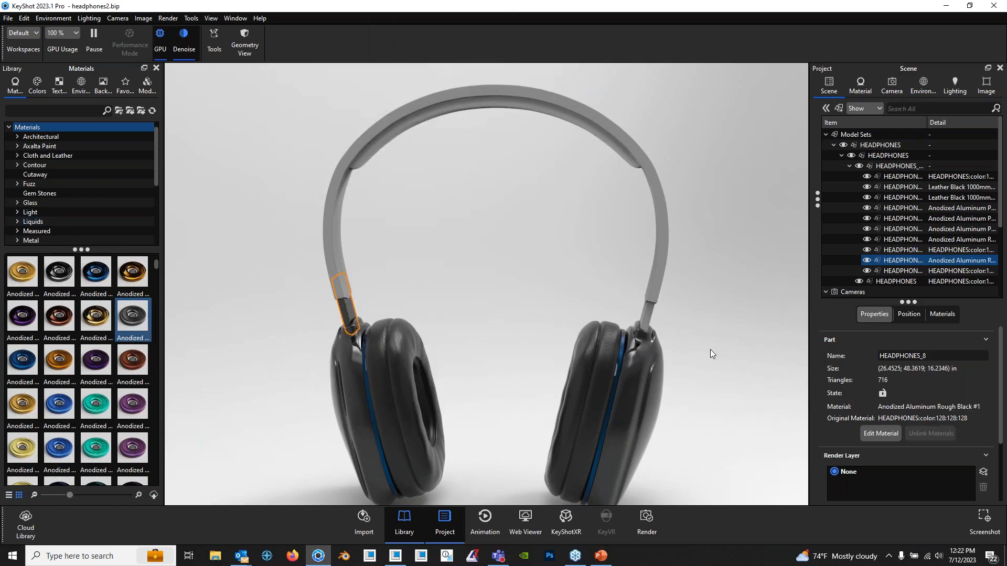
- Unlink the right slider arm's material and apply Anodized Aluminum Rough Black to it without linking the duplicate materials
left_click(649, 316)
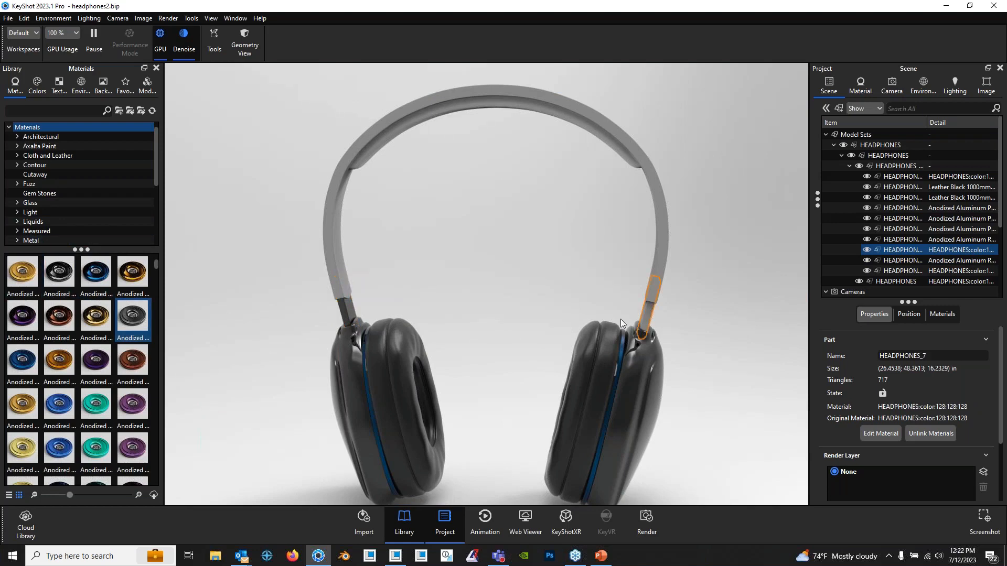
right_click(646, 318)
left_click(687, 31)
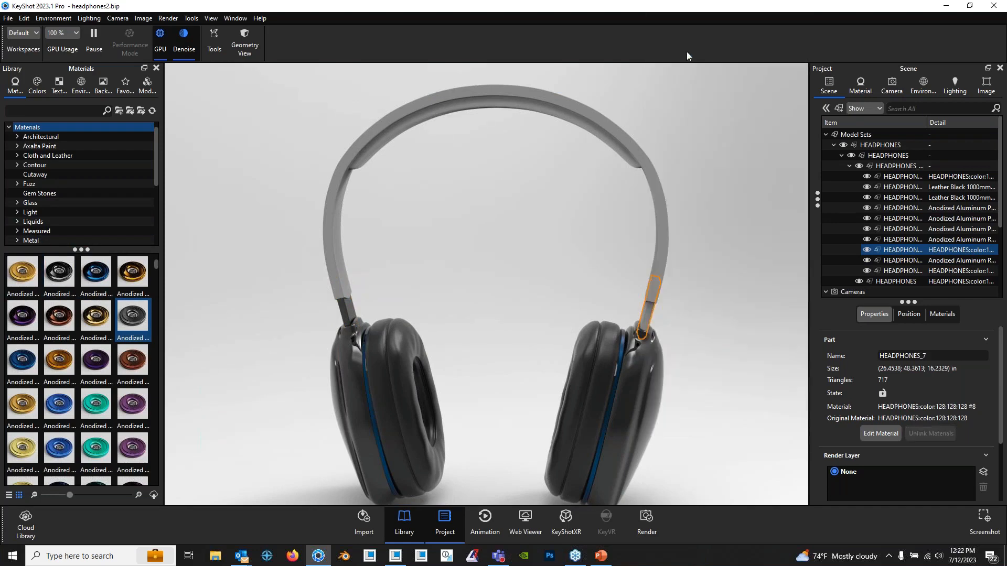
left_click_drag(646, 316, 646, 316)
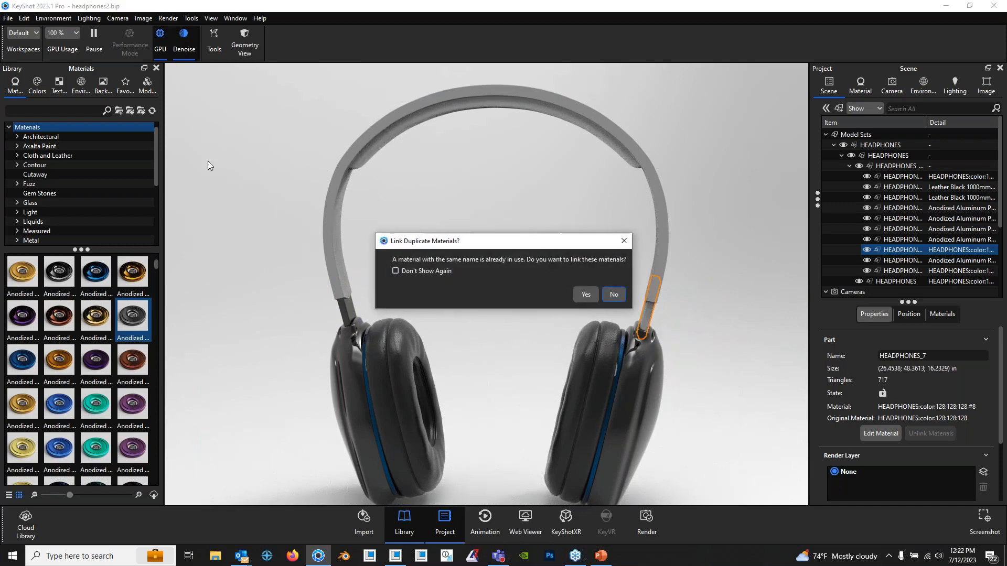
left_click(584, 356)
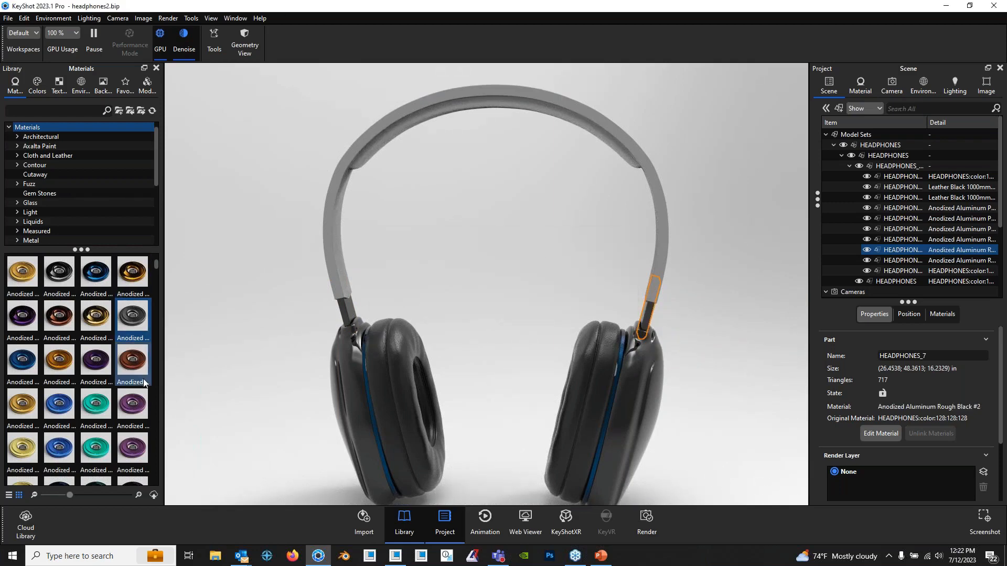
- Browse the material library for a headband finish and view the whole headphones with nothing selected
scroll(102, 392, "down", 5)
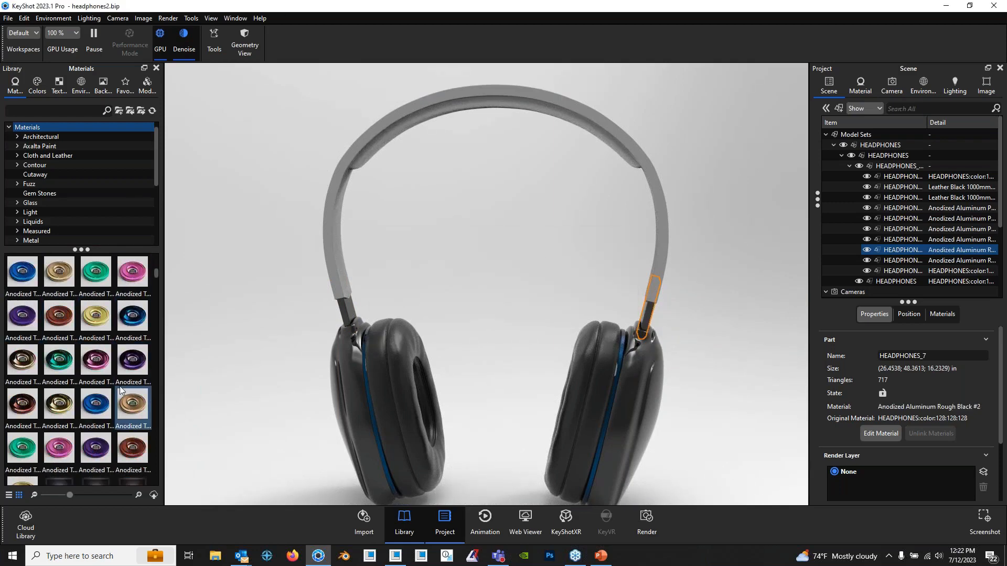
scroll(95, 370, "down", 3)
scroll(80, 325, "up", 3)
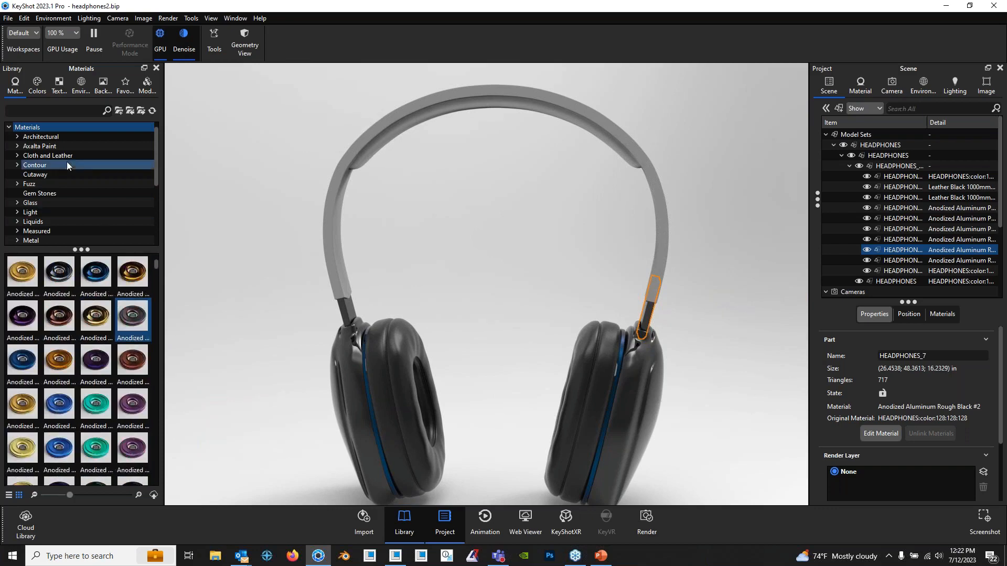
scroll(50, 183, "down", 1)
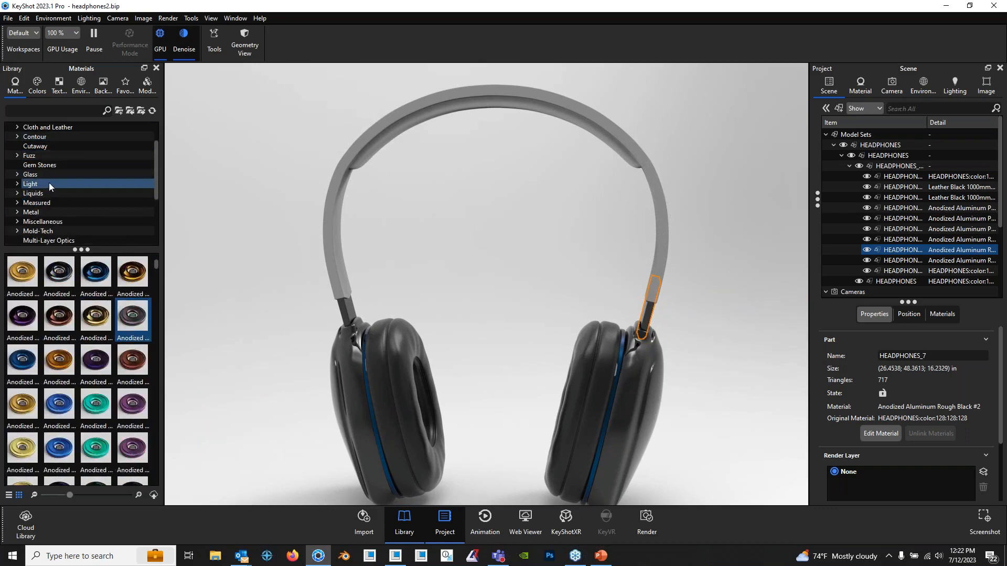
scroll(48, 192, "down", 1)
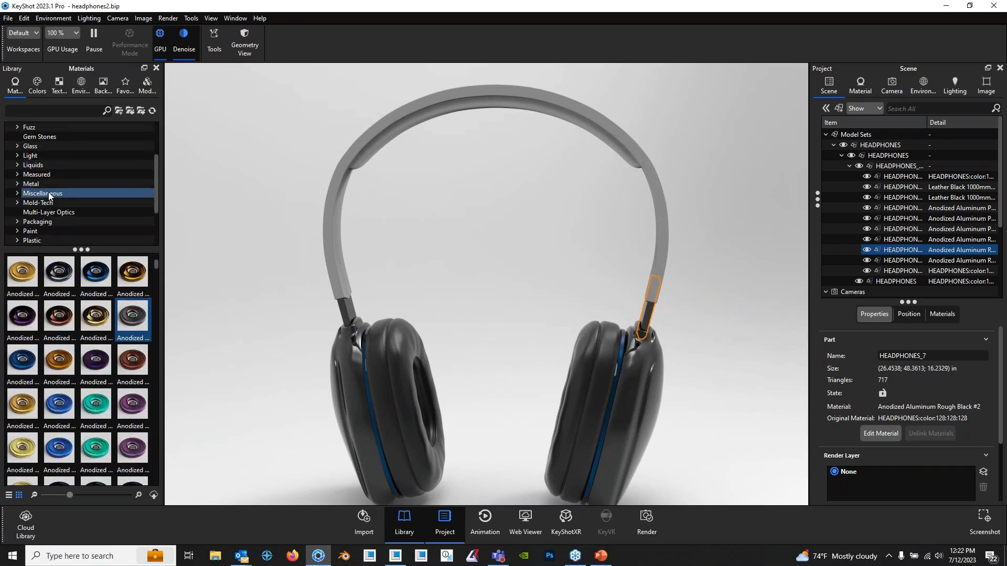
left_click(474, 282)
left_click_drag(478, 289, 453, 269)
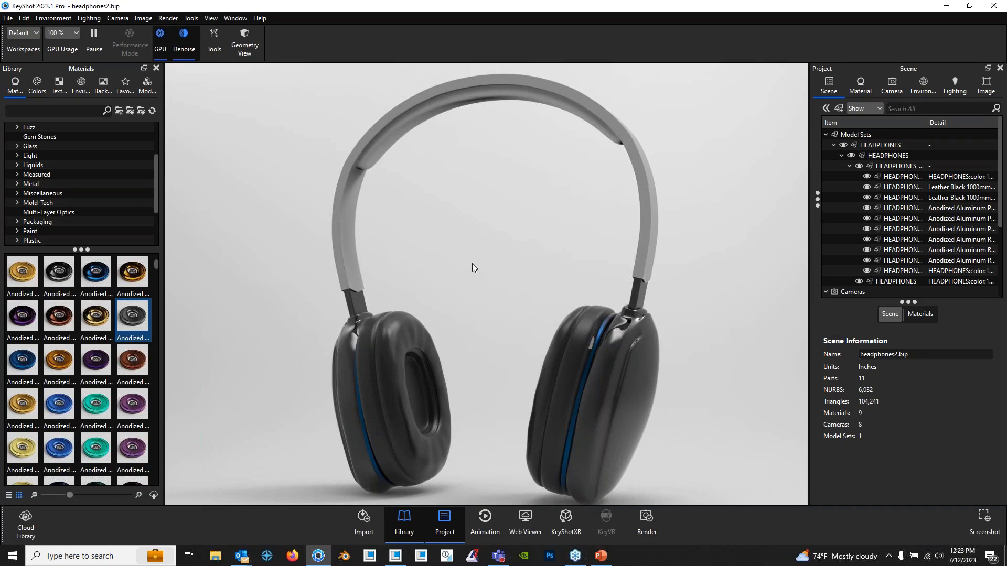
scroll(473, 264, "down", 3)
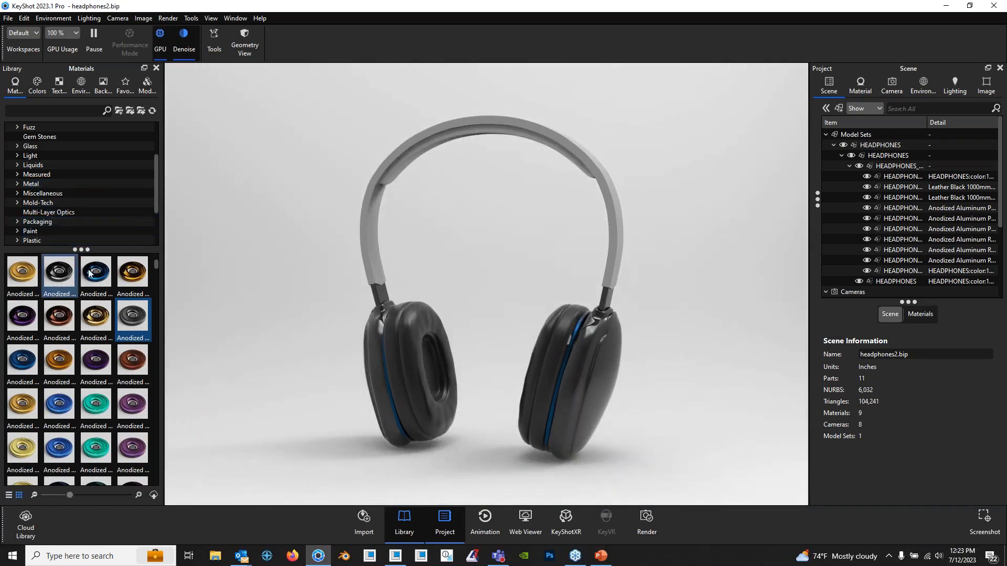
- Unlink the headband's material and apply Plastic Cloudy Shiny Blue 3mm from the plastic materials to it
left_click(375, 213)
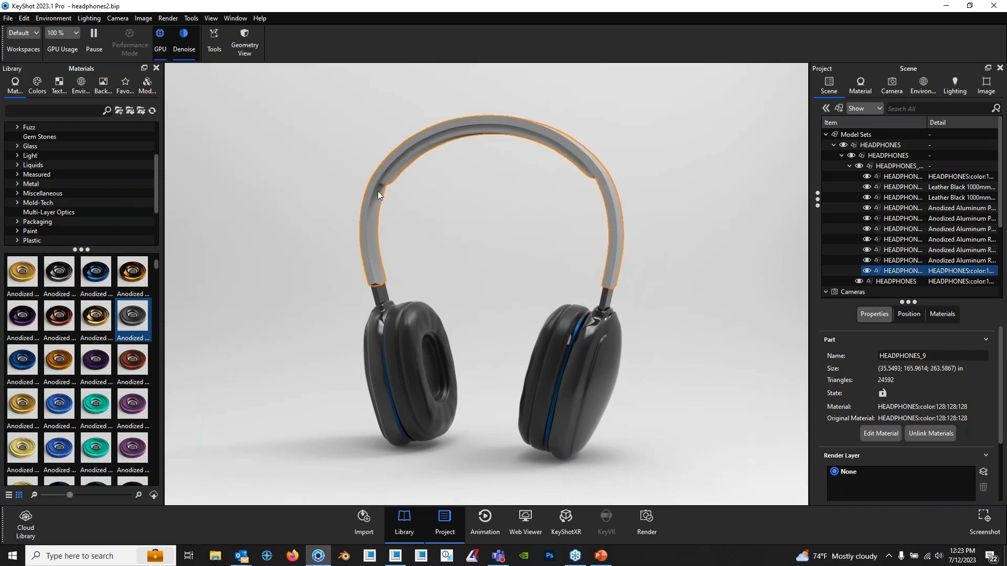
right_click(377, 191)
left_click(420, 93)
scroll(97, 367, "down", 3)
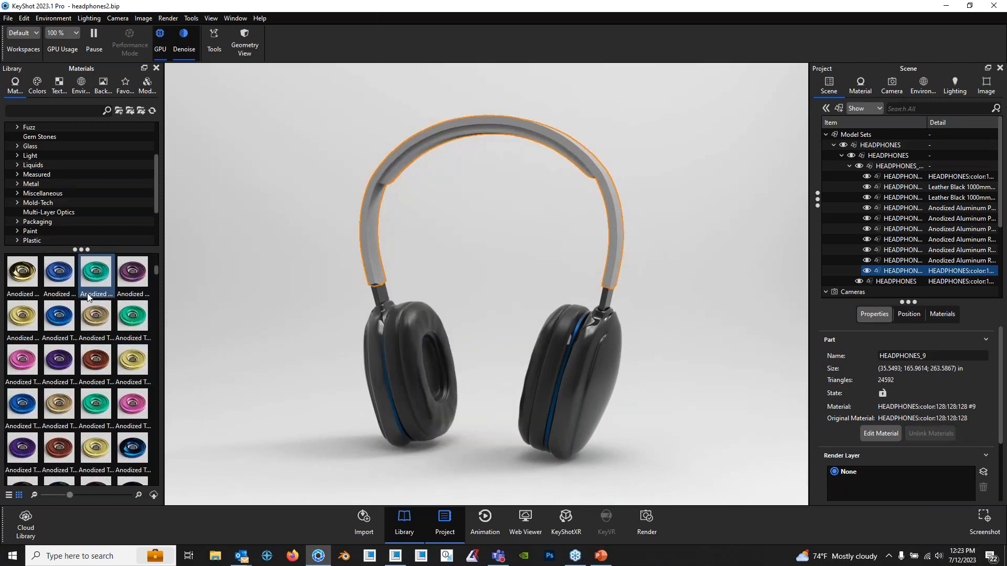
scroll(52, 226, "down", 1)
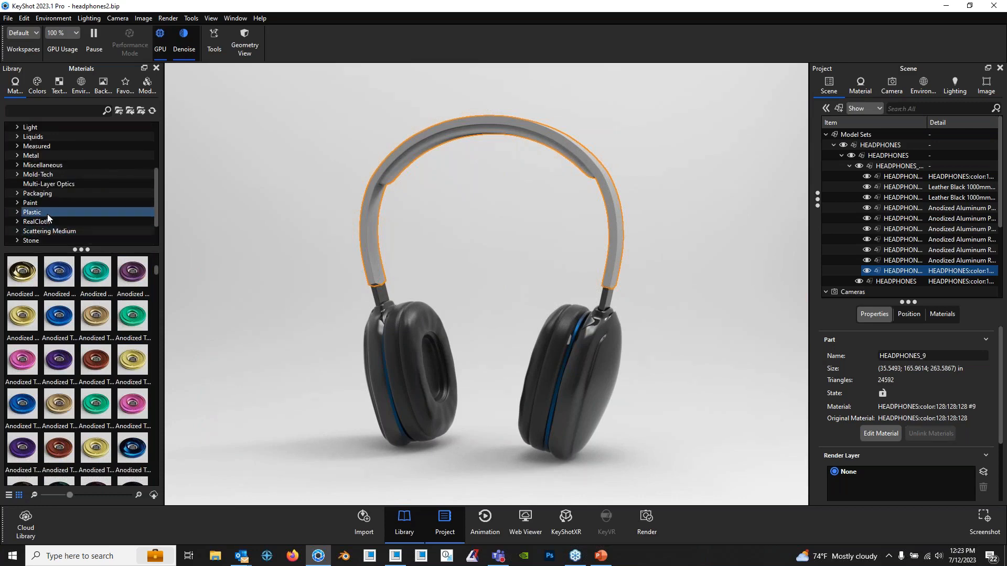
left_click(47, 212)
mouse_move(108, 326)
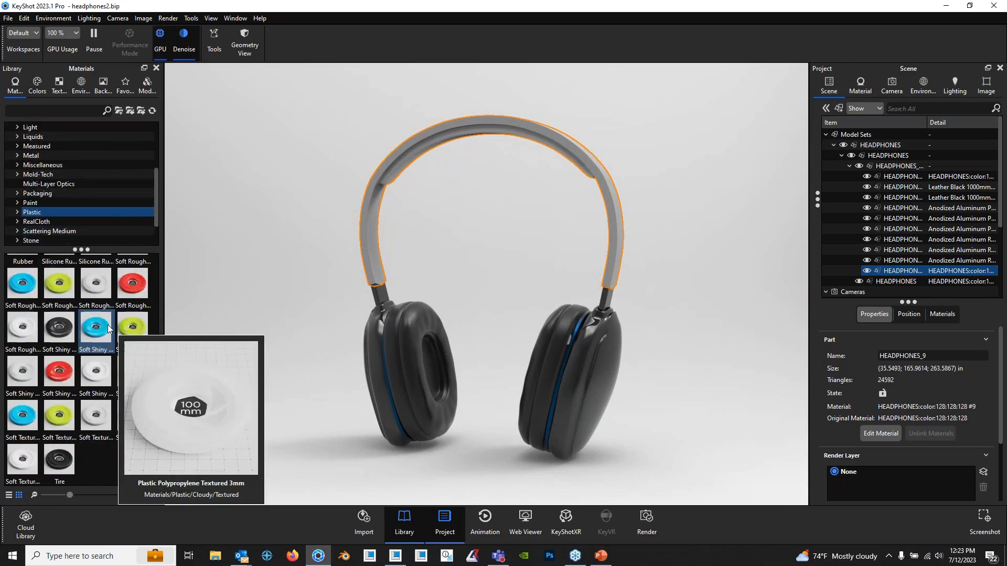
scroll(100, 383, "up", 5)
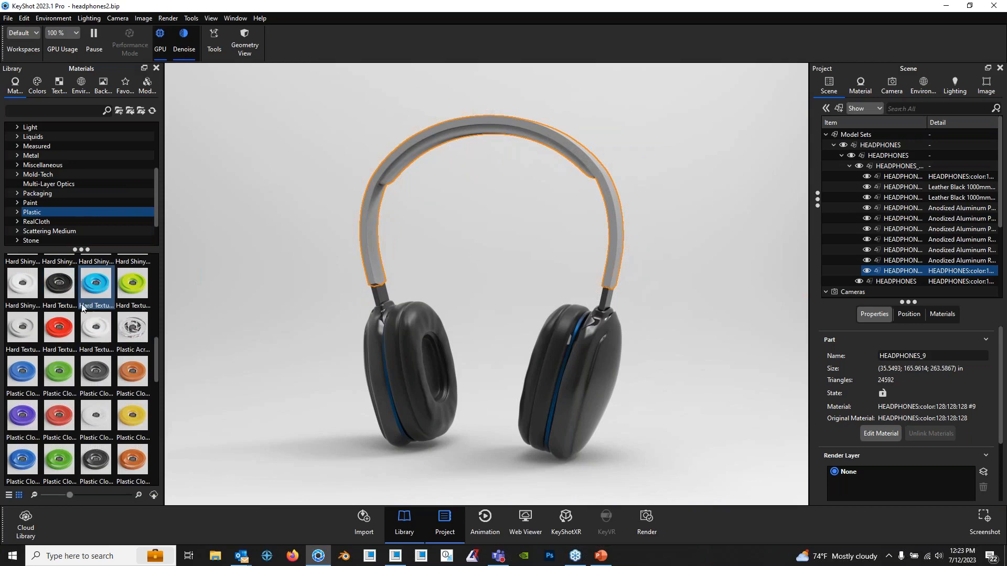
scroll(58, 330, "down", 3)
left_click_drag(32, 339, 372, 226)
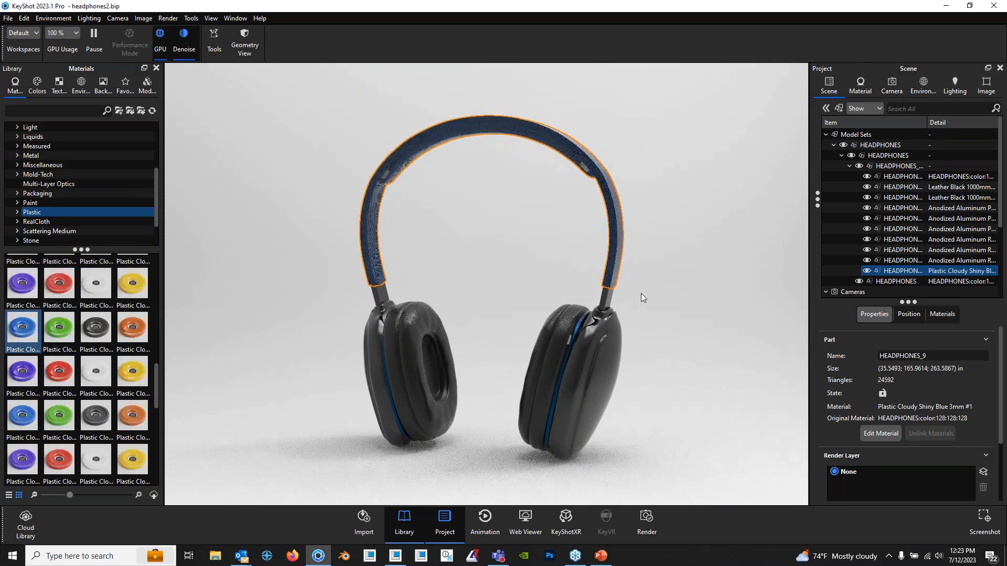
- Examine the headband's plastic finish from several angles and deselect the part
left_click_drag(641, 294, 635, 194)
scroll(561, 170, "up", 3)
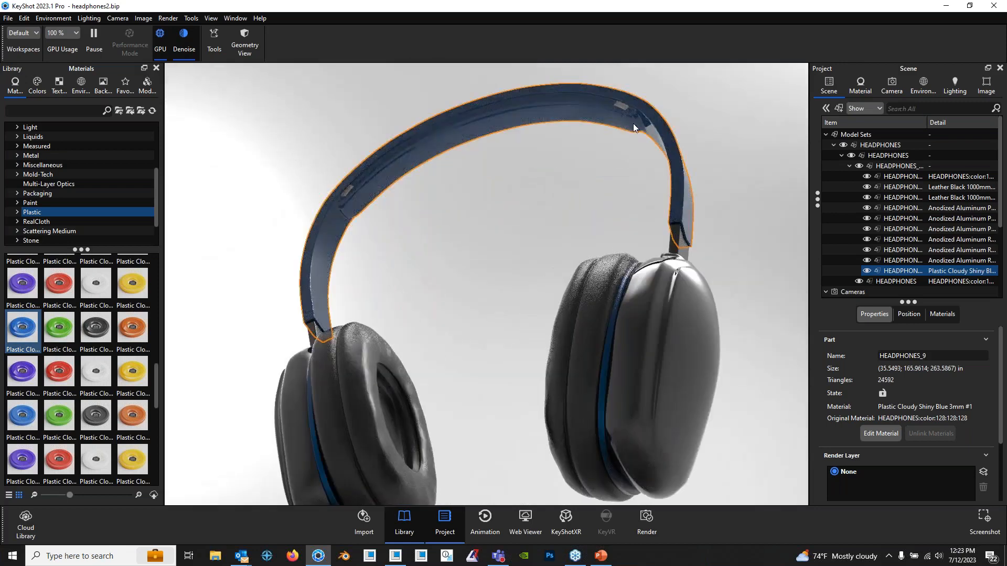
left_click_drag(432, 247, 557, 331)
scroll(557, 332, "down", 4)
left_click_drag(458, 311, 330, 283)
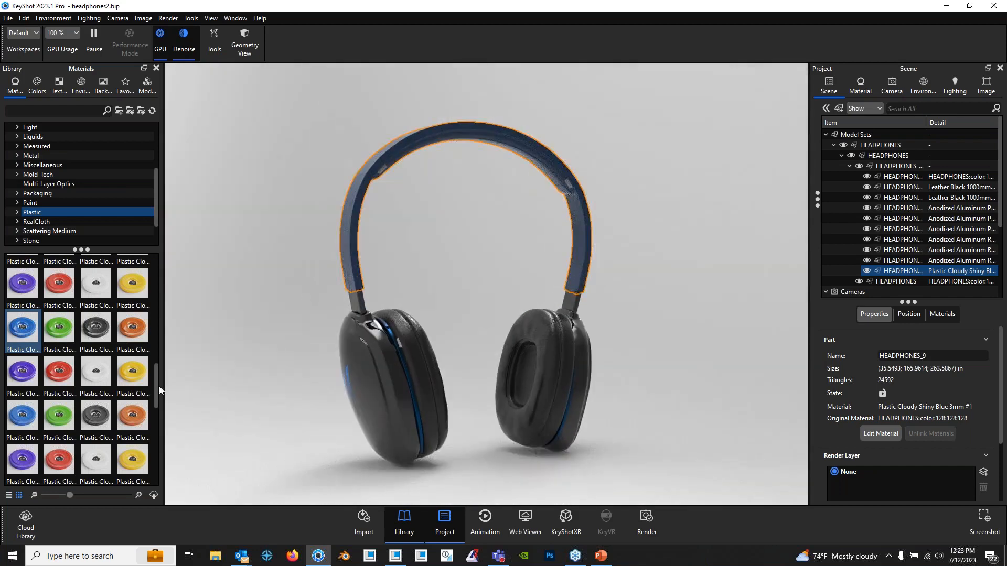
scroll(158, 366, "up", 3)
left_click(298, 315)
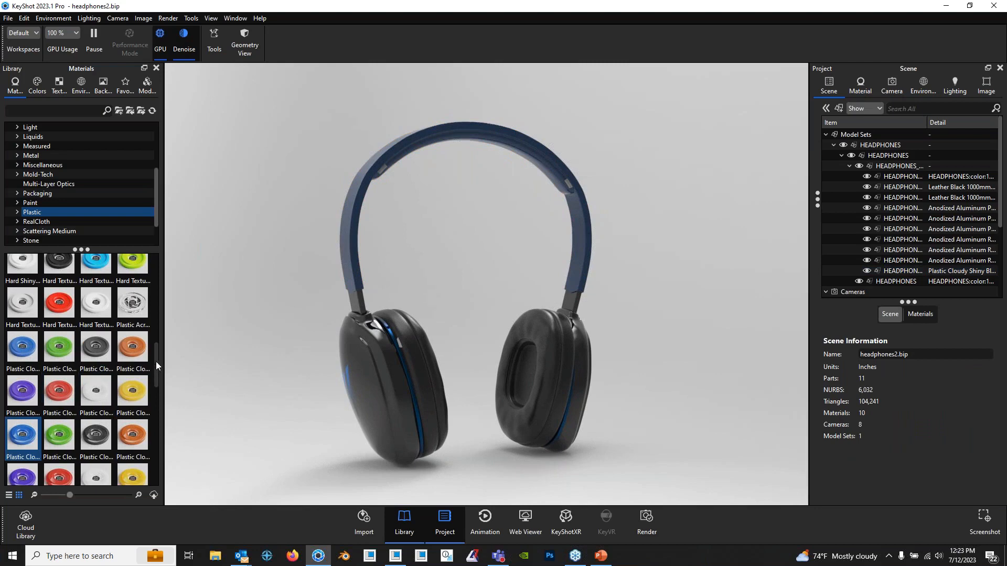
scroll(156, 361, "up", 2)
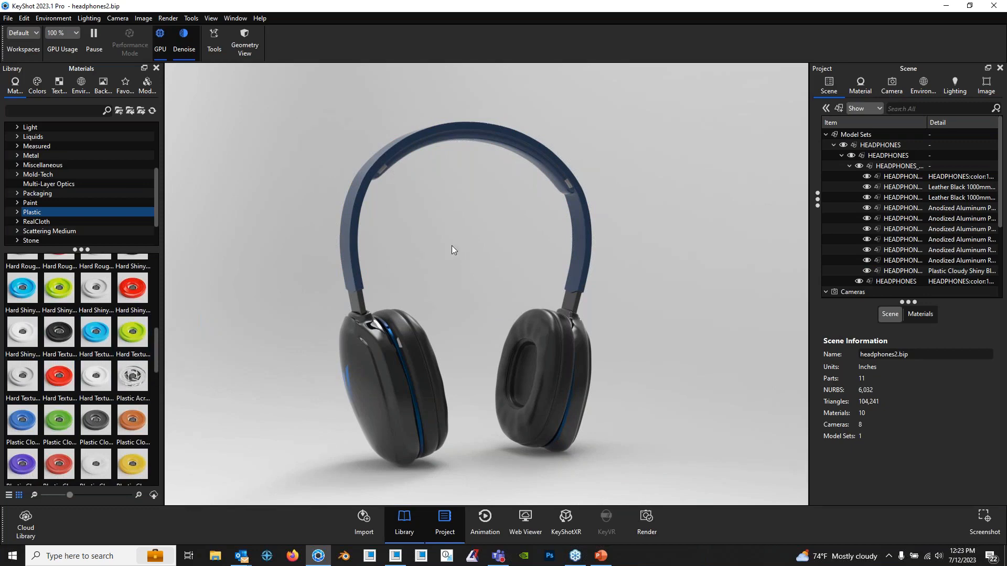
middle_click_drag(451, 245, 492, 238)
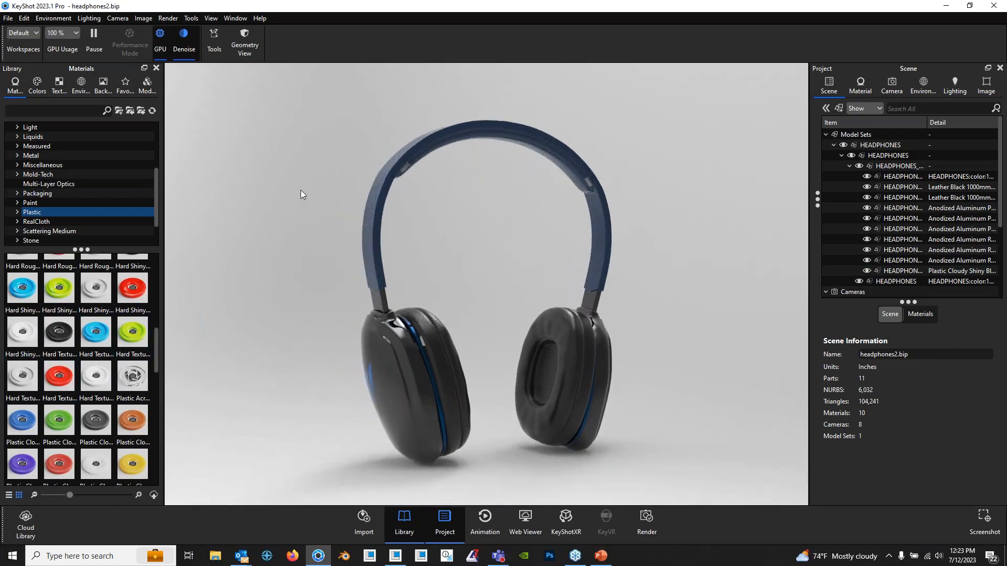
left_click_drag(562, 290, 628, 285)
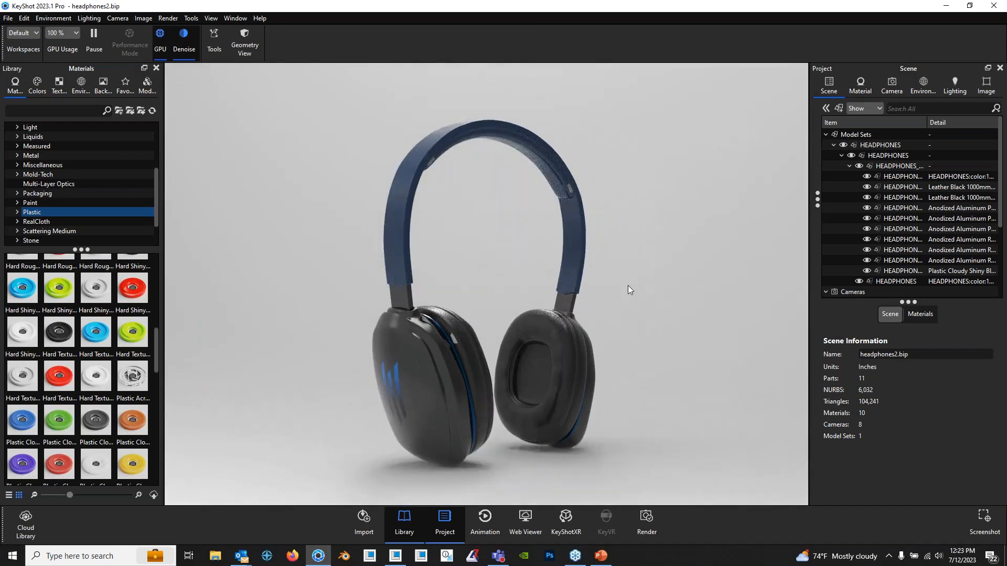
- Show the scene's environment settings and apply the 3 Point Light 4K studio environment
left_click(924, 87)
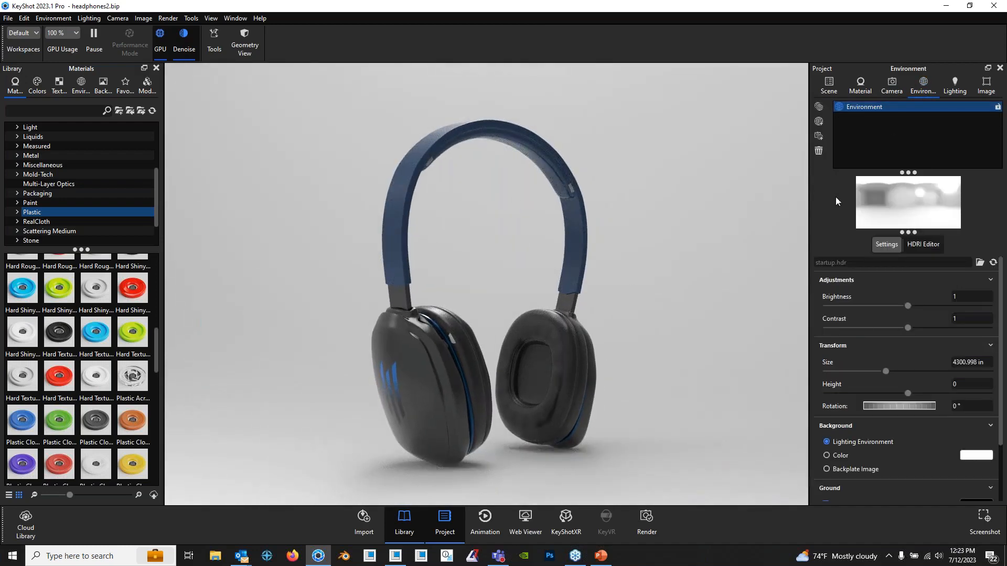
mouse_move(574, 332)
left_mouse_down()
mouse_move(607, 292)
mouse_move(620, 310)
mouse_move(604, 345)
mouse_move(388, 348)
mouse_move(294, 337)
mouse_move(490, 345)
mouse_move(546, 323)
mouse_move(672, 326)
mouse_move(645, 341)
mouse_move(568, 340)
left_mouse_up()
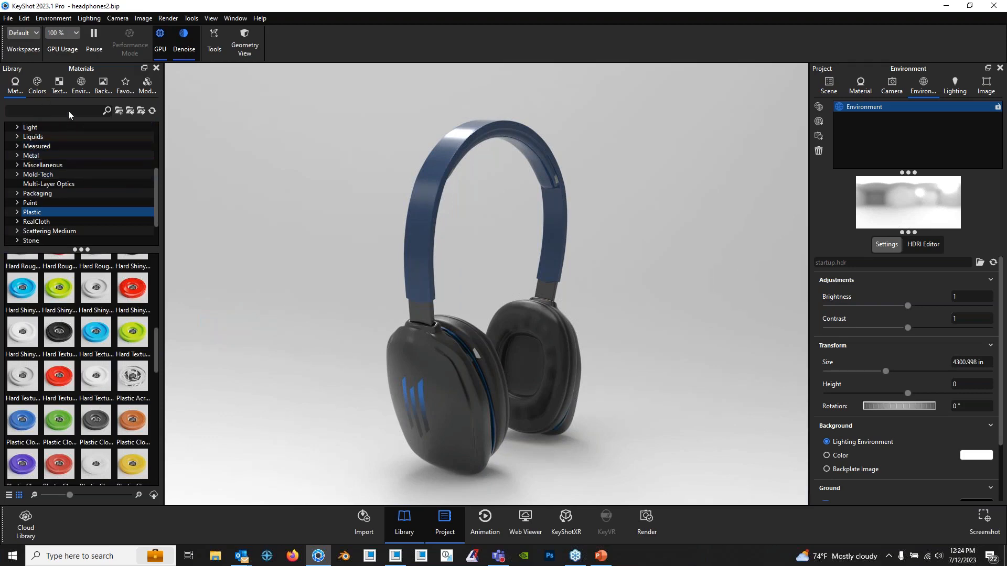
left_click(75, 88)
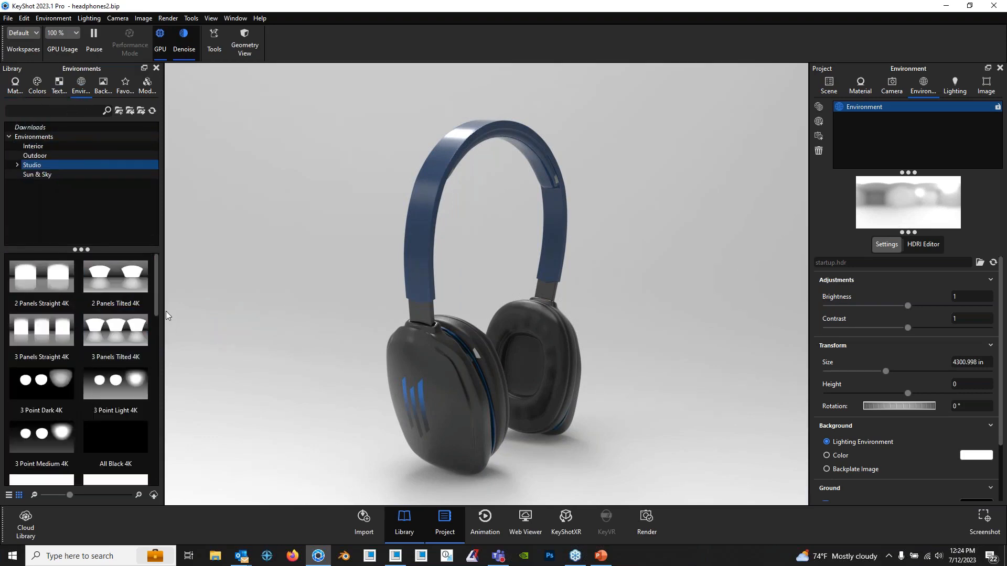
left_click_drag(158, 308, 566, 290)
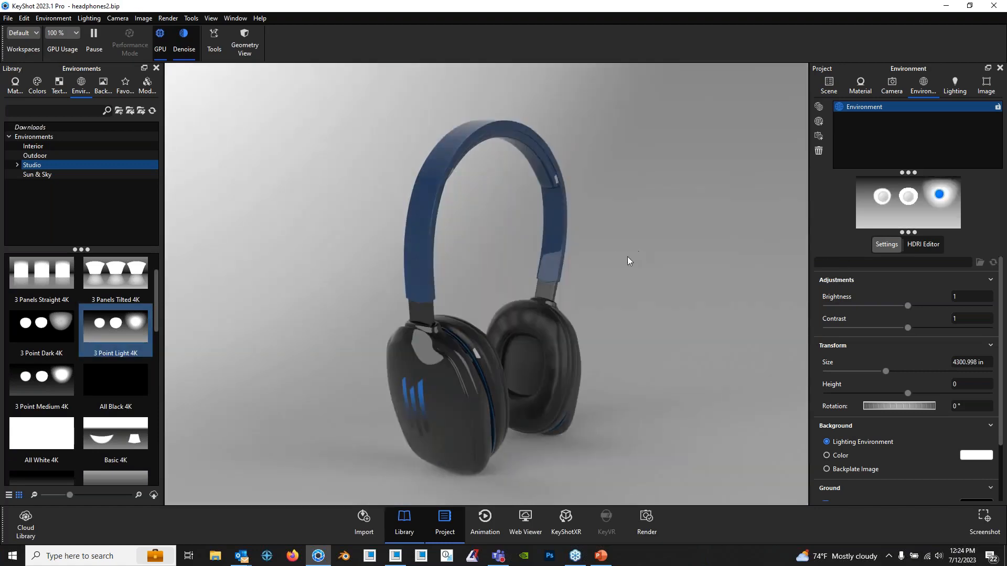
- Reposition the three round light pins of the environment slightly, checking the highlights on the headphones from different angles
left_click_drag(631, 258, 505, 247)
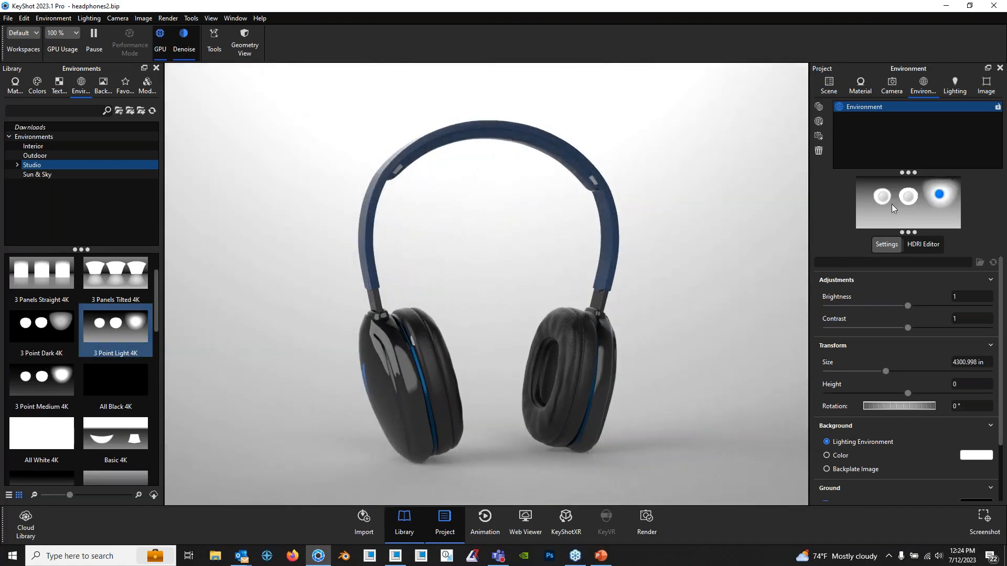
mouse_move(885, 200)
left_mouse_down()
mouse_move(873, 195)
mouse_move(872, 221)
mouse_move(872, 198)
left_mouse_up()
left_click_drag(641, 325, 506, 330)
mouse_move(911, 197)
left_mouse_down()
mouse_move(891, 194)
mouse_move(912, 202)
left_mouse_up()
left_click_drag(473, 239, 681, 219)
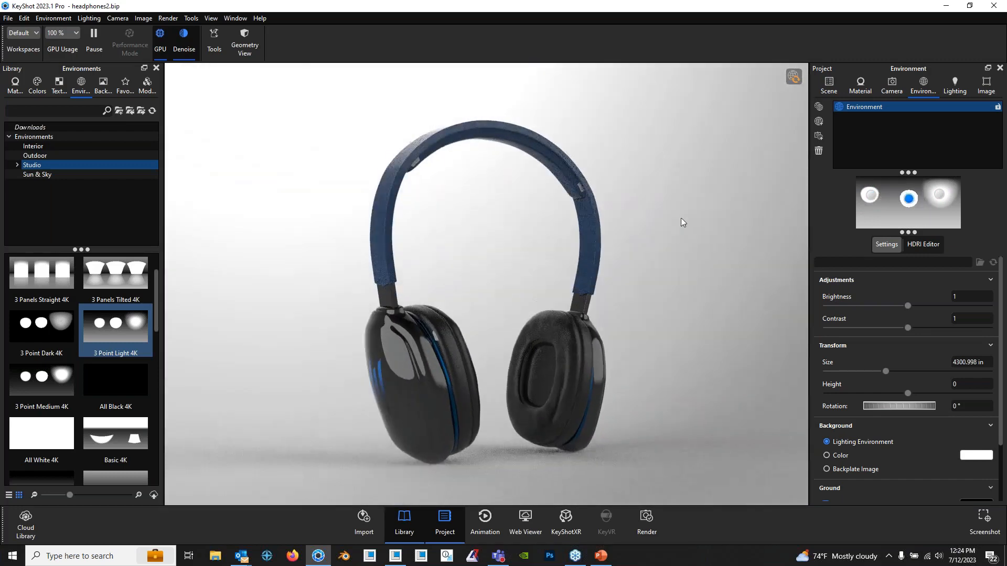
left_click_drag(945, 200, 947, 194)
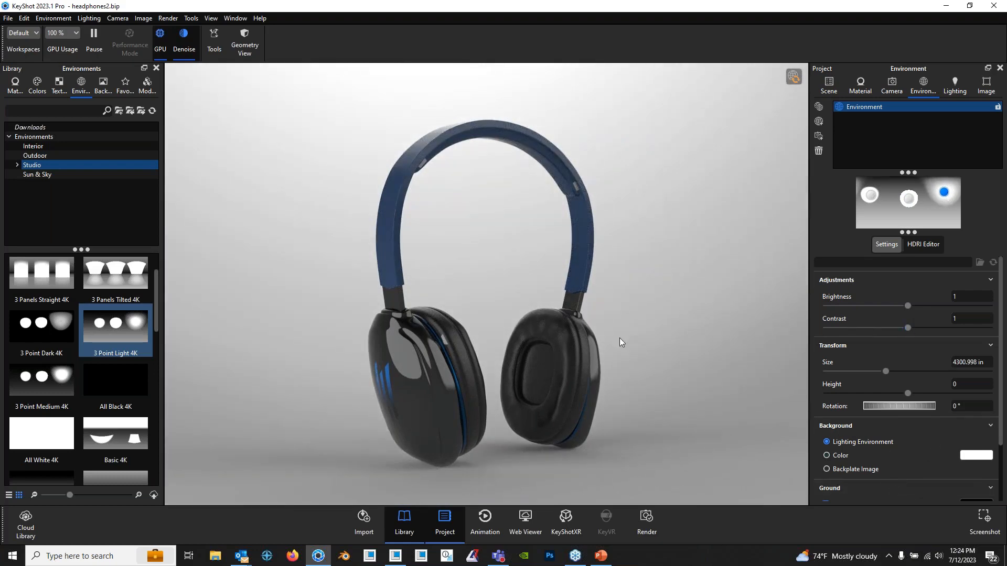
left_click_drag(619, 338, 611, 341)
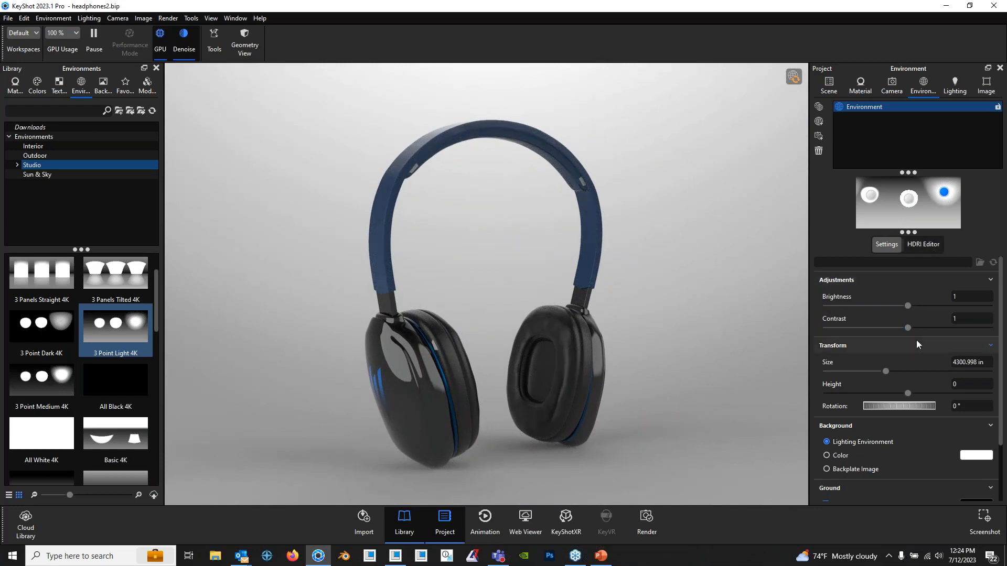
- Open the HDRI Editor and review the settings of the Overhead Gradient pin and the middle Overhead pin
scroll(918, 340, "down", 2)
left_click(932, 245)
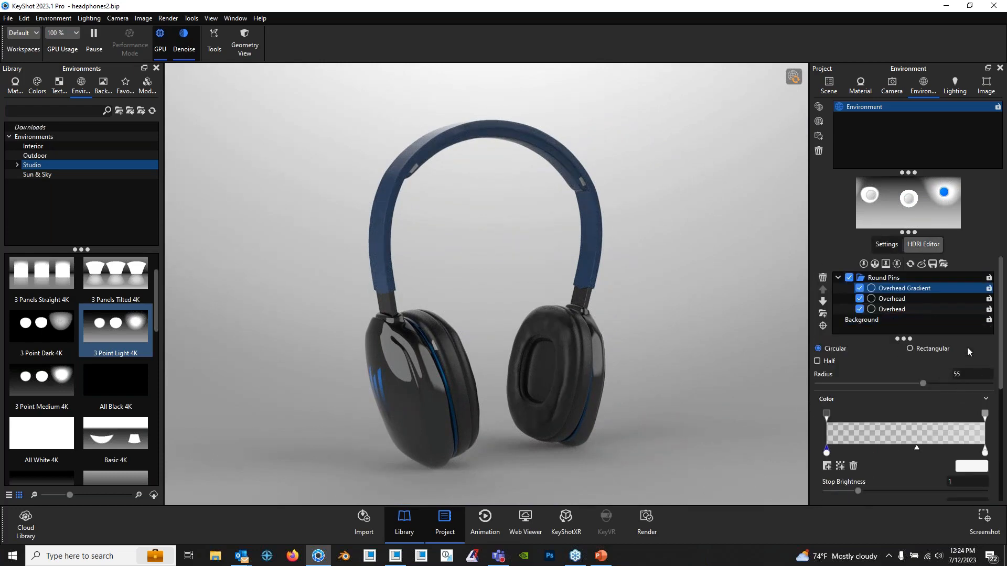
scroll(925, 380, "down", 2)
scroll(905, 376, "down", 1)
scroll(907, 376, "up", 3)
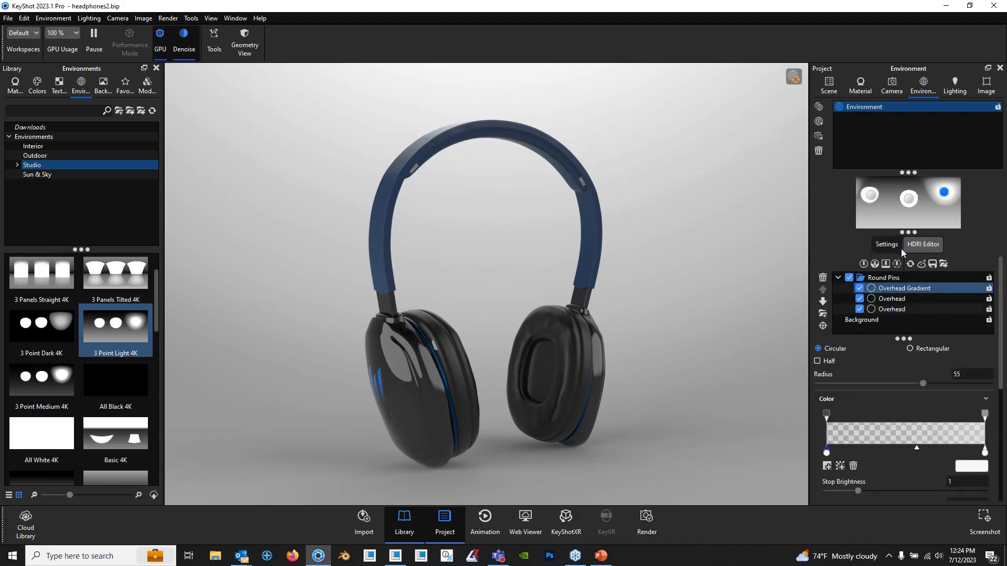
left_click(907, 198)
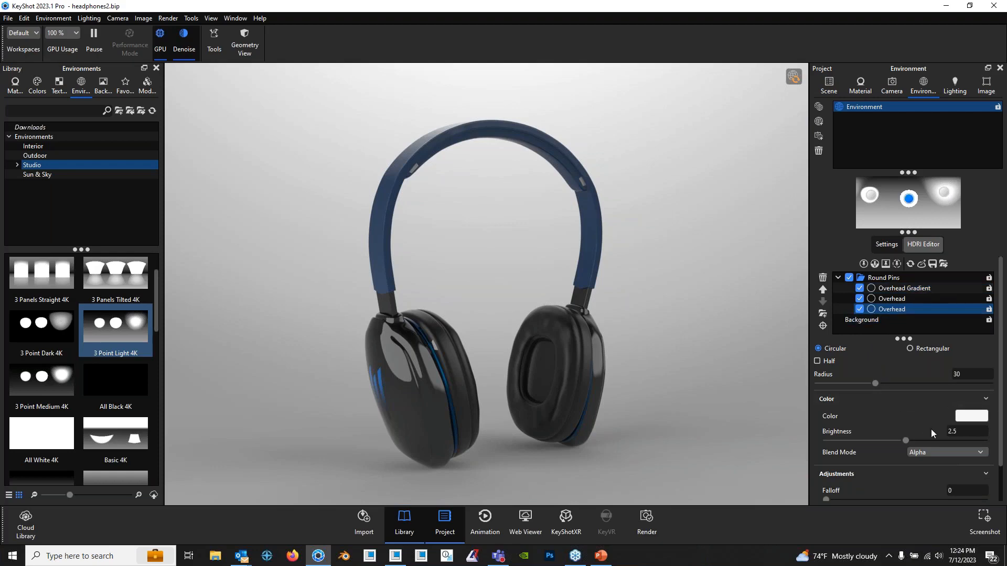
- Set the color of the leftmost Overhead light pin to a pale blue, hex C7DBEB
left_click(871, 196)
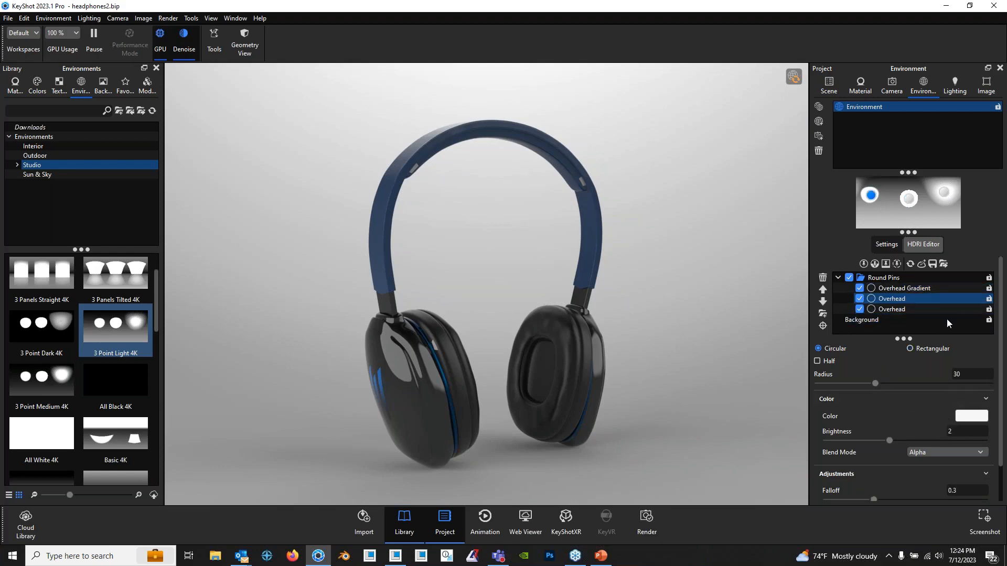
left_click(963, 417)
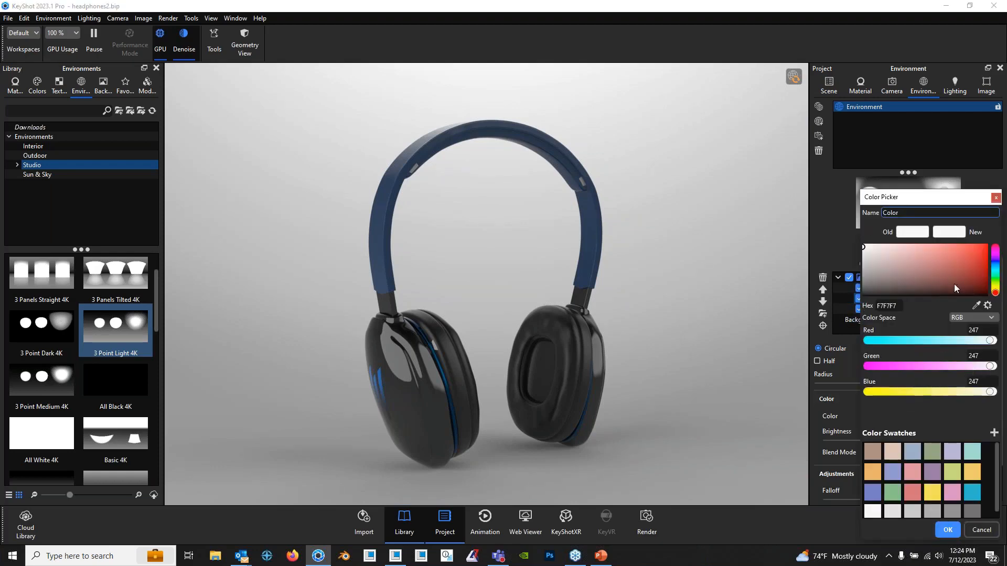
left_click(995, 270)
left_click_drag(997, 272, 997, 274)
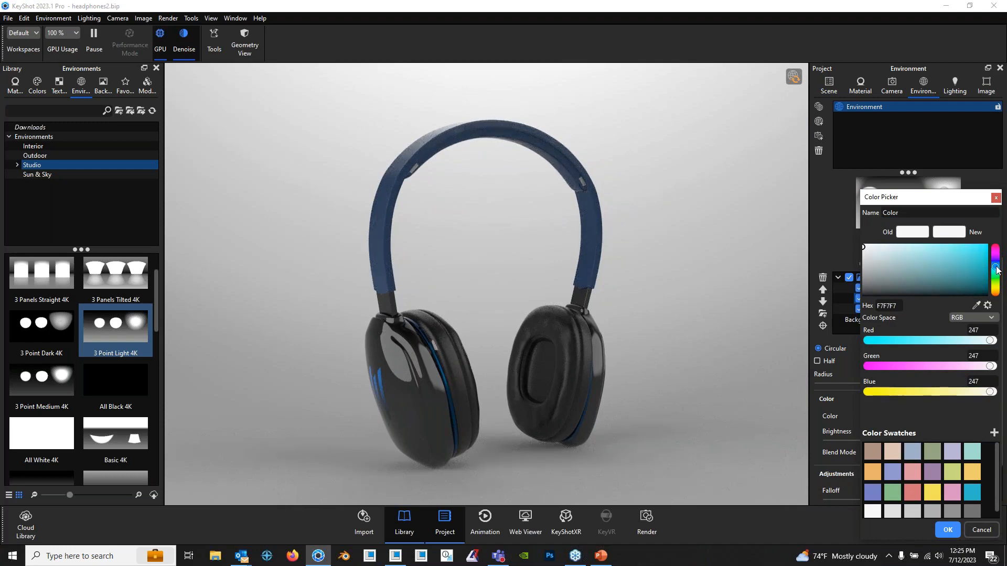
left_click(995, 267)
left_click(961, 261)
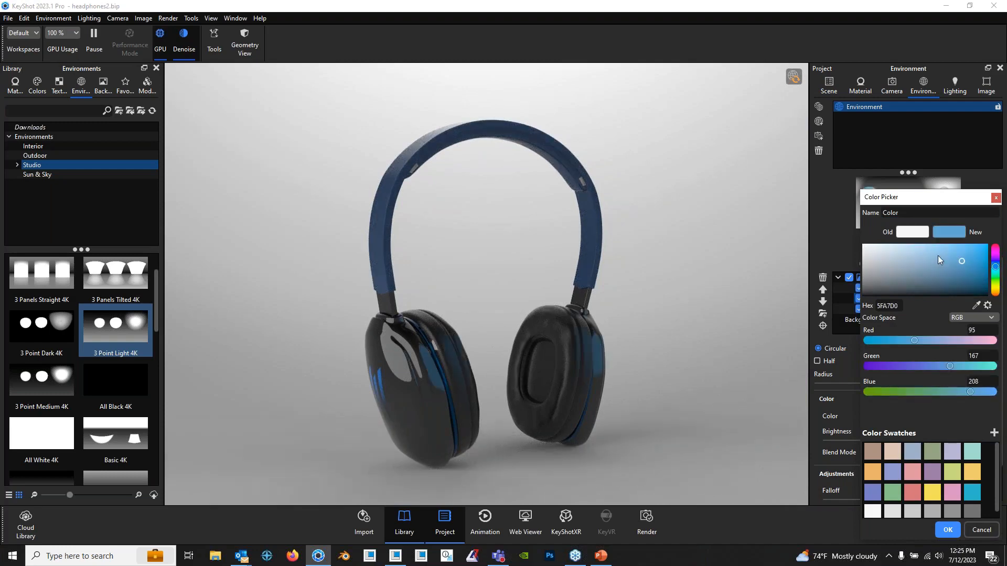
left_click_drag(942, 264, 898, 252)
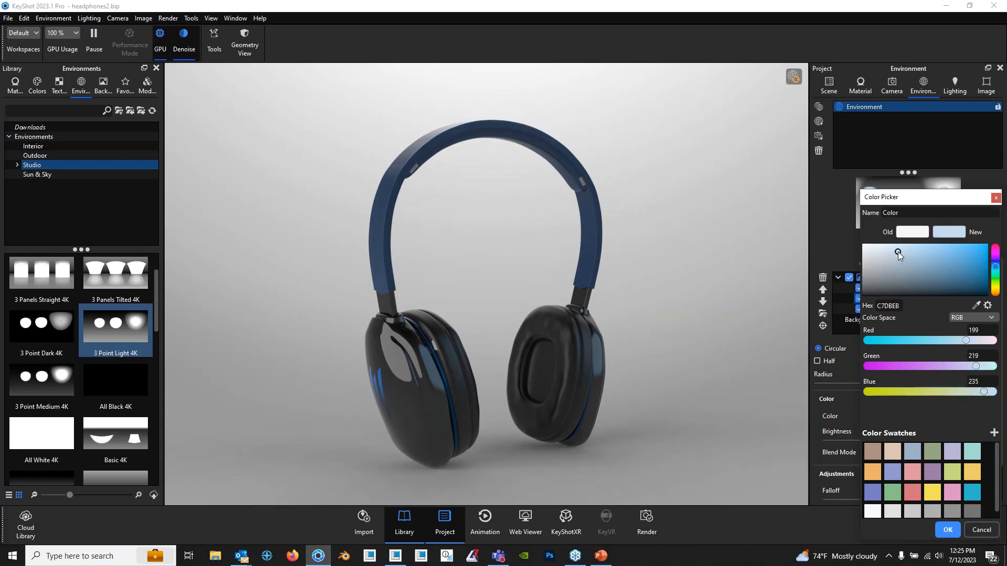
left_click(946, 530)
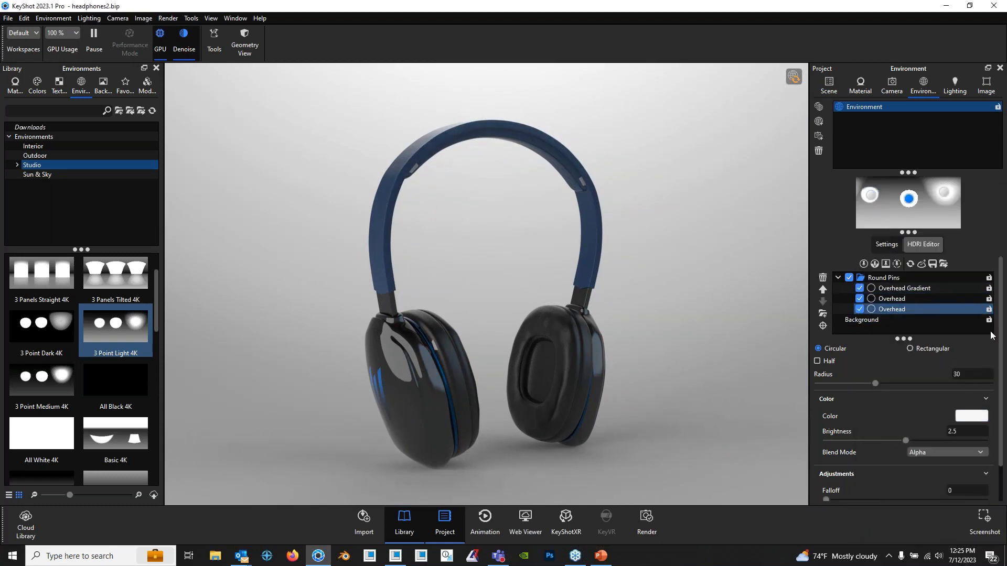
- Set the color of the middle Overhead light pin to a muted blue, hex 738BAE, and check the reflections on the headphones
left_click(963, 416)
left_click_drag(995, 248, 996, 269)
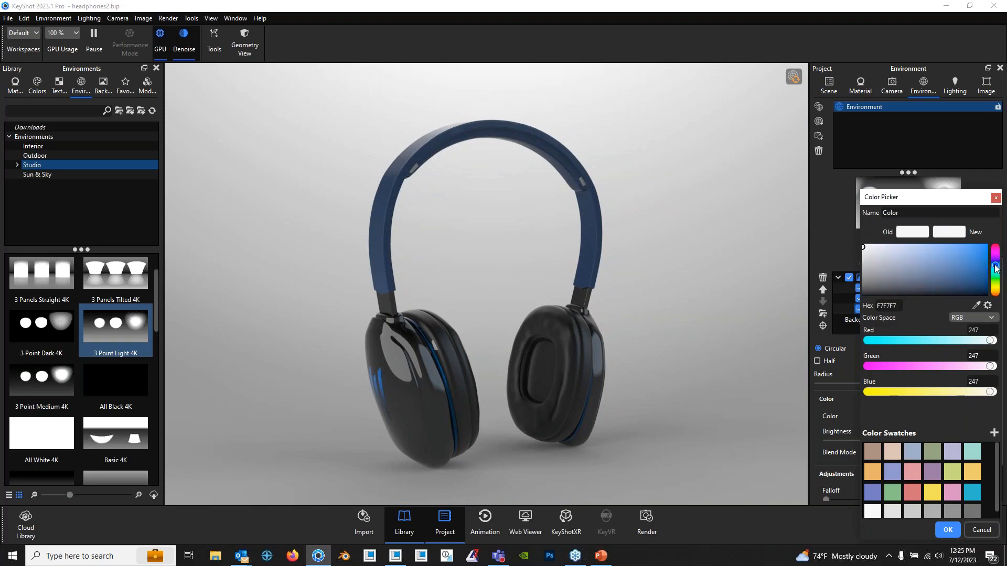
left_click(967, 273)
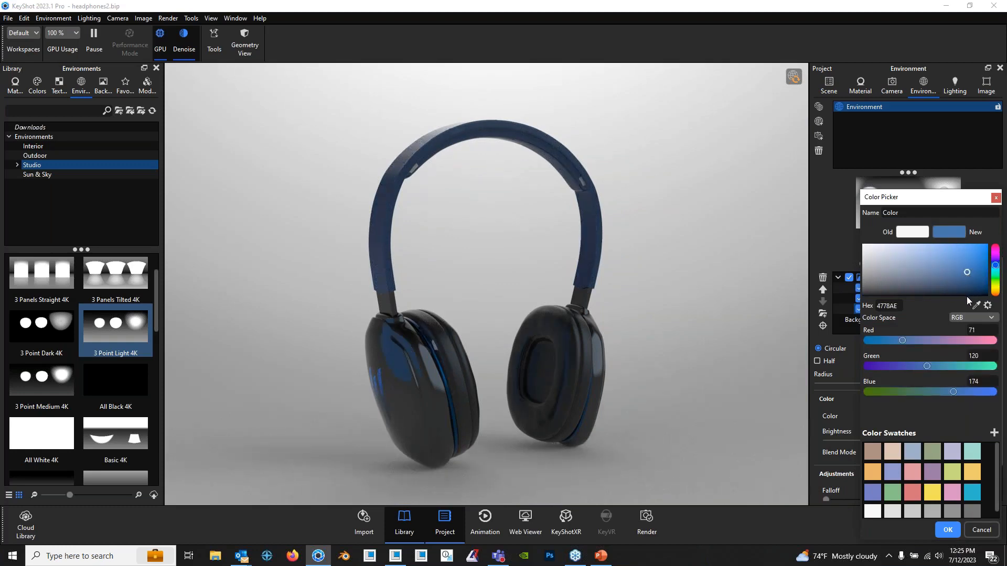
left_click(956, 284)
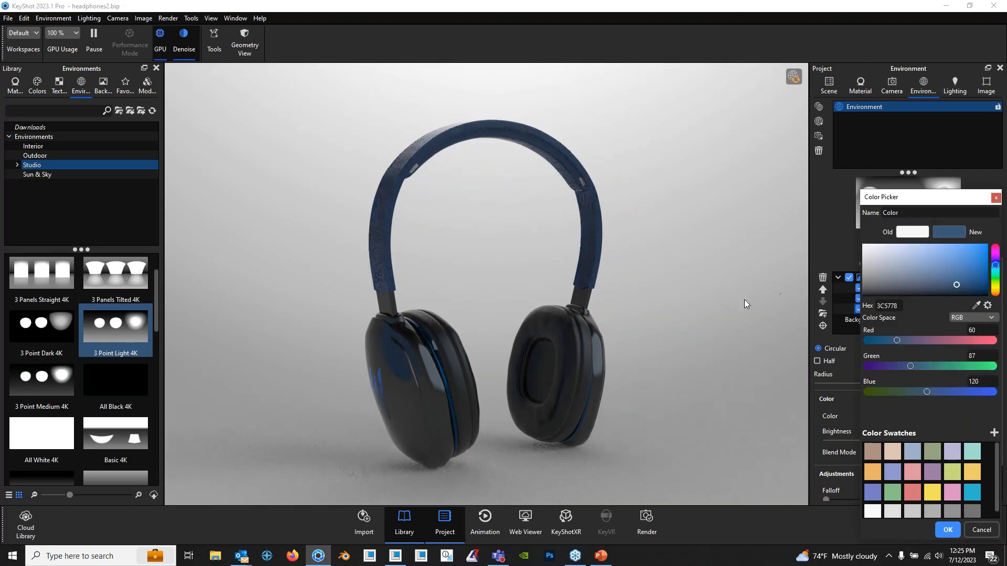
left_click_drag(659, 345, 631, 345)
left_click(933, 272)
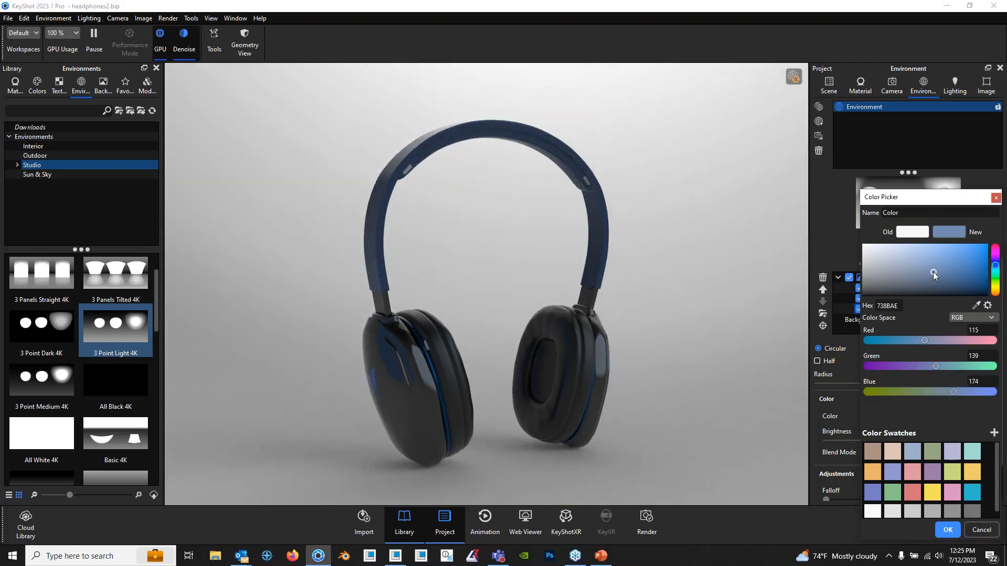
left_click(947, 530)
left_click_drag(694, 358, 534, 357)
left_click_drag(663, 353, 426, 314)
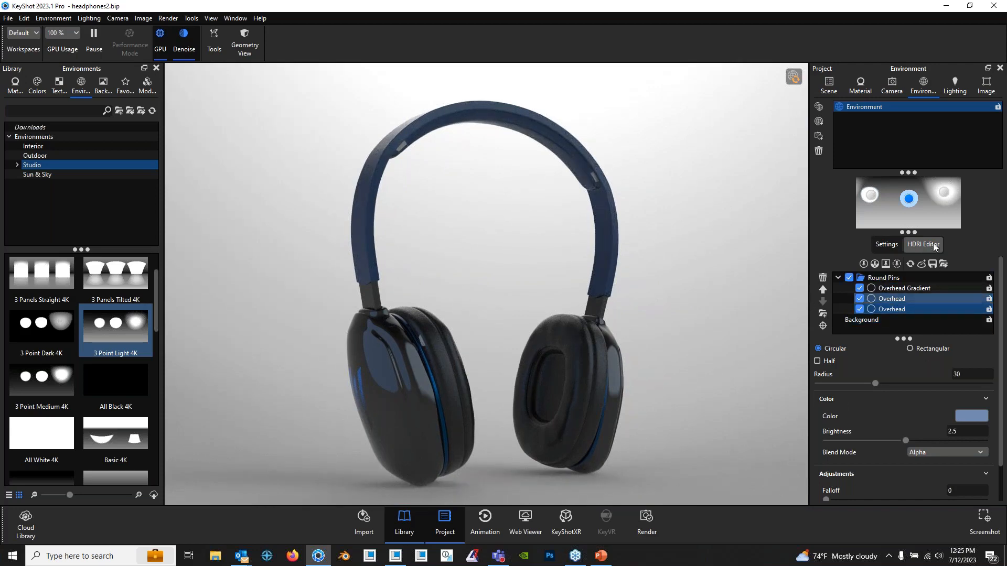
- Switch the environment background from the lighting environment to a solid white color and view the headphones against it
left_click(893, 245)
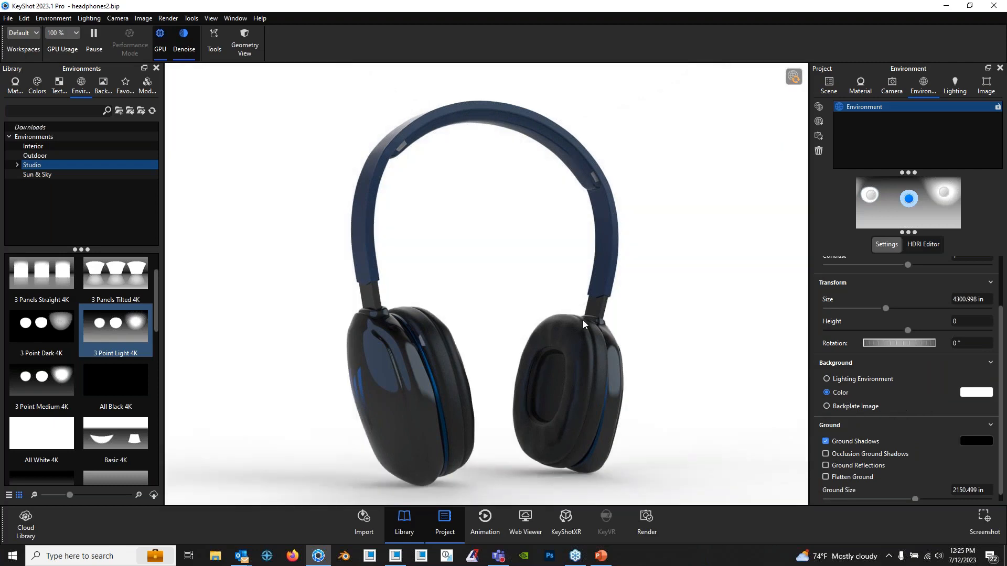
left_click_drag(543, 247, 512, 274)
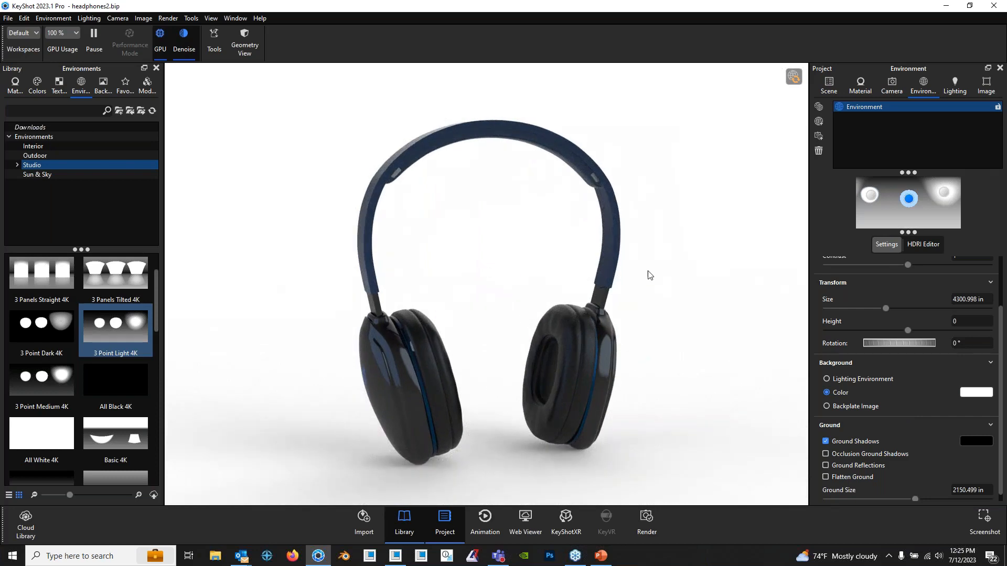
left_click_drag(647, 271, 637, 274)
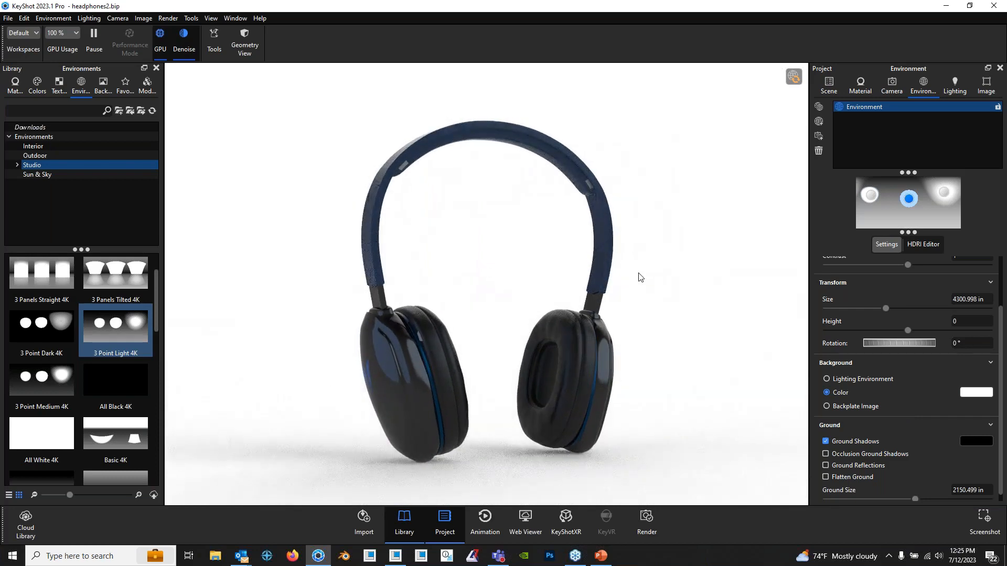
- Change the environment background color to a pale blue, hex A0BBD8, and check the headphones against it
left_click(976, 394)
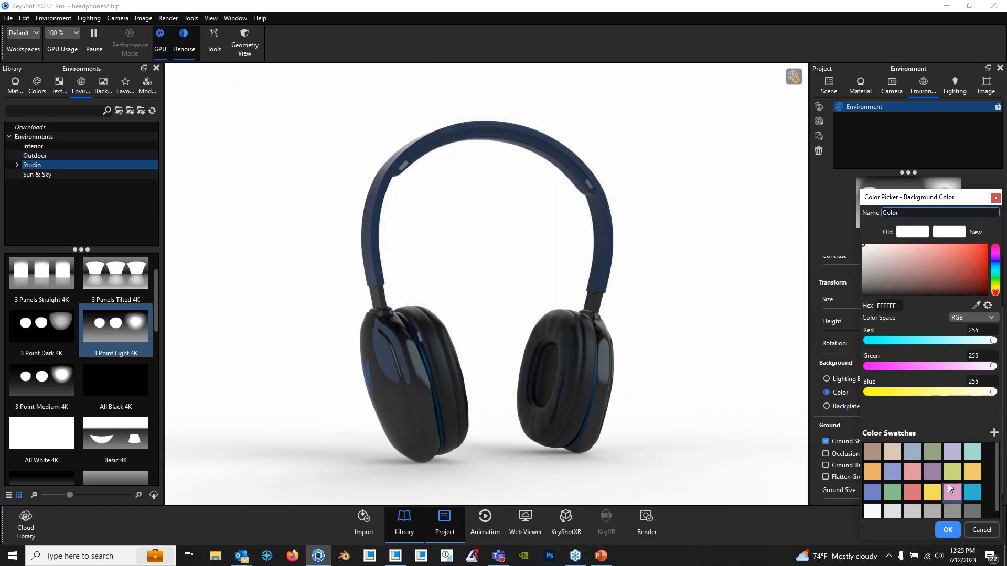
left_click(972, 492)
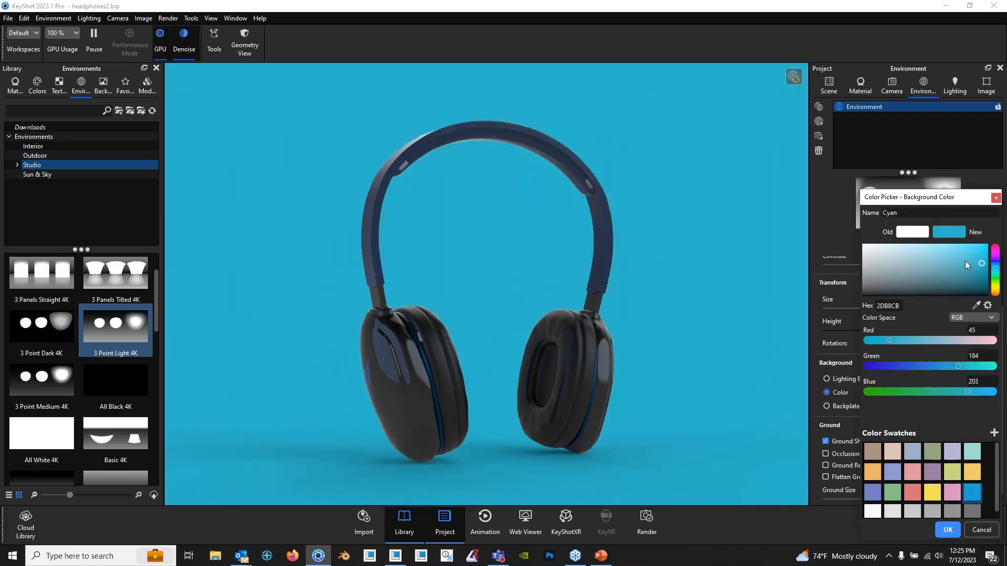
scroll(434, 312, "up", 2)
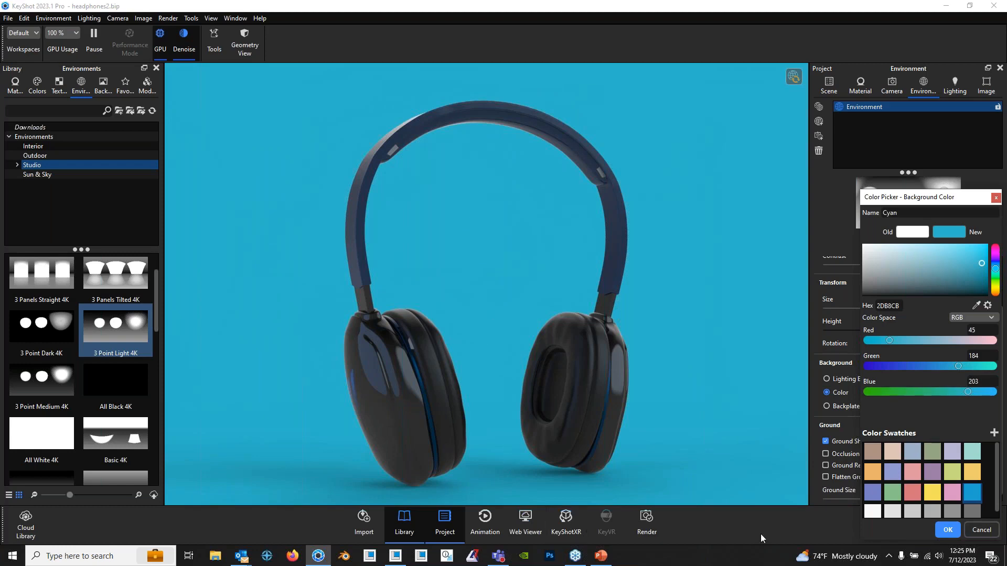
mouse_move(971, 271)
left_mouse_down()
mouse_move(985, 280)
mouse_move(995, 265)
left_mouse_up()
left_click_drag(973, 267, 916, 262)
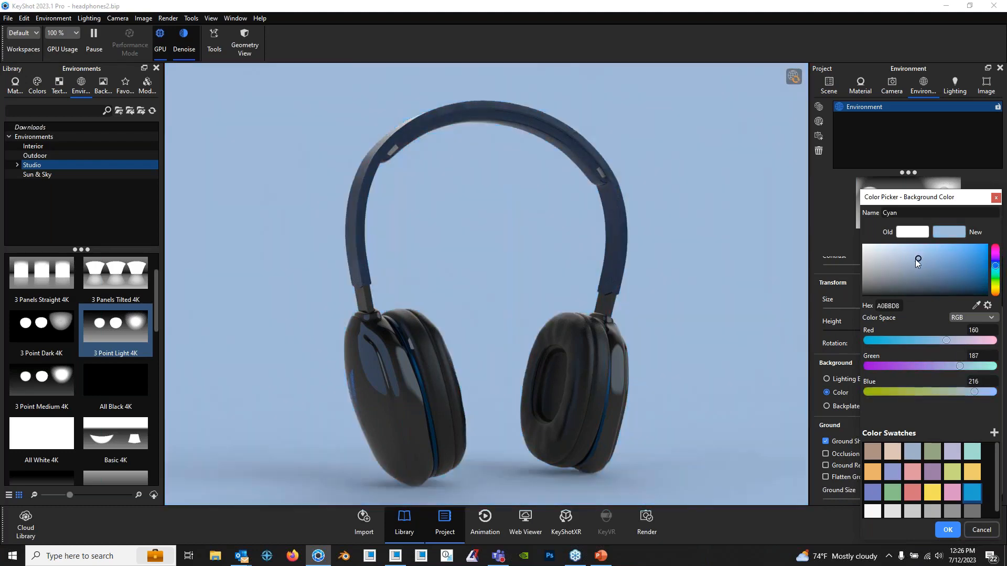
left_click(948, 530)
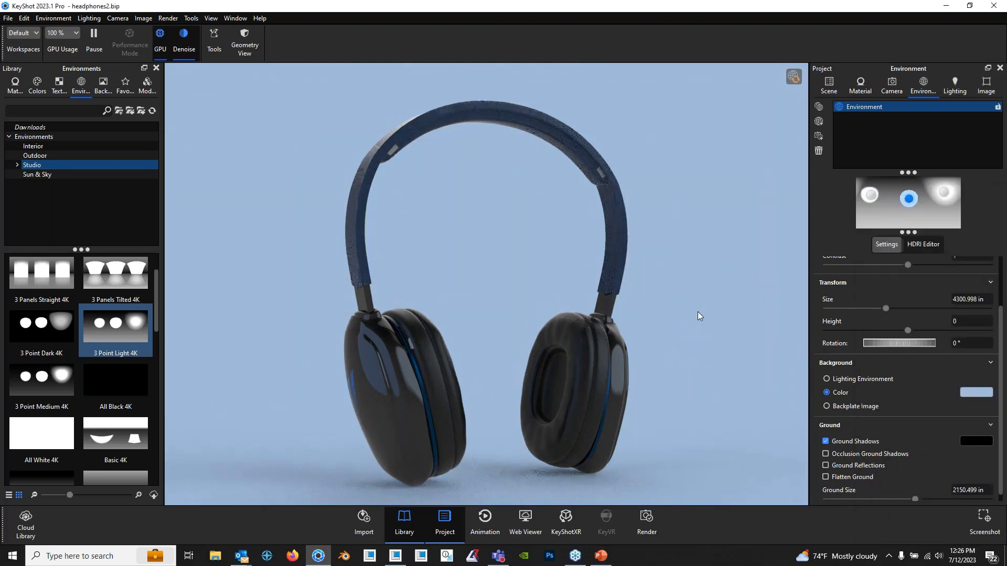
left_click_drag(684, 279, 666, 306)
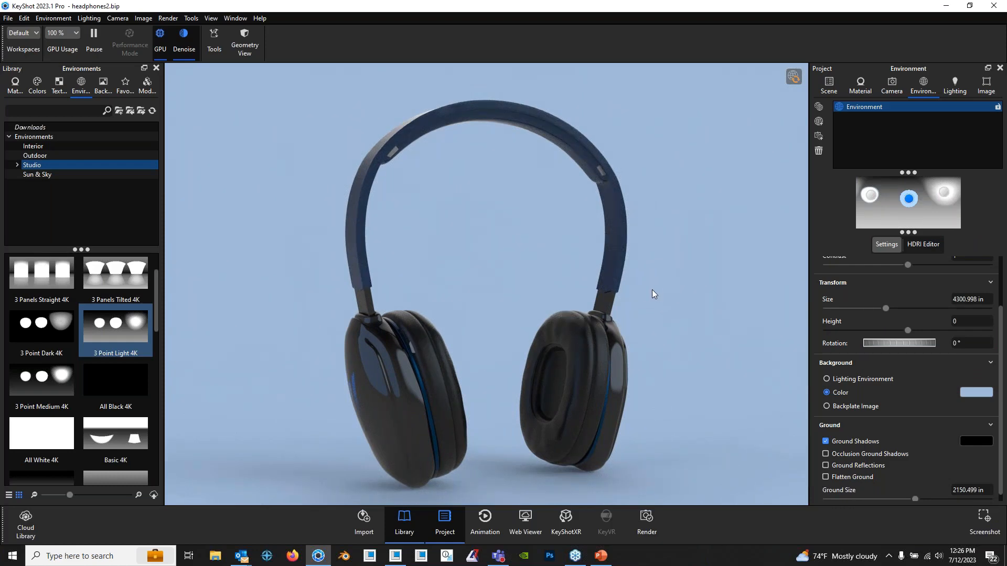
left_click_drag(652, 289, 618, 295)
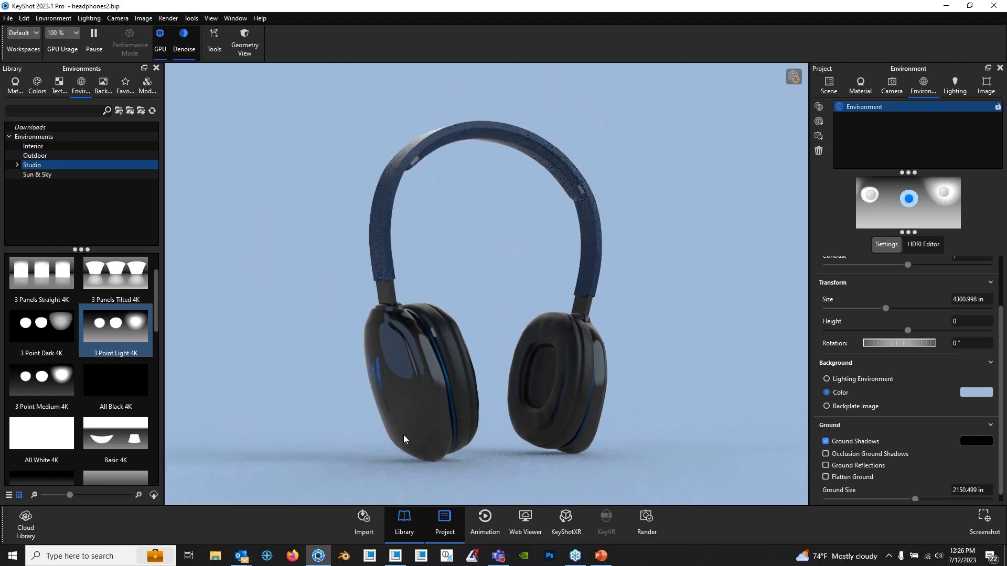
left_click(485, 524)
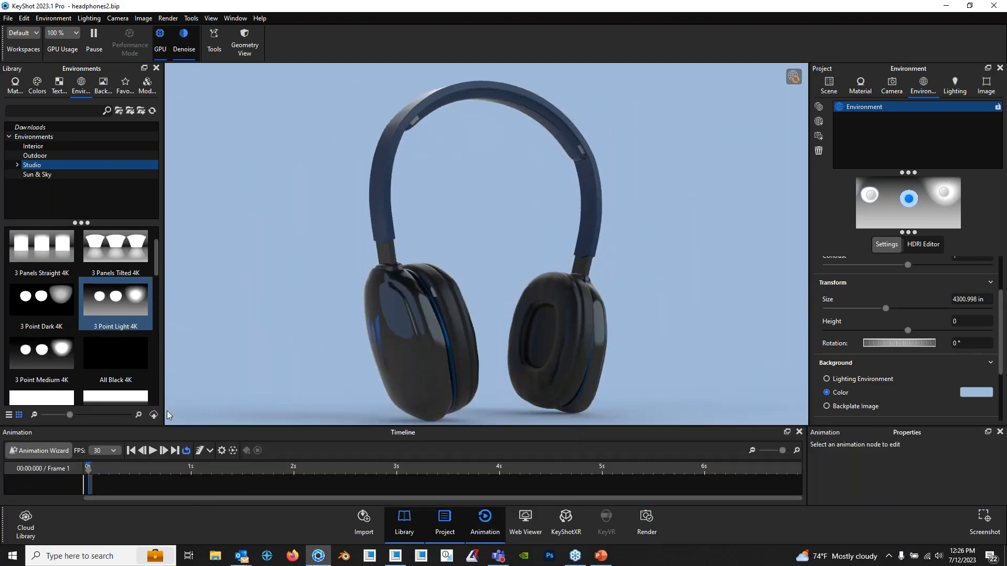
left_click_drag(488, 338, 509, 317)
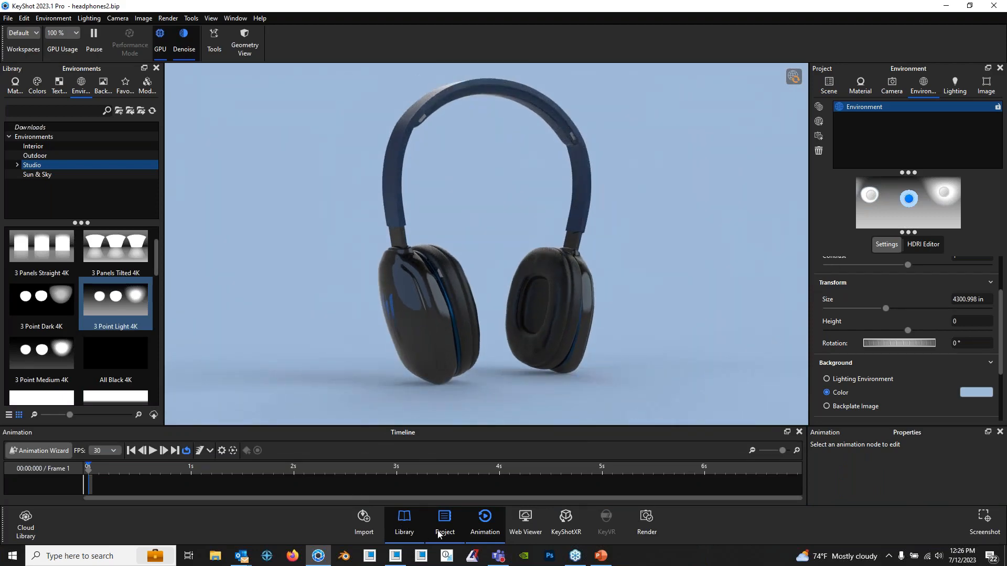
left_click(485, 521)
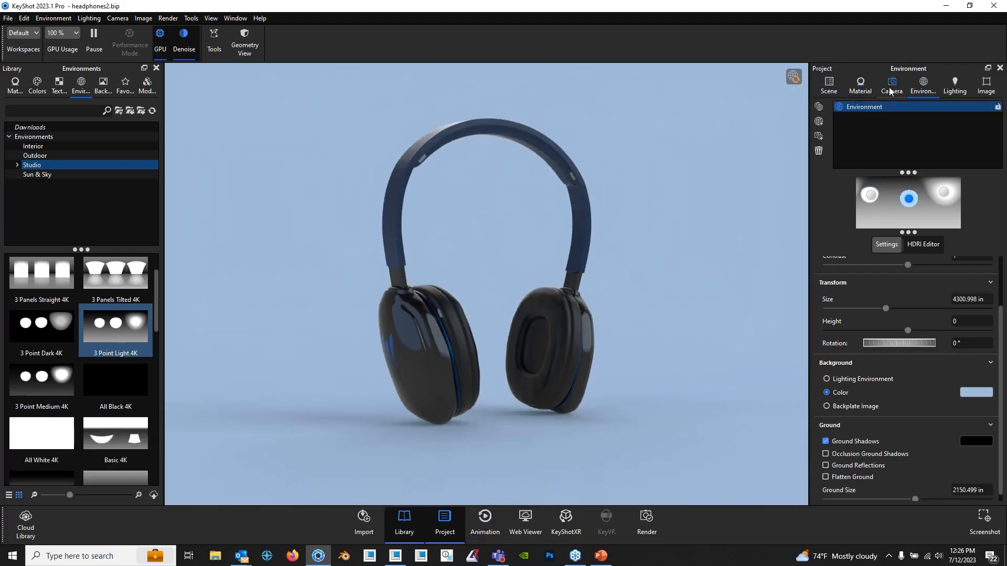
- Raise the whole HEADPHONES group about 54.67 in along Y with the Move Tool so it floats above the ground
left_click(831, 88)
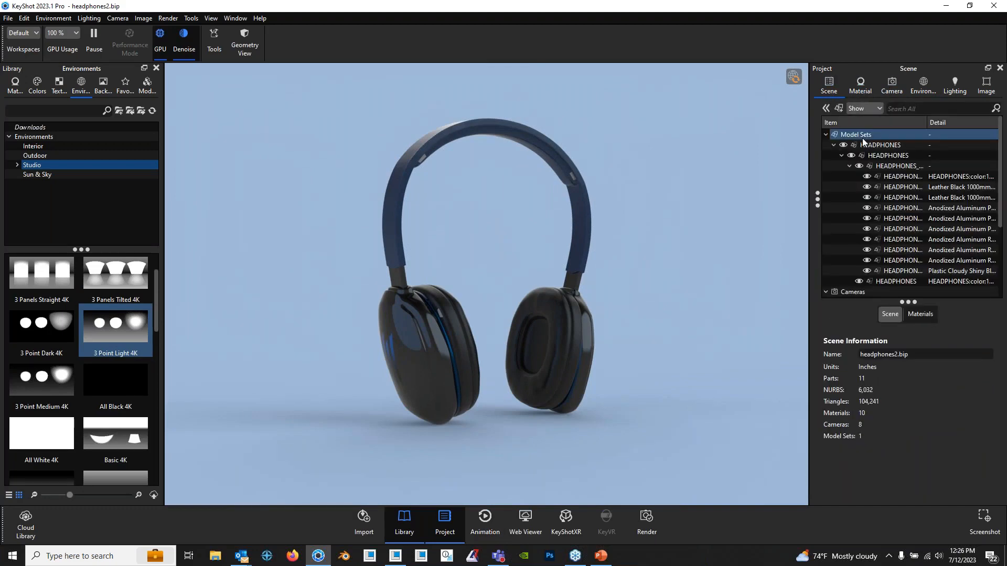
left_click(862, 136)
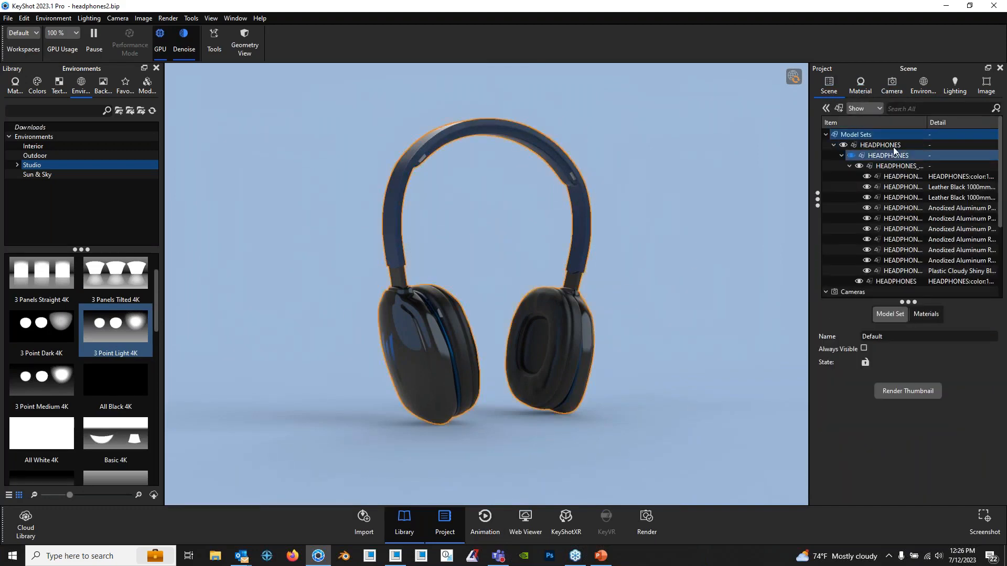
left_click(885, 148)
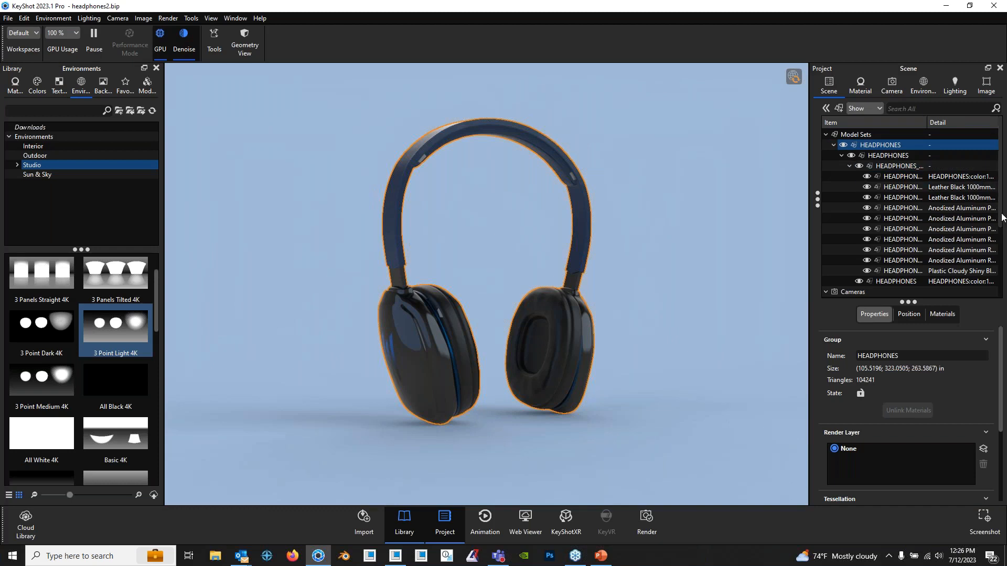
left_click(911, 315)
left_click(914, 339)
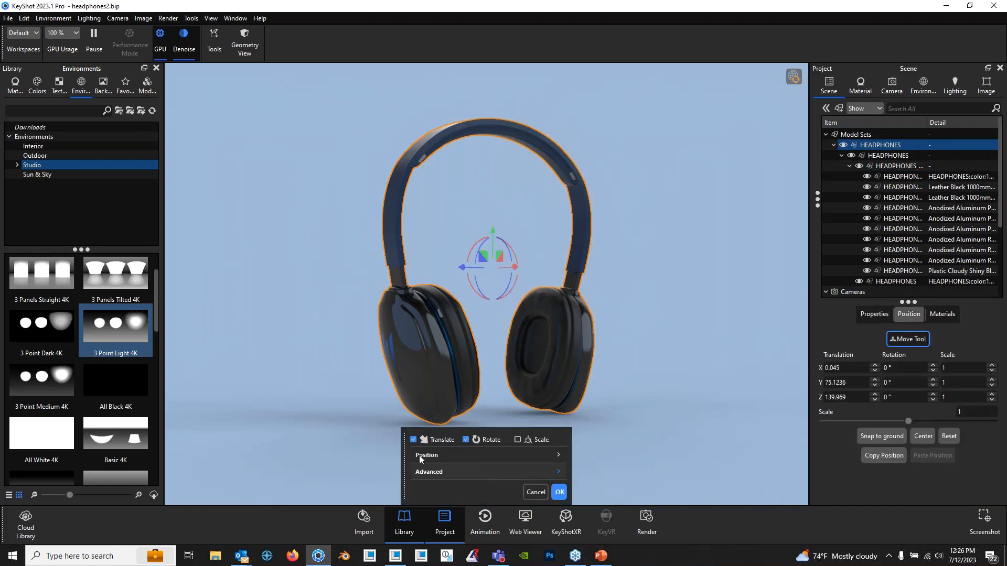
left_click_drag(493, 231, 489, 182)
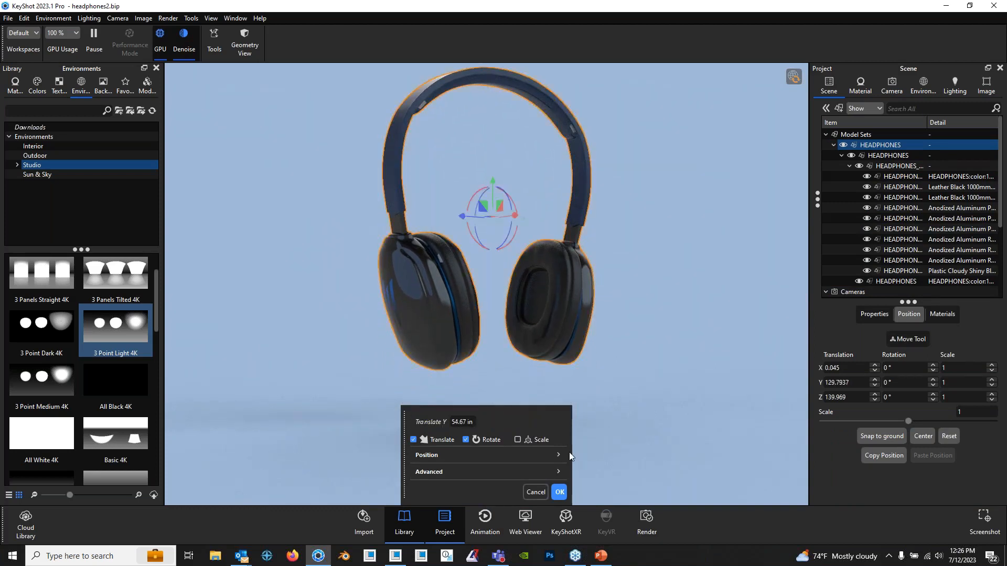
left_click(563, 496)
middle_click_drag(625, 333, 650, 411)
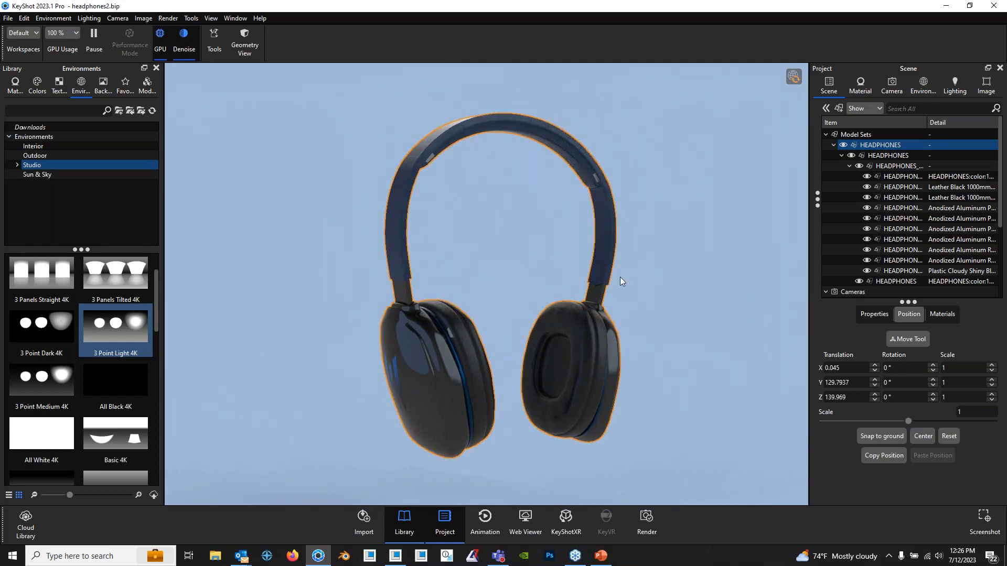
scroll(614, 278, "up", 2)
left_click(647, 256)
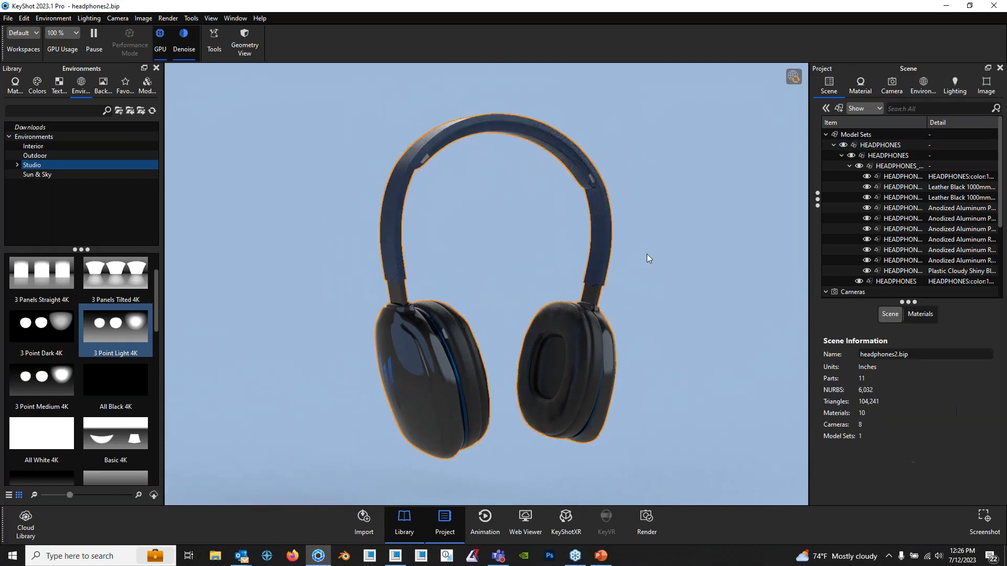
- Show the animation timeline and set its frame rate to 60 FPS
left_click(485, 519)
left_click_drag(424, 320, 406, 317)
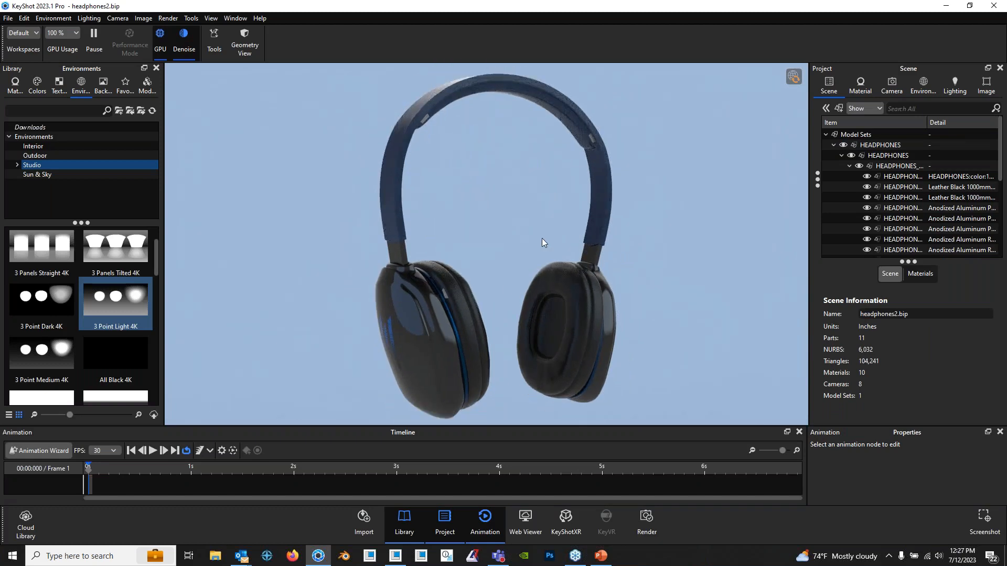
scroll(542, 239, "down", 2)
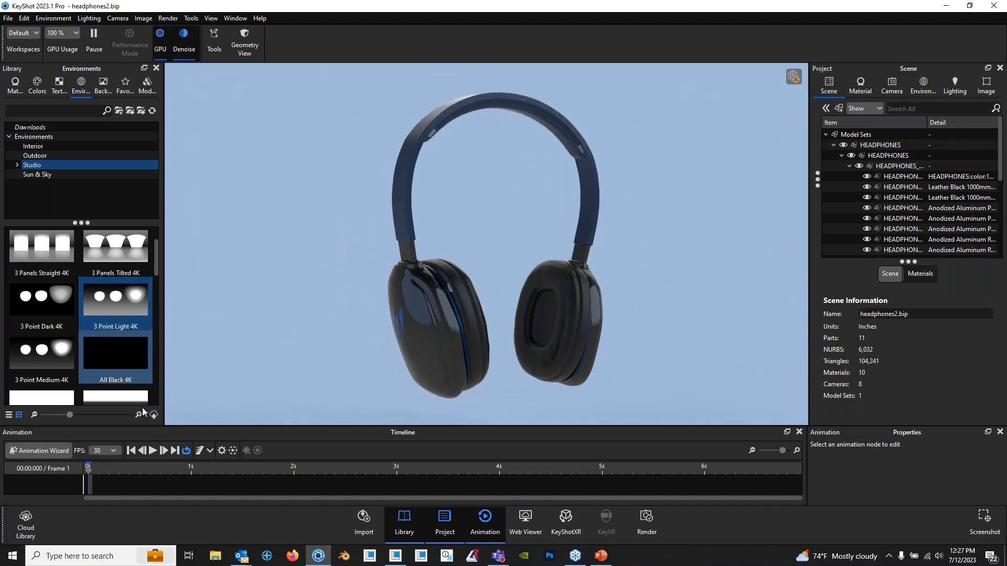
left_click(115, 452)
left_click(111, 507)
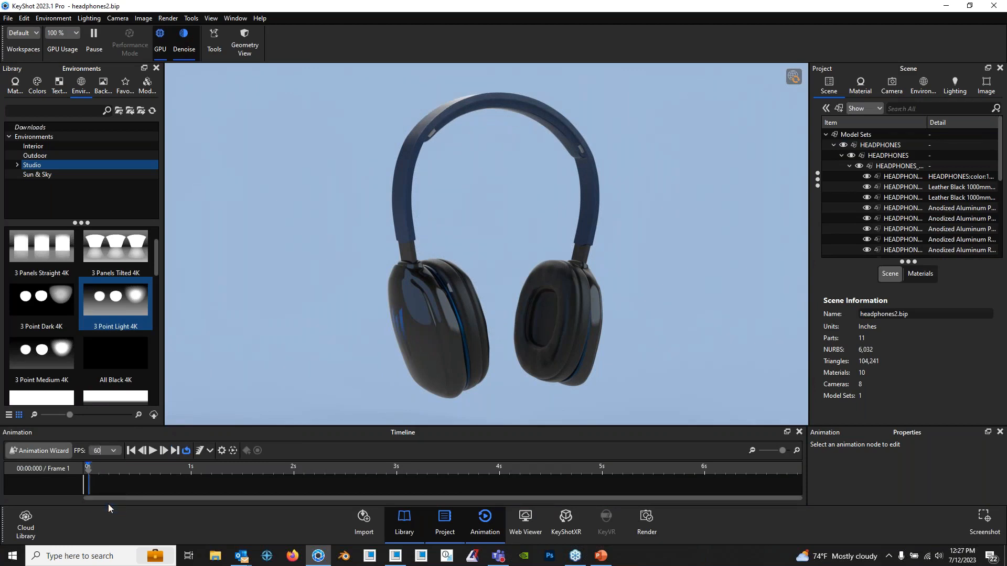
- Add a Turntable animation to the whole Model Sets node with the Animation Wizard, keeping 360° clockwise rotation about the model over 5 seconds
left_click(46, 451)
left_click_drag(506, 78, 194, 78)
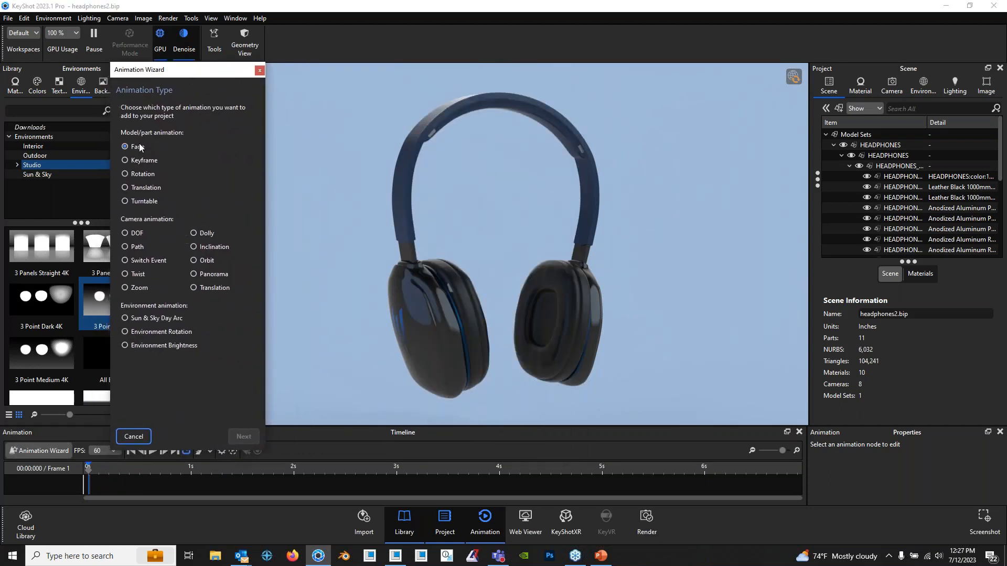
left_click(142, 177)
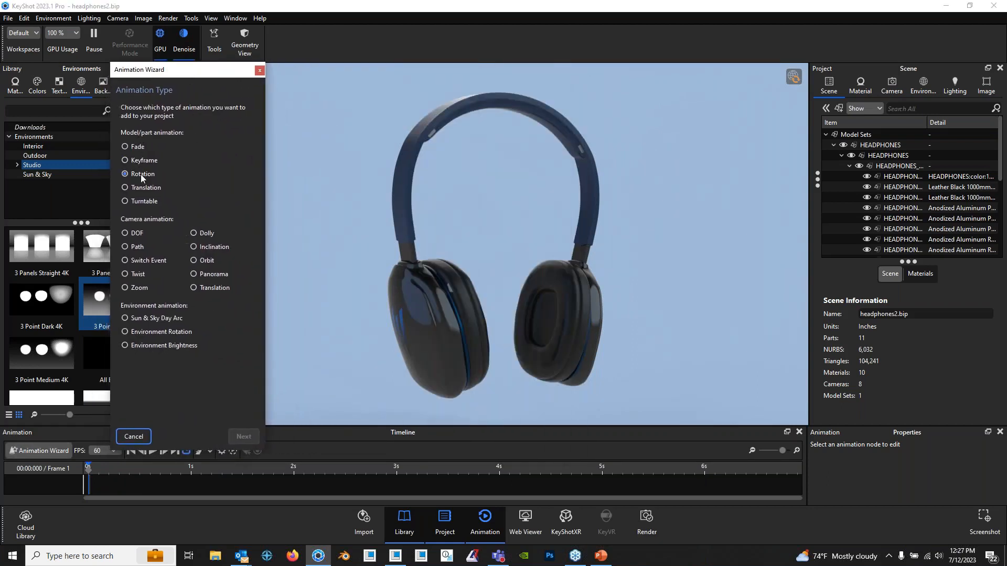
left_click(154, 147)
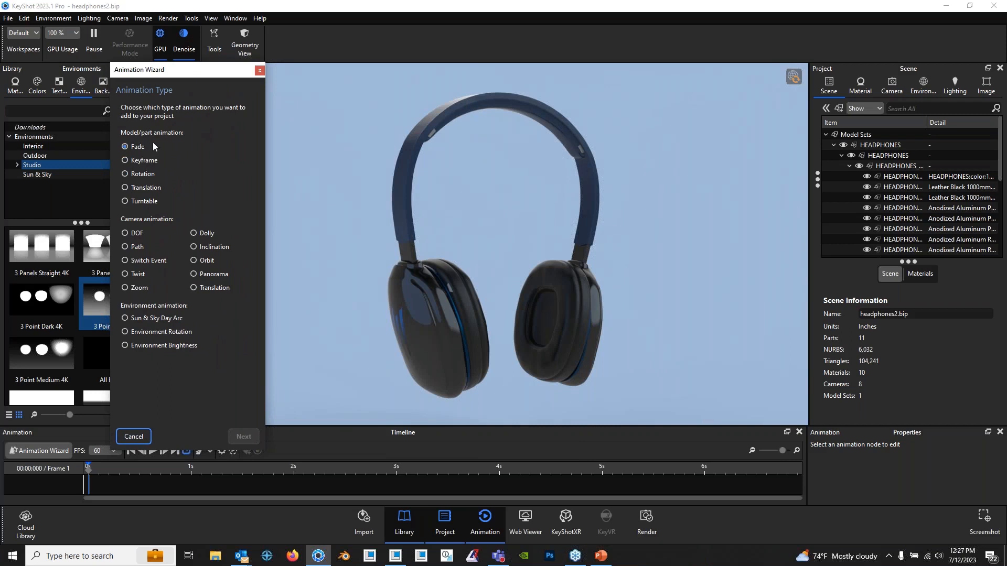
left_click(141, 203)
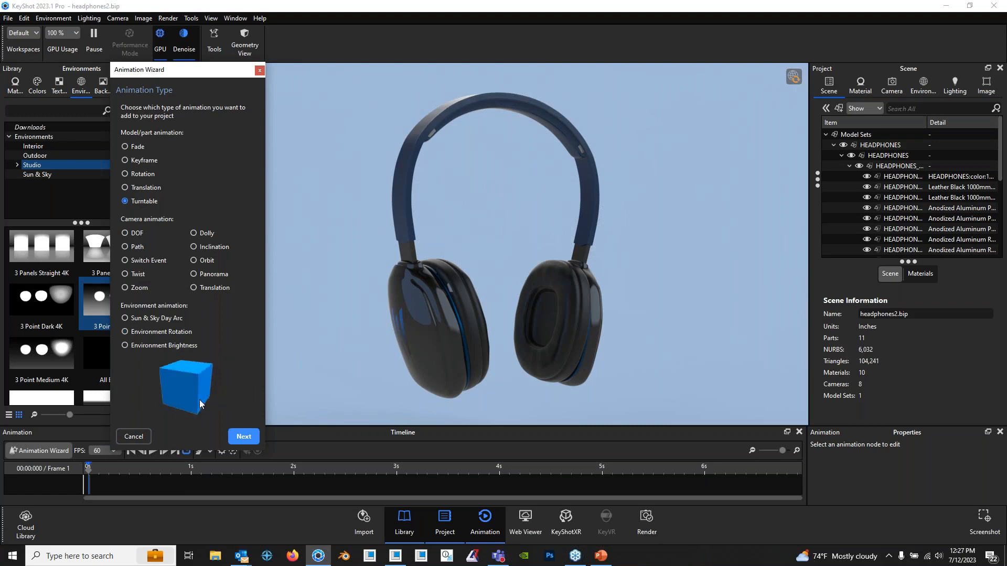
left_click(244, 437)
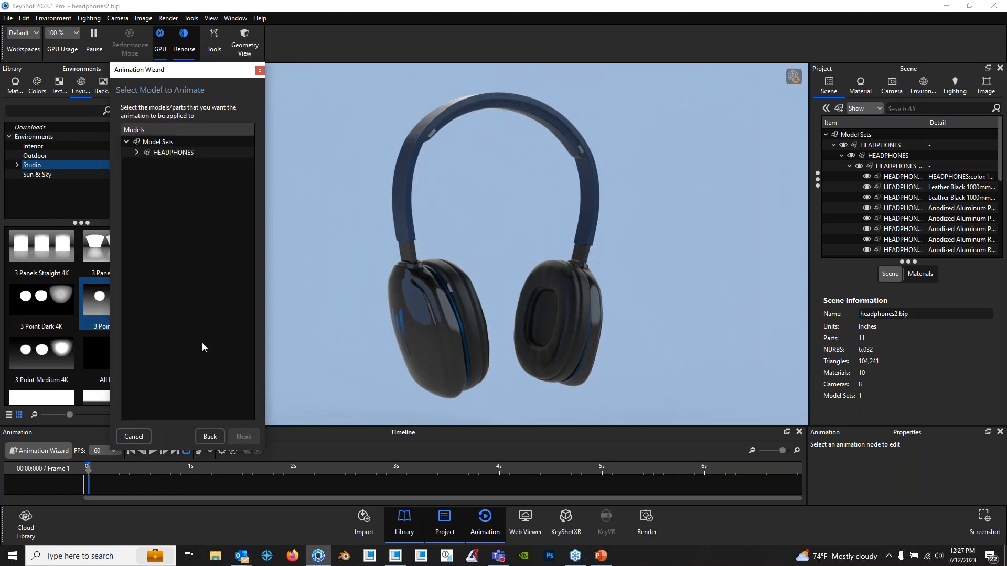
left_click(165, 143)
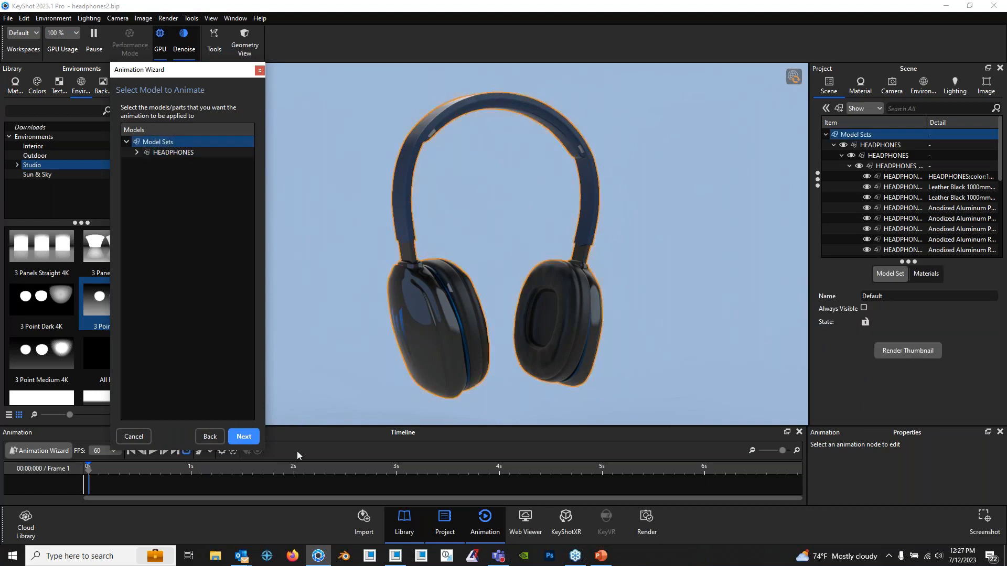
left_click(247, 436)
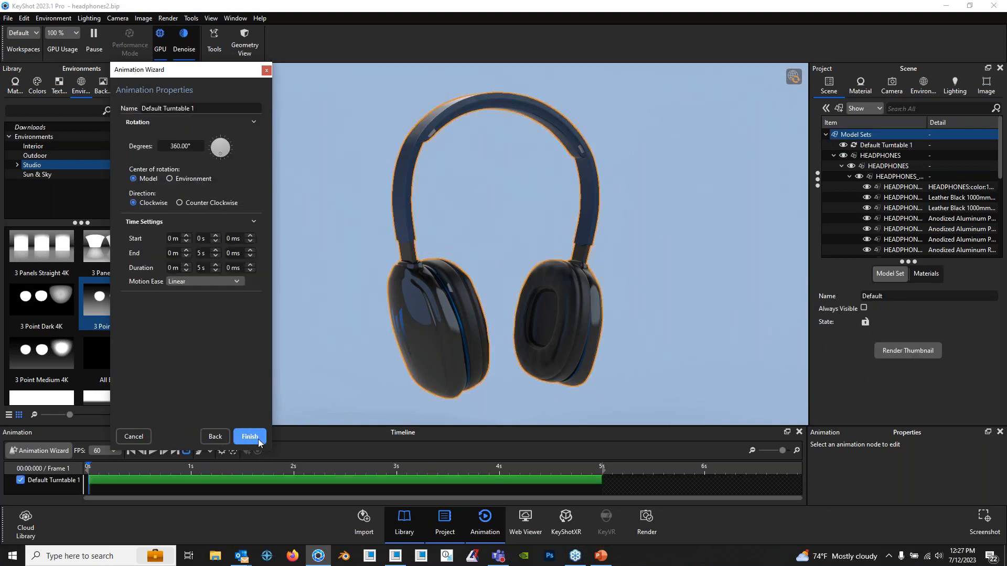
left_click(245, 437)
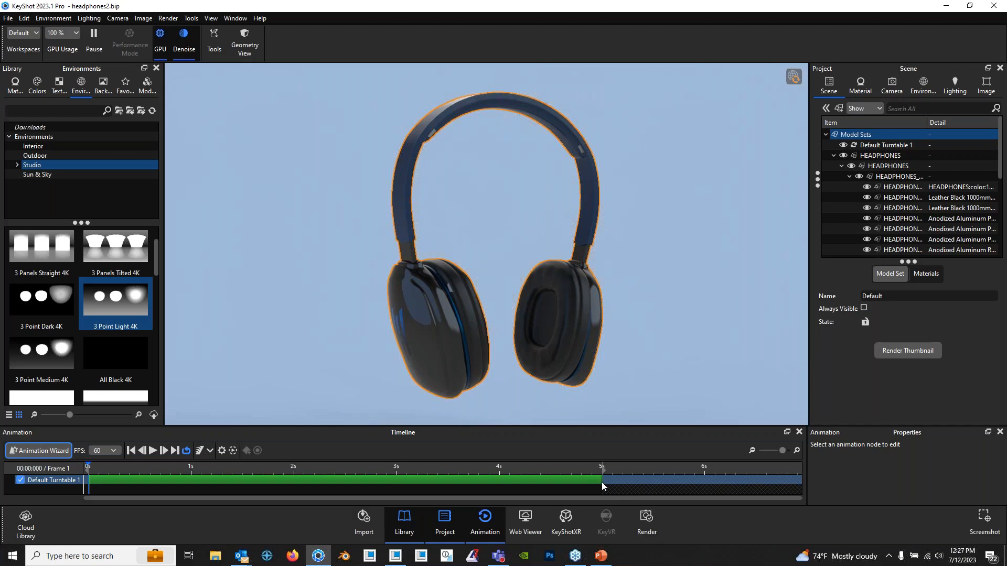
- Show a longer time span in the timeline and select the turntable animation to display its properties
mouse_move(780, 451)
left_mouse_down()
mouse_move(766, 452)
mouse_move(777, 453)
left_mouse_up()
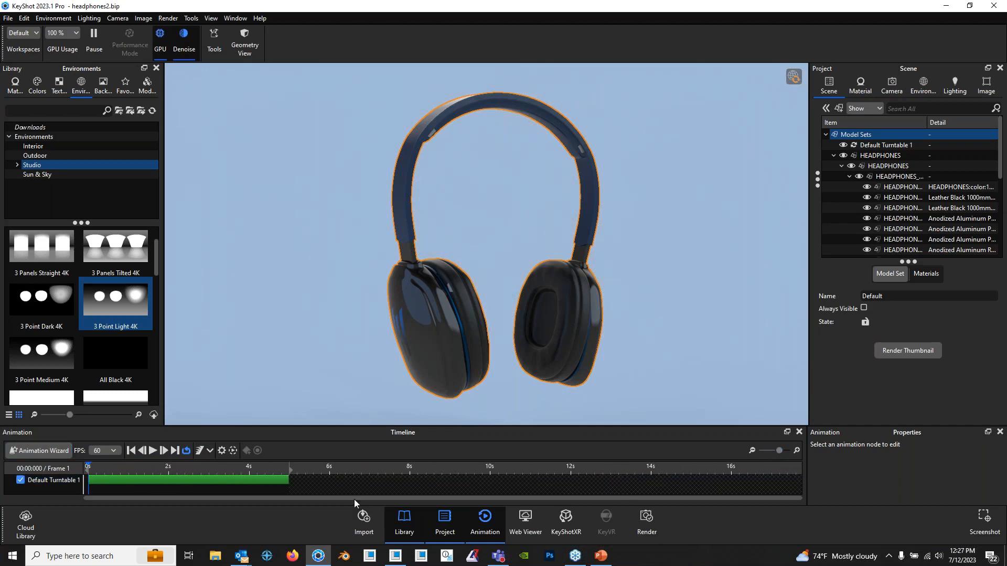
left_click(287, 482)
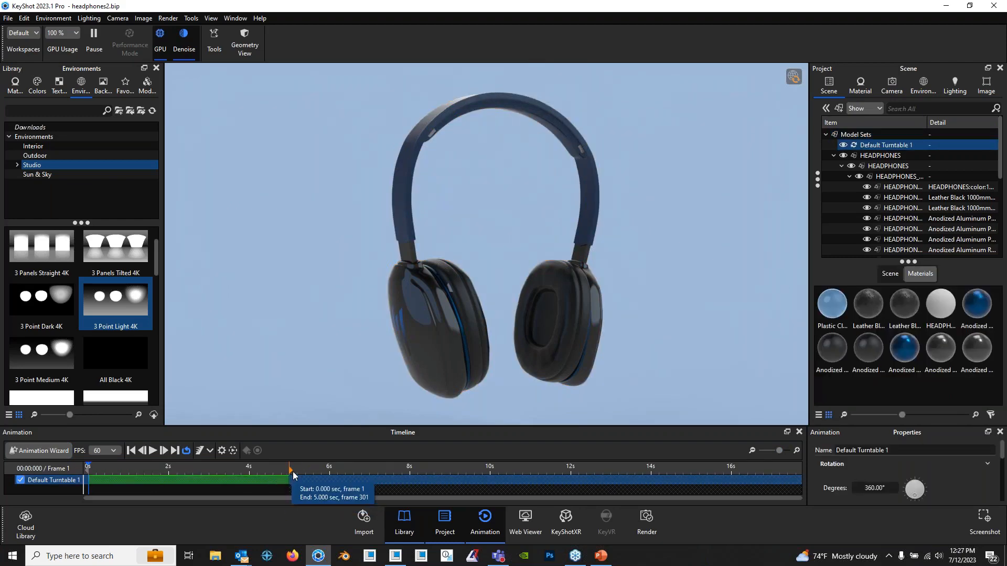
right_click(283, 478)
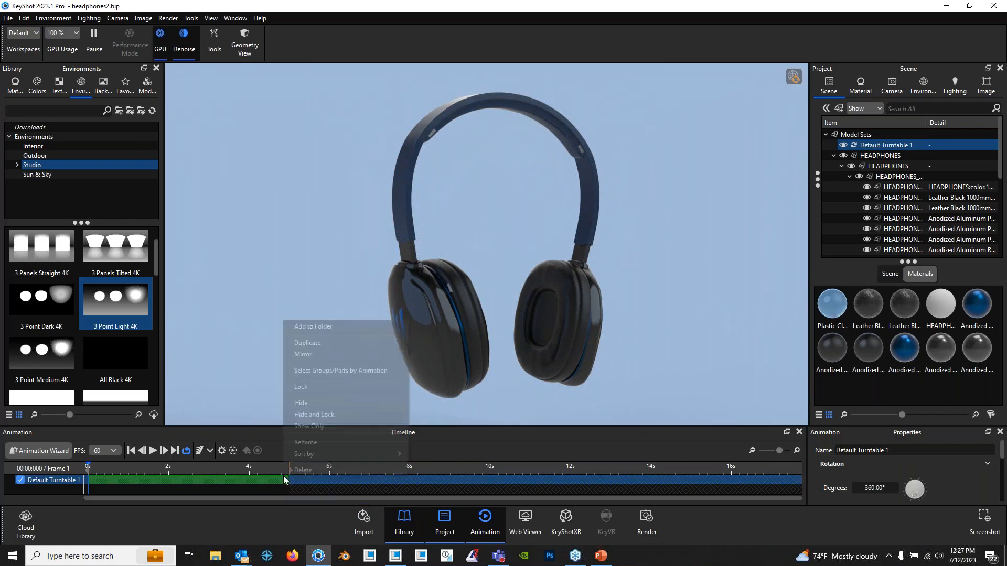
left_click(341, 490)
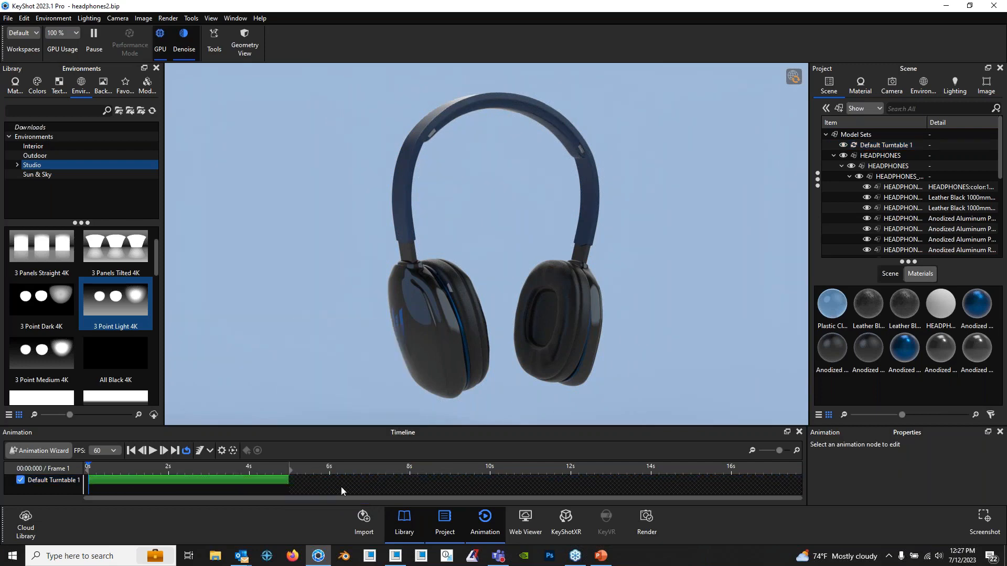
left_click(100, 481)
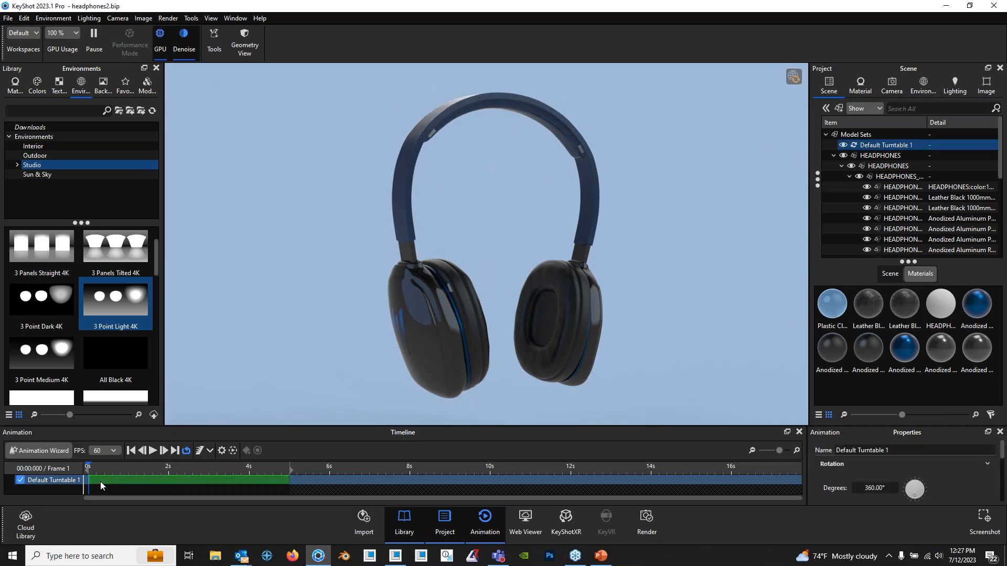
- Preview the turntable animation, pause the real-time rendering, and return the playhead to the first frame
left_click(152, 451)
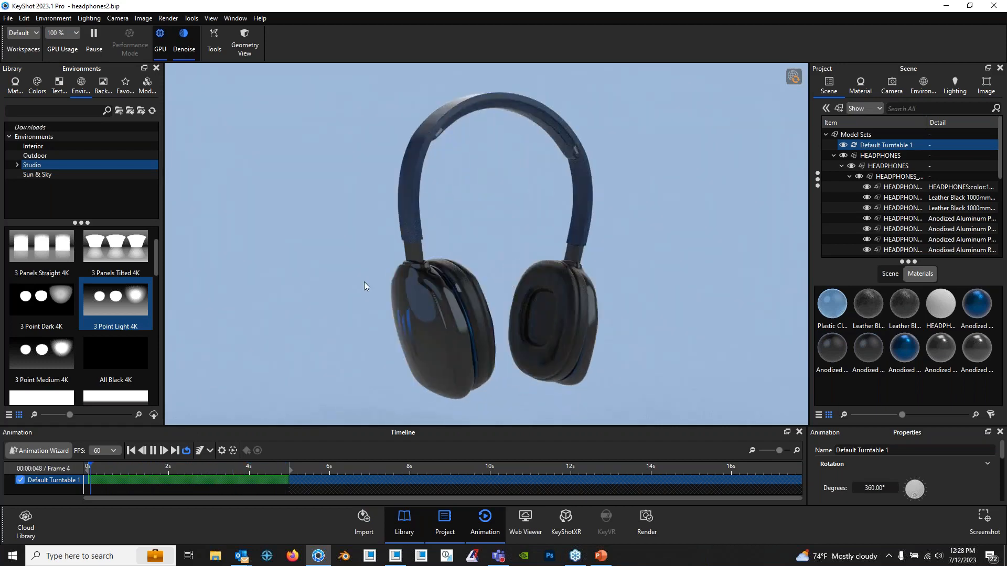
left_click(94, 38)
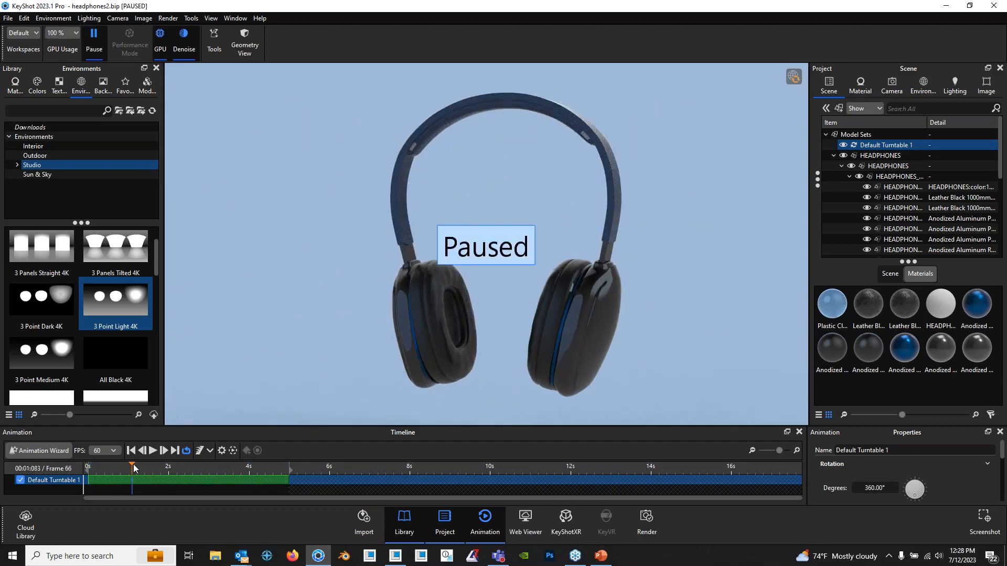
left_click_drag(152, 466, 87, 467)
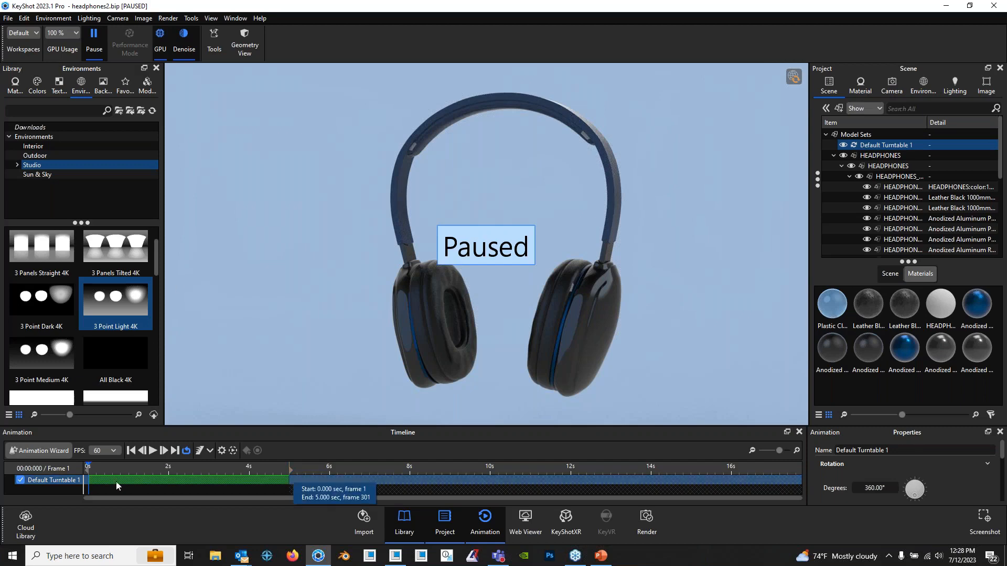
- Show the scene's camera settings and enlarge the time scale around the turntable animation
left_click(884, 83)
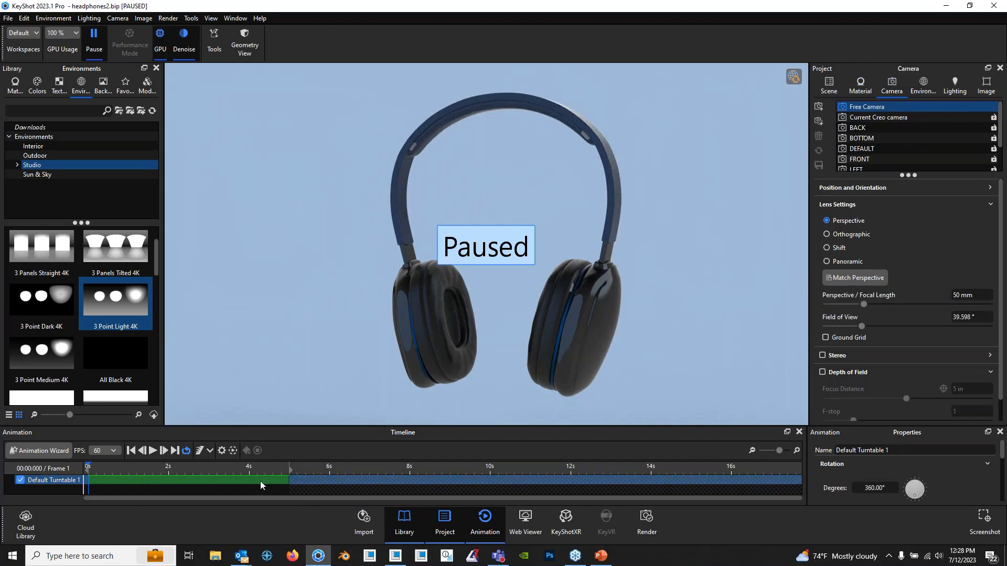
right_click(284, 480)
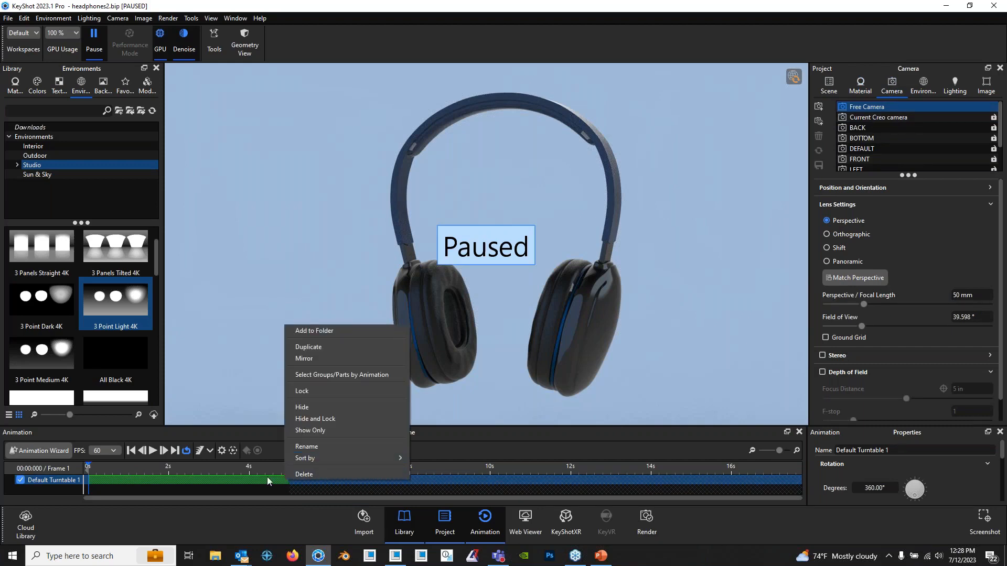
left_click(265, 477)
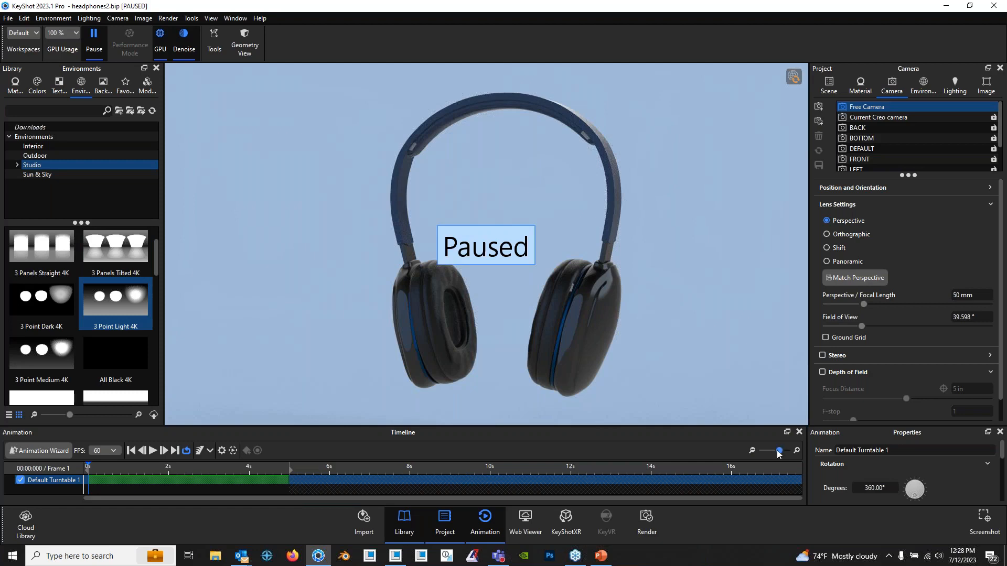
left_click_drag(777, 450, 781, 451)
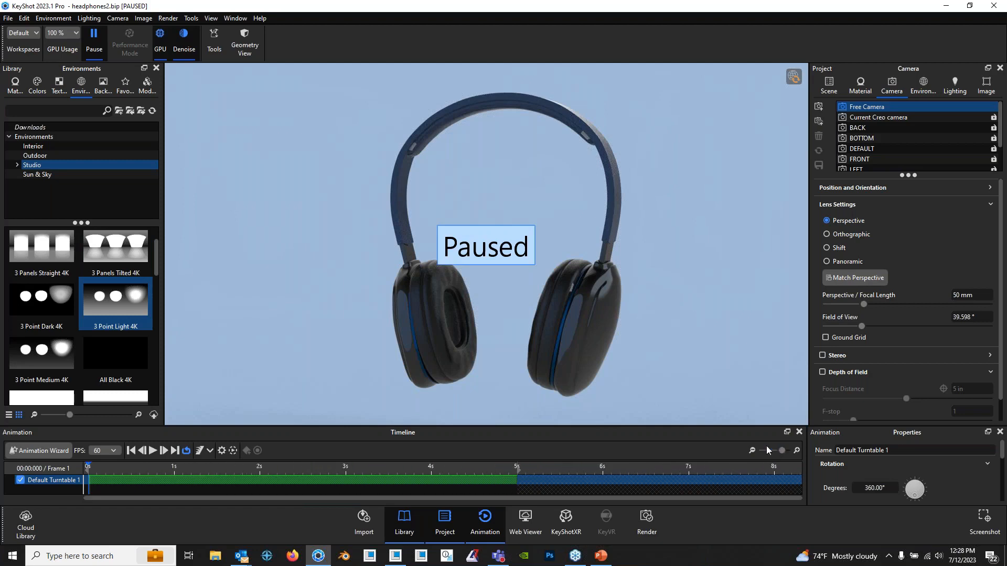
- Examine the animation preview quality settings, close them without changes, and switch to the PowerPoint presentation
left_click(223, 453)
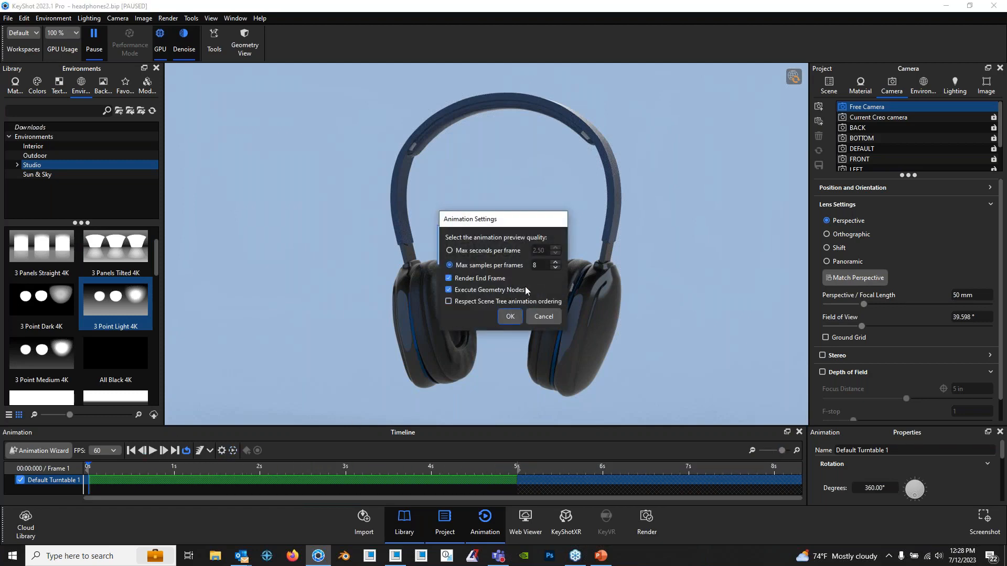
left_click(539, 318)
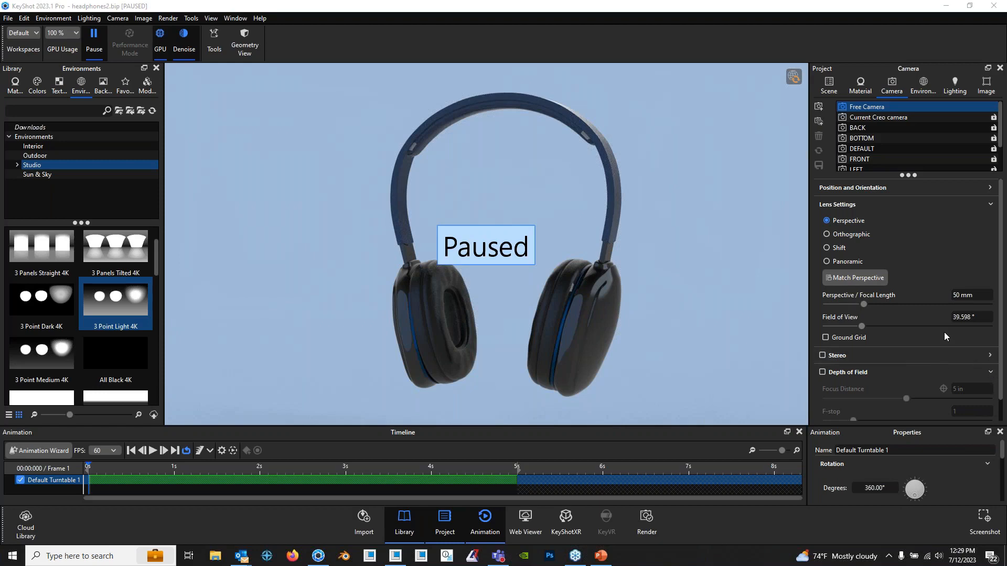
left_click(601, 556)
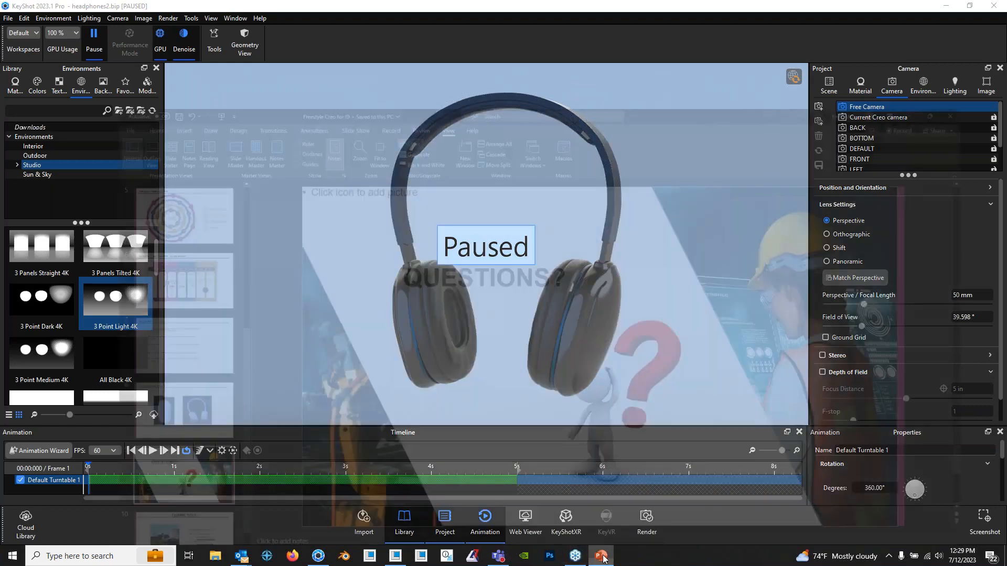